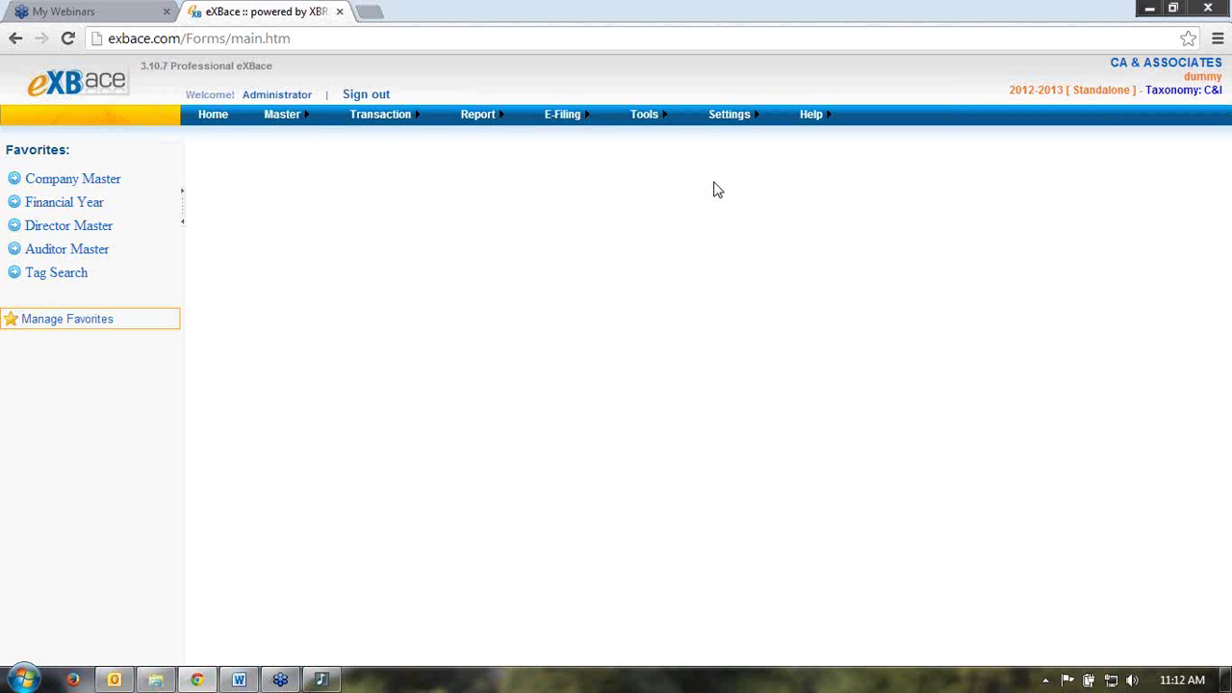
# Step: Sign in to the account again with the company ID, the user ID administrator and the account password
pyautogui.moveTo(279, 124)
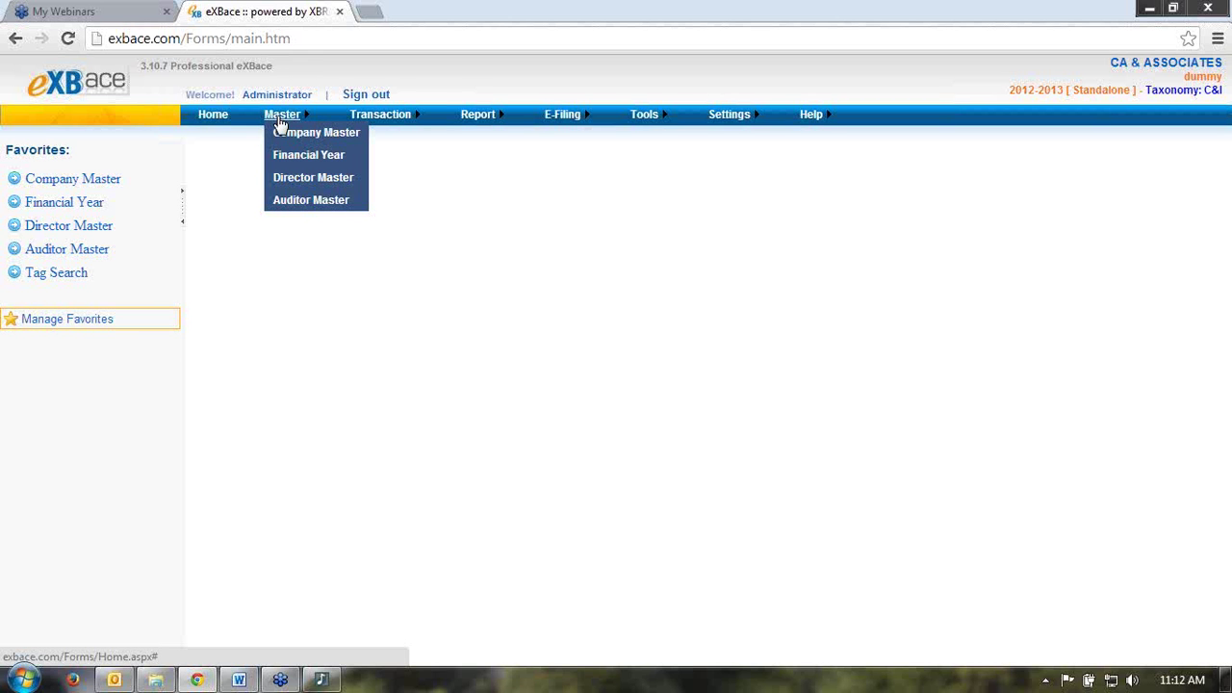
pyautogui.click(297, 135)
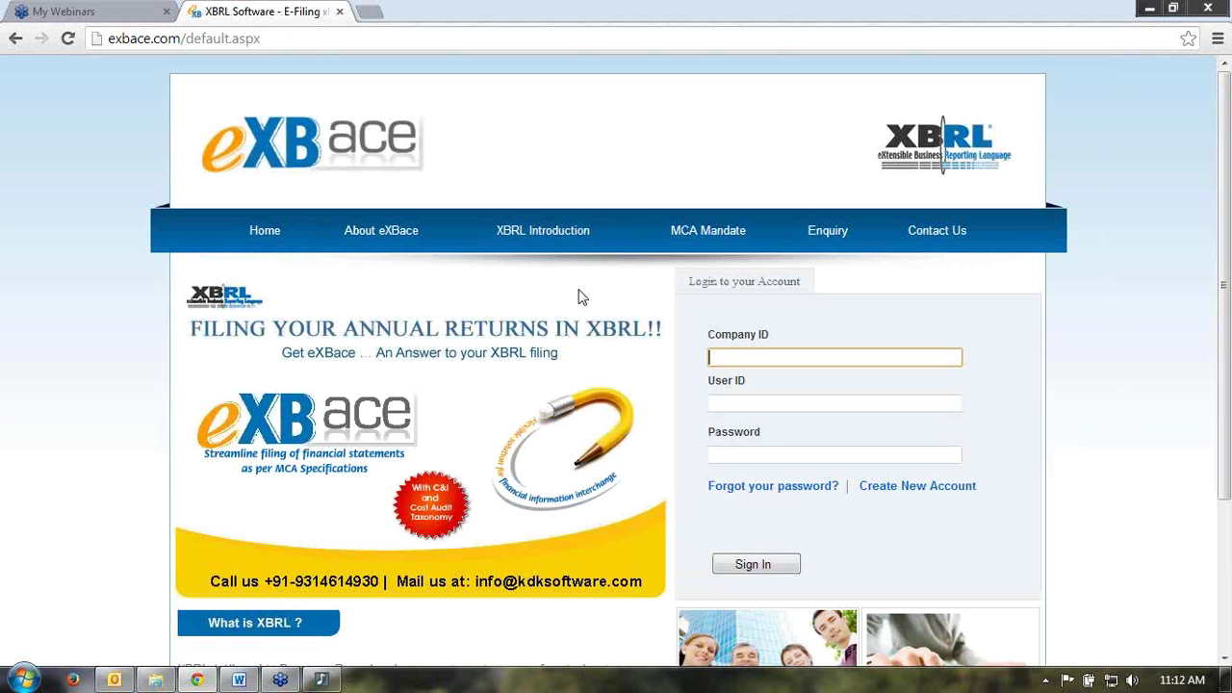
pyautogui.write('kamal')
pyautogui.press('Tab')
pyautogui.write('a')
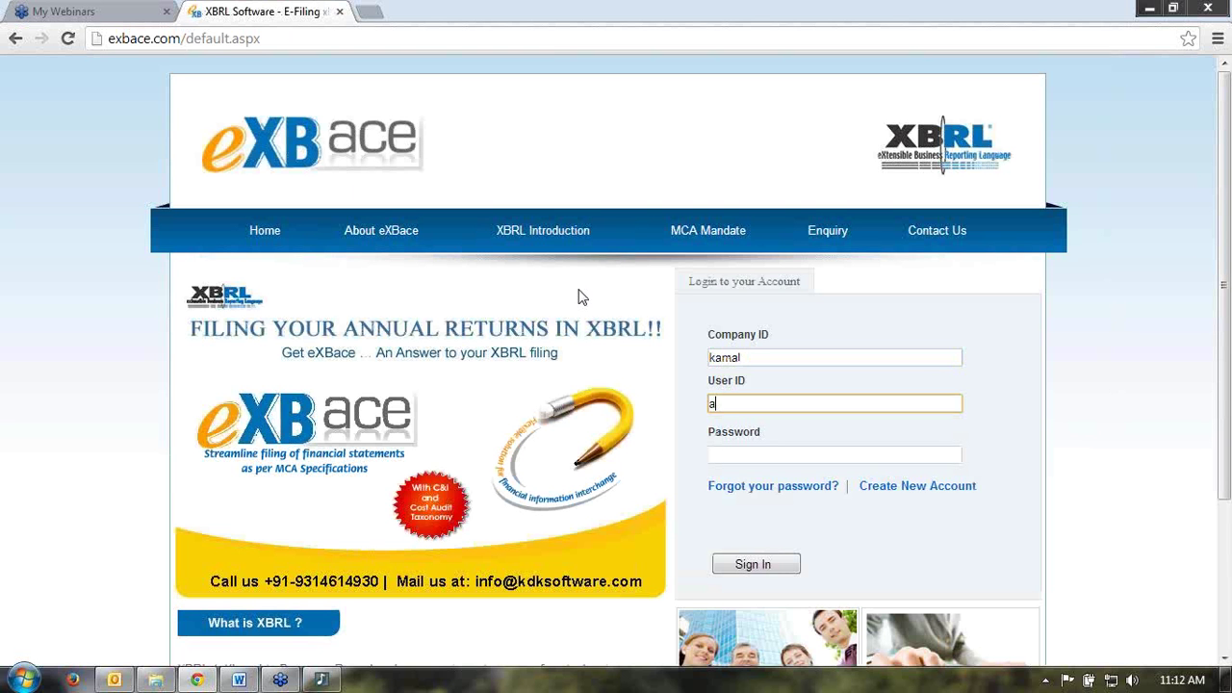
pyautogui.write('dminis')
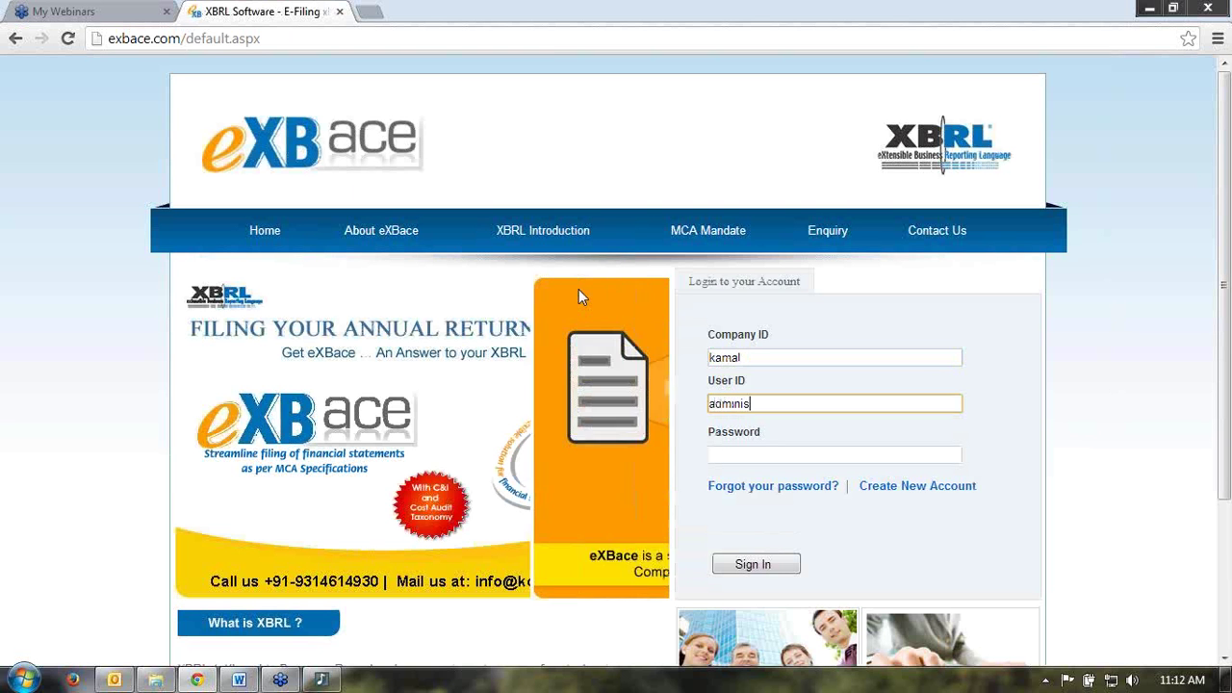
pyautogui.write('trator')
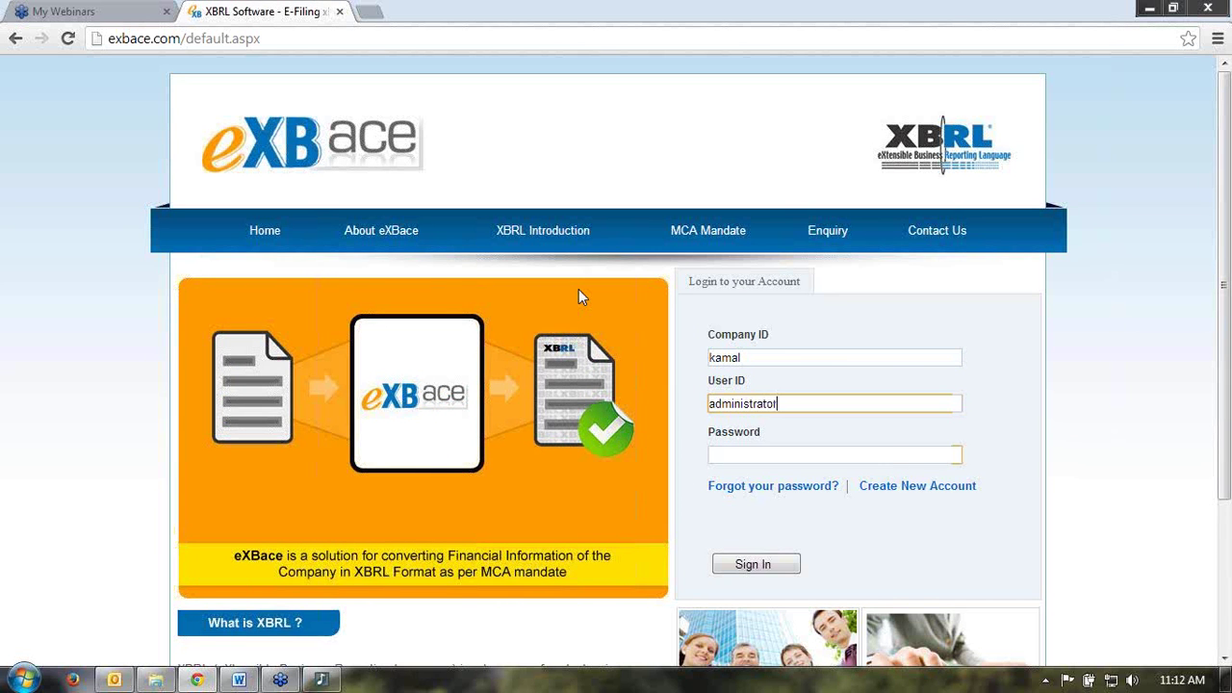
pyautogui.press('Tab')
pyautogui.write('********')
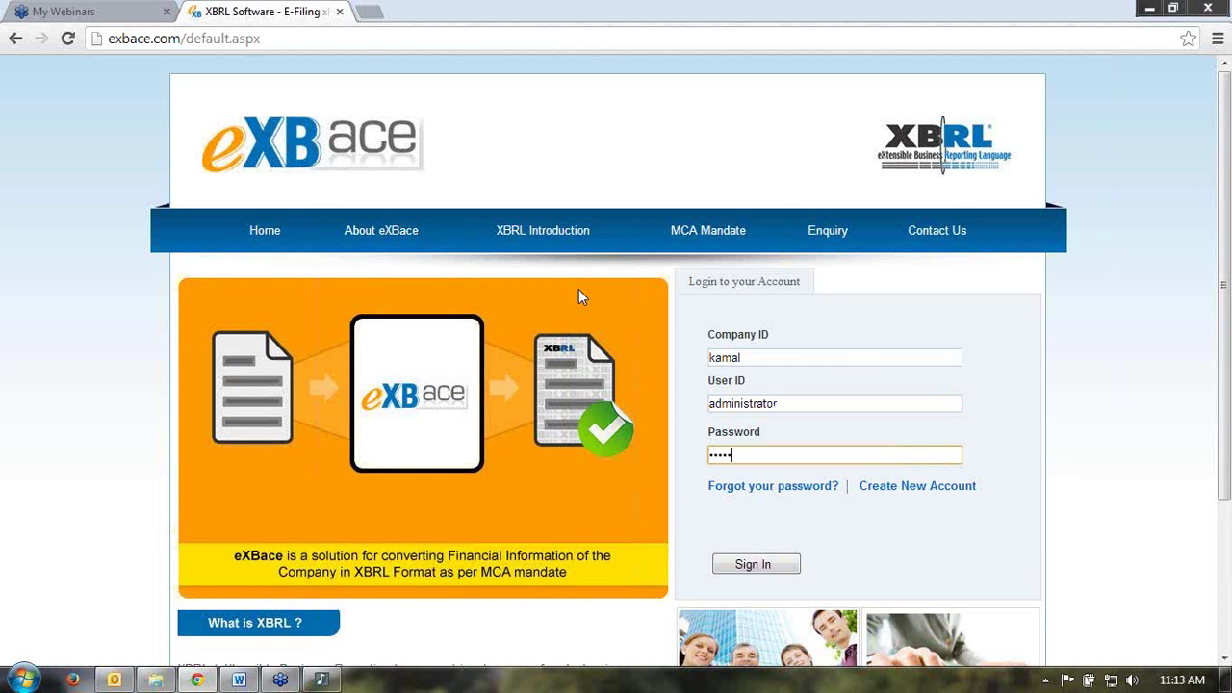
pyautogui.write('**')
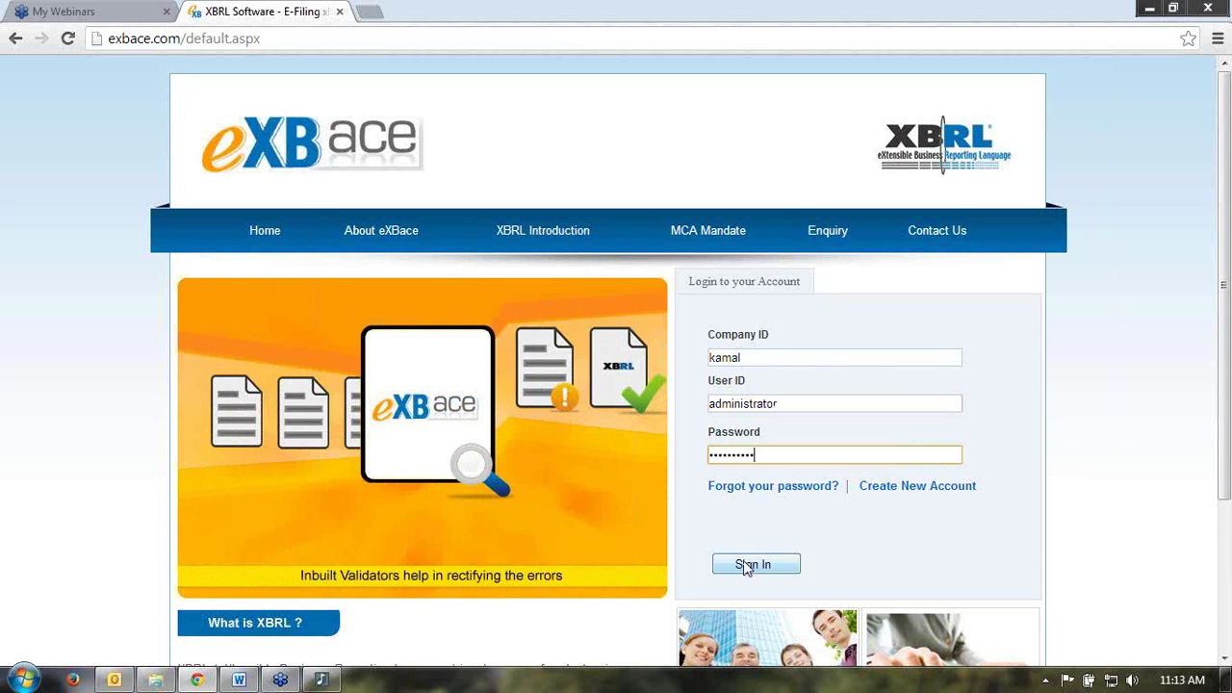
pyautogui.click(749, 566)
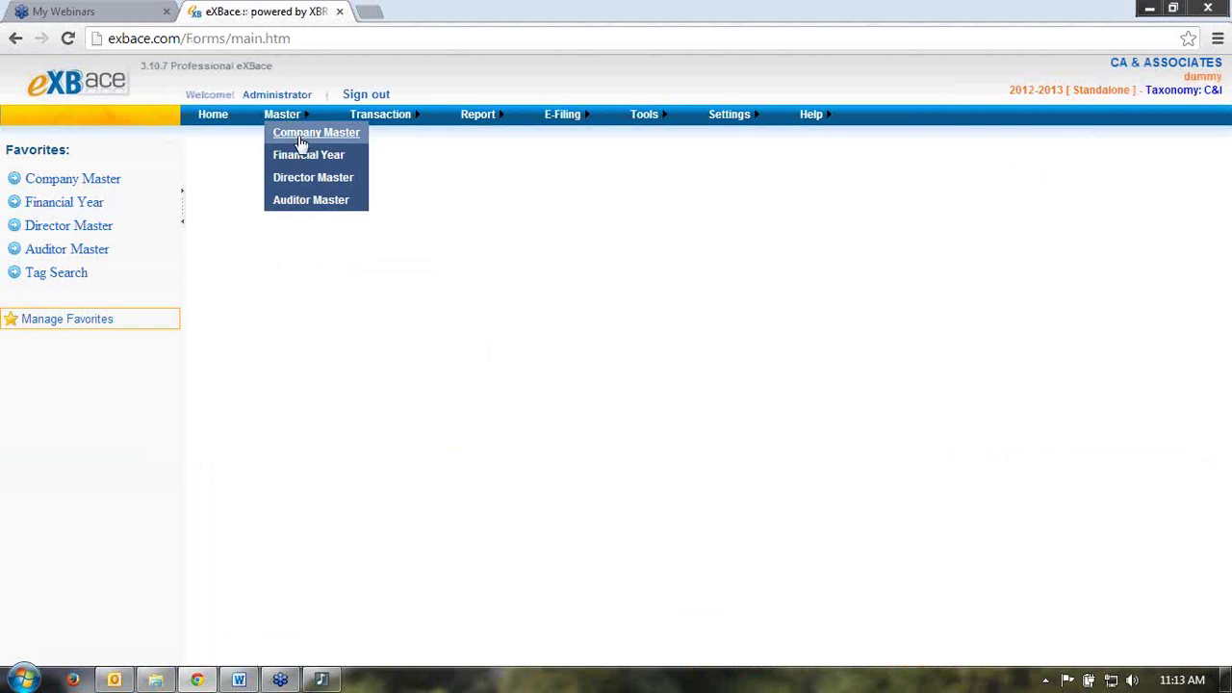
# Step: Open a blank new-company form from the Company Master and examine its Code and CIN/FCRN fields
pyautogui.click(301, 133)
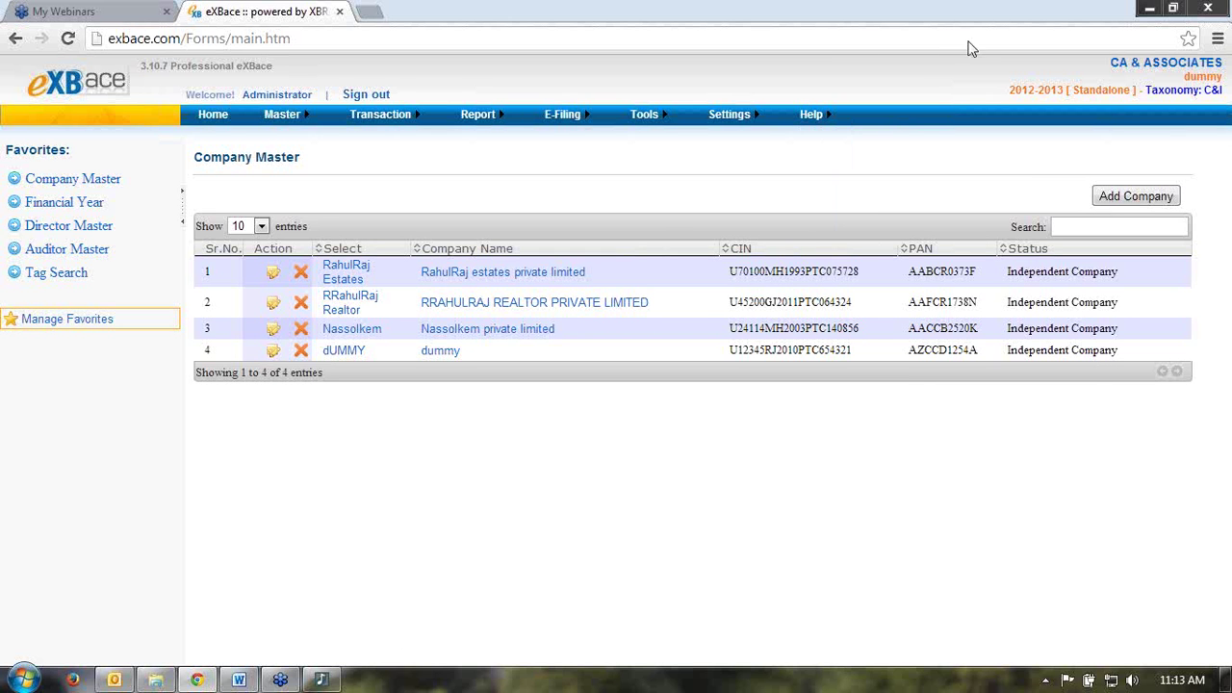
pyautogui.click(1107, 194)
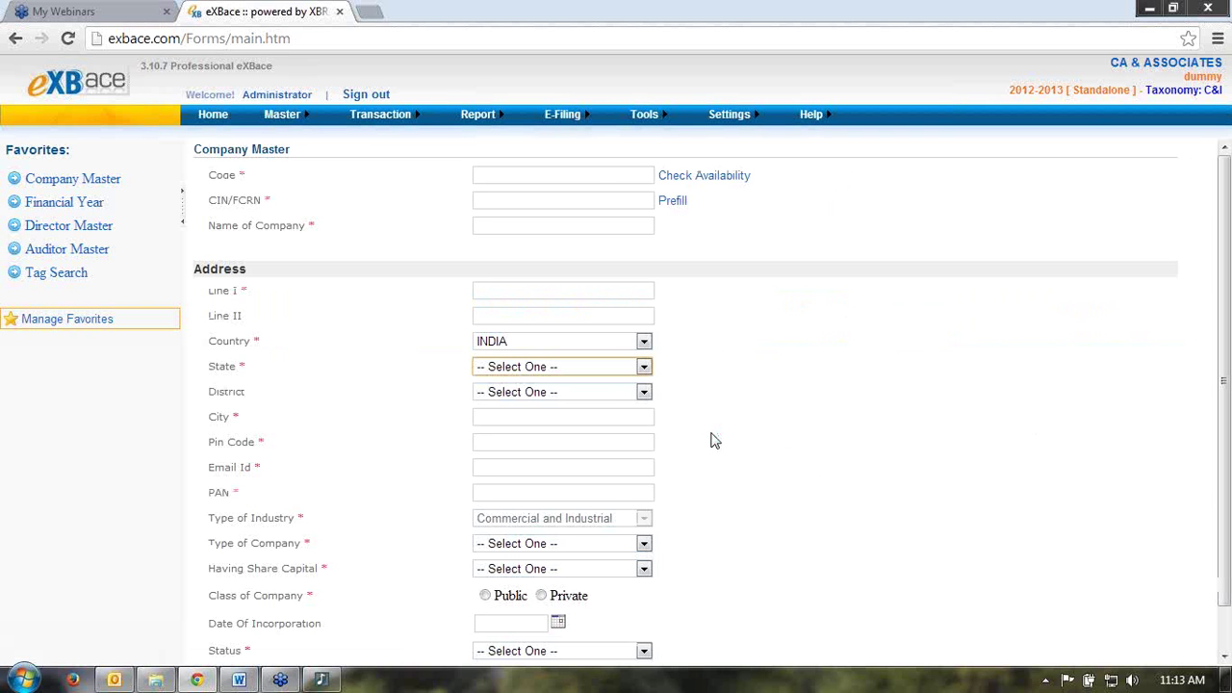
pyautogui.click(597, 175)
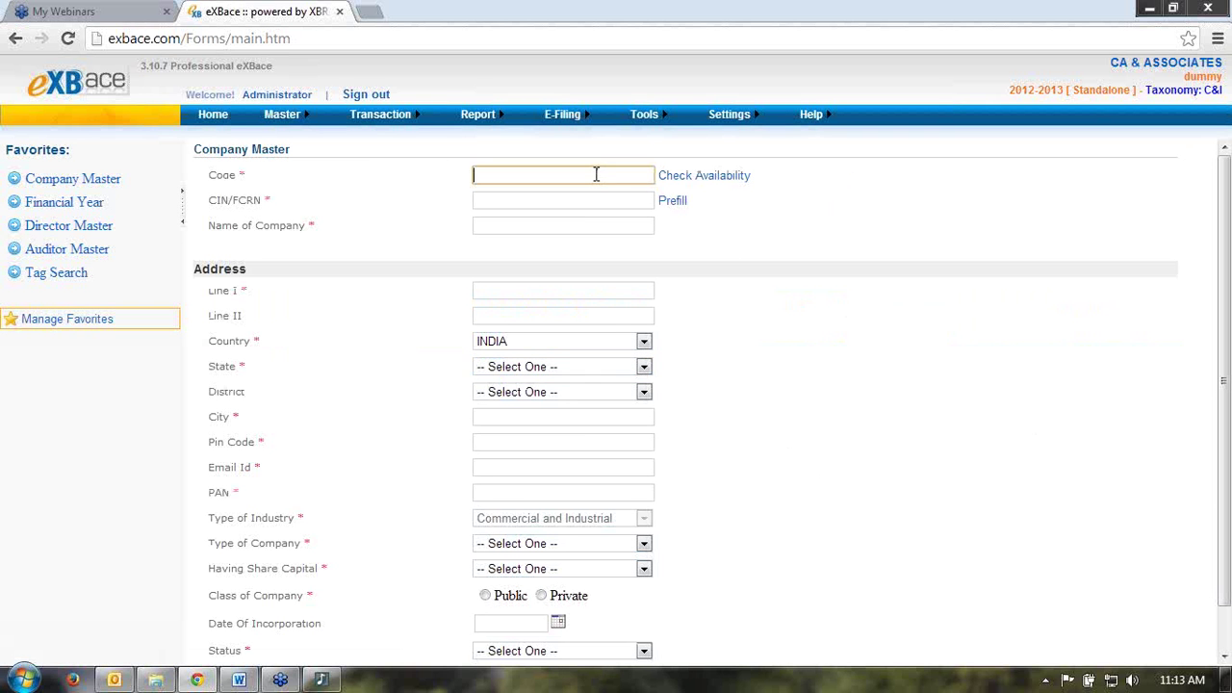
pyautogui.click(988, 346)
pyautogui.click(550, 200)
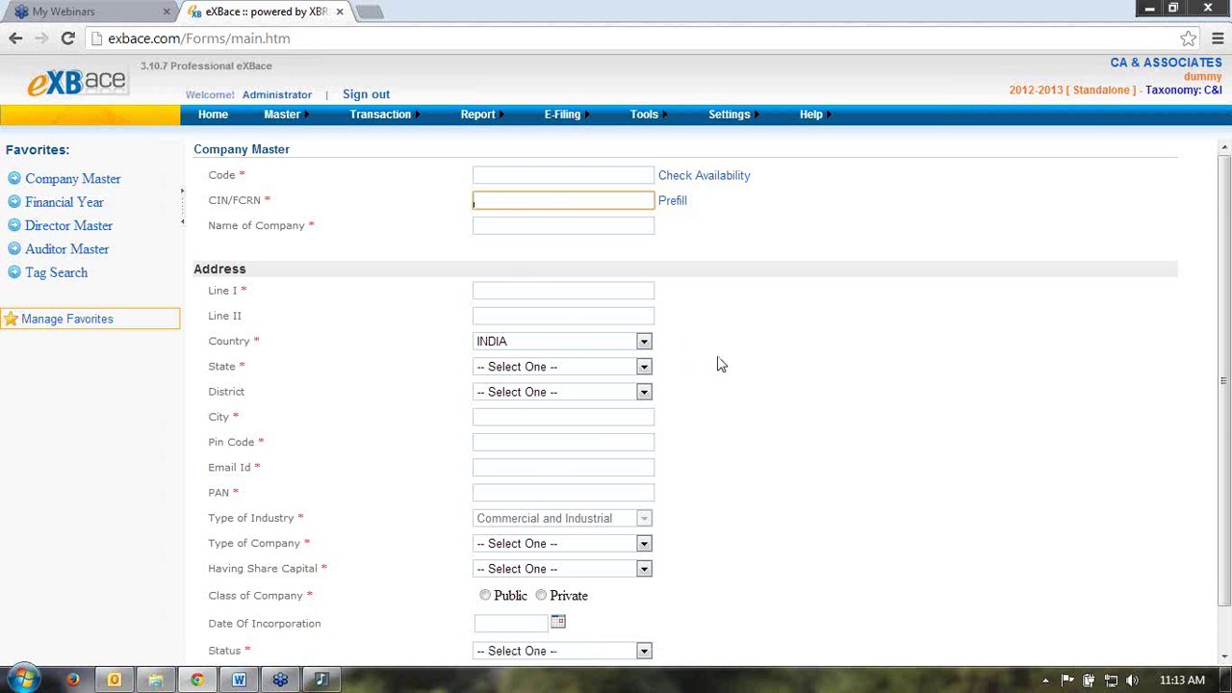
pyautogui.scroll(-1, 727, 365)
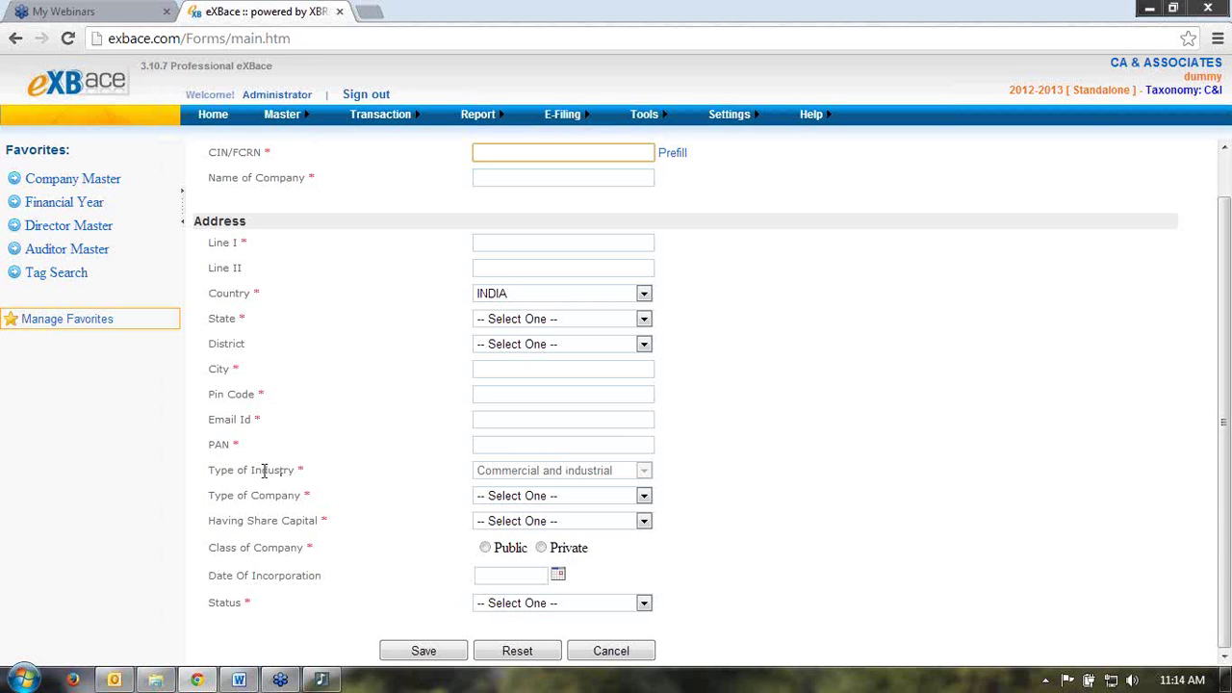
# Step: Examine the industry type and the choices for Type of Company, Having Share Capital and Status in the new-company form
pyautogui.moveTo(248, 471); pyautogui.dragTo(485, 481)
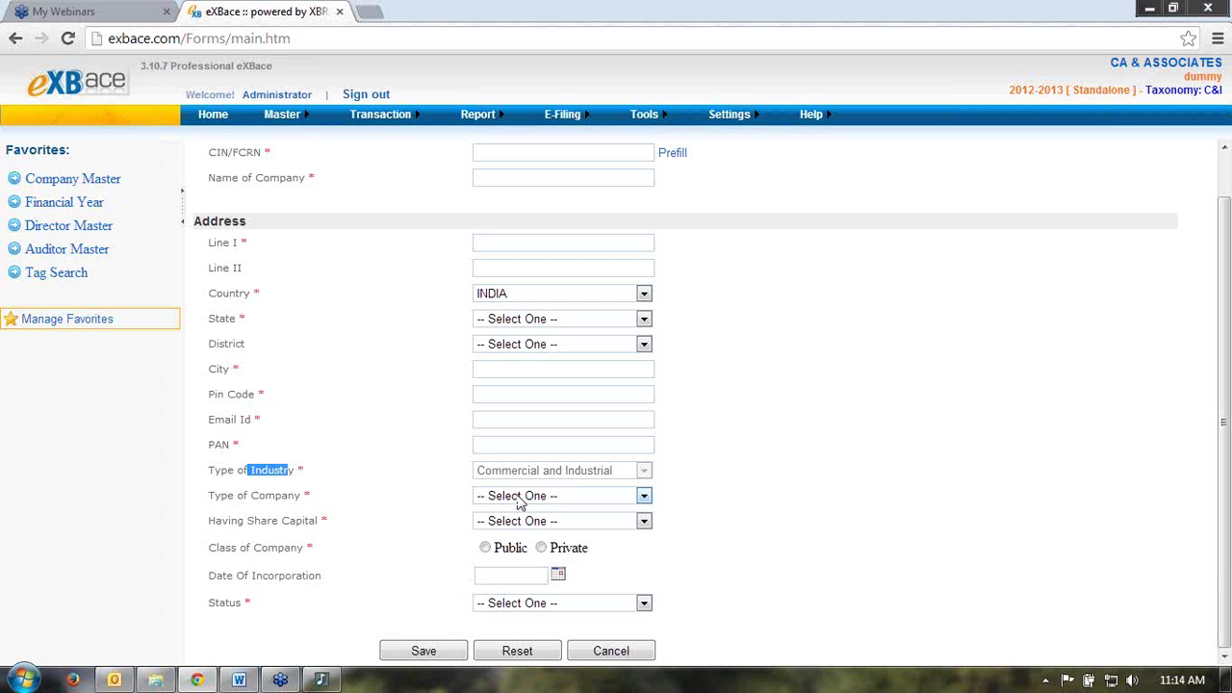
pyautogui.click(518, 501)
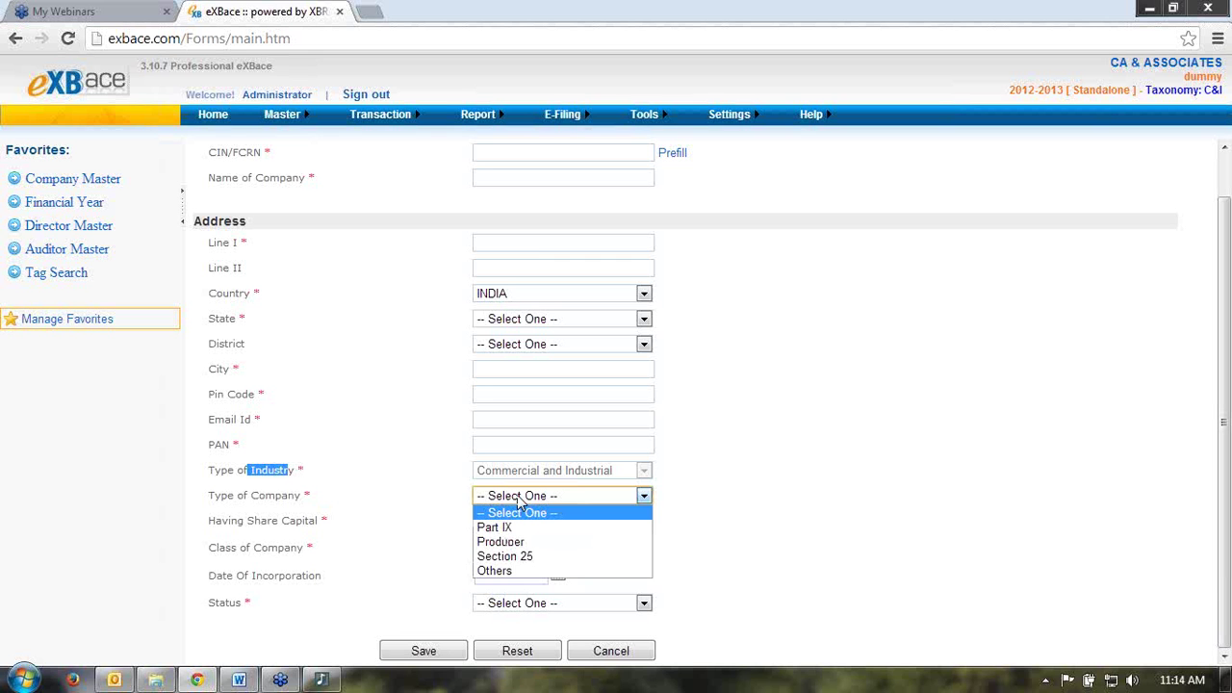
pyautogui.click(724, 533)
pyautogui.click(570, 525)
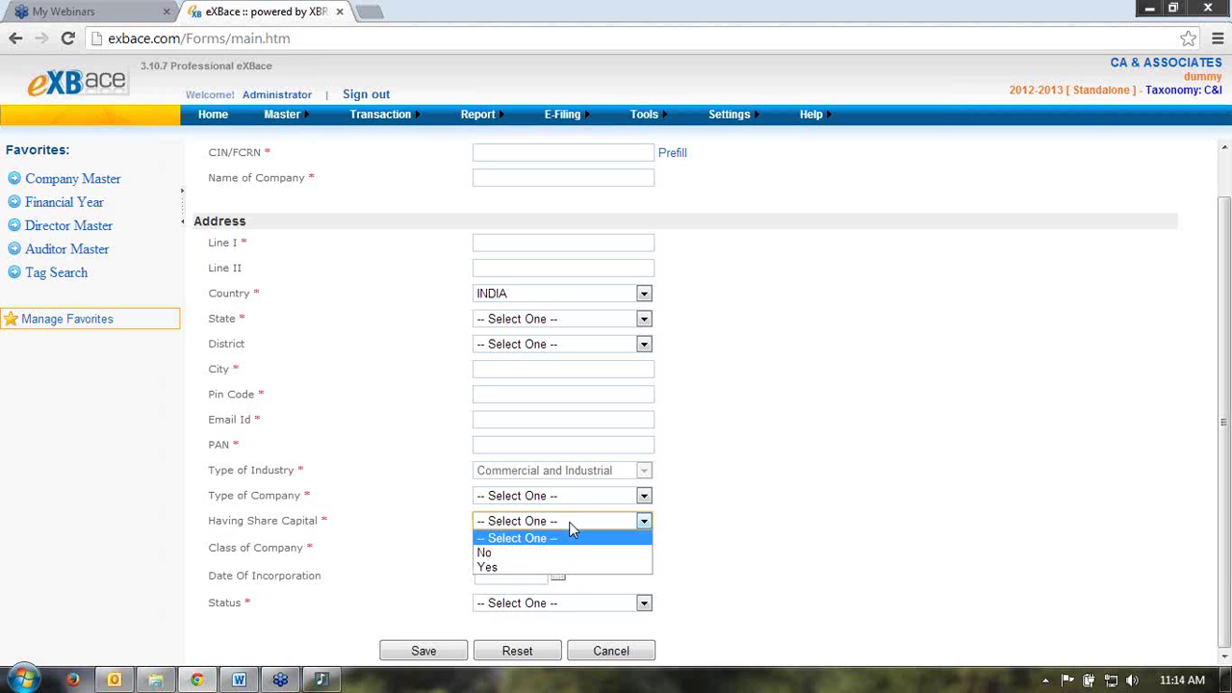
pyautogui.click(772, 543)
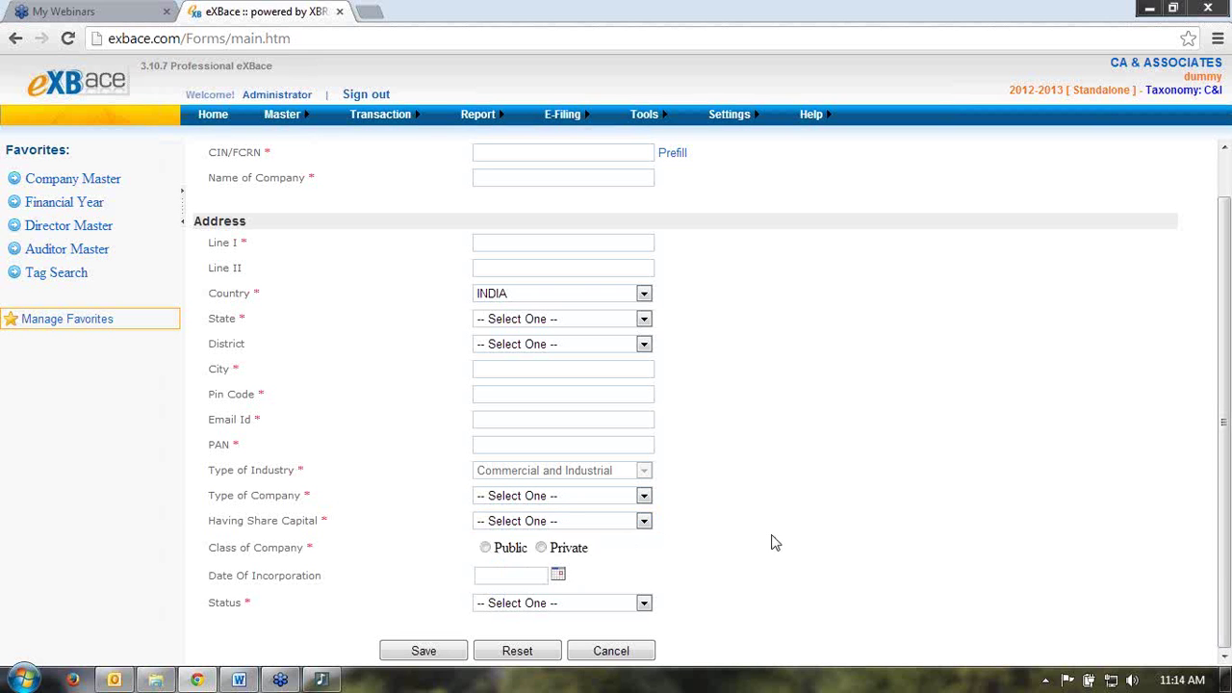
pyautogui.click(514, 575)
pyautogui.click(544, 605)
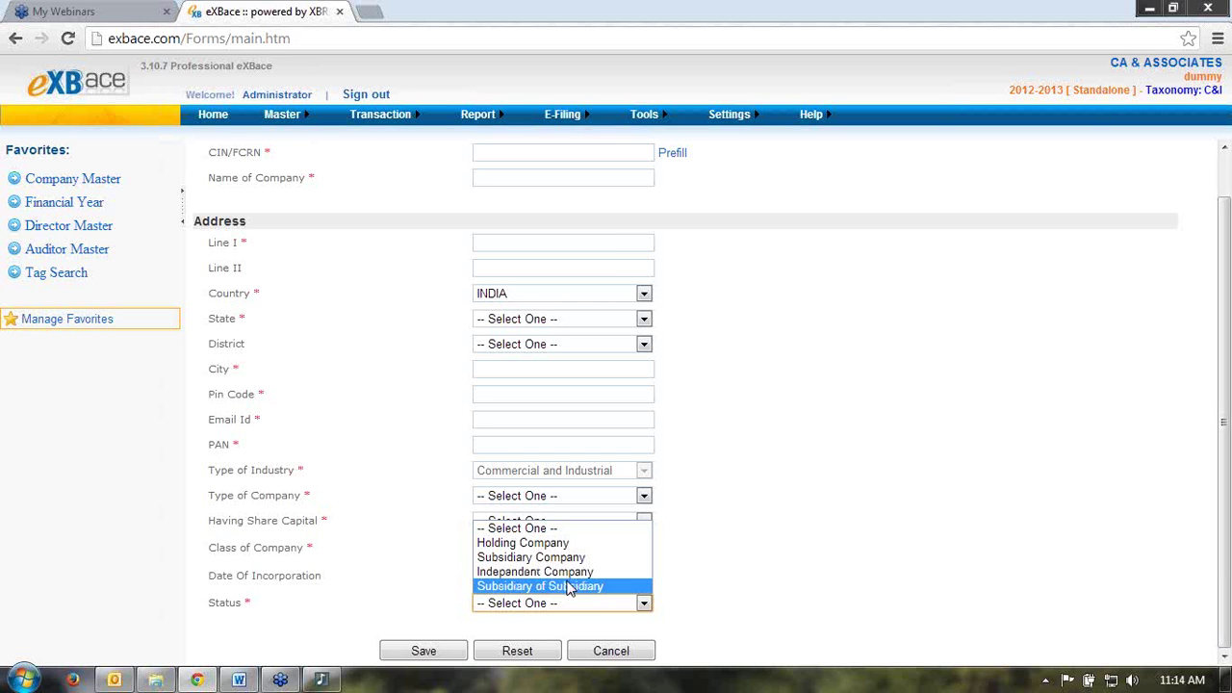
pyautogui.click(741, 561)
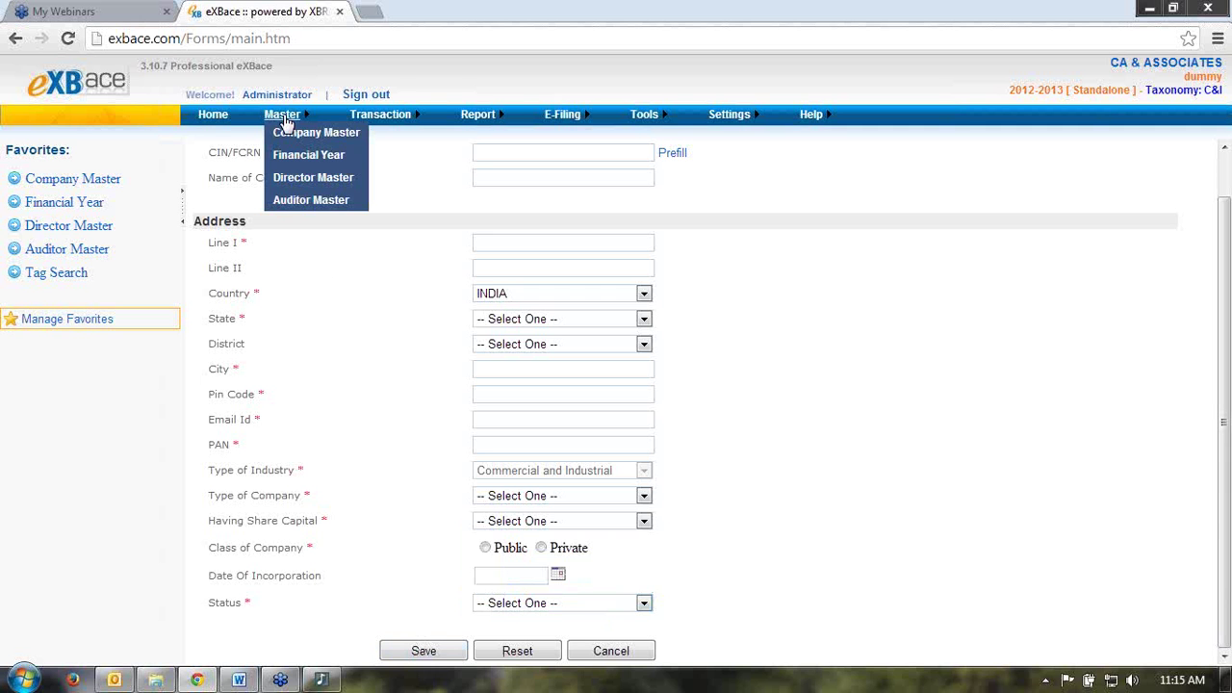
# Step: Make the company dummy the active company from the Company Master and check the company name and reporting period in the header
pyautogui.click(294, 131)
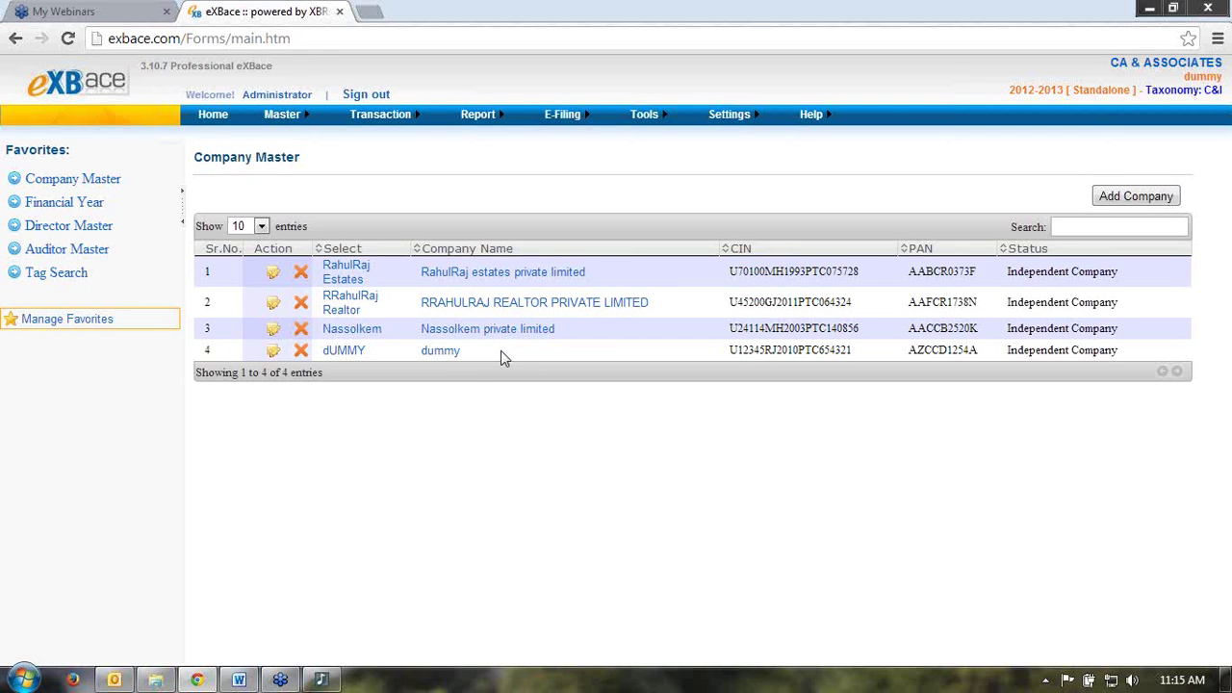
pyautogui.click(447, 353)
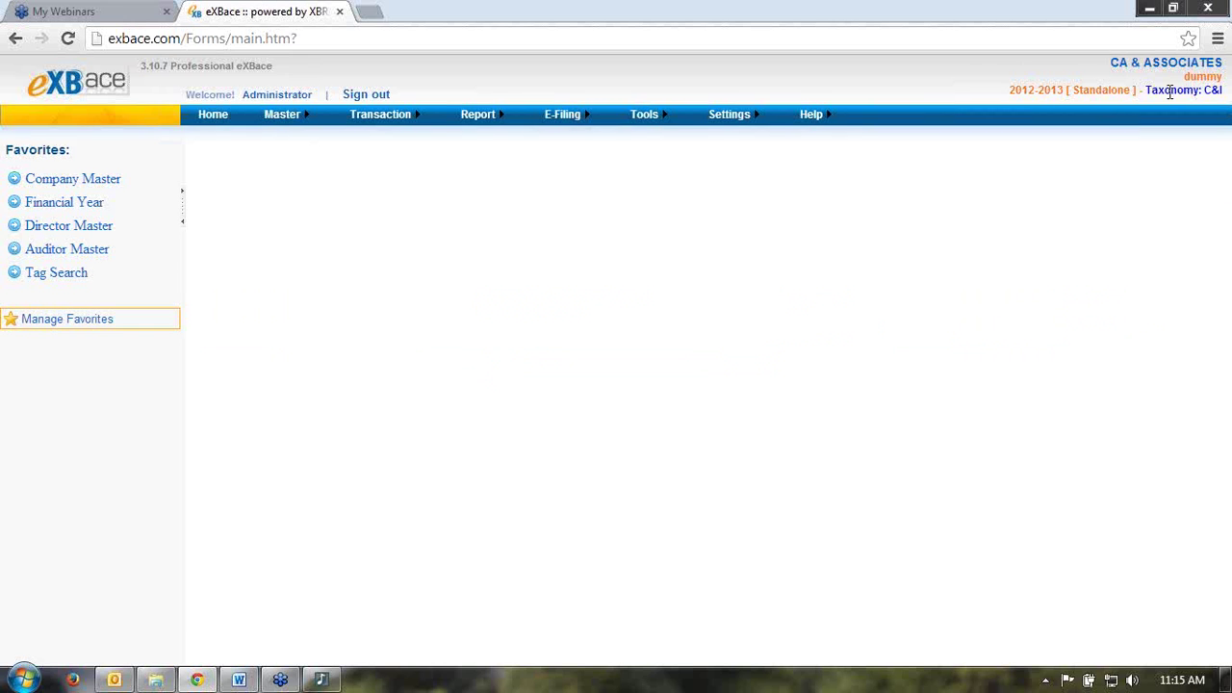
pyautogui.moveTo(1185, 77); pyautogui.dragTo(1198, 77)
pyautogui.click(1188, 77)
pyautogui.moveTo(1188, 77); pyautogui.dragTo(1132, 90)
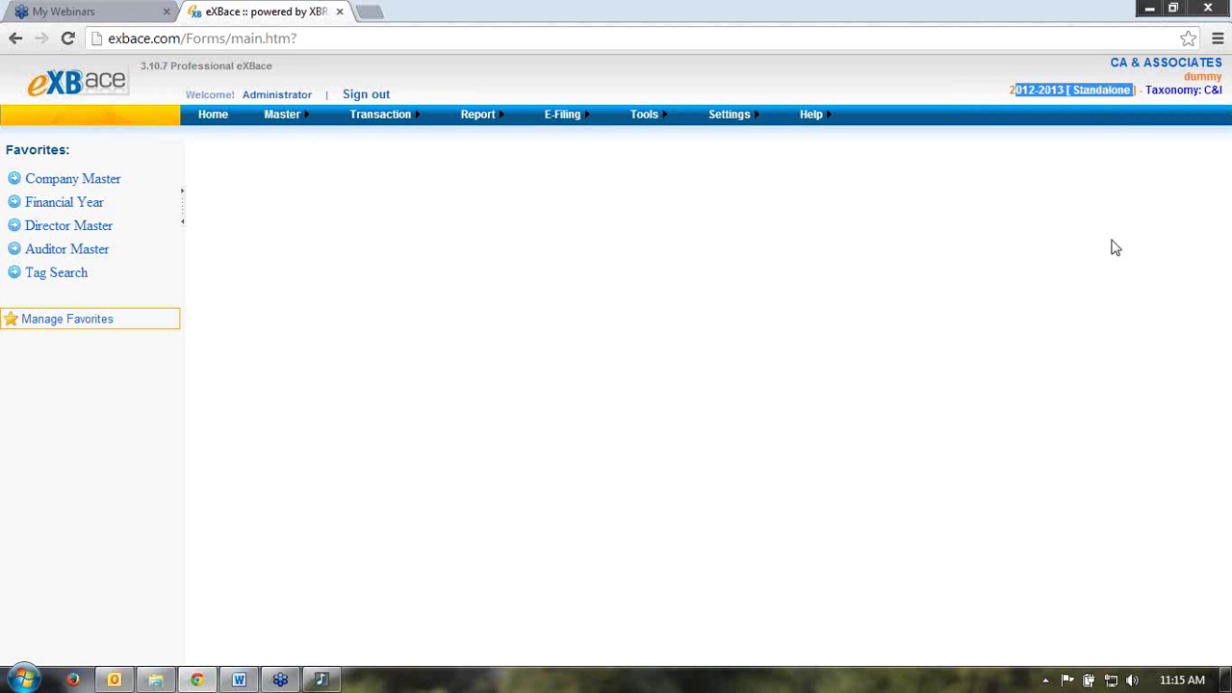
pyautogui.click(1222, 45)
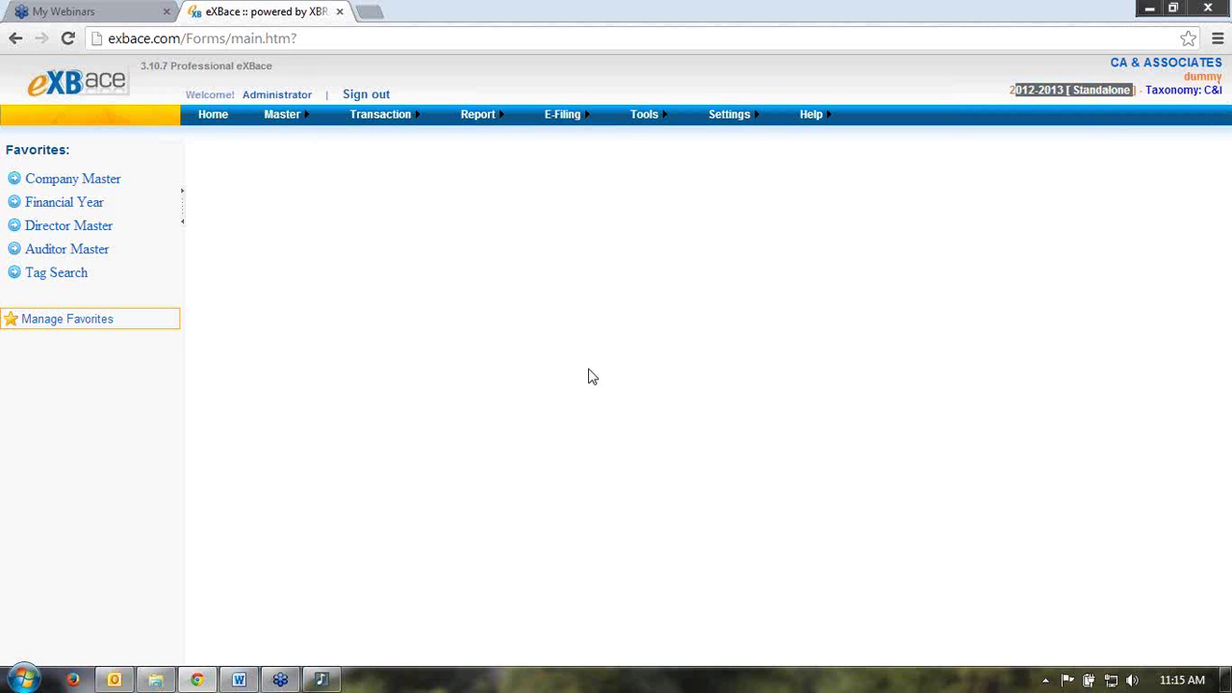
# Step: Set the working period to C&I taxonomy, financial year 2012-2013 and Standalone nature of report, and apply it
pyautogui.moveTo(287, 126)
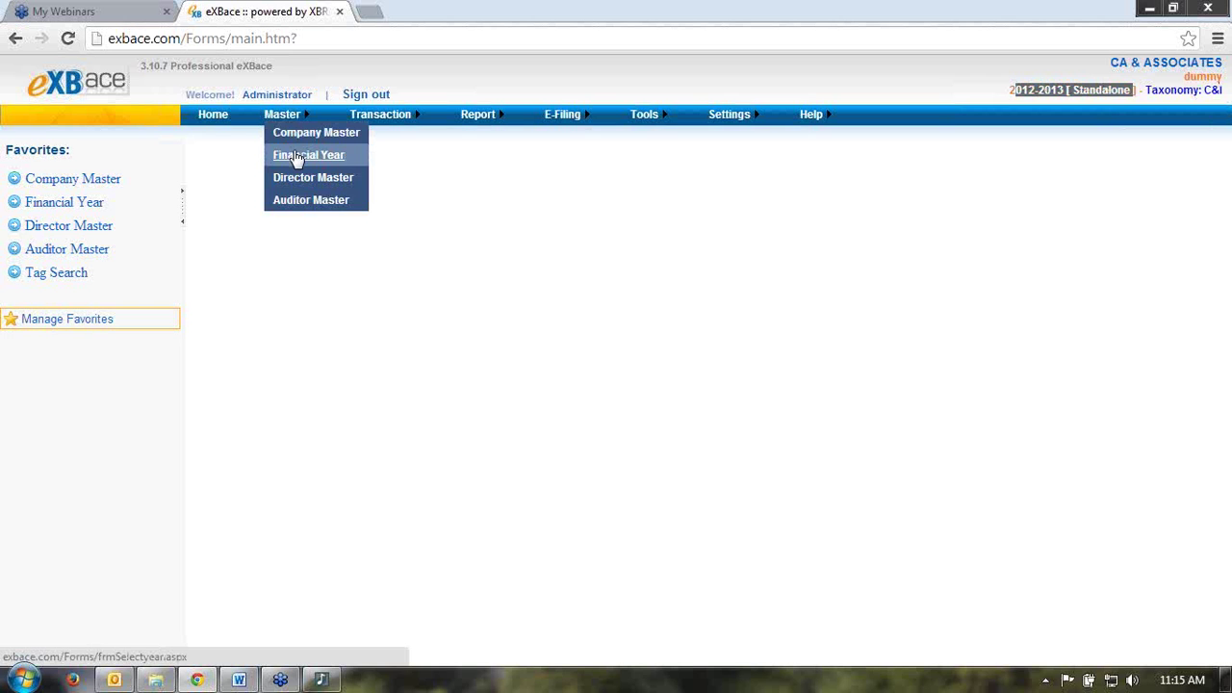
pyautogui.click(297, 159)
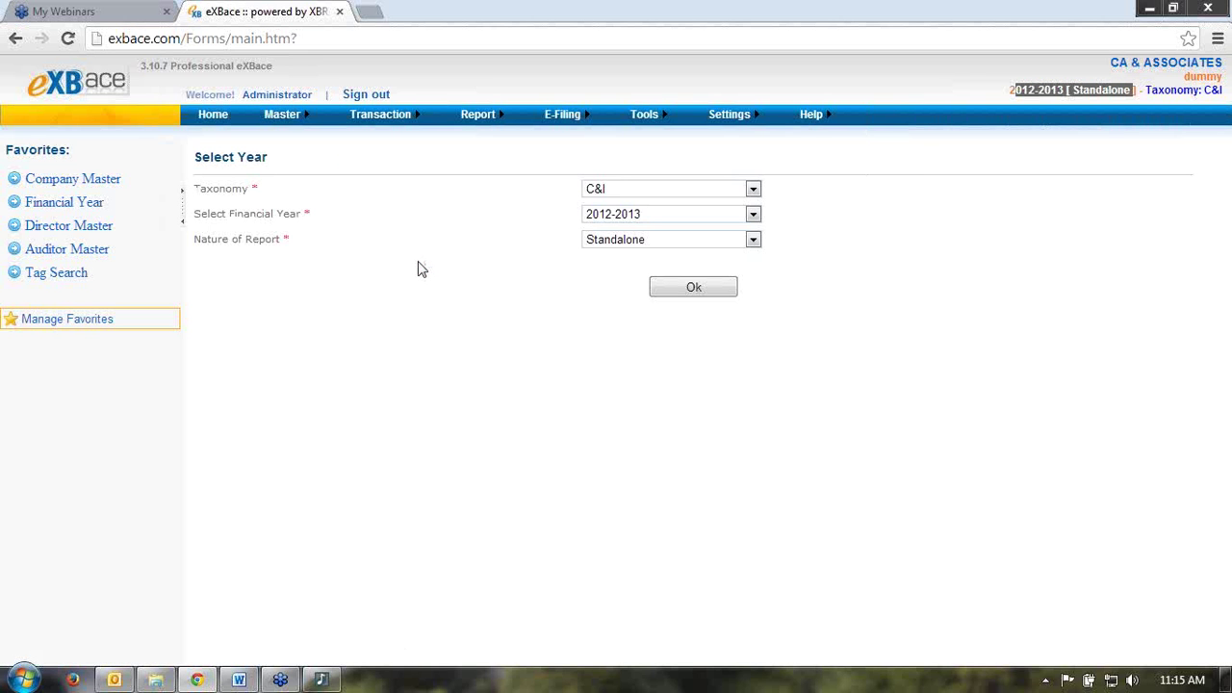
pyautogui.click(598, 193)
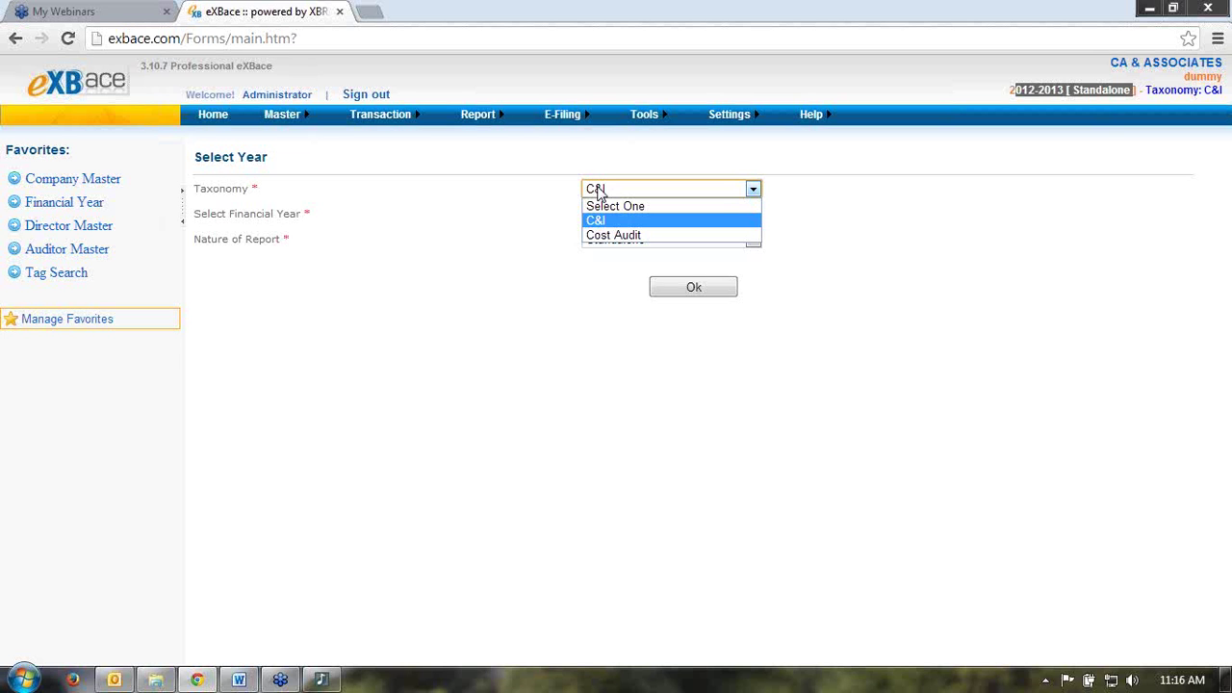
pyautogui.click(612, 221)
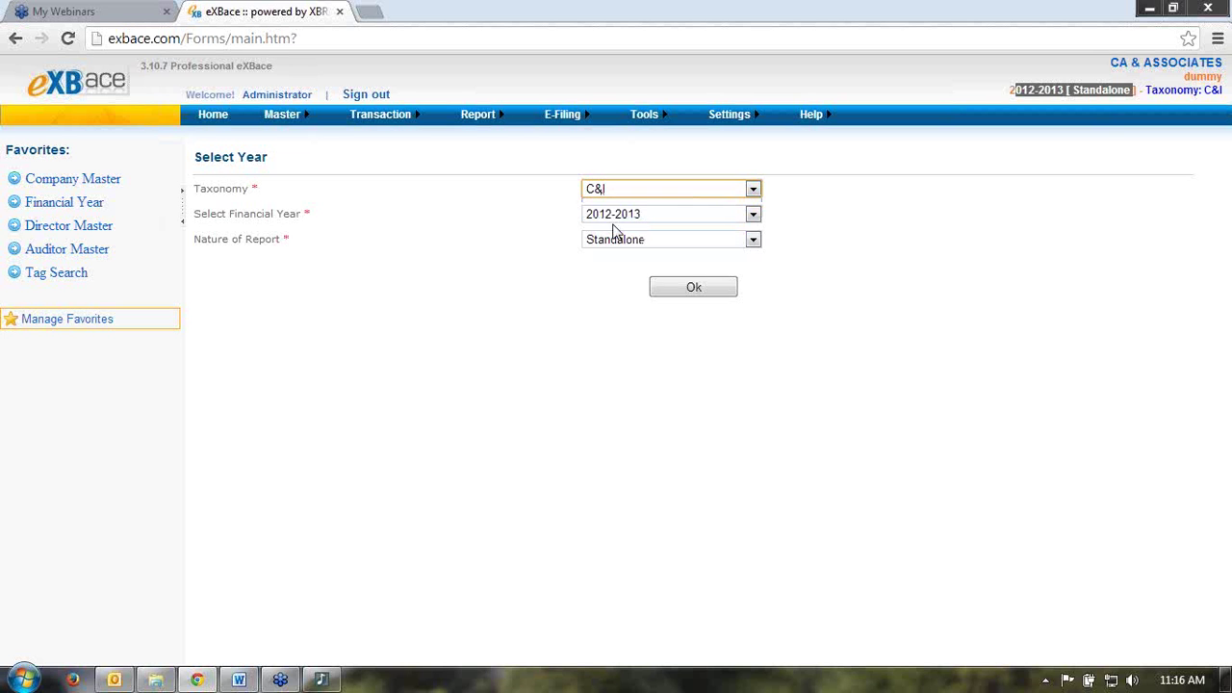
pyautogui.click(608, 220)
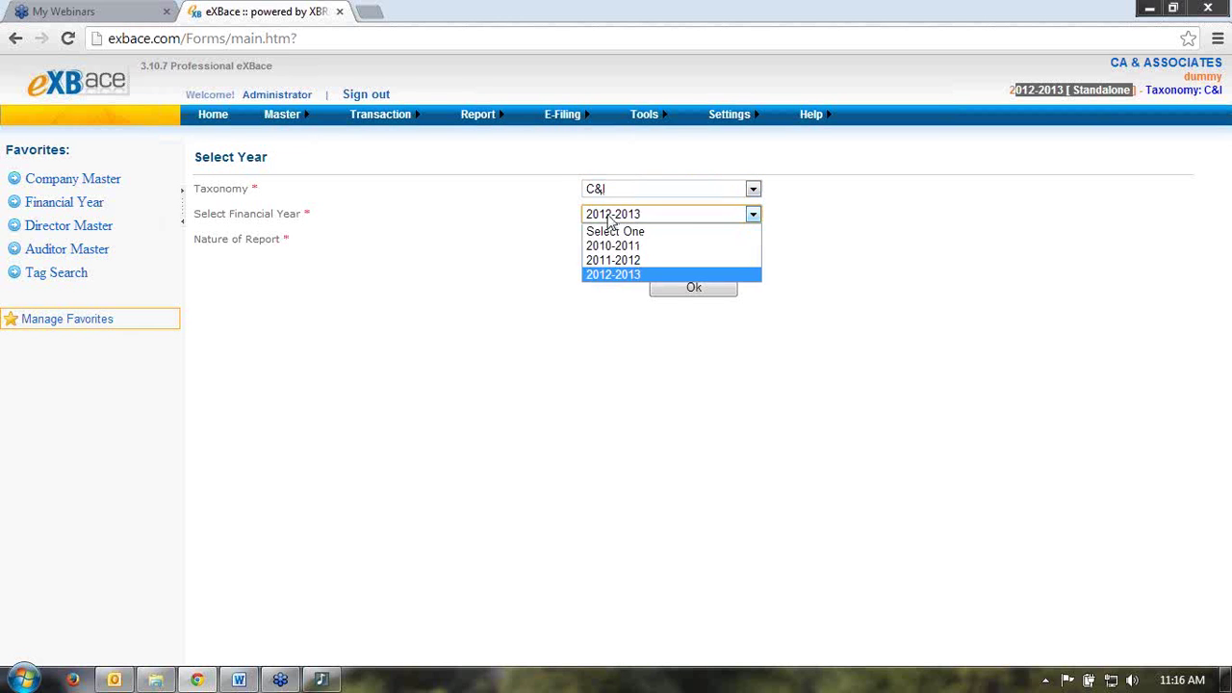
pyautogui.click(973, 241)
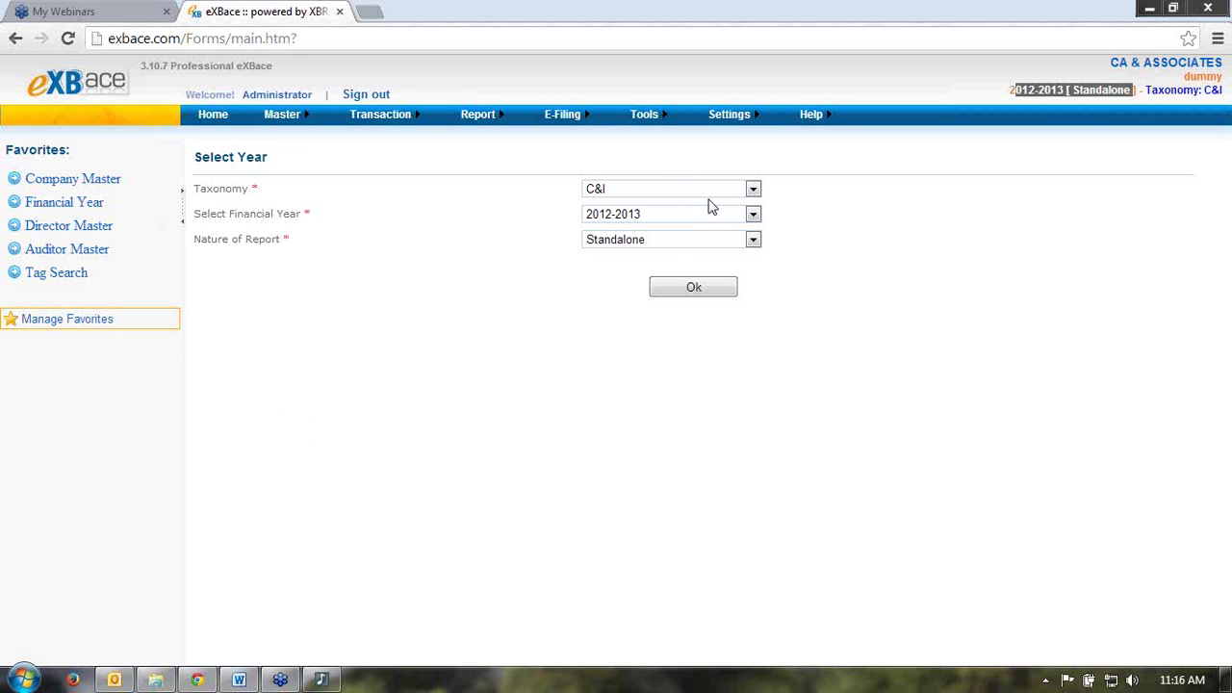
pyautogui.click(603, 221)
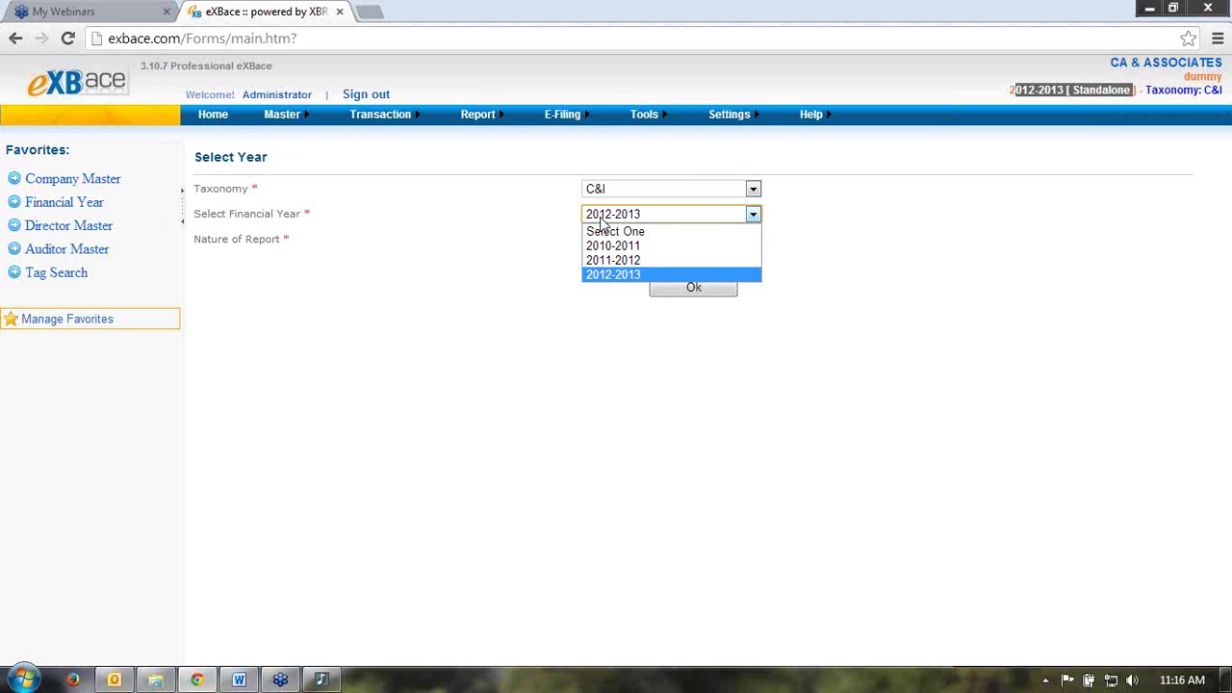
pyautogui.click(608, 275)
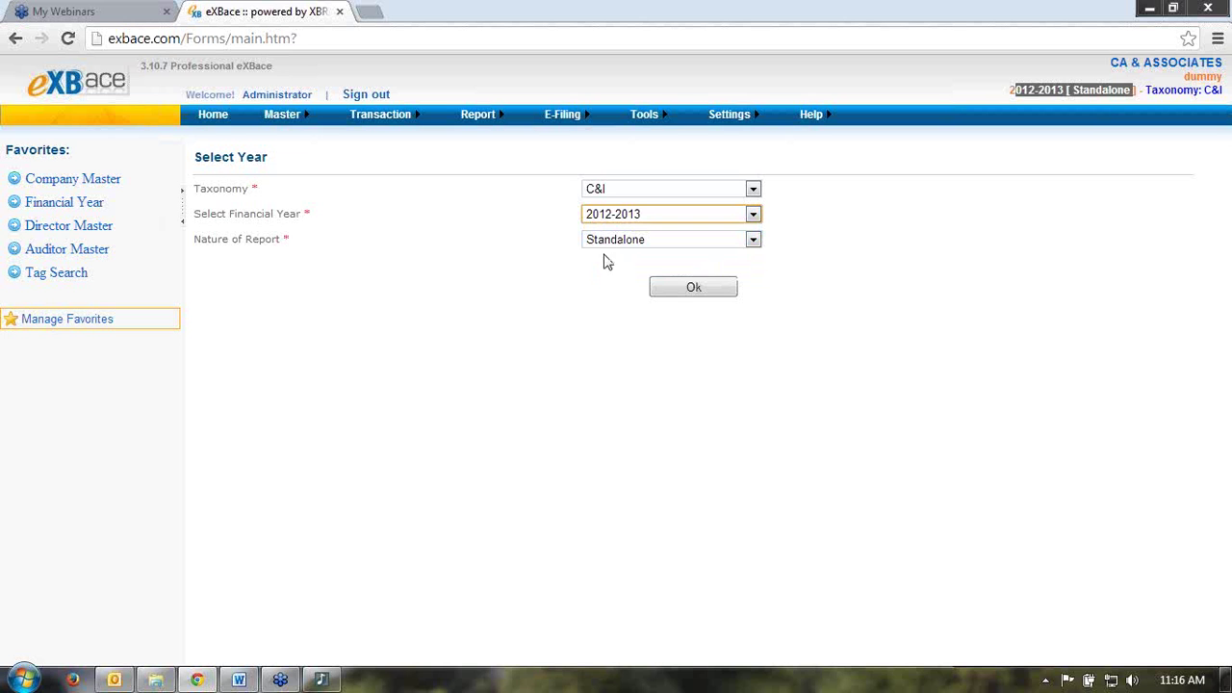
pyautogui.click(605, 244)
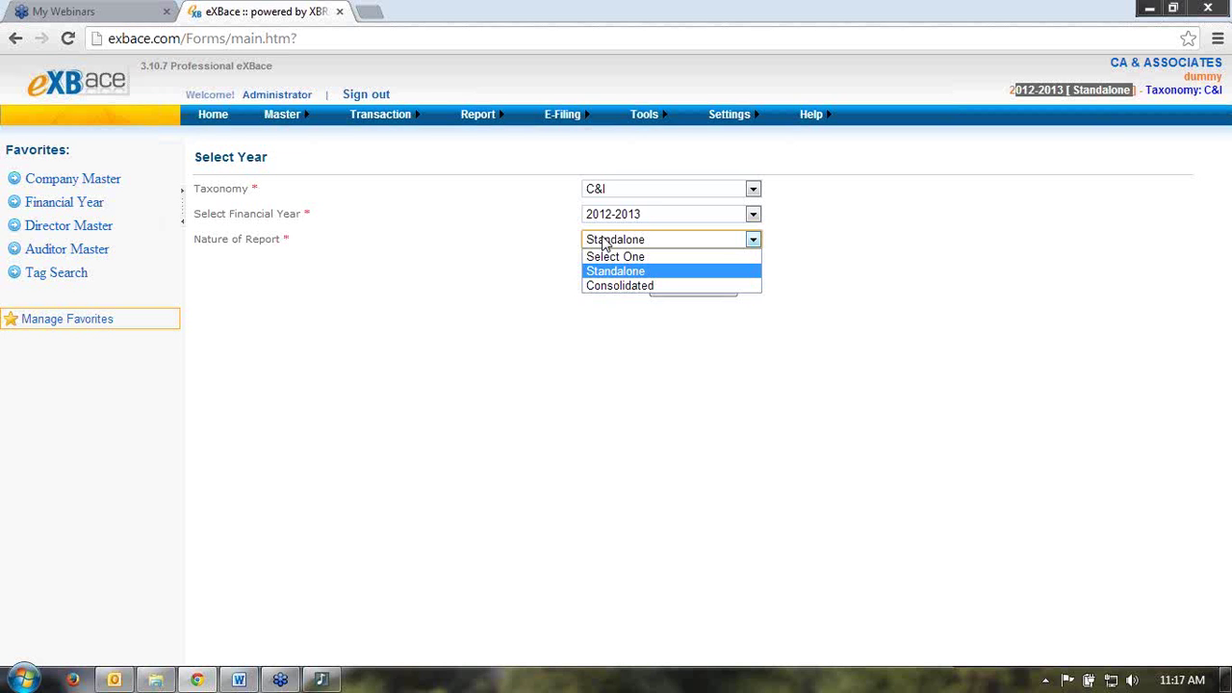
pyautogui.click(602, 271)
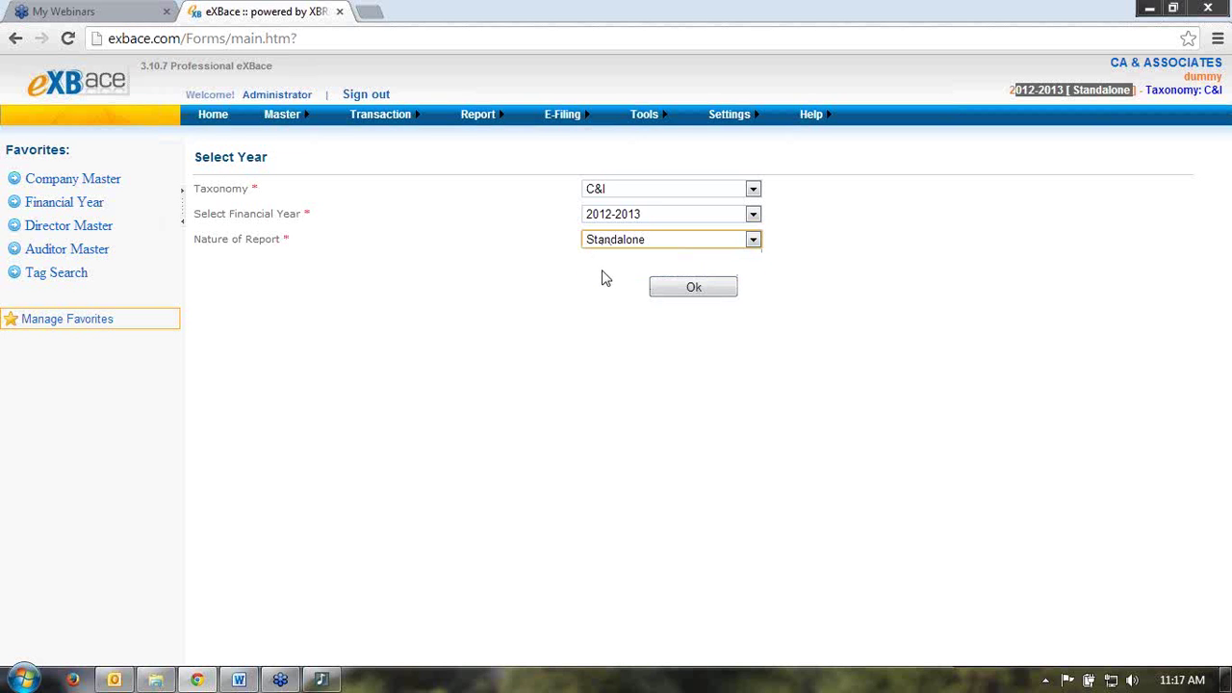
pyautogui.click(680, 294)
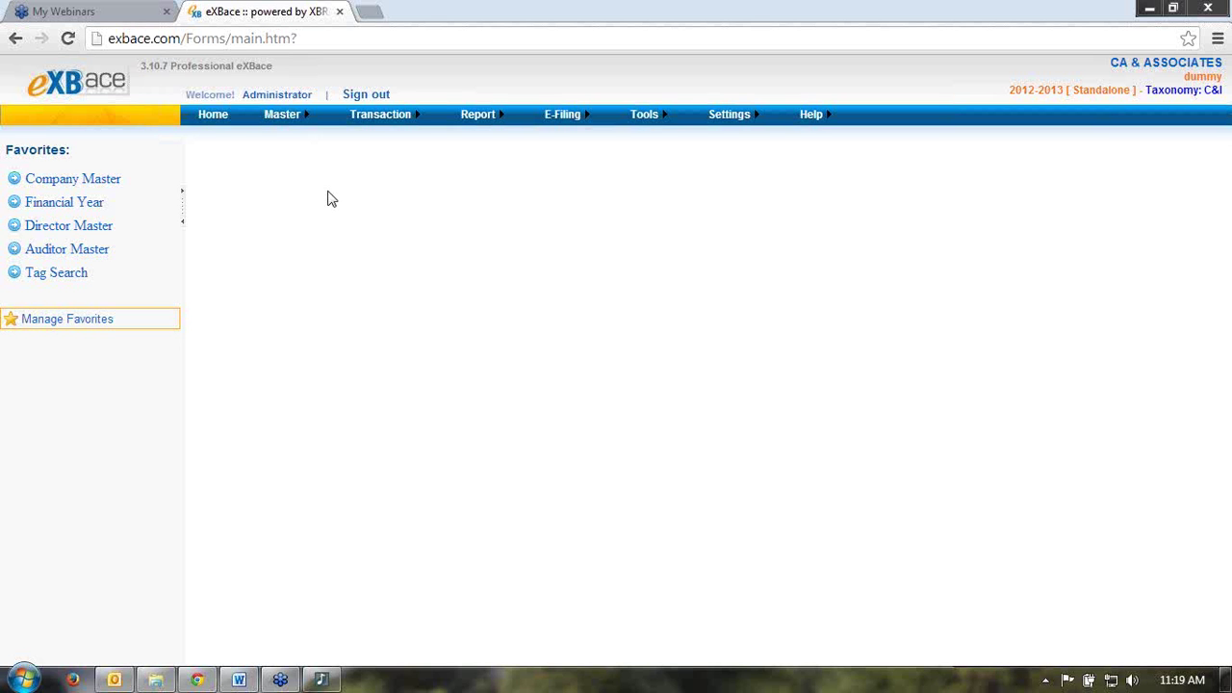
# Step: Open a blank new-director form from the Director Master and examine its DIN, name, date of birth, qualification and designation fields
pyautogui.moveTo(287, 116)
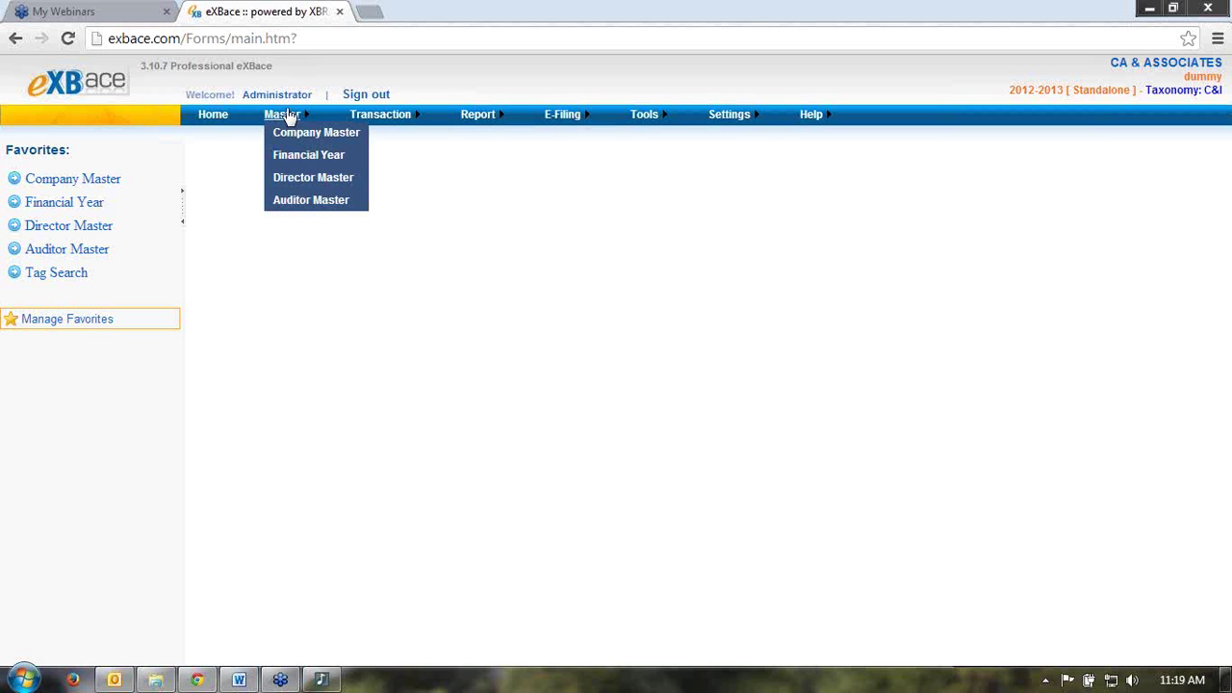
pyautogui.click(297, 183)
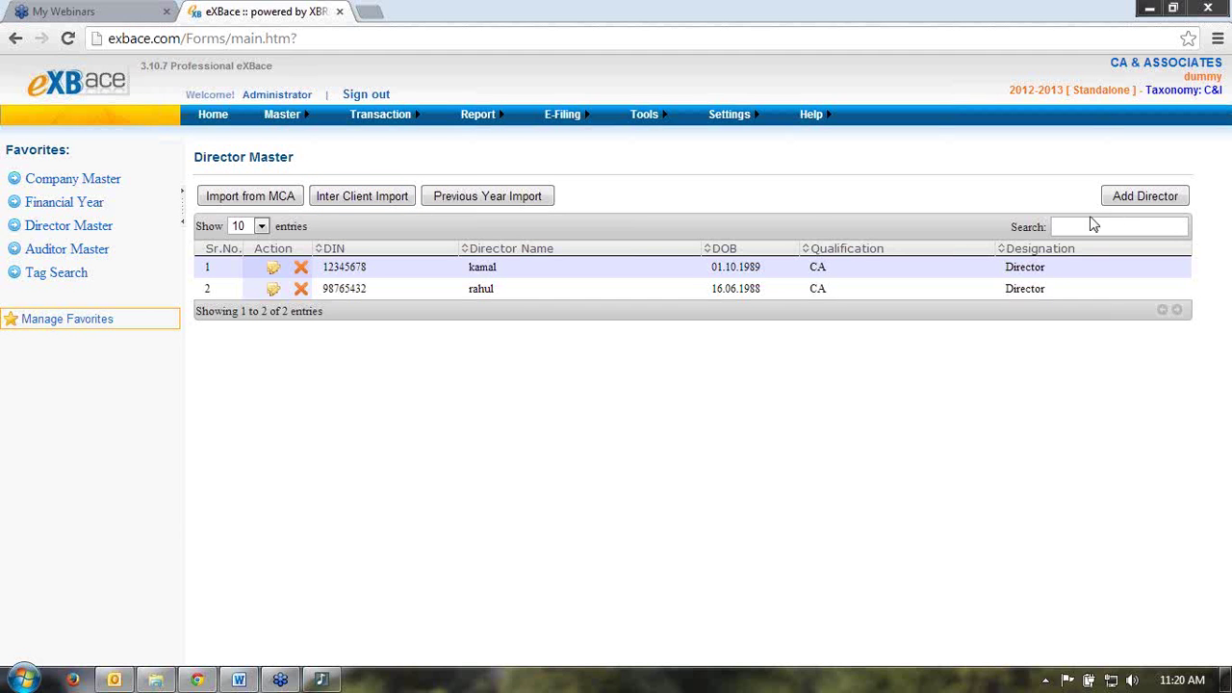
pyautogui.click(1123, 197)
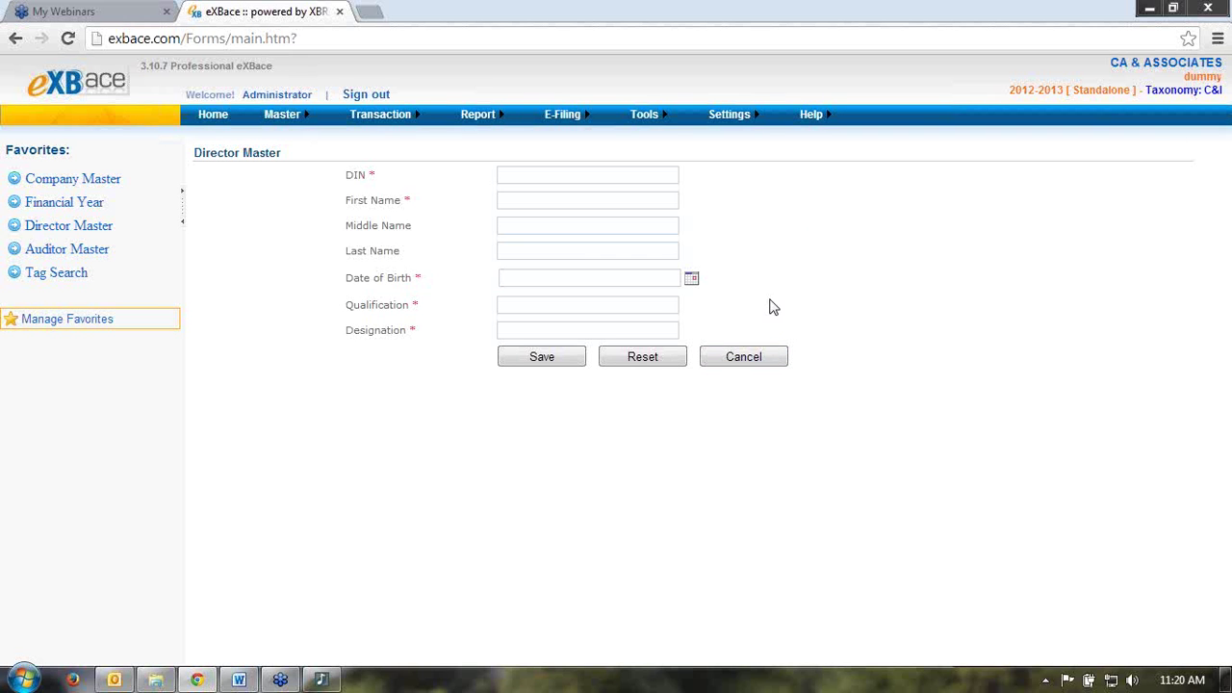
# Step: Open a blank new-auditor form from the Auditor Master and examine its membership, audit firm, PAN and address fields
pyautogui.moveTo(279, 118)
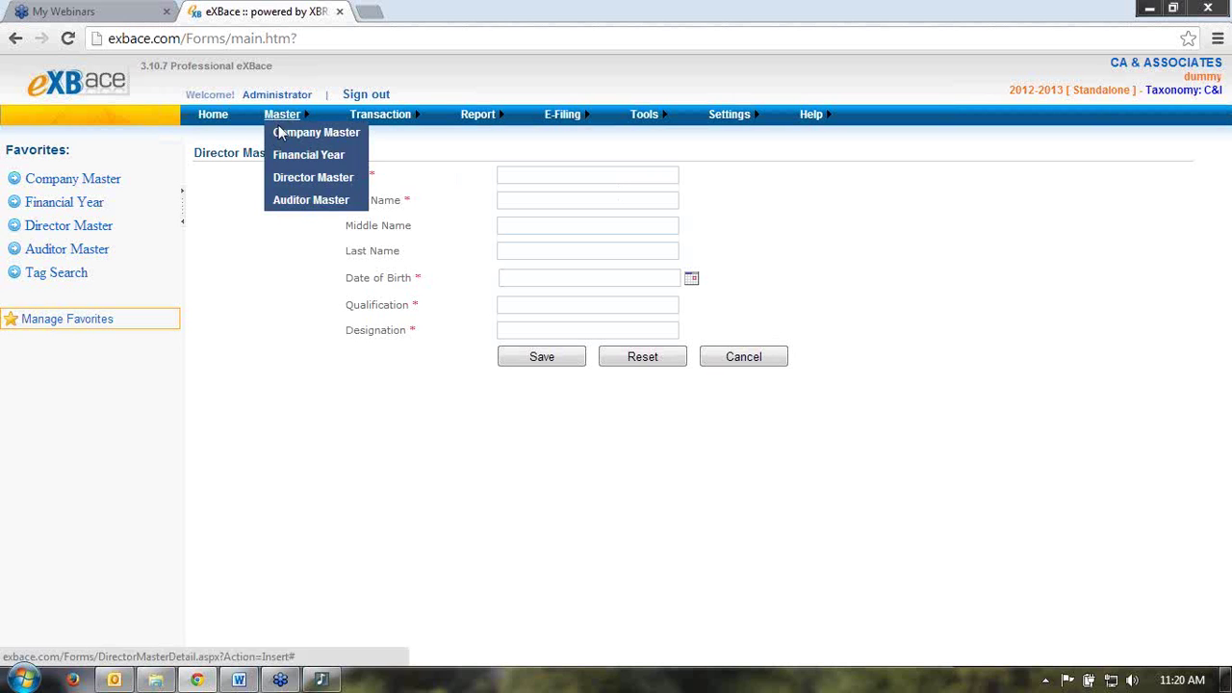
pyautogui.click(289, 202)
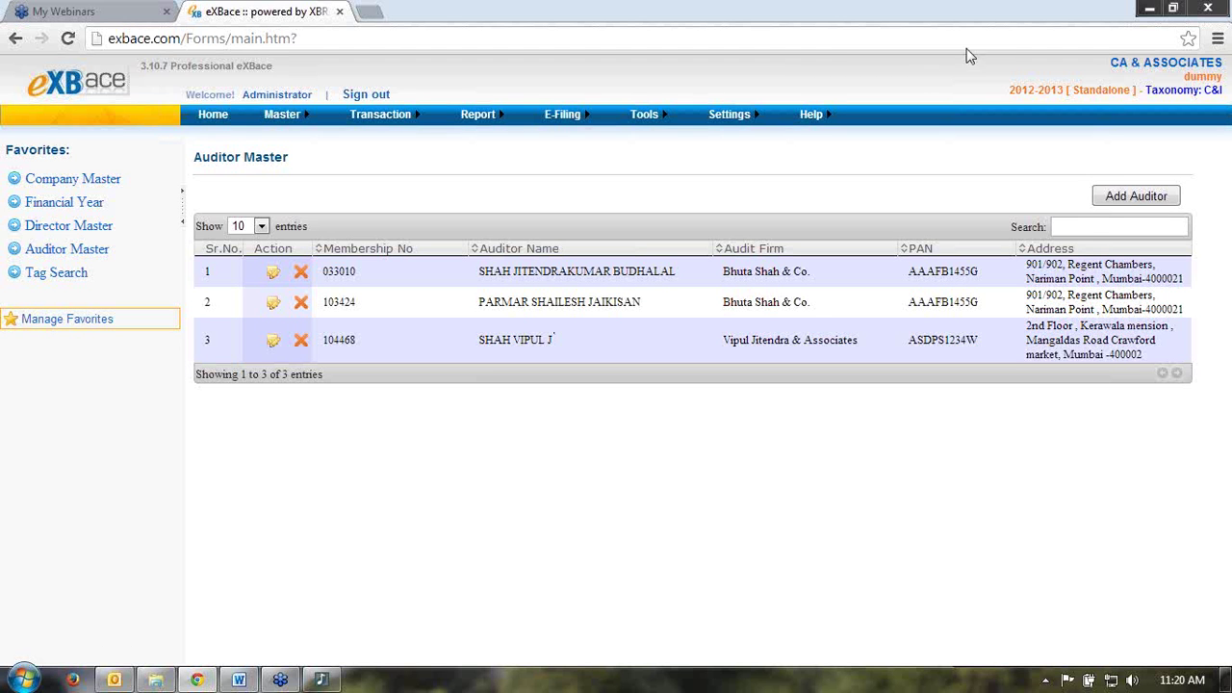
pyautogui.click(1113, 199)
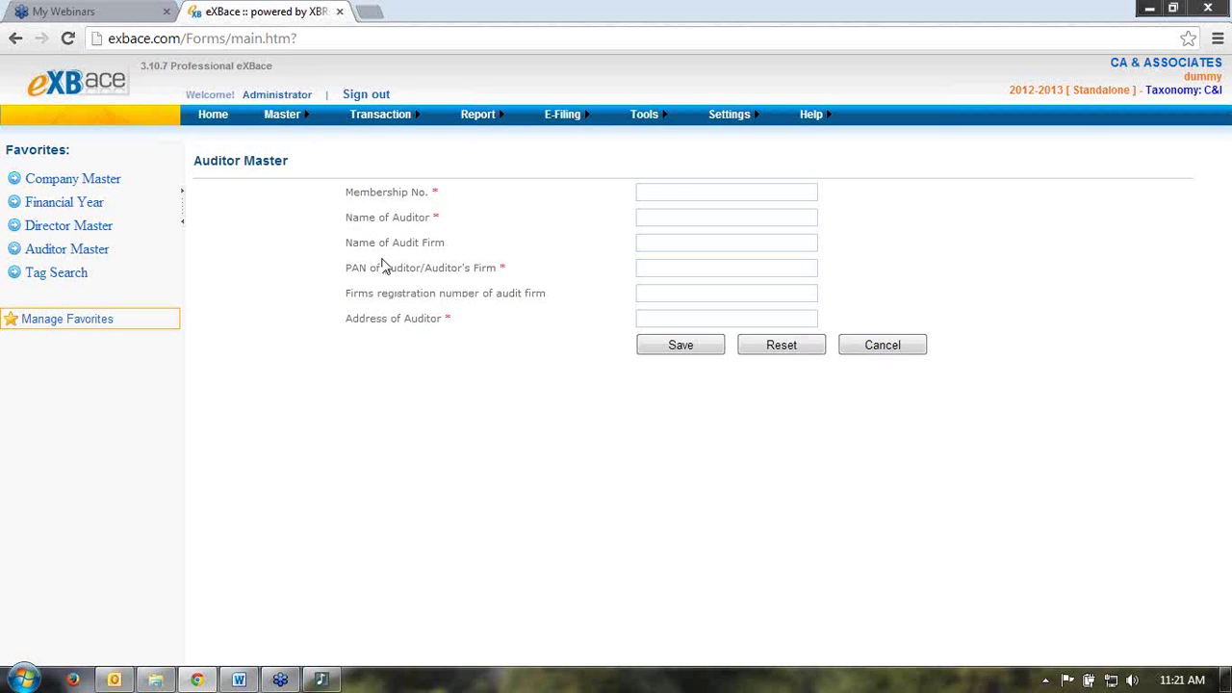
# Step: Leave the master forms and open the General Information disclosure [400100] for the active company
pyautogui.moveTo(281, 117)
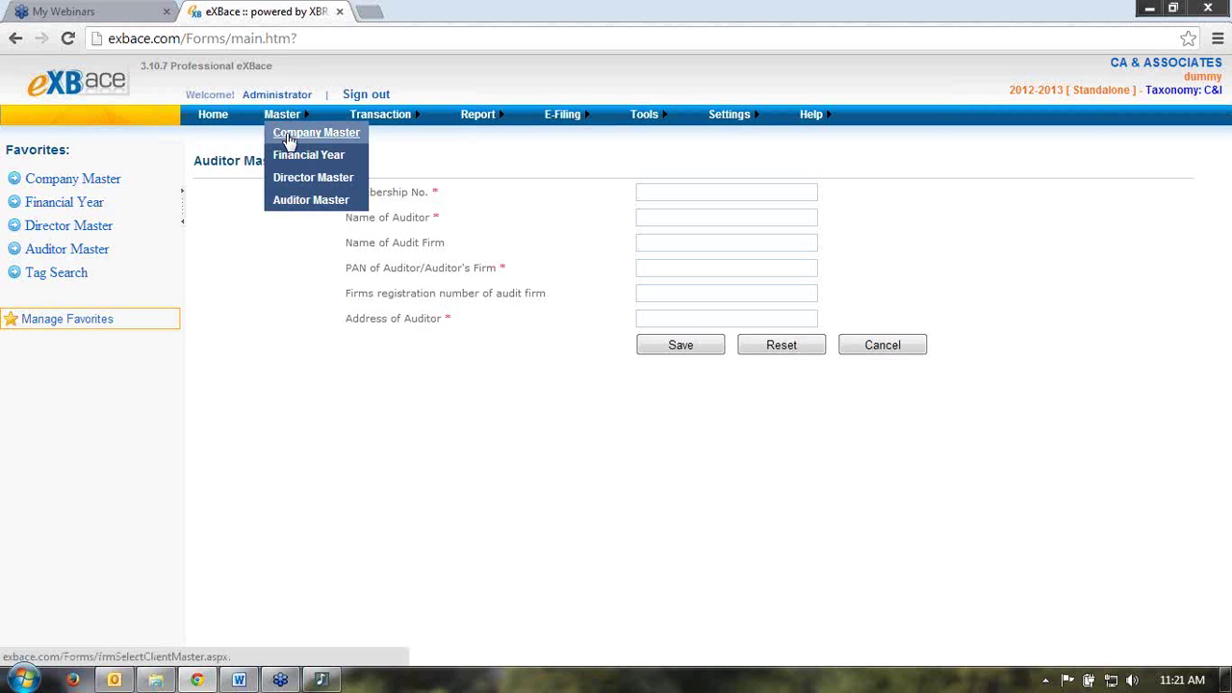
pyautogui.click(213, 115)
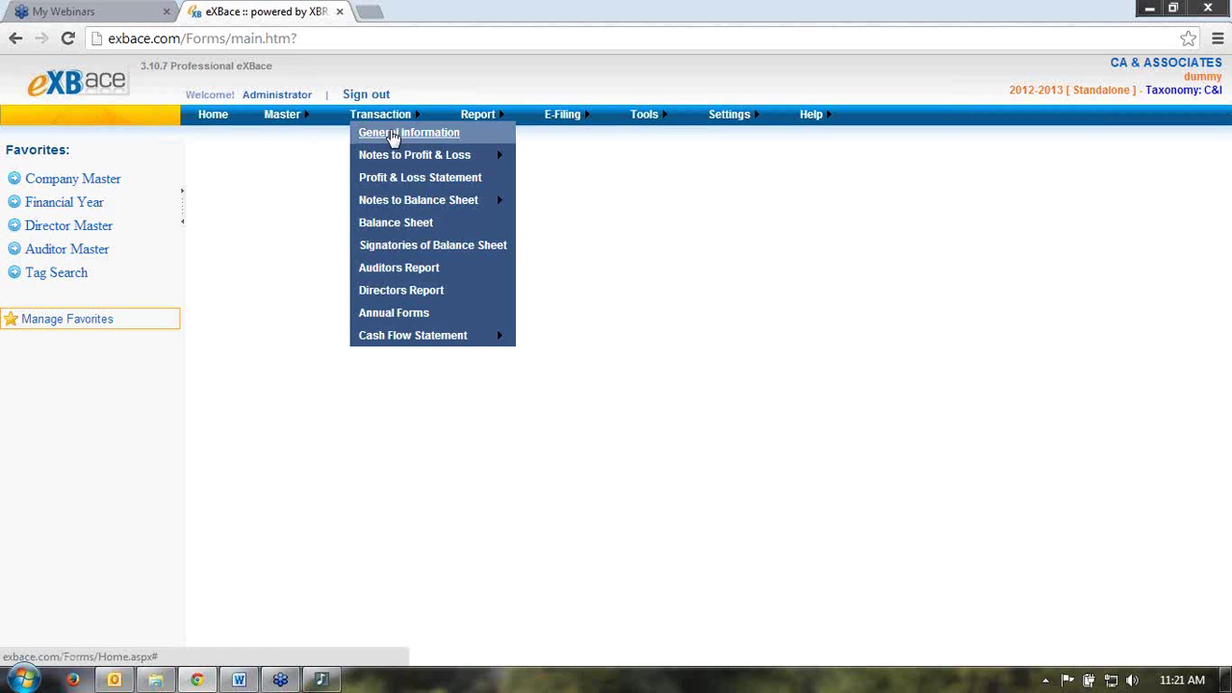
pyautogui.click(395, 135)
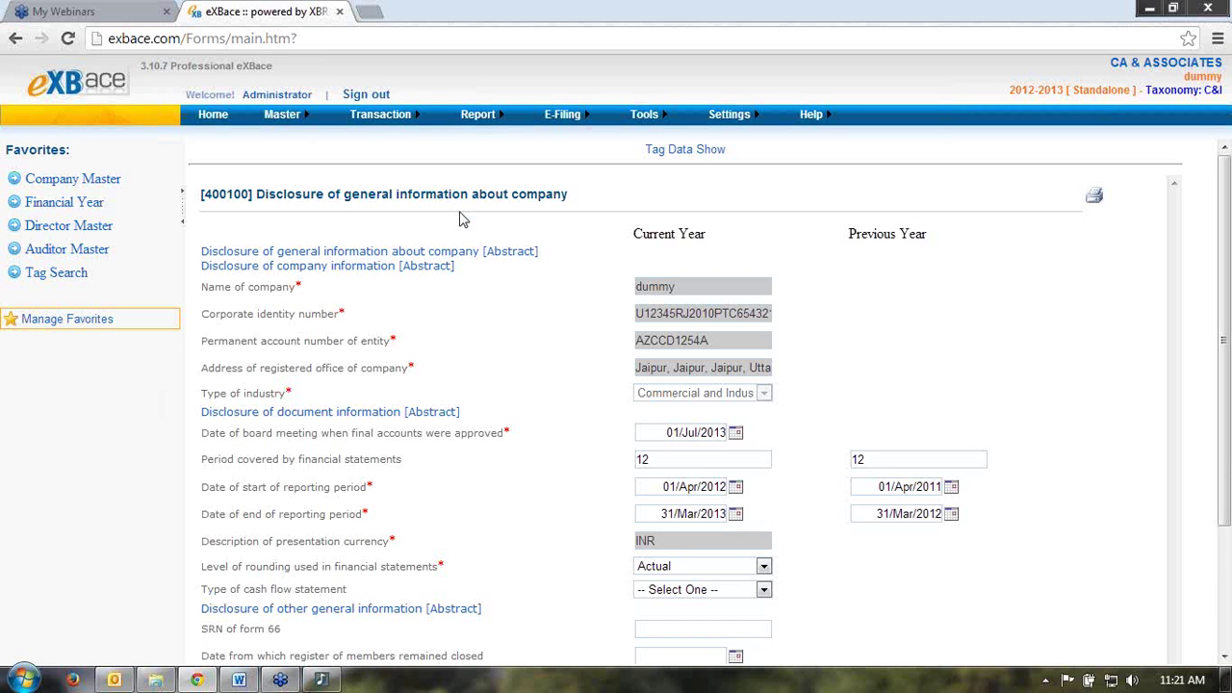
pyautogui.moveTo(413, 115)
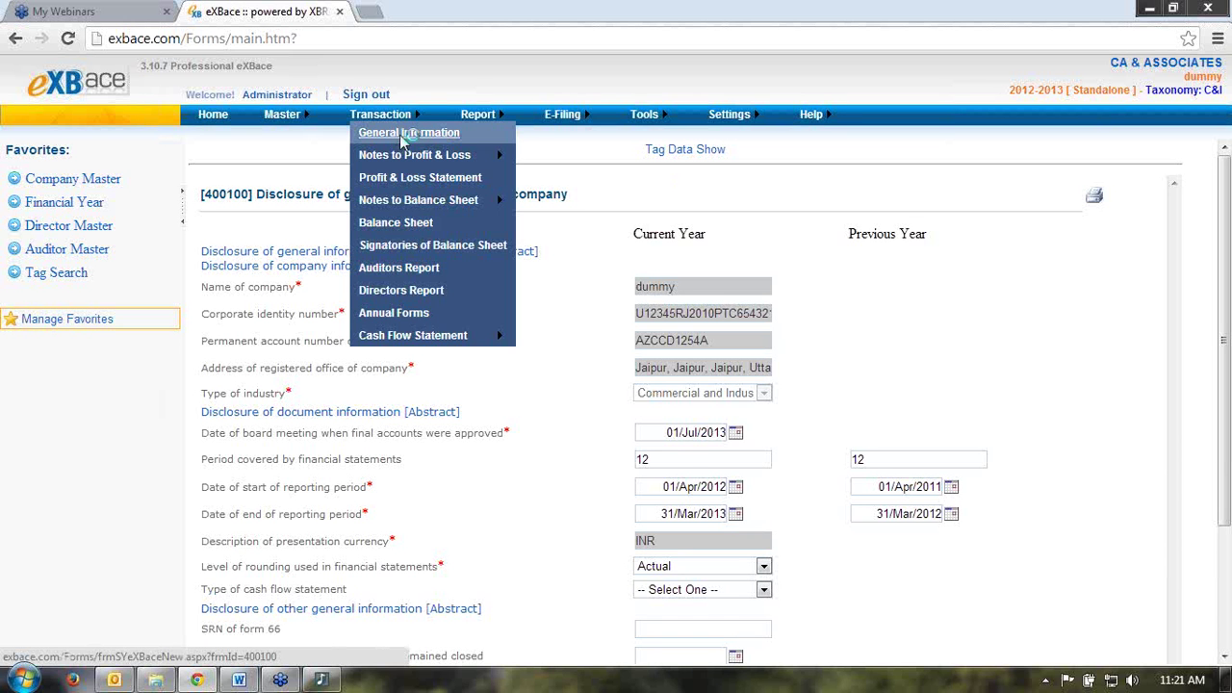
pyautogui.click(403, 136)
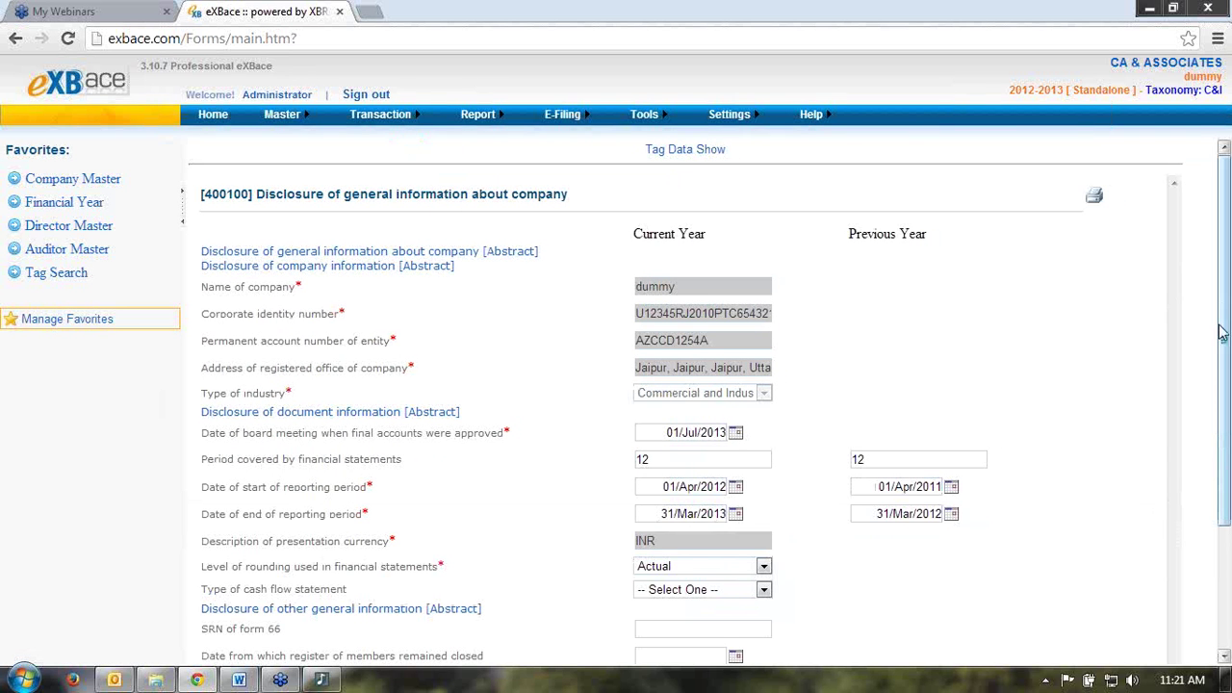
# Step: Review the company information fields carried over from the master, including the identity number, PAN and full registered office address
pyautogui.moveTo(1221, 332); pyautogui.dragTo(1225, 423)
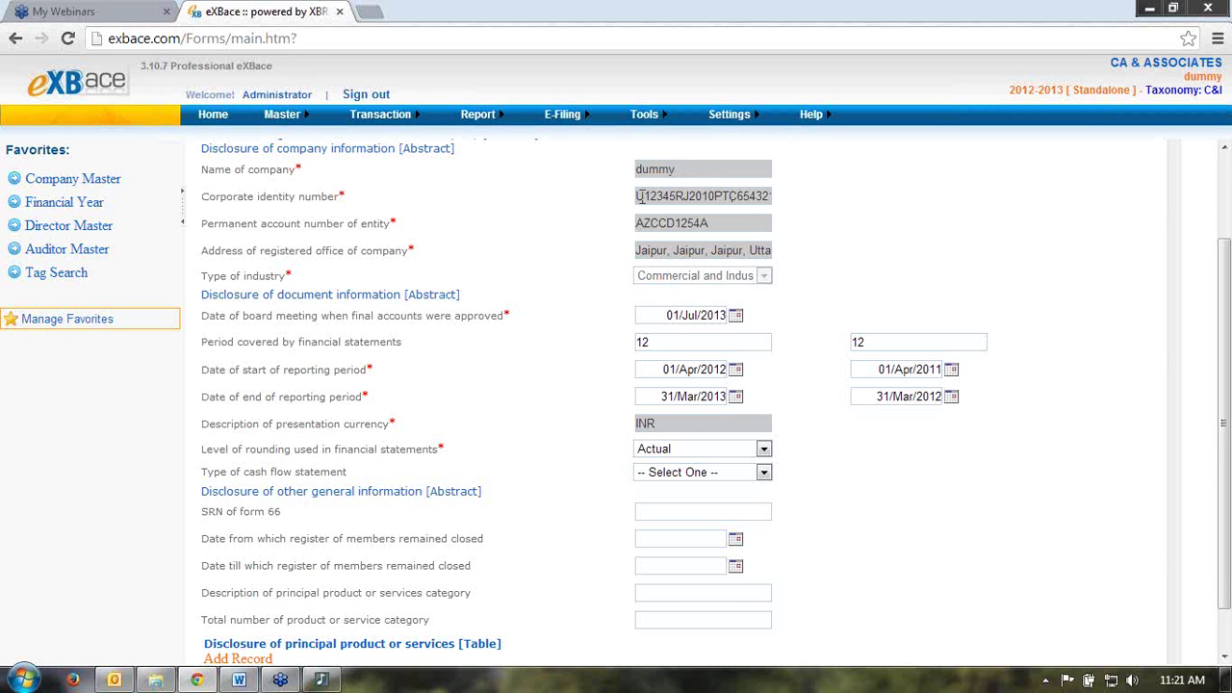
pyautogui.moveTo(647, 227)
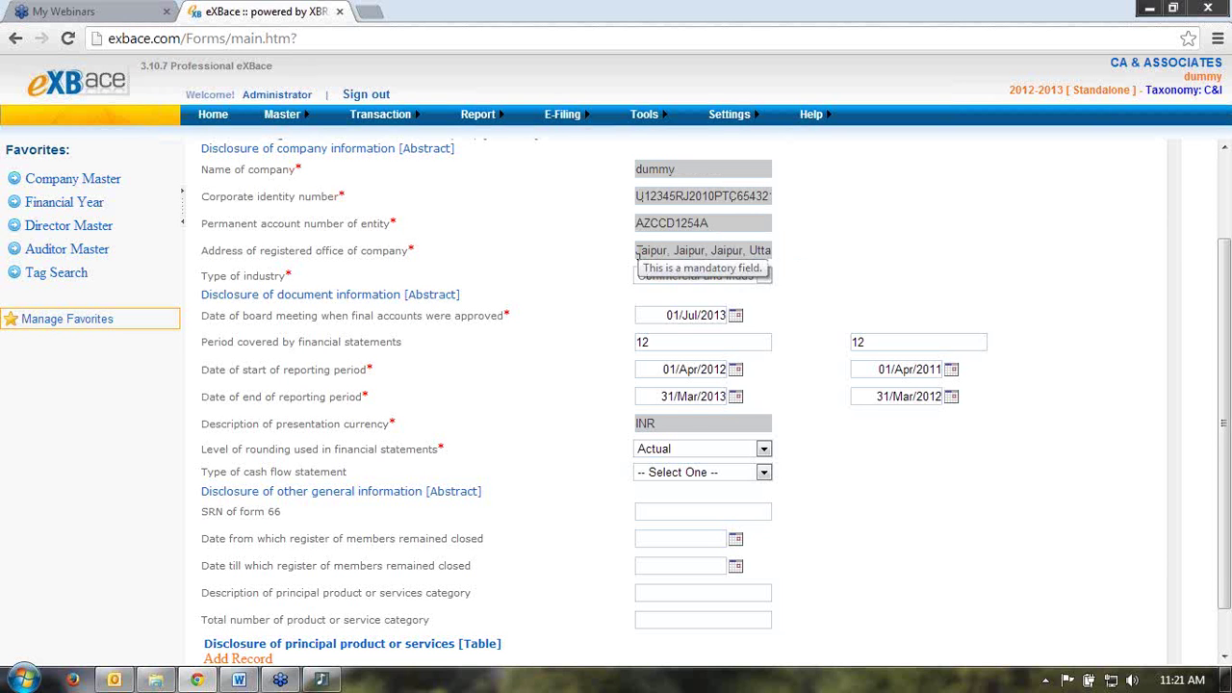
pyautogui.moveTo(637, 250); pyautogui.dragTo(793, 269)
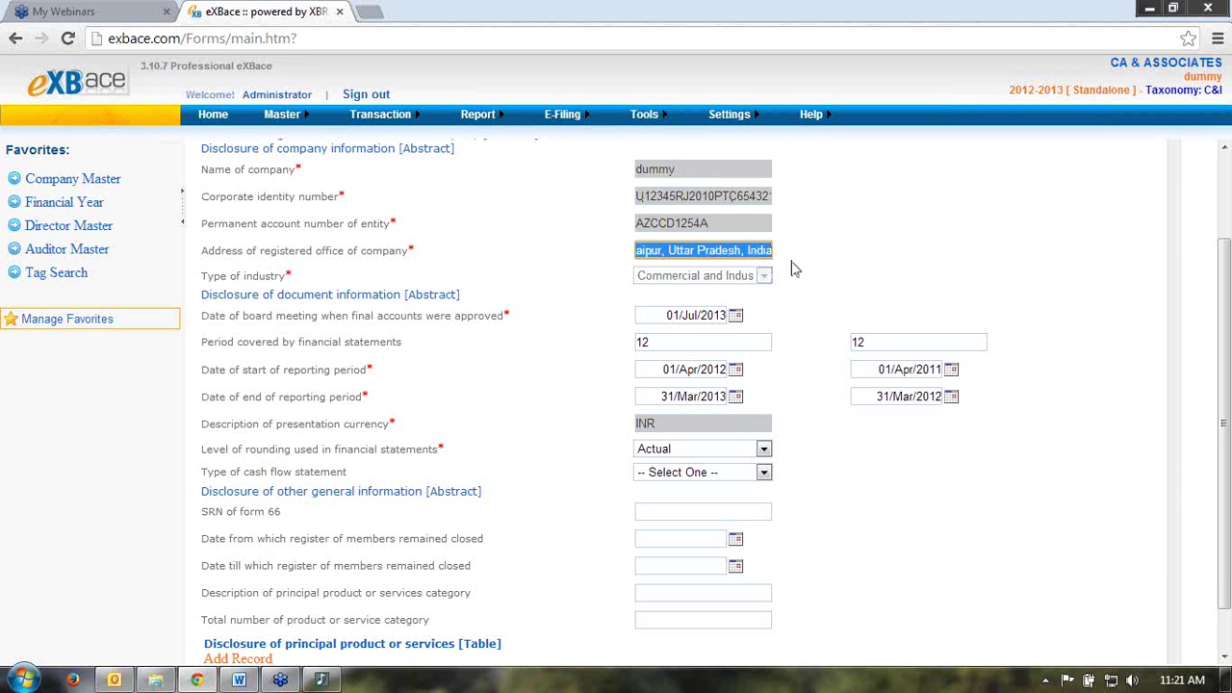
pyautogui.click(793, 270)
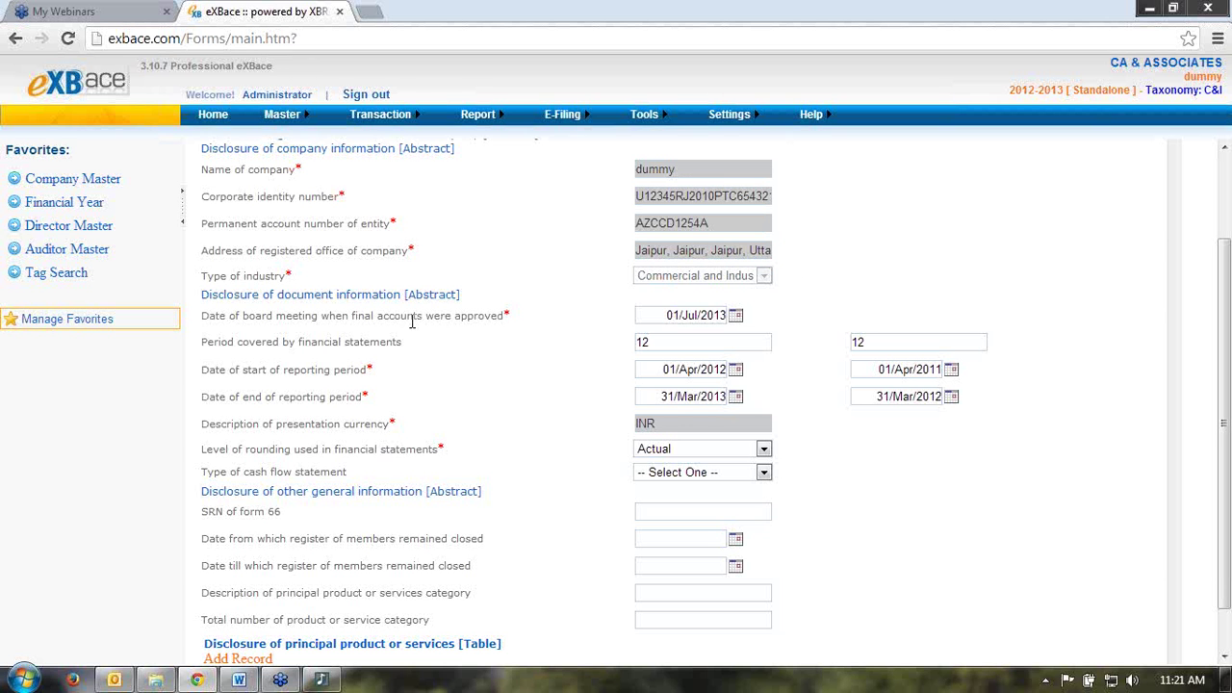
# Step: Check the date of the board meeting approving the final accounts and the period covered by the financial statements
pyautogui.moveTo(238, 316); pyautogui.dragTo(349, 317)
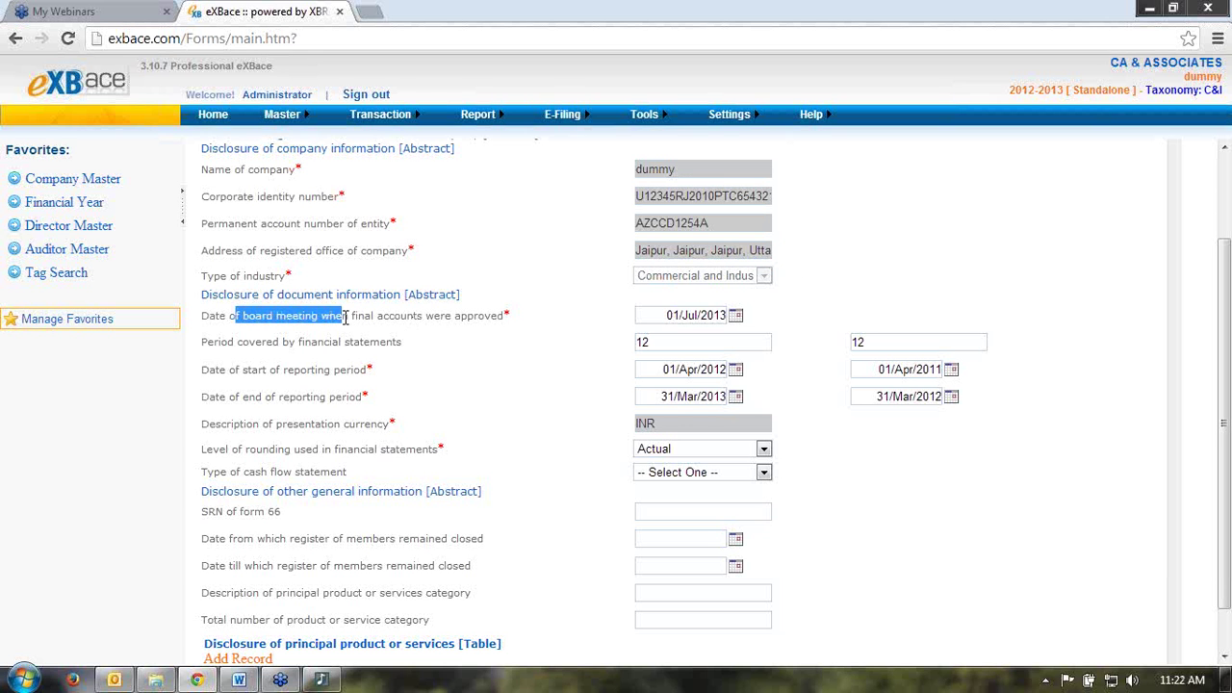
pyautogui.click(650, 316)
pyautogui.moveTo(649, 316)
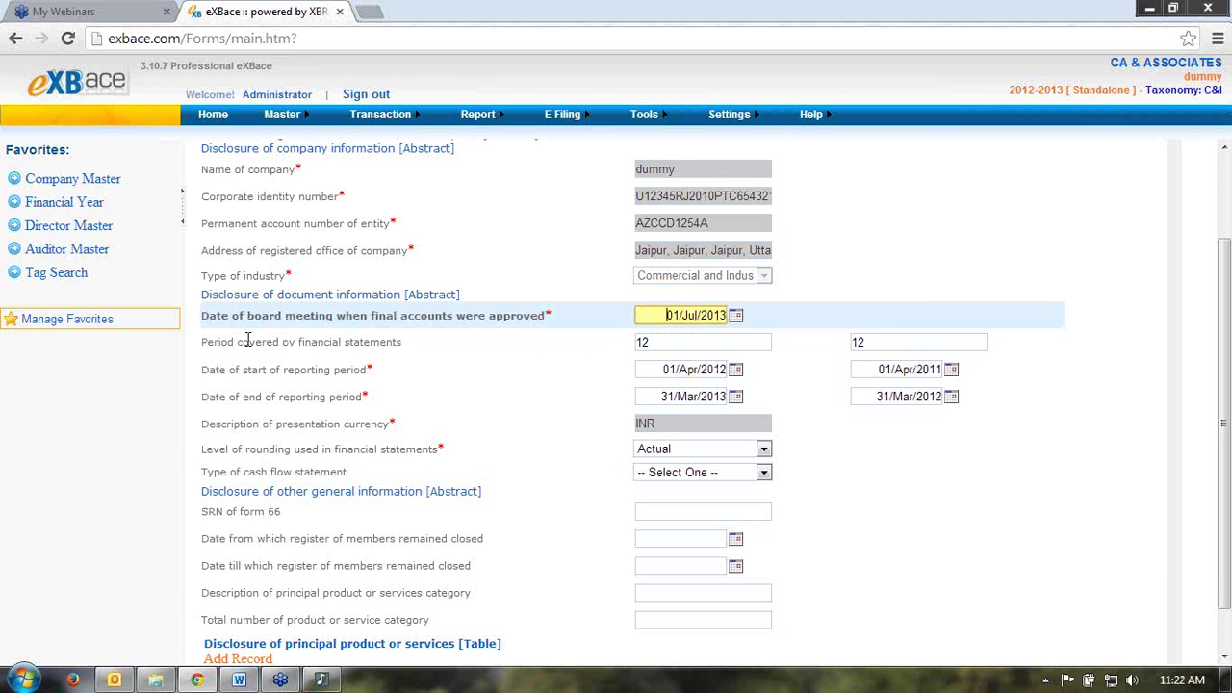
pyautogui.moveTo(239, 342); pyautogui.dragTo(404, 346)
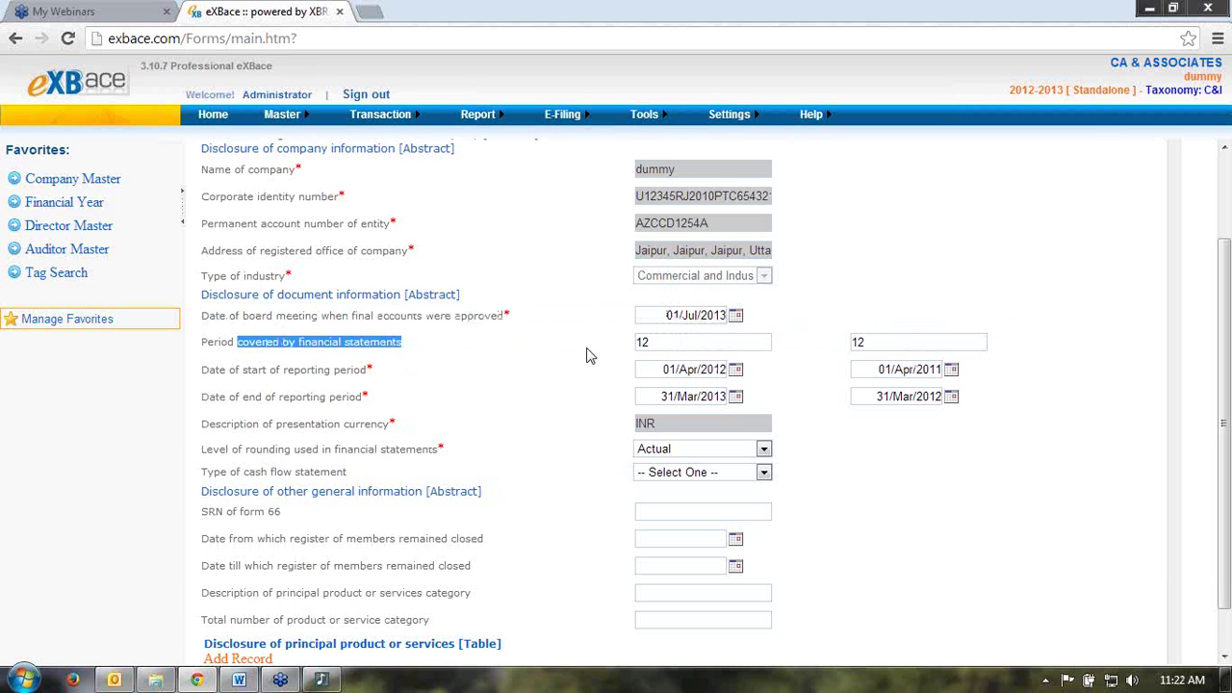
pyautogui.click(676, 340)
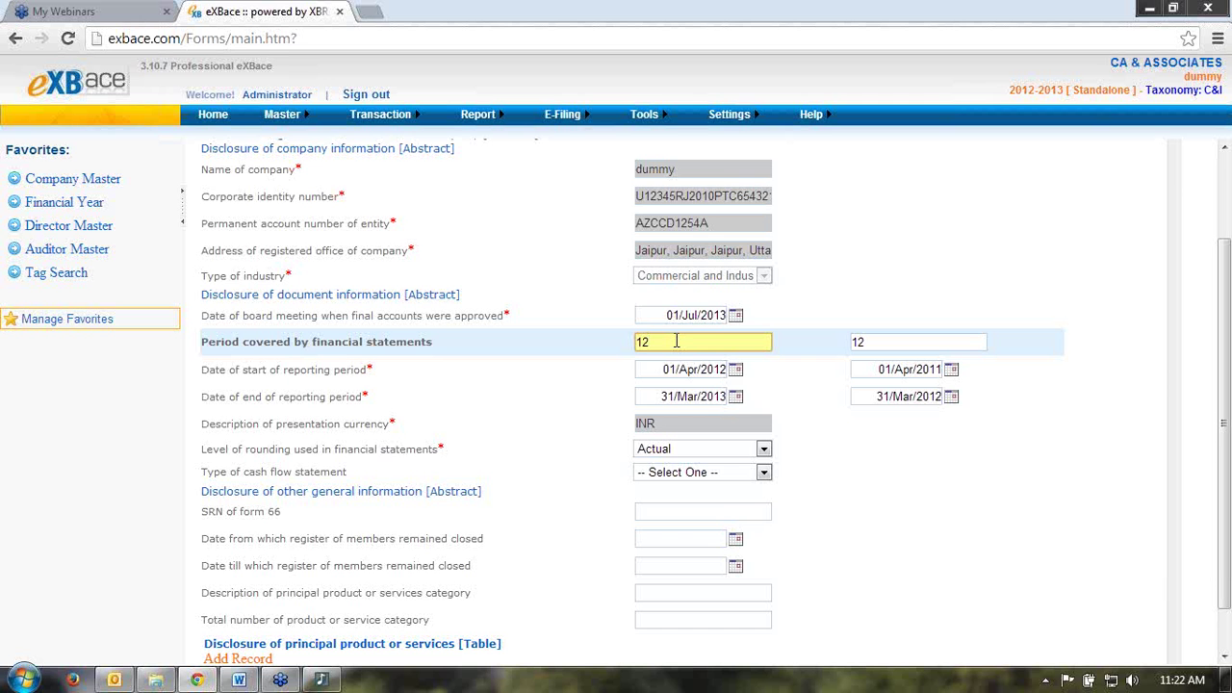
# Step: Compare the Current Year and Previous Year columns of the general information disclosure
pyautogui.scroll(3, 787, 378)
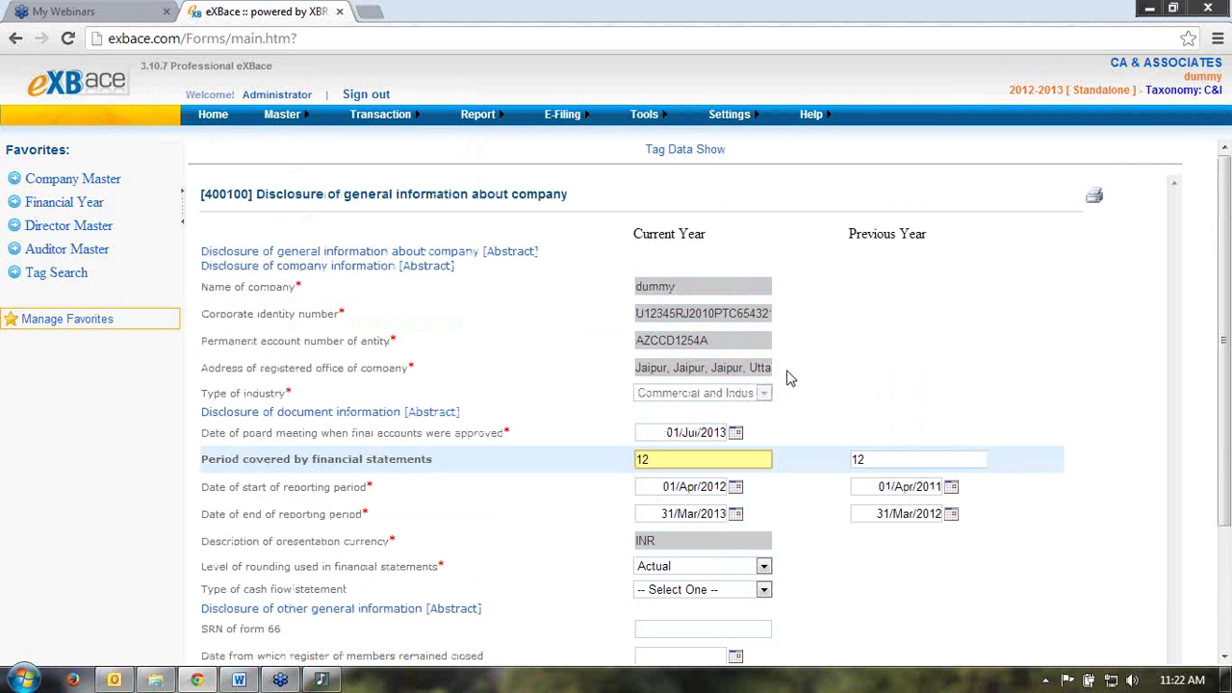
pyautogui.moveTo(634, 233); pyautogui.dragTo(712, 239)
pyautogui.moveTo(849, 233); pyautogui.dragTo(930, 237)
pyautogui.click(802, 298)
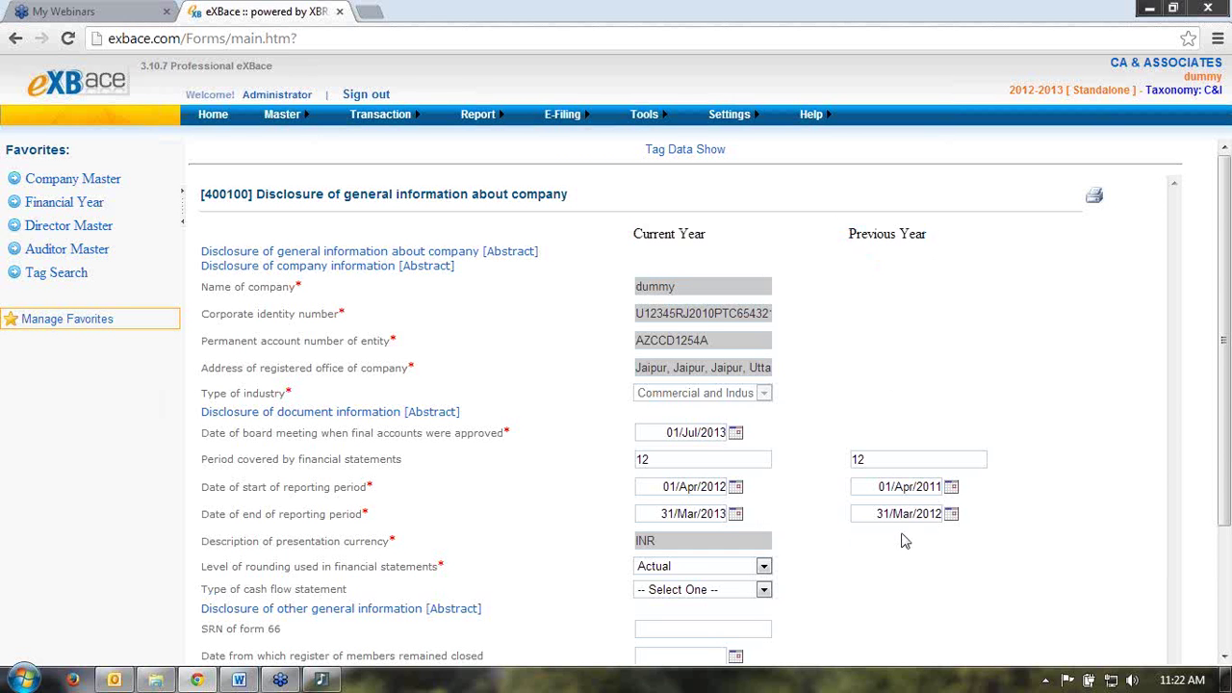
# Step: Check the start and end dates of the reporting period for both years and the description of presentation currency
pyautogui.scroll(-3, 905, 541)
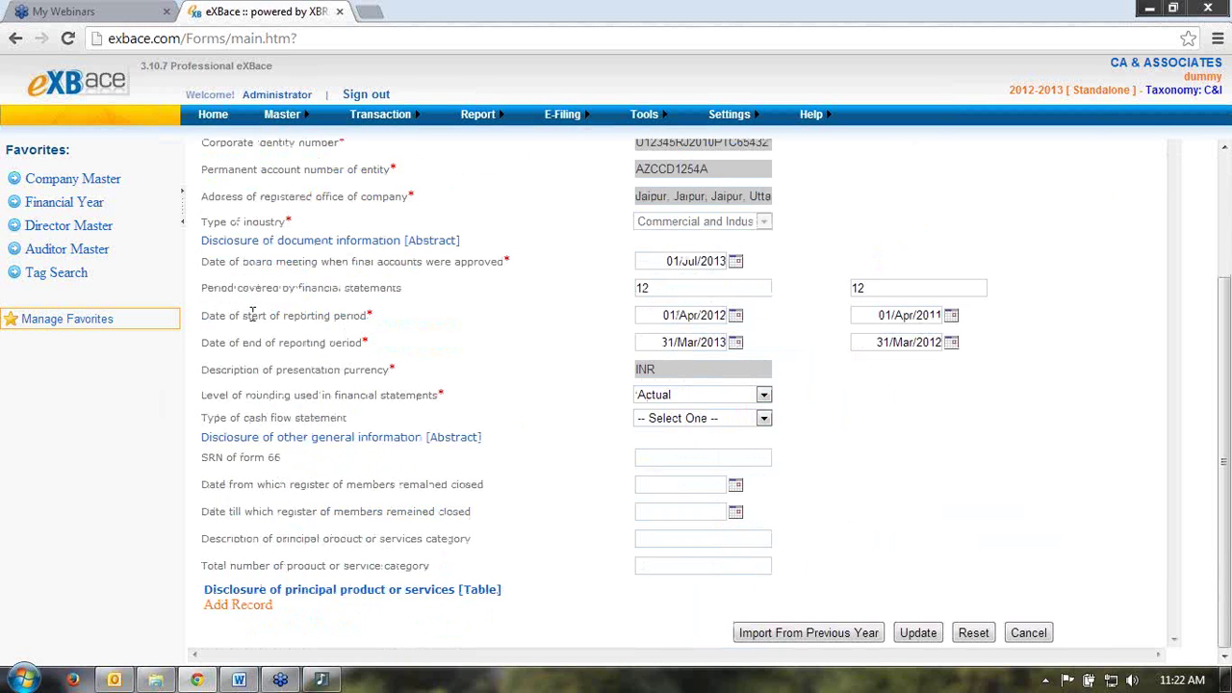
pyautogui.moveTo(253, 317); pyautogui.dragTo(483, 323)
pyautogui.click(685, 315)
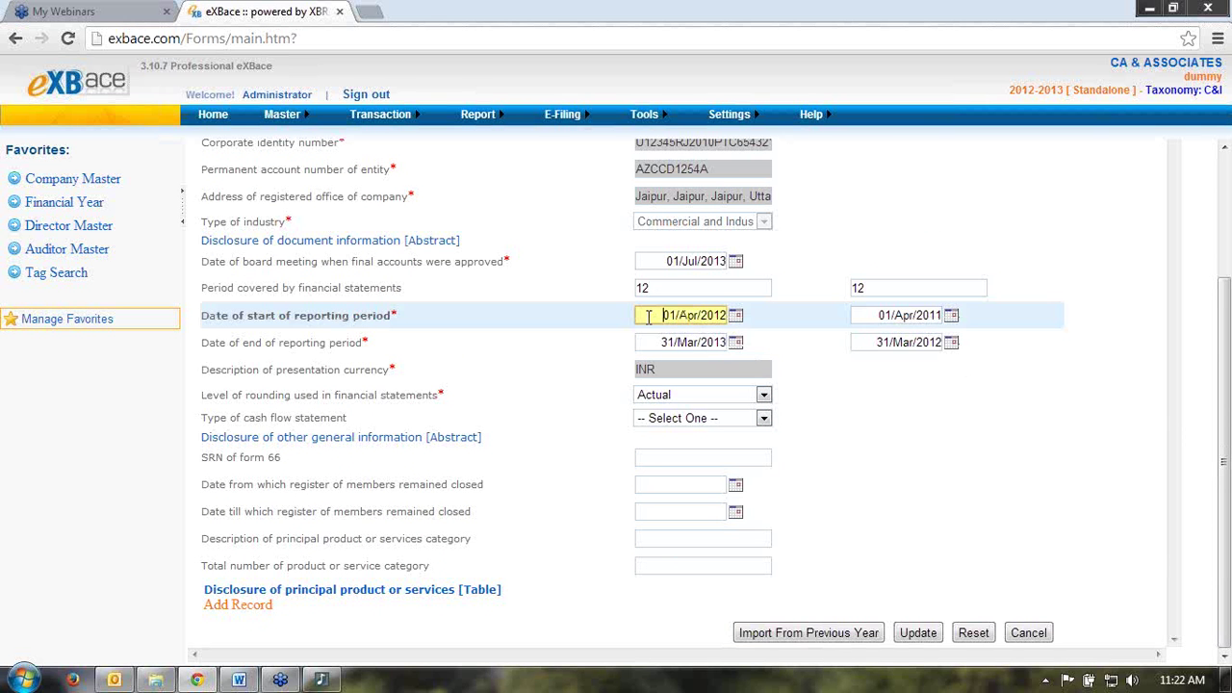
pyautogui.click(648, 342)
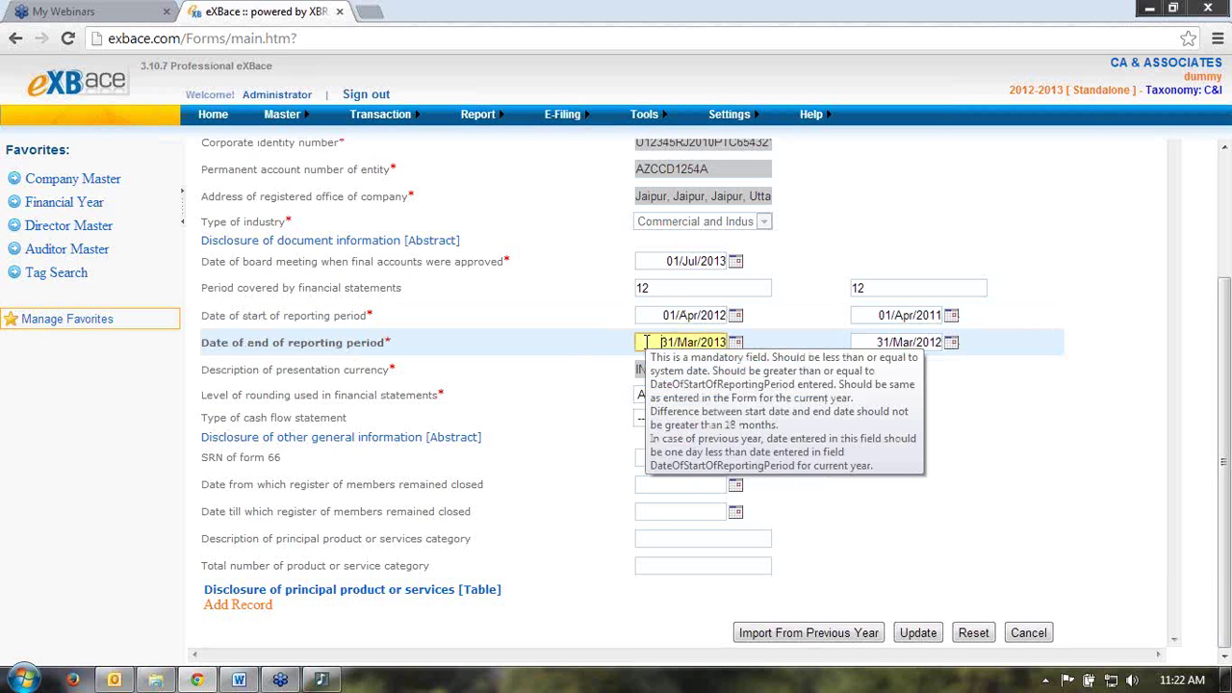
pyautogui.click(869, 342)
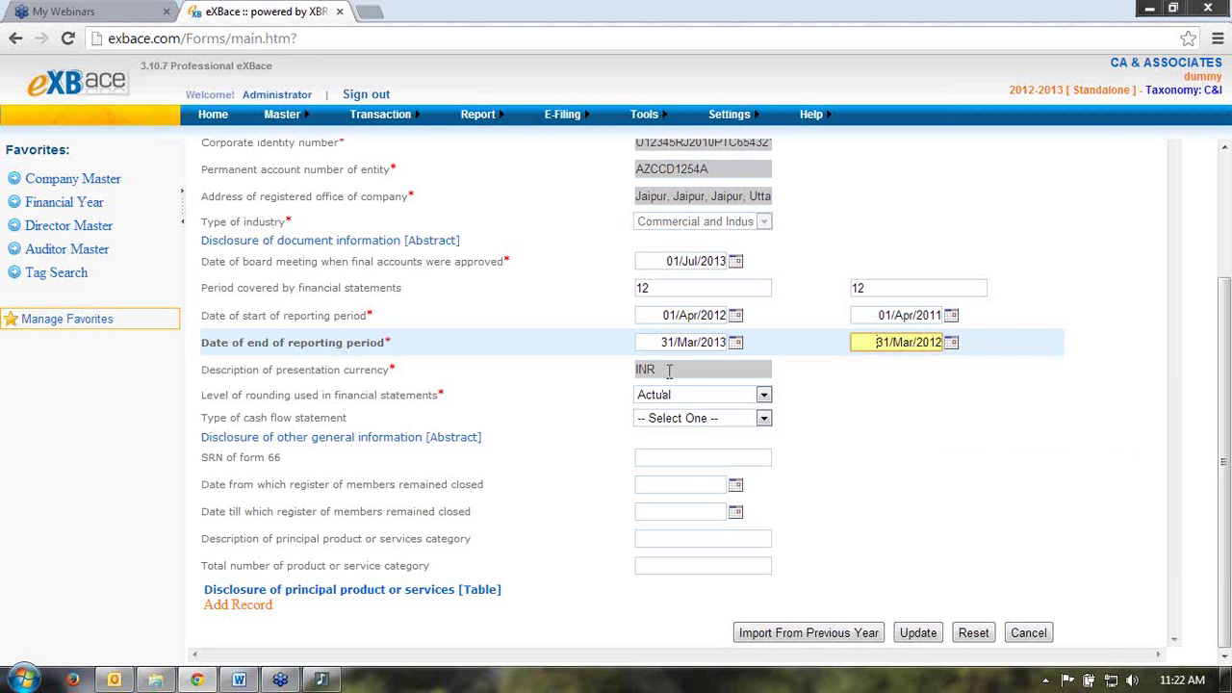
pyautogui.moveTo(680, 370); pyautogui.dragTo(628, 377)
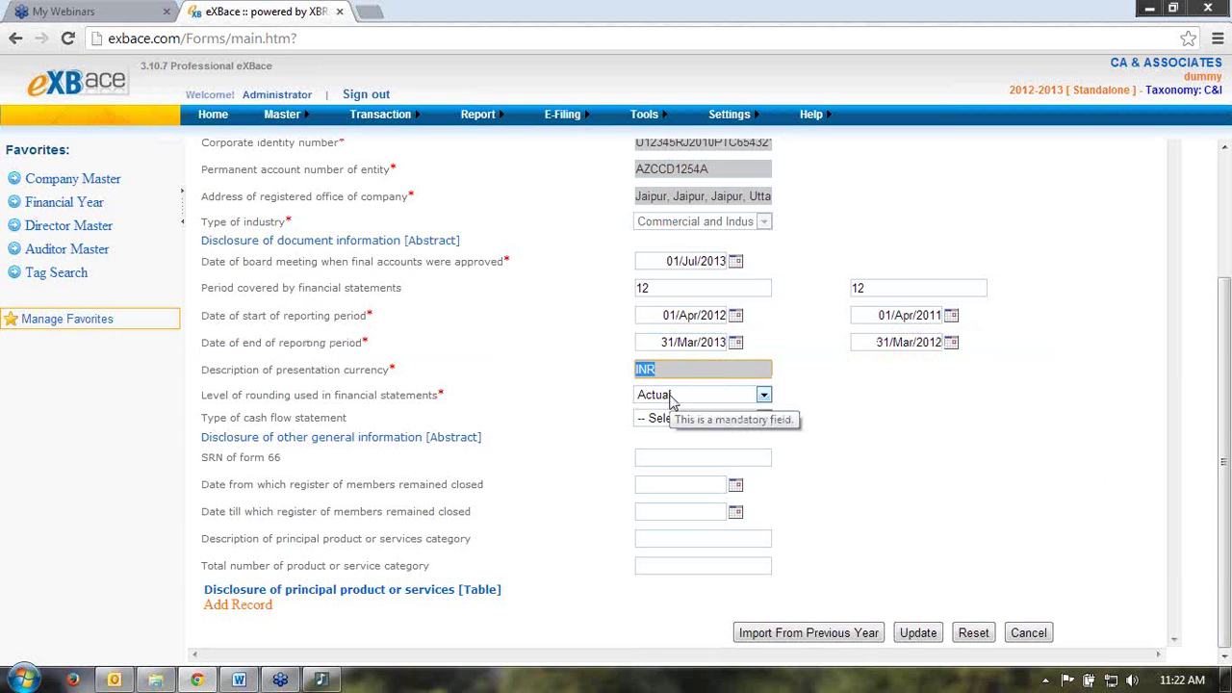
# Step: Set the level of rounding used in financial statements to Actual and the type of cash flow statement to Indirect Method
pyautogui.click(672, 396)
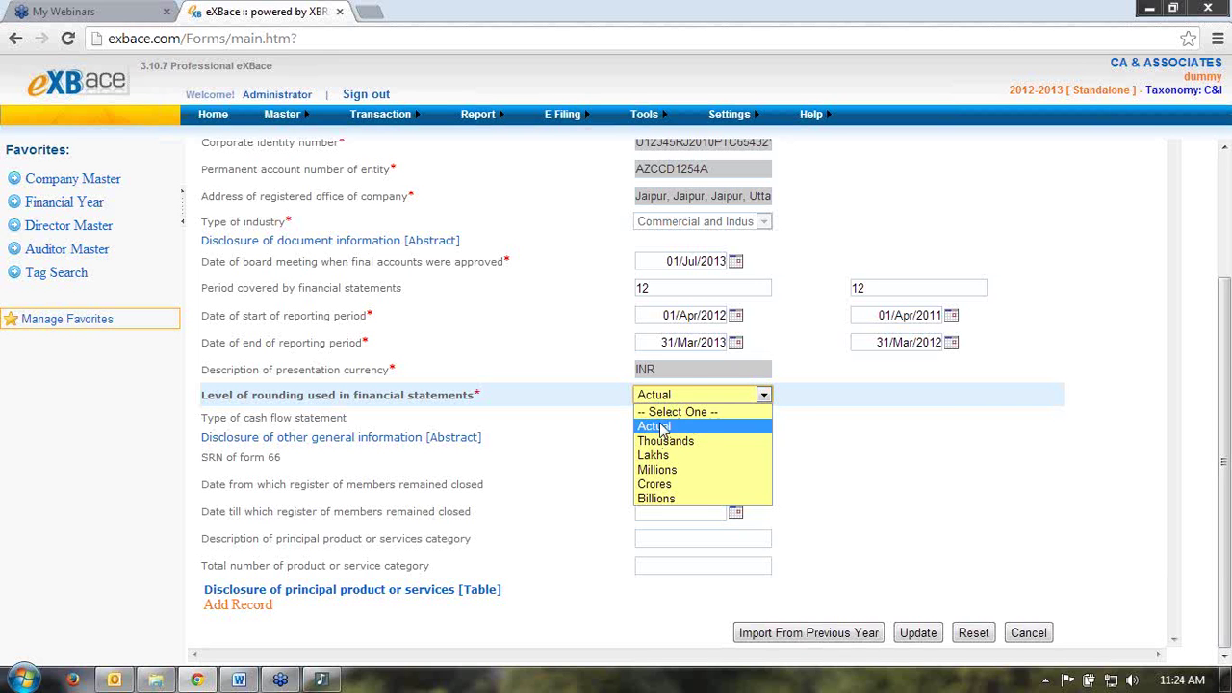
pyautogui.click(661, 426)
pyautogui.click(667, 424)
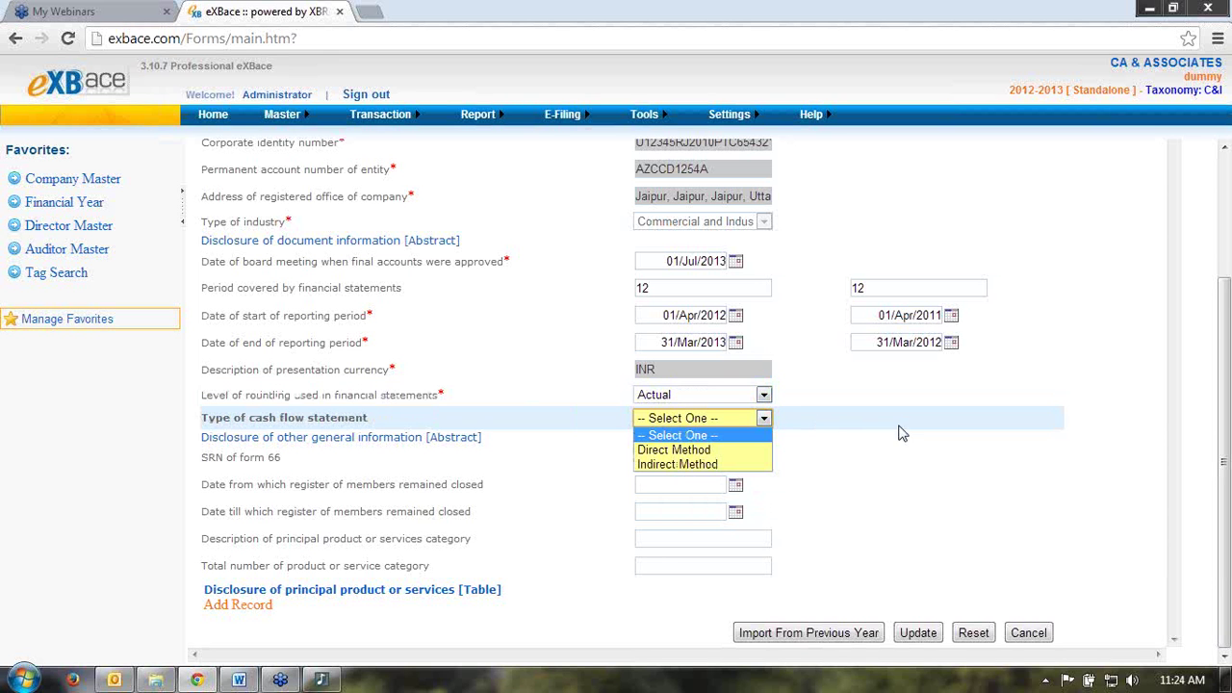
pyautogui.click(693, 464)
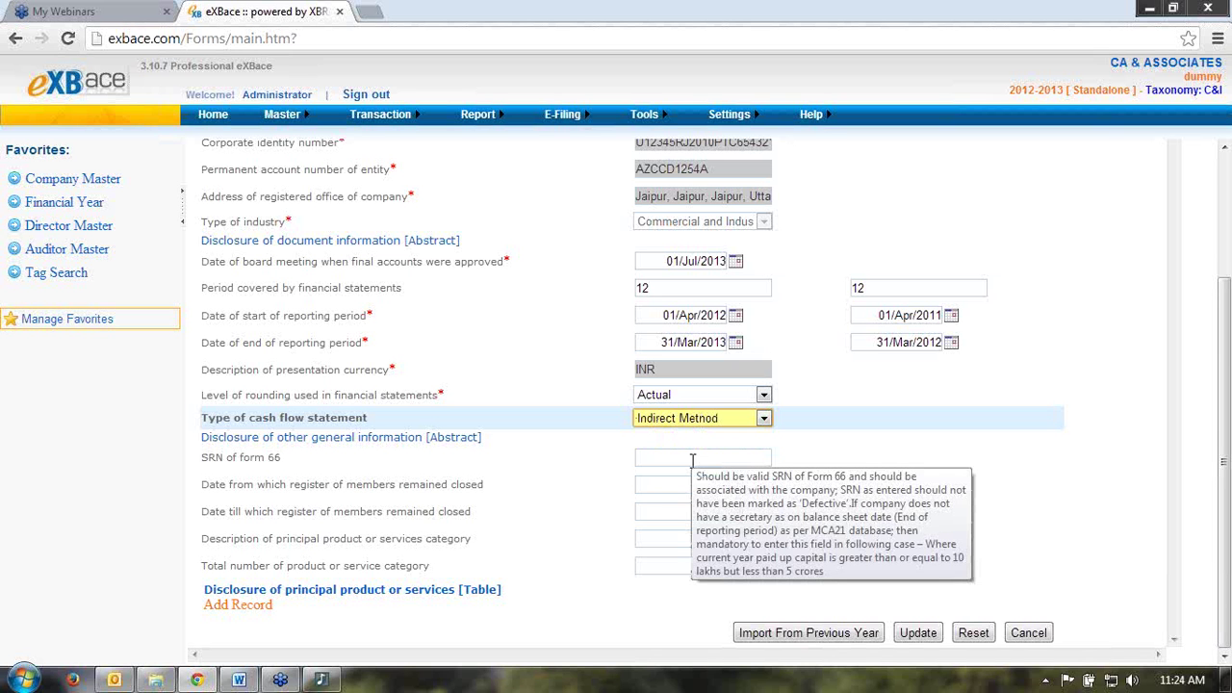
# Step: Examine the SRN of form 66 requirements and the principal product or services description and category-number fields
pyautogui.click(693, 459)
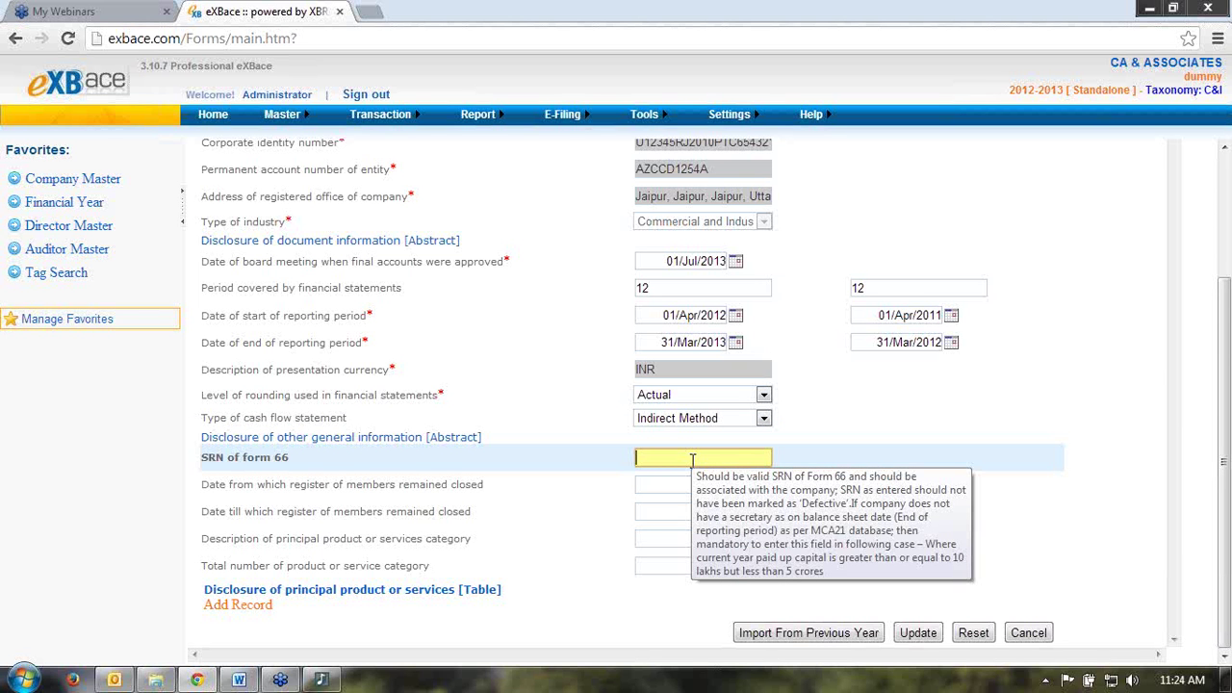
pyautogui.click(662, 541)
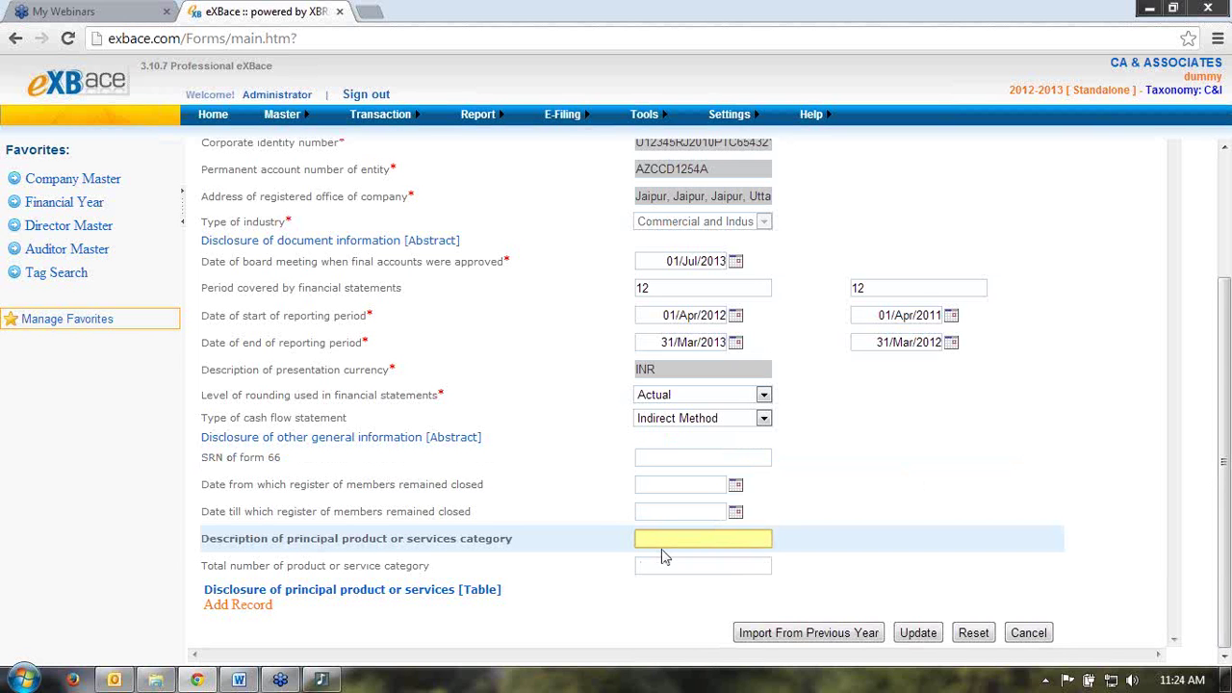
pyautogui.click(664, 565)
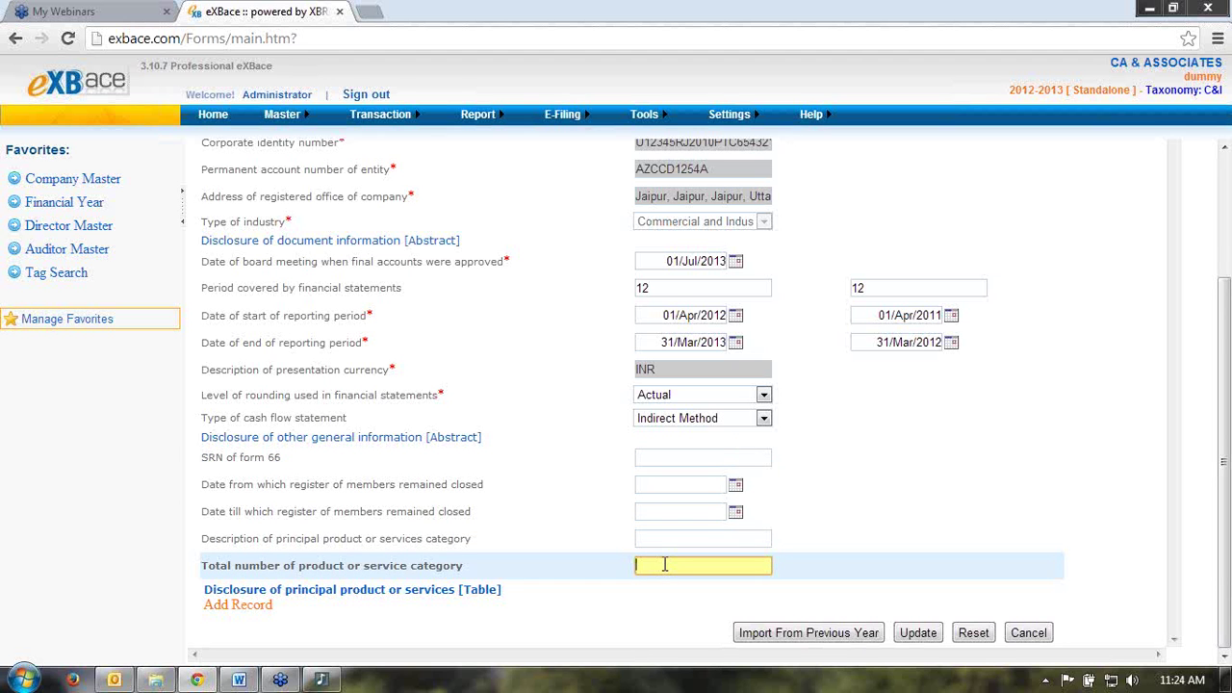
# Step: Check when the Disclosure of principal product or services table is mandatory and open a new record in it
pyautogui.moveTo(201, 594); pyautogui.dragTo(398, 633)
pyautogui.click(398, 633)
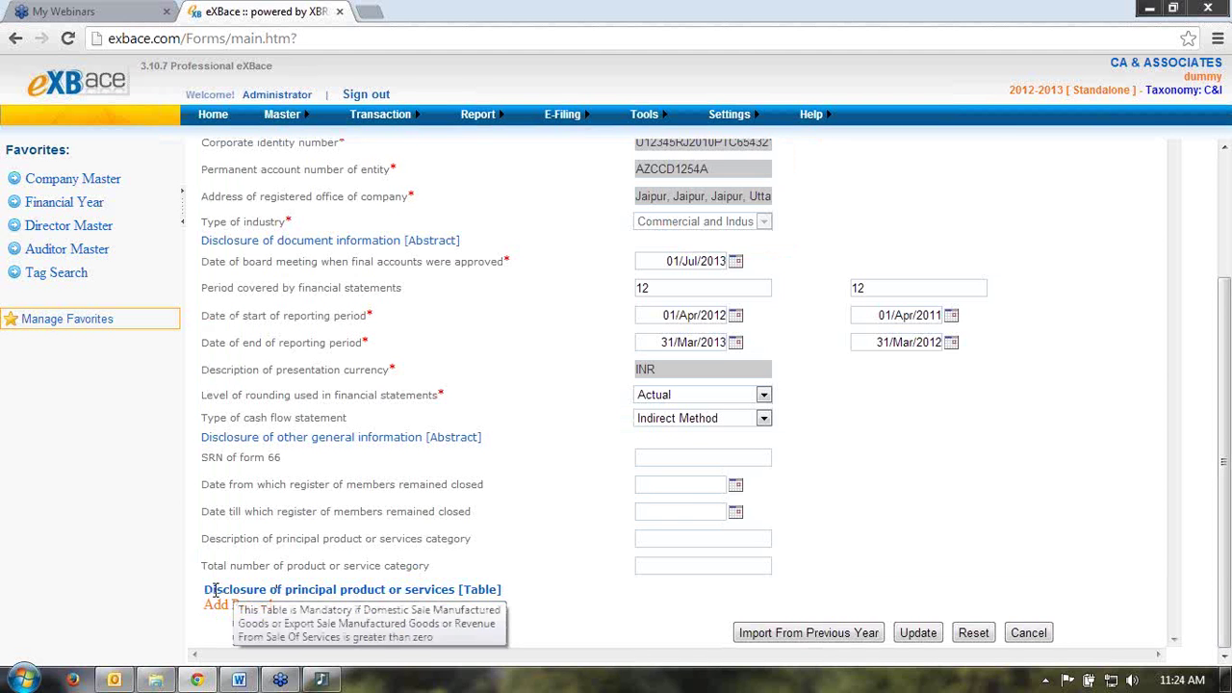
pyautogui.moveTo(204, 589); pyautogui.dragTo(501, 590)
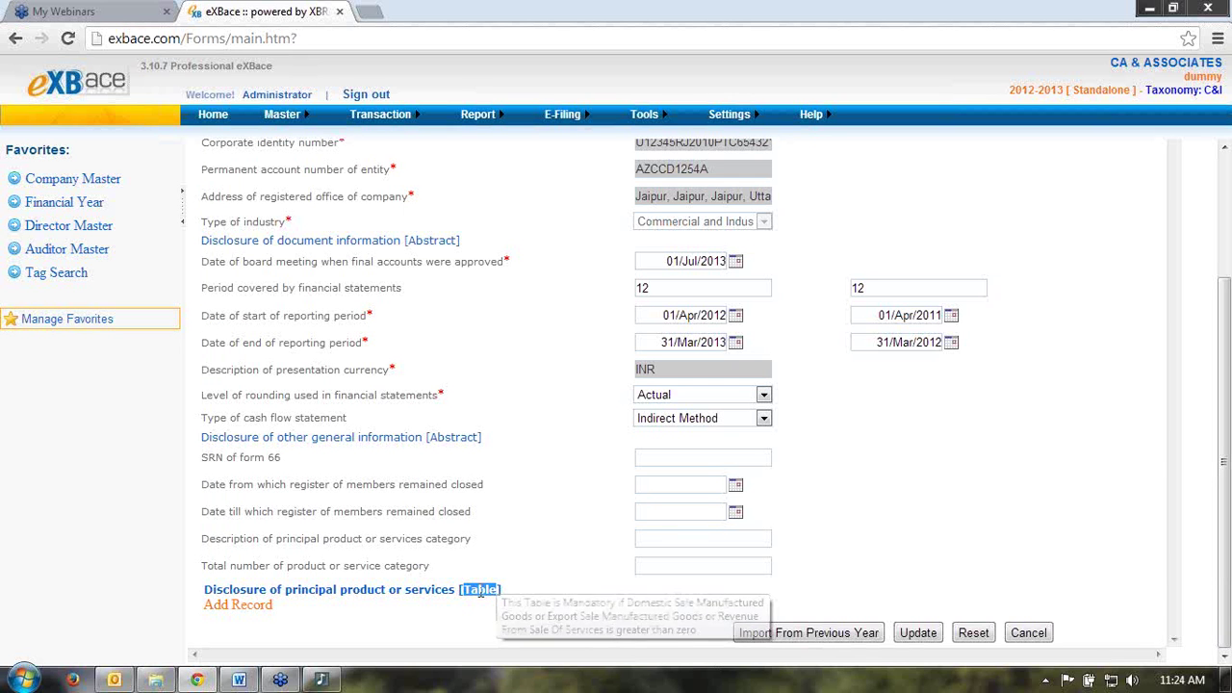
pyautogui.click(257, 613)
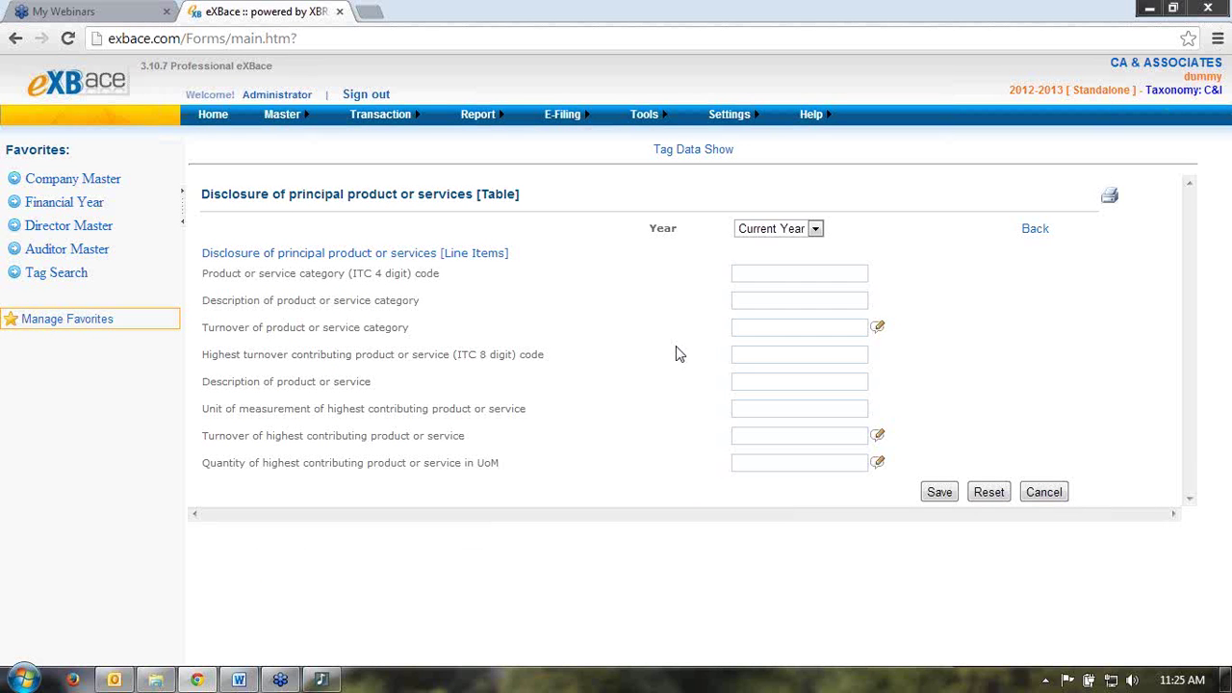
# Step: Close the IDT Audio Control Panel window and select Current Year for the principal product or services record
pyautogui.moveTo(323, 679)
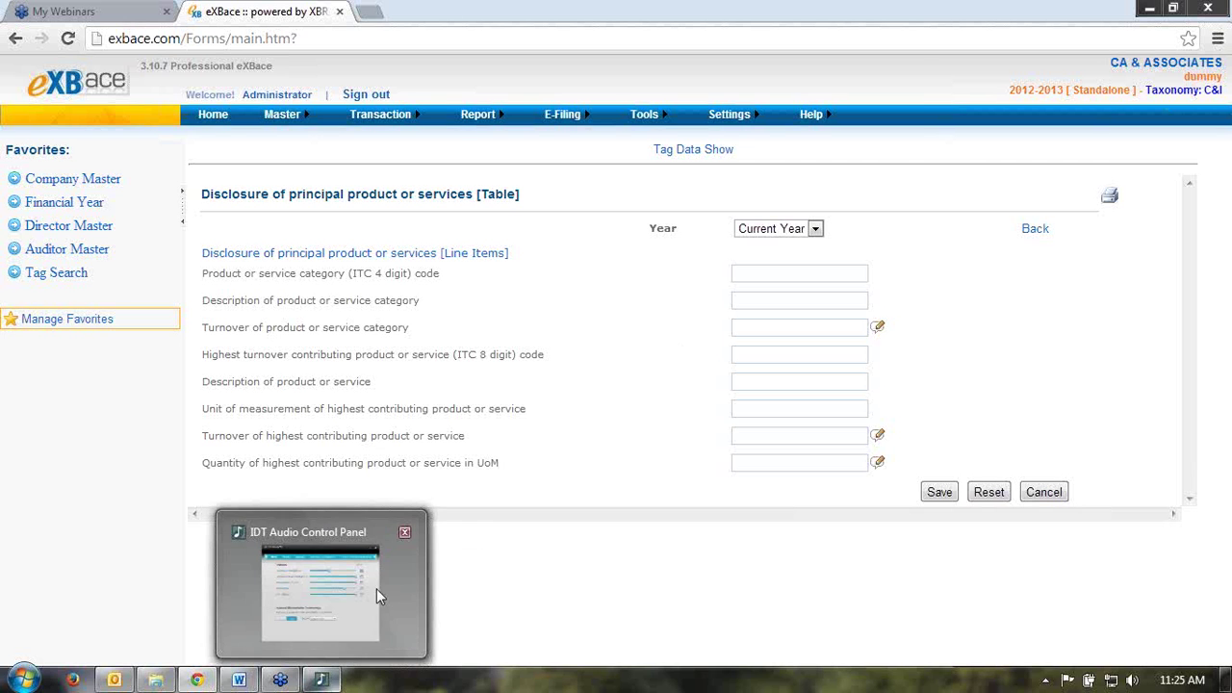
pyautogui.click(407, 533)
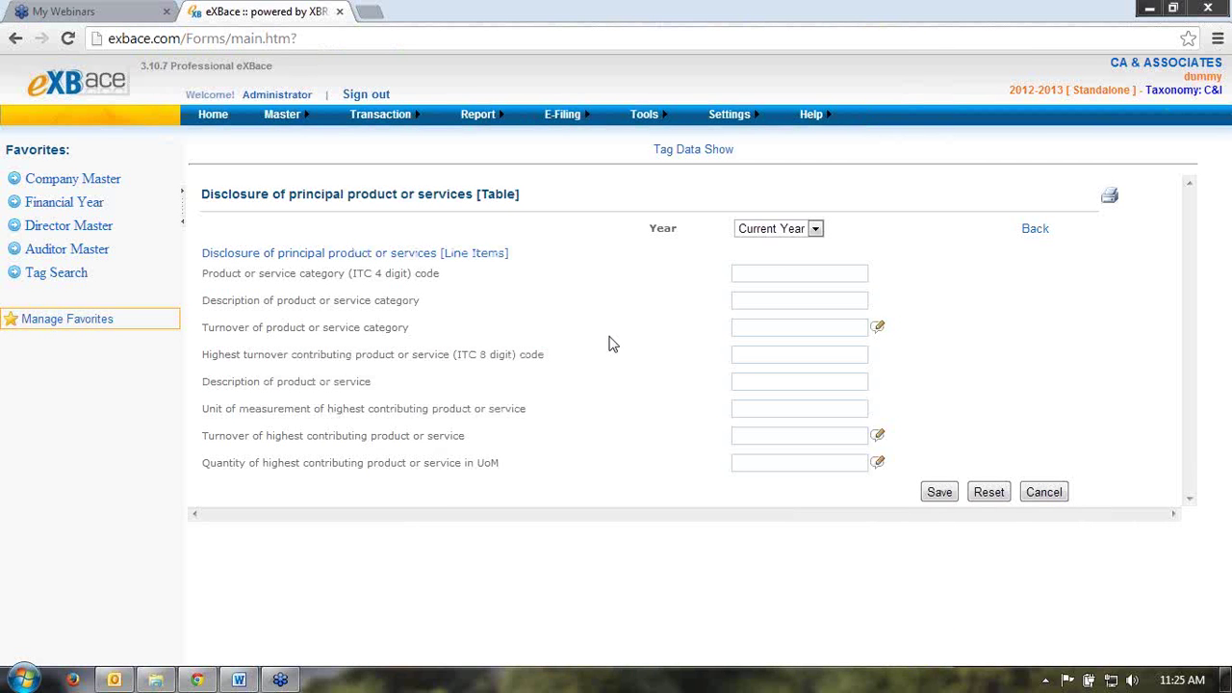
pyautogui.click(767, 233)
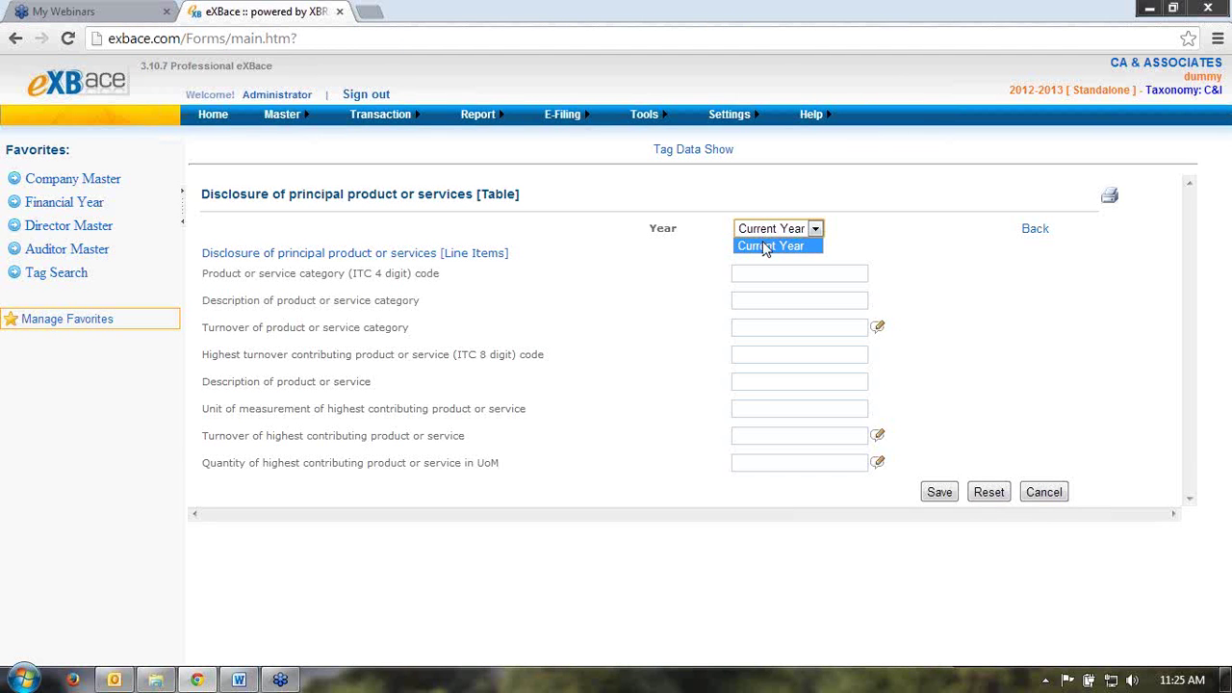
pyautogui.click(766, 246)
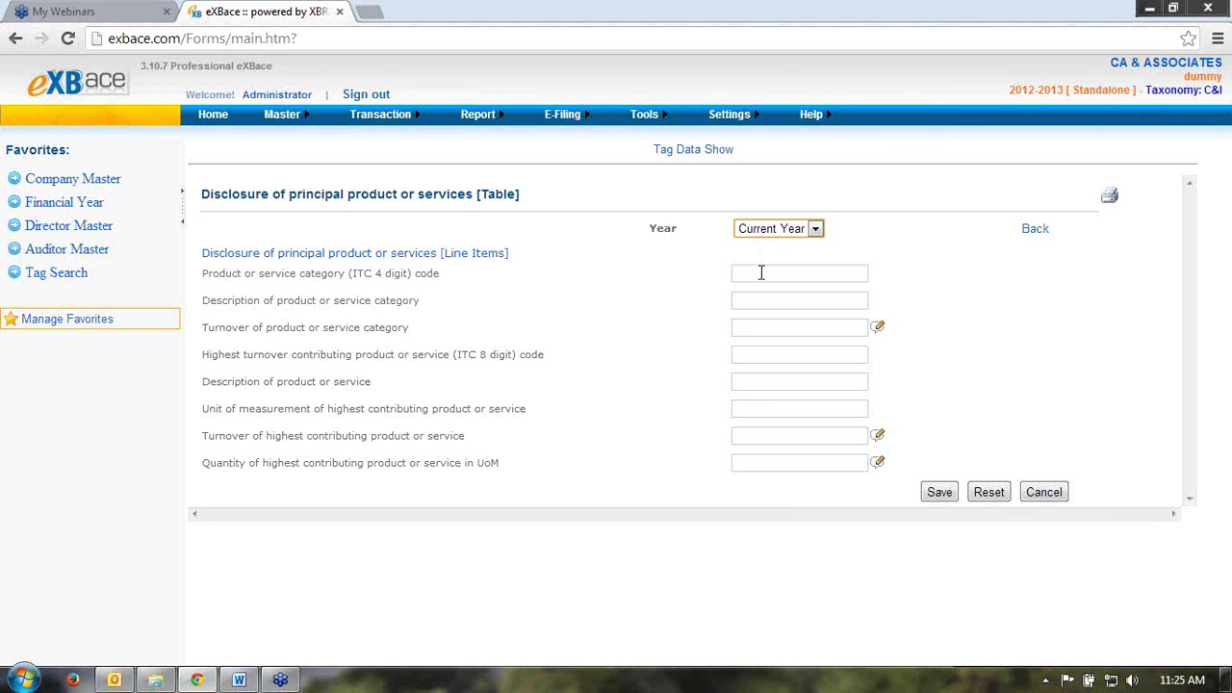
# Step: Examine the entry rules for the ITC code, description, turnover, unit of measurement and quantity fields of the product or services record
pyautogui.click(762, 274)
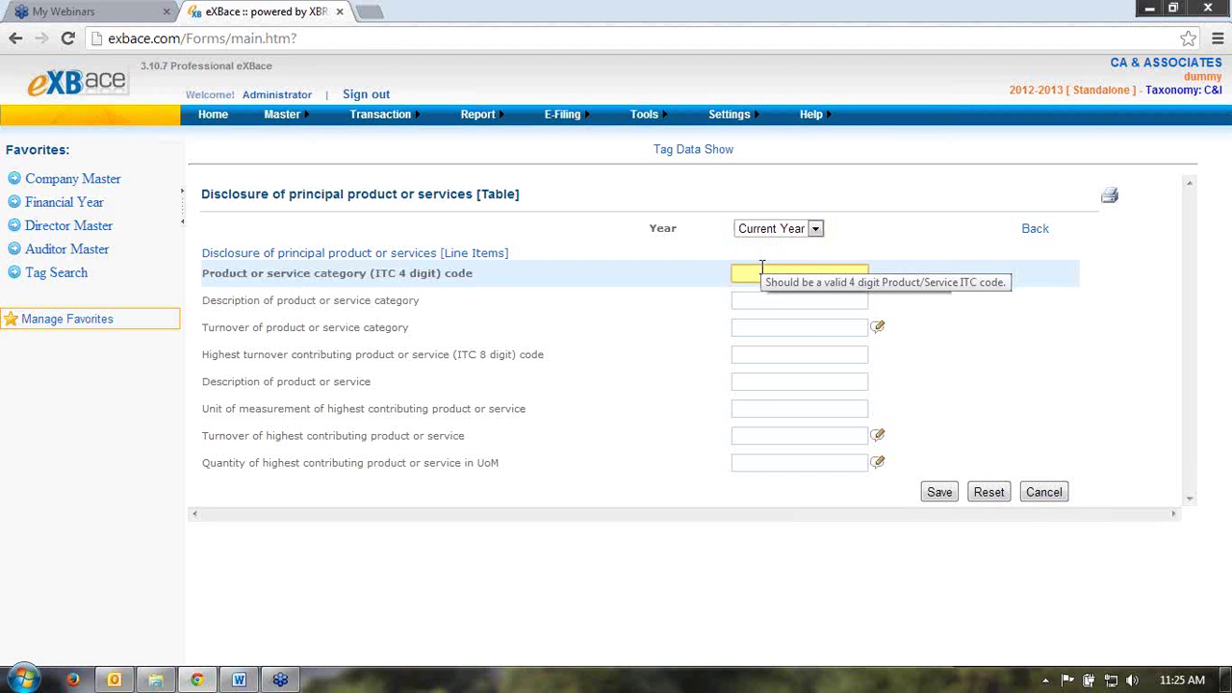
pyautogui.click(761, 300)
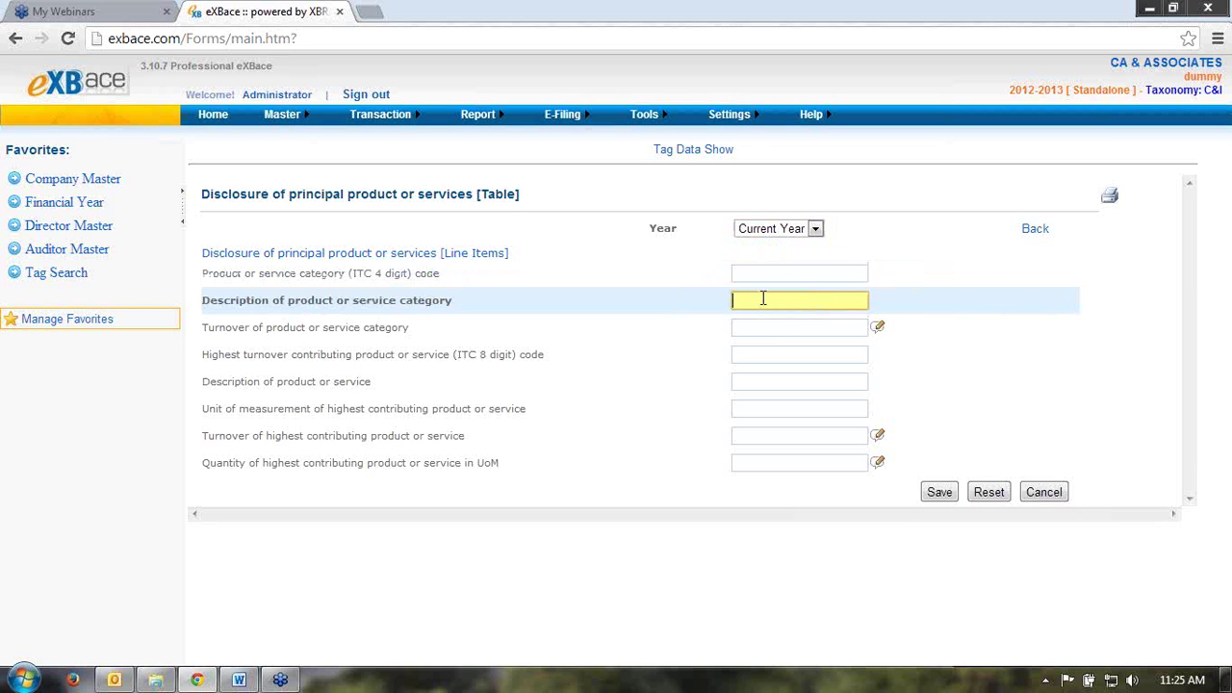
pyautogui.click(761, 330)
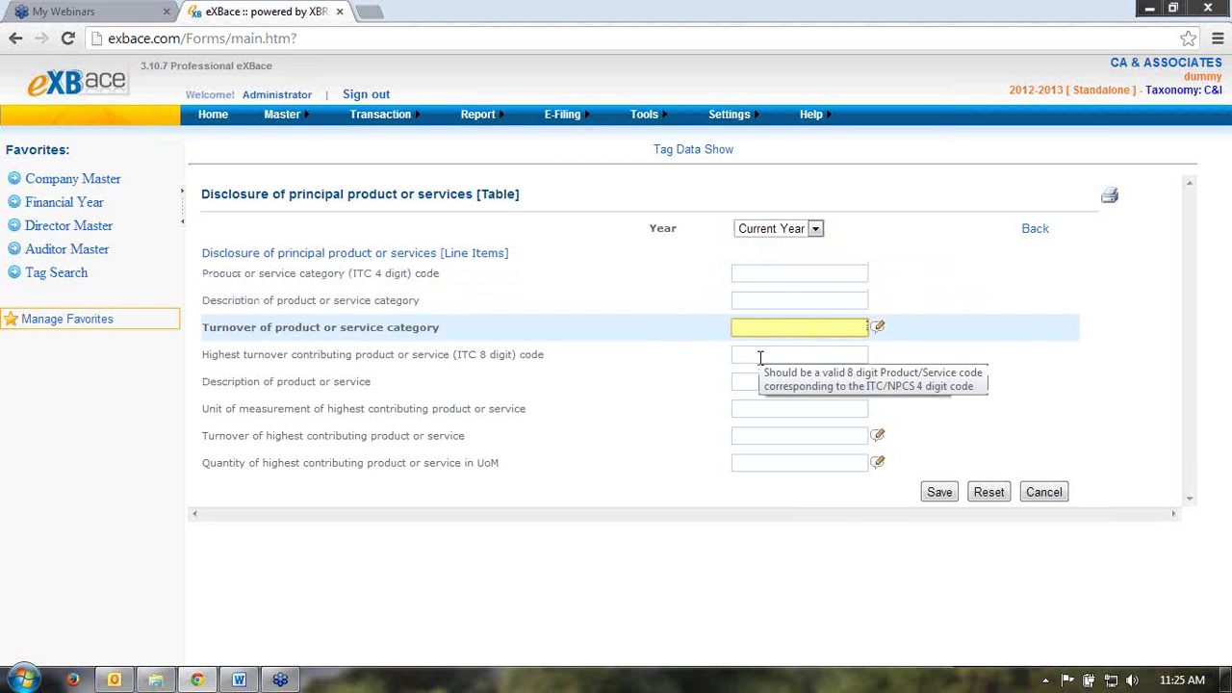
pyautogui.click(760, 356)
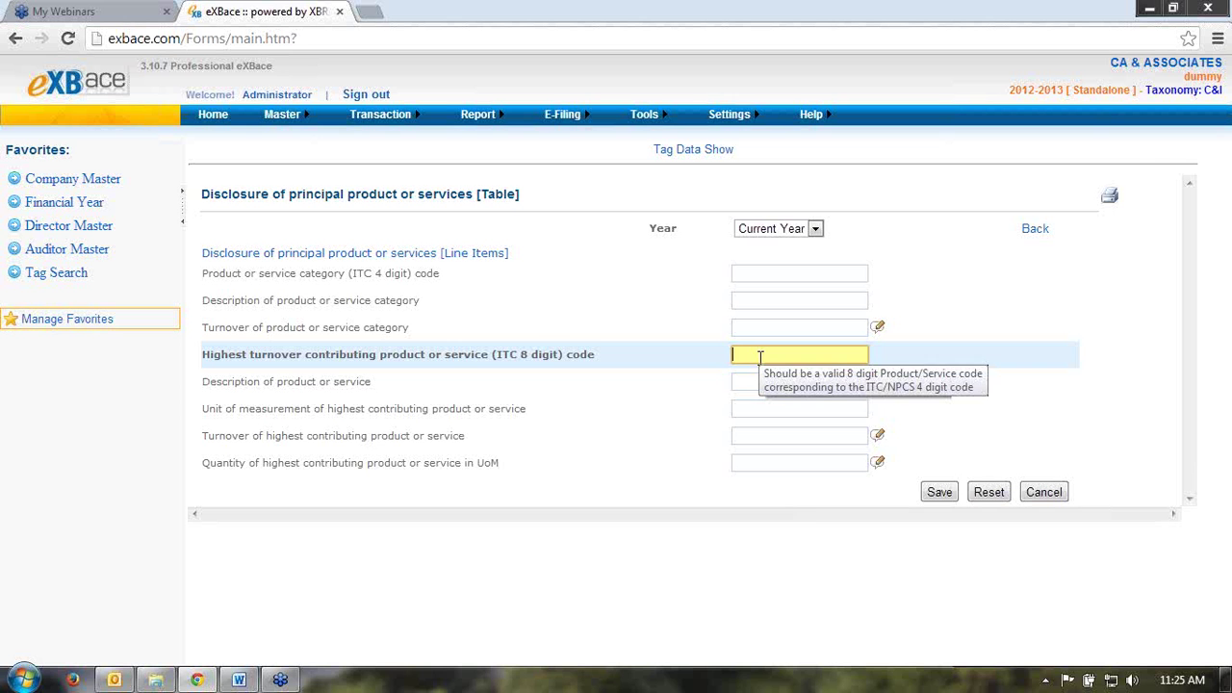
pyautogui.click(760, 381)
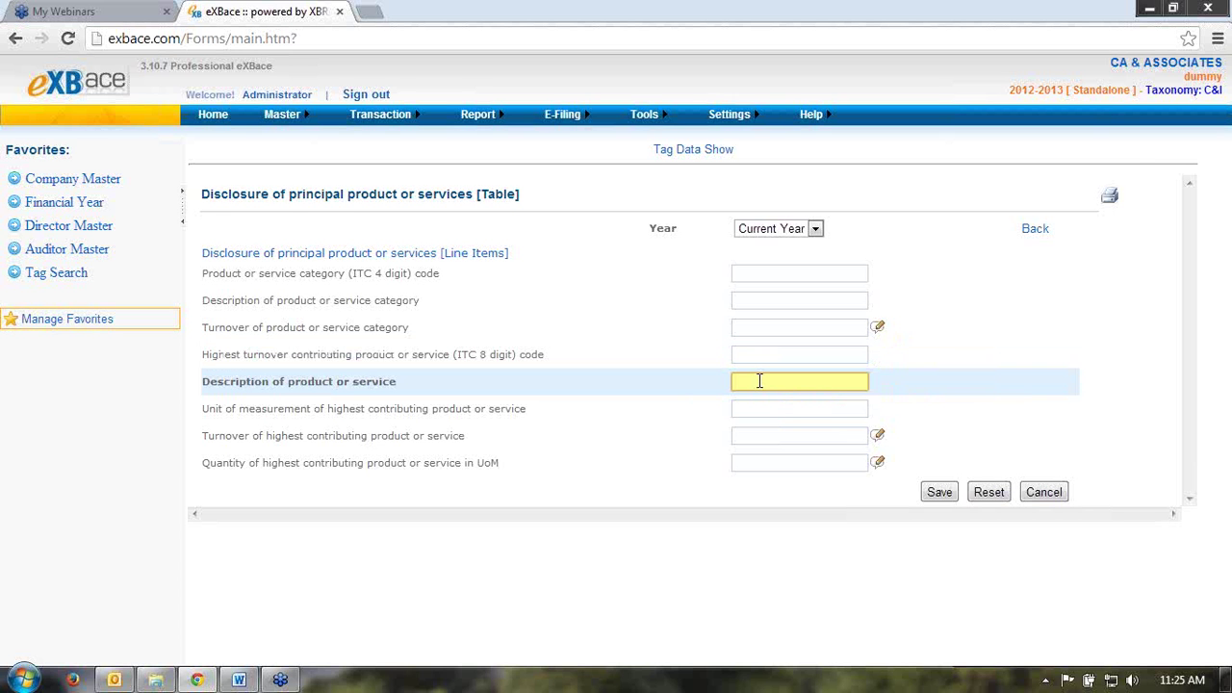
pyautogui.click(759, 412)
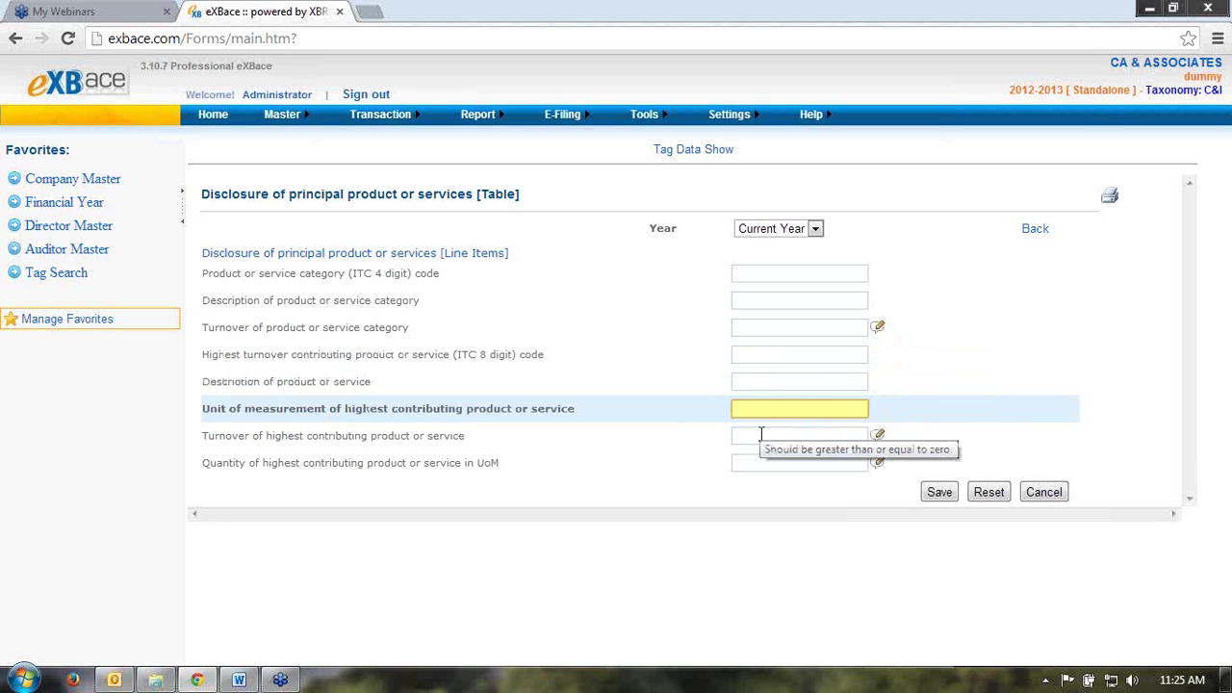
pyautogui.click(761, 436)
pyautogui.click(763, 462)
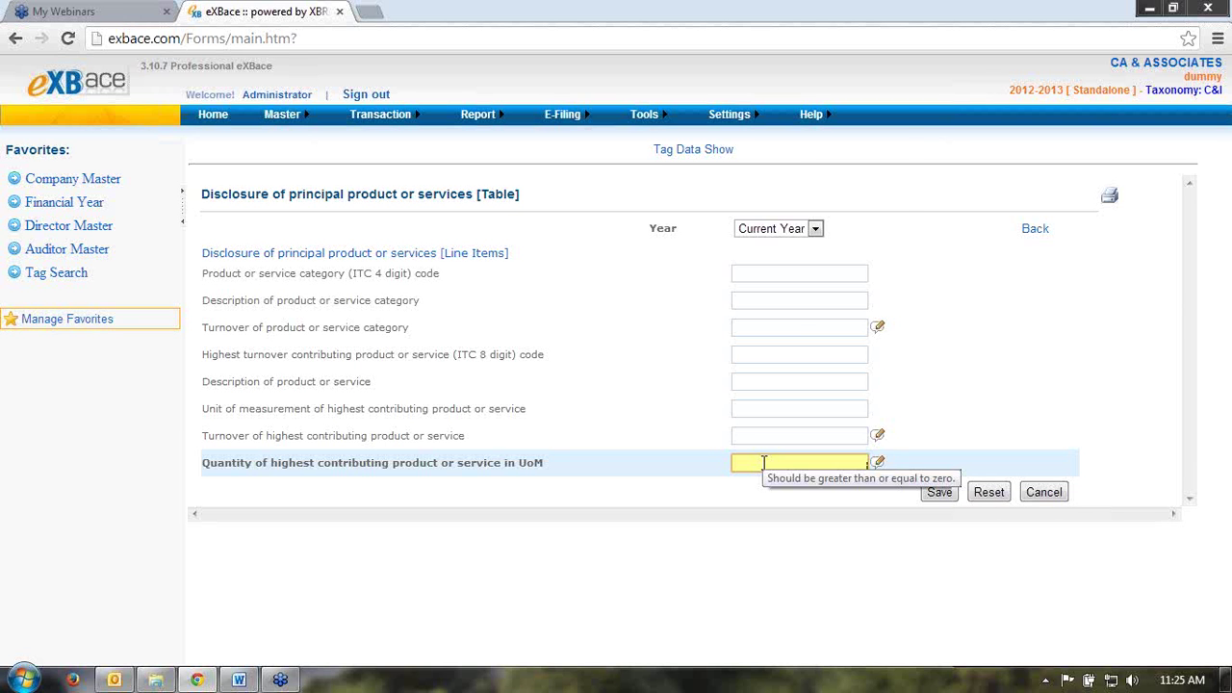
# Step: Look through the ITC Code List for codes, descriptions and units of measurement, and return to the product or services record
pyautogui.moveTo(811, 120)
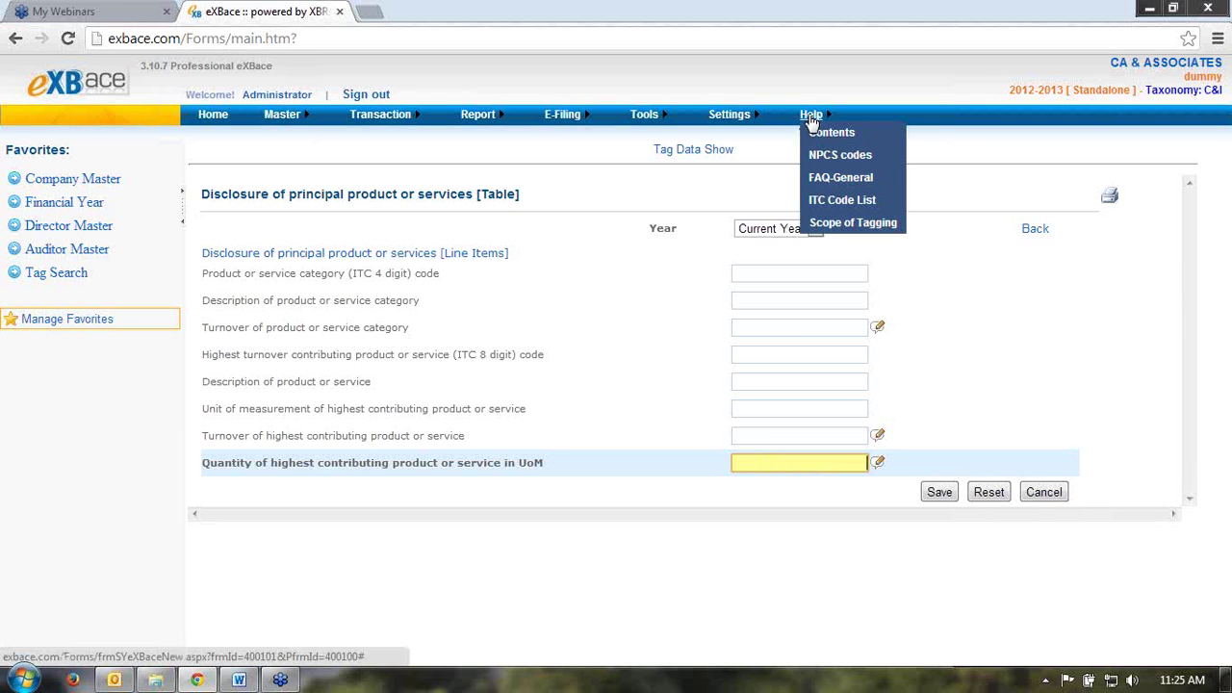
pyautogui.click(844, 201)
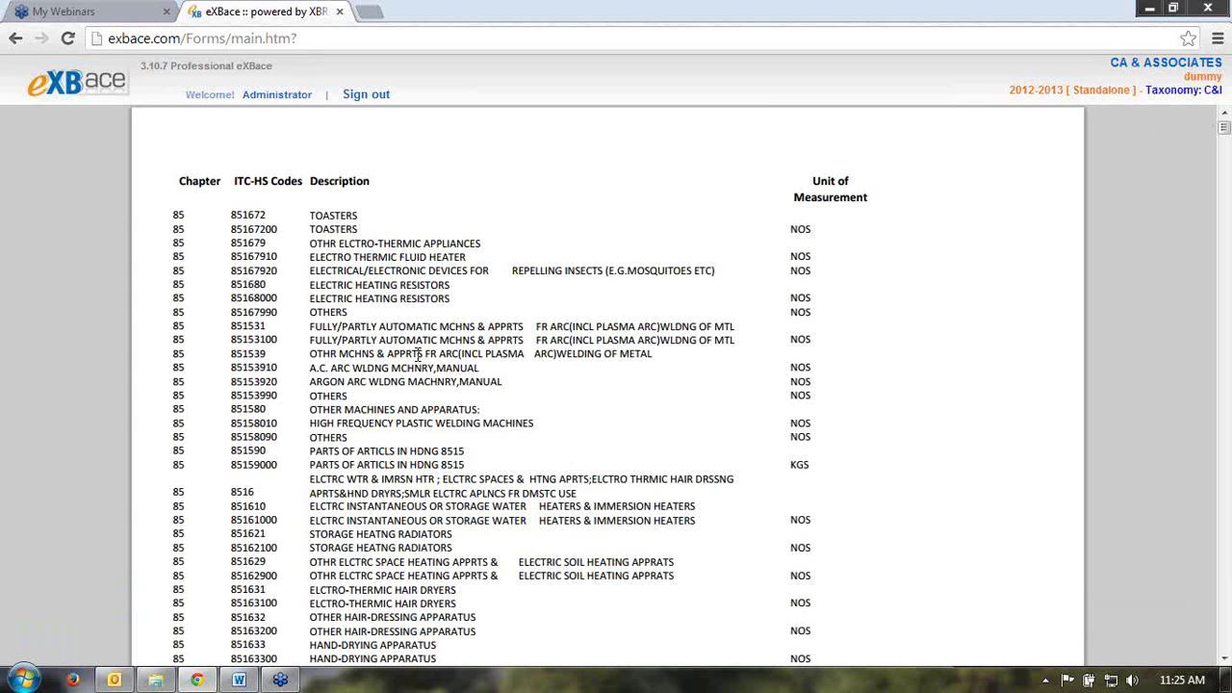
pyautogui.scroll(-6, 487, 426)
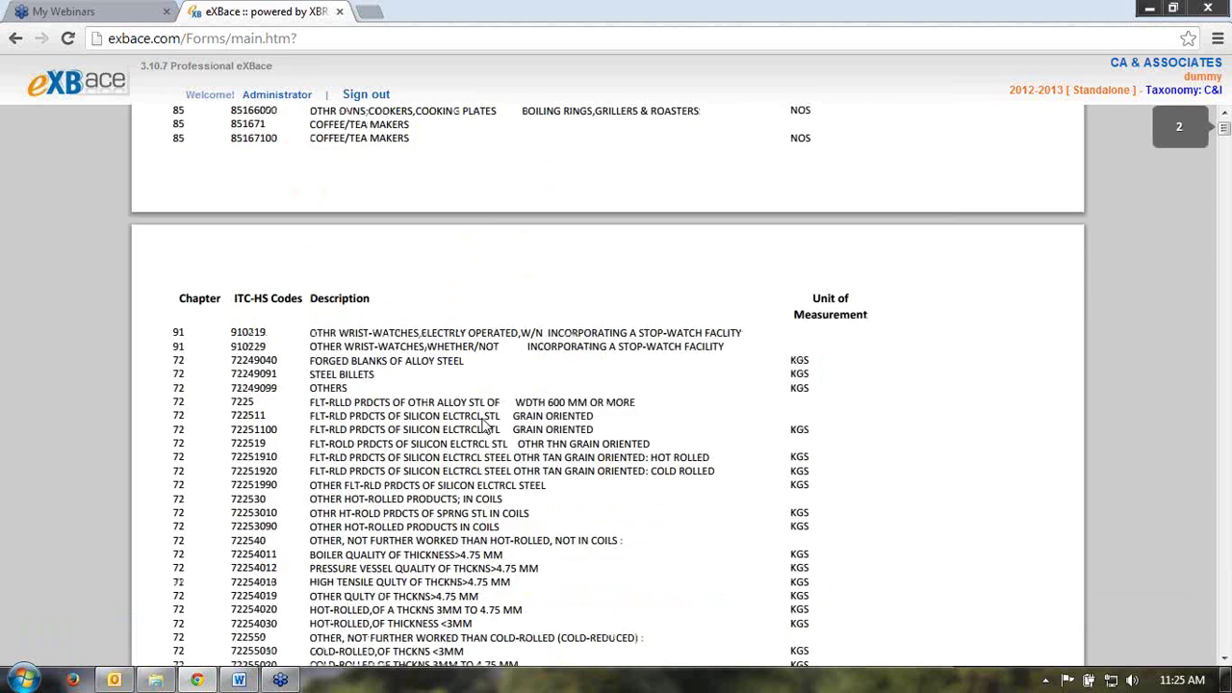
pyautogui.scroll(-4, 486, 426)
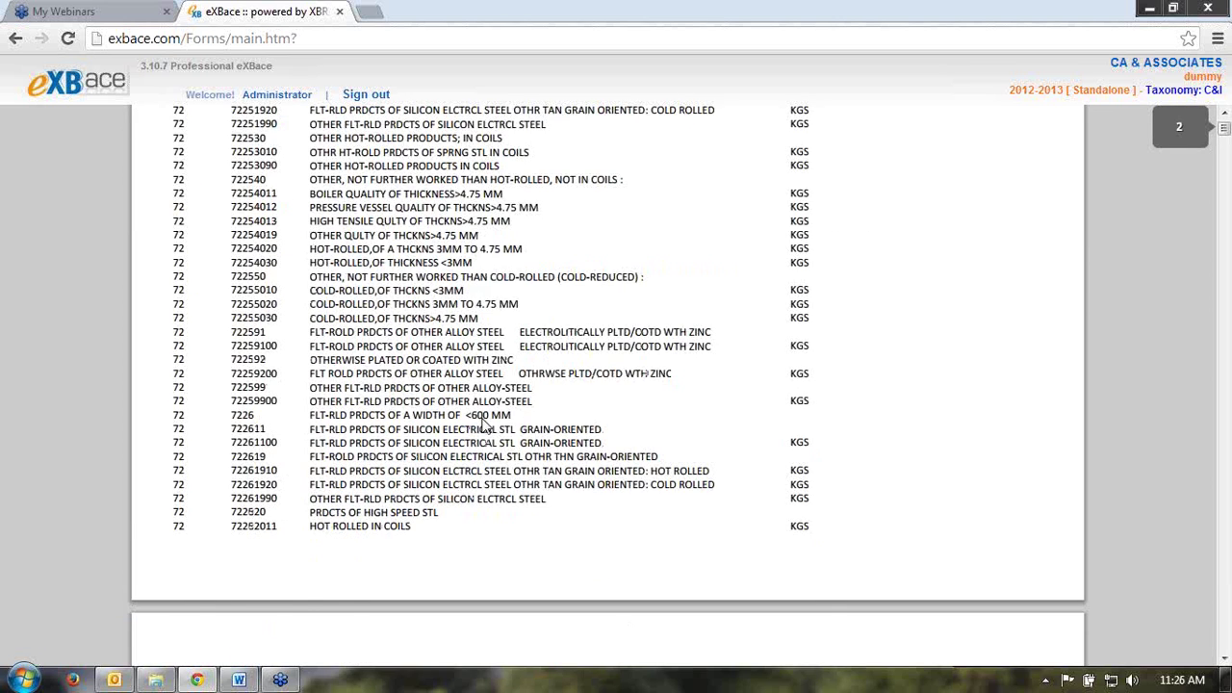
pyautogui.scroll(-10, 484, 425)
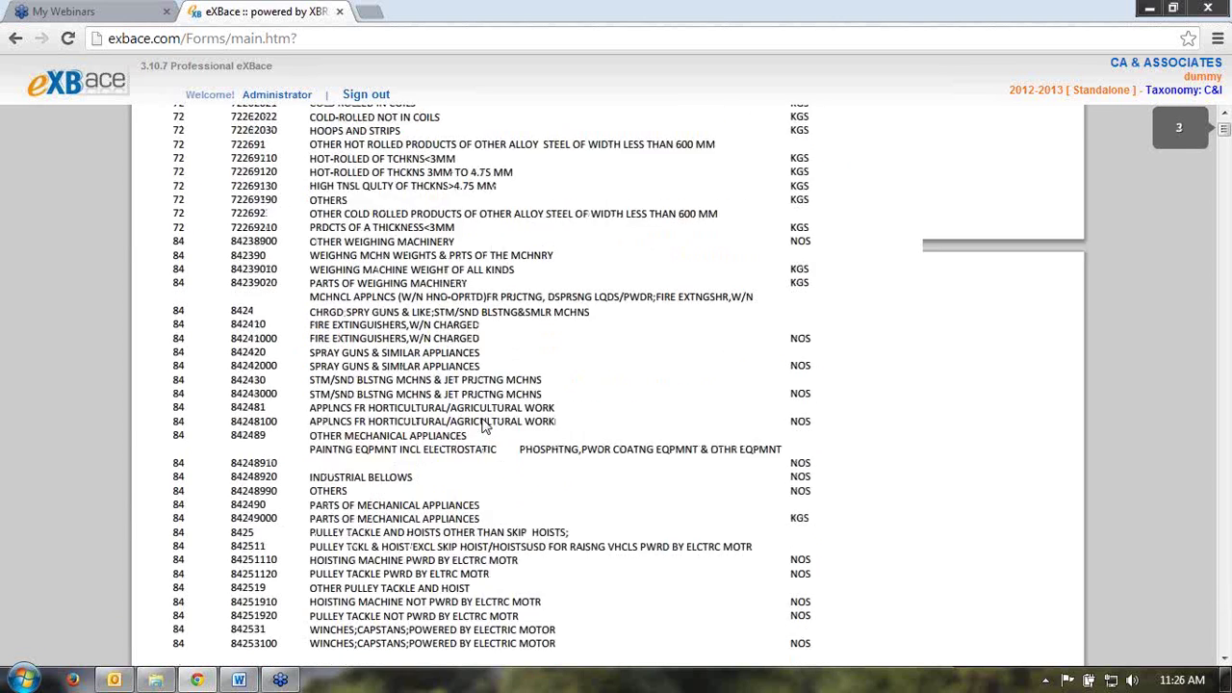
pyautogui.scroll(-15, 484, 425)
pyautogui.click(15, 42)
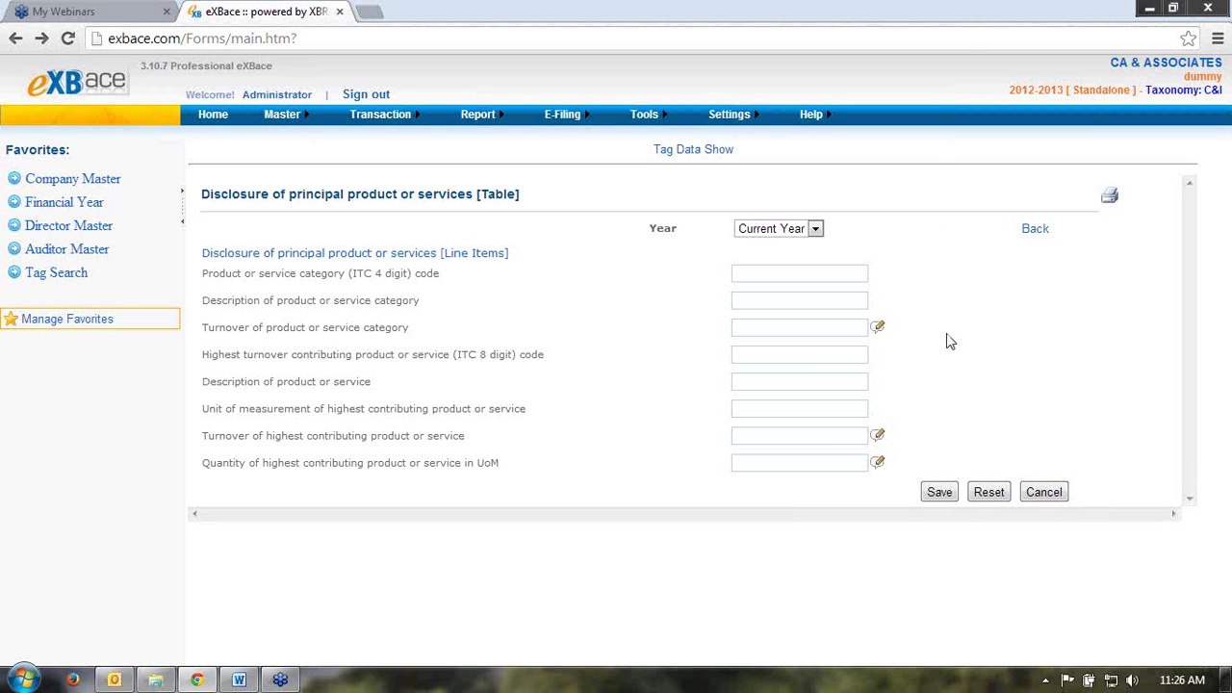
# Step: Go back to the general information disclosure without saving a product record and update it
pyautogui.click(1026, 235)
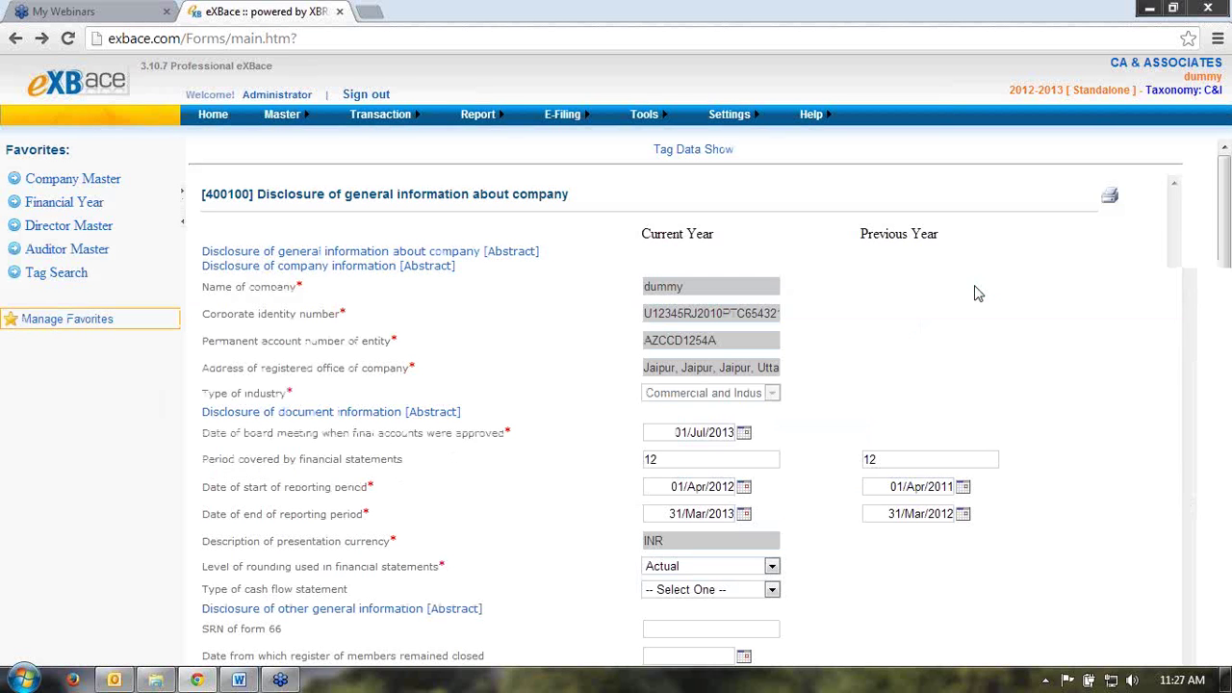
pyautogui.scroll(-3, 489, 496)
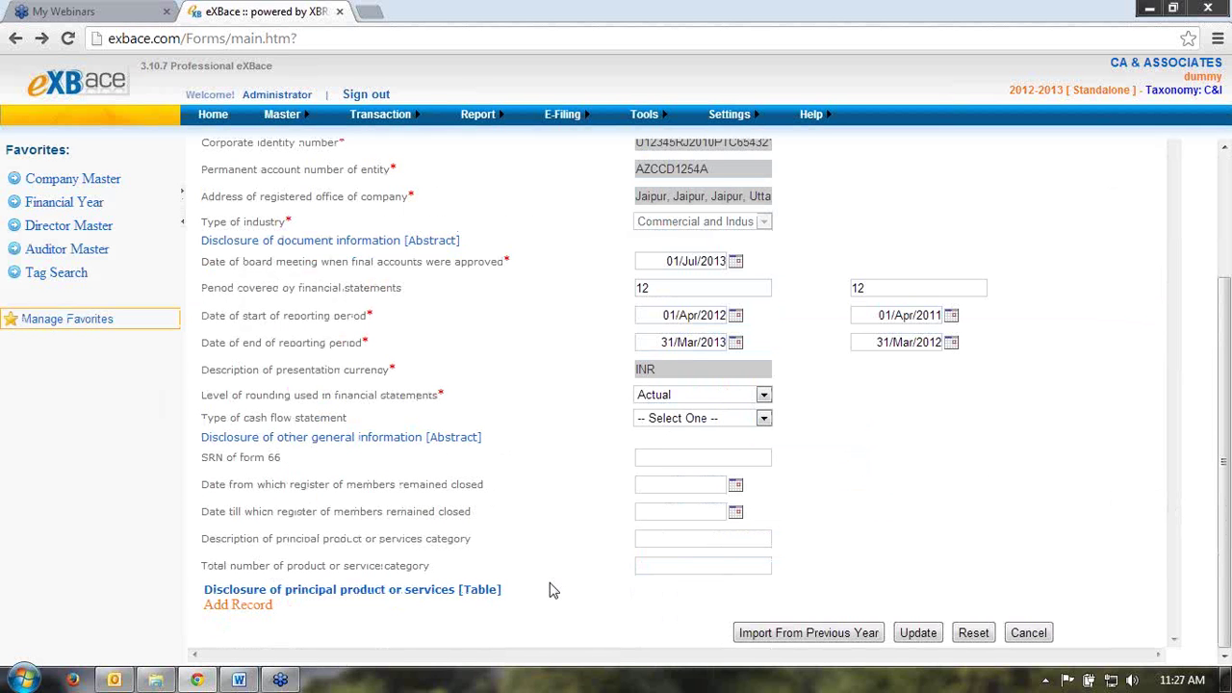
pyautogui.click(914, 633)
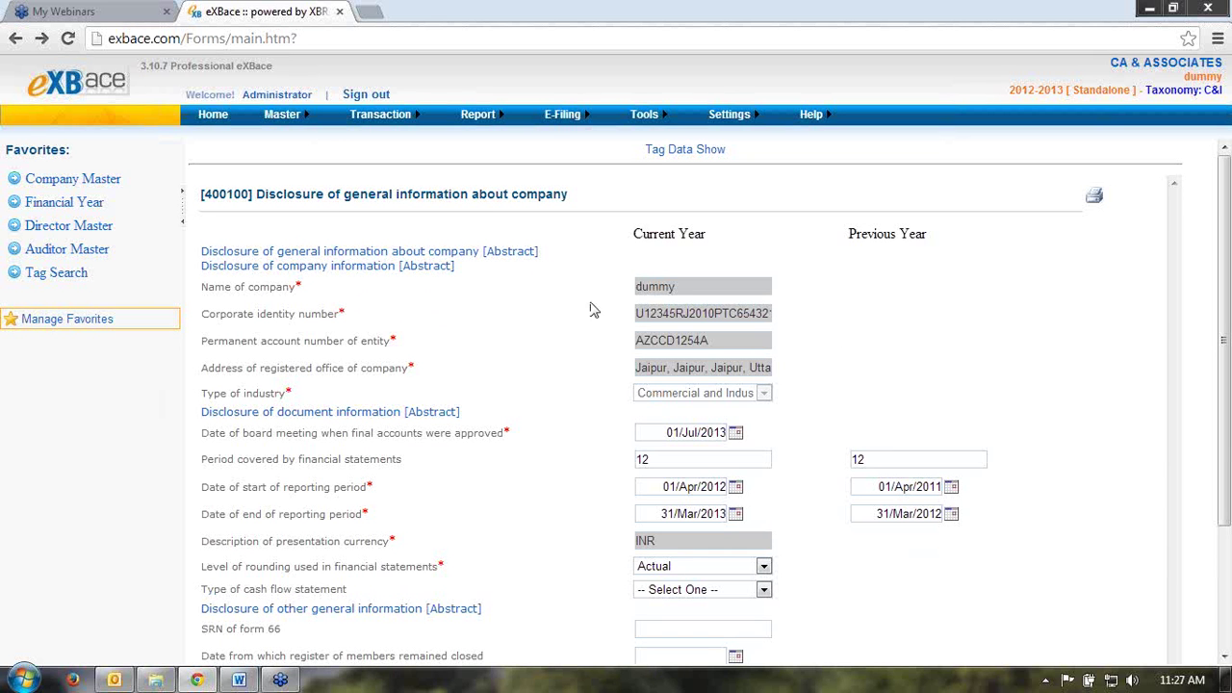
# Step: Open the Revenue notes to profit and loss and check the Disclosure of revenue explanatory text block item
pyautogui.moveTo(381, 115)
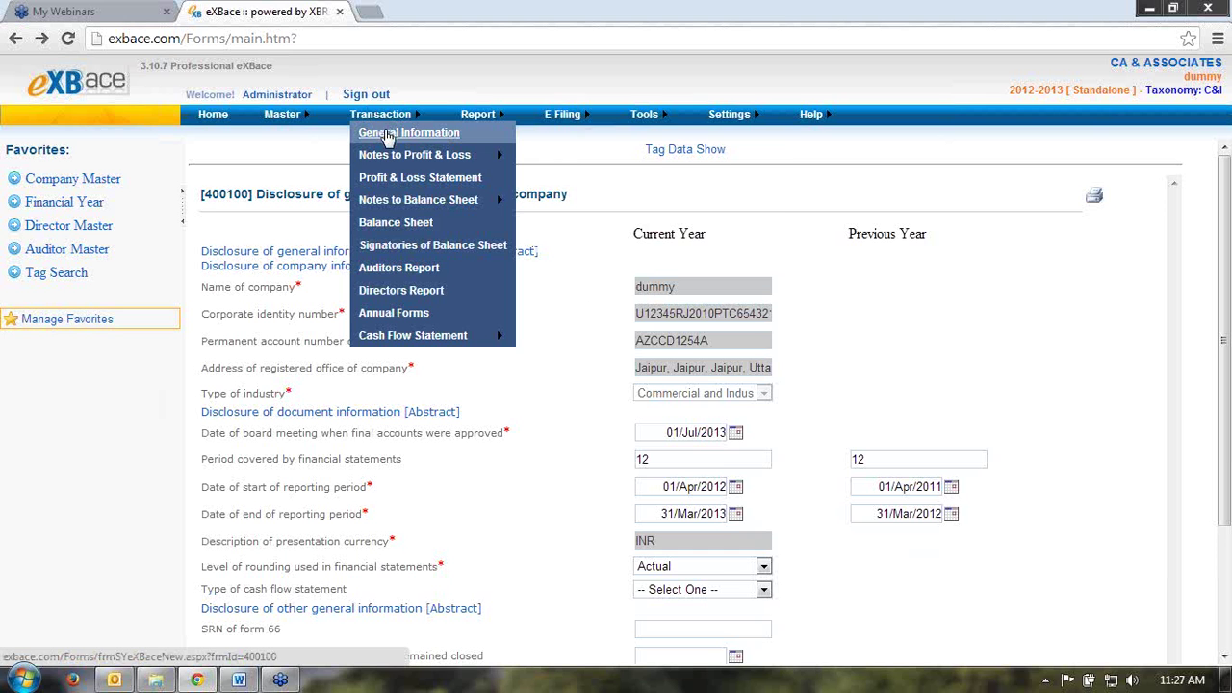
pyautogui.moveTo(392, 159)
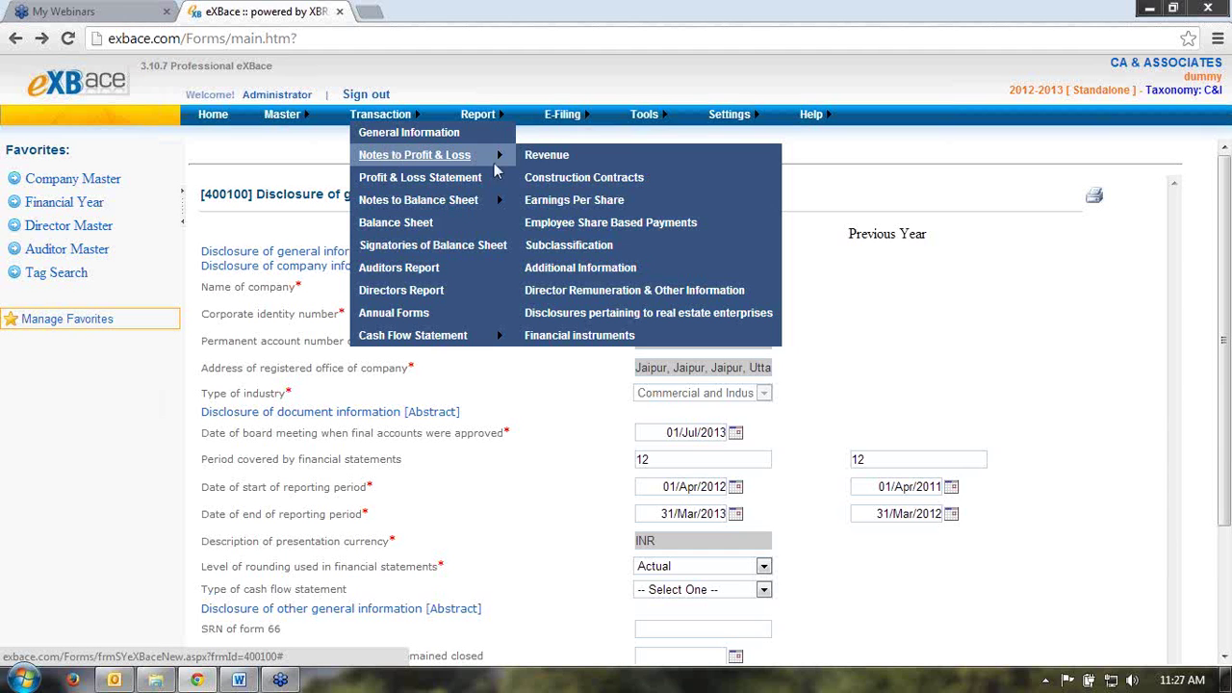
pyautogui.click(553, 157)
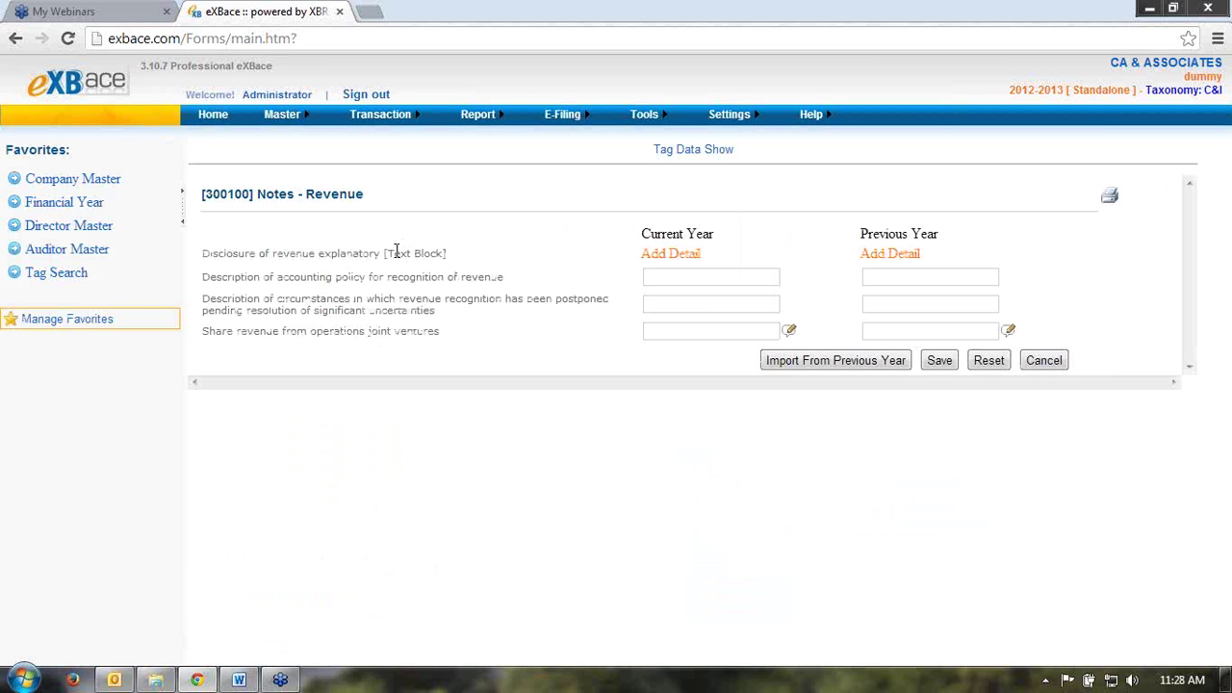
pyautogui.moveTo(384, 253); pyautogui.dragTo(451, 257)
pyautogui.click(626, 249)
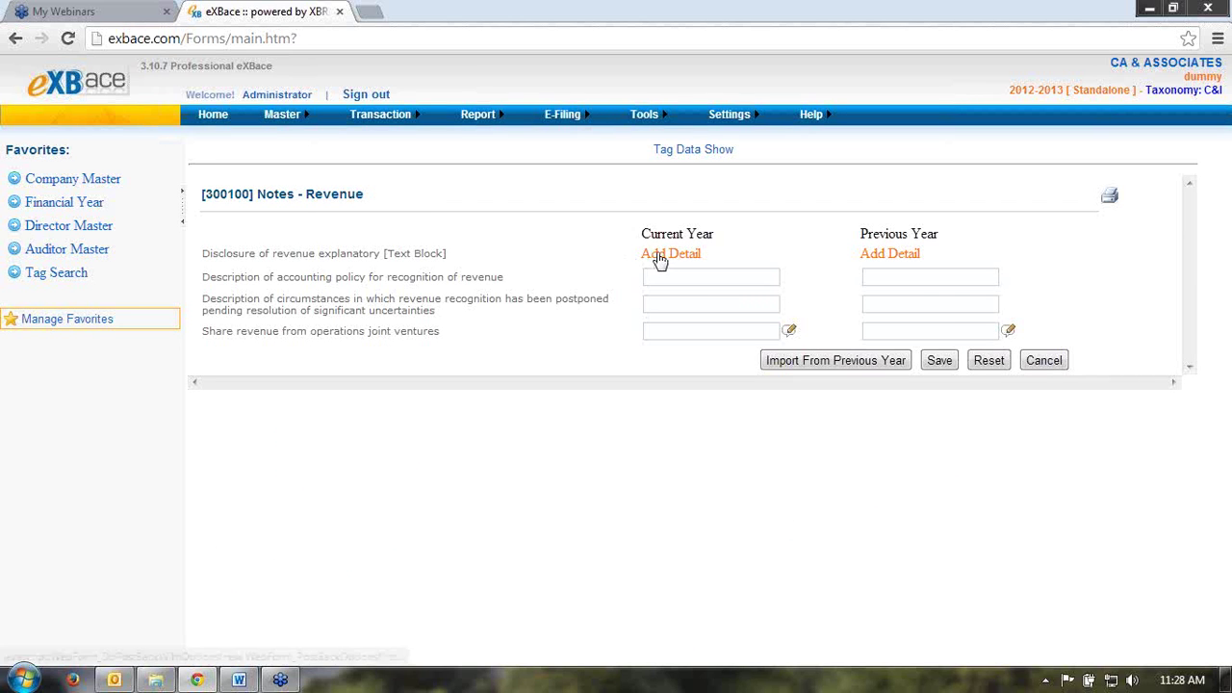
# Step: View the current-year entry window of the revenue explanatory text block, close it empty and review the Current Year column
pyautogui.click(660, 258)
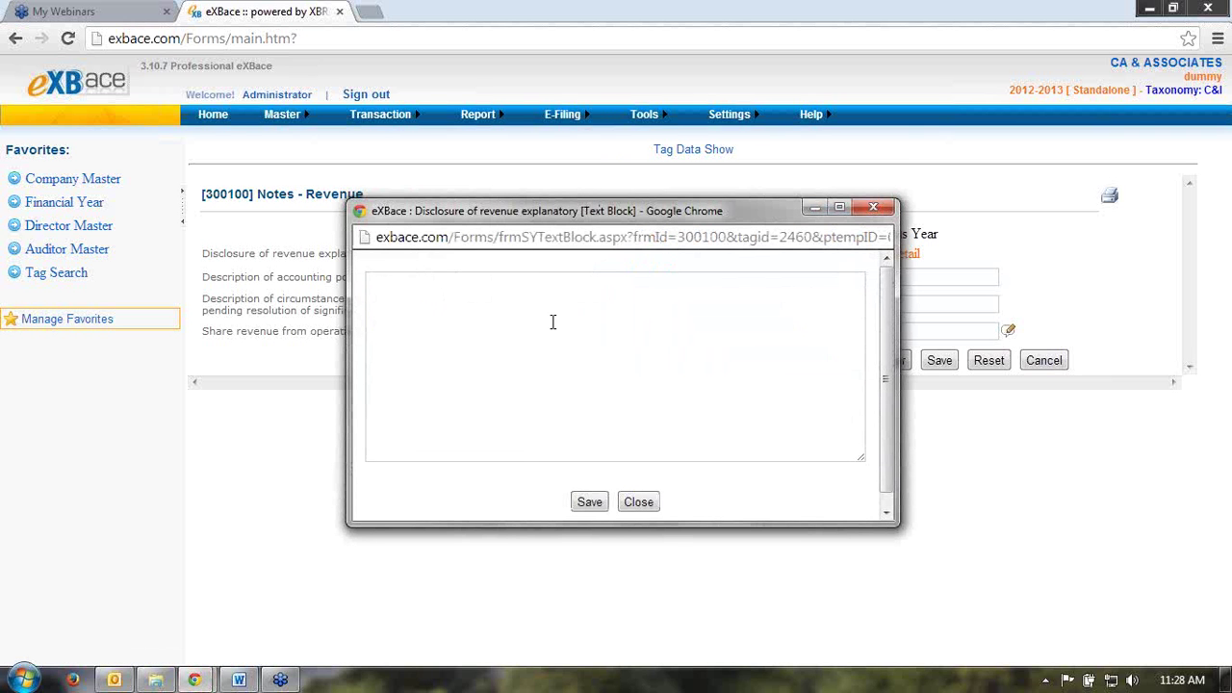
pyautogui.moveTo(558, 211); pyautogui.dragTo(479, 153)
pyautogui.click(317, 308)
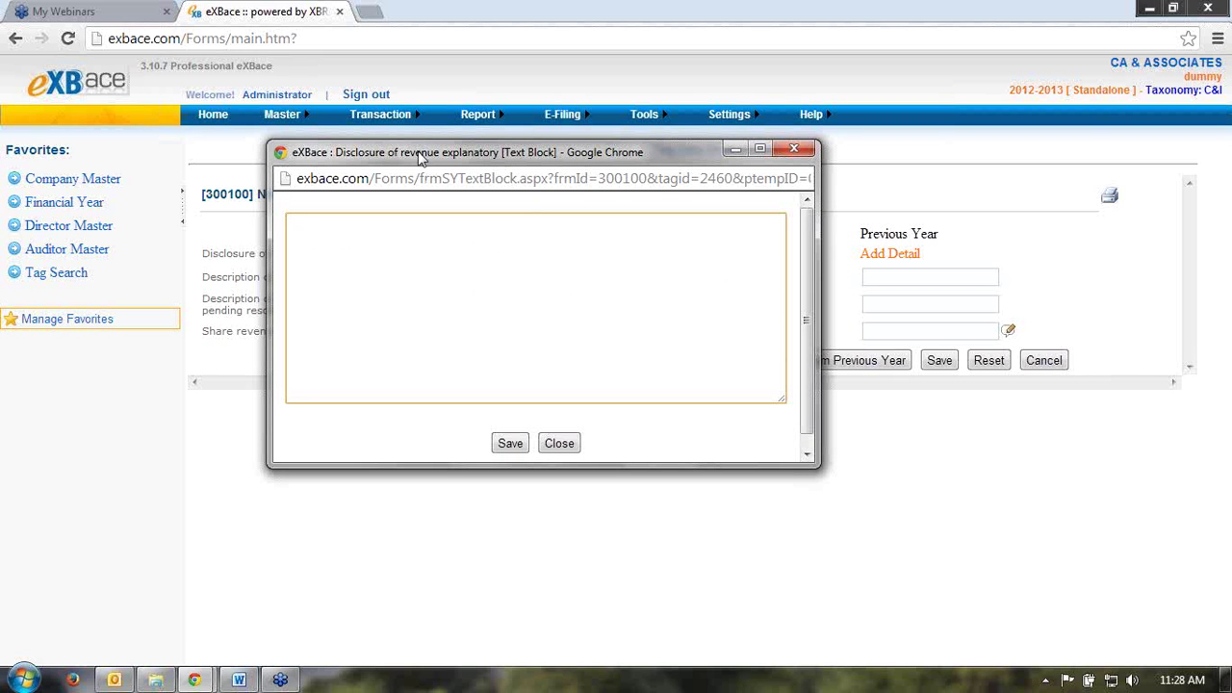
pyautogui.moveTo(455, 160); pyautogui.dragTo(553, 162)
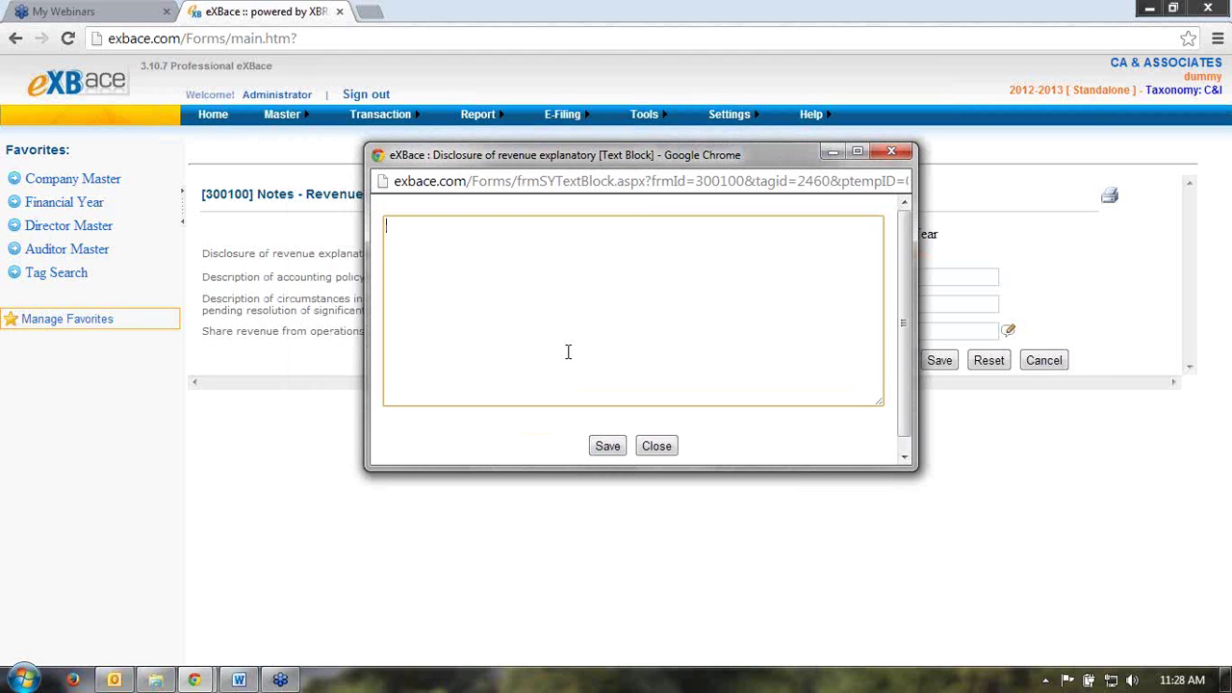
pyautogui.click(656, 445)
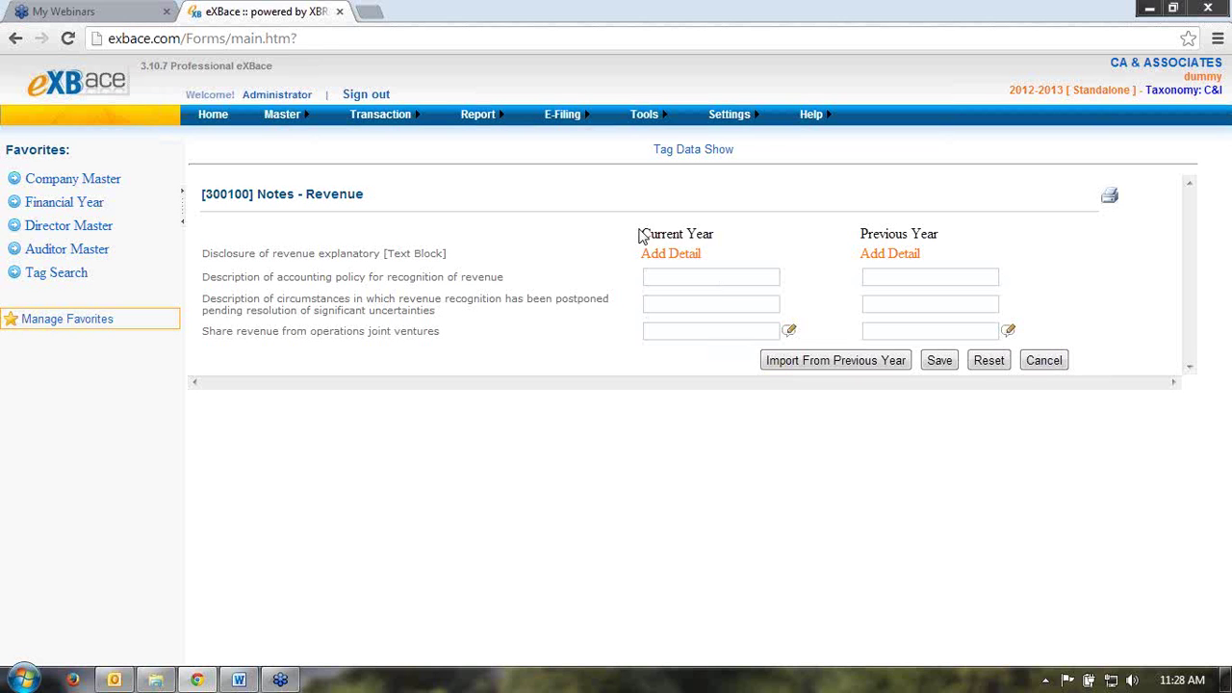
pyautogui.moveTo(639, 235); pyautogui.dragTo(721, 237)
pyautogui.click(729, 252)
pyautogui.moveTo(643, 236); pyautogui.dragTo(720, 233)
pyautogui.click(729, 249)
# Step: View the Construction Contracts notes to profit and loss
pyautogui.moveTo(375, 118)
pyautogui.moveTo(399, 156)
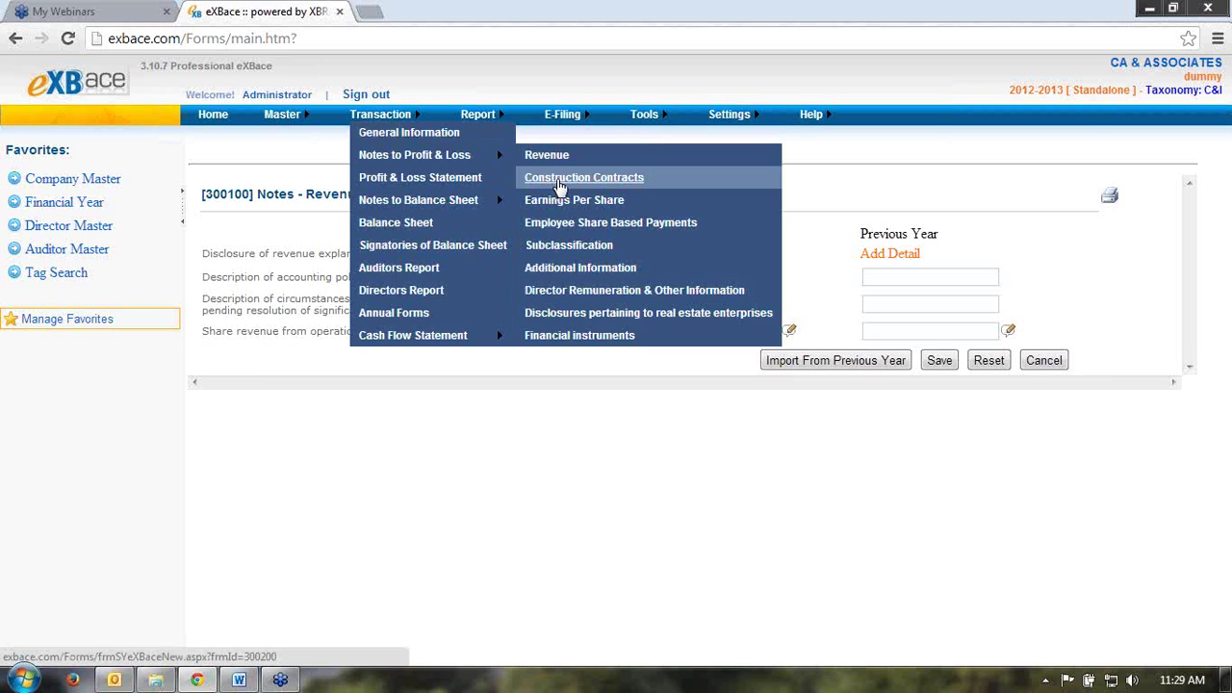
pyautogui.click(558, 184)
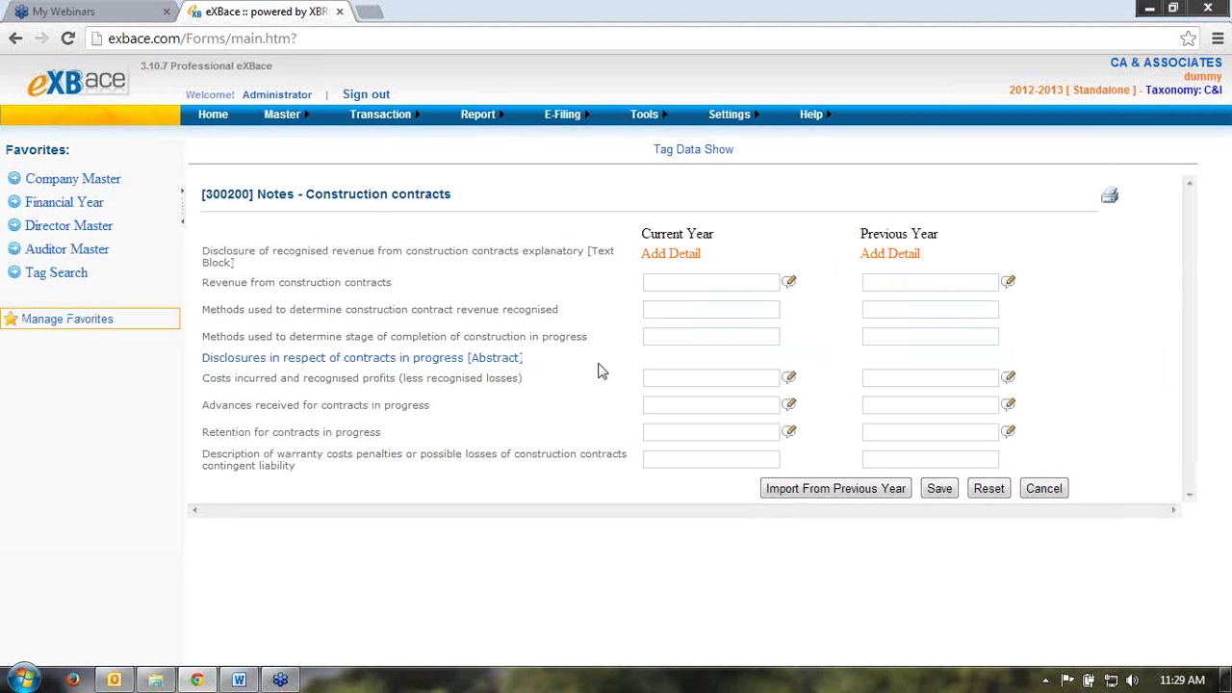
# Step: Open the Earnings Per Share notes to profit and loss and enter 10 as the current-year basic weighted average shares
pyautogui.moveTo(399, 122)
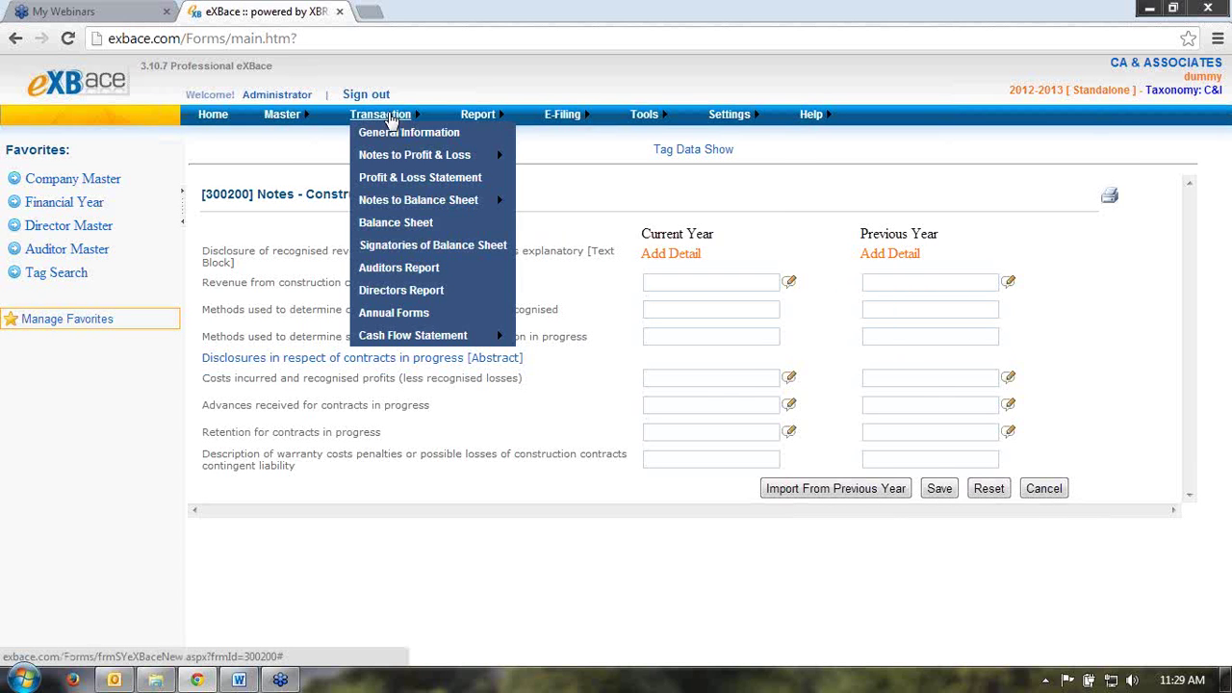
pyautogui.moveTo(405, 163)
pyautogui.click(566, 200)
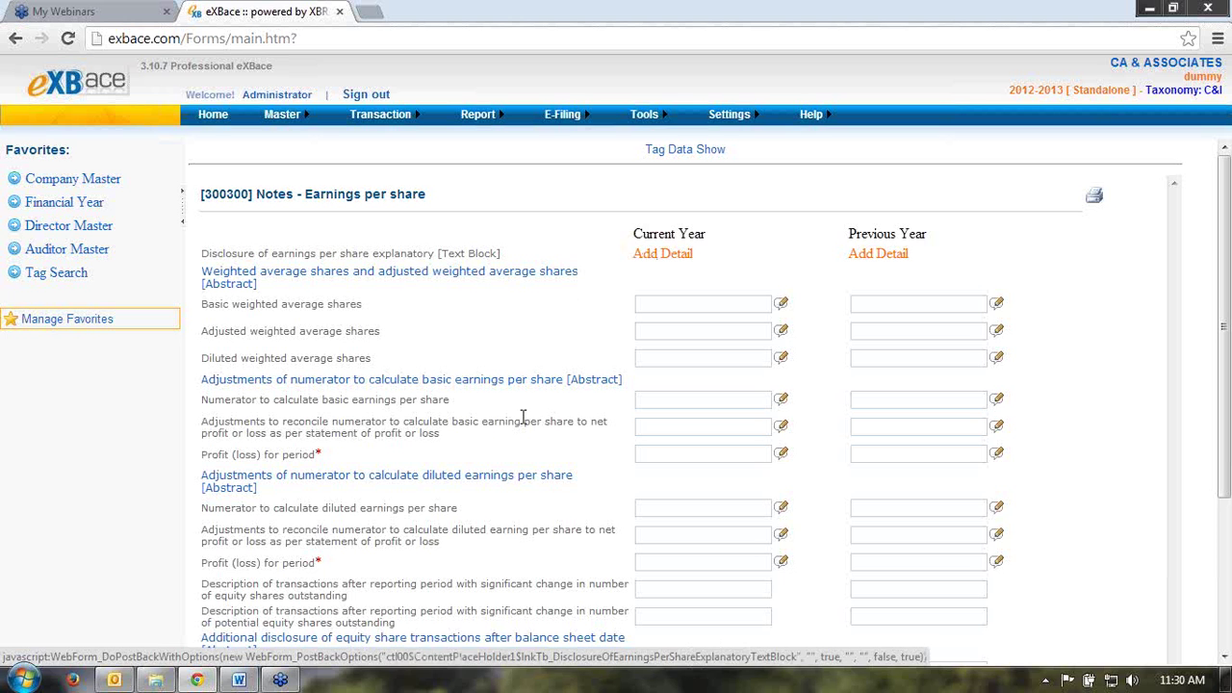
pyautogui.click(723, 303)
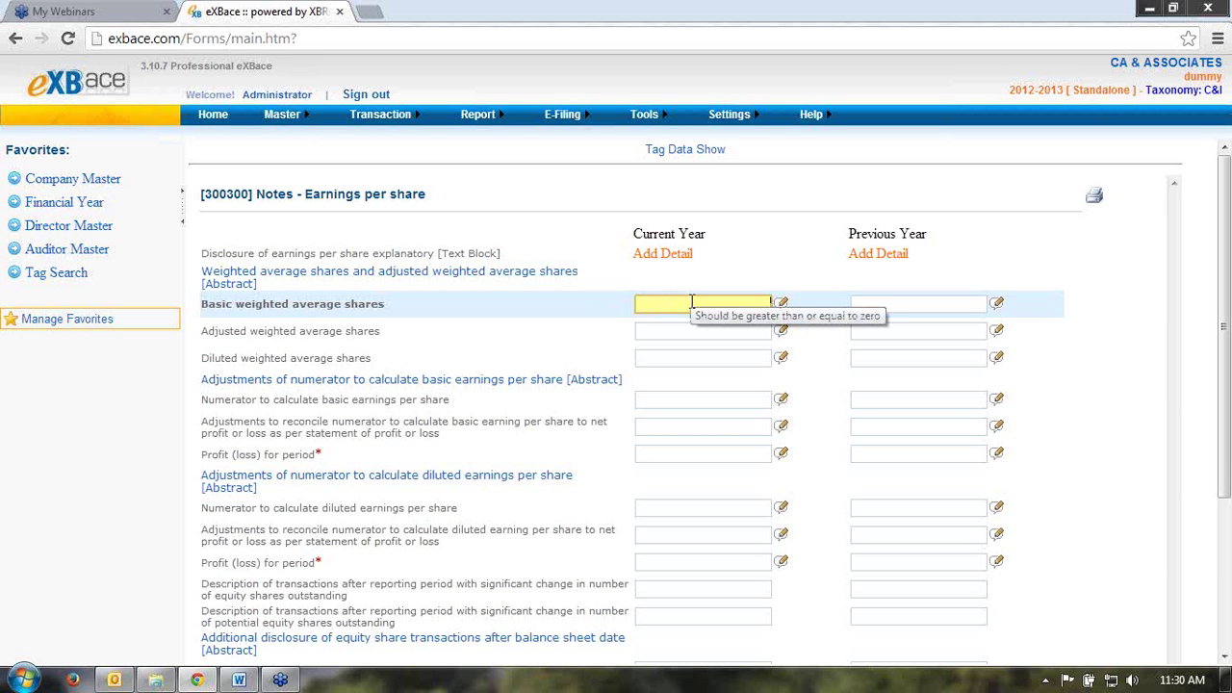
pyautogui.write('10')
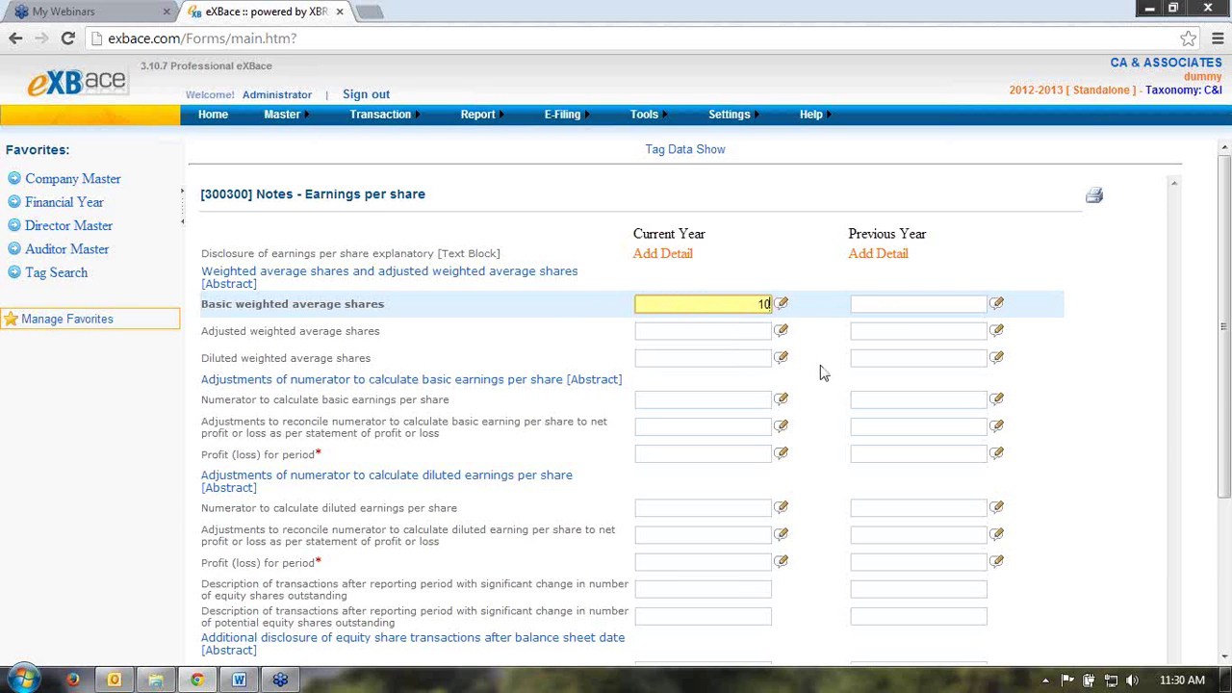
# Step: Try entering a footnote for the current-year basic weighted average shares, clear the text and close the footnote window without saving
pyautogui.click(782, 305)
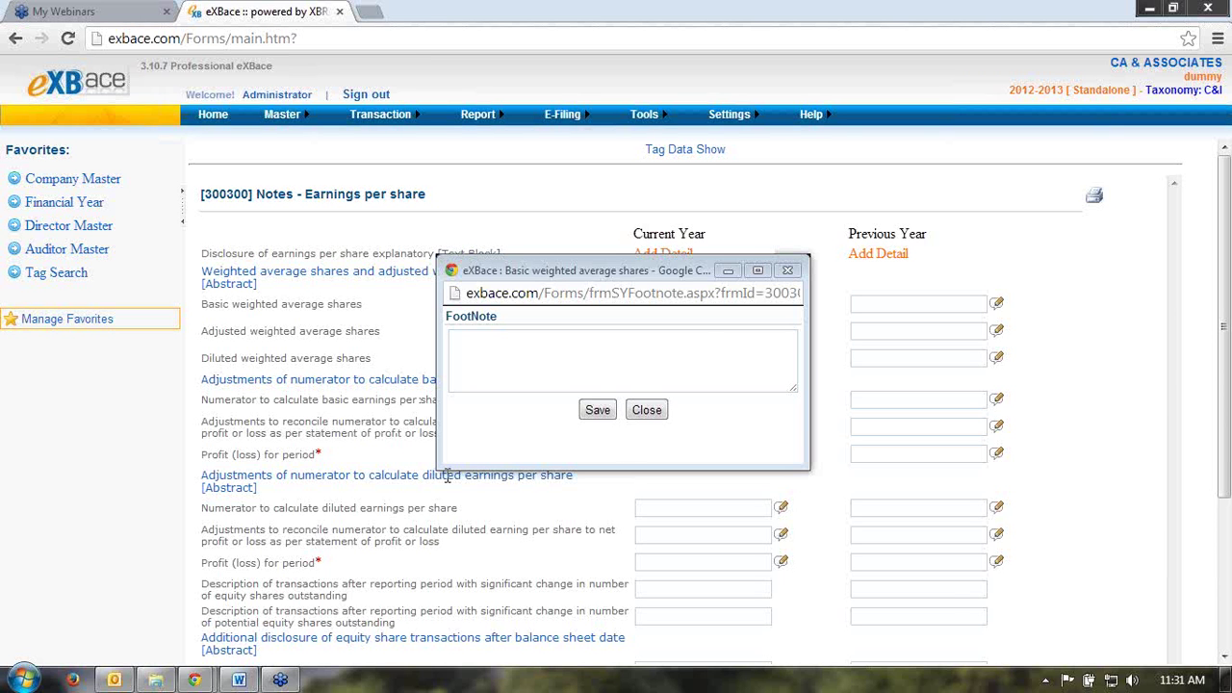
pyautogui.click(662, 350)
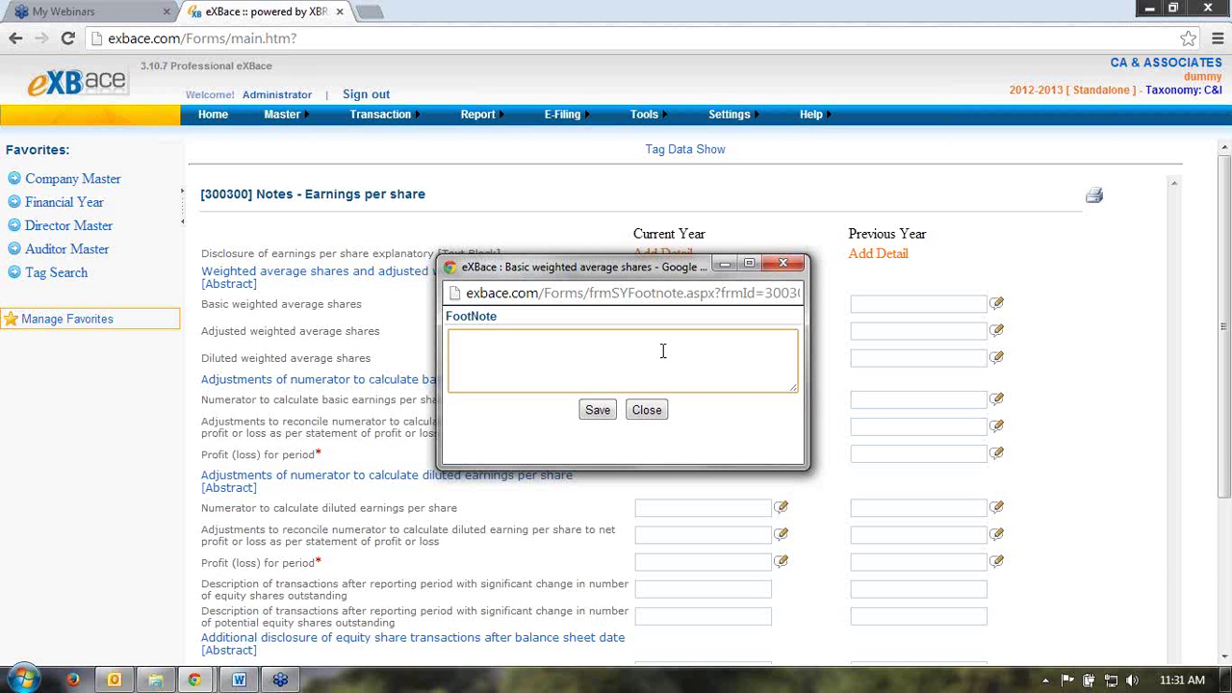
pyautogui.write('G')
pyautogui.press('BackSpace')
pyautogui.write('food')
pyautogui.press('BackSpace')
pyautogui.press('BackSpace')
pyautogui.press('BackSpace')
pyautogui.press('BackSpace')
pyautogui.click(646, 412)
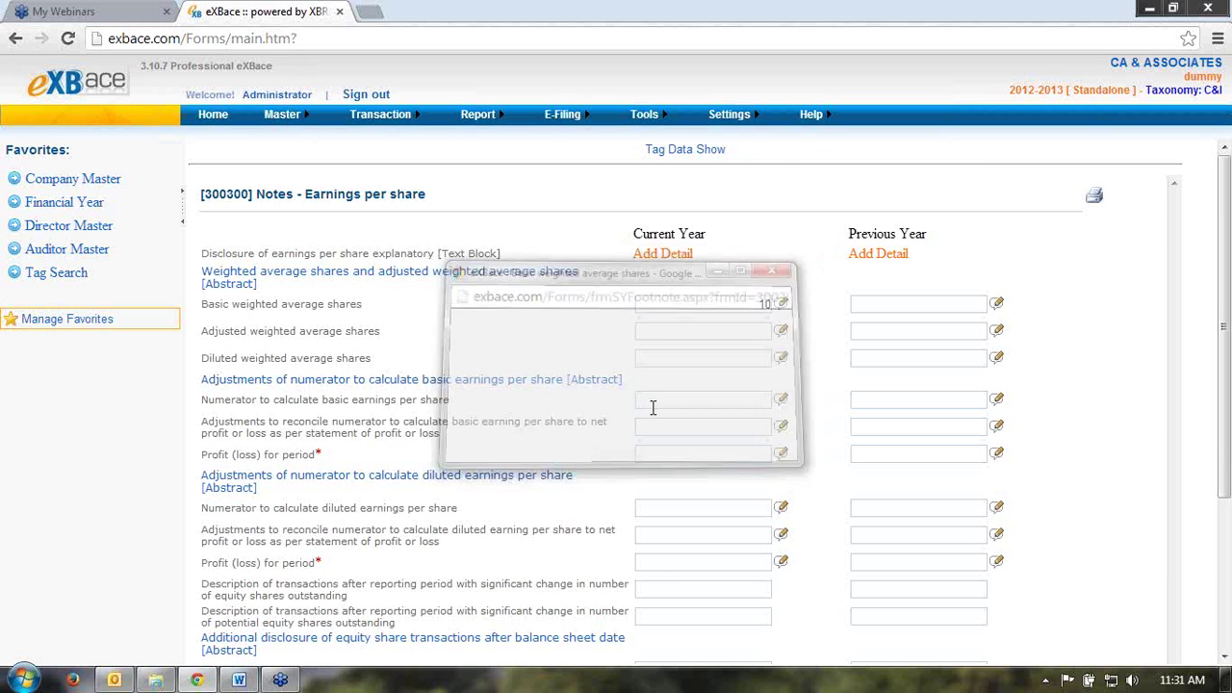
# Step: Look over the whole earnings per share form and examine its Tag Data Show option
pyautogui.scroll(-3, 573, 472)
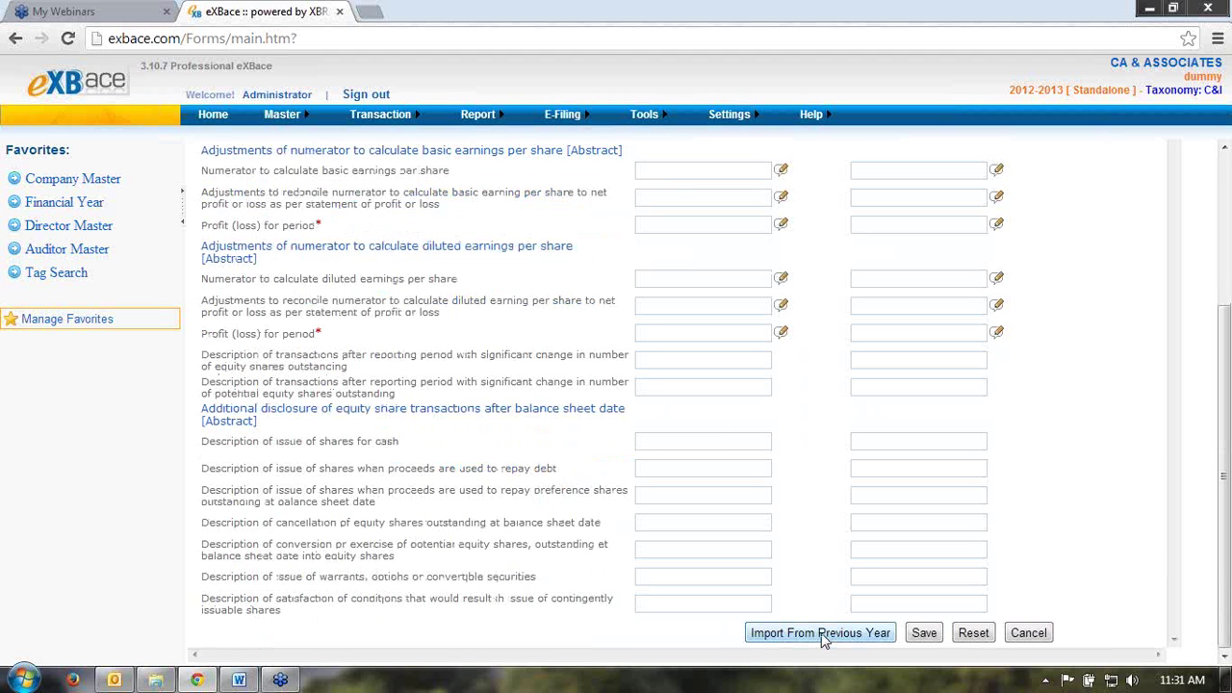
pyautogui.scroll(3, 823, 640)
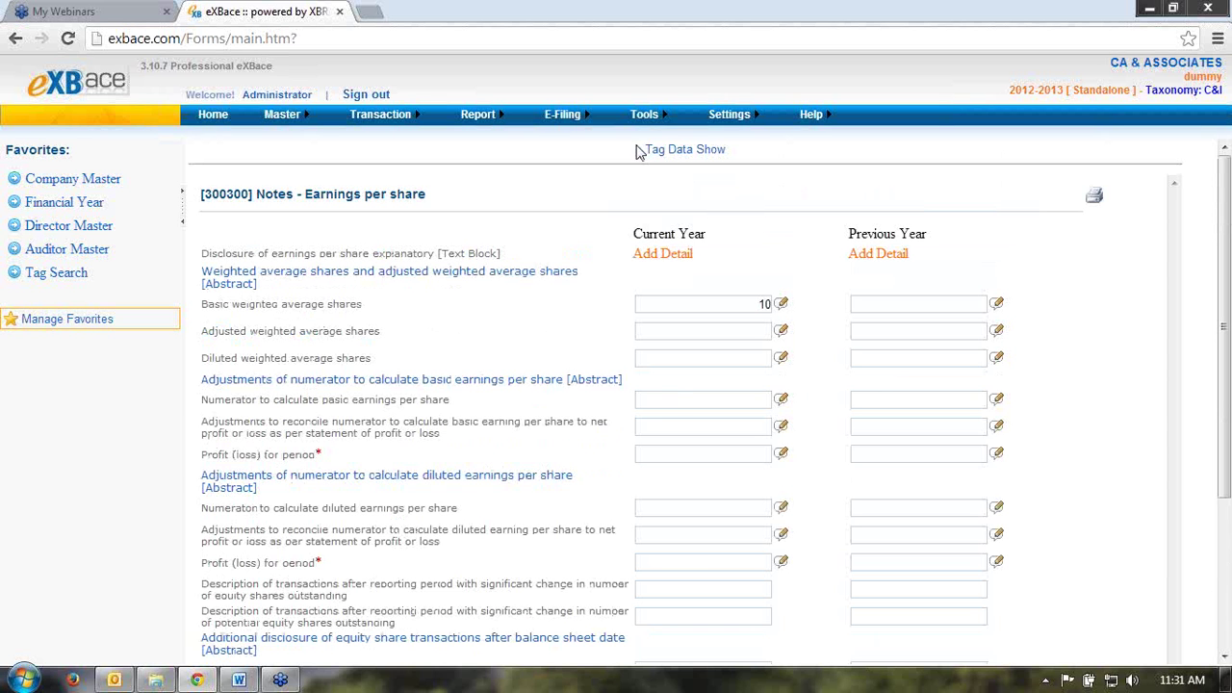
pyautogui.moveTo(639, 150); pyautogui.dragTo(742, 151)
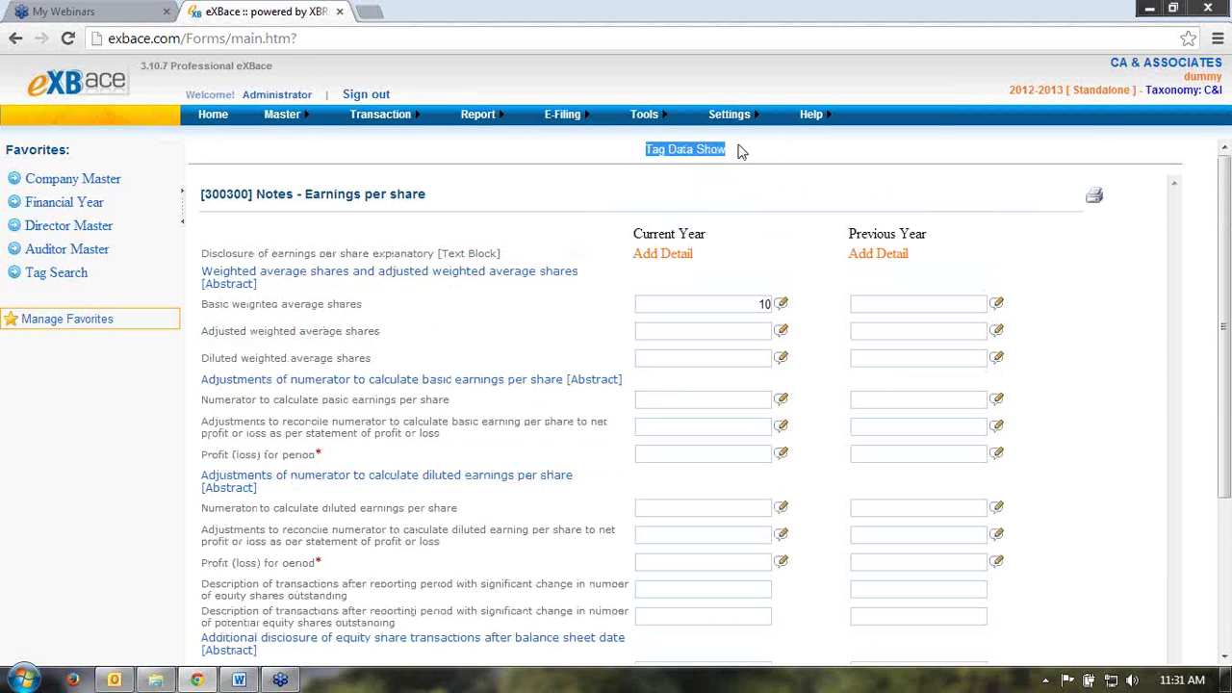
pyautogui.click(761, 154)
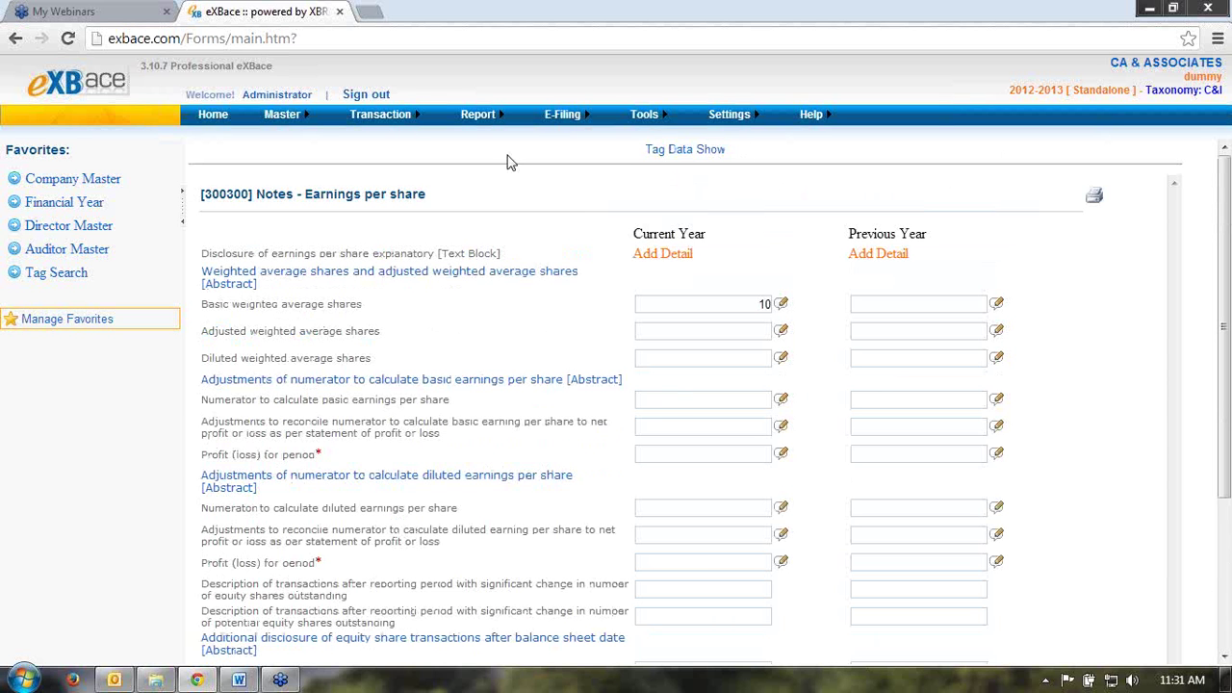
pyautogui.moveTo(390, 117)
pyautogui.click(403, 159)
pyautogui.moveTo(620, 152); pyautogui.dragTo(737, 149)
pyautogui.click(759, 158)
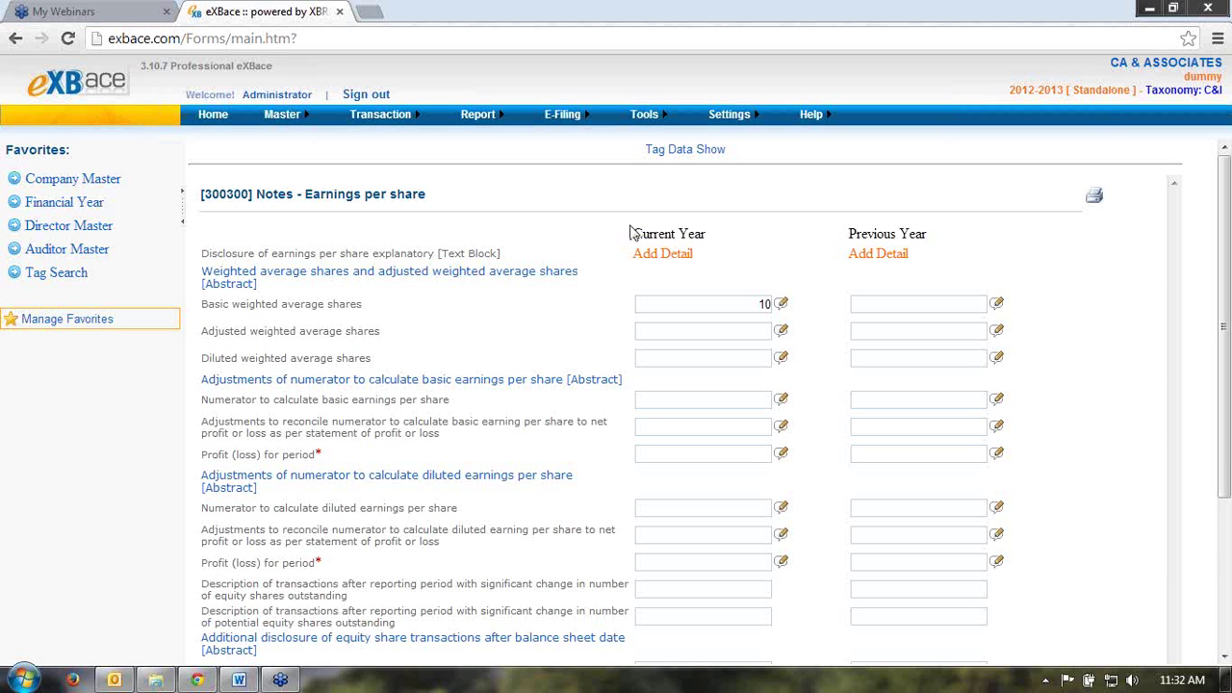
# Step: Show the tag data area, choose ITXLSHEET1.xlsx from the desktop as the Excel source and list its worksheets
pyautogui.click(680, 151)
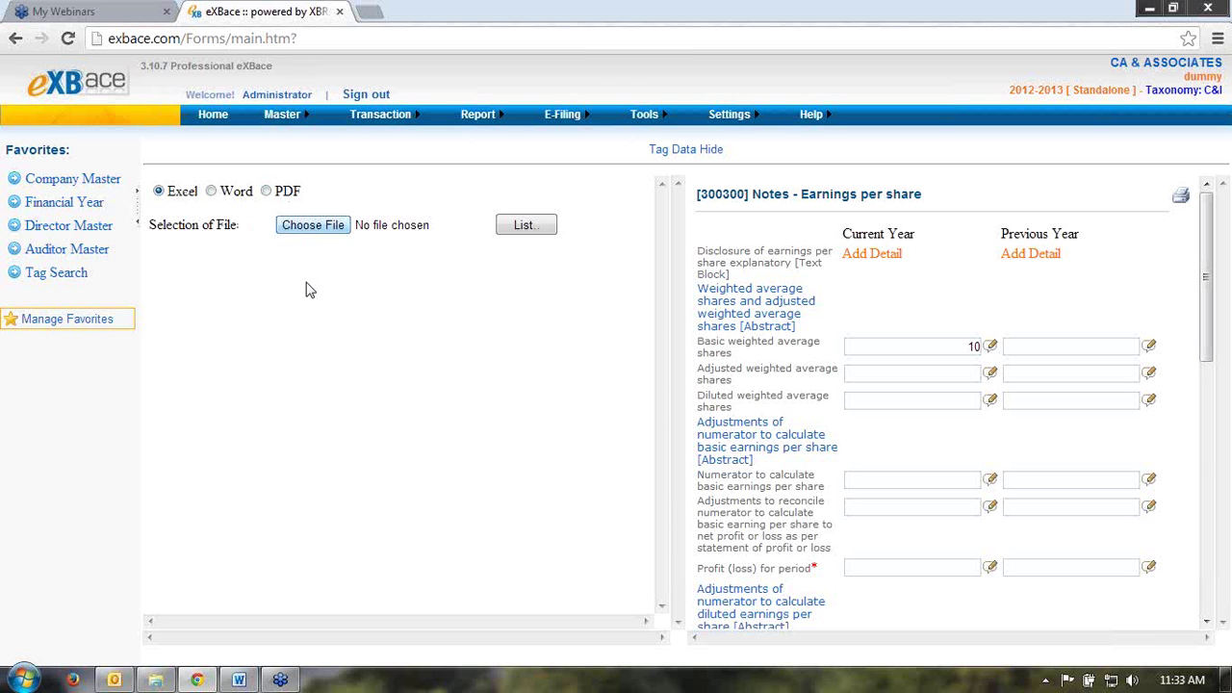
pyautogui.click(101, 130)
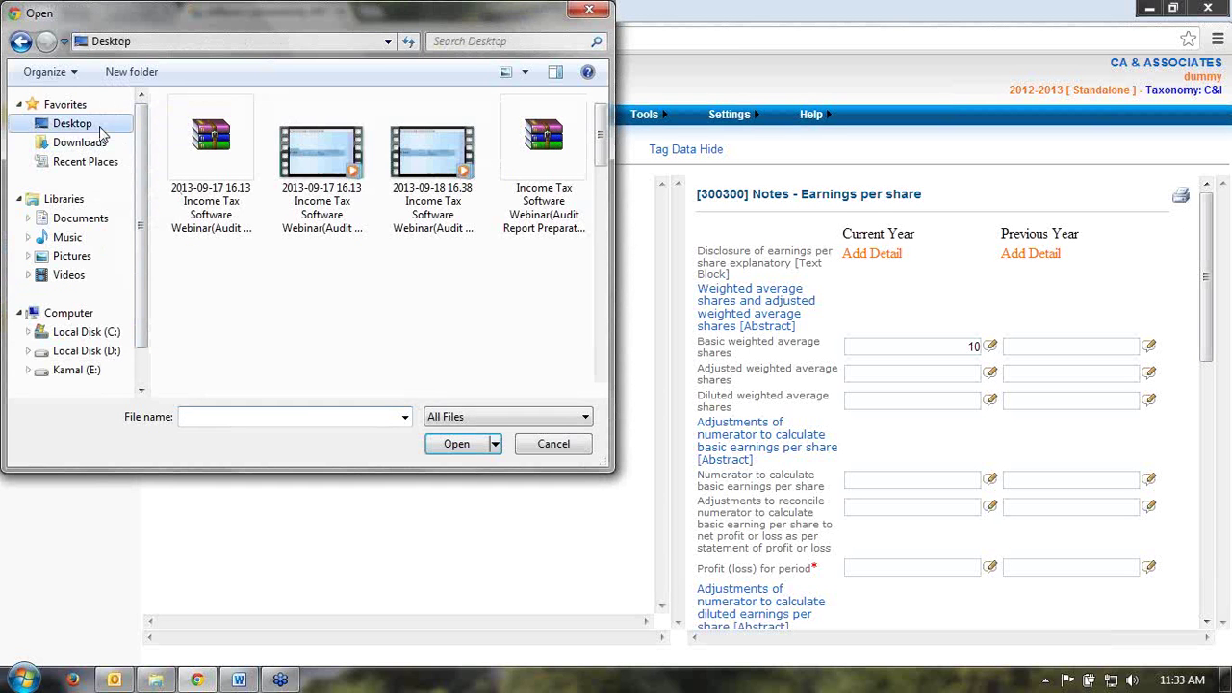
pyautogui.moveTo(606, 140); pyautogui.dragTo(598, 282)
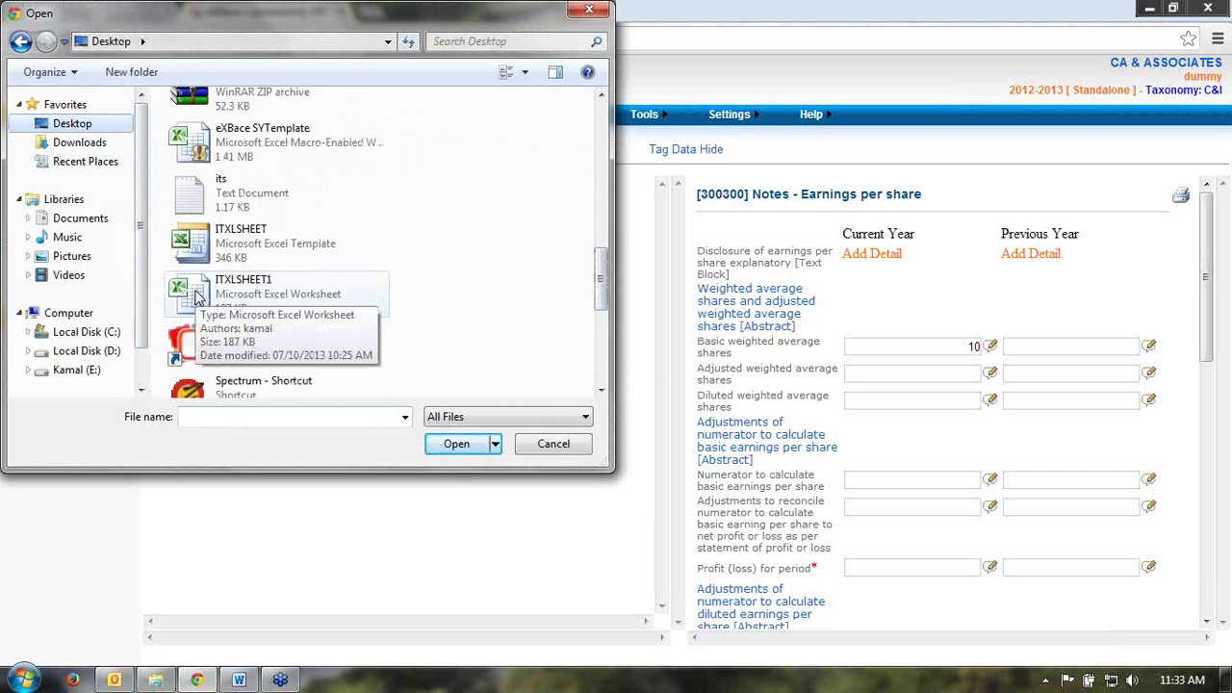
pyautogui.doubleClick(197, 295)
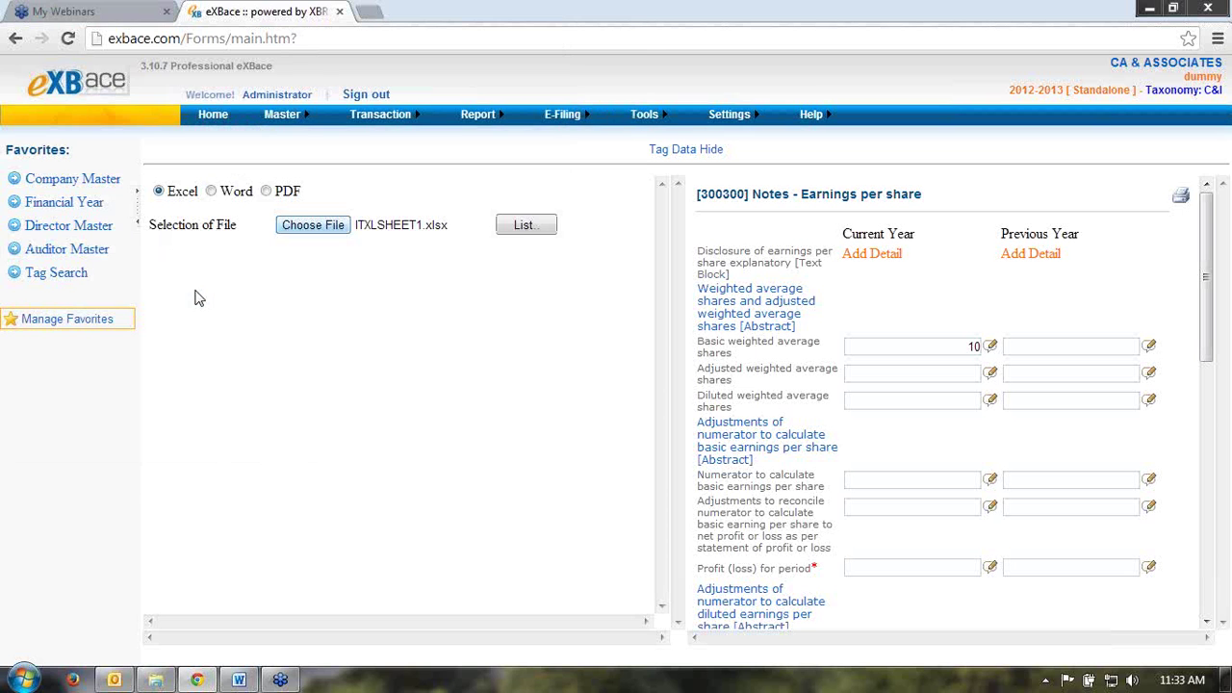
pyautogui.click(520, 226)
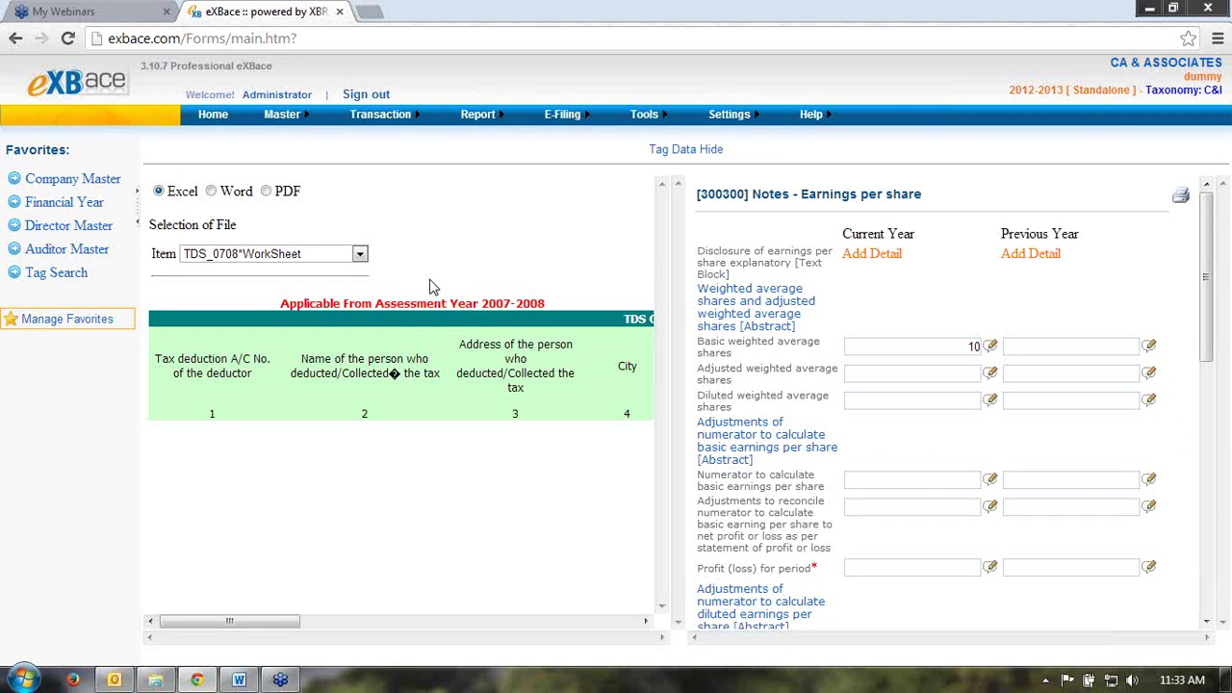
# Step: Try to display the ITR6_BSAY201314 worksheet of the listed workbook and reload the eXBace main page
pyautogui.click(362, 254)
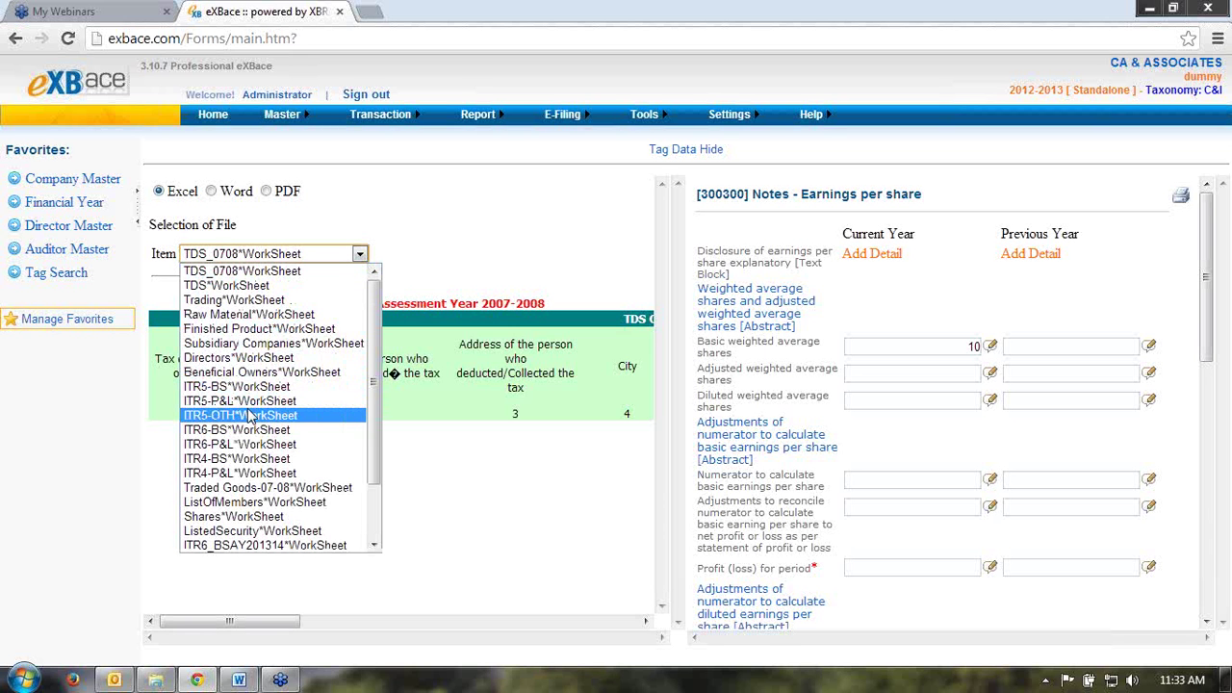
pyautogui.scroll(-2, 248, 416)
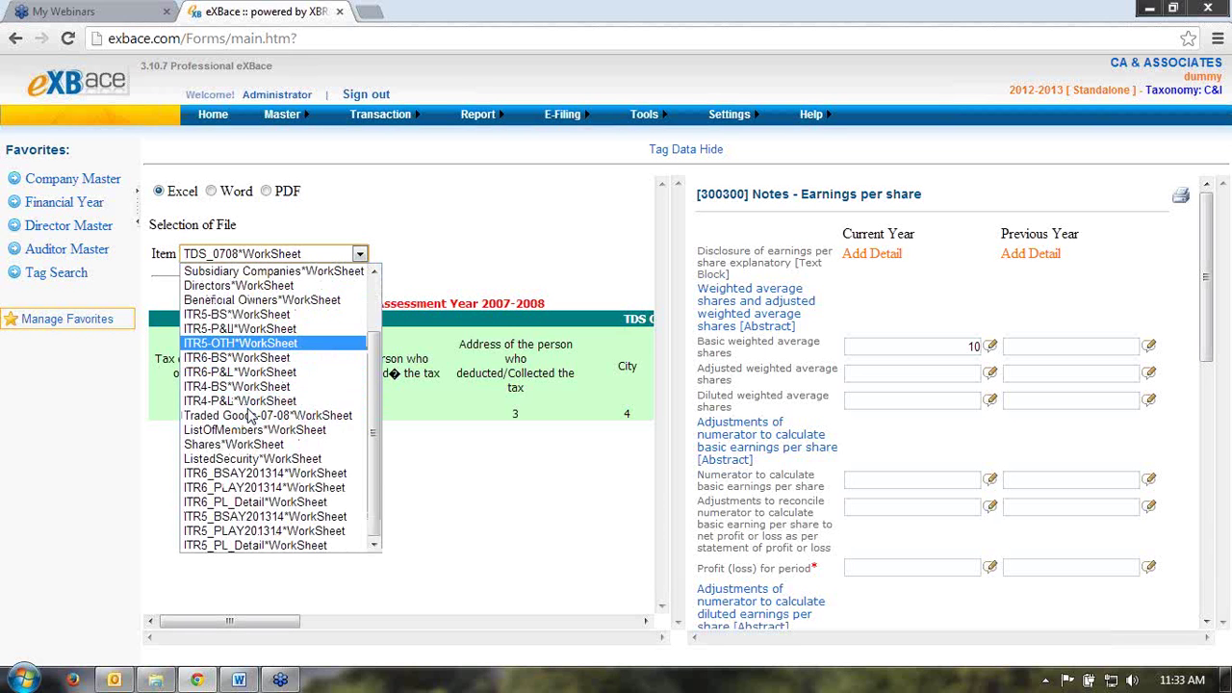
pyautogui.click(231, 479)
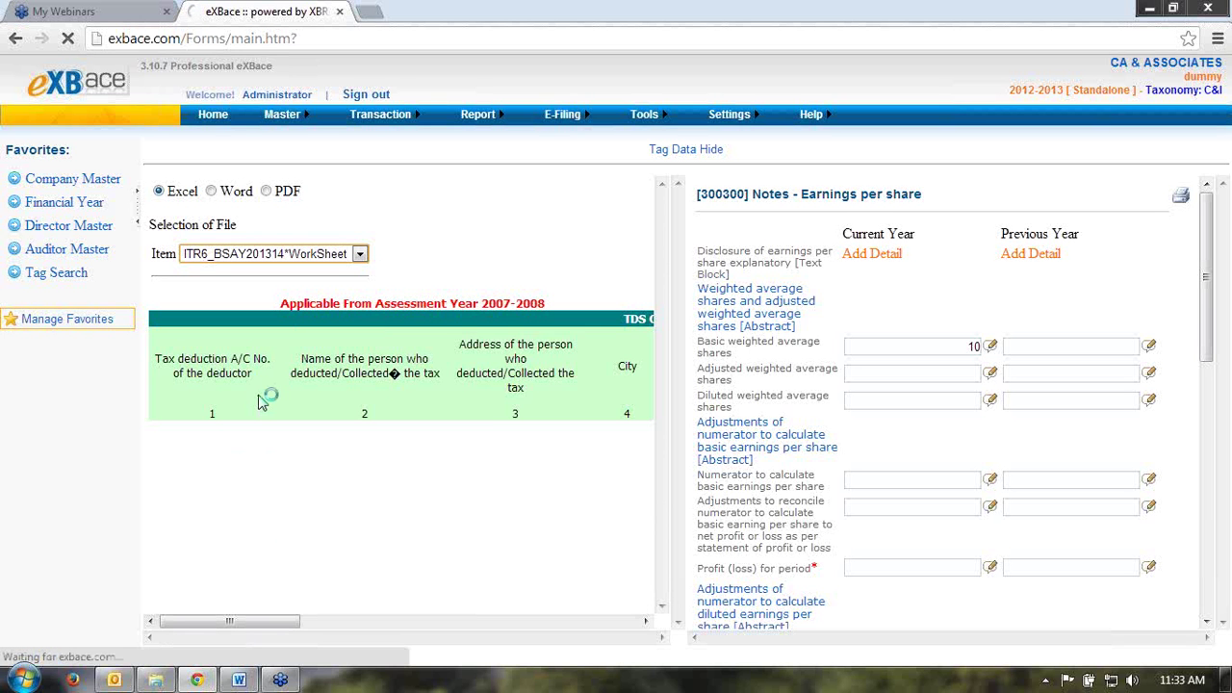
pyautogui.click(309, 37)
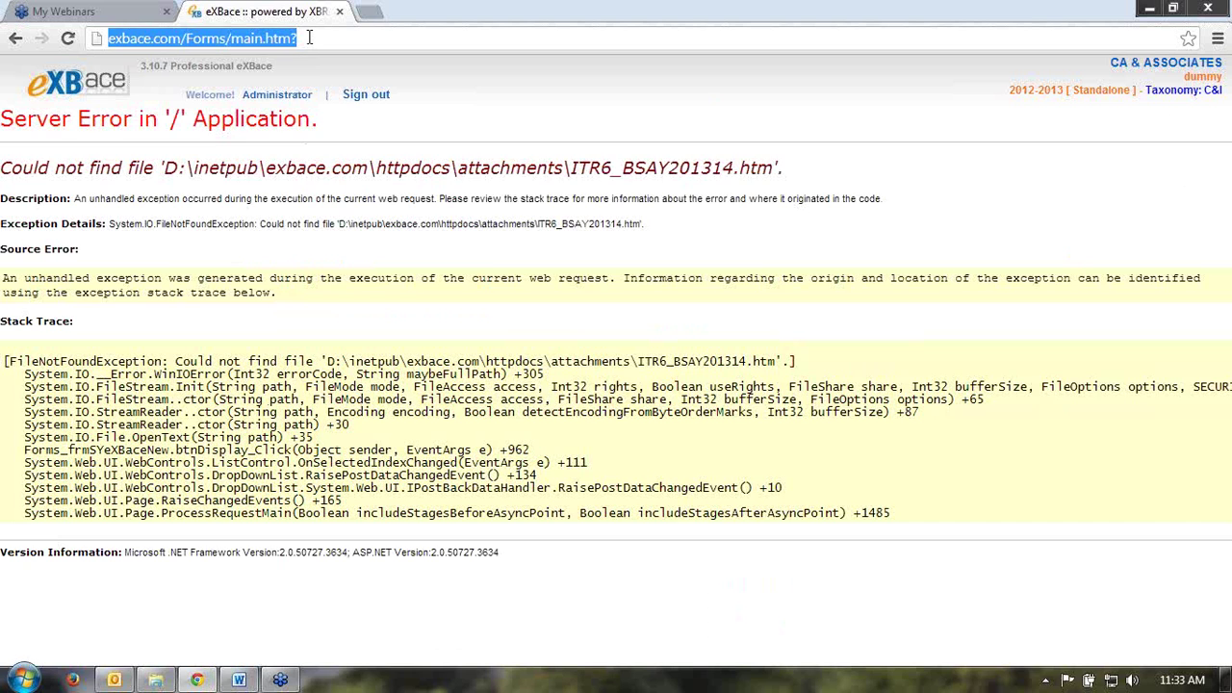
pyautogui.press('Return')
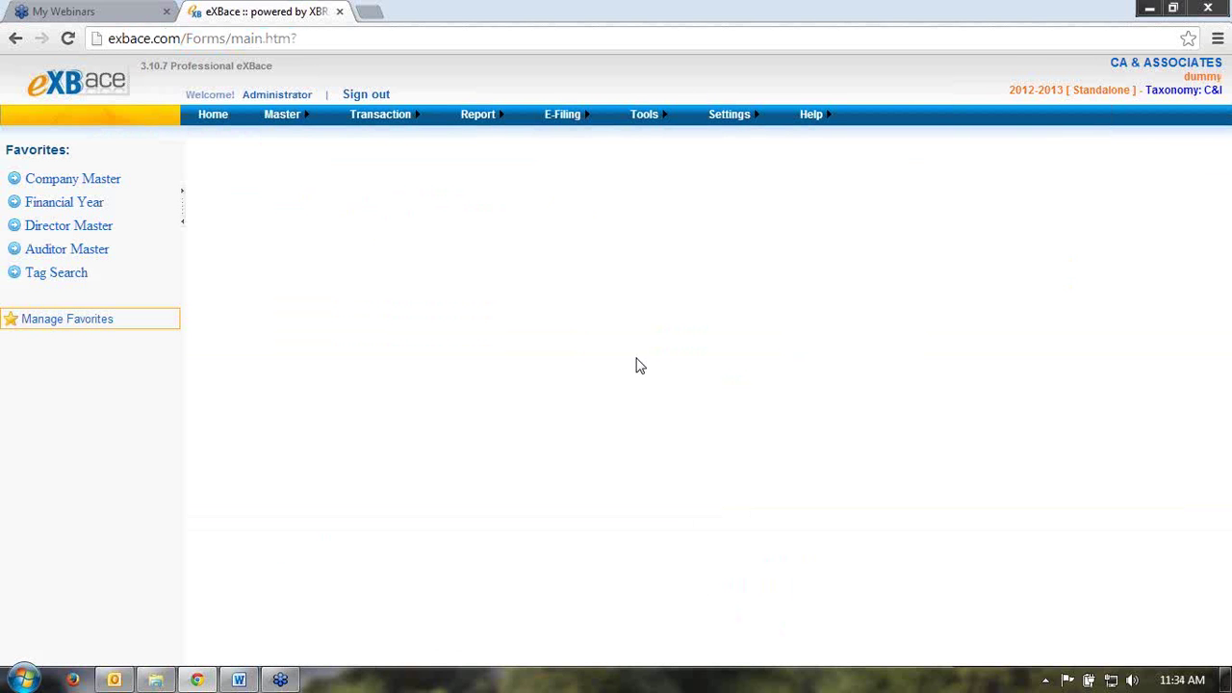
# Step: Open the Earnings Per Share notes to profit and loss from the main page and show the tag data area
pyautogui.moveTo(364, 119)
pyautogui.moveTo(393, 163)
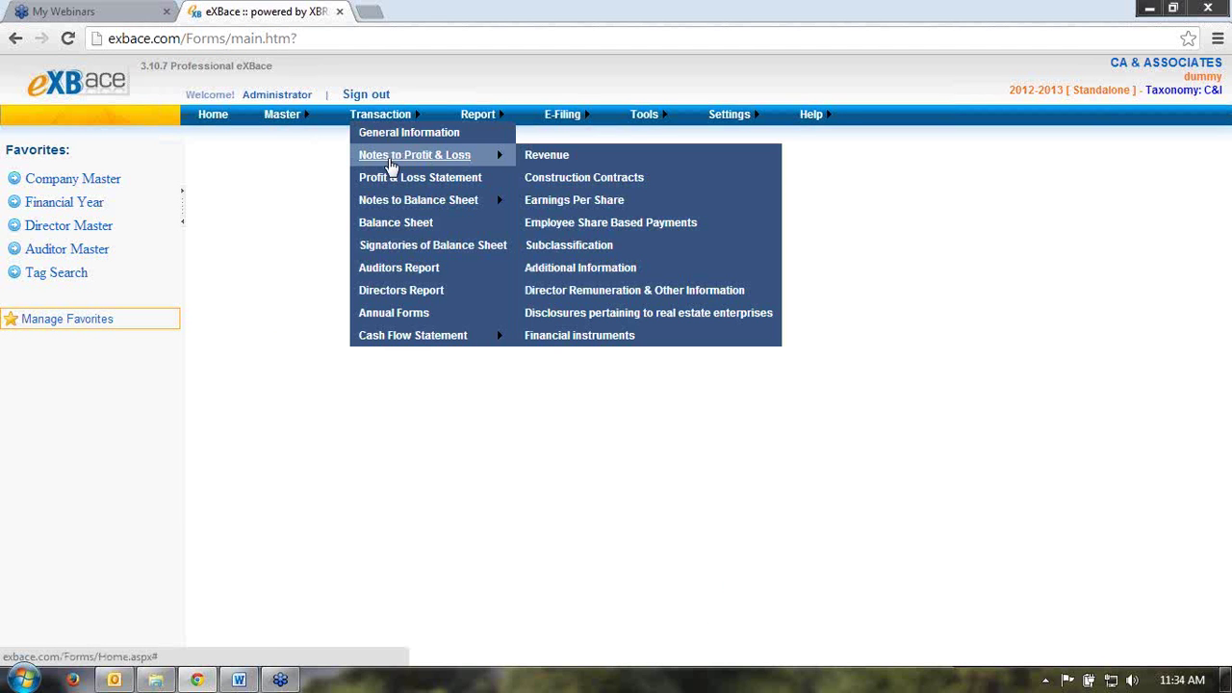
pyautogui.click(568, 201)
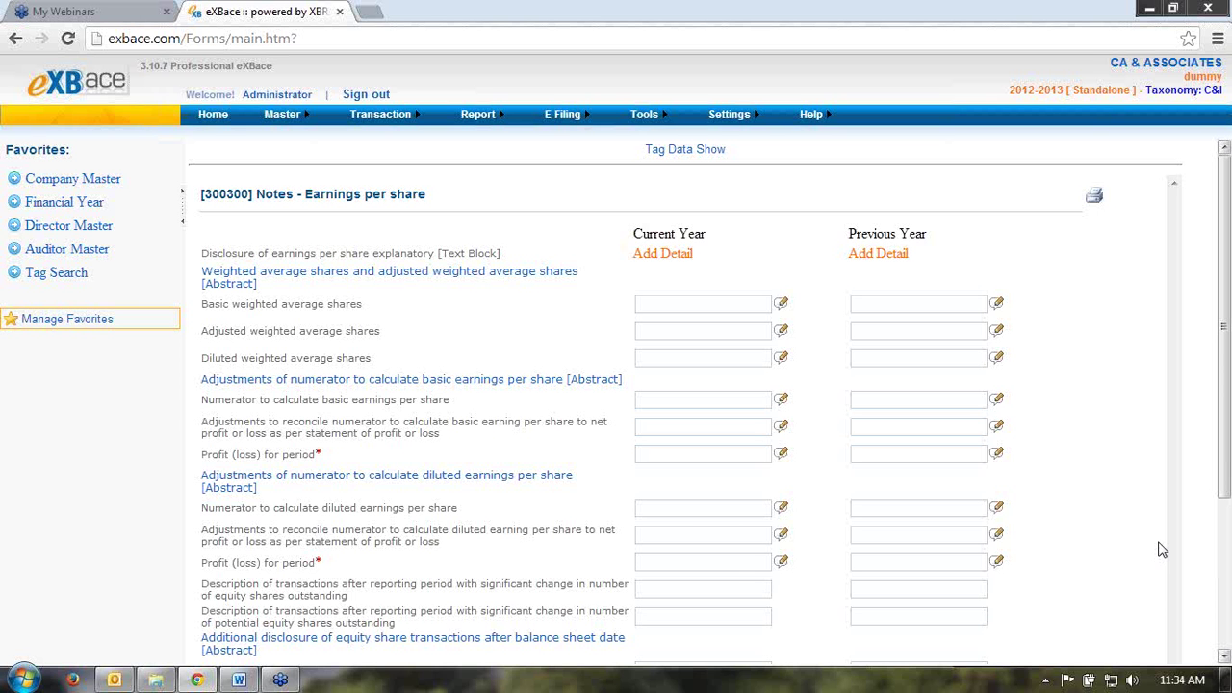
pyautogui.click(684, 151)
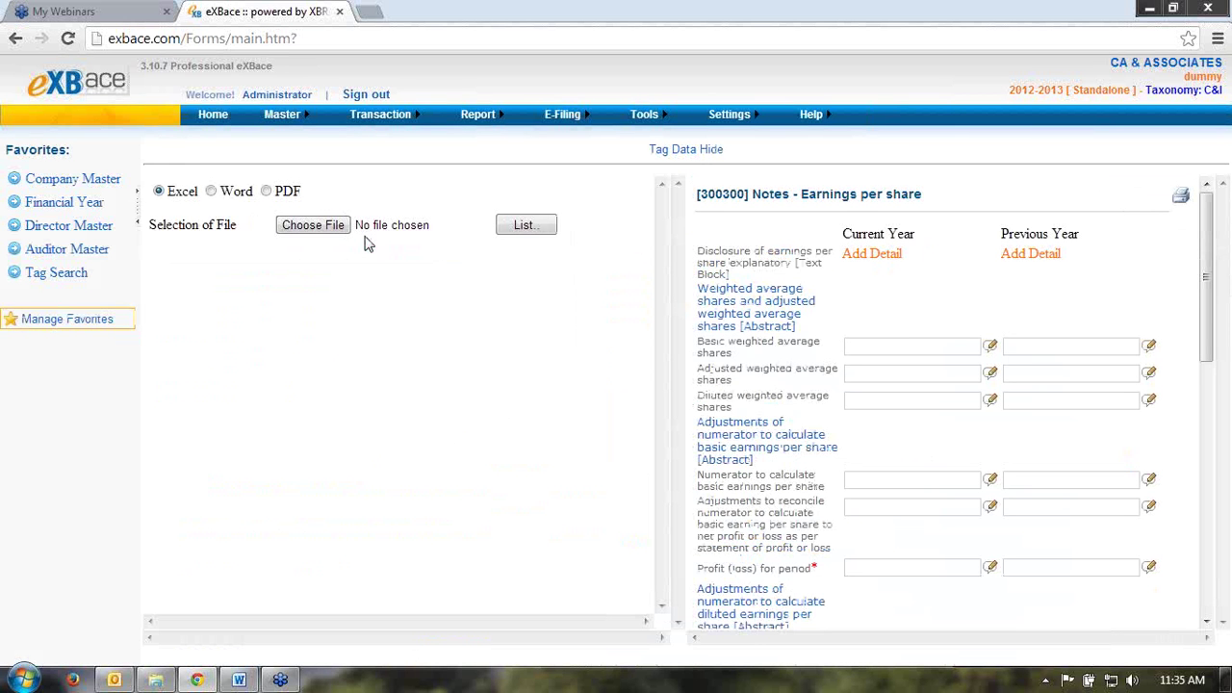
# Step: Choose New Microsoft Excel Worksheet.xlsx from the desktop as the tag data source and list its Sheet1 contents
pyautogui.click(329, 230)
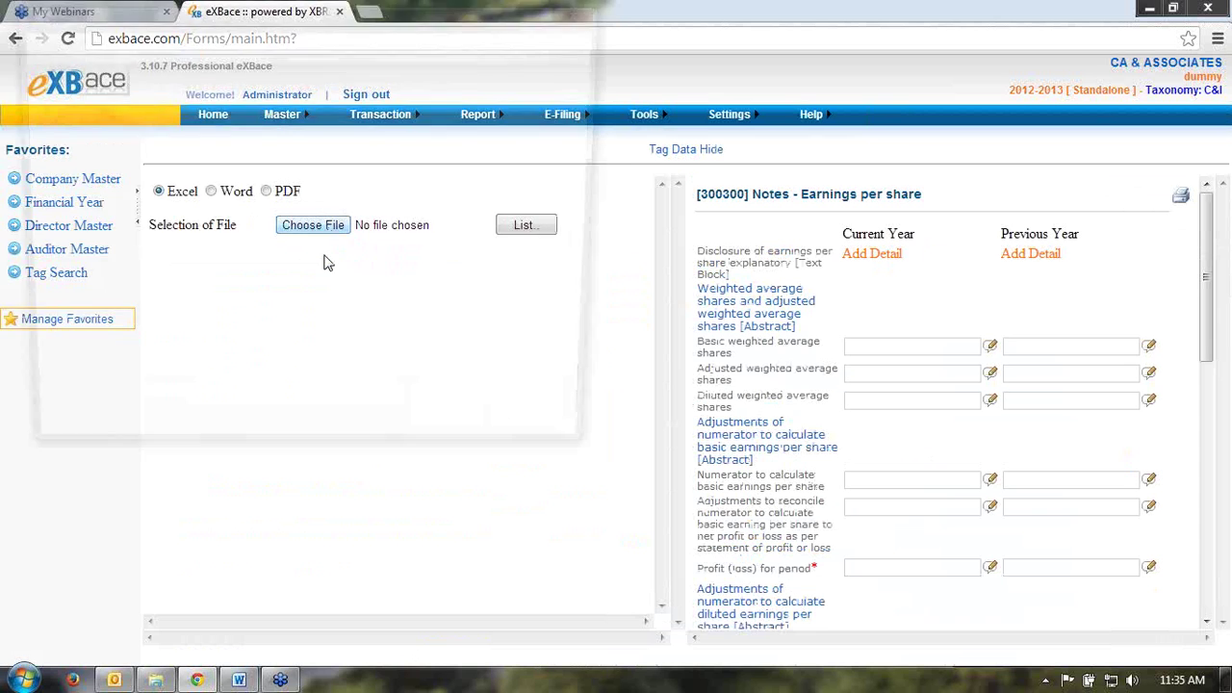
pyautogui.moveTo(603, 145); pyautogui.dragTo(599, 295)
pyautogui.doubleClick(278, 304)
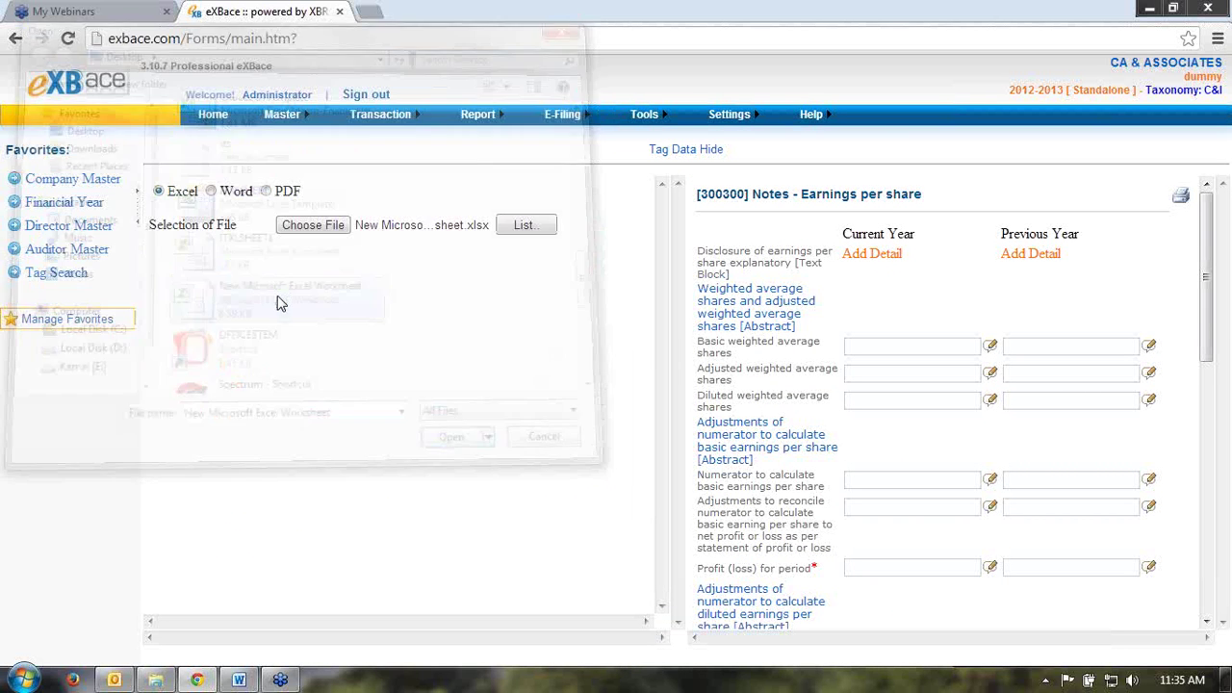
pyautogui.click(515, 227)
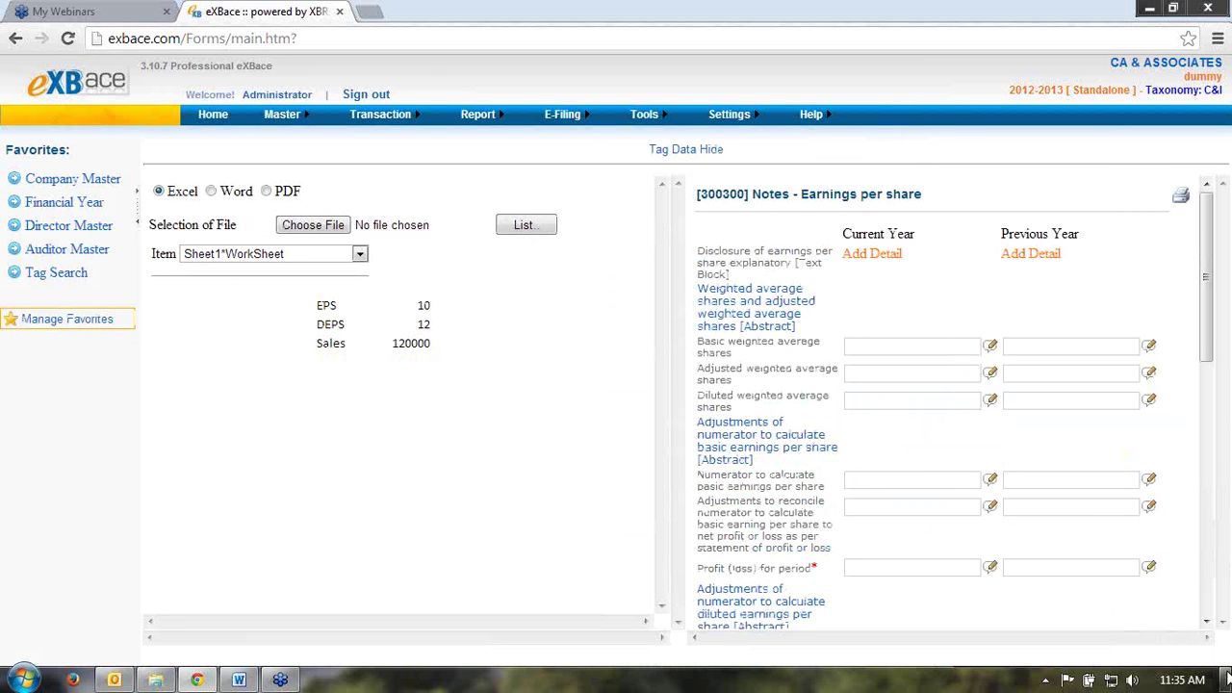
# Step: Open New Microsoft Excel Worksheet from the desktop in Excel and return to the eXBace earnings per share form
pyautogui.click(1224, 678)
pyautogui.doubleClick(169, 477)
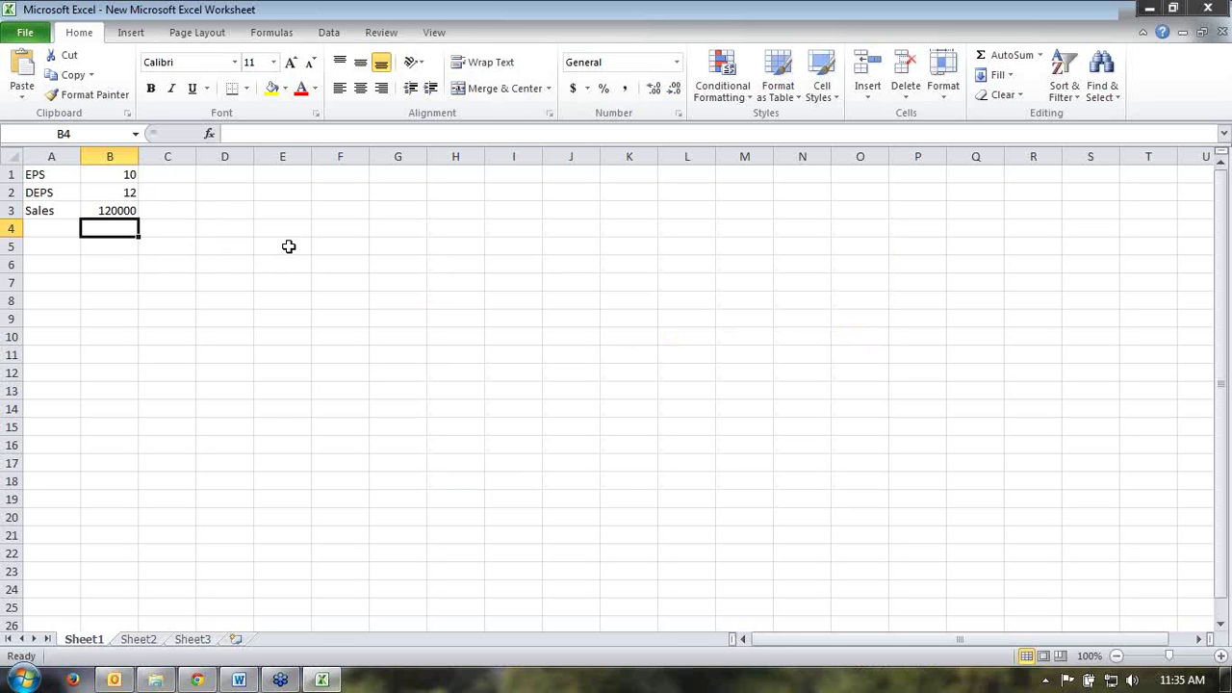
pyautogui.click(196, 680)
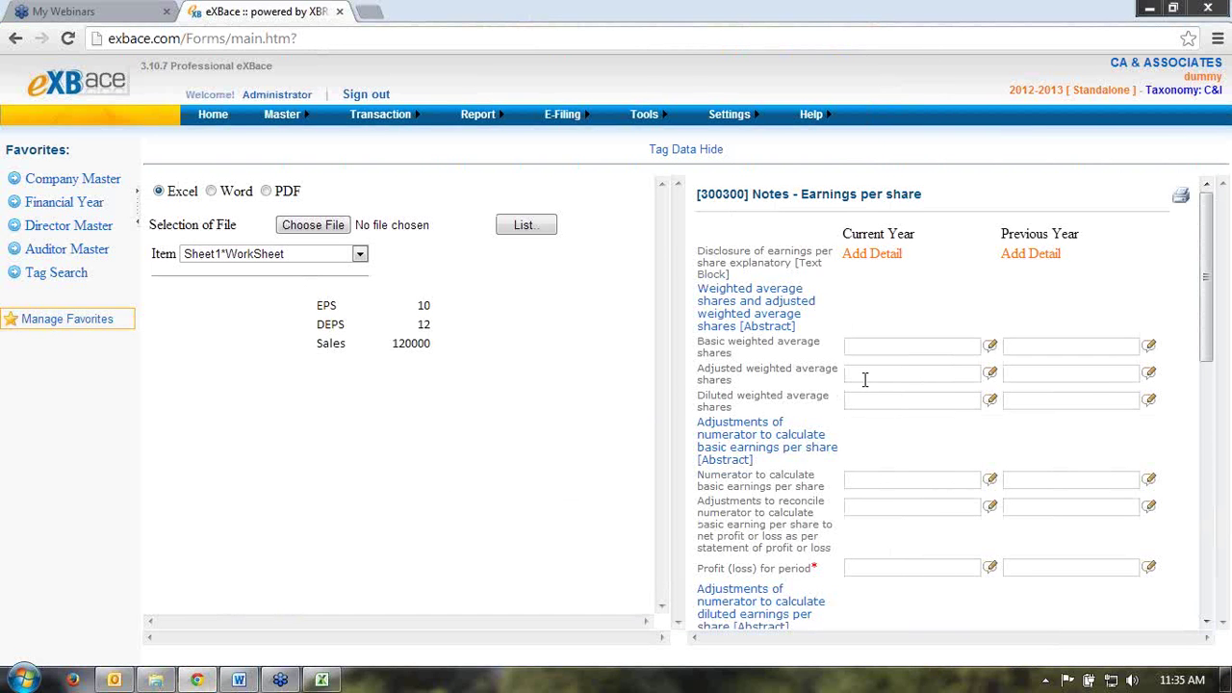
# Step: Copy the EPS value 10 from cell B1 of the Excel worksheet into the current-year basic weighted average shares in eXBace
pyautogui.click(876, 345)
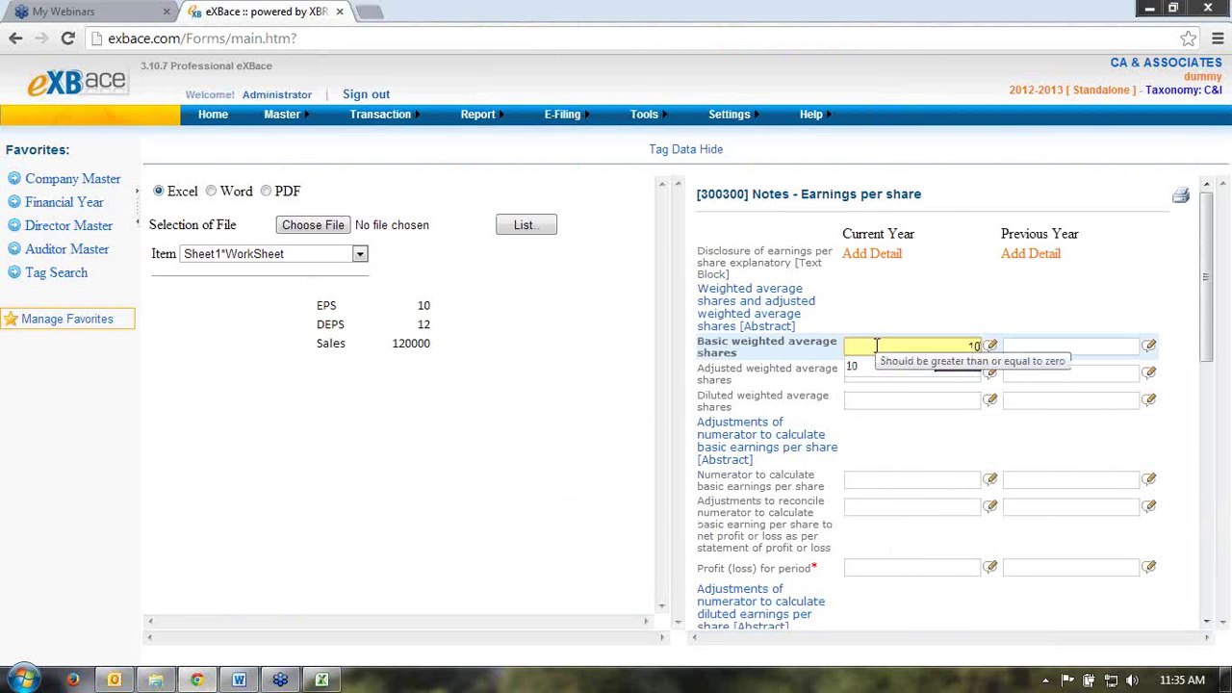
pyautogui.hotkey('alt', 'Tab')
pyautogui.click(123, 174)
pyautogui.hotkey('ctrl', 'c')
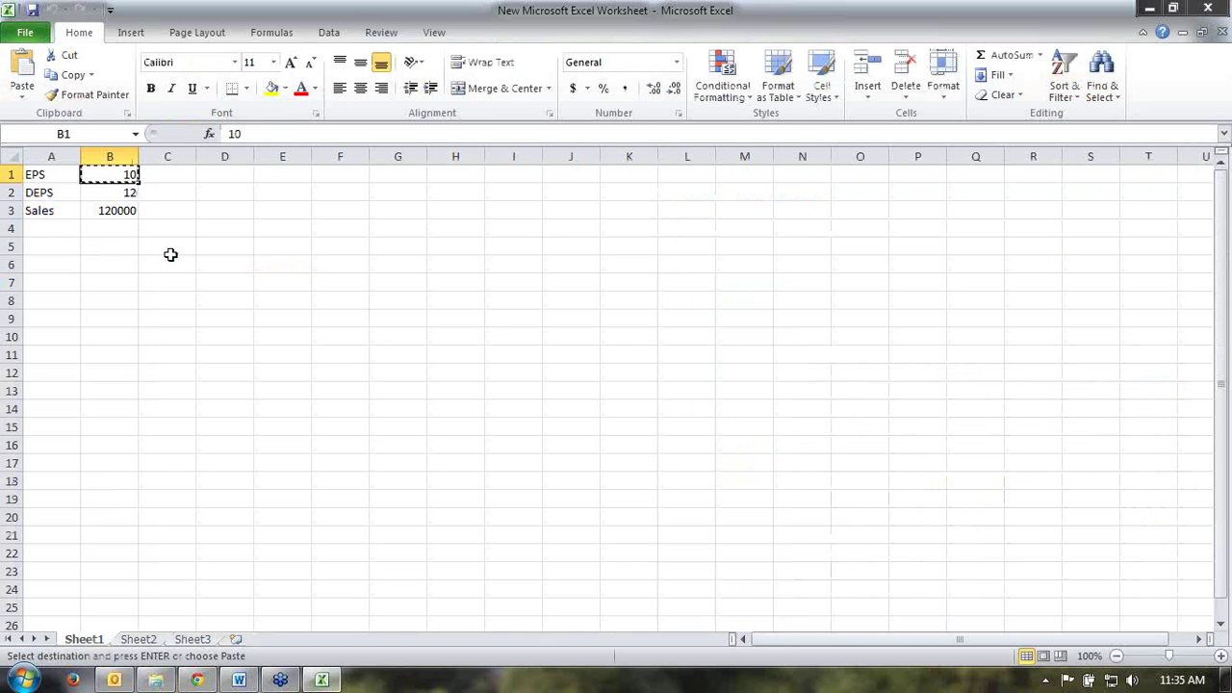
pyautogui.moveTo(167, 427); pyautogui.dragTo(168, 628)
pyautogui.click(197, 680)
pyautogui.hotkey('ctrl', 'v')
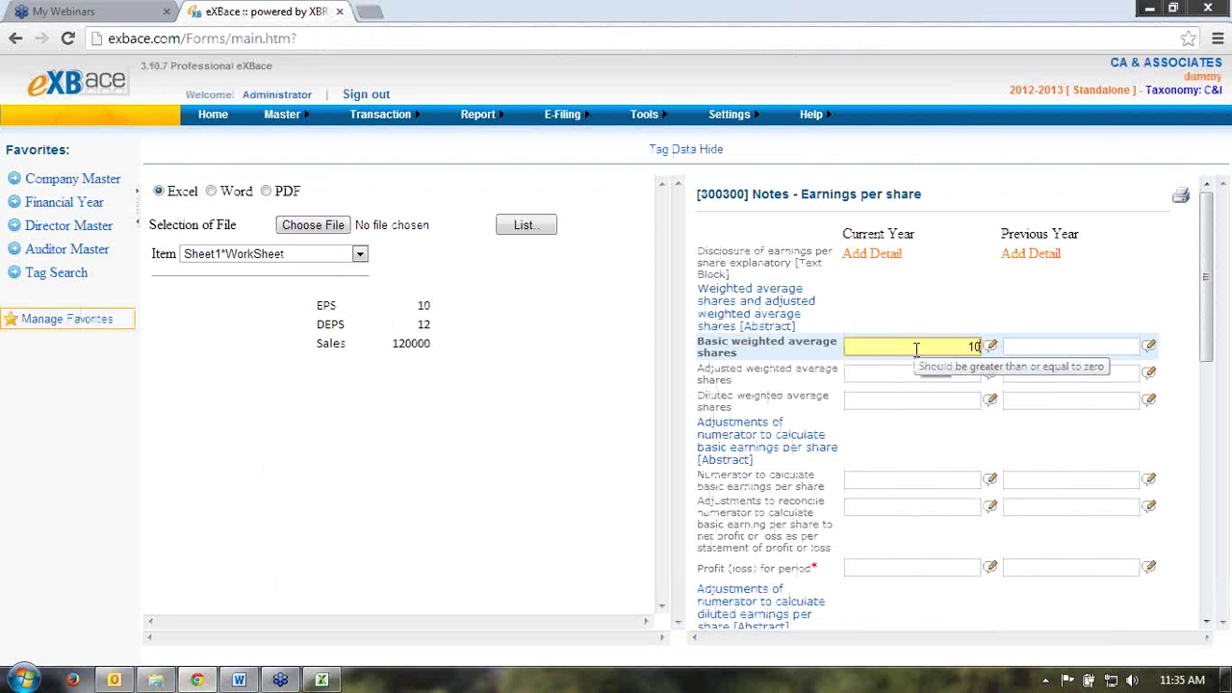
pyautogui.moveTo(916, 349); pyautogui.dragTo(963, 366)
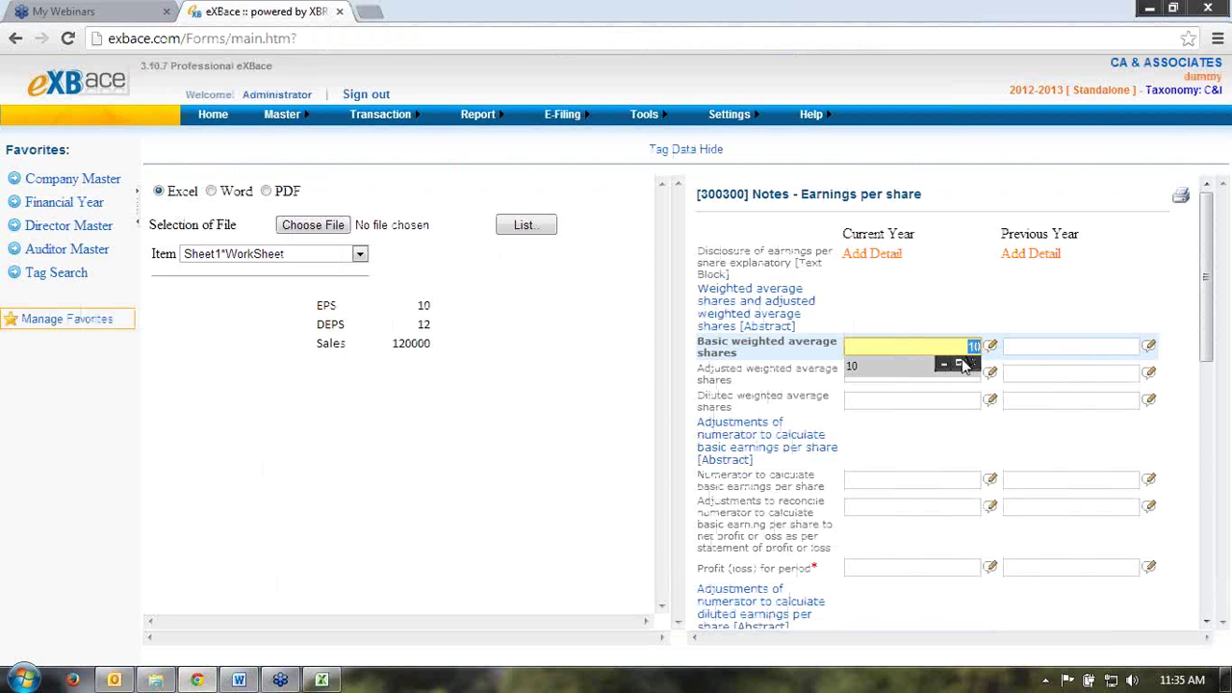
pyautogui.click(959, 369)
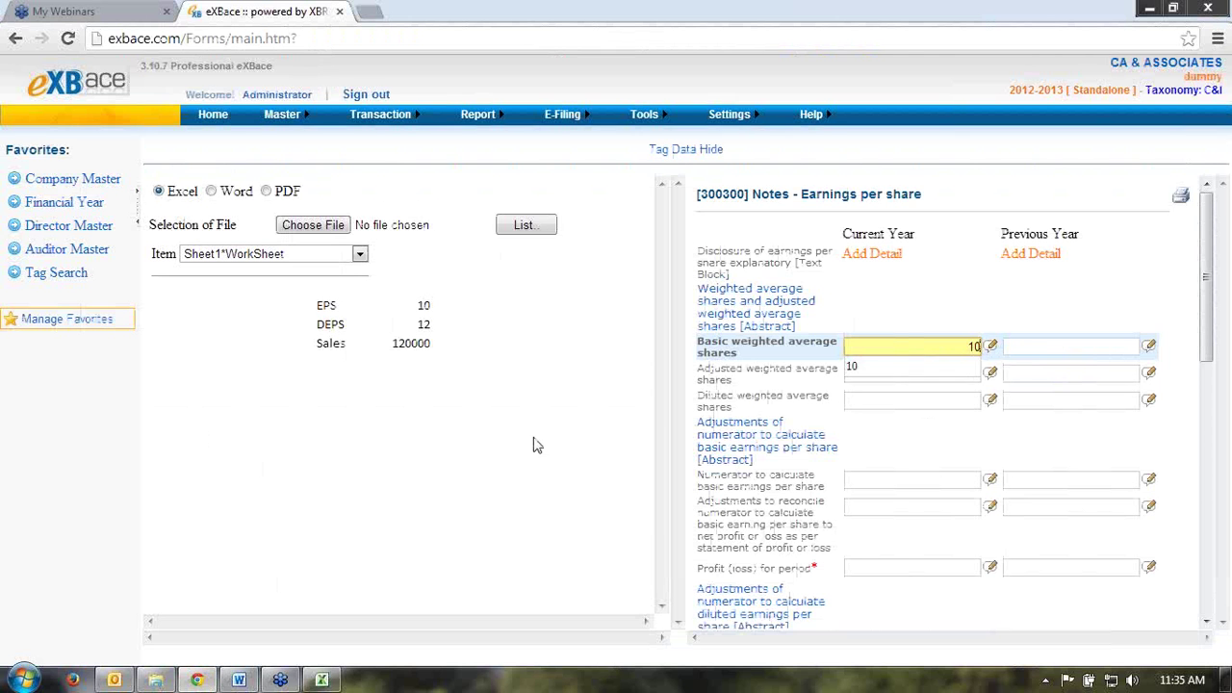
# Step: Clear the current-year value of basic weighted average shares
pyautogui.click(527, 373)
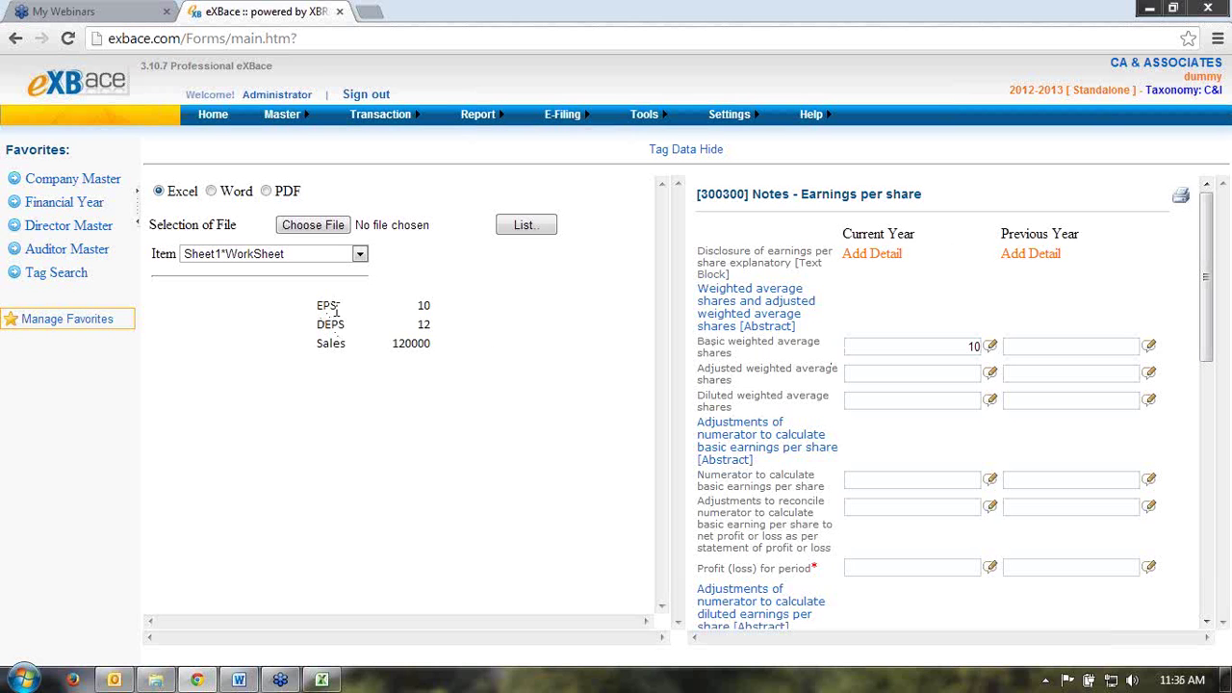
pyautogui.click(932, 348)
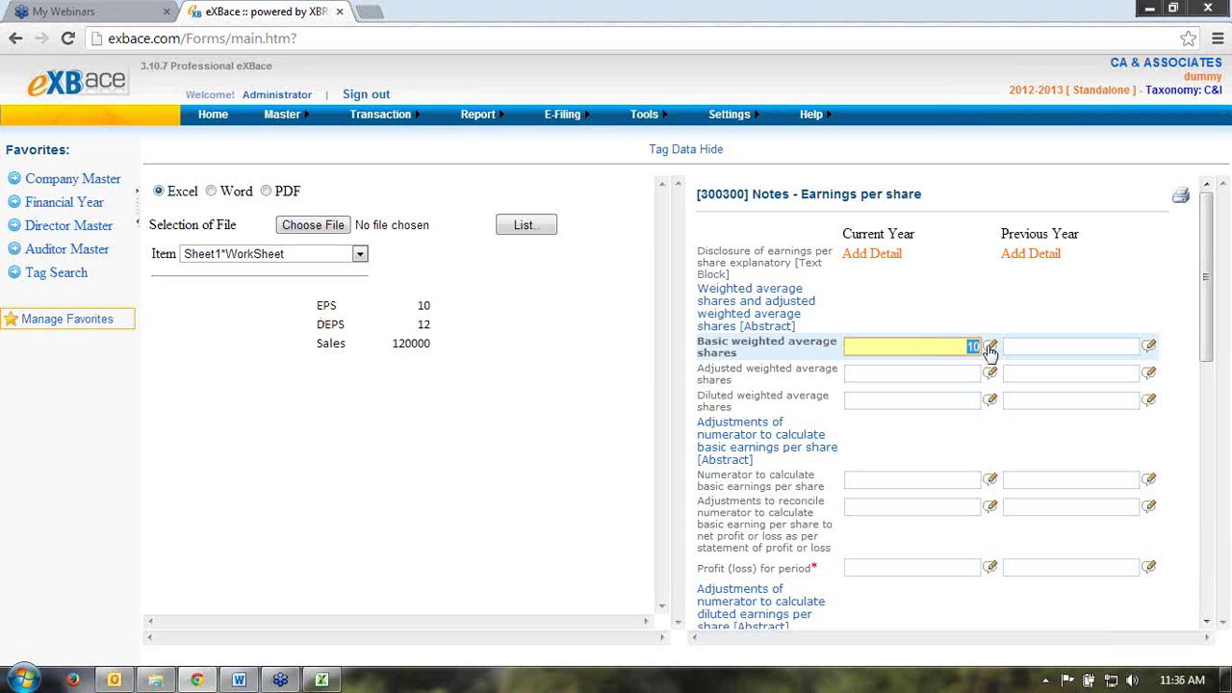
pyautogui.press('BackSpace')
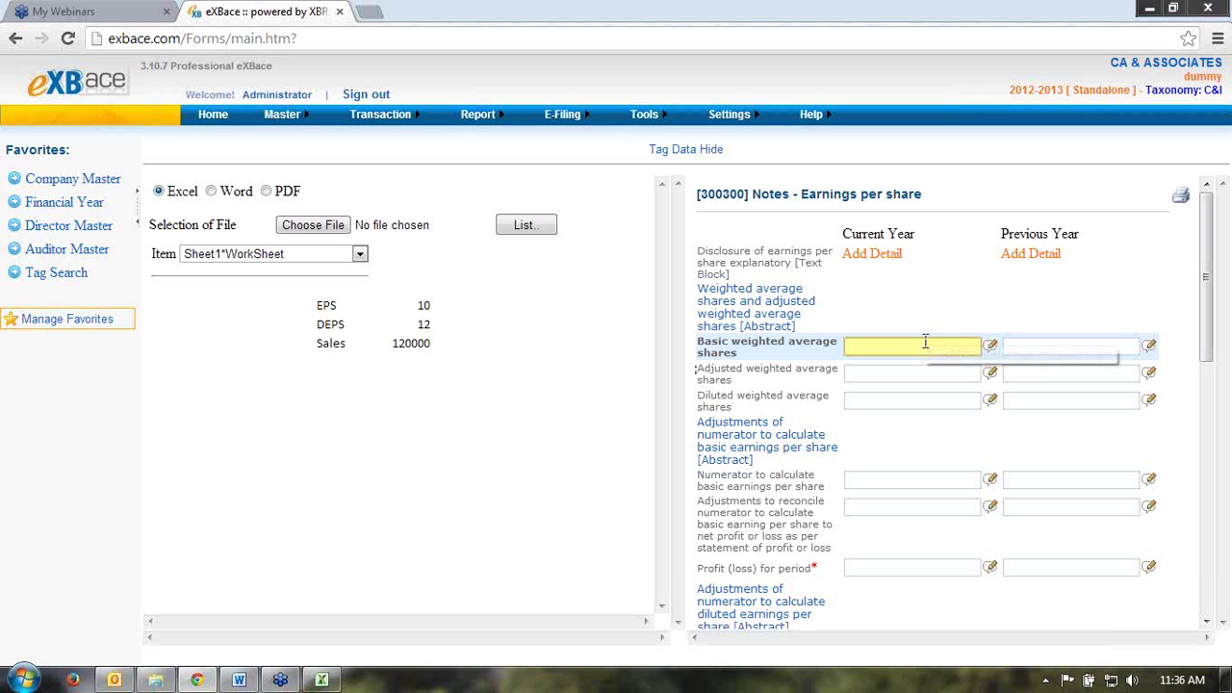
# Step: Transfer the DEPS value 12 from the listed Excel data into the current-year diluted weighted average shares
pyautogui.click(929, 479)
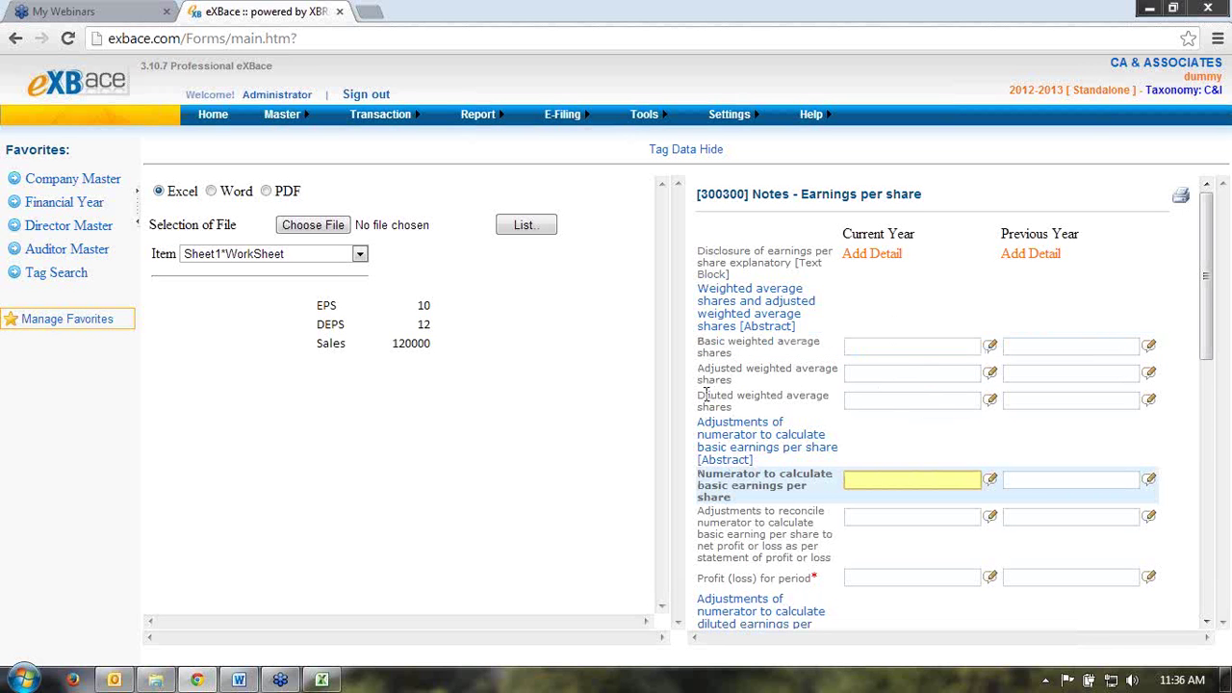
pyautogui.moveTo(700, 395); pyautogui.dragTo(734, 409)
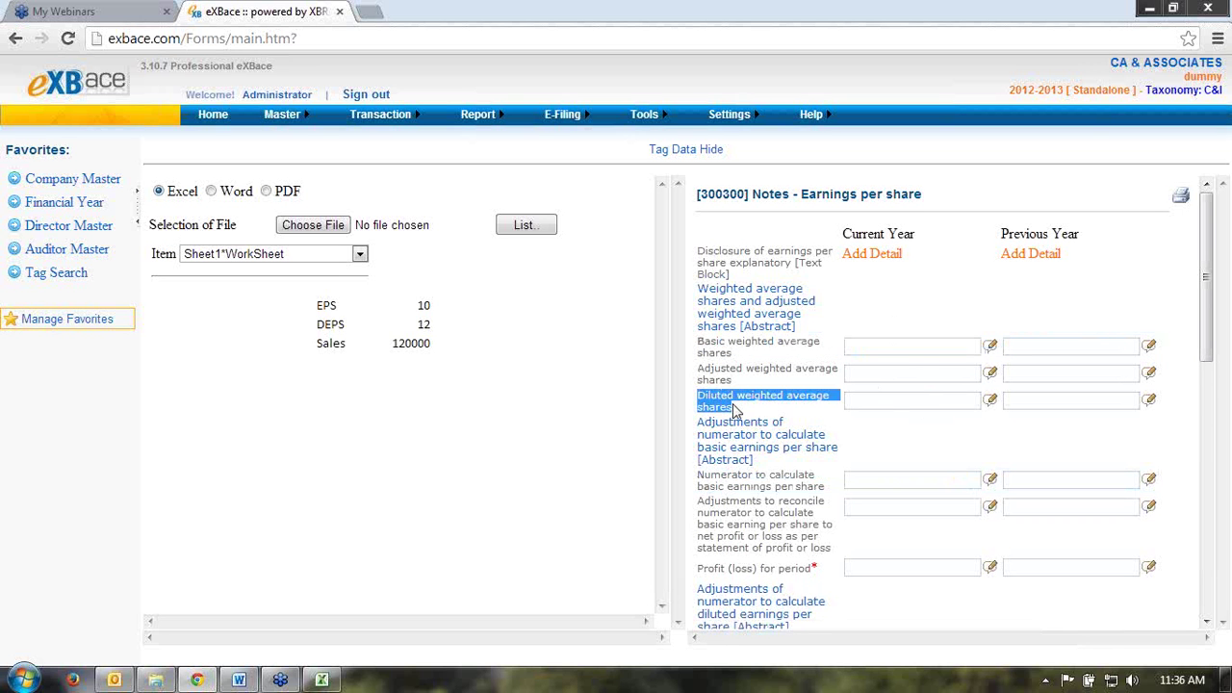
pyautogui.click(932, 401)
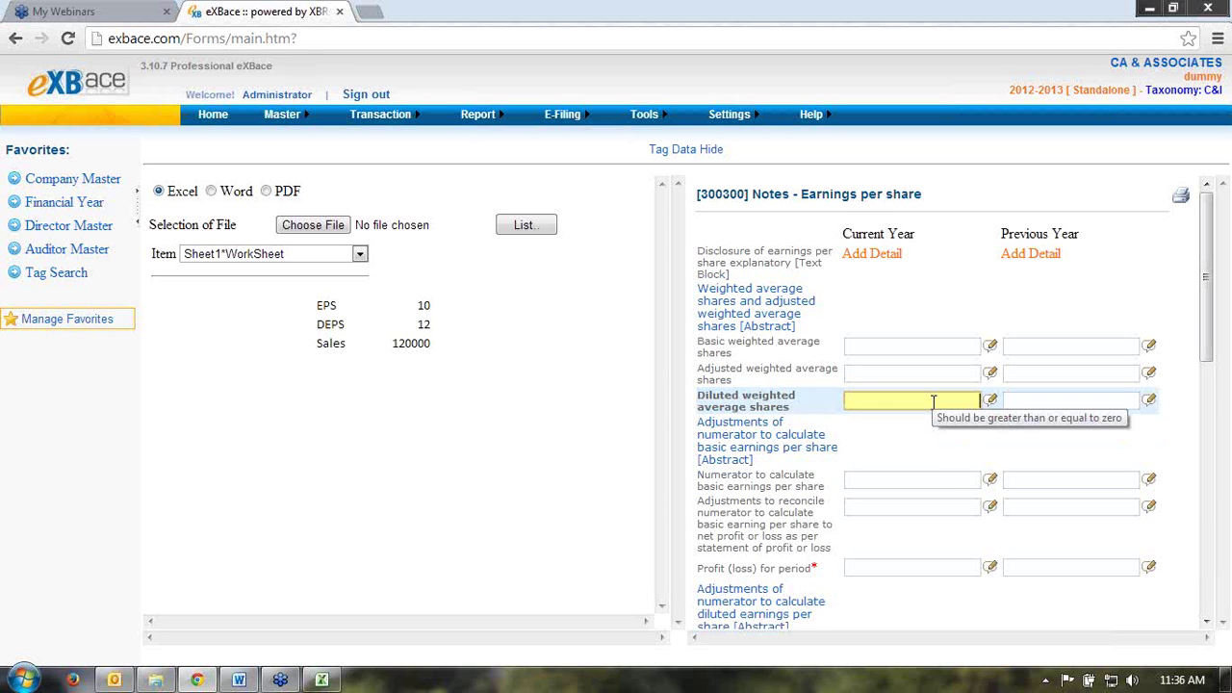
pyautogui.click(423, 324)
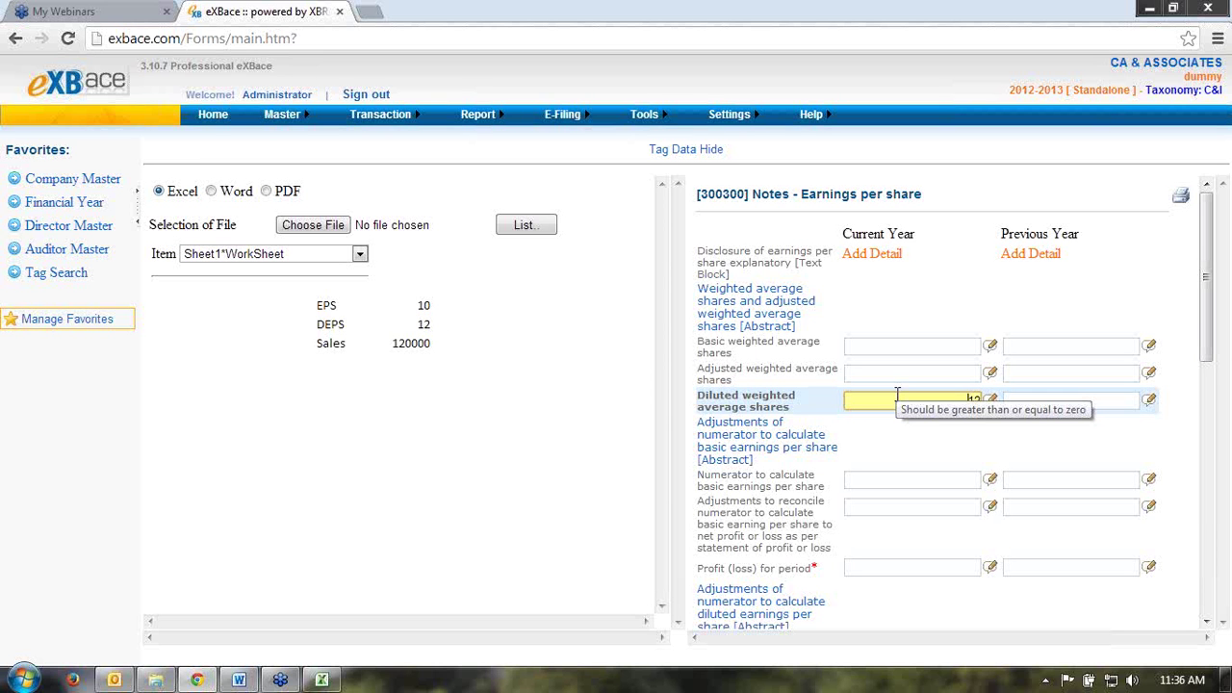
# Step: Copy the Sales value 120000 from the listed Excel data into the current-year basic weighted average shares
pyautogui.moveTo(392, 344); pyautogui.dragTo(434, 343)
pyautogui.rightClick(420, 345)
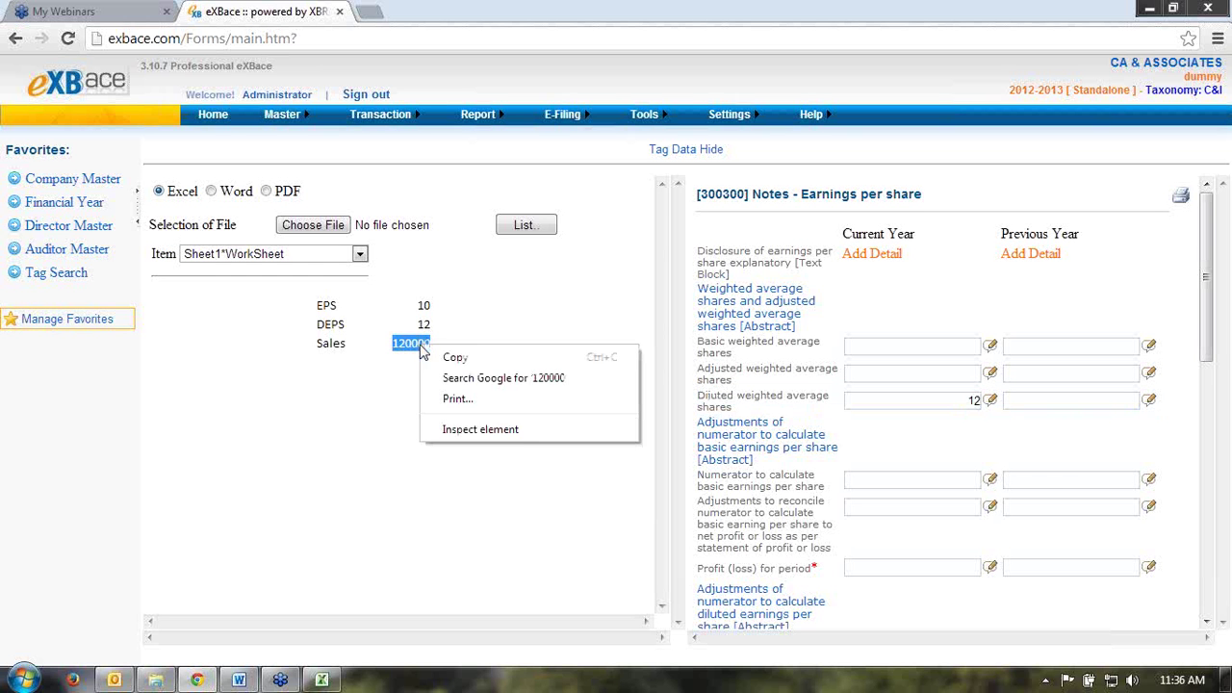
pyautogui.click(445, 359)
pyautogui.click(868, 345)
pyautogui.rightClick(868, 345)
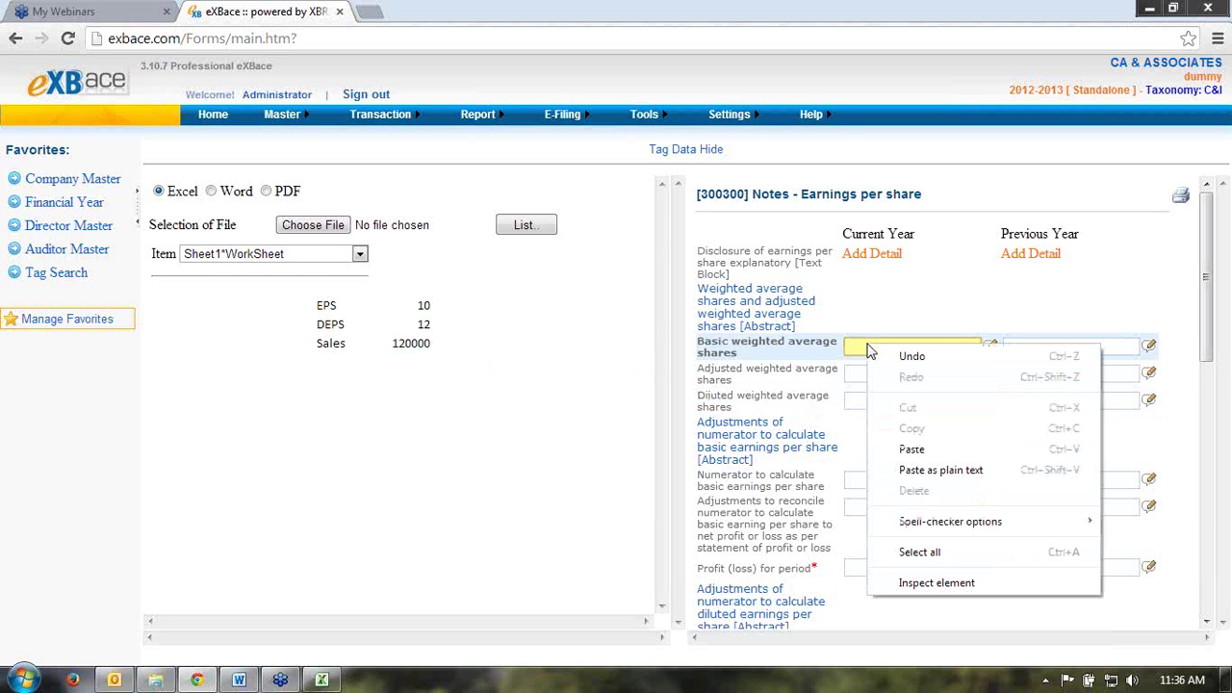
pyautogui.click(905, 448)
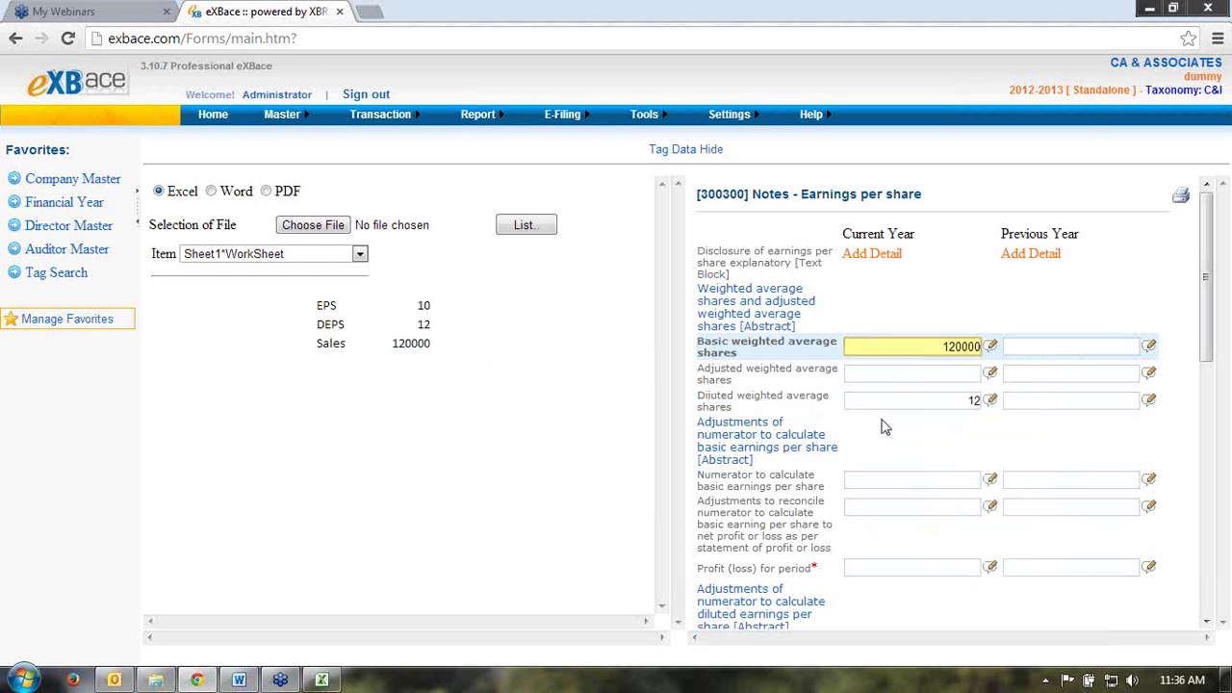
# Step: Transfer the Sales value 120000 from the listed data into the current-year numerator to calculate basic earnings per share
pyautogui.click(885, 374)
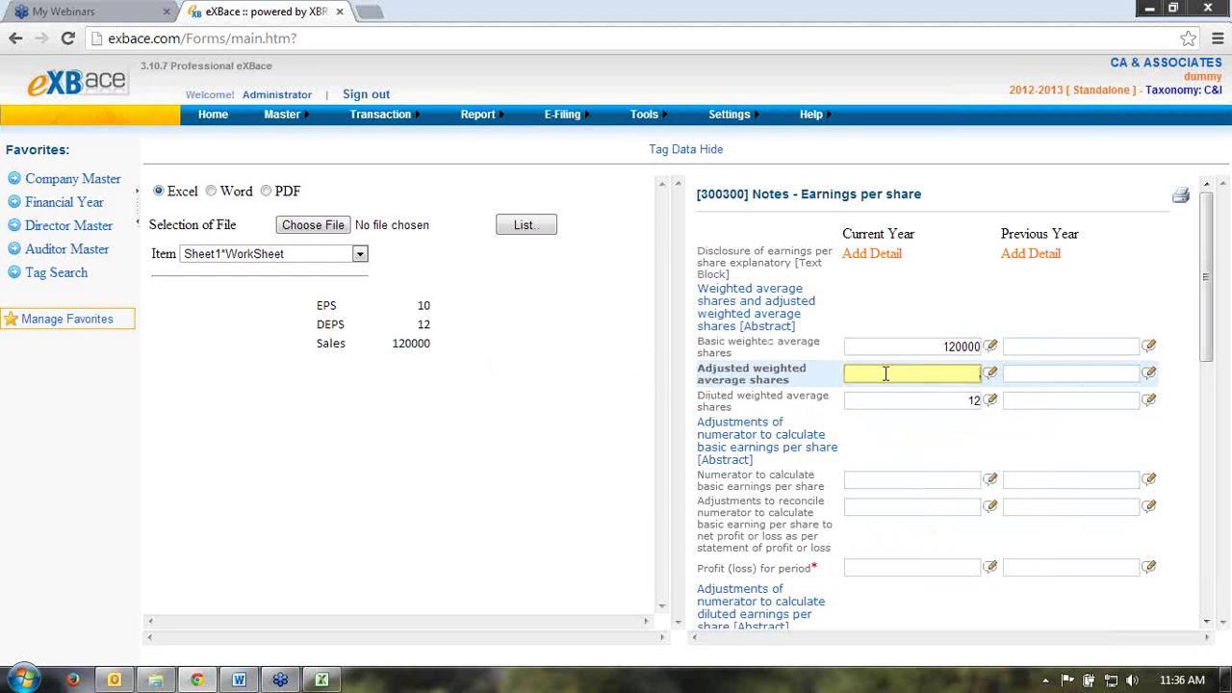
pyautogui.click(536, 432)
pyautogui.moveTo(391, 344); pyautogui.dragTo(891, 482)
pyautogui.click(892, 482)
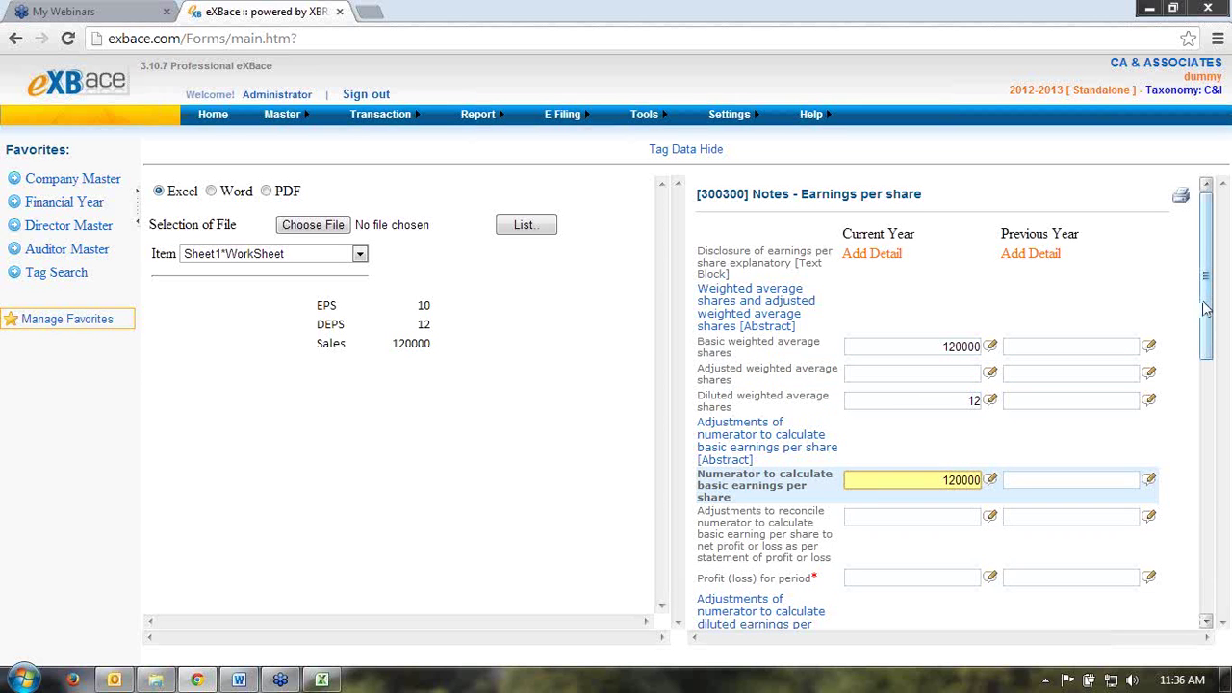
# Step: Switch the tag data source type to Word and hide the tag data area
pyautogui.moveTo(1210, 301)
pyautogui.mouseDown()
pyautogui.moveTo(1208, 563)
pyautogui.moveTo(1209, 290)
pyautogui.mouseUp()
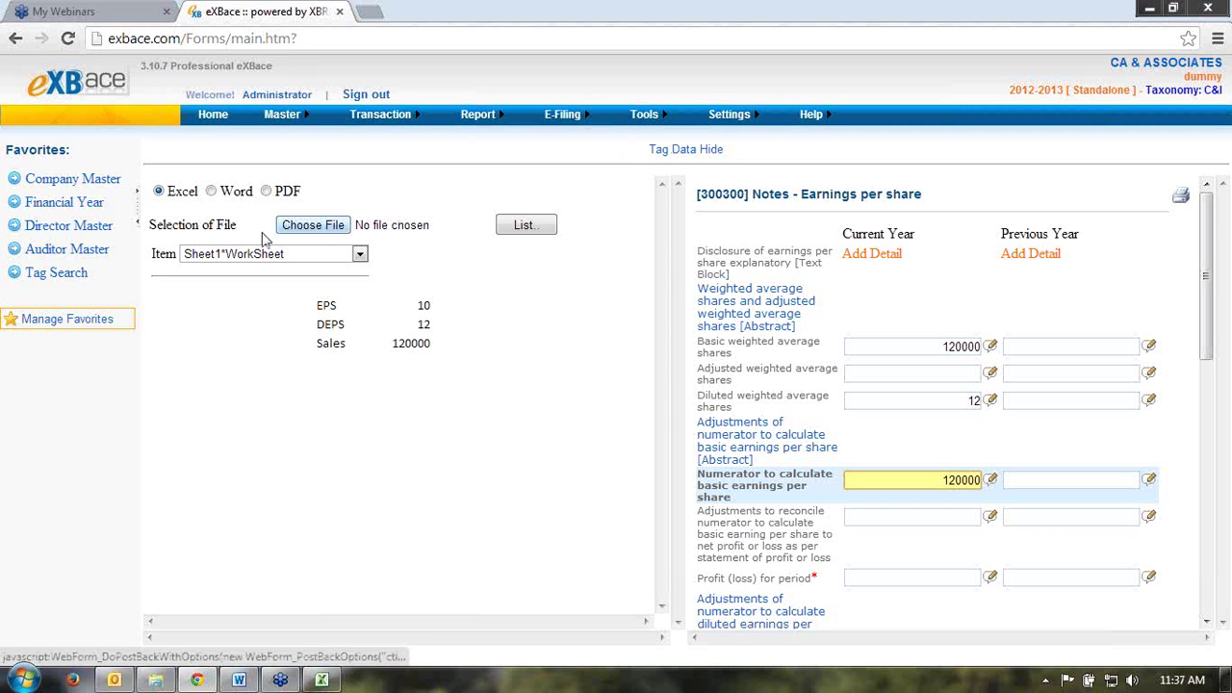
pyautogui.click(213, 191)
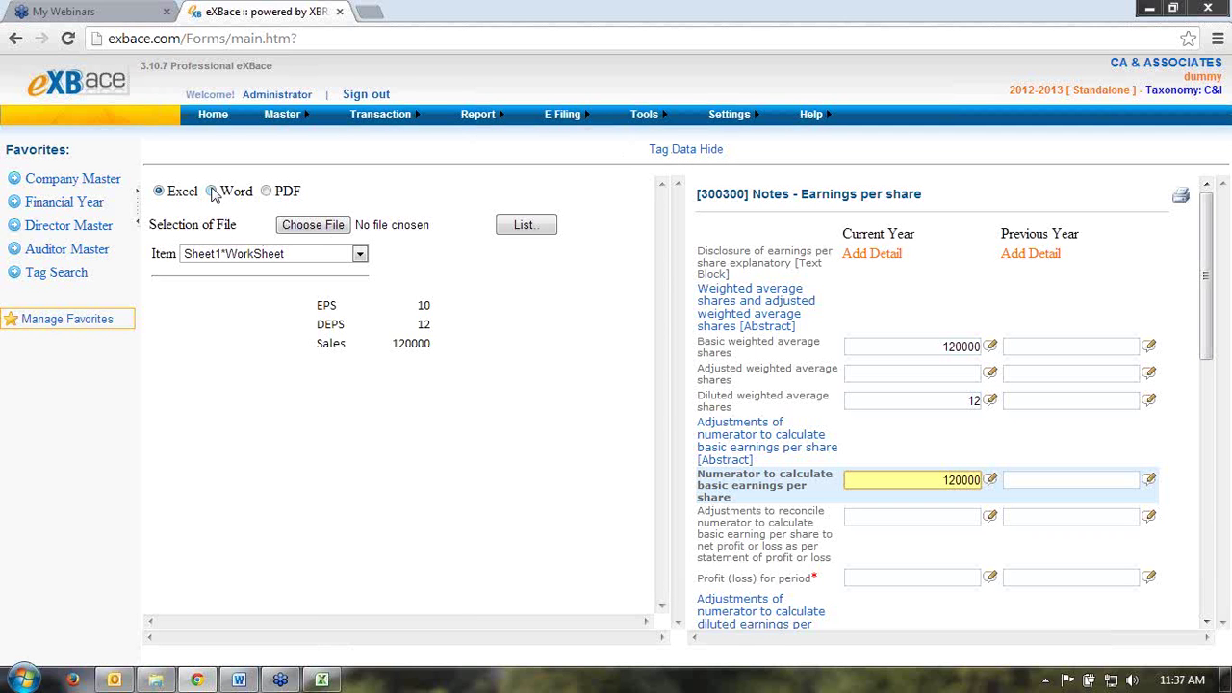
pyautogui.click(266, 191)
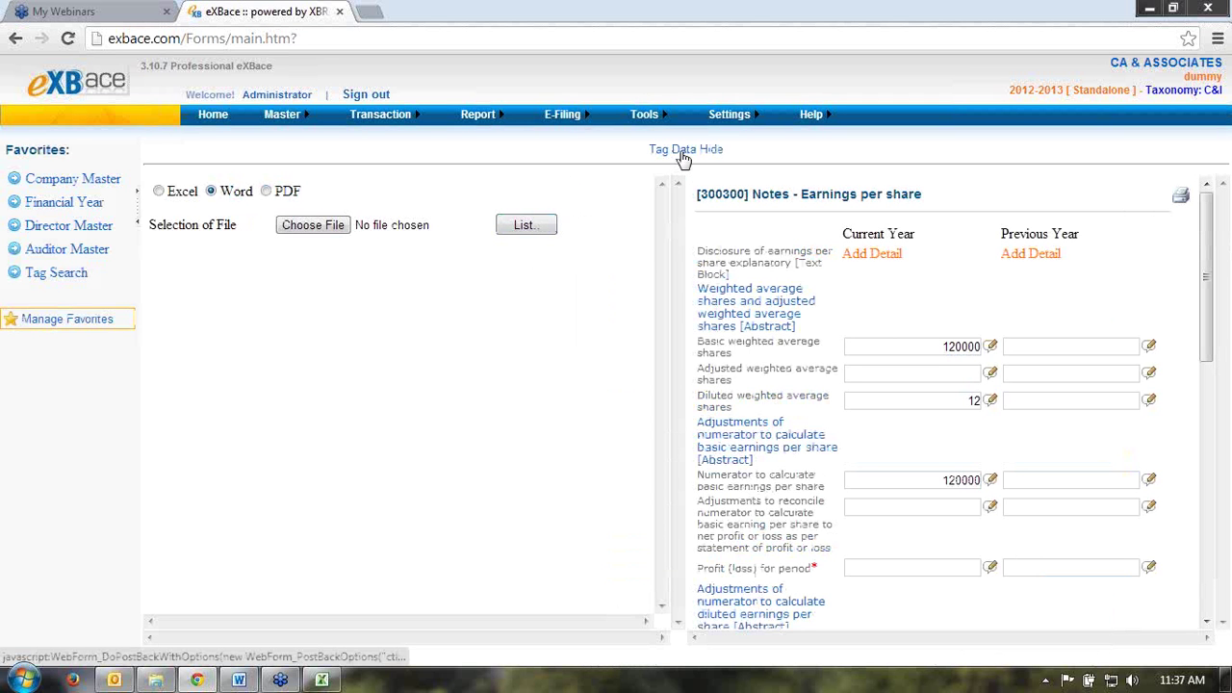
pyautogui.click(682, 154)
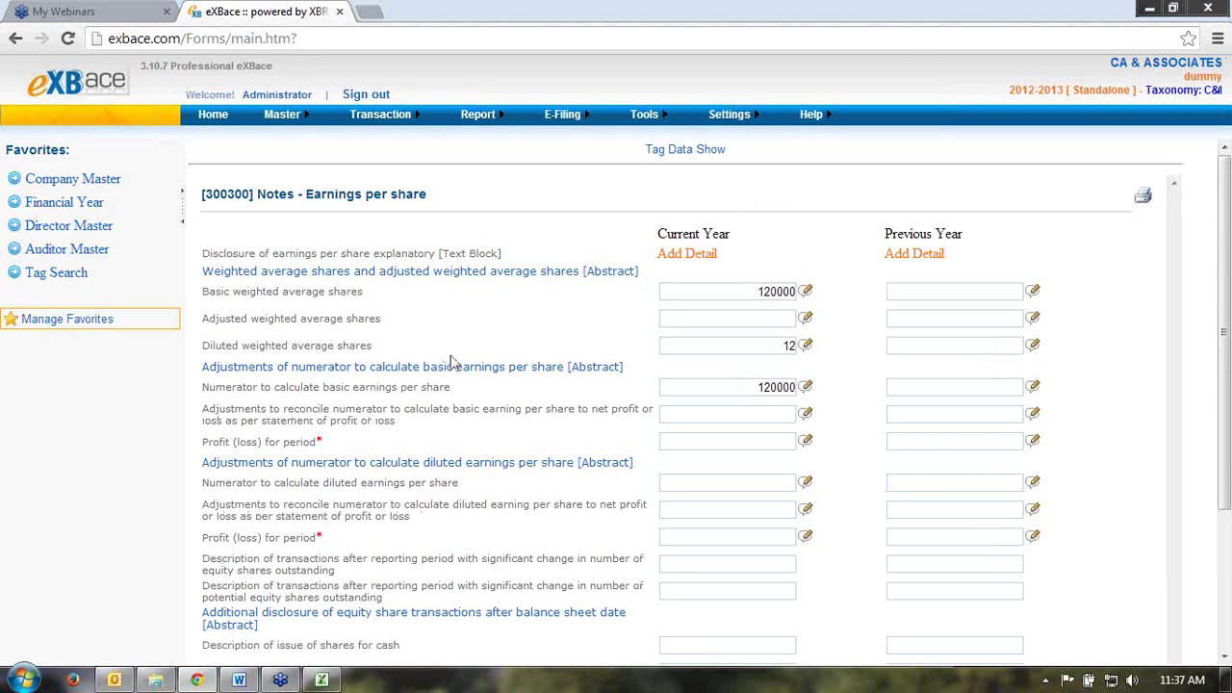
# Step: Open the Subclassification and Additional Information notes to profit and loss in separate browser tabs
pyautogui.moveTo(385, 119)
pyautogui.moveTo(397, 164)
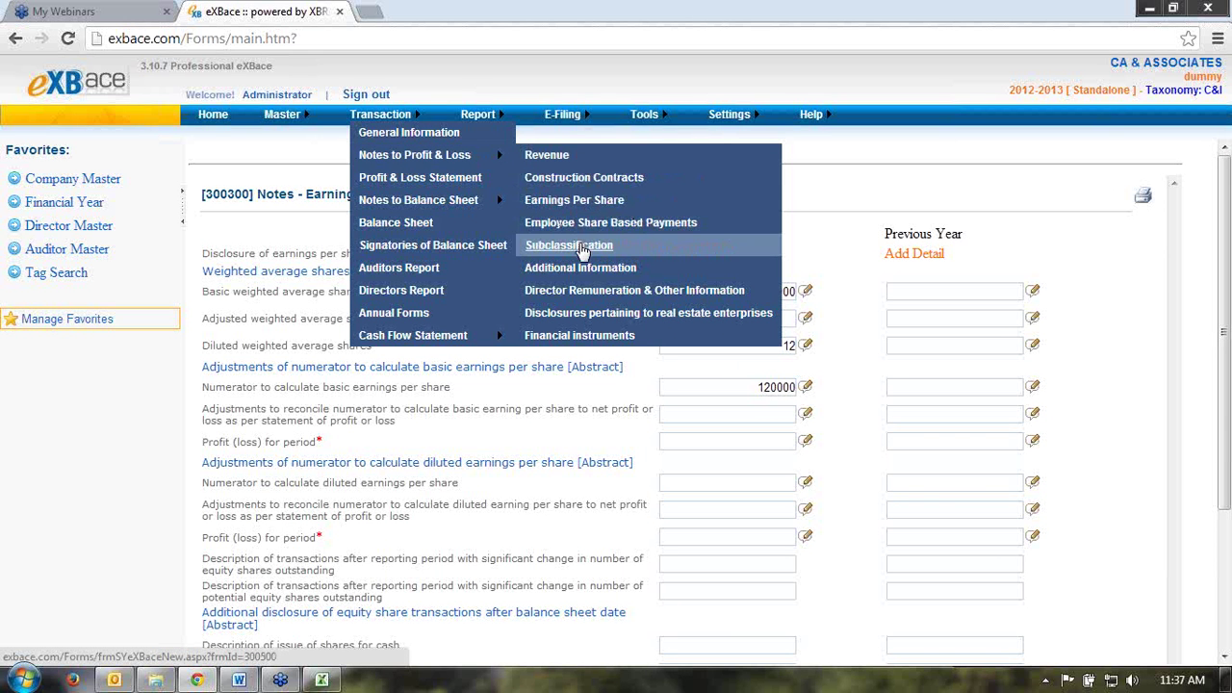
pyautogui.rightClick(564, 244)
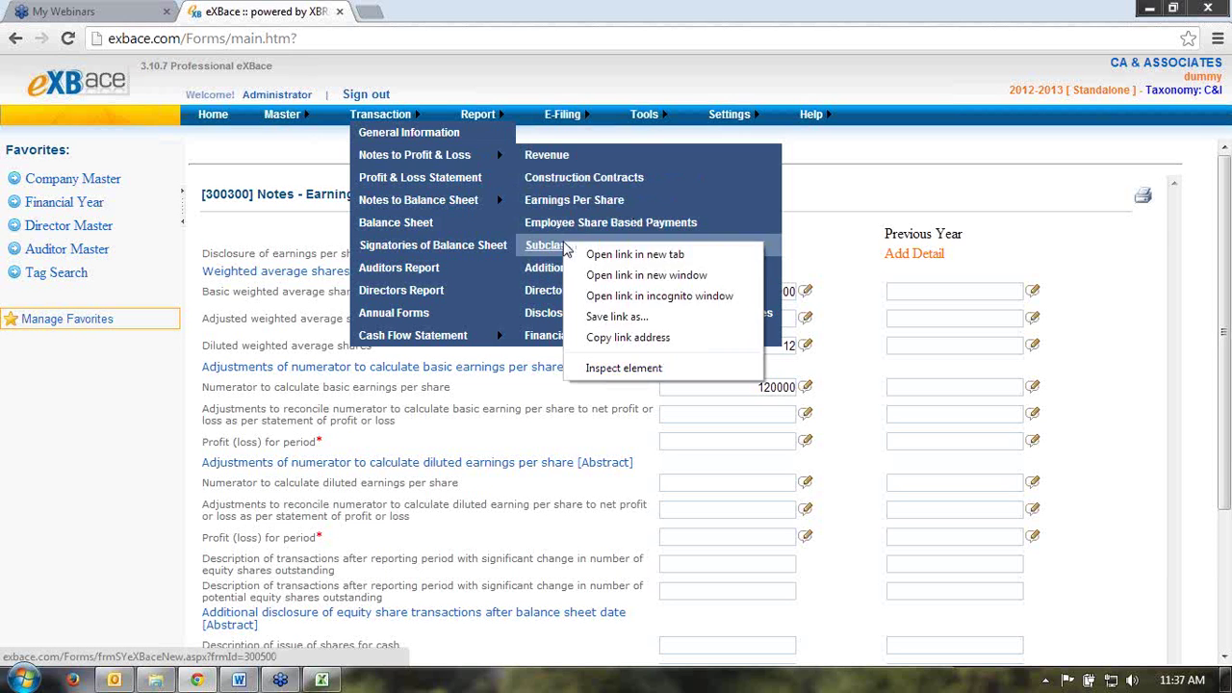
pyautogui.click(589, 253)
pyautogui.rightClick(577, 274)
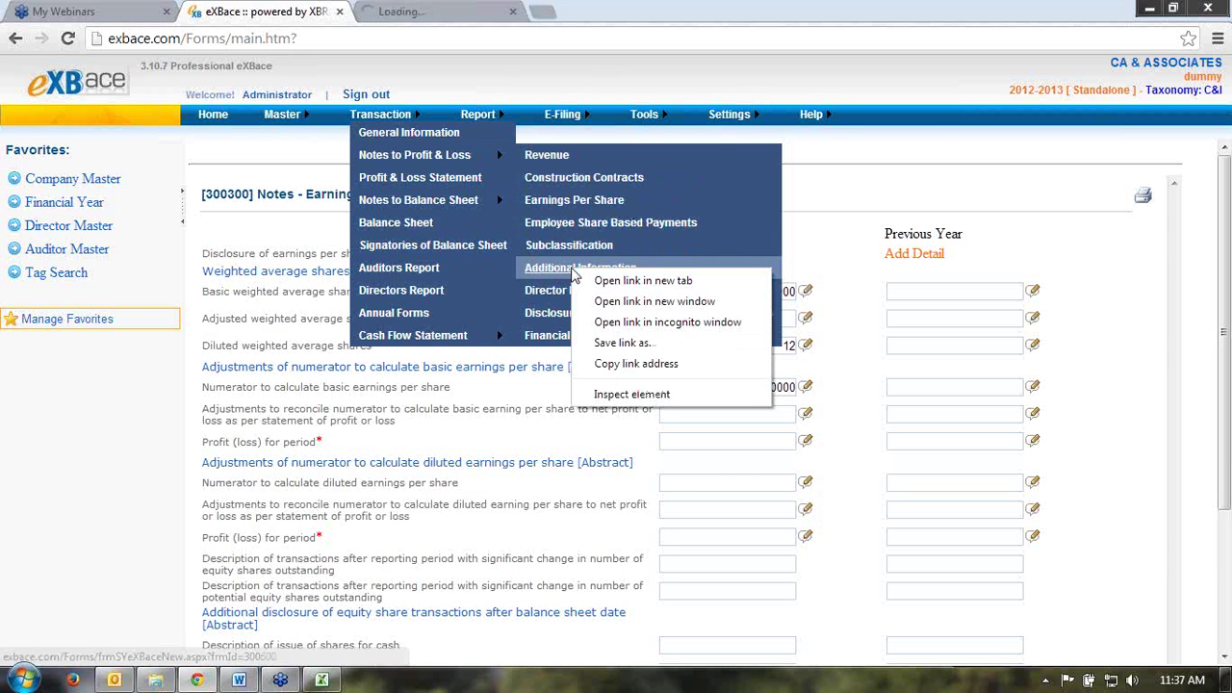
pyautogui.click(595, 281)
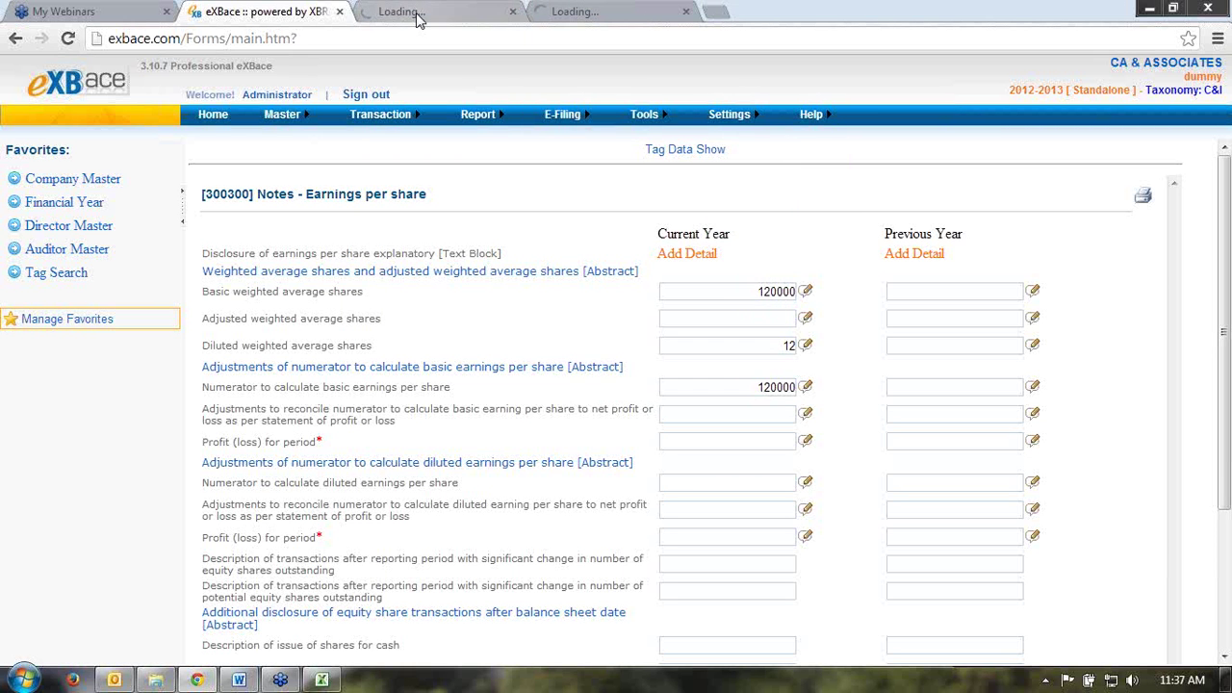
# Step: Examine the subclassification and notes on income and expenses form, from revenue down to the breakup of other expenses
pyautogui.click(413, 12)
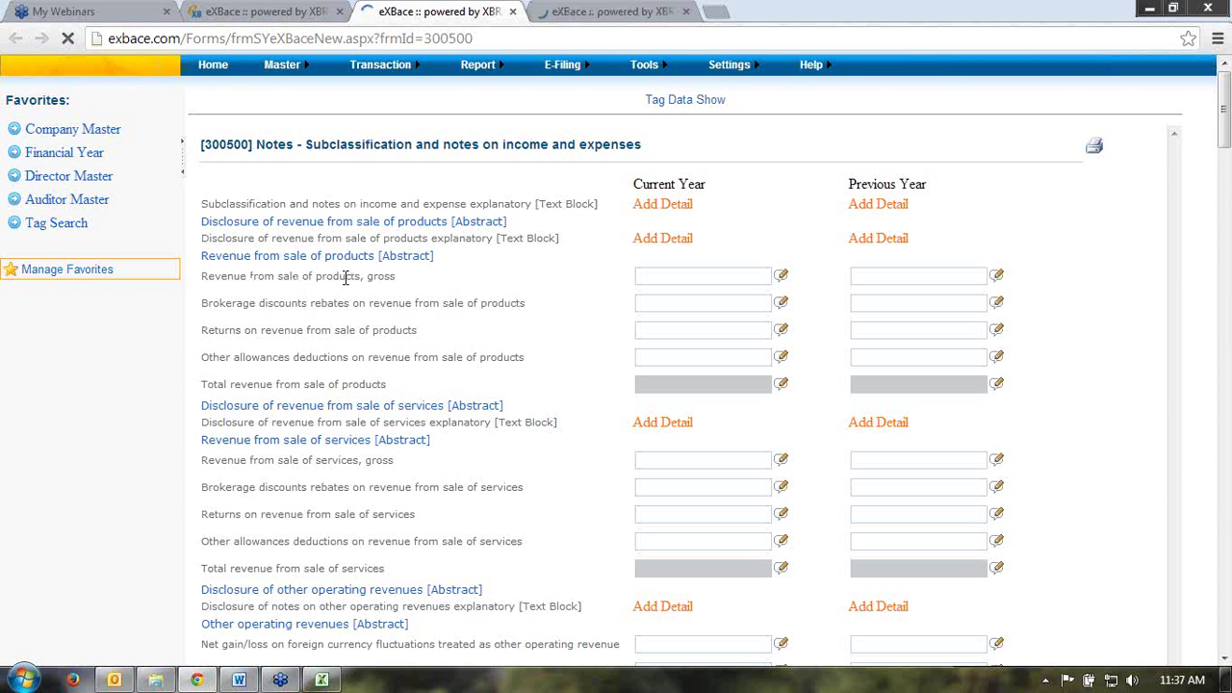
pyautogui.click(674, 281)
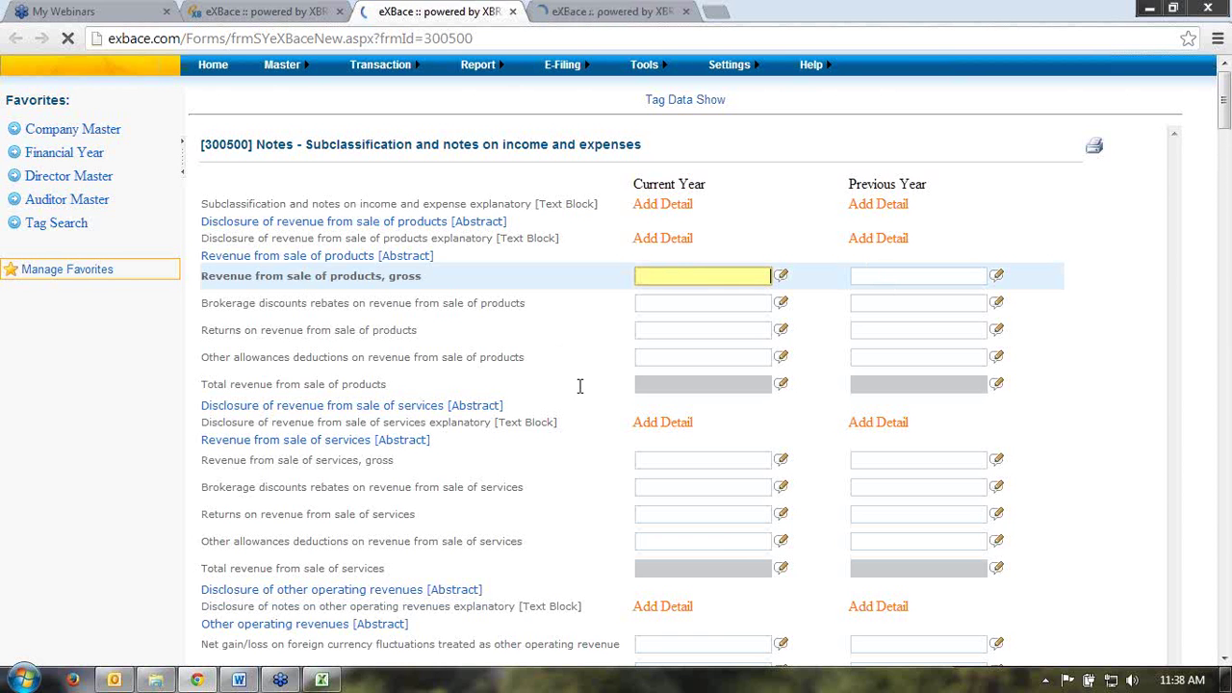
pyautogui.scroll(-7, 582, 391)
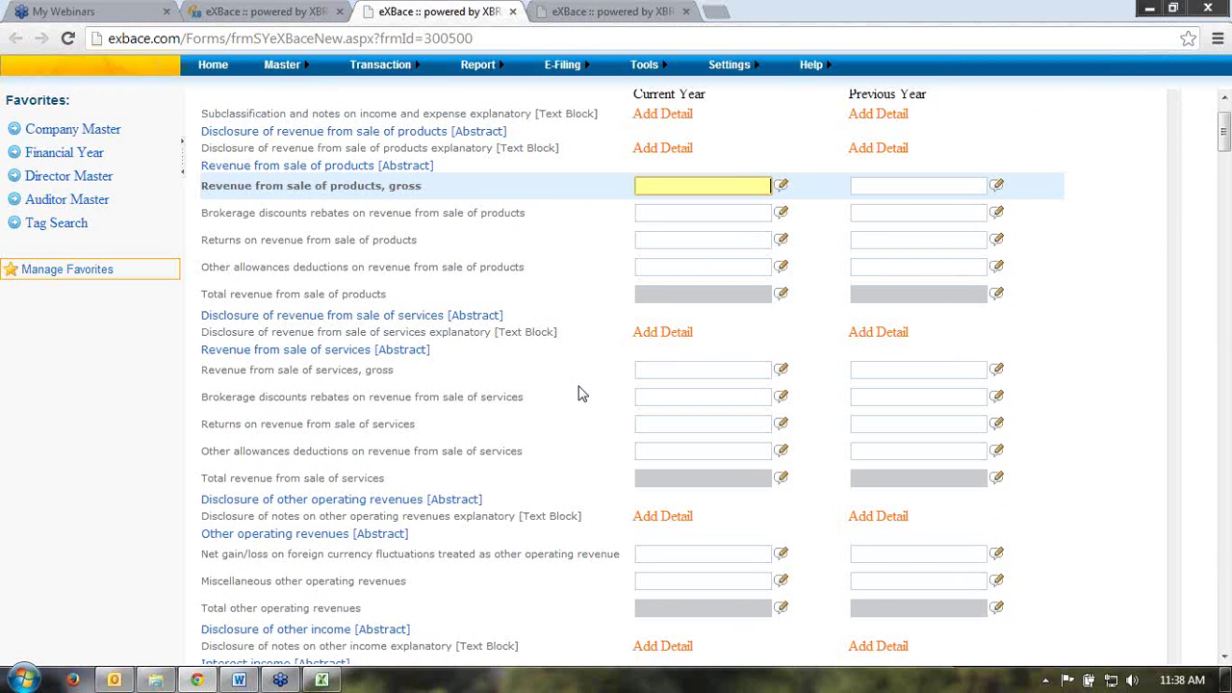
pyautogui.scroll(-6, 581, 392)
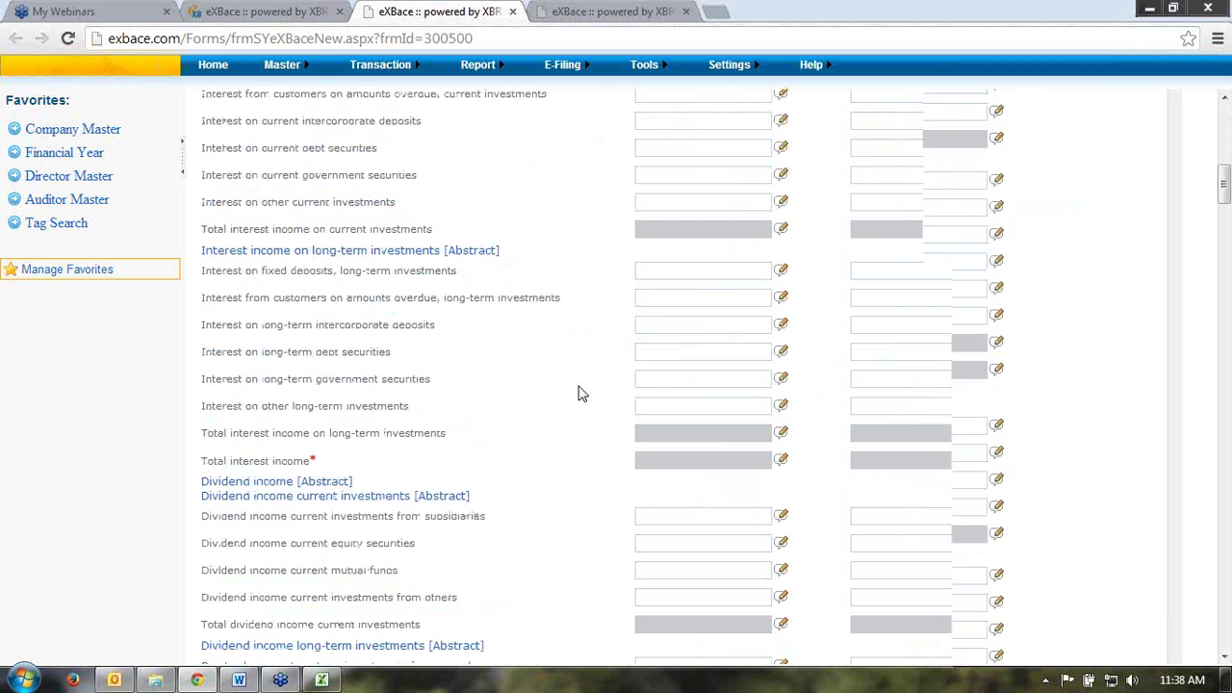
pyautogui.scroll(-3, 582, 392)
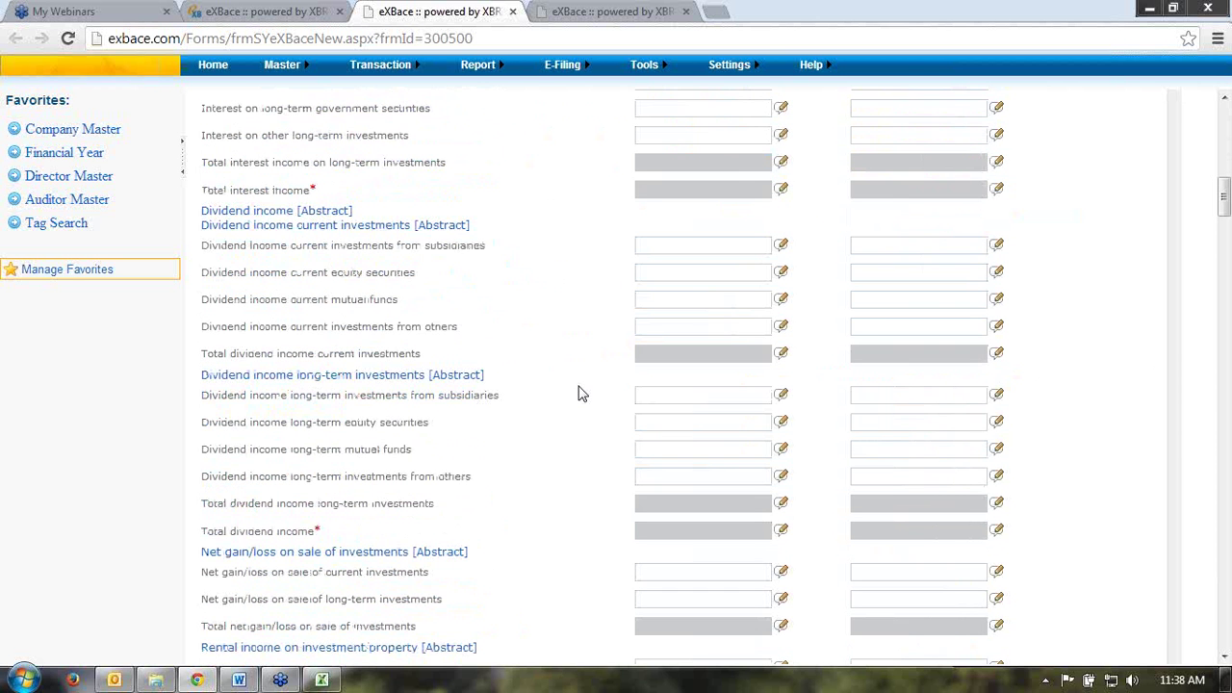
pyautogui.scroll(-10, 581, 392)
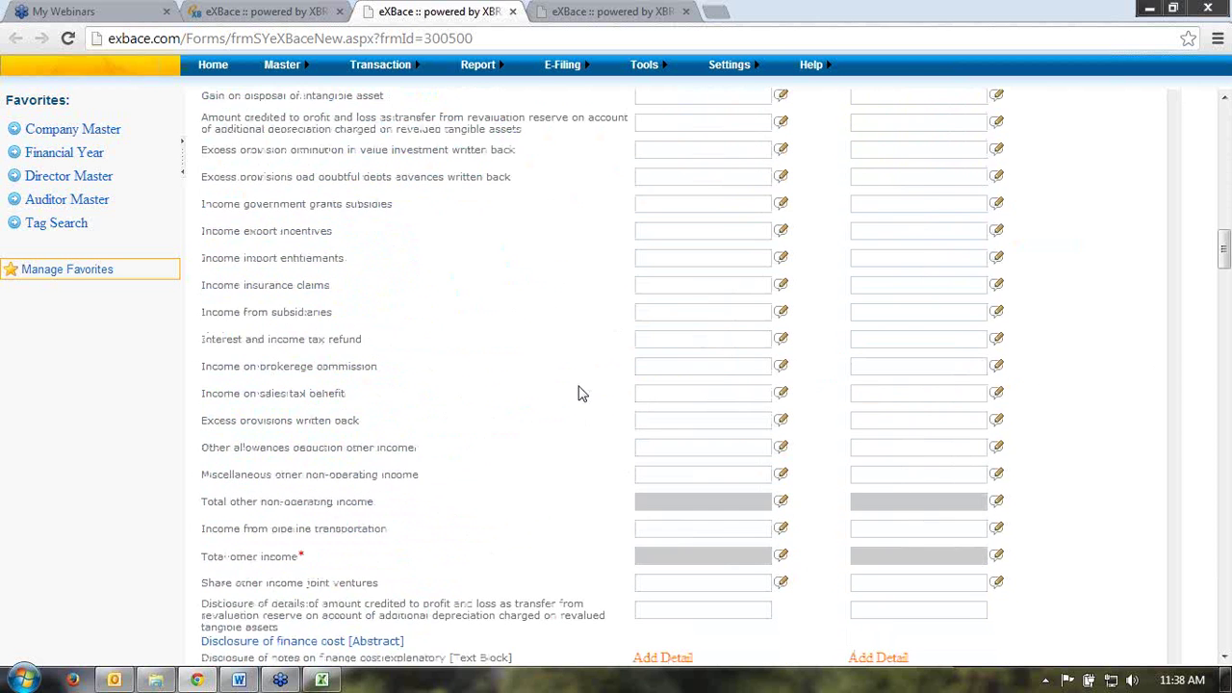
pyautogui.scroll(-6, 581, 392)
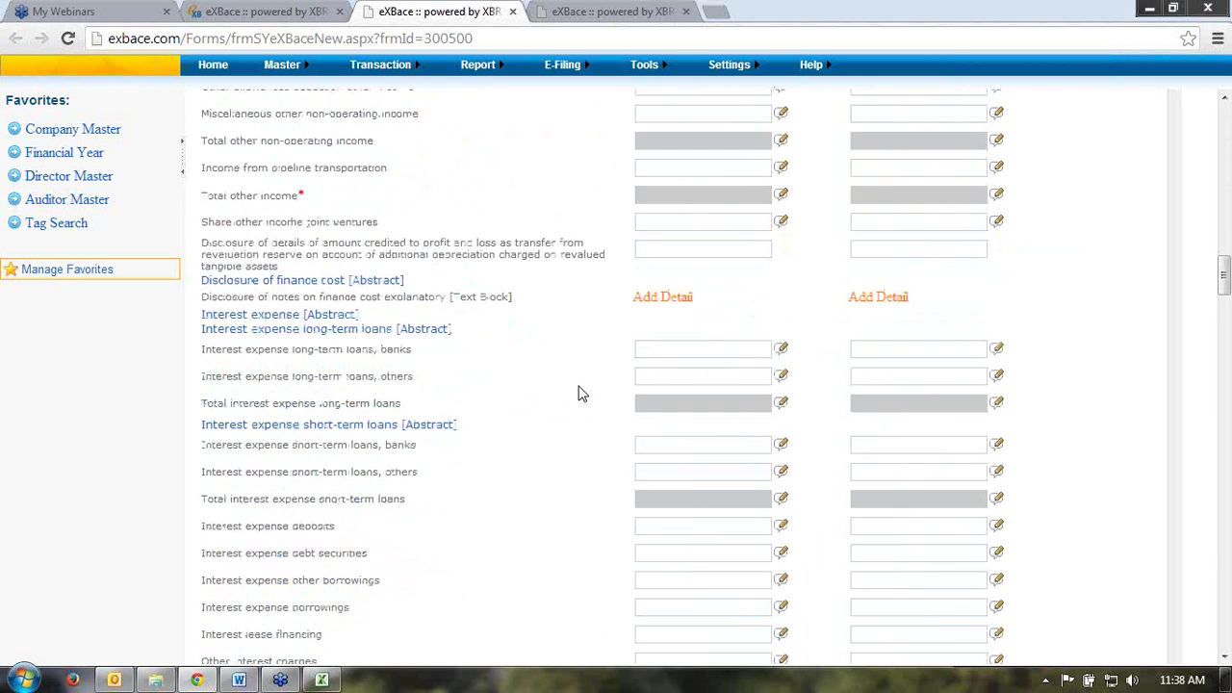
pyautogui.scroll(-7, 582, 392)
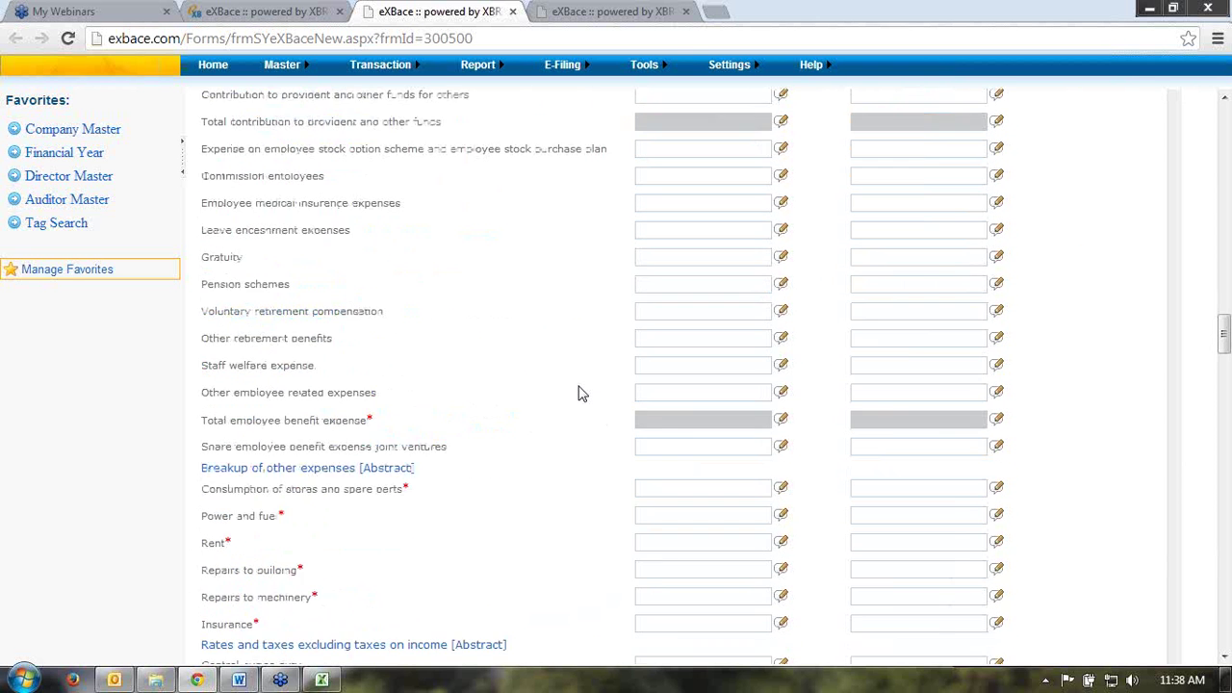
# Step: Examine the additional information statement of profit and loss form from its title to its last entries
pyautogui.click(279, 12)
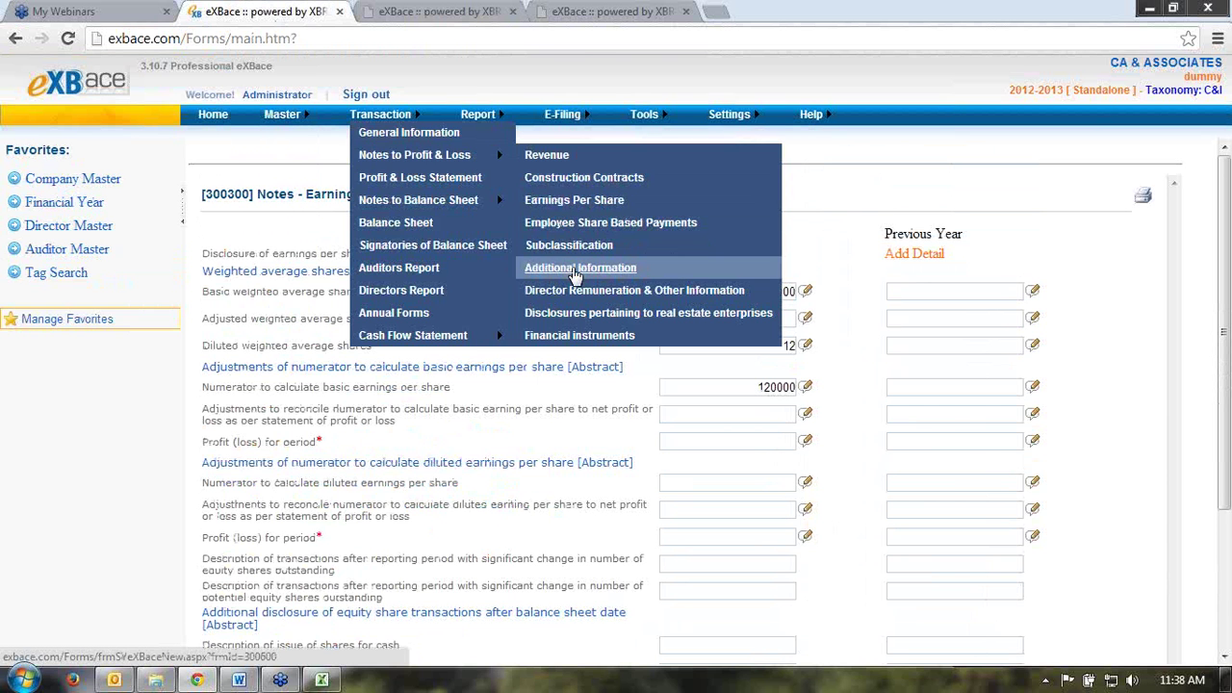
pyautogui.click(576, 271)
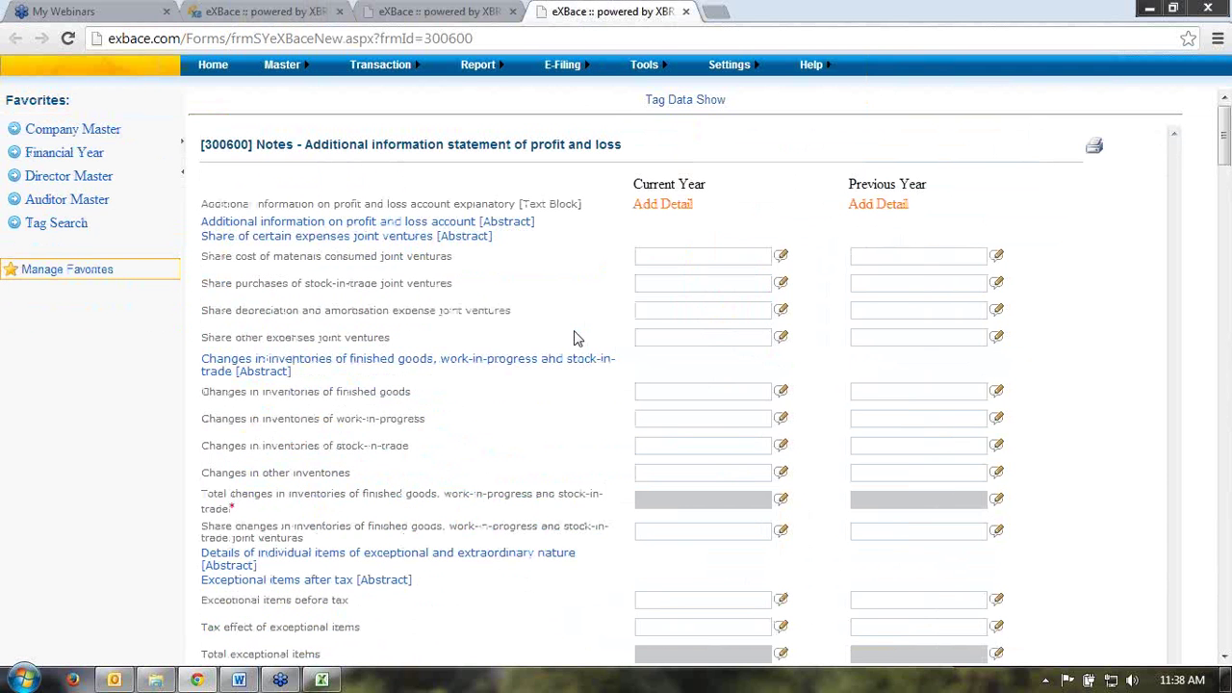
pyautogui.moveTo(304, 145); pyautogui.dragTo(616, 187)
pyautogui.click(604, 313)
pyautogui.scroll(-10, 605, 313)
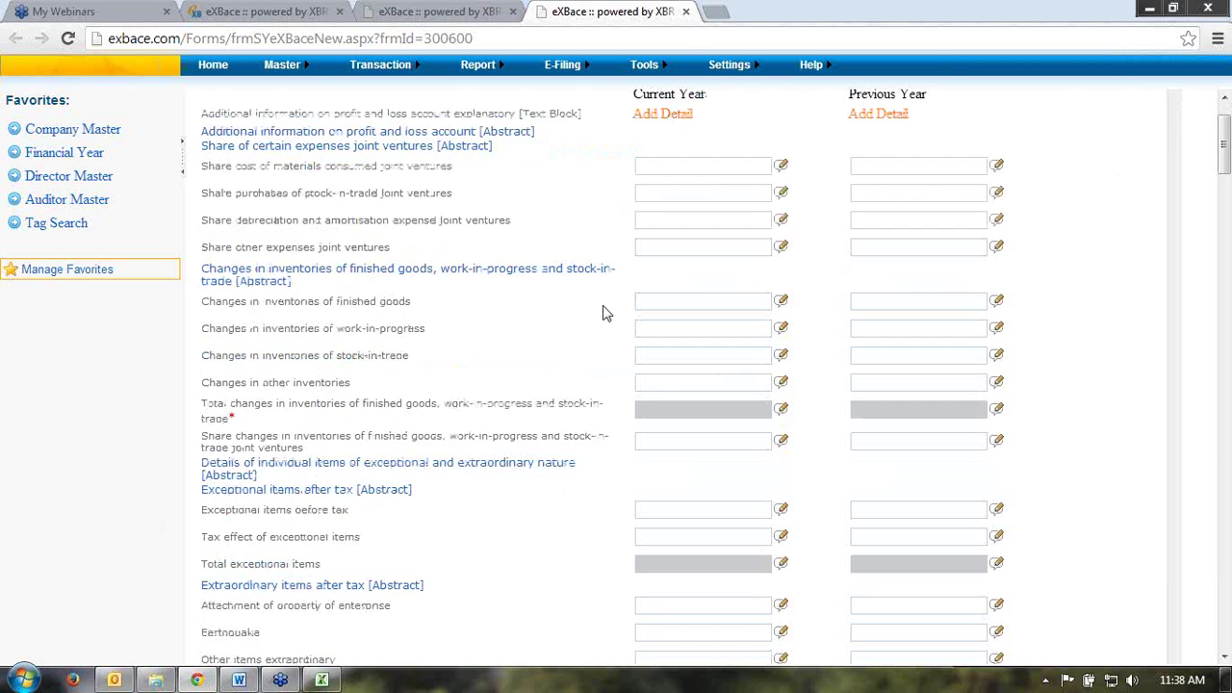
pyautogui.scroll(-10, 605, 312)
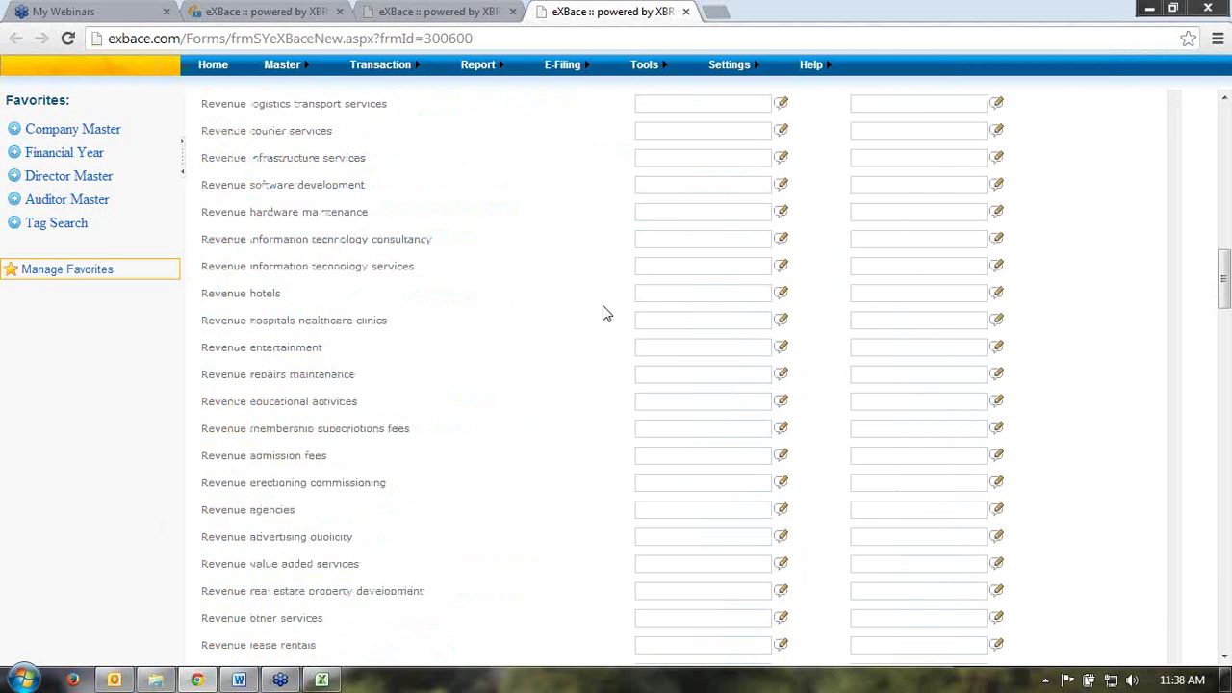
pyautogui.scroll(-10, 605, 313)
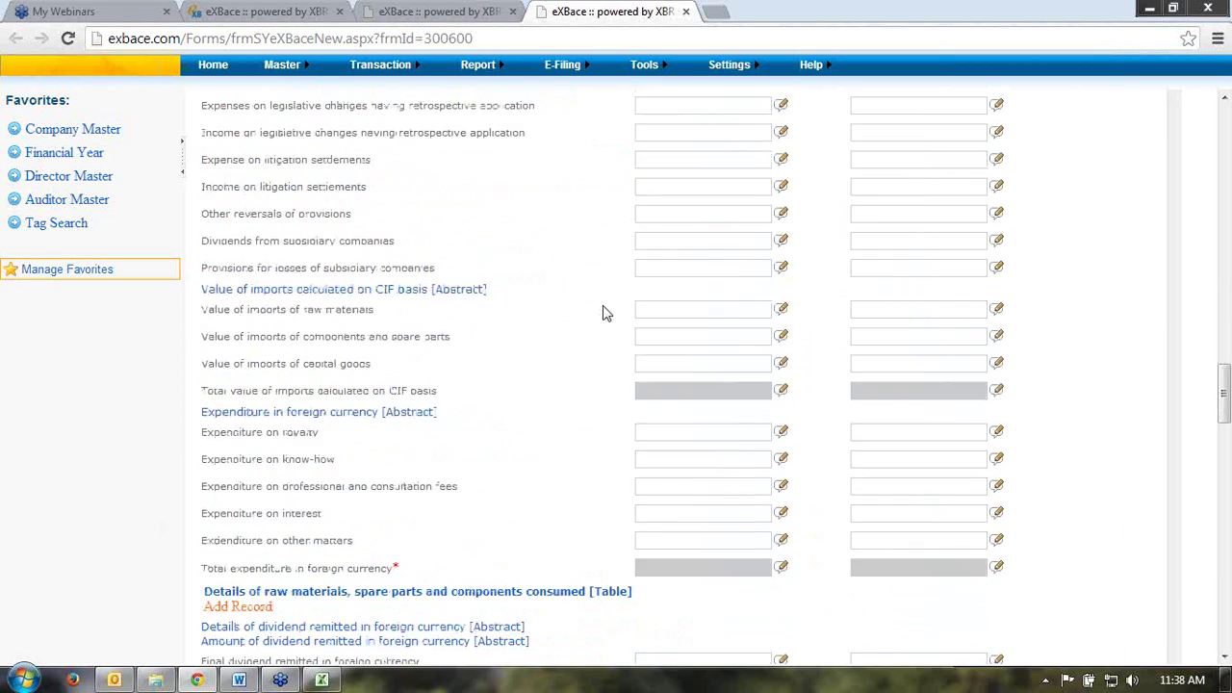
pyautogui.scroll(-10, 604, 313)
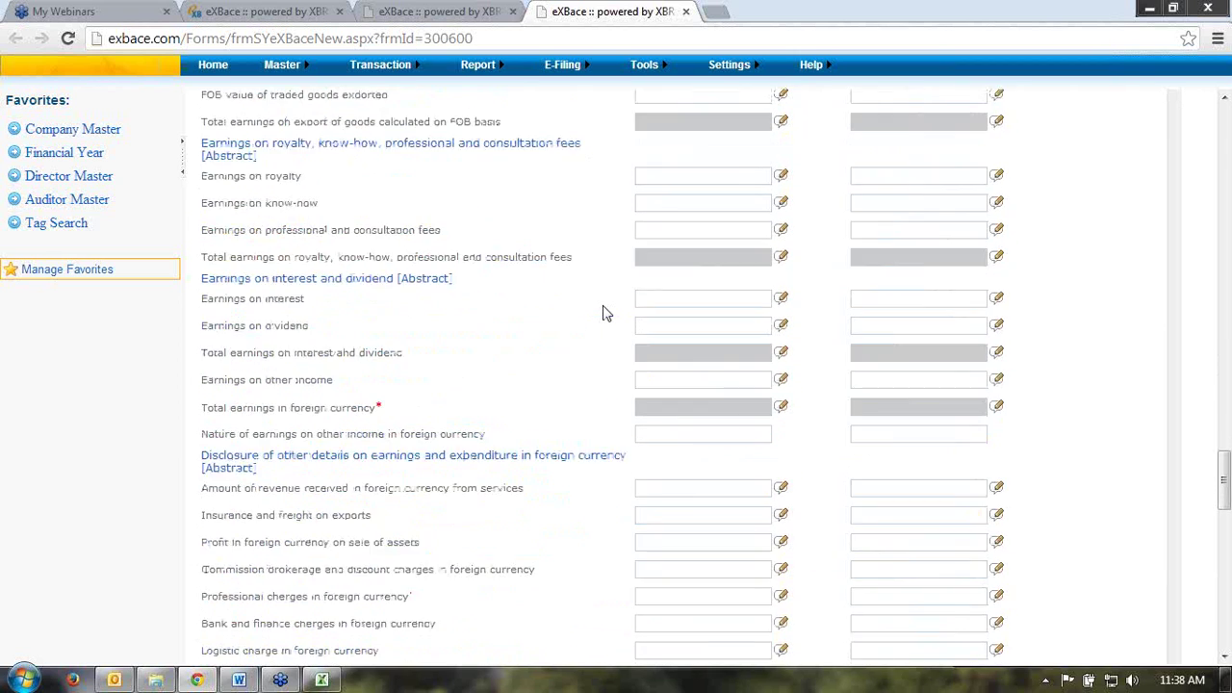
pyautogui.scroll(-8, 605, 308)
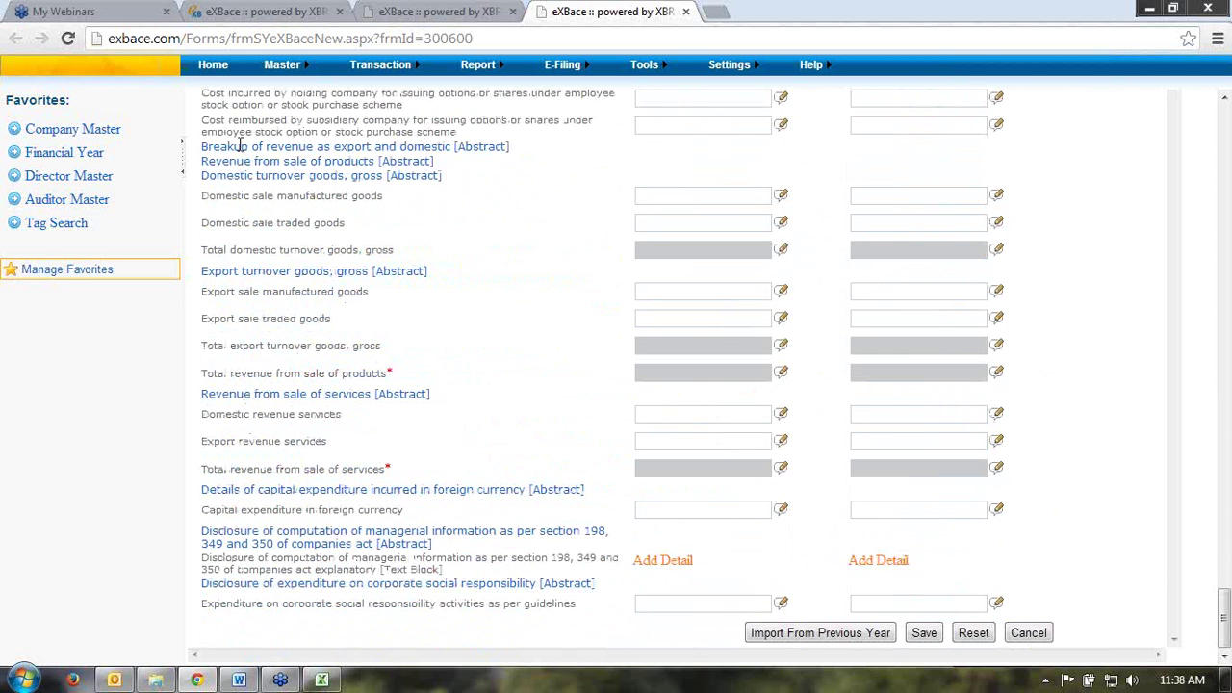
# Step: Examine the breakup of revenue as export and domestic, covering sales of manufactured and traded goods, services revenue and the mandatory totals
pyautogui.moveTo(220, 155); pyautogui.dragTo(450, 145)
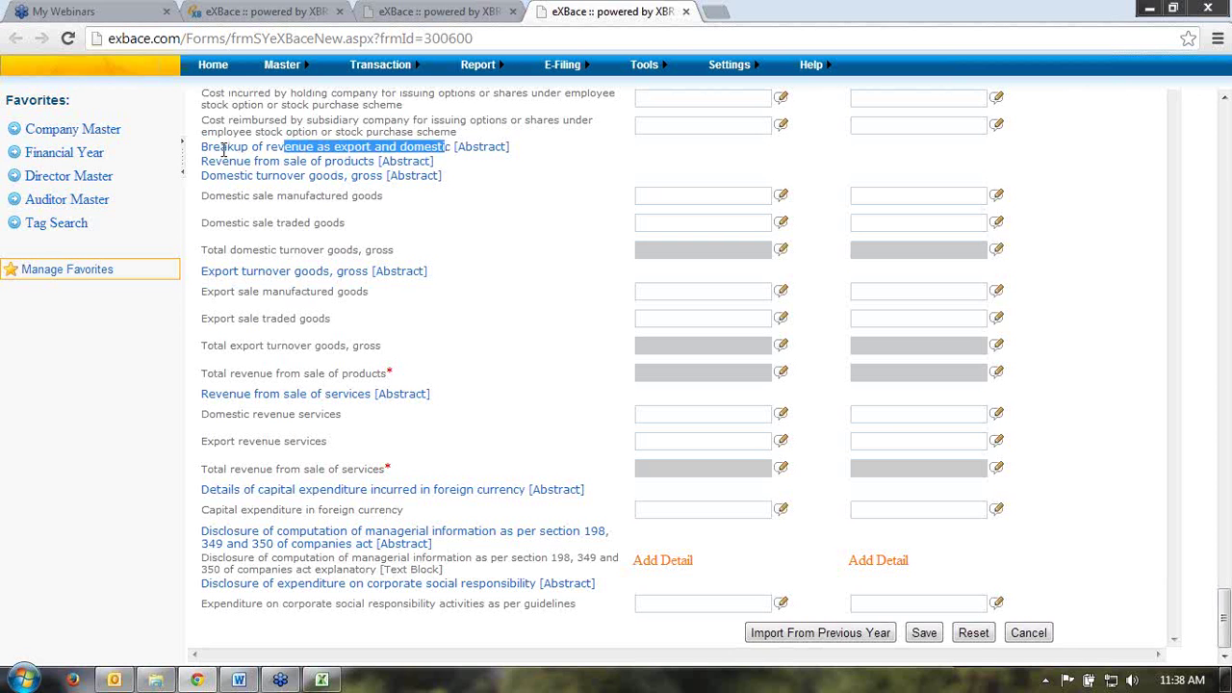
pyautogui.moveTo(203, 147); pyautogui.dragTo(450, 147)
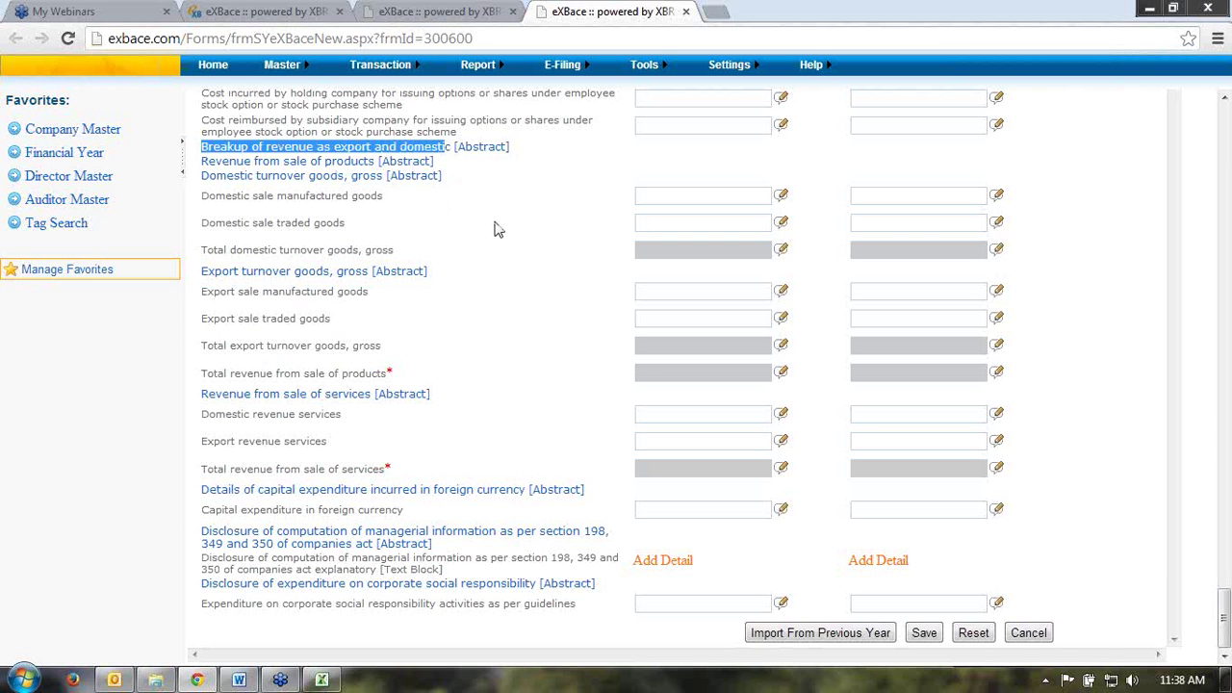
pyautogui.moveTo(216, 196); pyautogui.dragTo(293, 196)
pyautogui.click(657, 195)
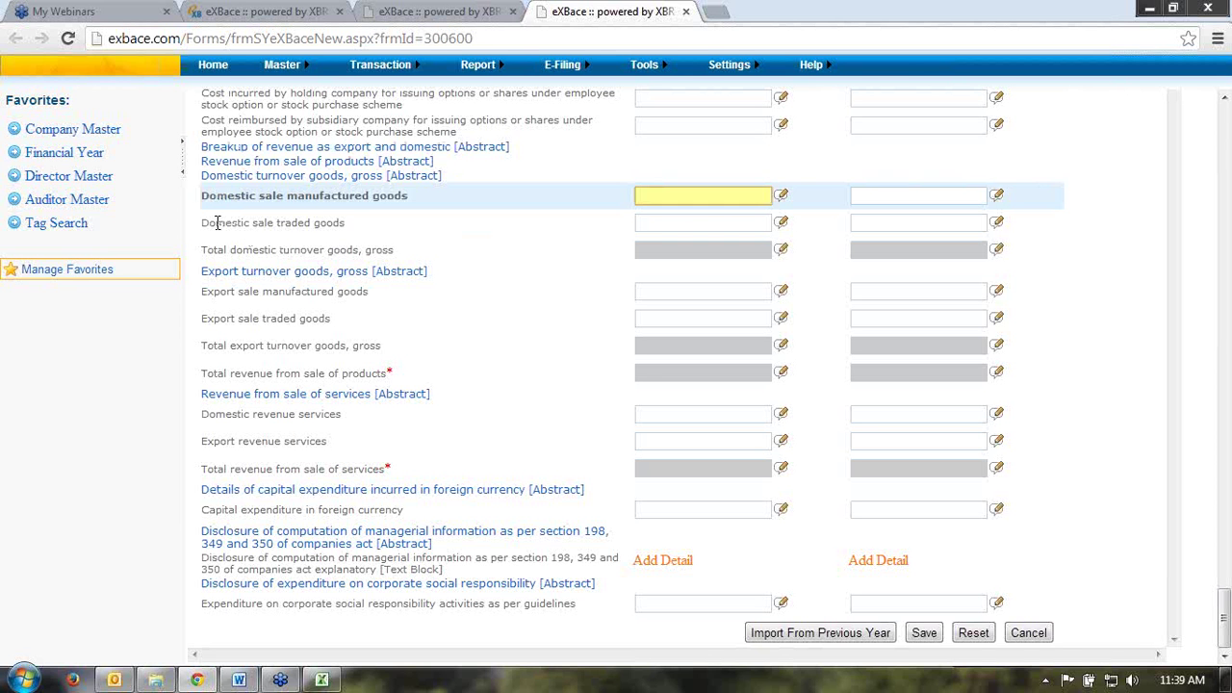
pyautogui.moveTo(217, 223); pyautogui.dragTo(263, 223)
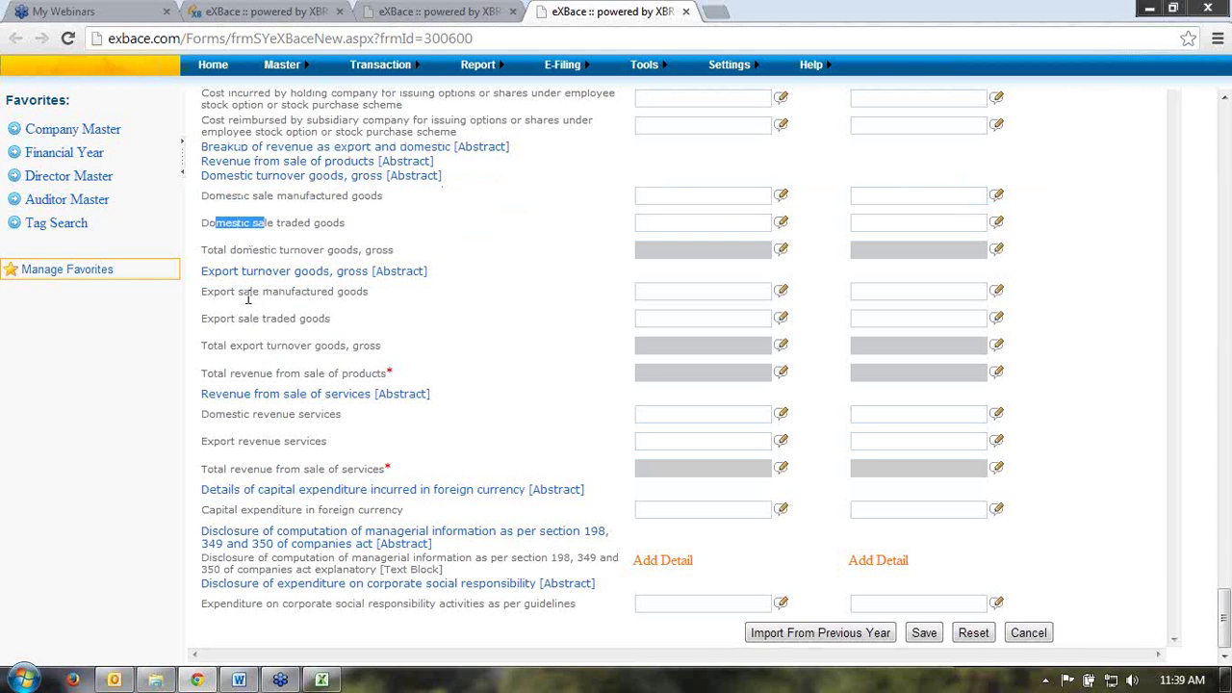
pyautogui.moveTo(239, 292); pyautogui.dragTo(286, 320)
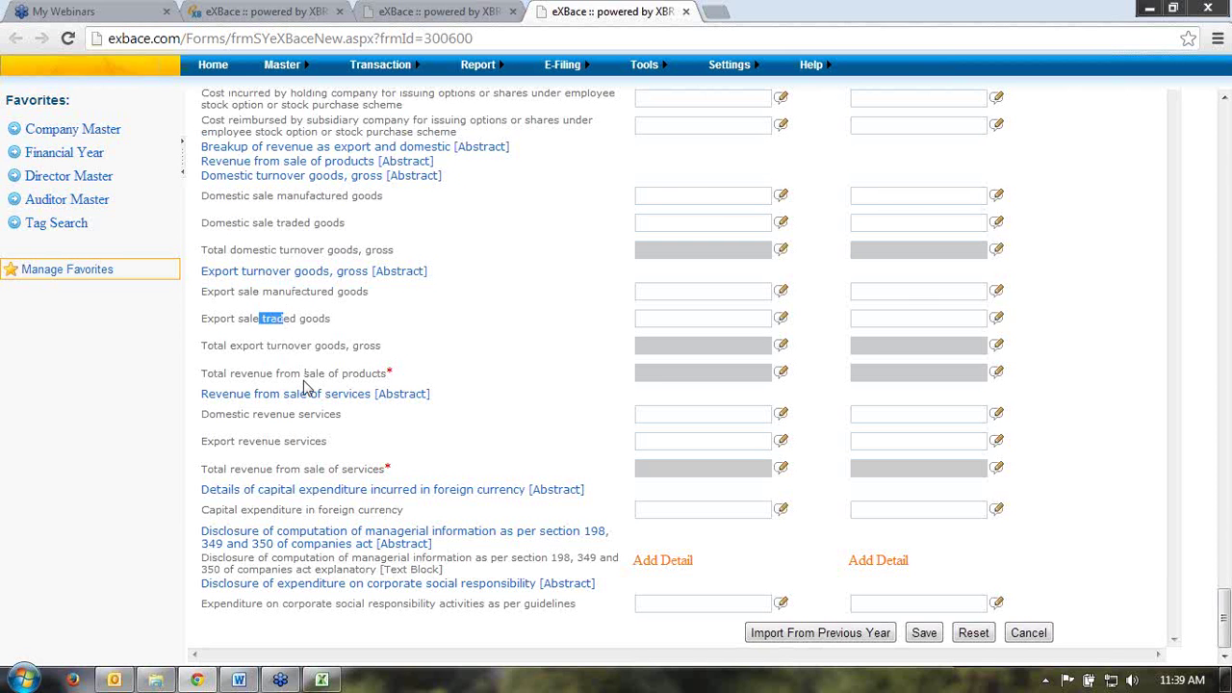
pyautogui.moveTo(232, 415); pyautogui.dragTo(323, 414)
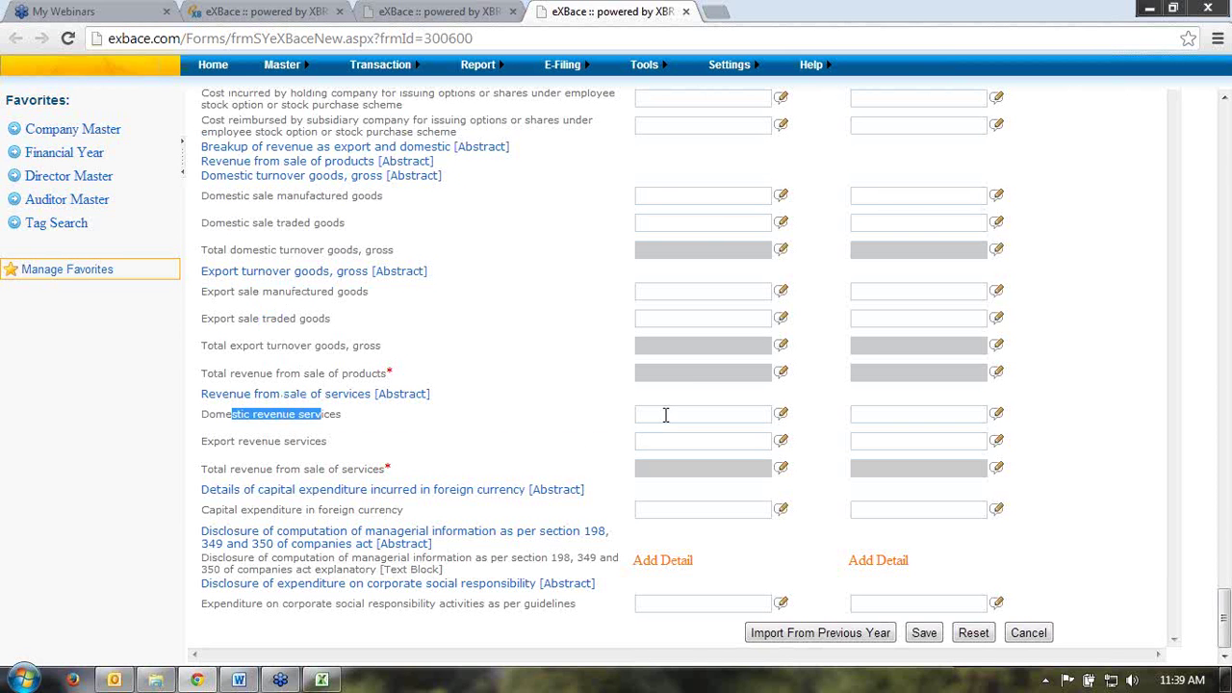
pyautogui.click(665, 415)
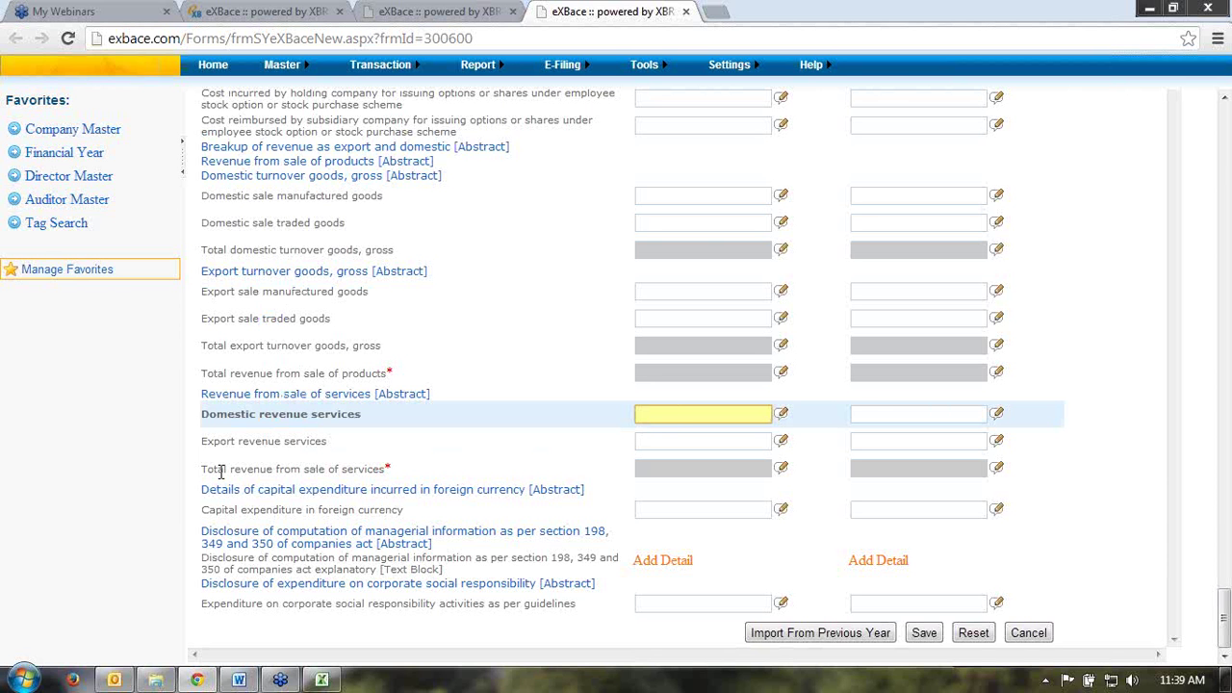
pyautogui.moveTo(208, 470); pyautogui.dragTo(630, 487)
pyautogui.click(661, 468)
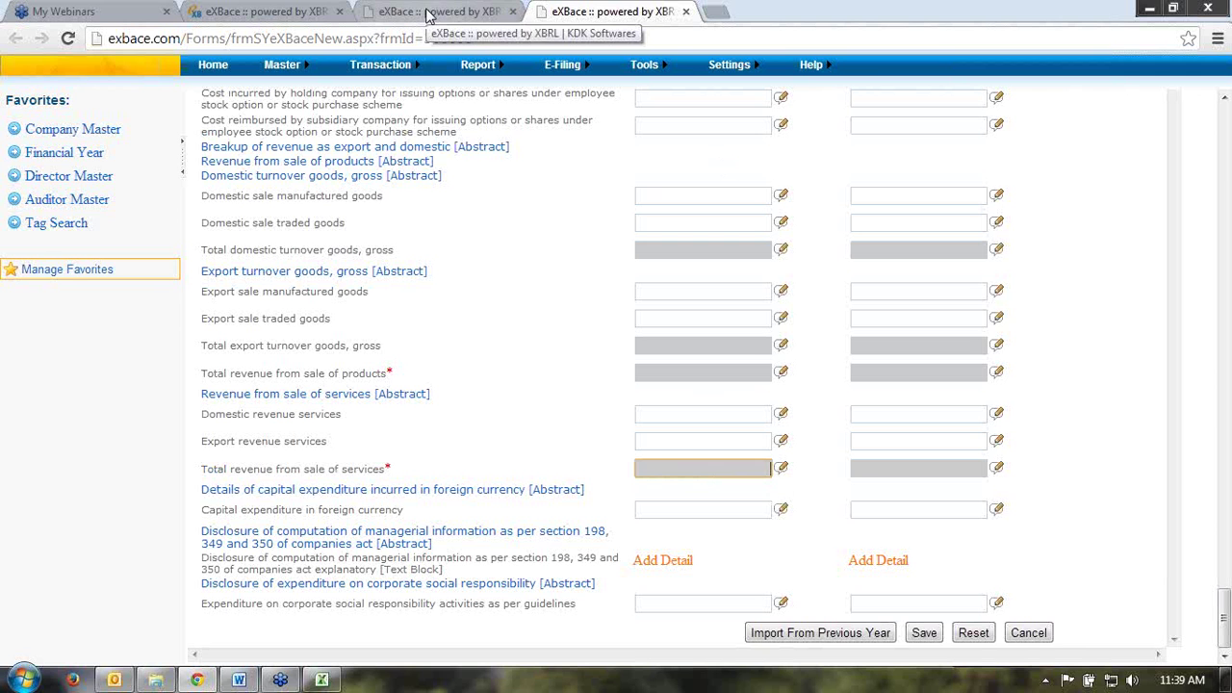
pyautogui.click(511, 313)
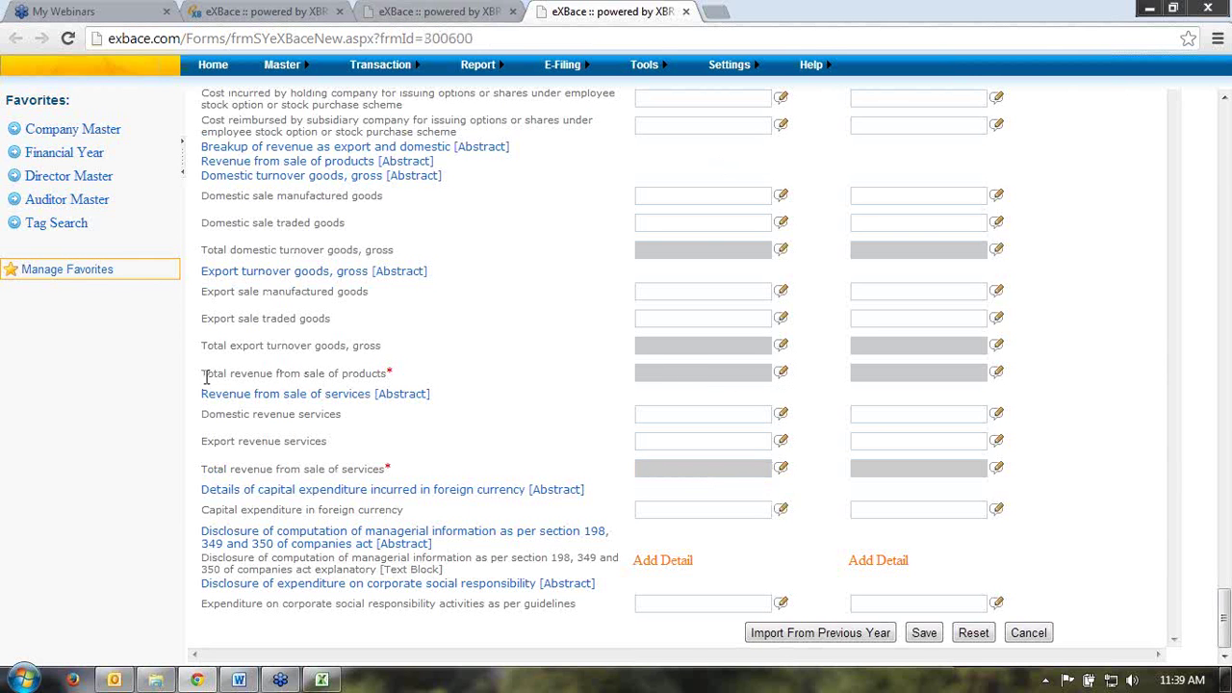
pyautogui.moveTo(206, 373); pyautogui.dragTo(399, 374)
pyautogui.click(673, 372)
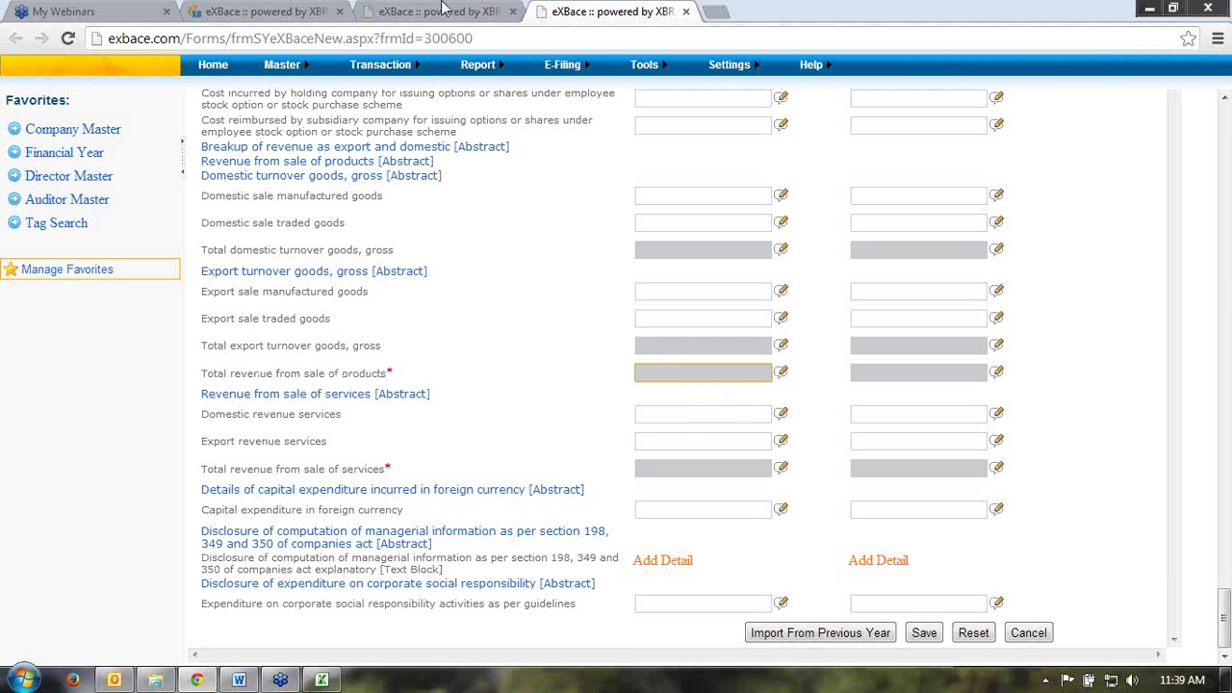
# Step: Open the Director Remuneration & Other Information notes to profit and loss in a separate browser tab
pyautogui.click(266, 21)
pyautogui.moveTo(380, 113)
pyautogui.moveTo(423, 155)
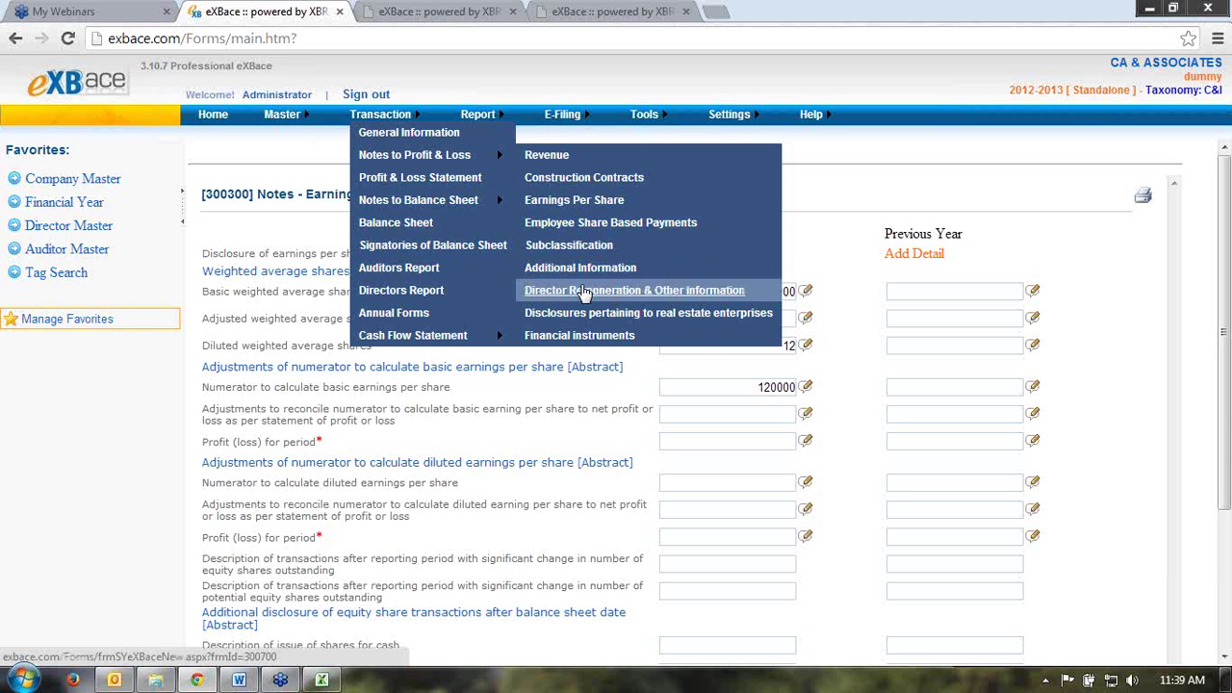
pyautogui.rightClick(584, 293)
pyautogui.click(601, 300)
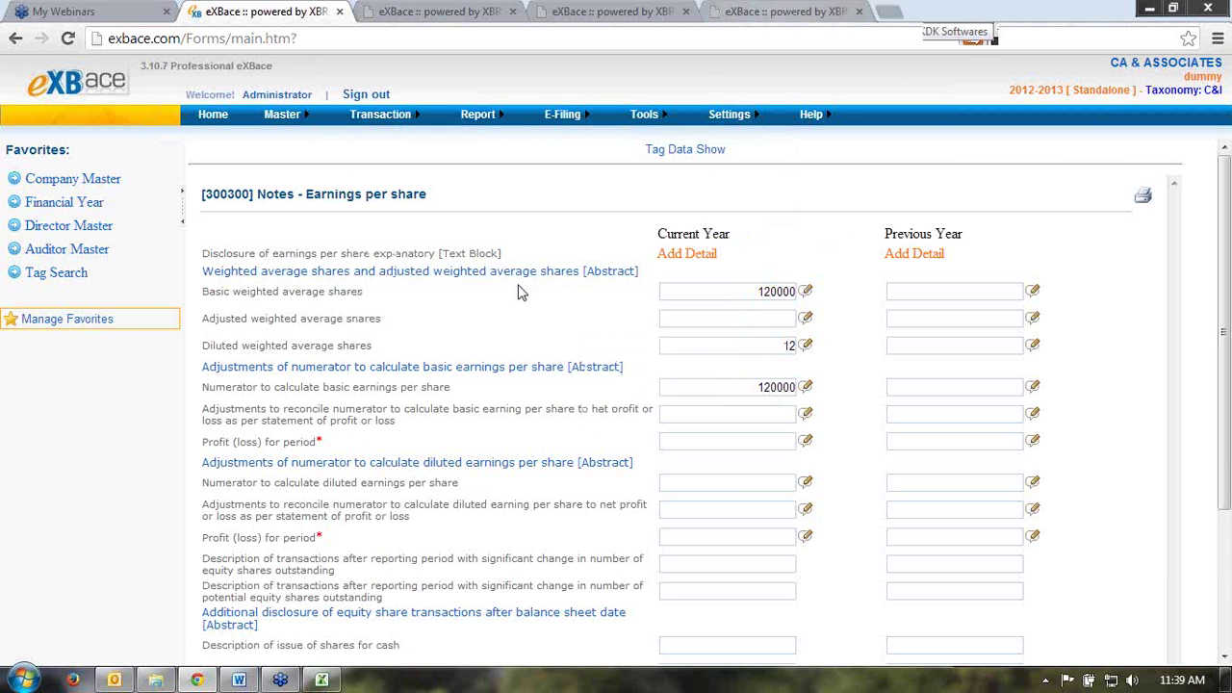
pyautogui.click(779, 12)
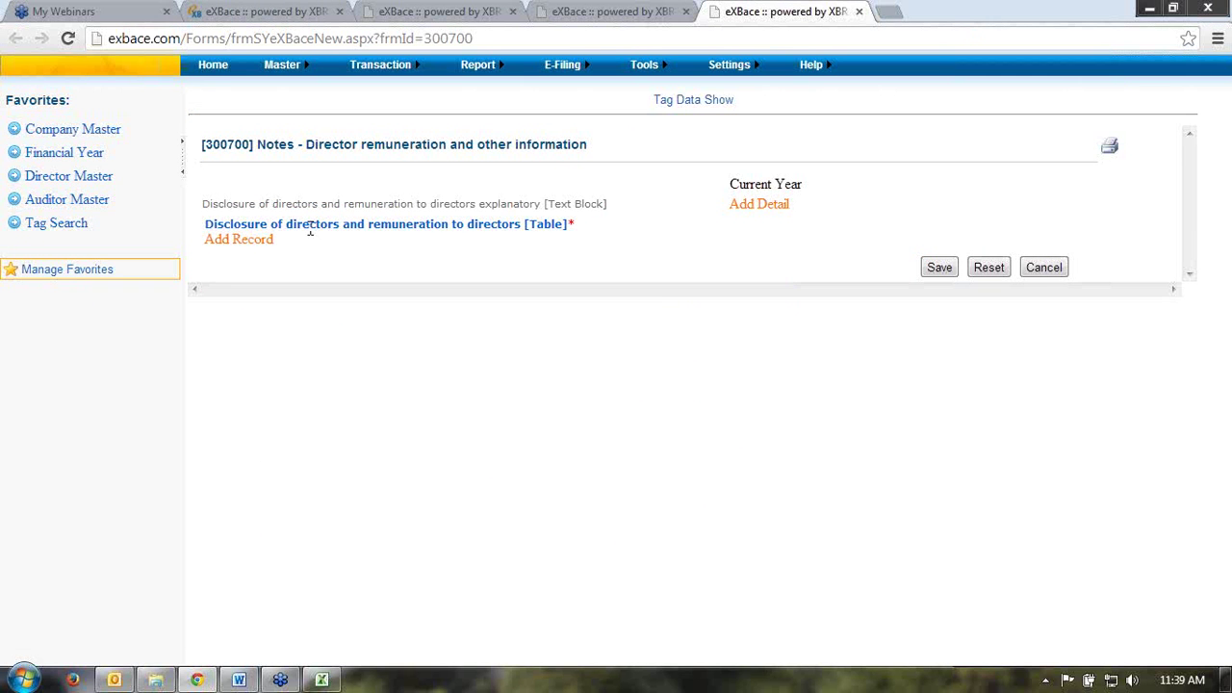
# Step: Add a current-year record to the directors' remuneration table and choose the first listed director's identification number
pyautogui.click(245, 239)
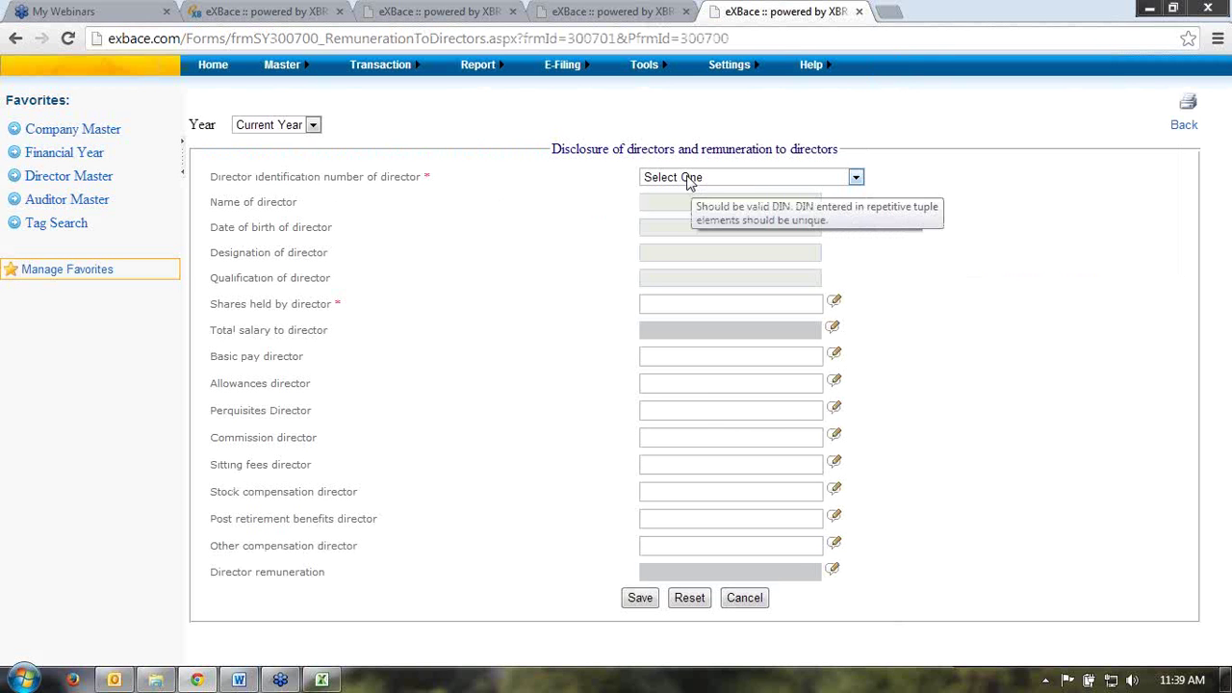
pyautogui.click(689, 179)
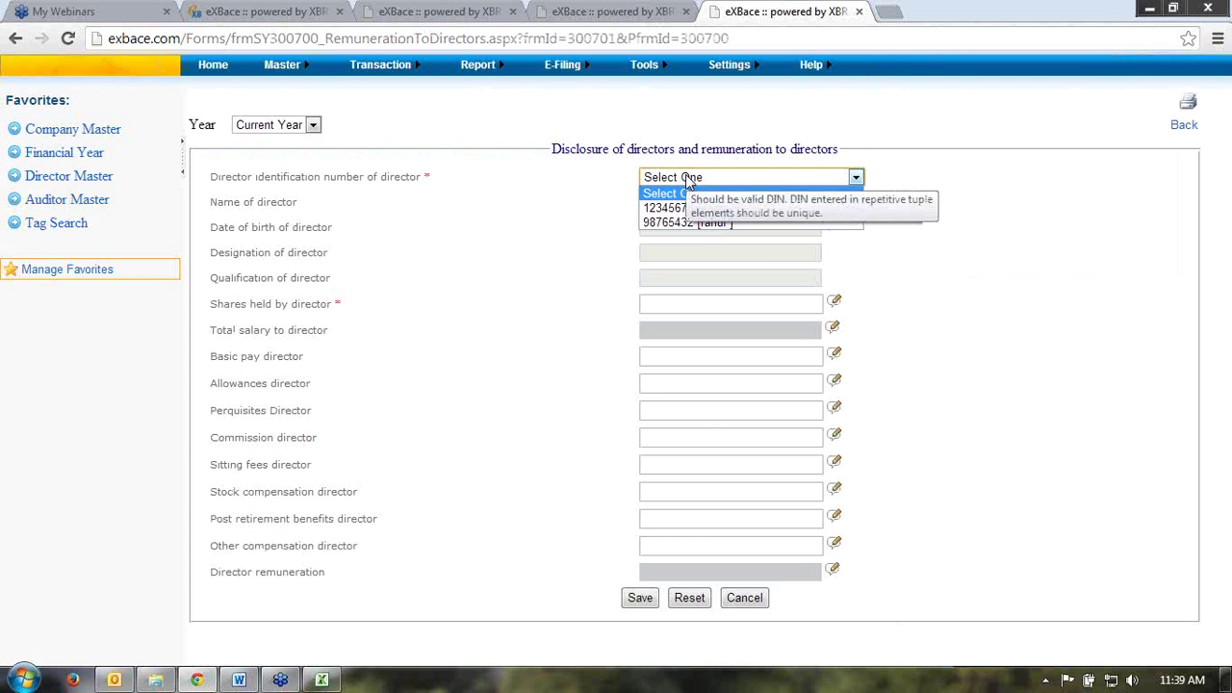
pyautogui.moveTo(294, 92)
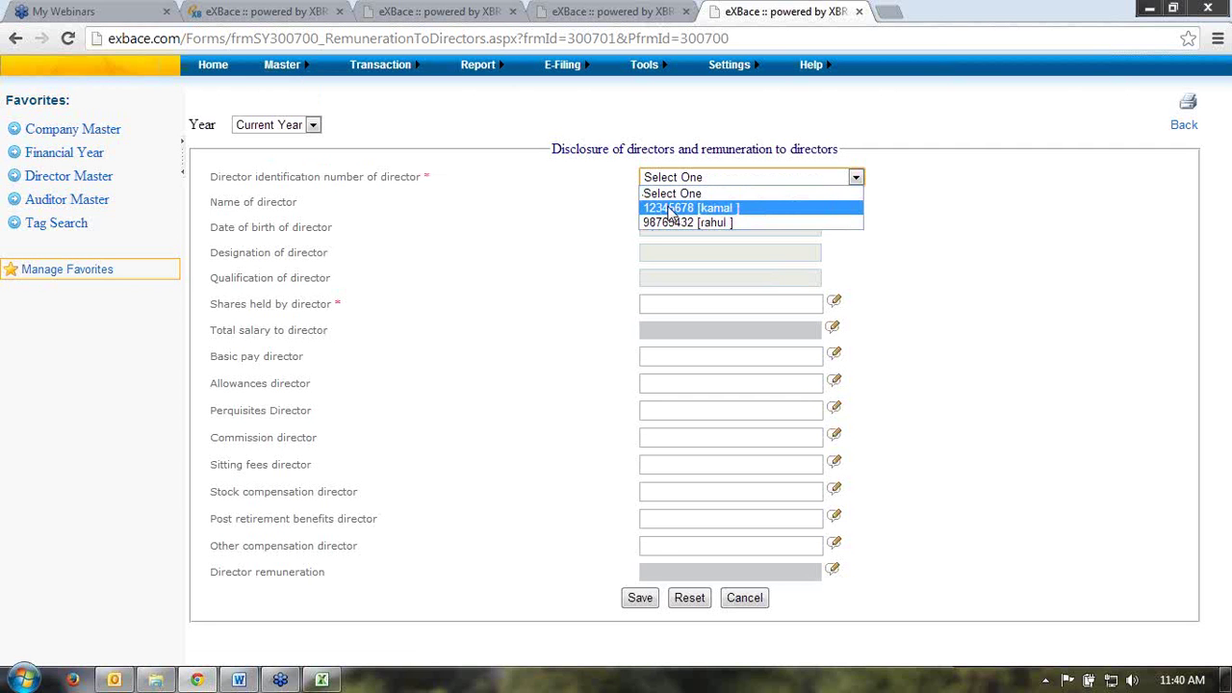
pyautogui.click(671, 210)
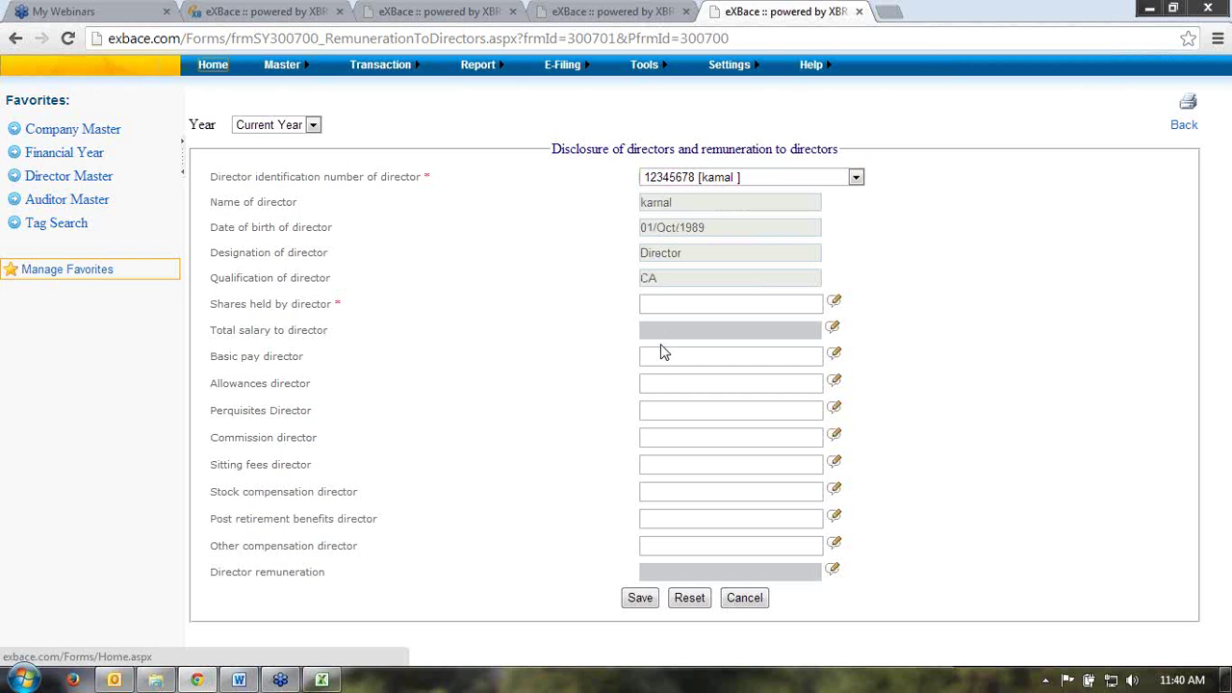
# Step: Set the shares held by the director to 40 and the basic pay to 0, and save the remuneration record
pyautogui.click(667, 304)
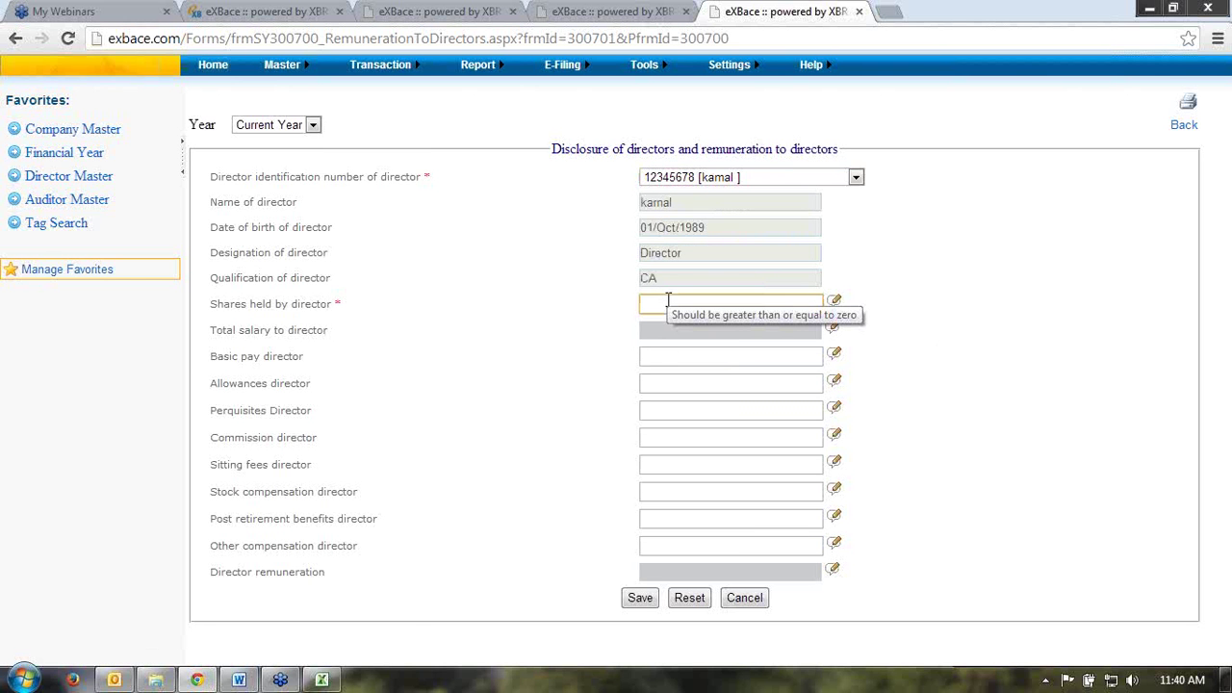
pyautogui.write('40')
pyautogui.click(667, 357)
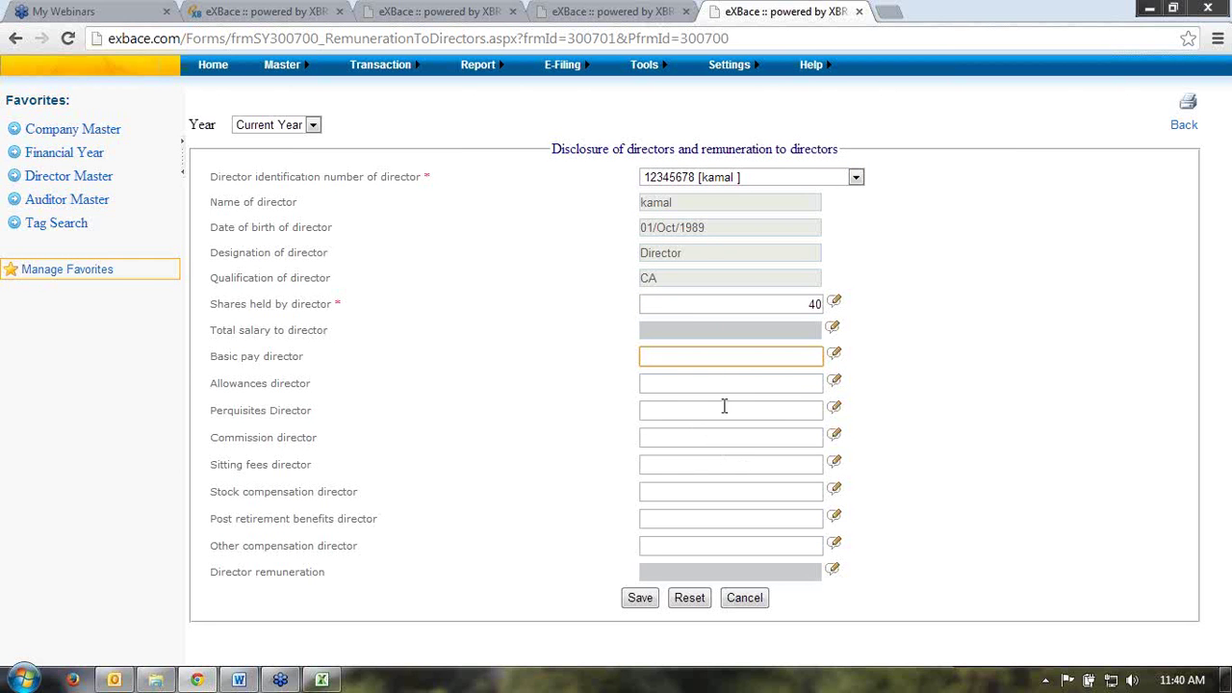
pyautogui.write('0')
pyautogui.press('Tab')
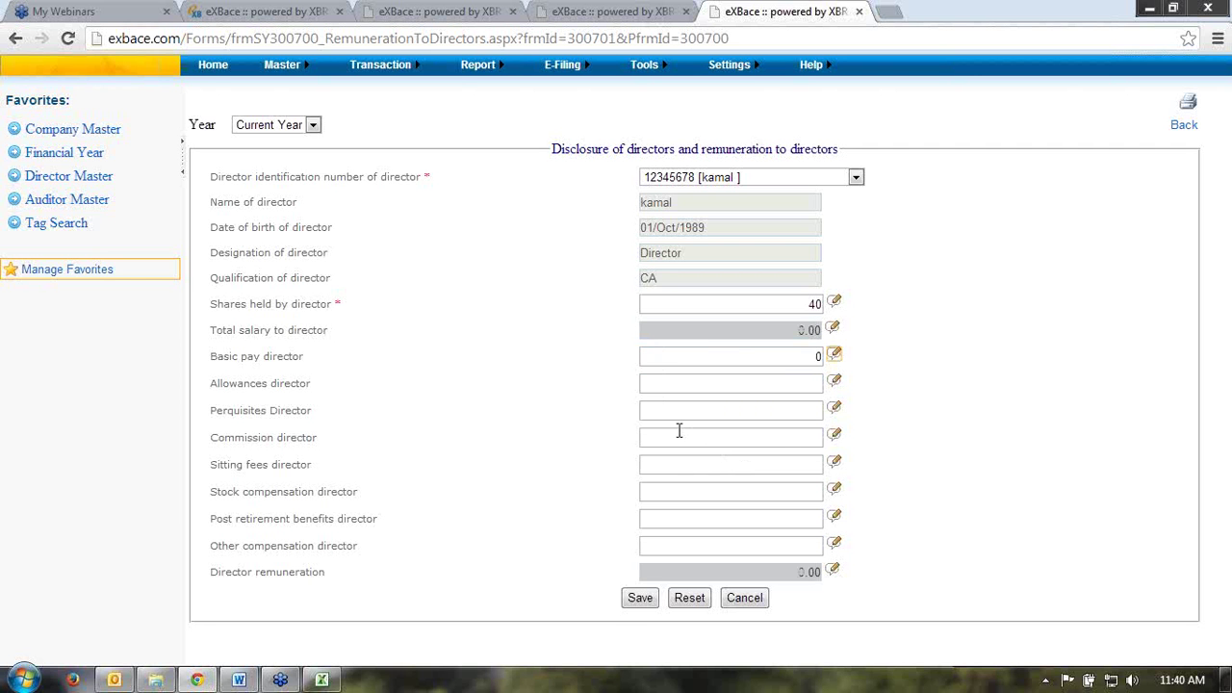
pyautogui.click(604, 598)
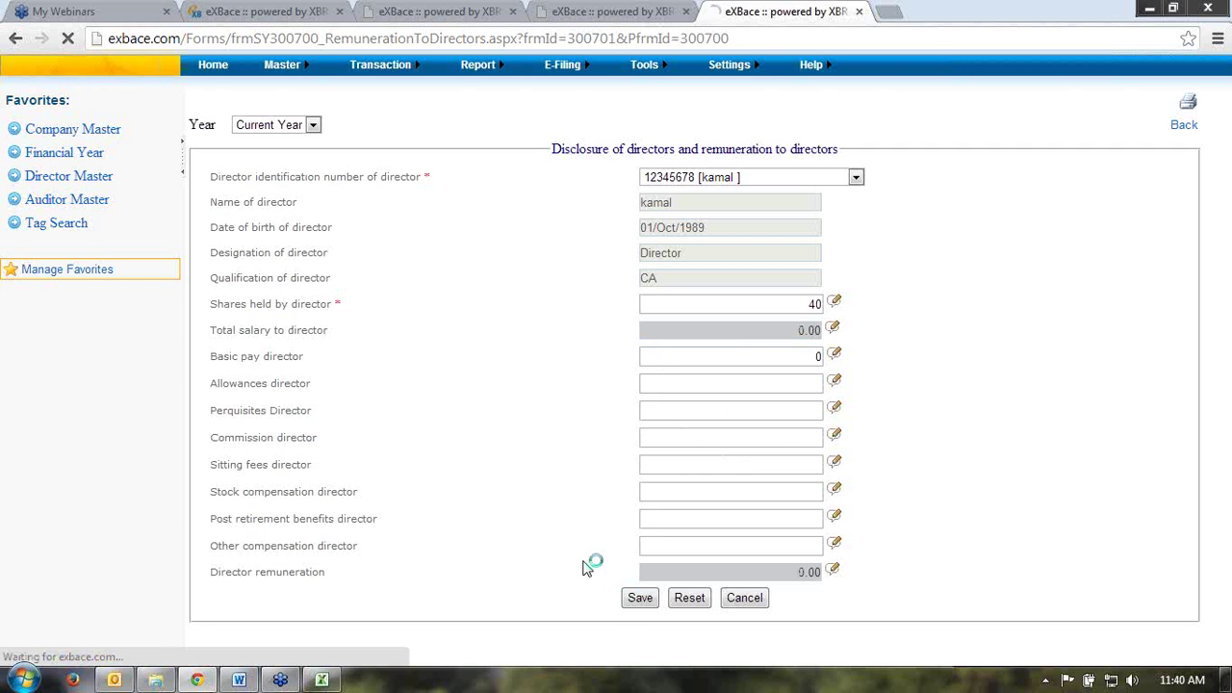
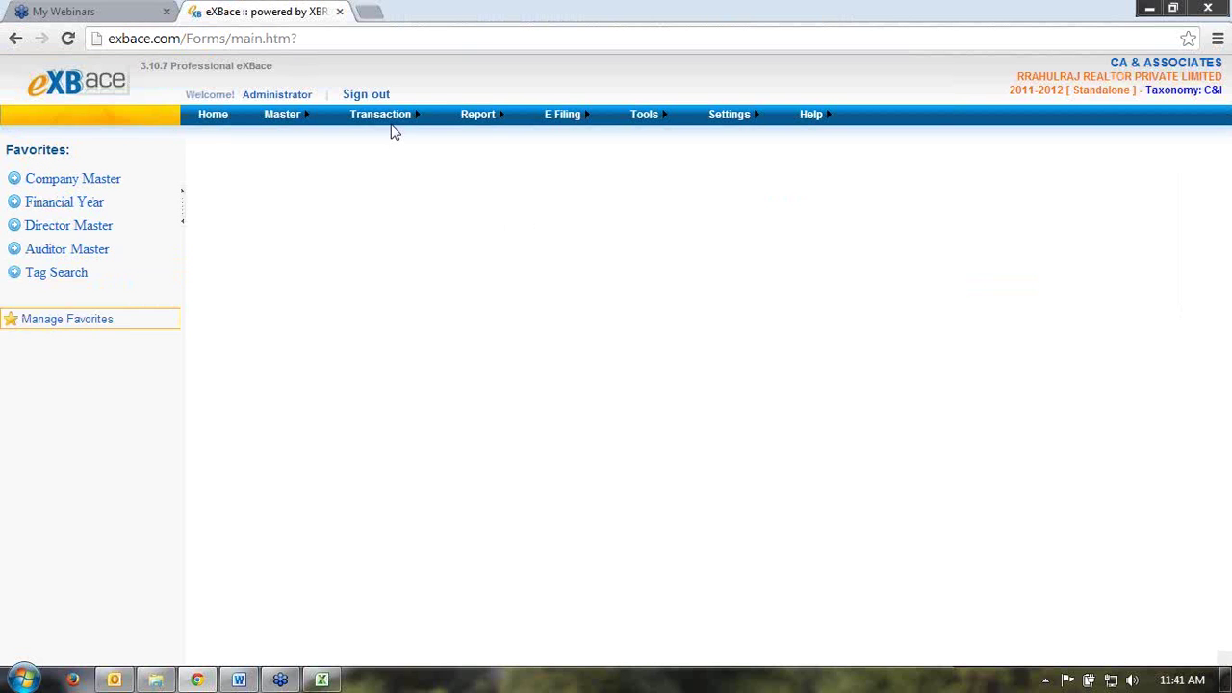
# Step: Open the Profit & Loss Statement and examine its revenue section, including total revenue from operations, excise duty, service tax and other duties
pyautogui.moveTo(390, 121)
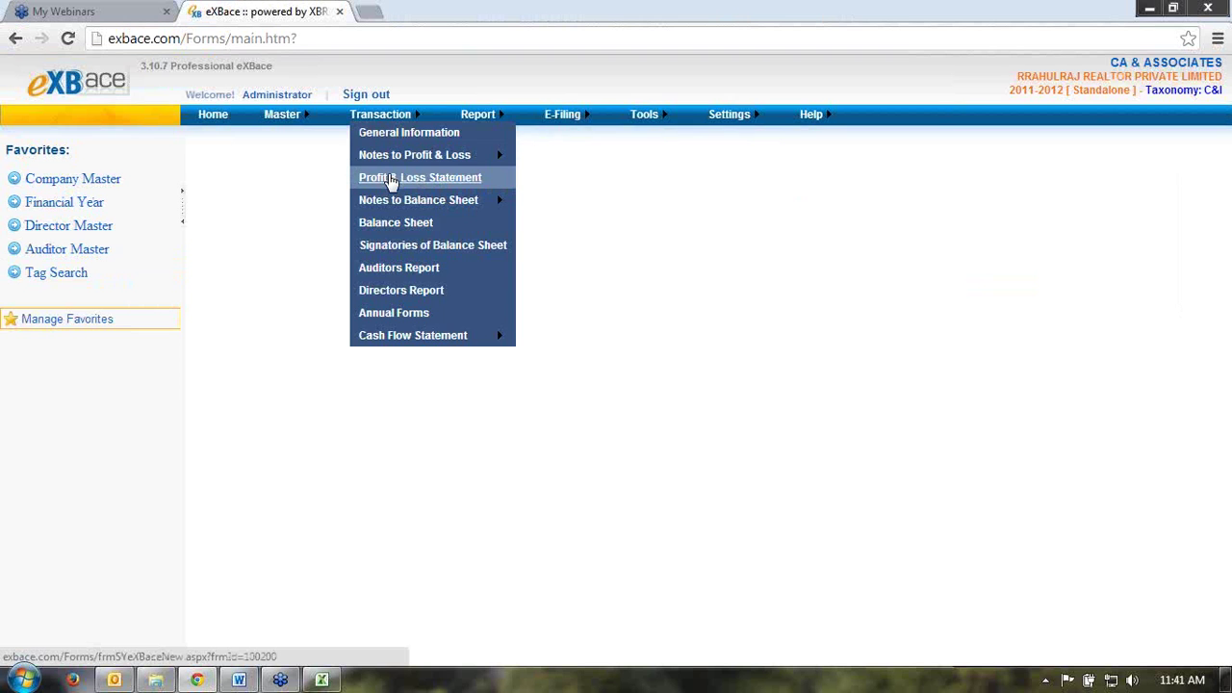
pyautogui.click(392, 179)
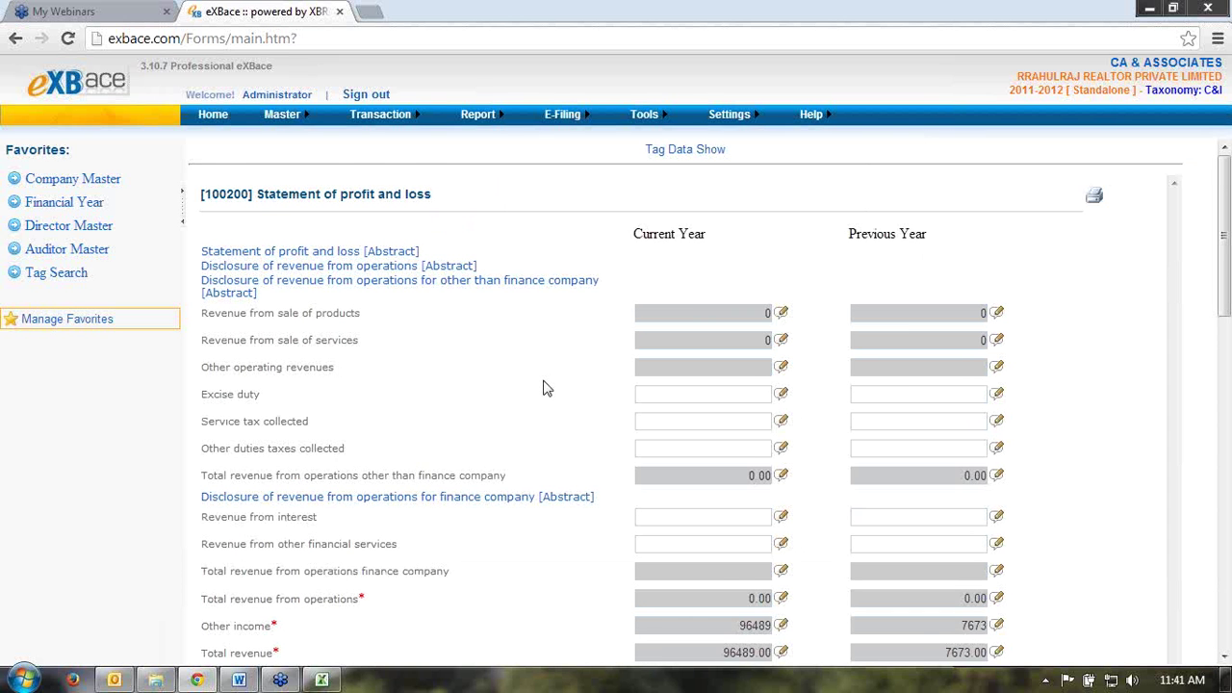
pyautogui.scroll(-1, 543, 388)
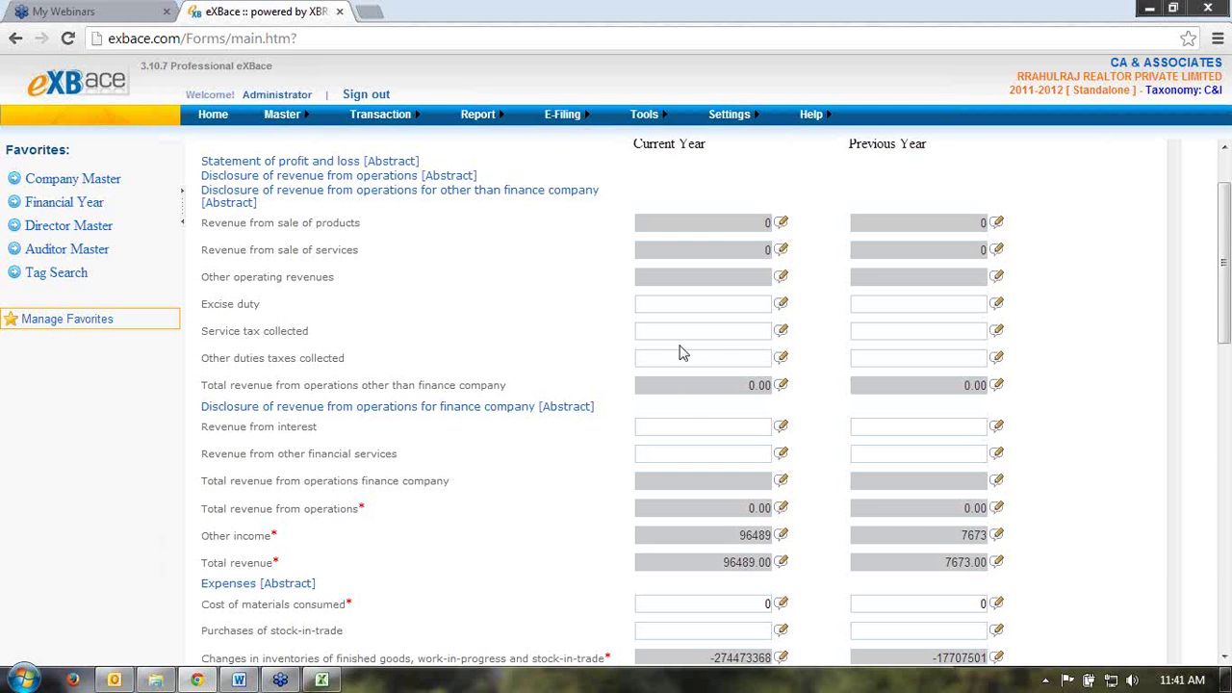
pyautogui.scroll(-1, 681, 423)
pyautogui.click(681, 416)
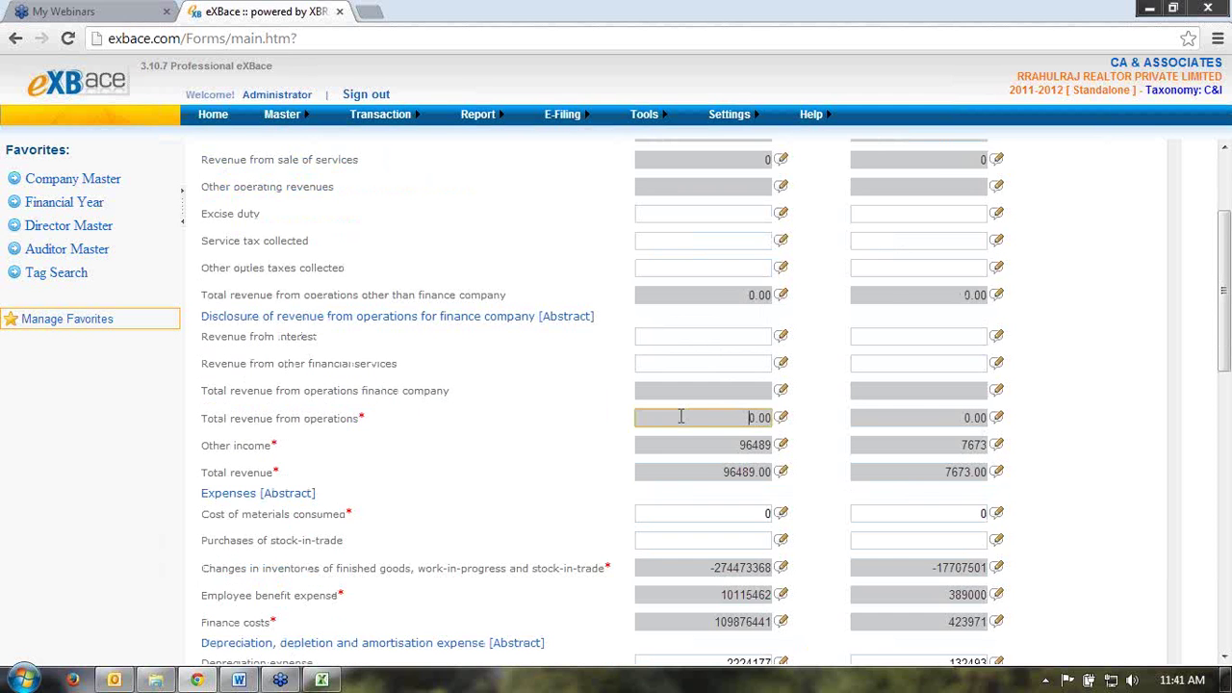
pyautogui.doubleClick(756, 417)
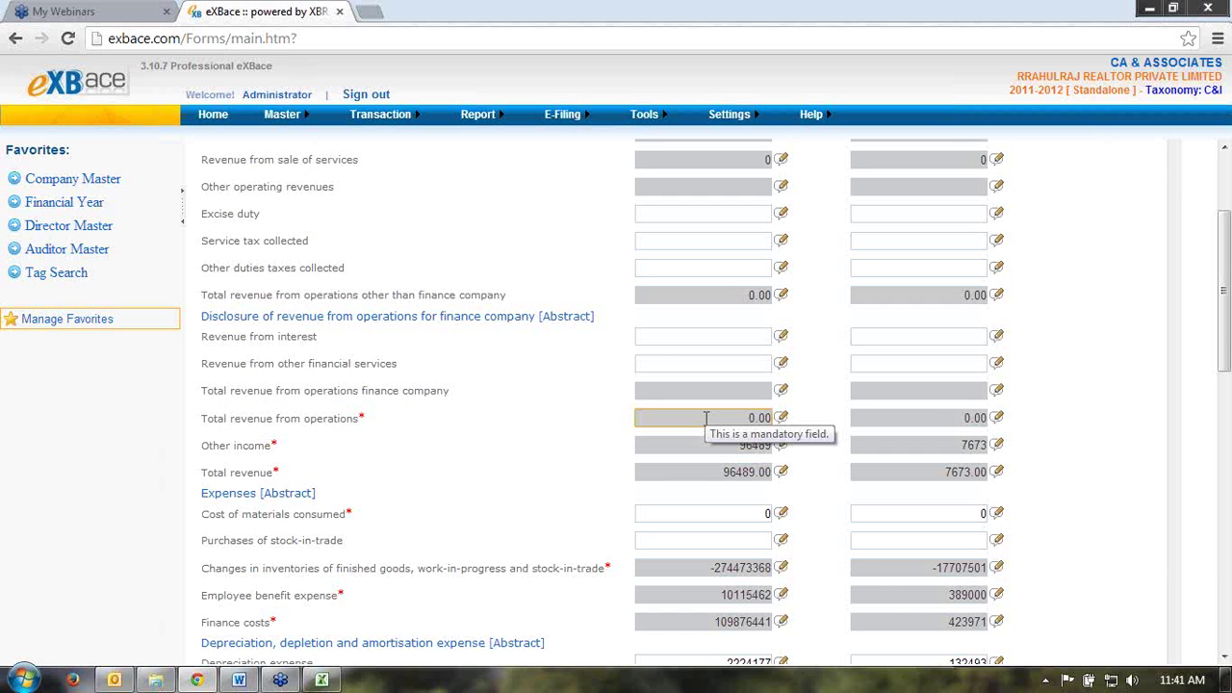
pyautogui.scroll(3, 705, 418)
pyautogui.click(705, 393)
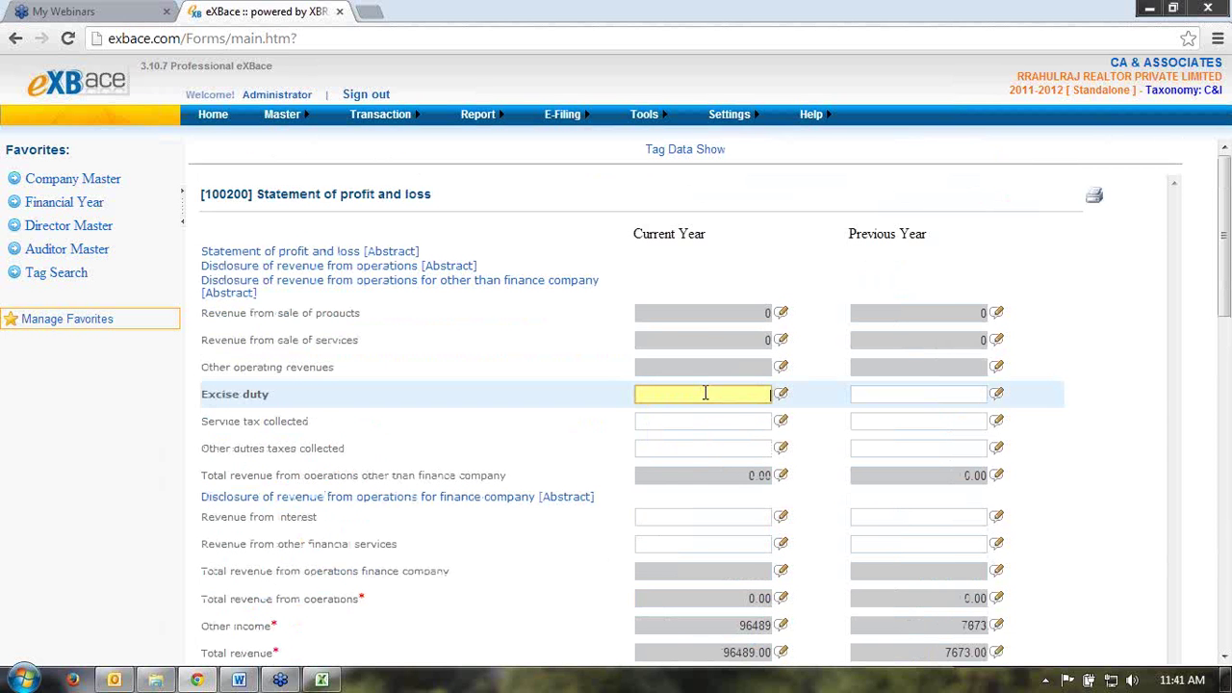
pyautogui.click(703, 421)
pyautogui.click(699, 449)
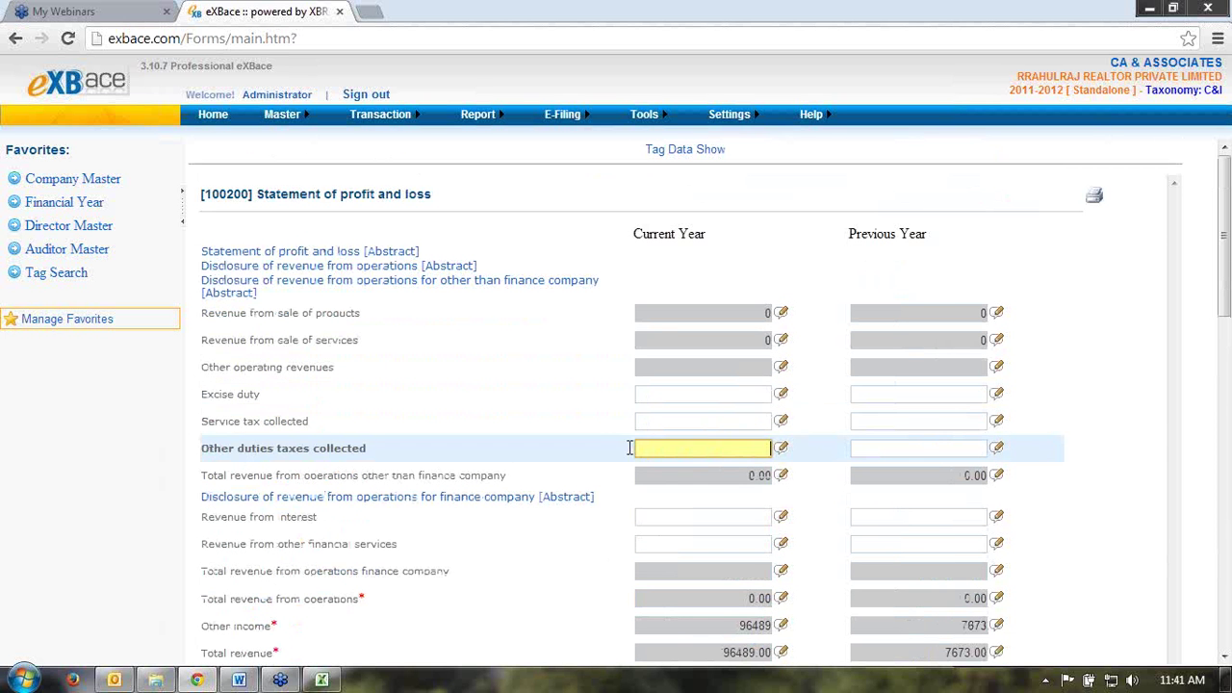
# Step: Review the rest of the profit and loss statement, from expenses and tax down to earnings per equity share
pyautogui.scroll(-6, 600, 454)
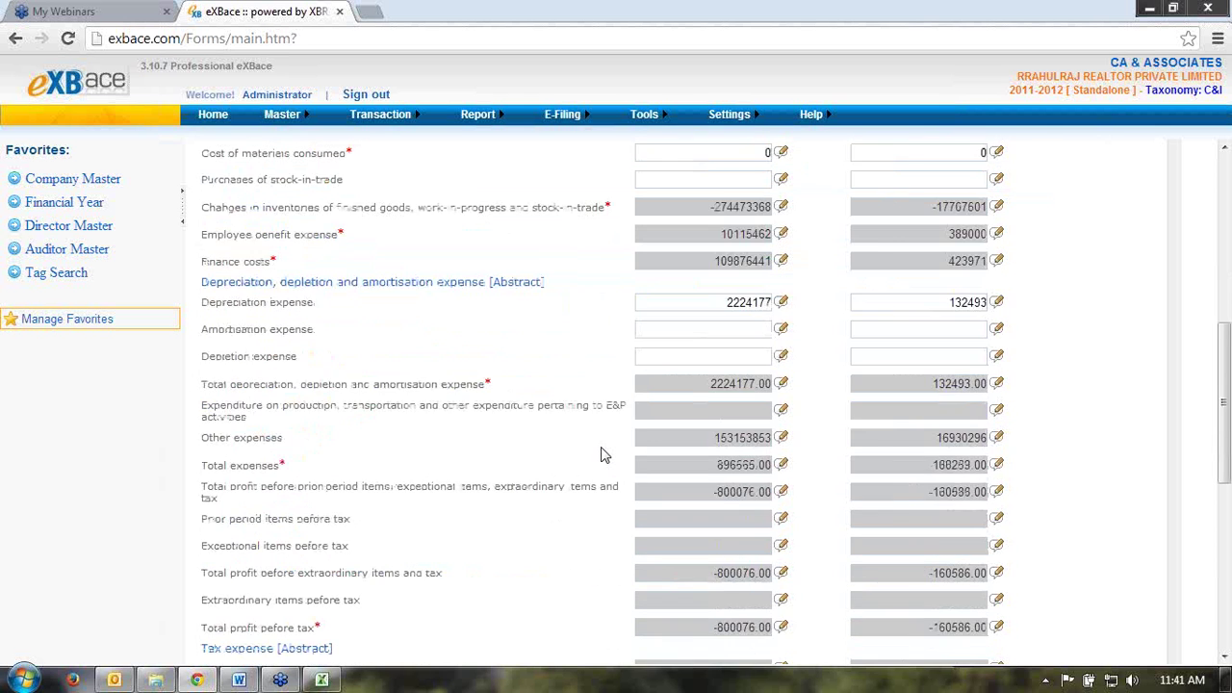
pyautogui.scroll(-3, 600, 454)
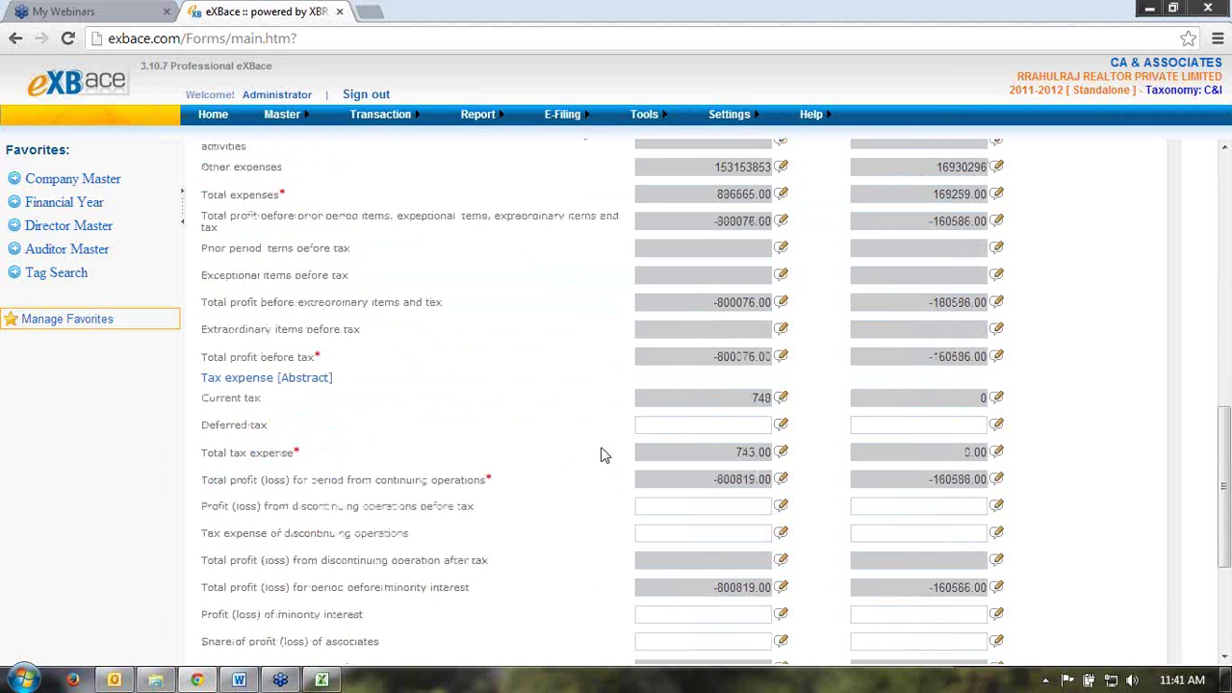
pyautogui.scroll(-3, 601, 454)
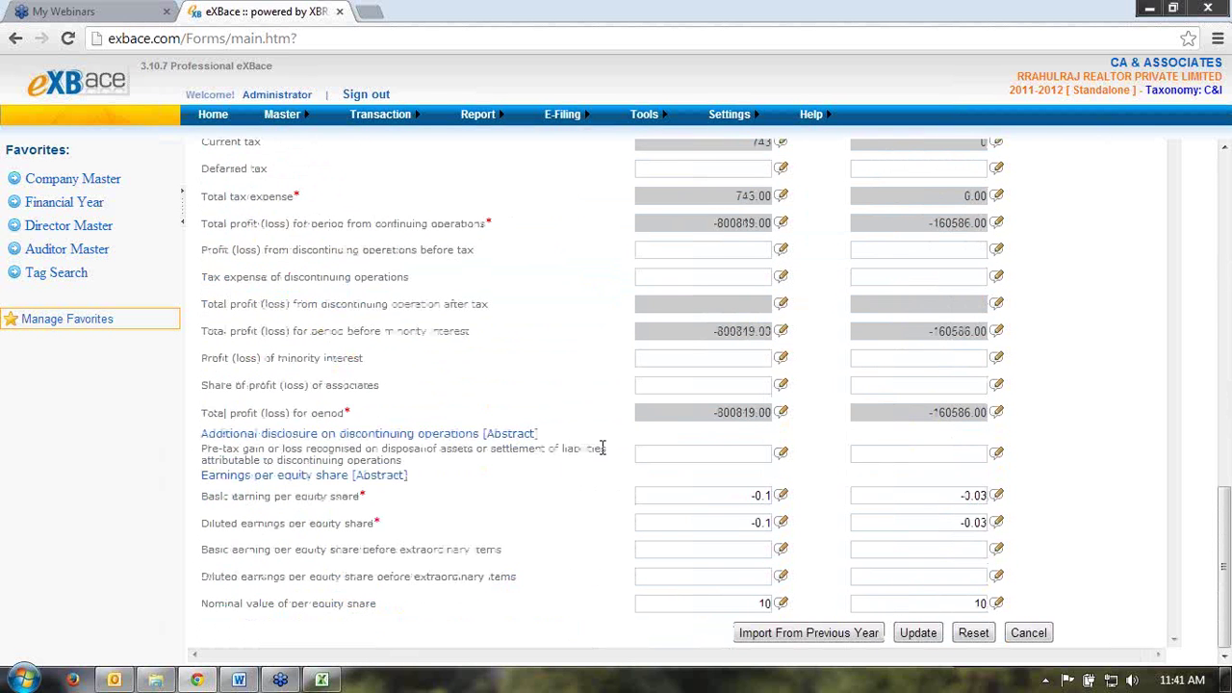
pyautogui.scroll(14, 601, 449)
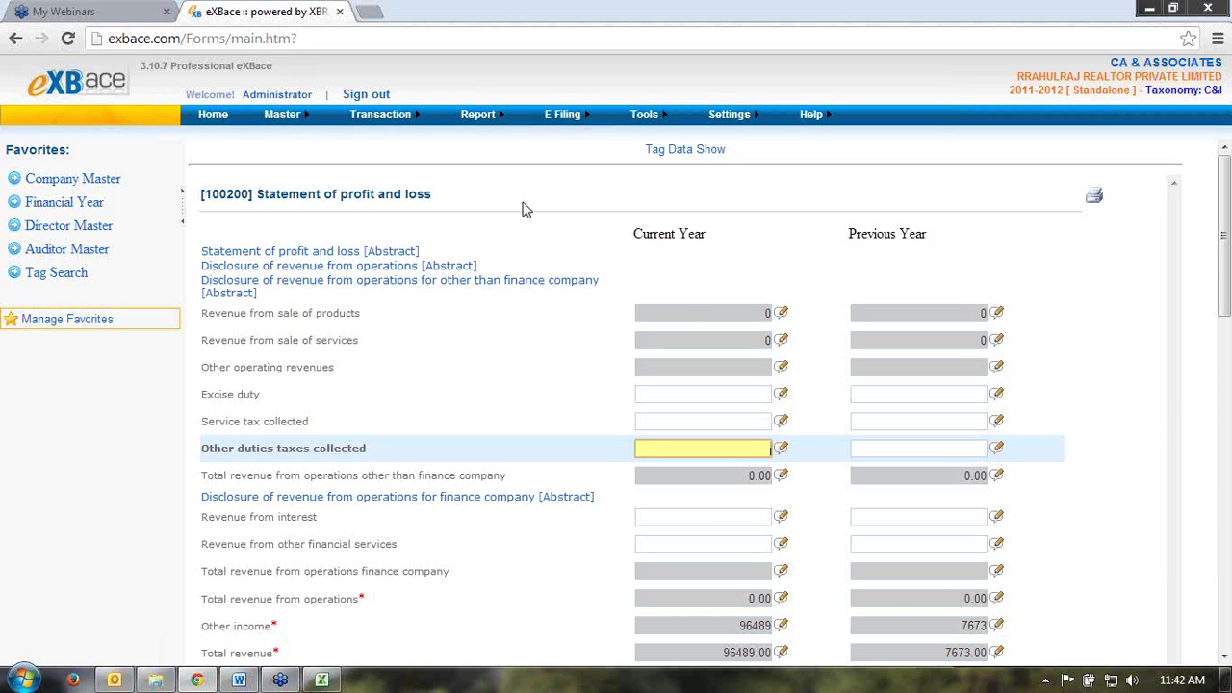
# Step: Open the Profit and Loss report page
pyautogui.moveTo(468, 123)
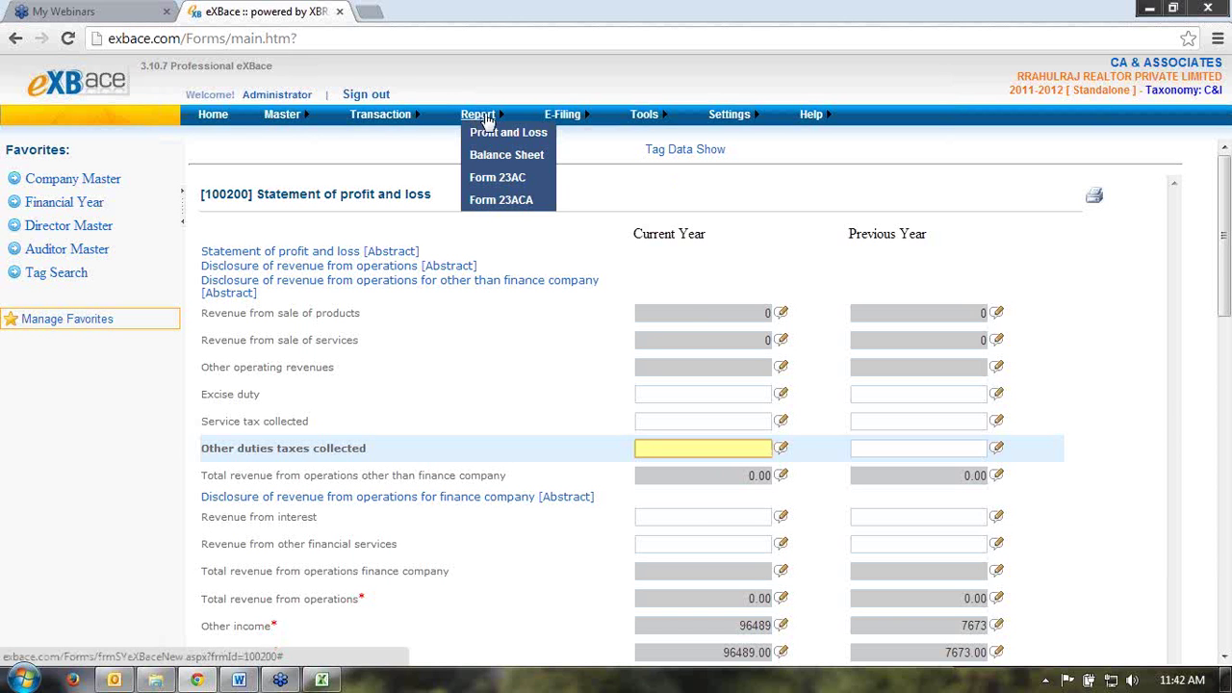
pyautogui.click(496, 139)
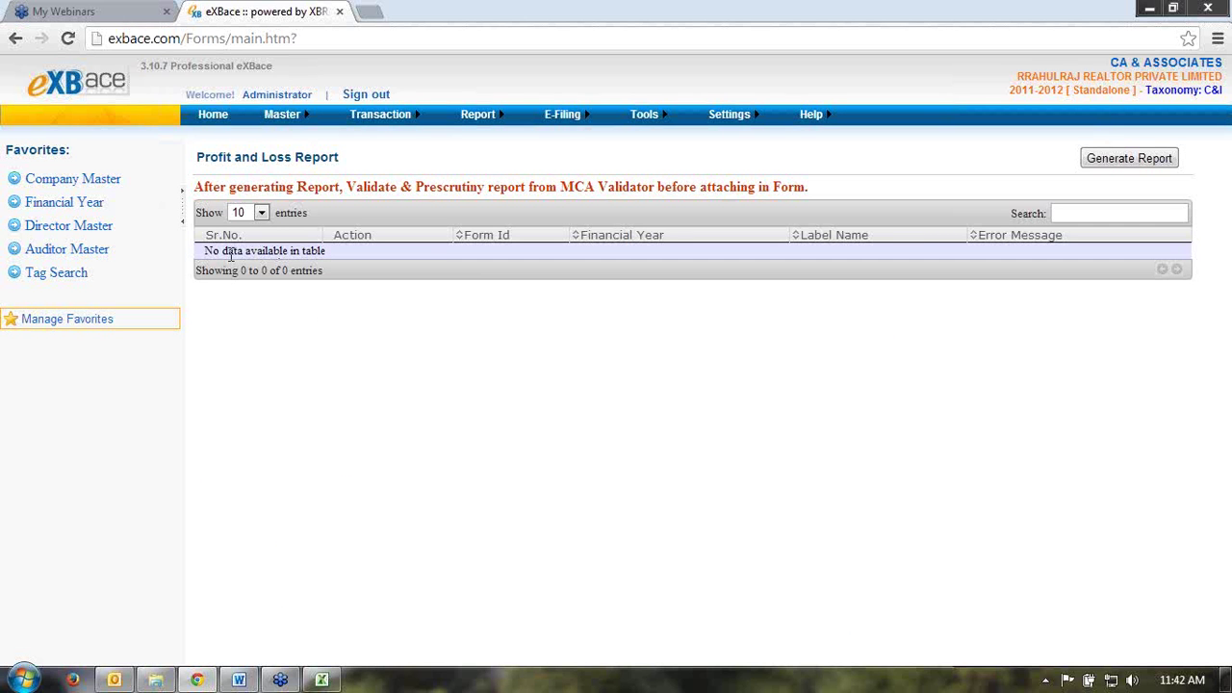
# Step: Generate the Profit and Loss report and save it as an XML document on the Desktop
pyautogui.moveTo(209, 253); pyautogui.dragTo(329, 252)
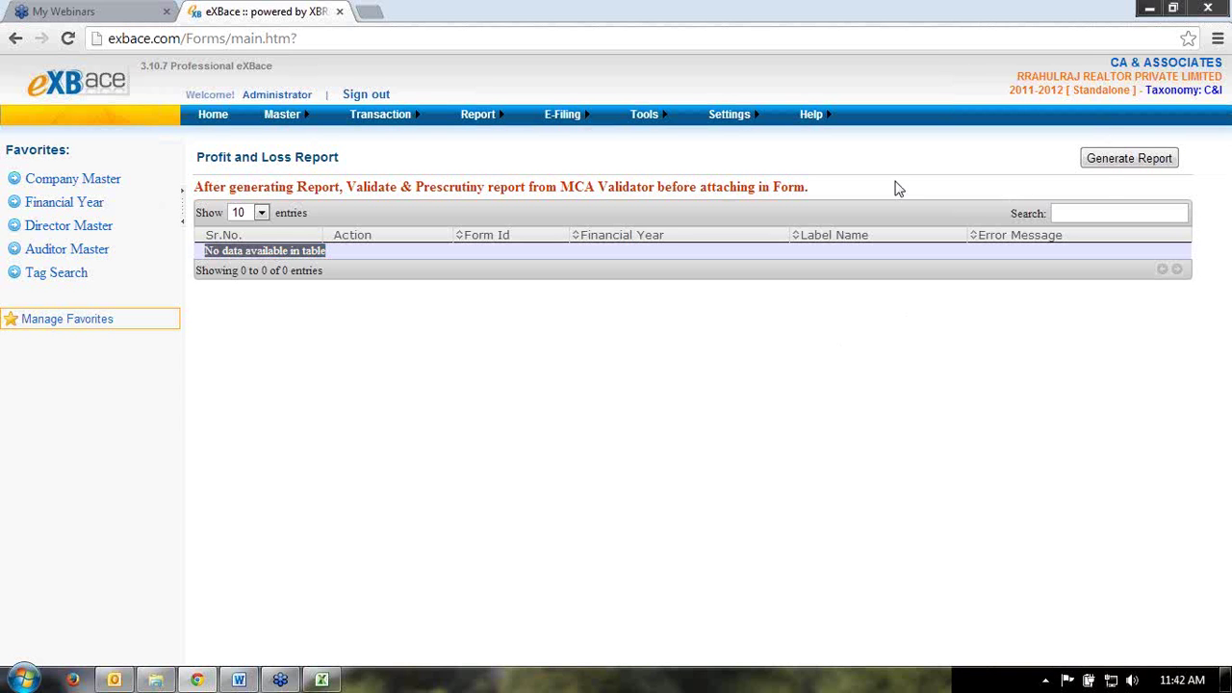
pyautogui.click(1112, 160)
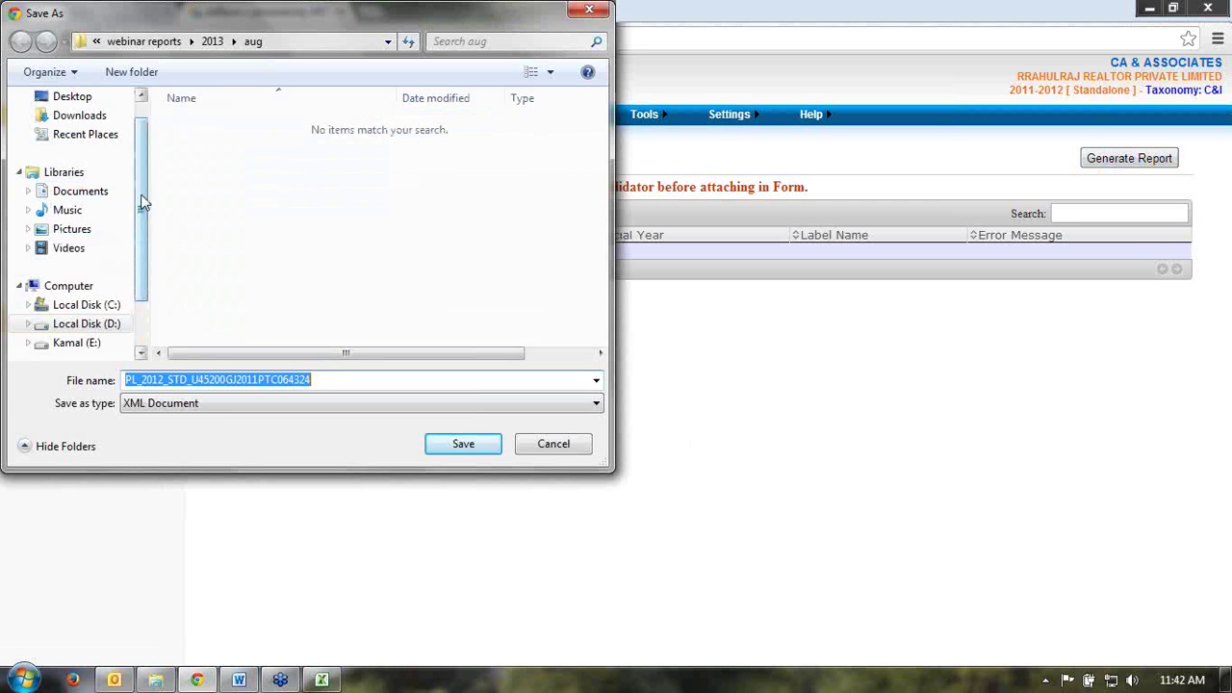
pyautogui.moveTo(140, 206); pyautogui.dragTo(141, 136)
pyautogui.click(113, 130)
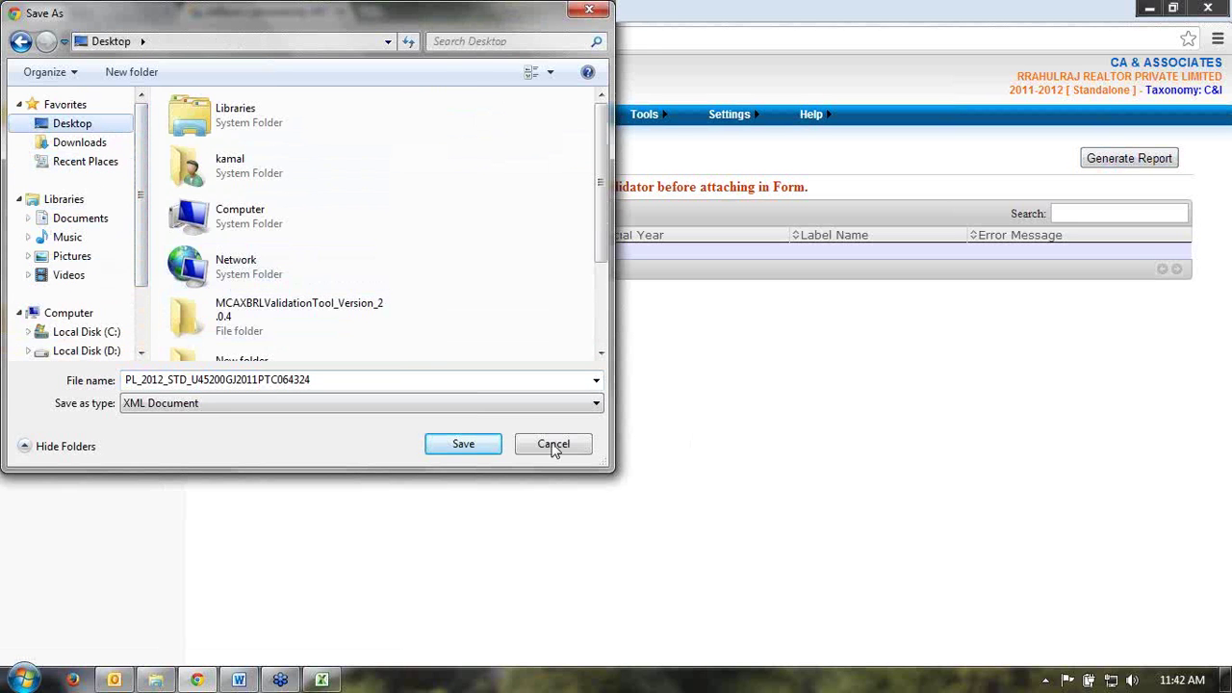
pyautogui.click(462, 444)
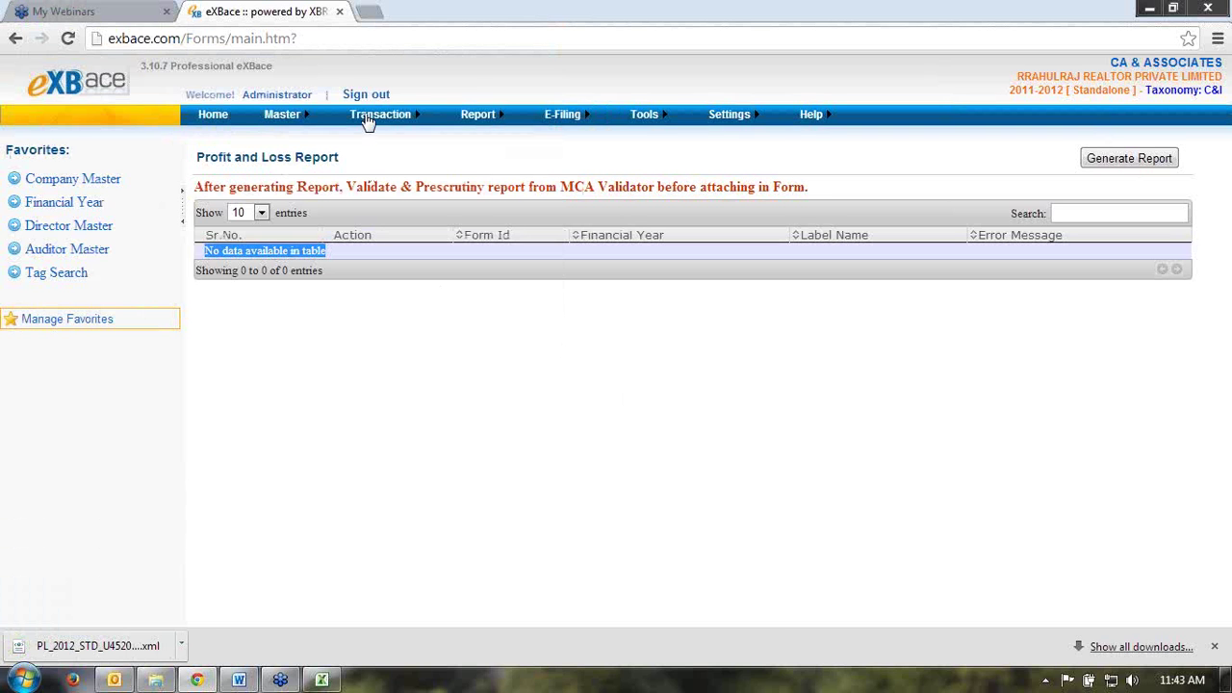
# Step: Open the Share Capital notes to the balance sheet and add a record to the Disclosure of classes of share capital table
pyautogui.moveTo(370, 120)
pyautogui.moveTo(386, 203)
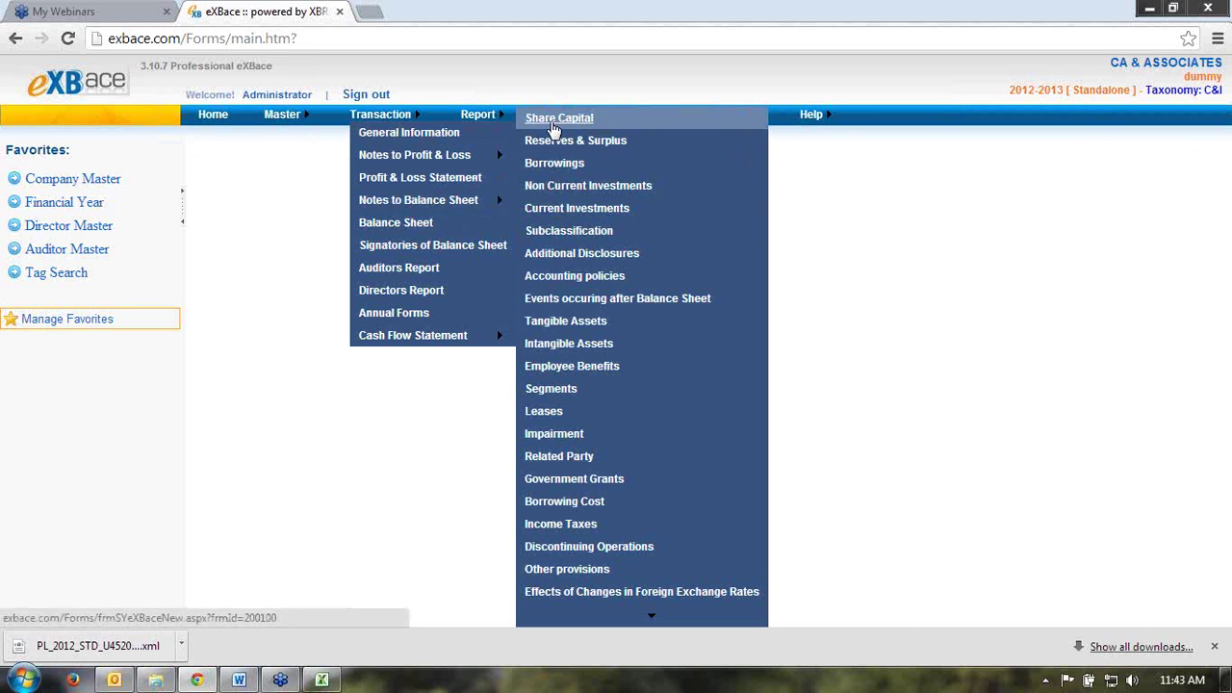
pyautogui.click(554, 123)
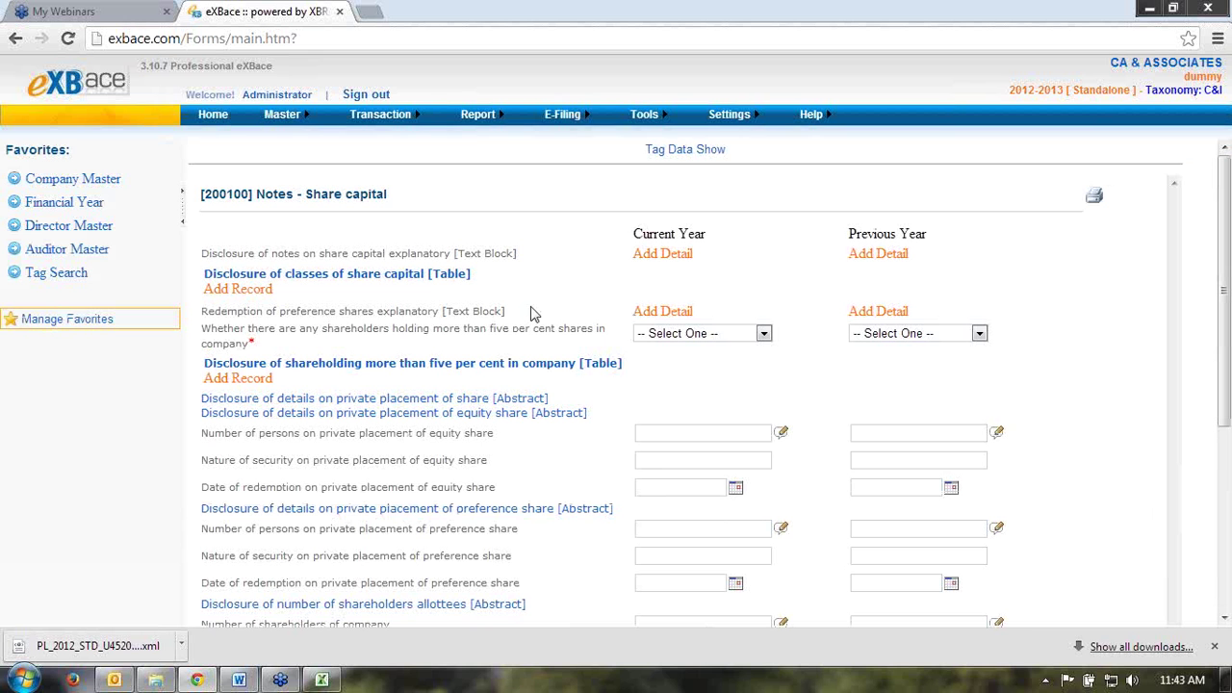
pyautogui.moveTo(450, 254); pyautogui.dragTo(517, 253)
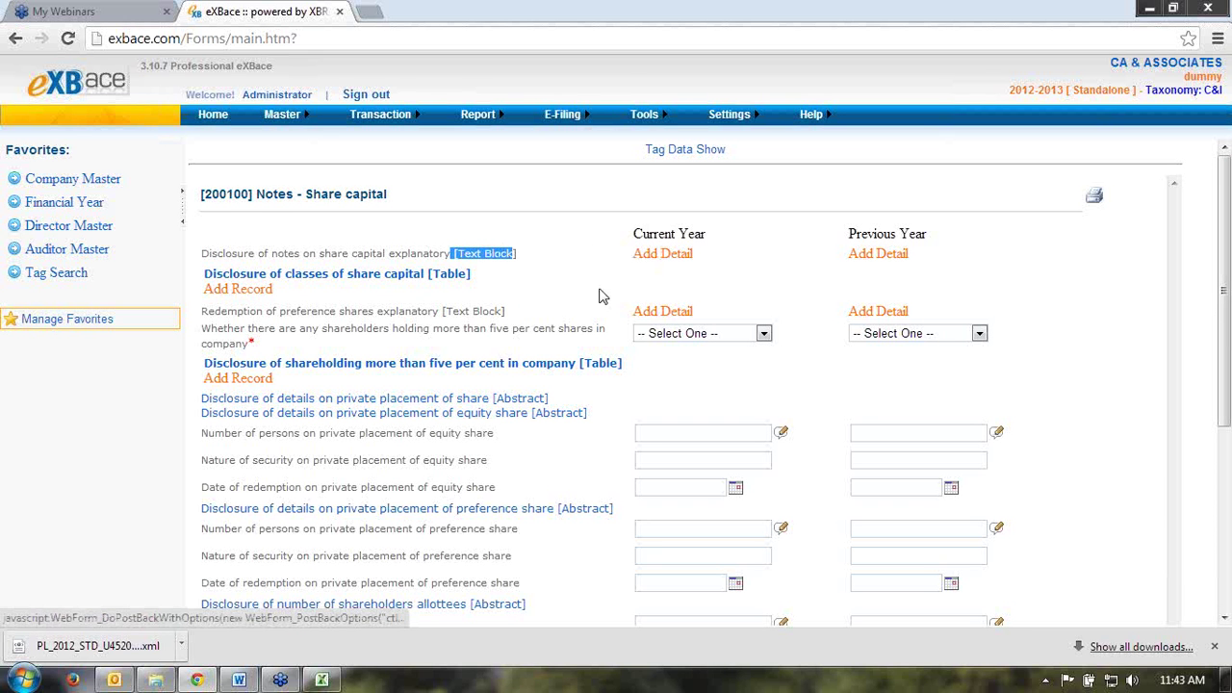
pyautogui.click(227, 275)
pyautogui.moveTo(227, 275); pyautogui.dragTo(470, 274)
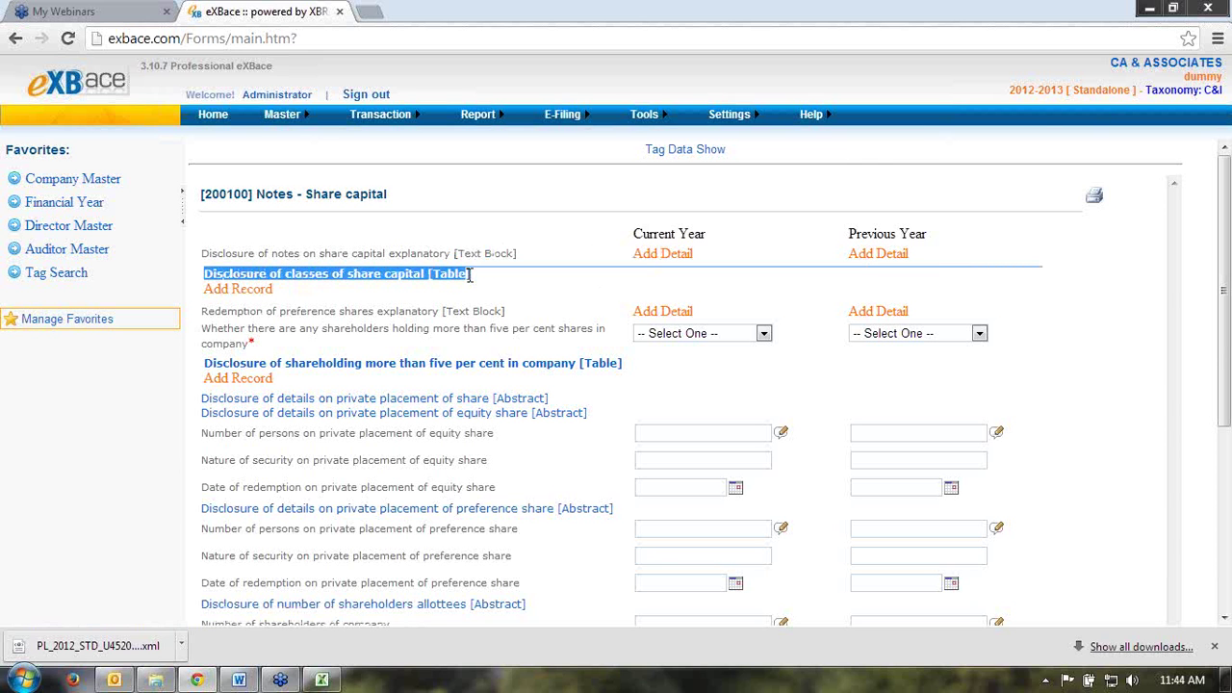
pyautogui.click(411, 296)
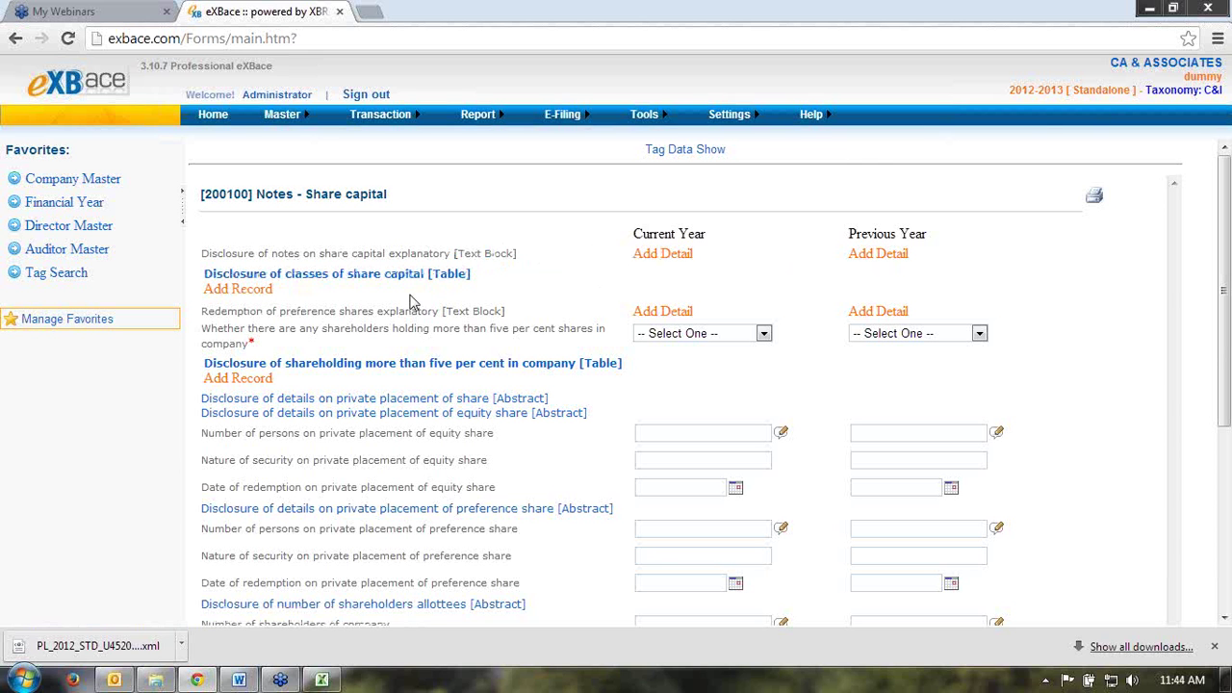
pyautogui.click(249, 296)
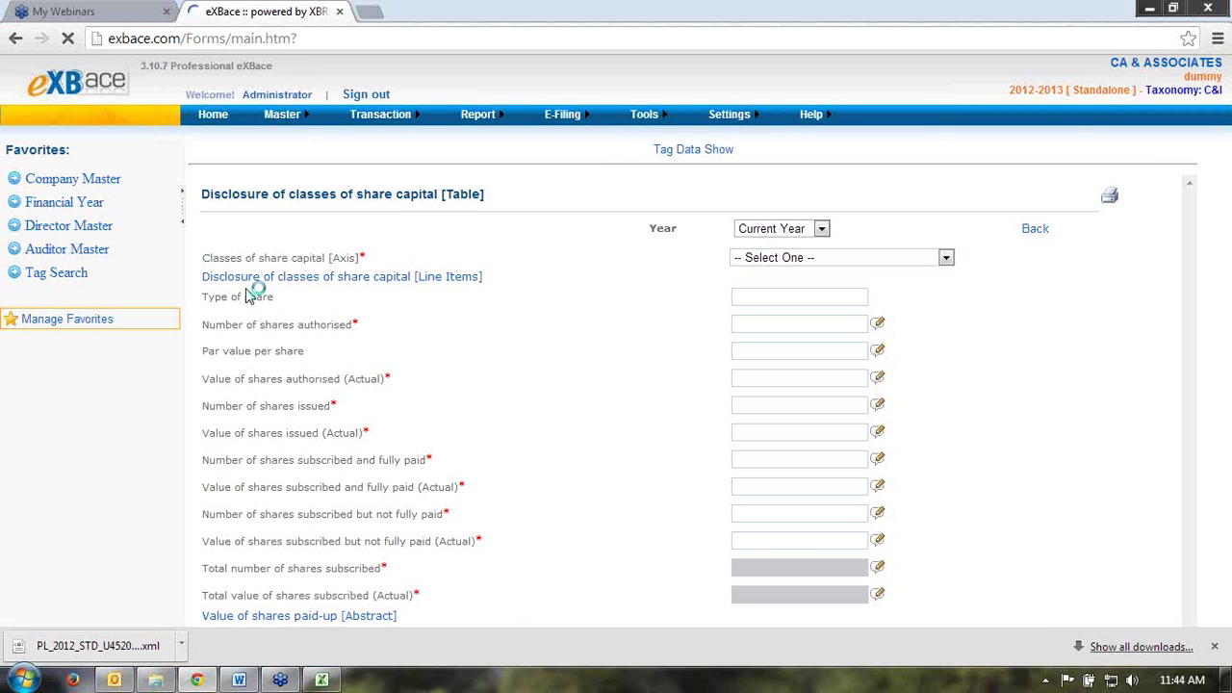
# Step: Set the record's year to Current Year, the class of share capital to Equity shares 1 [Member] and the type of share to equity
pyautogui.click(755, 231)
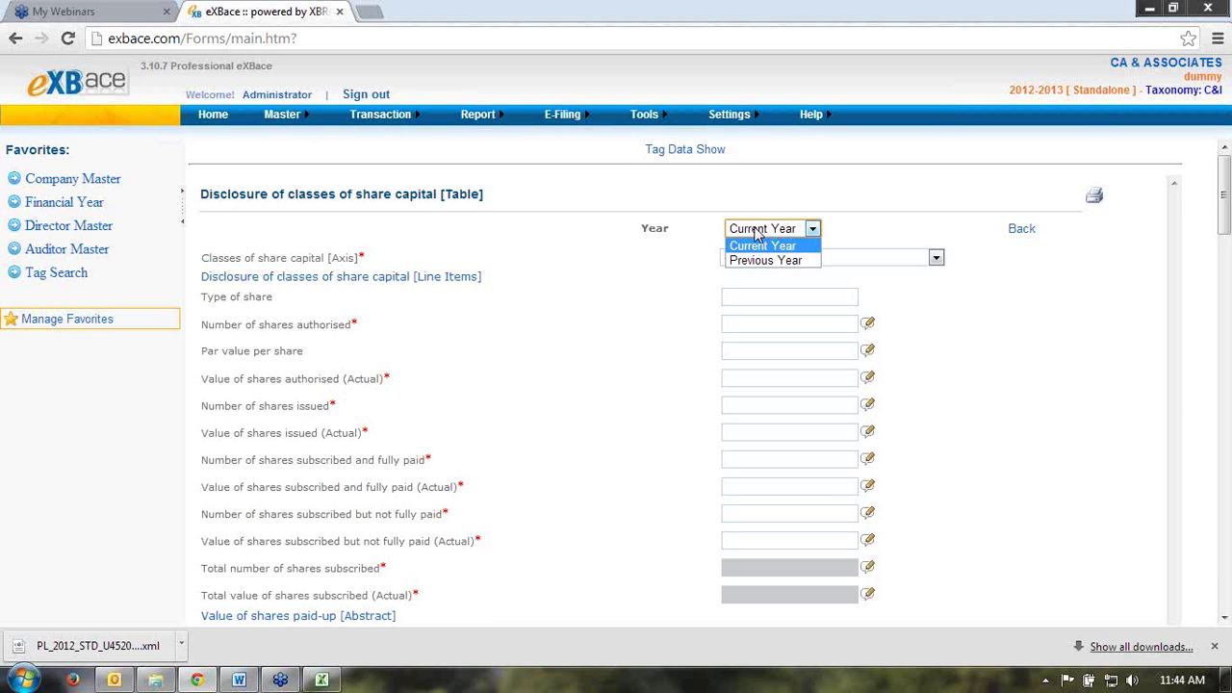
pyautogui.click(767, 250)
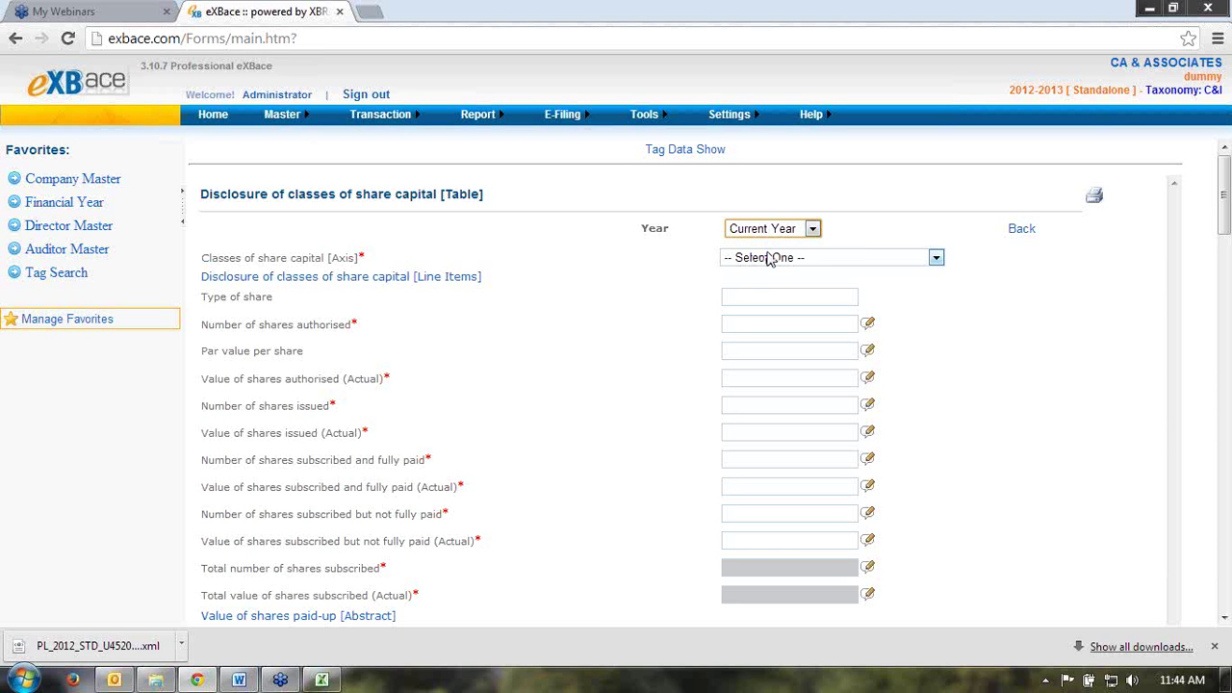
pyautogui.click(755, 264)
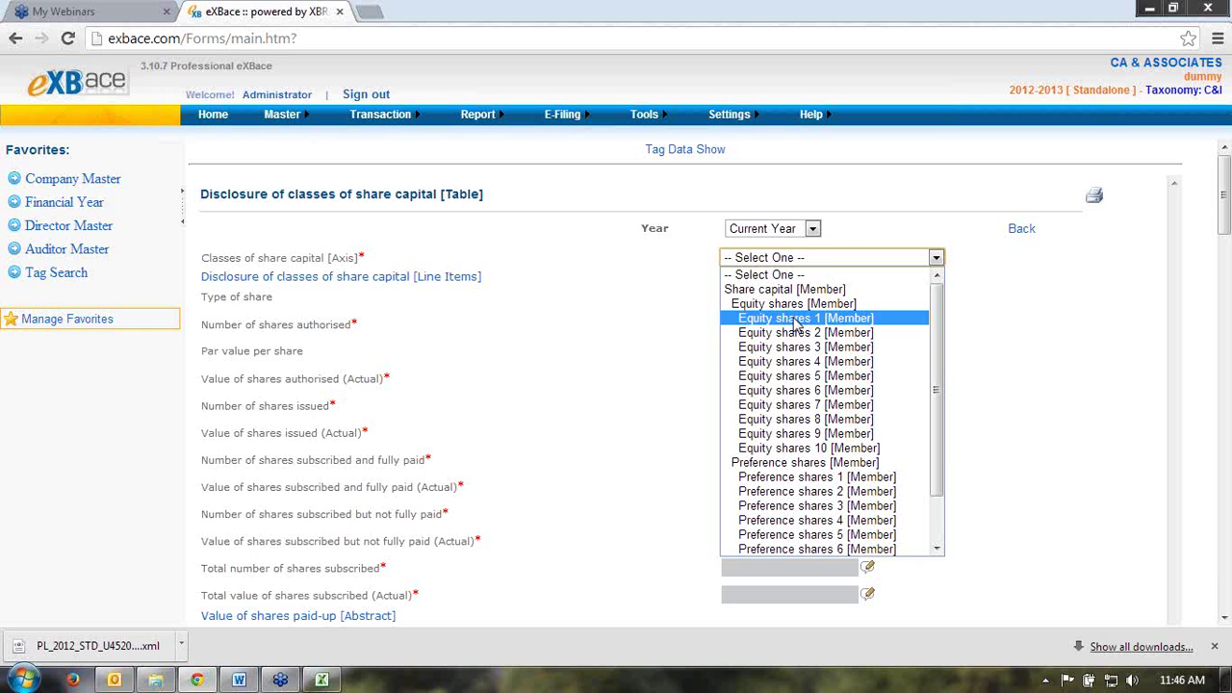
pyautogui.click(795, 325)
pyautogui.click(797, 300)
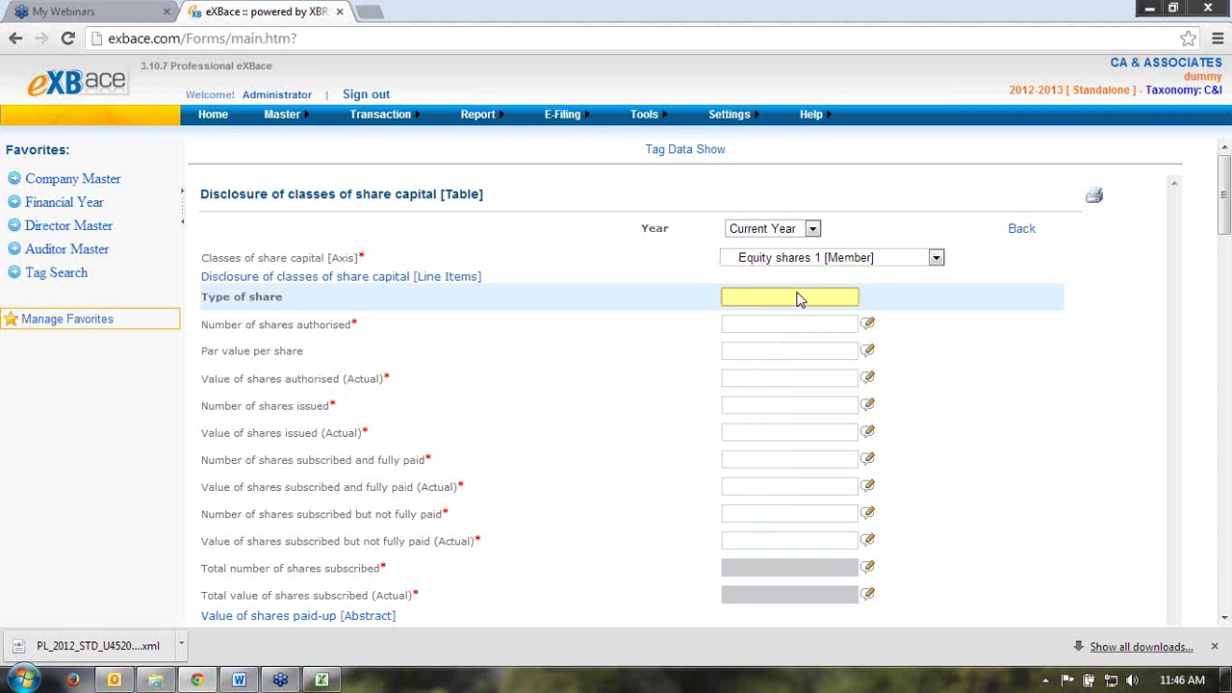
pyautogui.write('equity')
pyautogui.press('Tab')
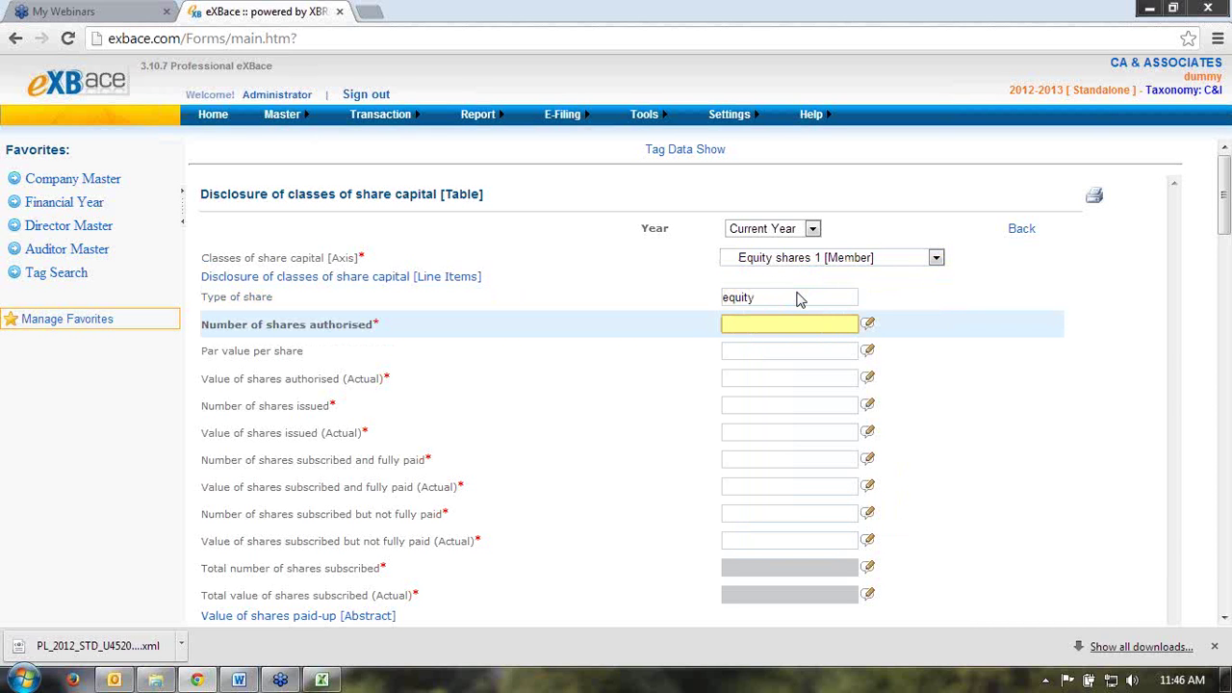
# Step: Set the number of shares authorised to 100000, the par value per share to 10 and the value of shares authorised to 10000000
pyautogui.write('100000')
pyautogui.press('Tab')
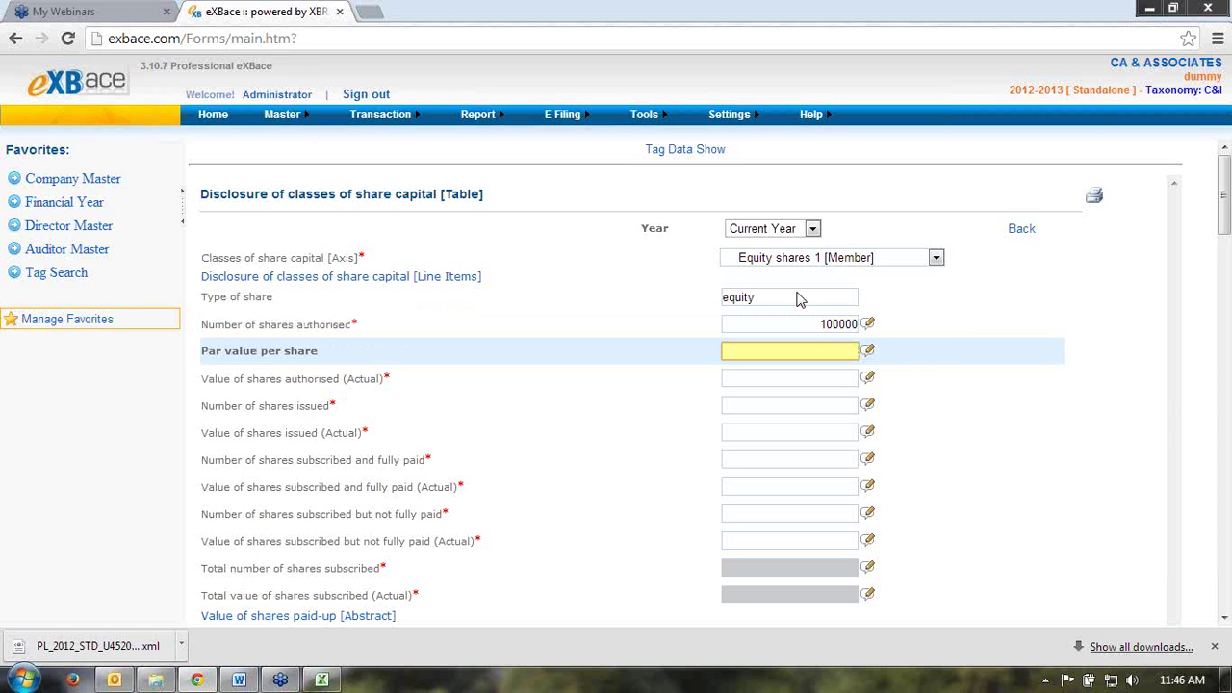
pyautogui.write('10')
pyautogui.press('Tab')
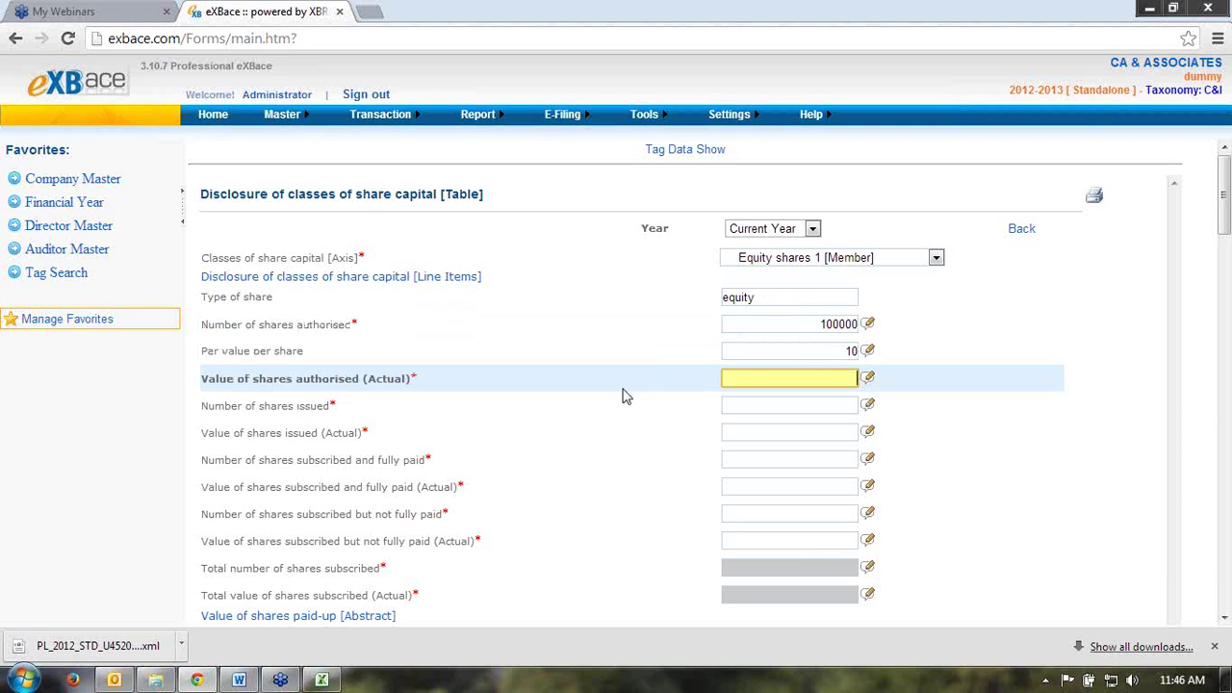
pyautogui.click(375, 378)
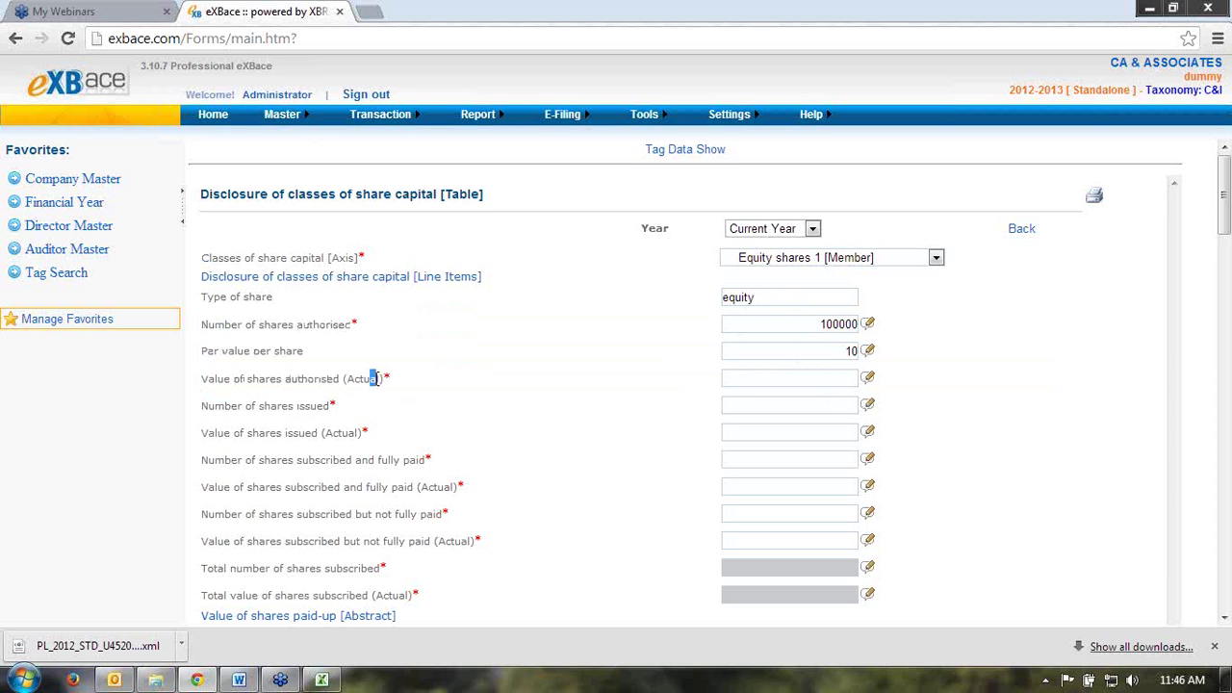
pyautogui.click(753, 327)
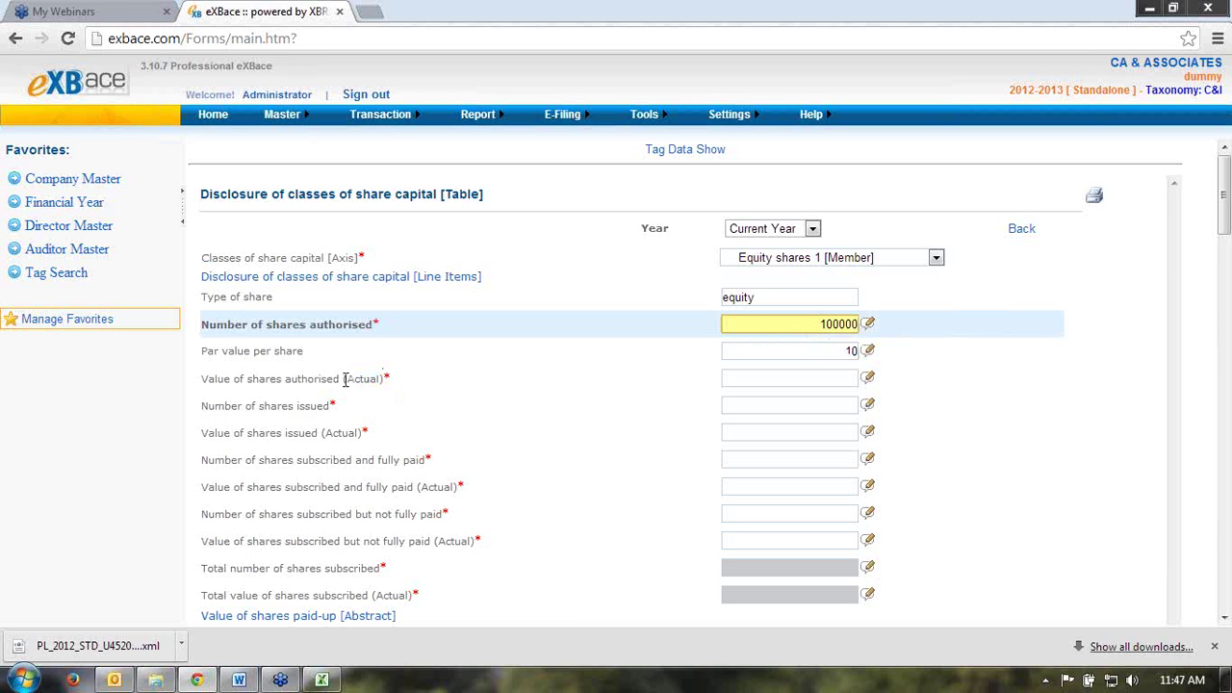
pyautogui.moveTo(345, 380); pyautogui.dragTo(387, 382)
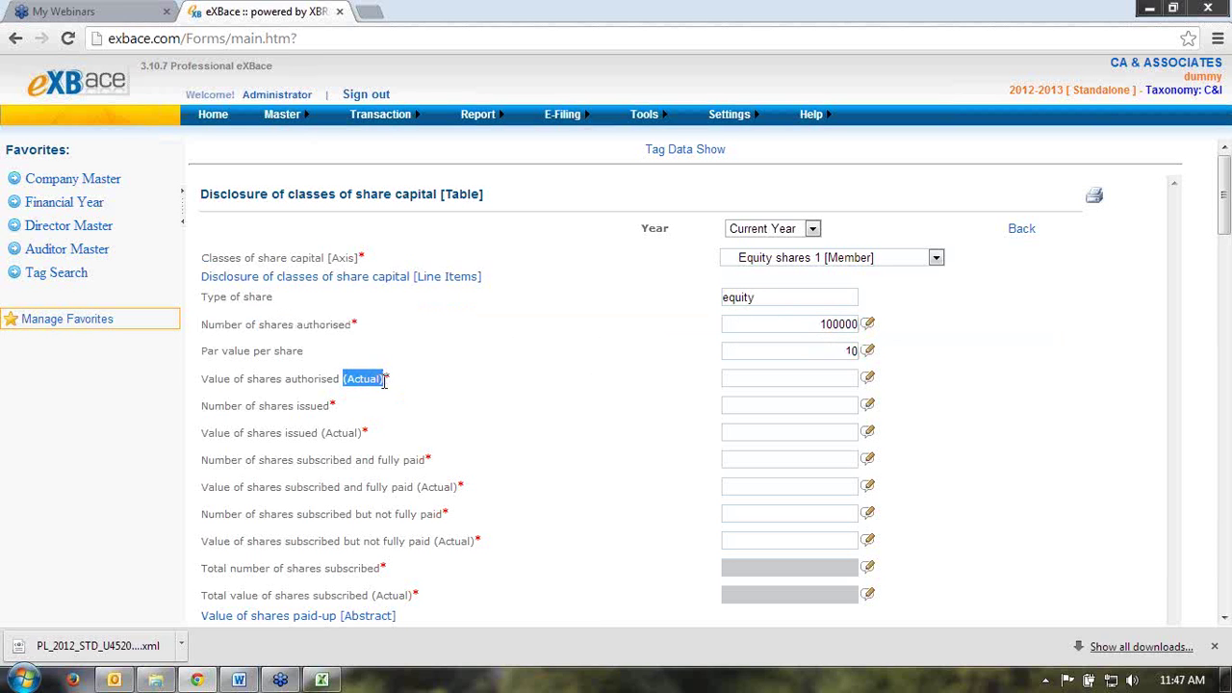
pyautogui.click(744, 375)
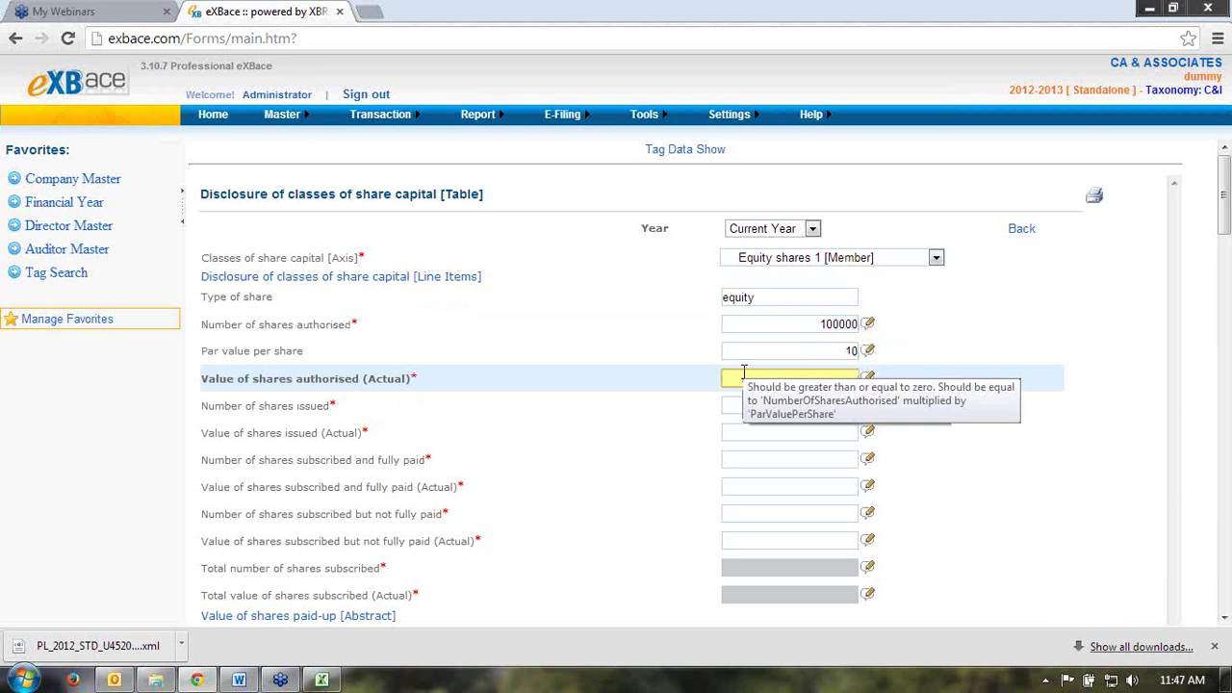
pyautogui.write('10000000')
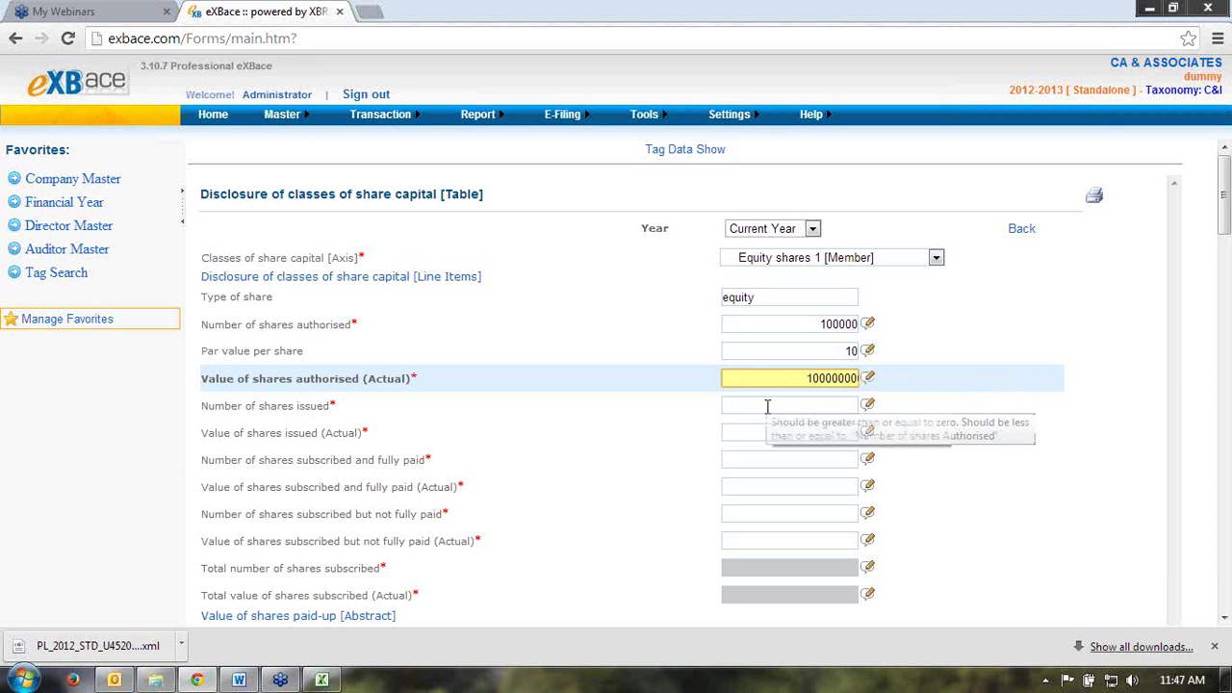
# Step: Set the number of shares issued to 100000 and the value of shares issued to 10
pyautogui.click(767, 405)
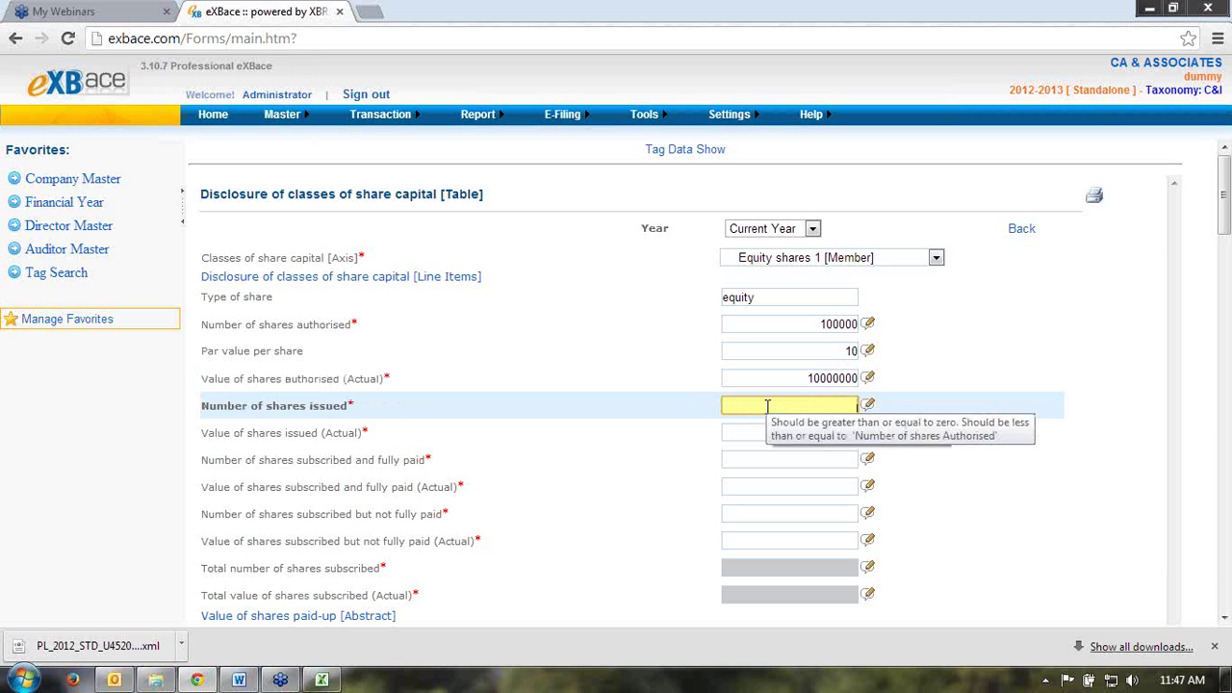
pyautogui.write('100000')
pyautogui.press('Tab')
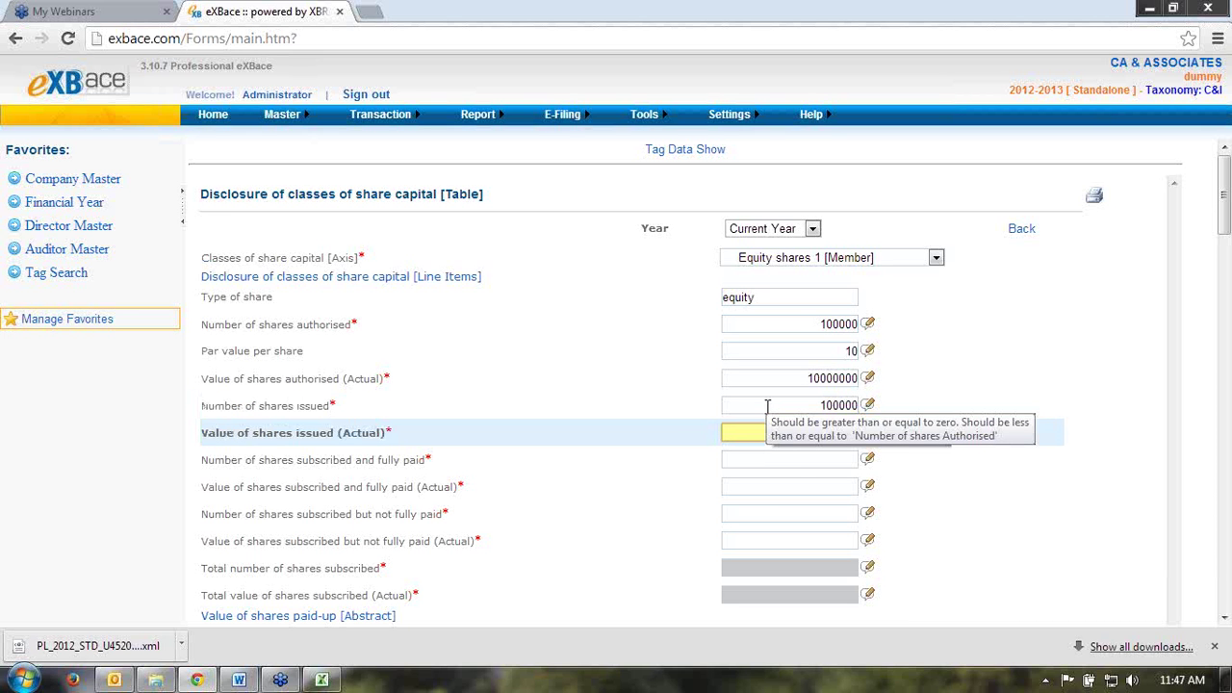
pyautogui.write('10')
pyautogui.click(657, 488)
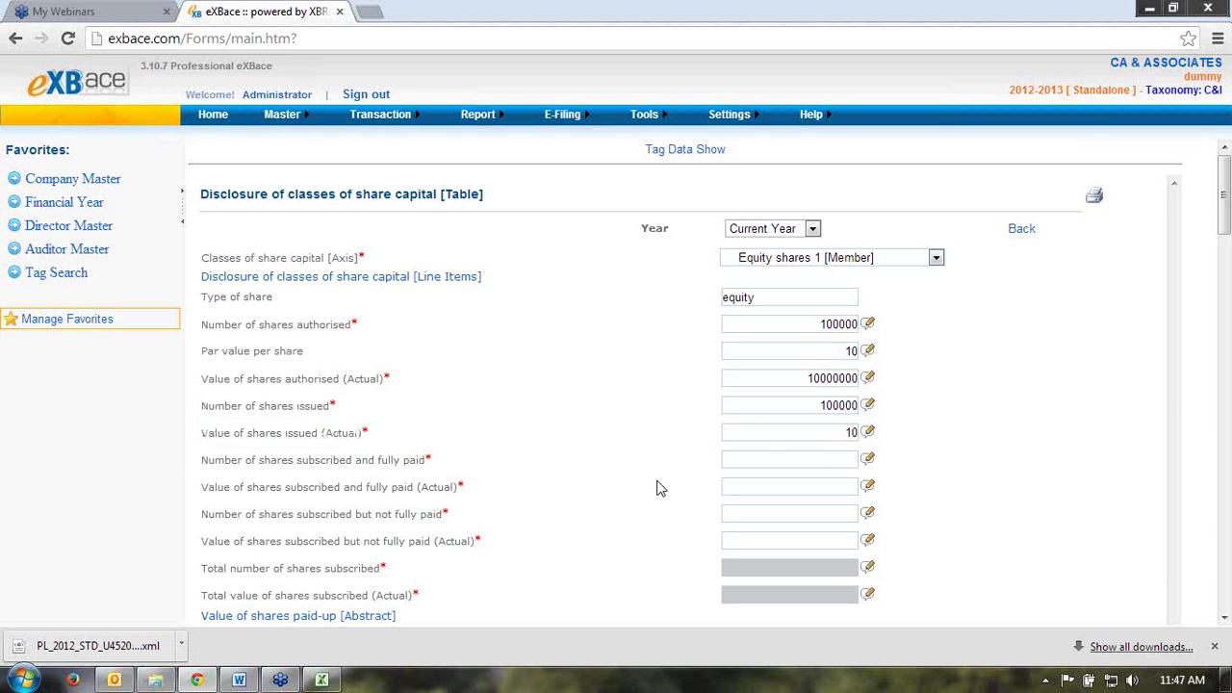
# Step: Enter 100000 shares valued at 1000000 as subscribed and fully paid, and 0 for both the number and value subscribed but not fully paid
pyautogui.click(760, 460)
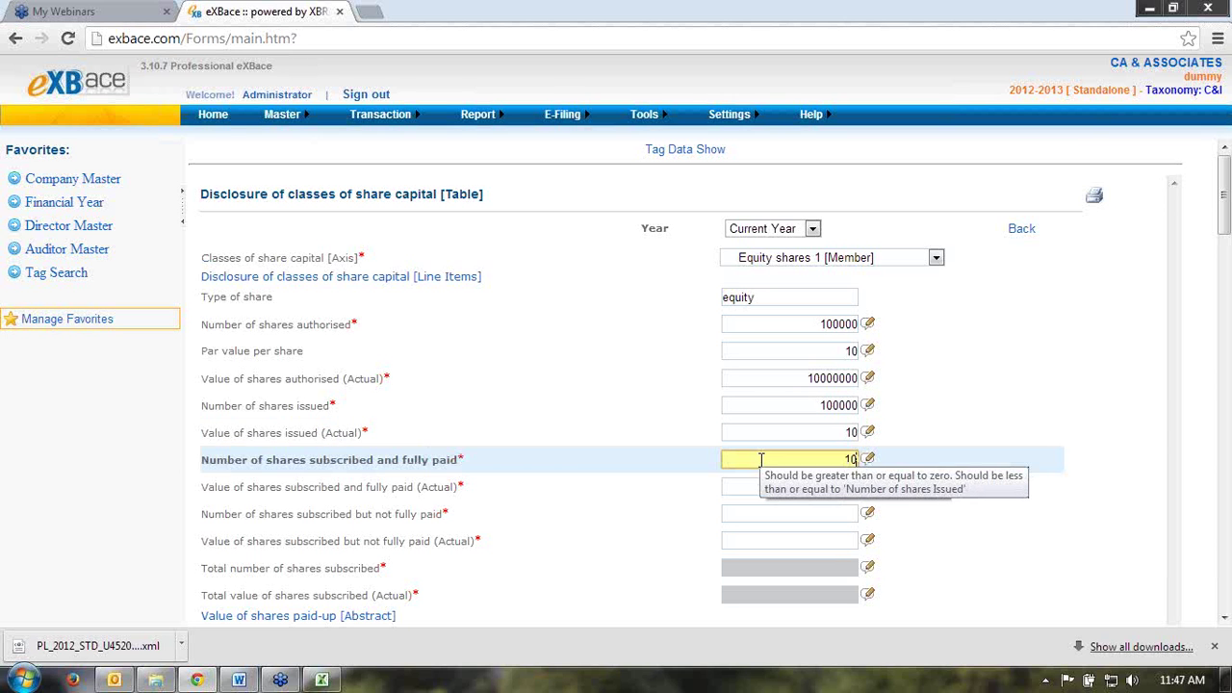
pyautogui.write('100000')
pyautogui.press('Tab')
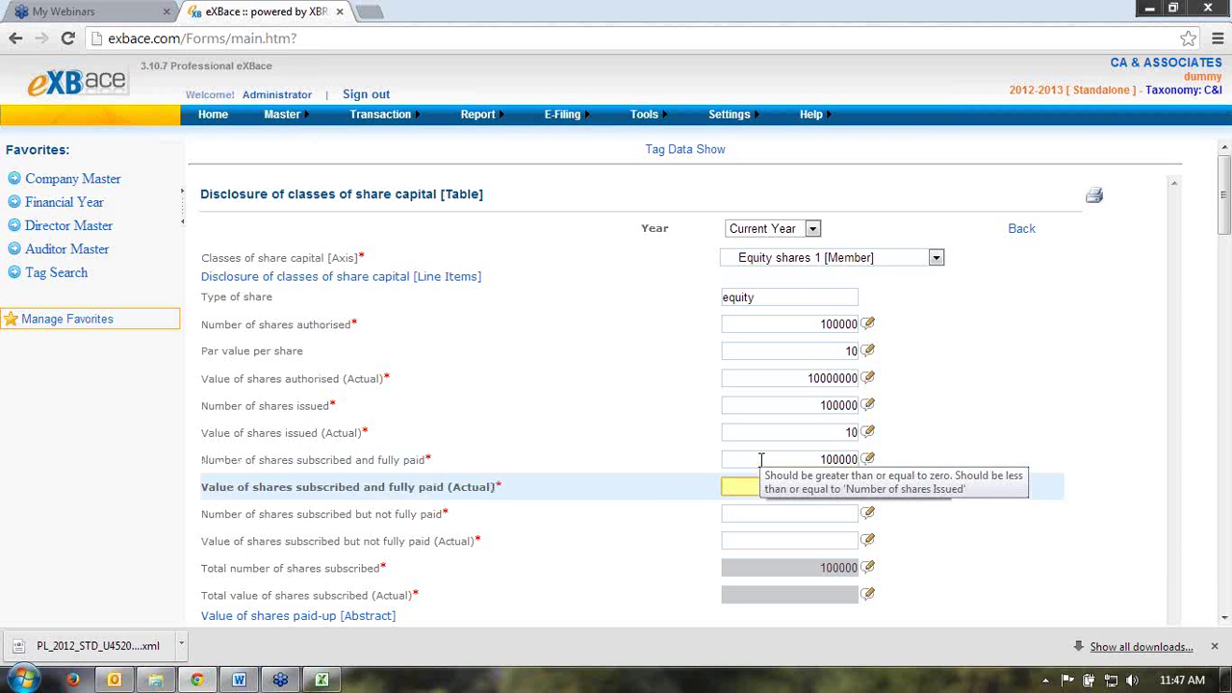
pyautogui.write('1000000')
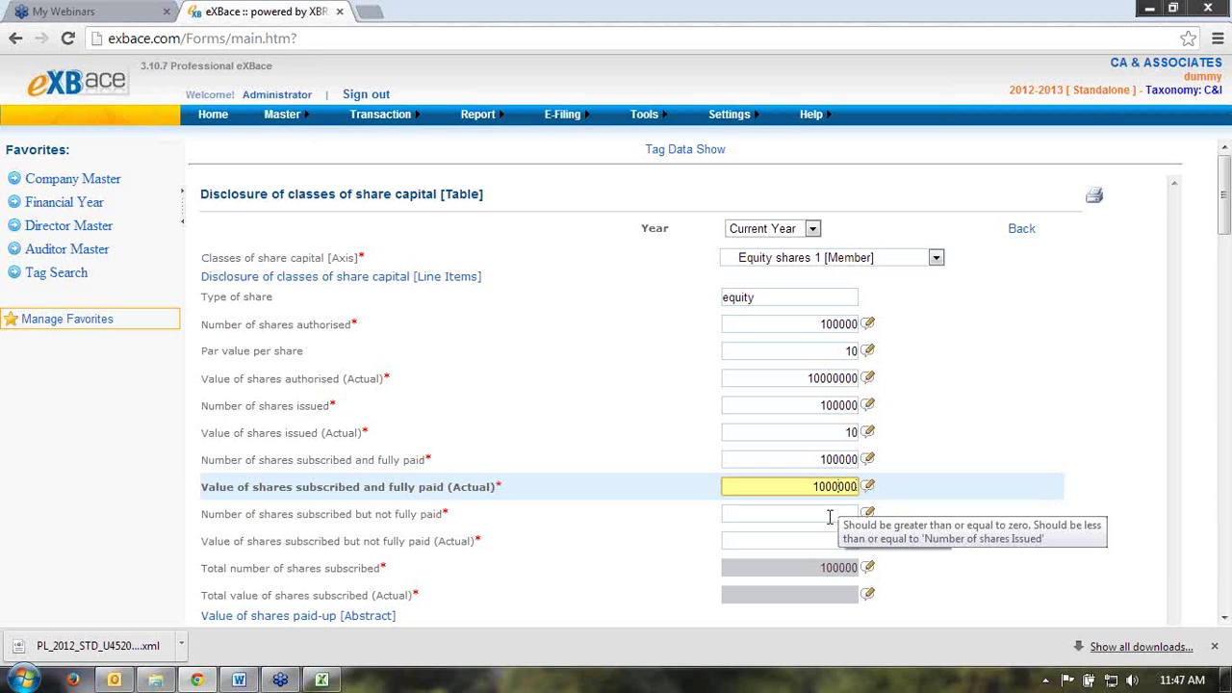
pyautogui.click(830, 516)
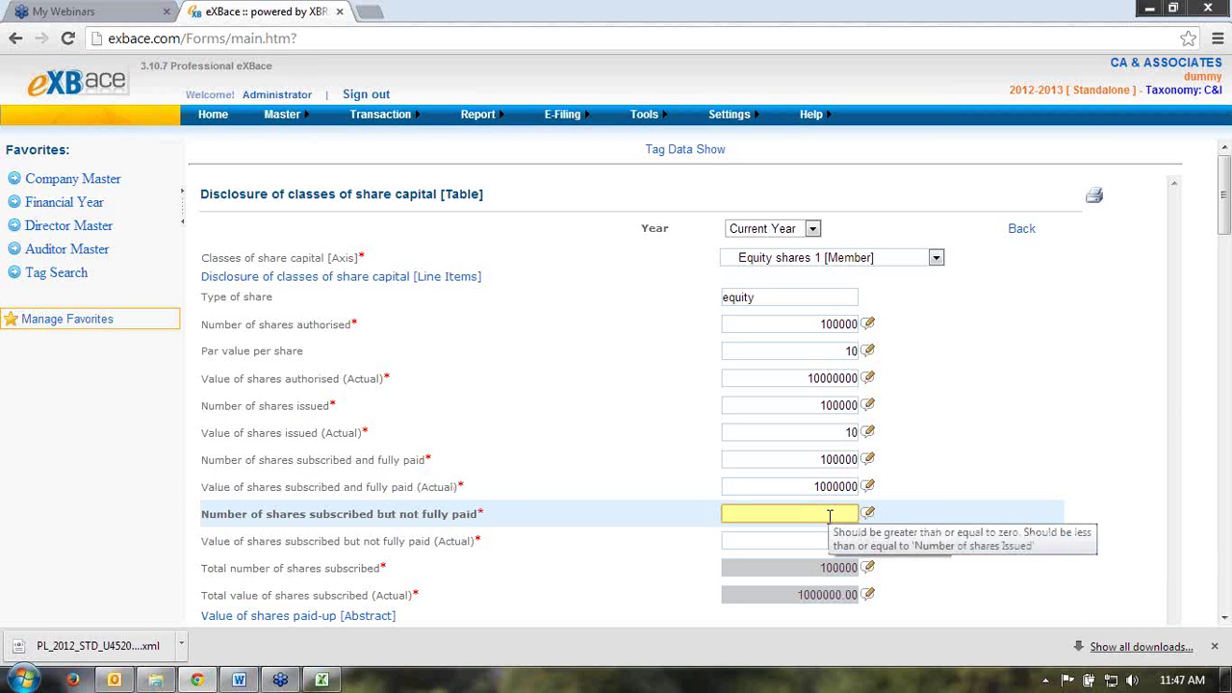
pyautogui.write('0')
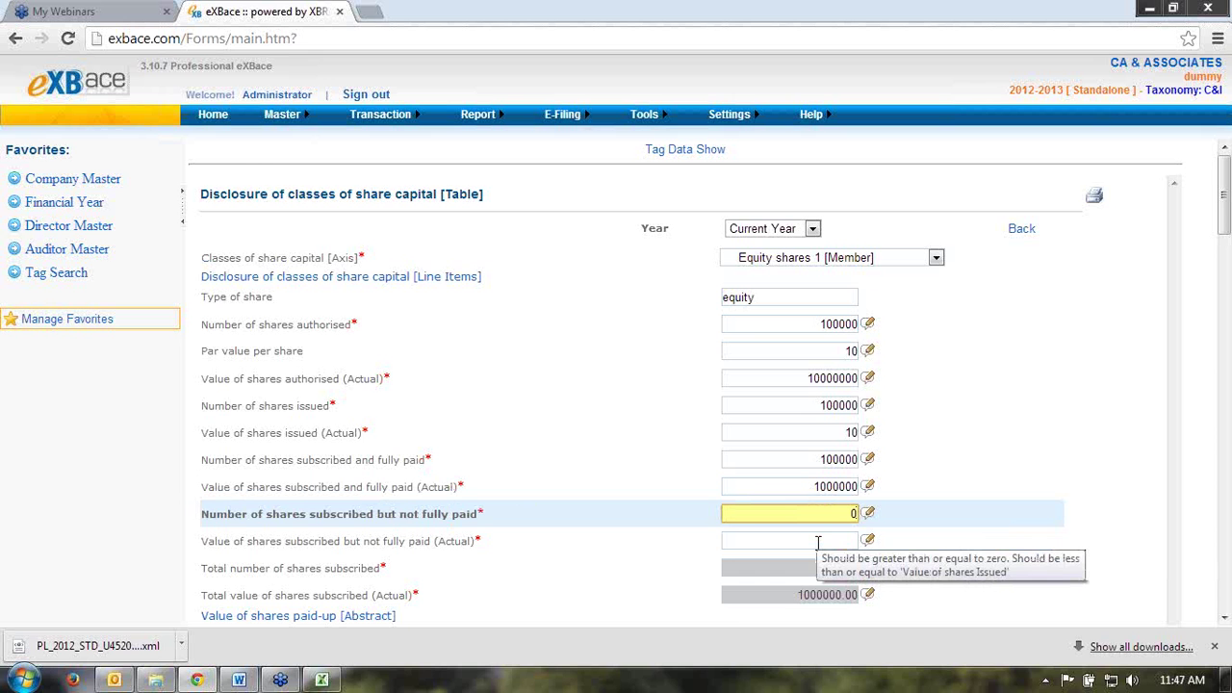
pyautogui.click(817, 542)
pyautogui.write('0')
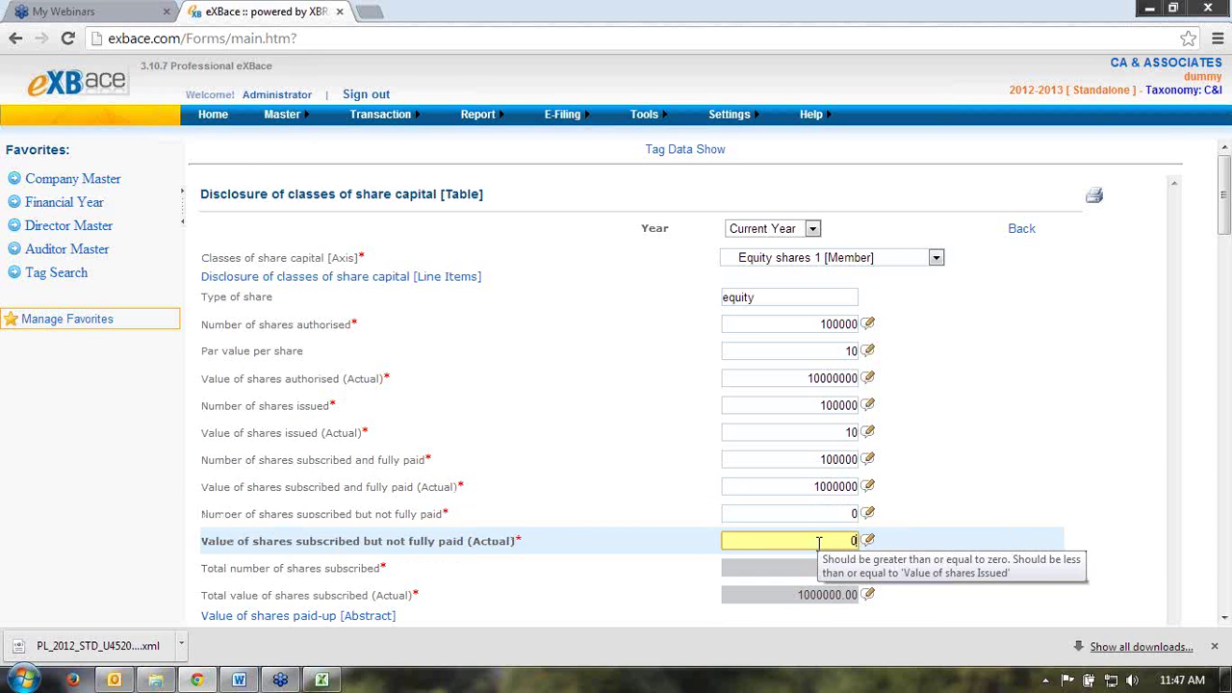
# Step: Set the number of shares paid-up to 100000 and the value of shares called to 1000000
pyautogui.scroll(-2, 819, 542)
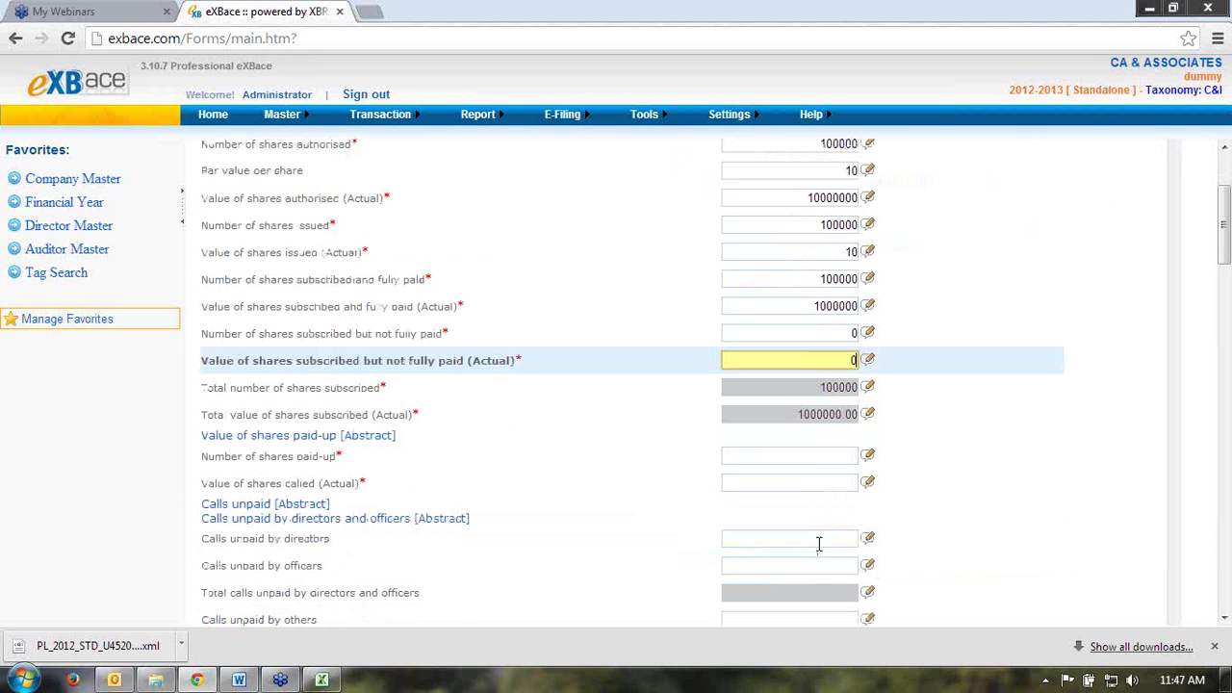
pyautogui.click(807, 459)
pyautogui.write('100000')
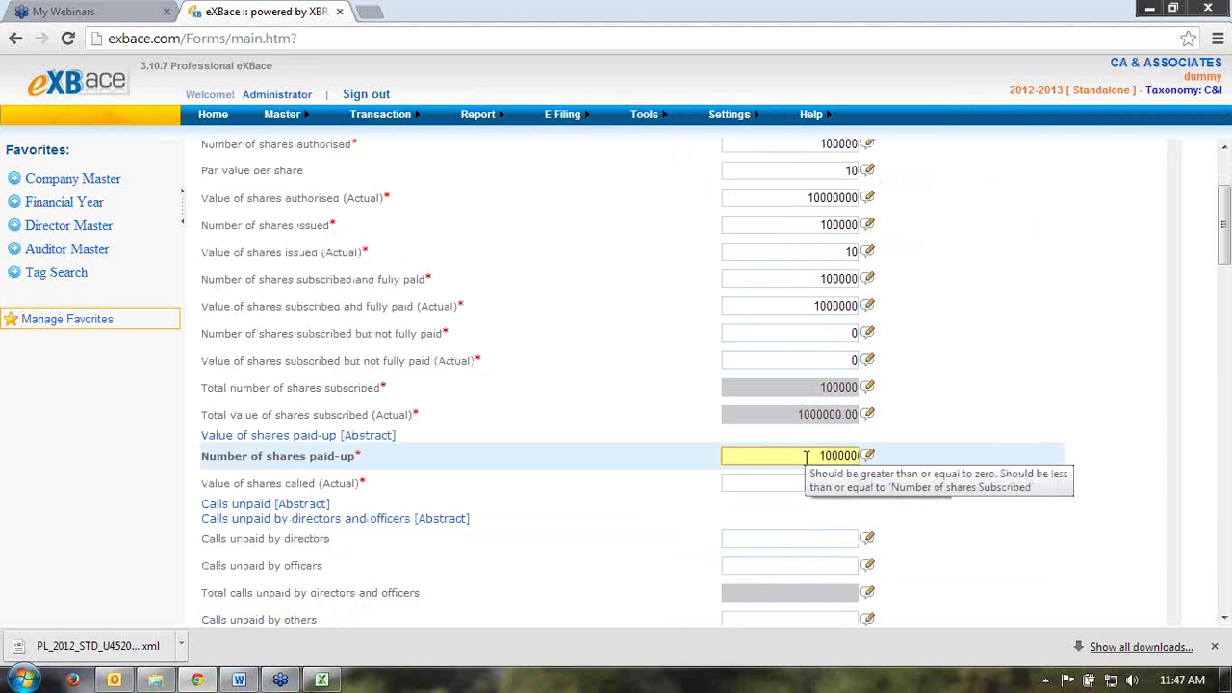
pyautogui.press('Tab')
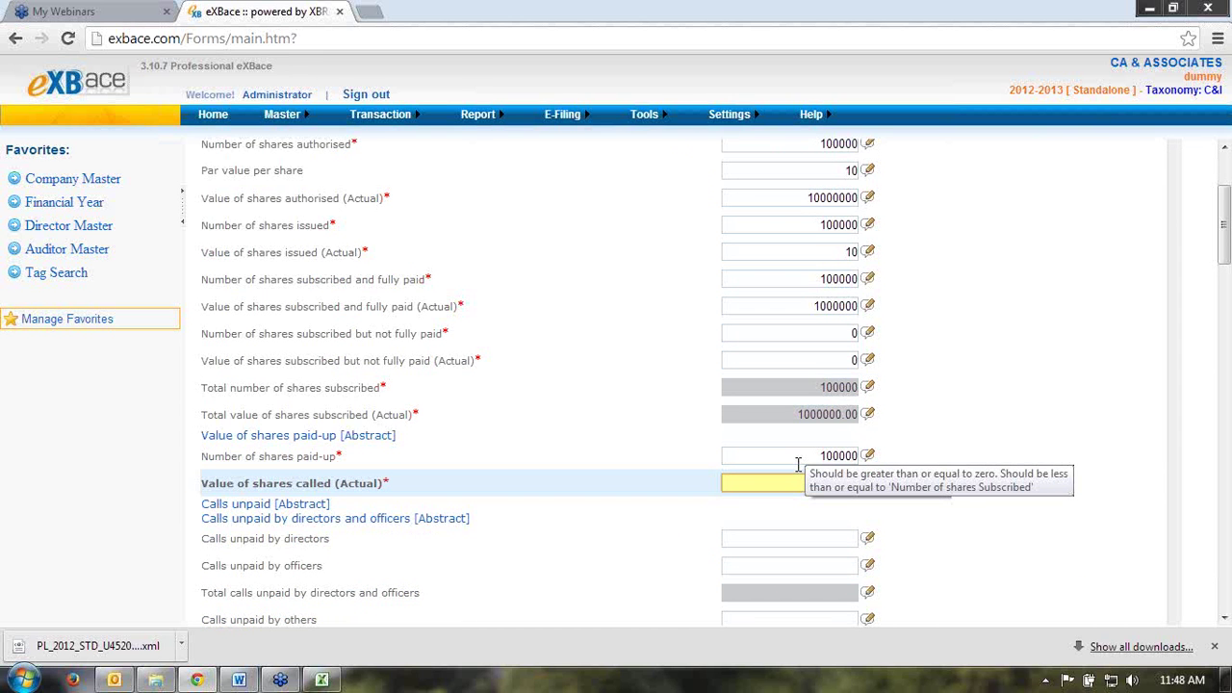
pyautogui.write('1000000')
pyautogui.scroll(-1, 775, 522)
pyautogui.scroll(-7, 775, 522)
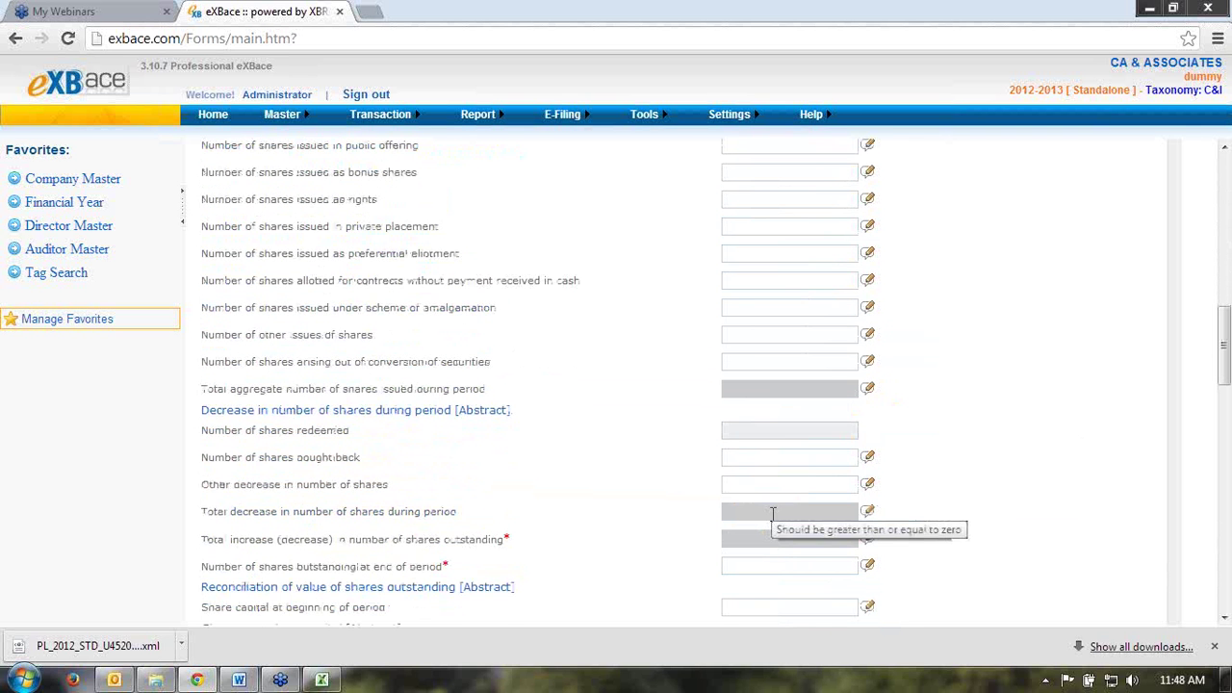
# Step: Set the number of shares issued in private placement to 100000 under the increase in number of shares outstanding
pyautogui.press('Tab')
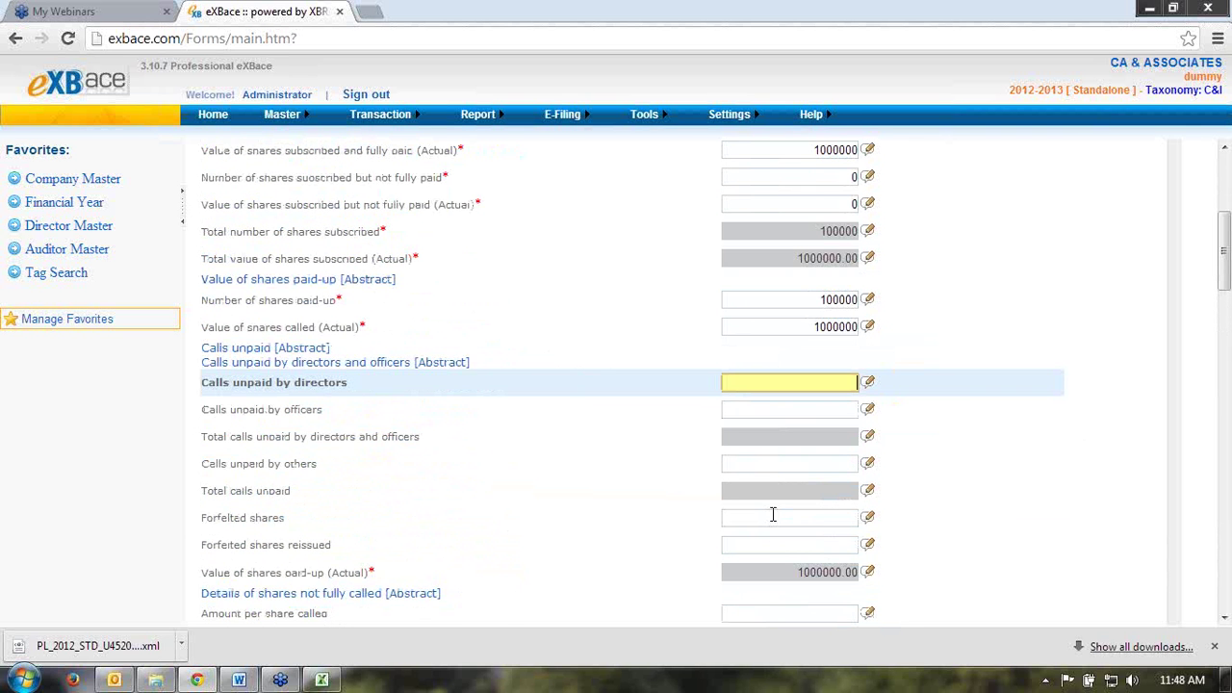
pyautogui.scroll(-6, 773, 515)
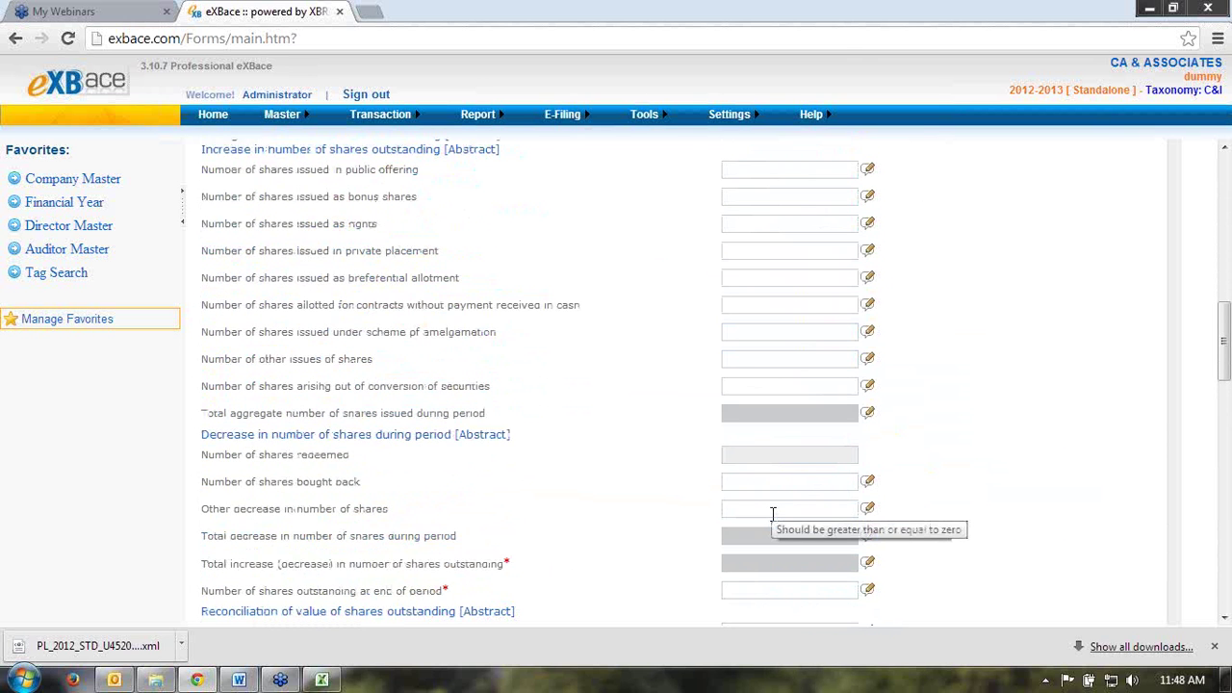
pyautogui.scroll(1, 773, 515)
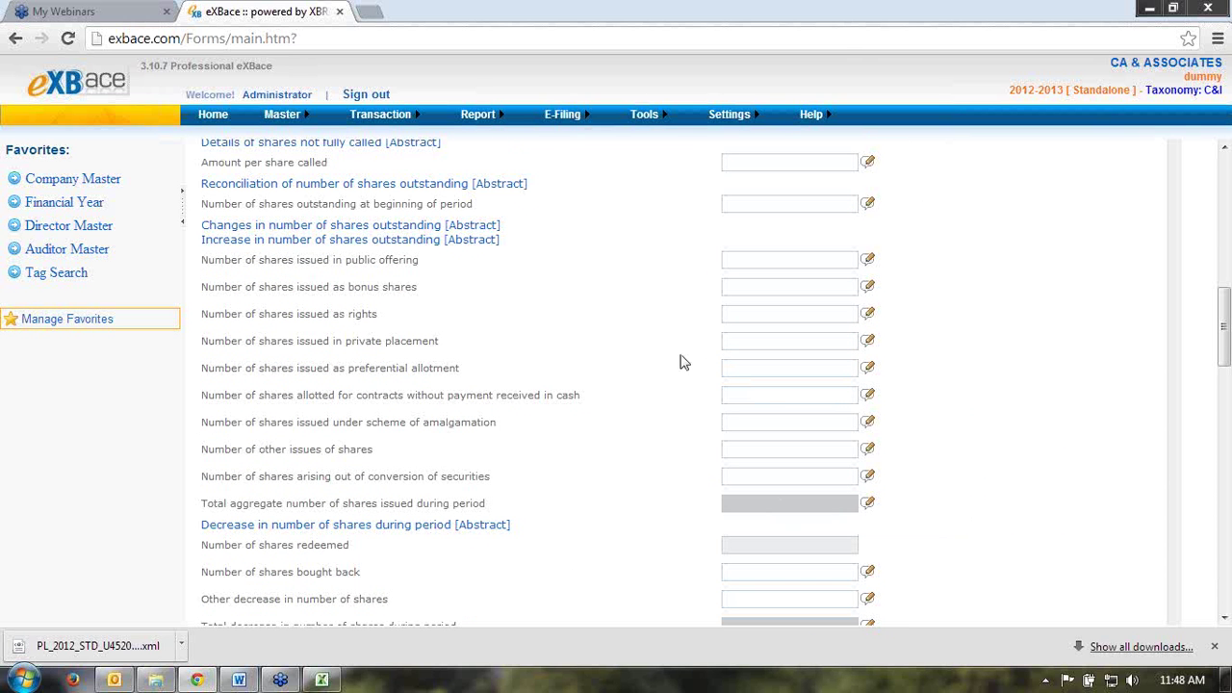
pyautogui.click(757, 339)
pyautogui.write('0')
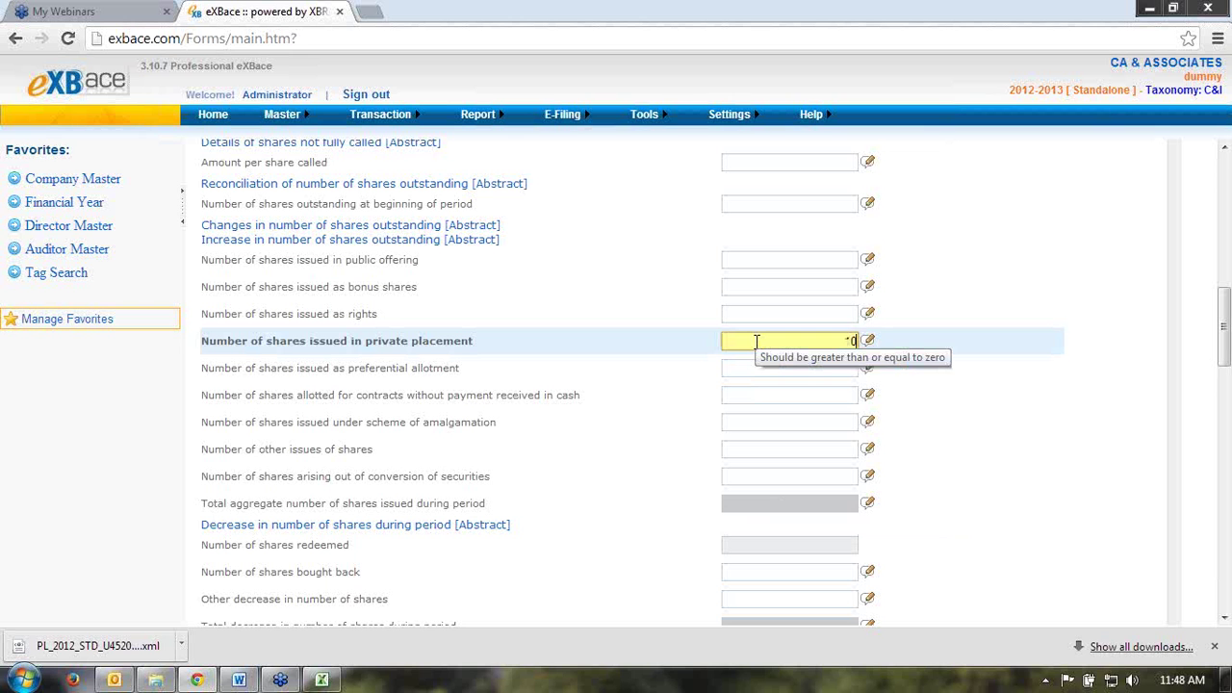
pyautogui.write('100000')
pyautogui.press('Tab')
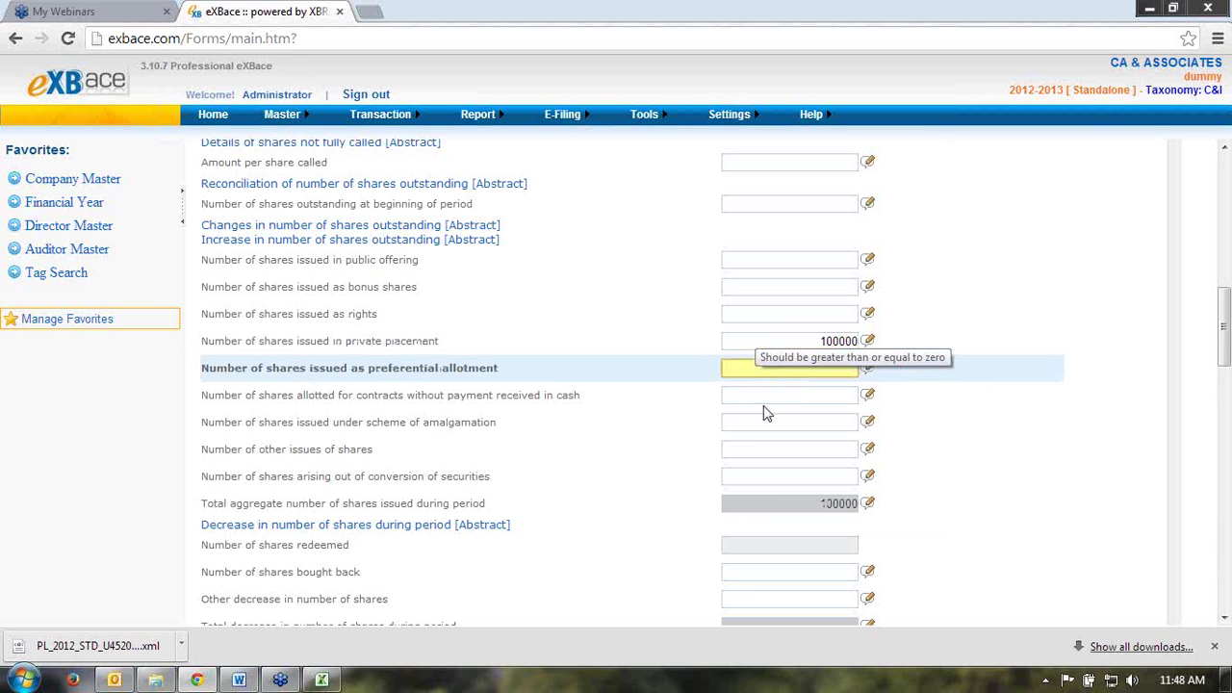
# Step: Set the number of shares outstanding at end of period to 0
pyautogui.scroll(-2, 764, 413)
pyautogui.click(792, 499)
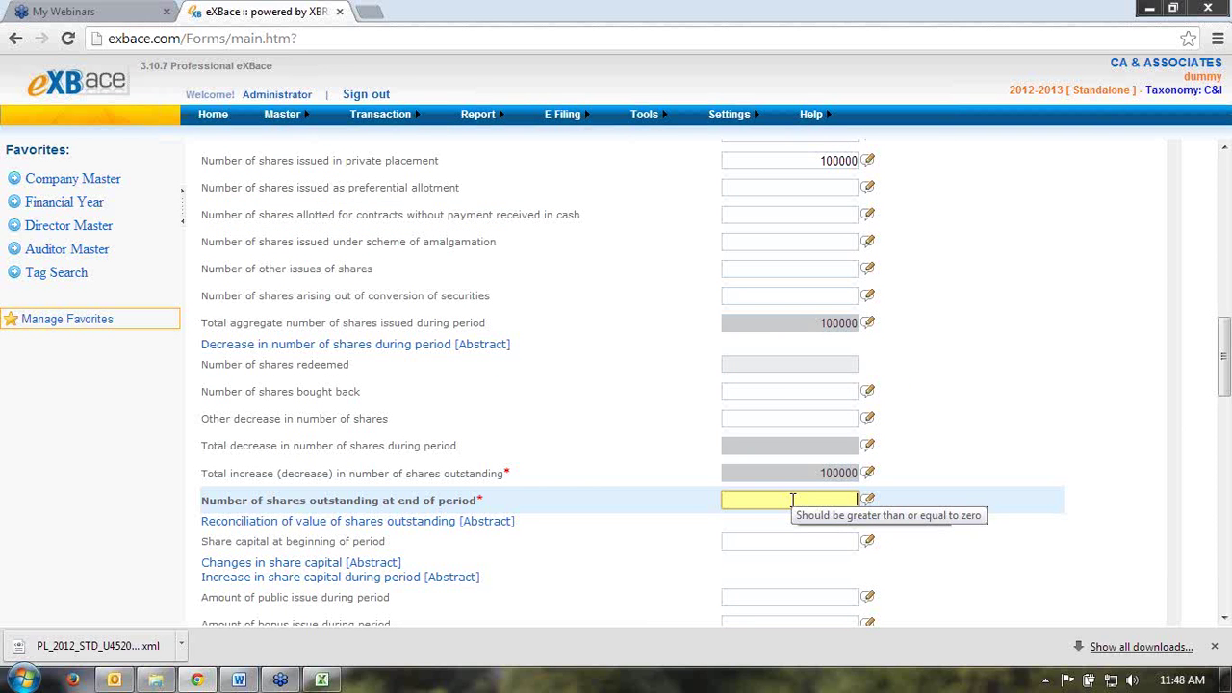
pyautogui.write('0')
# Step: Set the amount of private placement issue during period to 0 in the reconciliation of value of shares outstanding
pyautogui.scroll(-3, 793, 500)
pyautogui.scroll(-3, 792, 508)
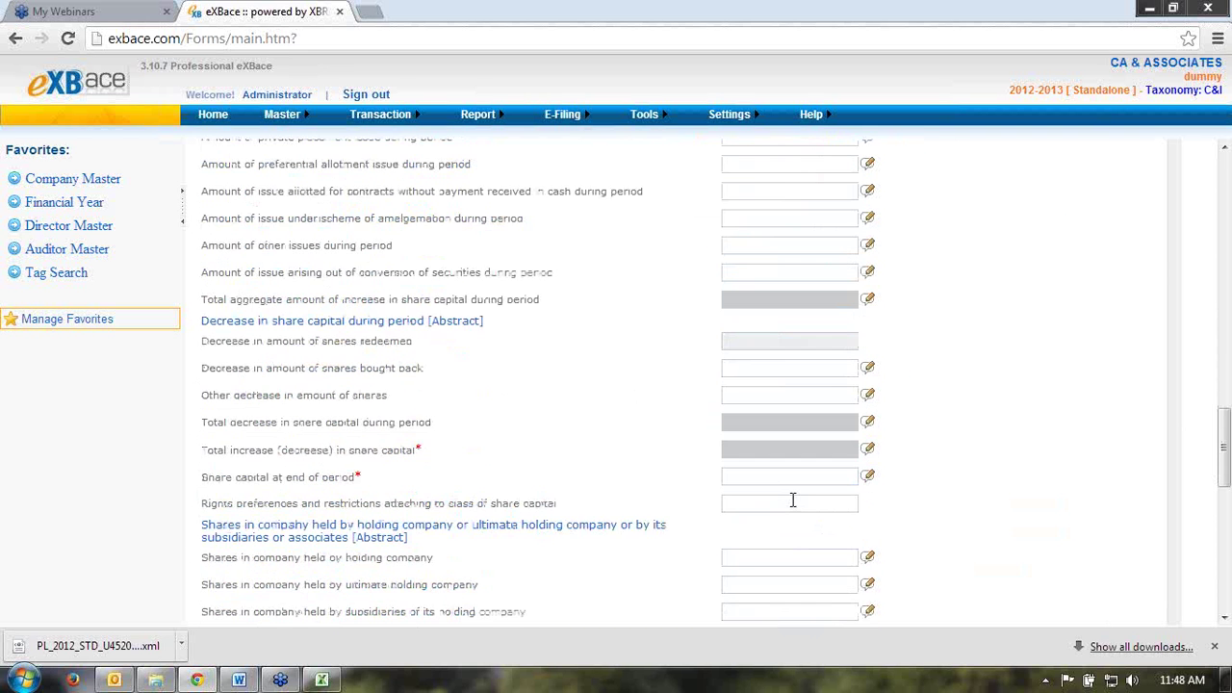
pyautogui.scroll(2, 760, 418)
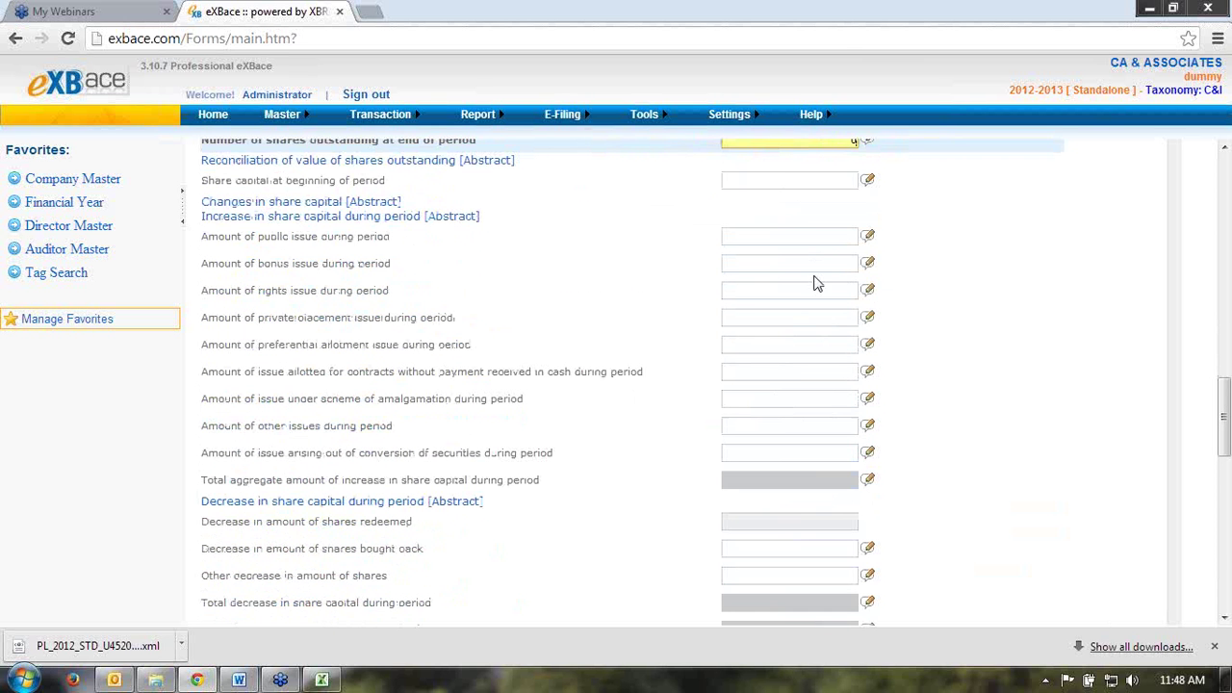
pyautogui.click(816, 316)
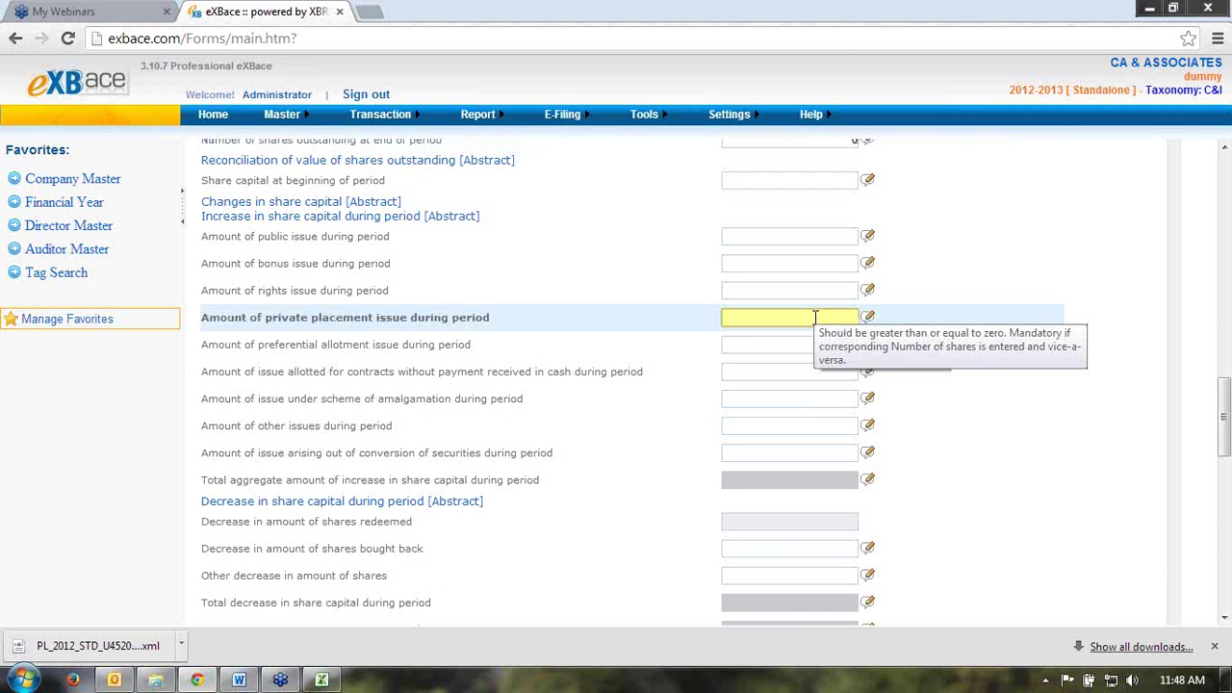
pyautogui.write('0')
pyautogui.press('Tab')
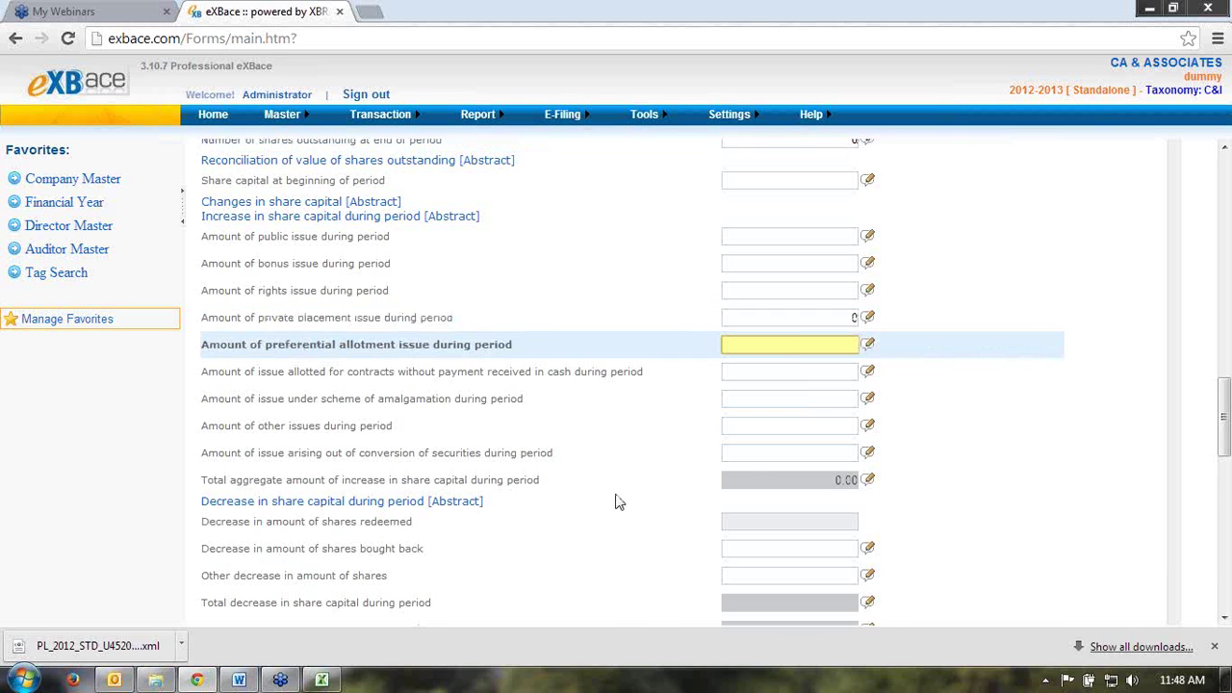
# Step: Set the share capital at end of period to 1000000
pyautogui.scroll(-2, 616, 500)
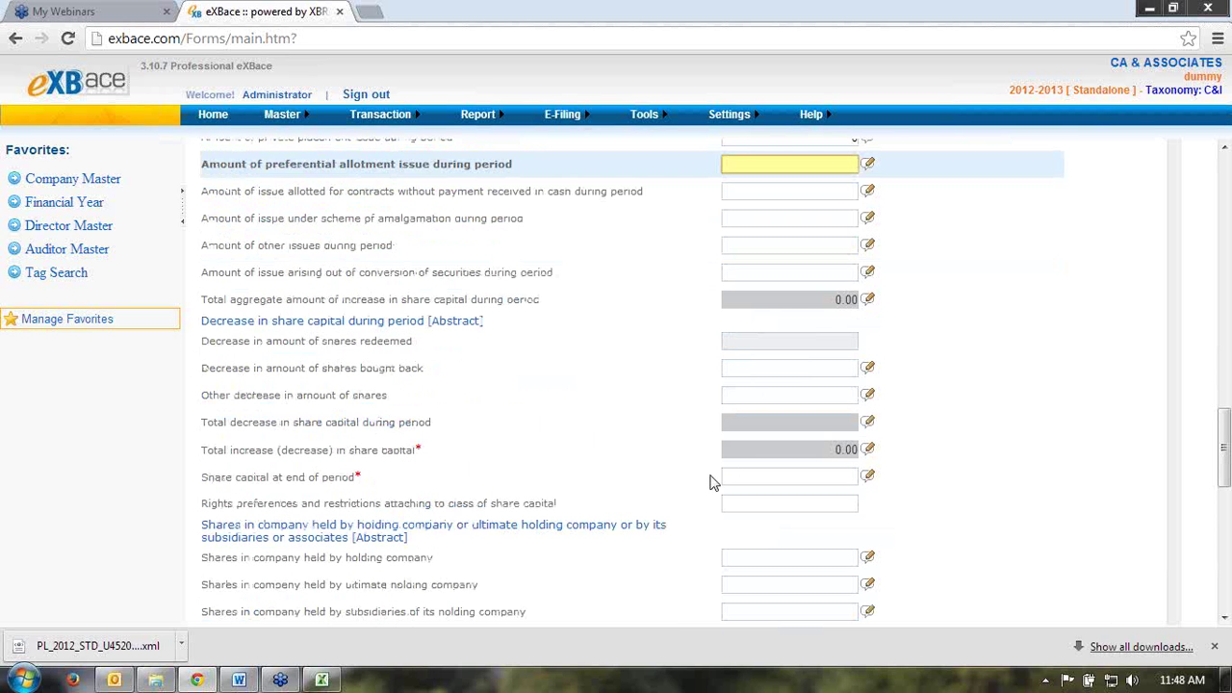
pyautogui.click(746, 475)
pyautogui.write('1000000')
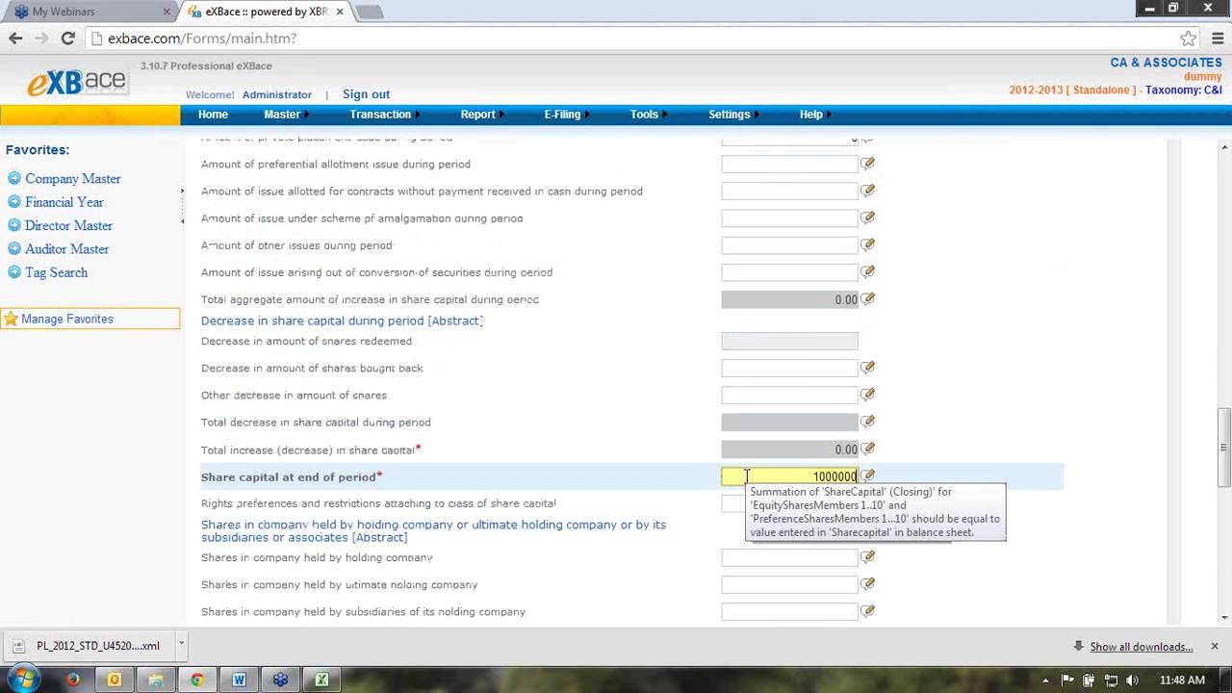
# Step: Enter 0 for both principal and interest accrued of the application money due for refund, and try to save the record
pyautogui.scroll(-3, 715, 495)
pyautogui.scroll(-3, 715, 495)
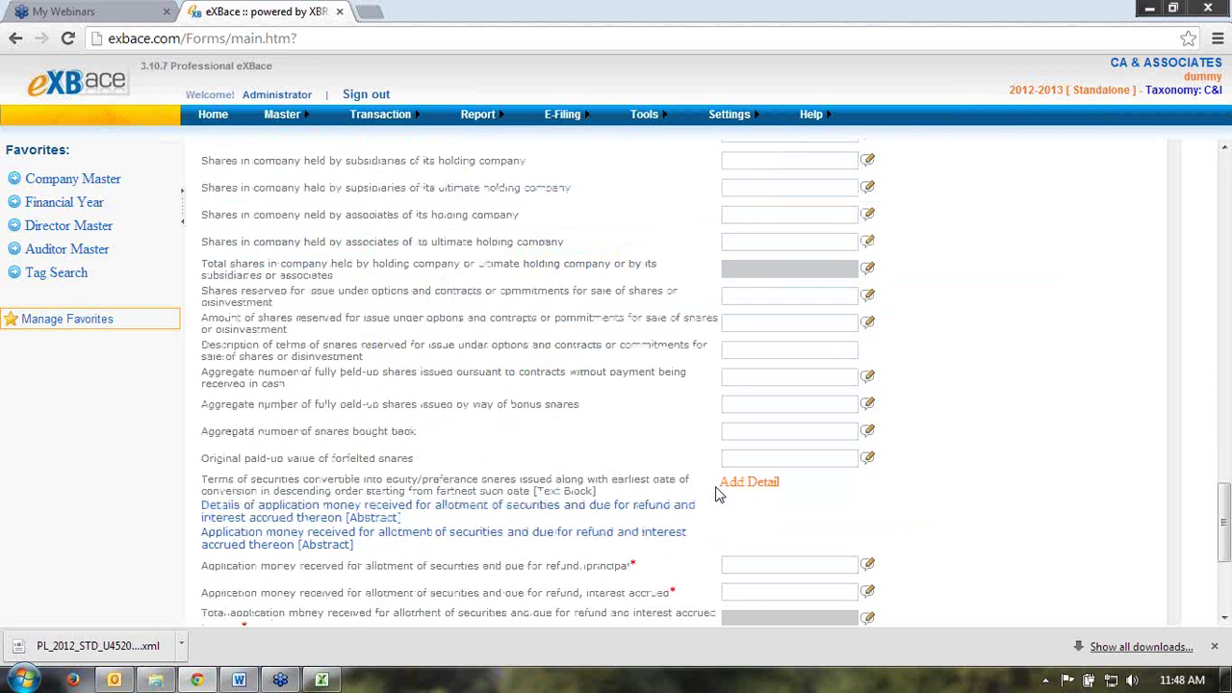
pyautogui.scroll(-2, 715, 494)
pyautogui.click(763, 385)
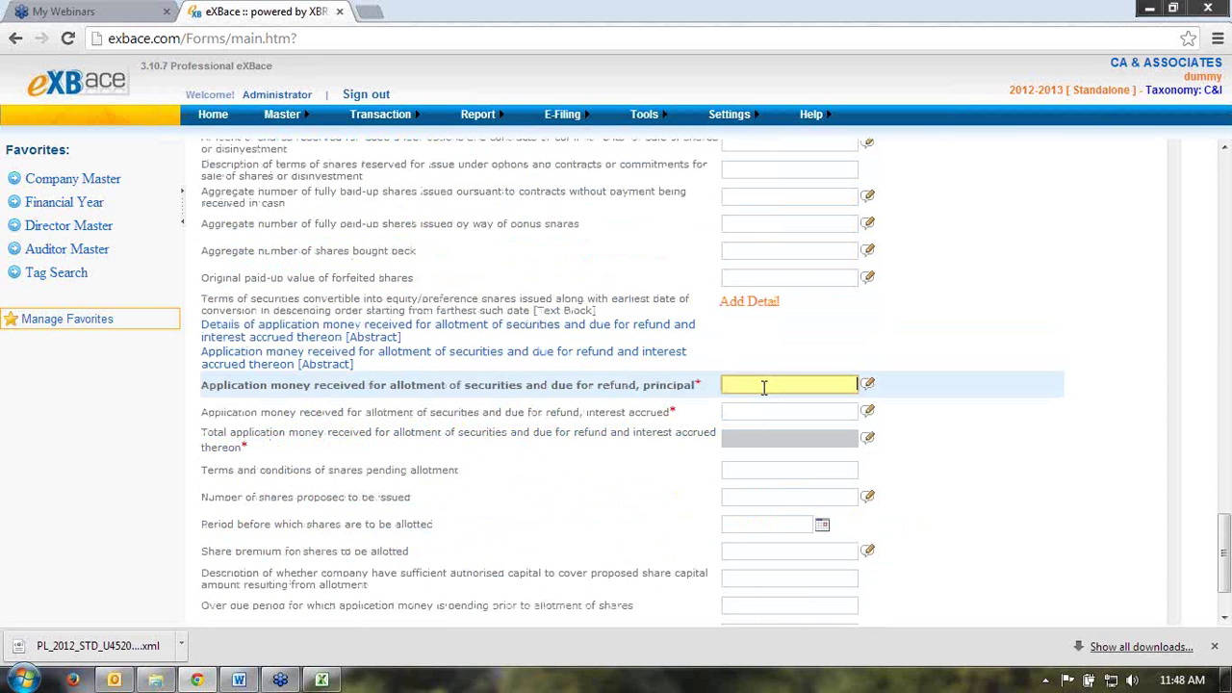
pyautogui.write('0')
pyautogui.press('Tab')
pyautogui.write('0')
pyautogui.press('Tab')
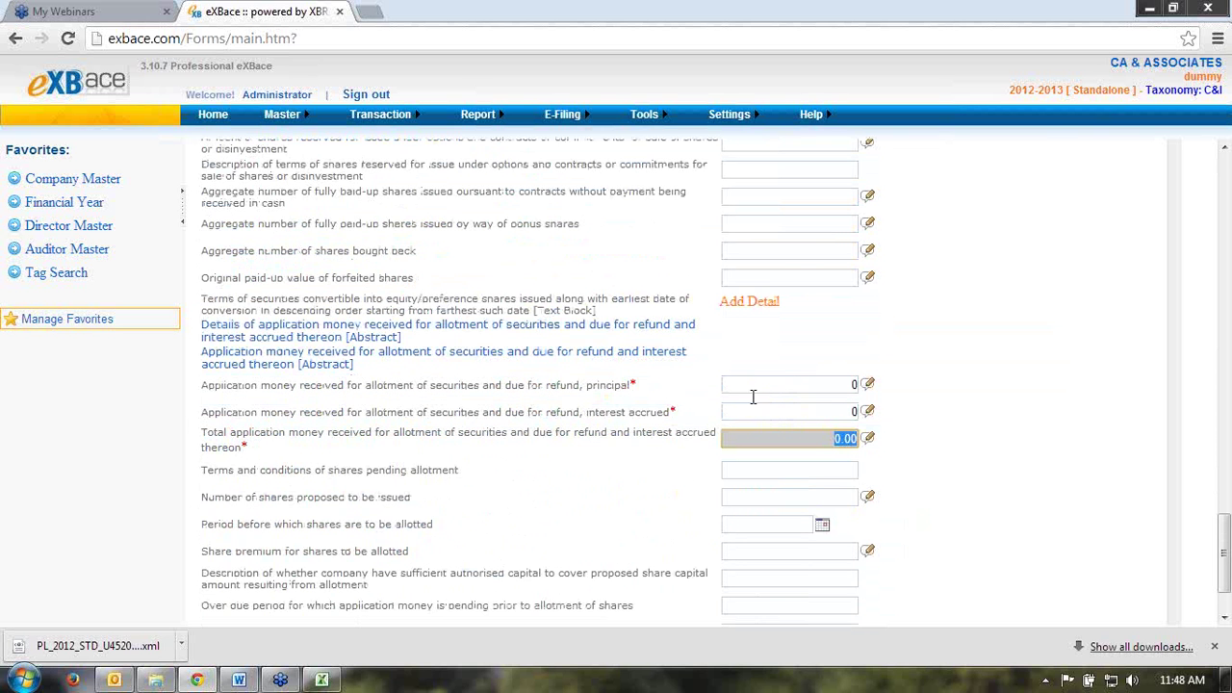
pyautogui.scroll(-1, 709, 432)
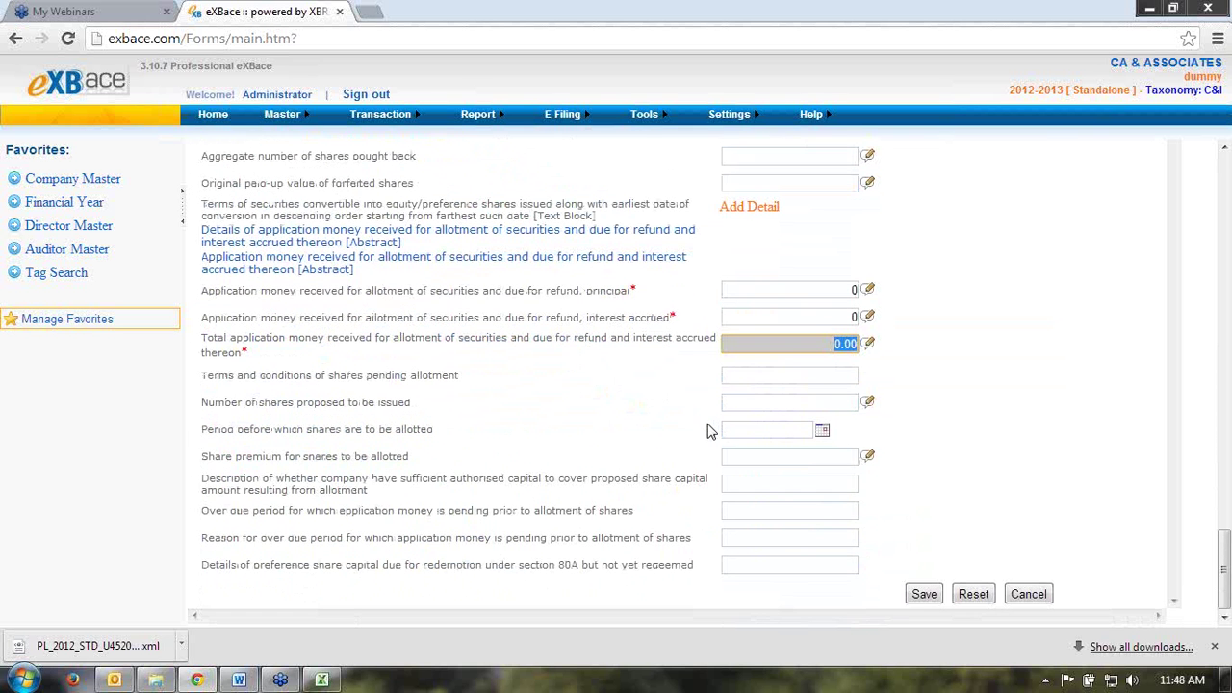
pyautogui.click(924, 594)
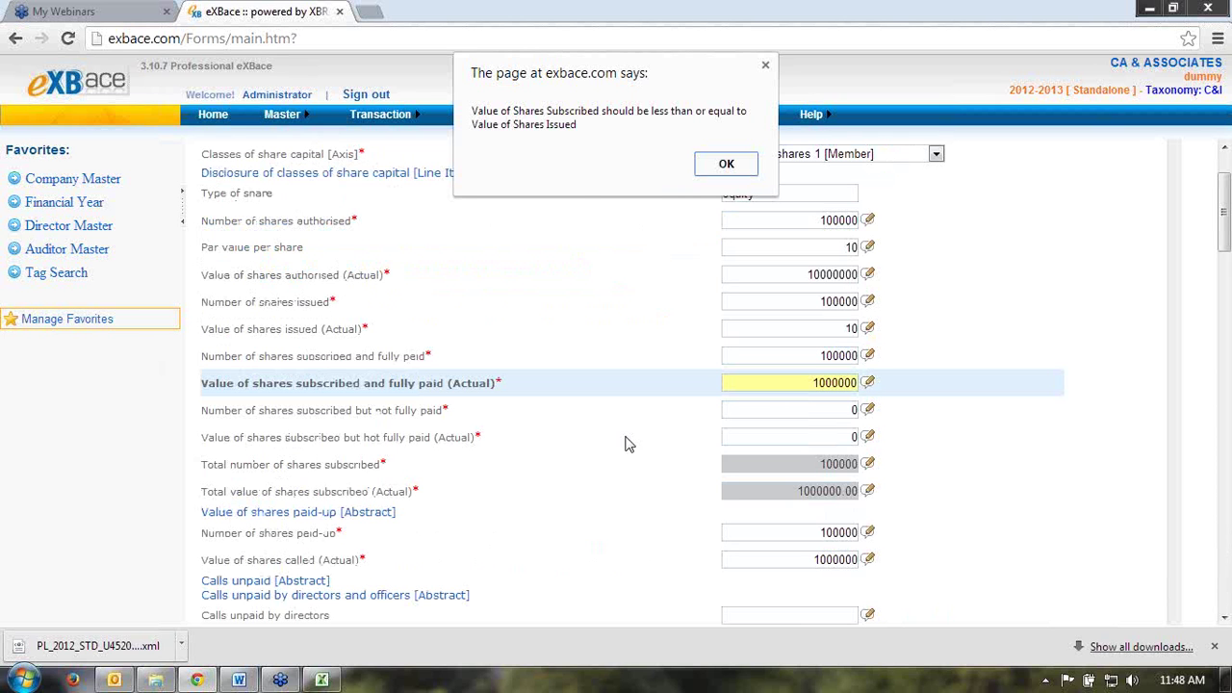
pyautogui.click(708, 169)
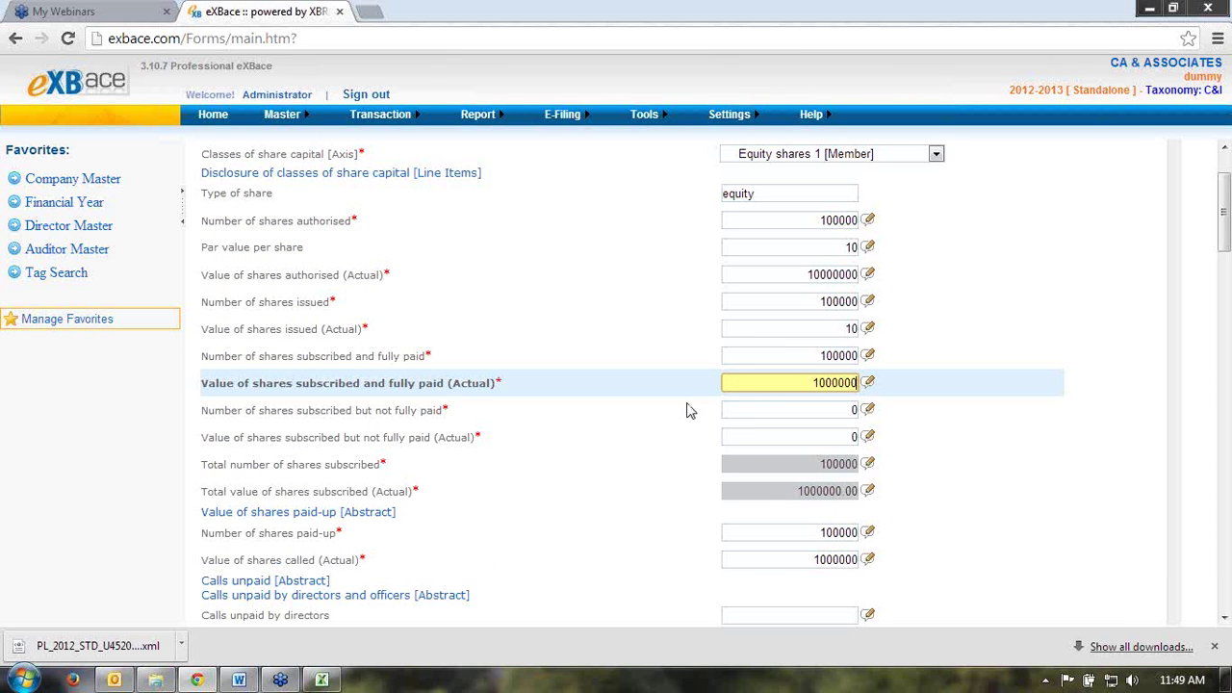
# Step: Set the value of shares authorised to 1000000 and try again to save the Equity shares 1 record
pyautogui.click(839, 275)
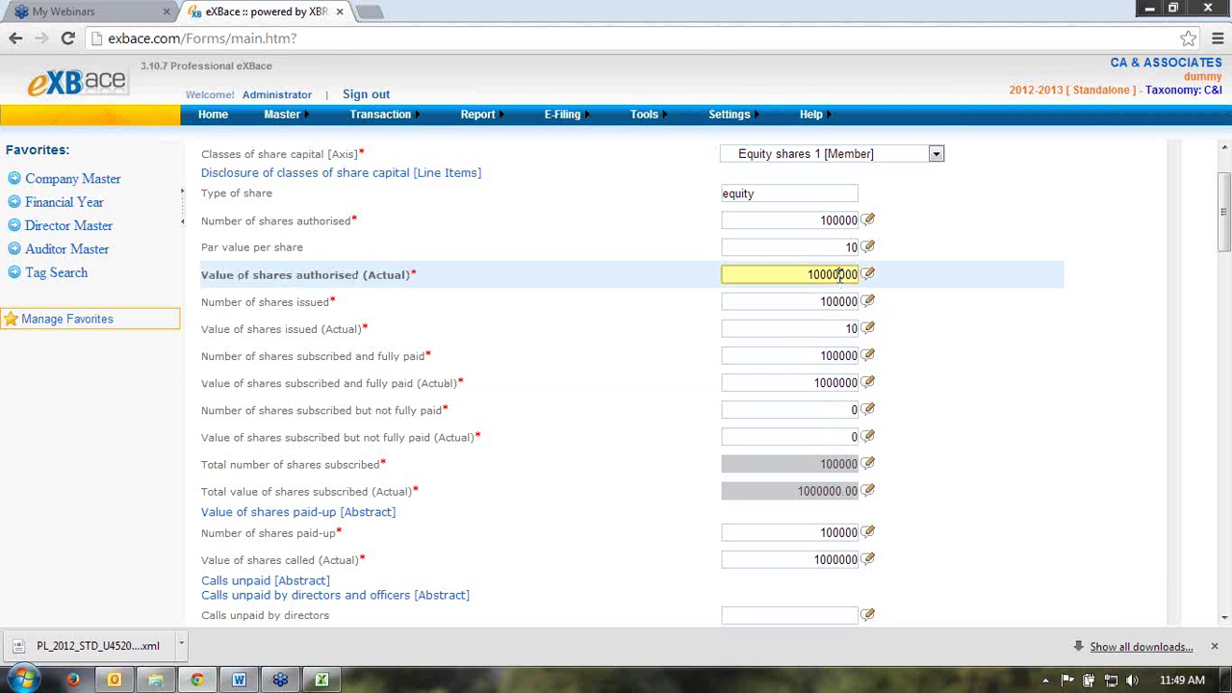
pyautogui.press('BackSpace')
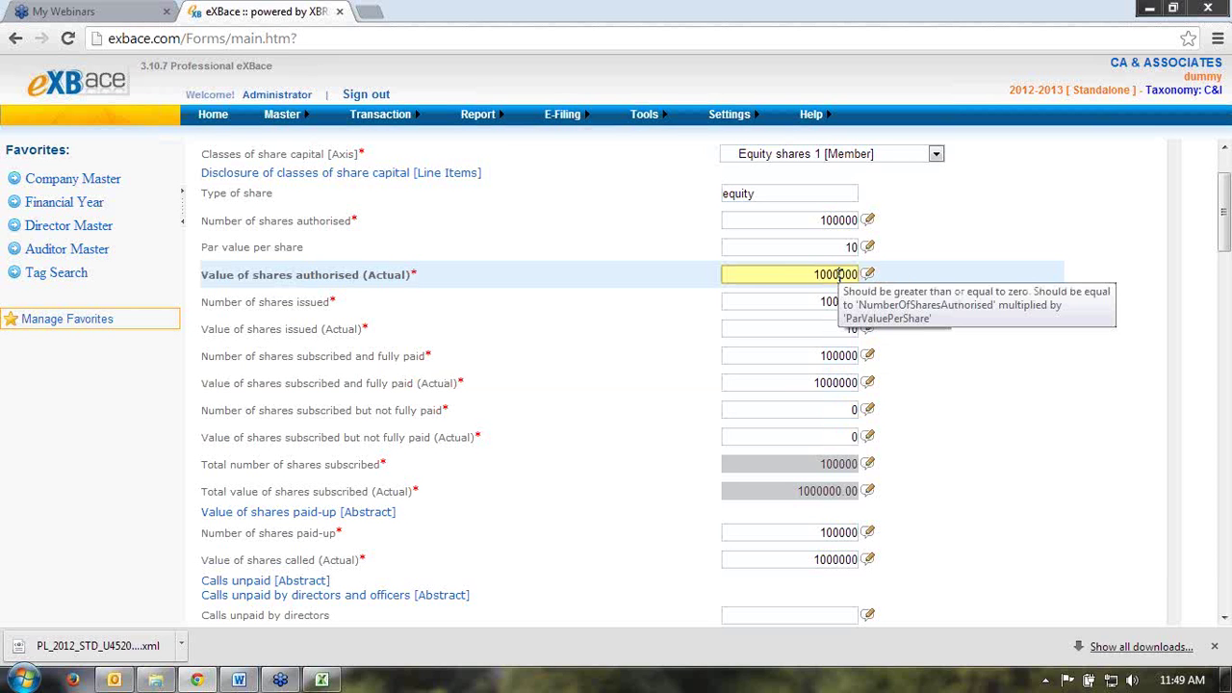
pyautogui.click(787, 380)
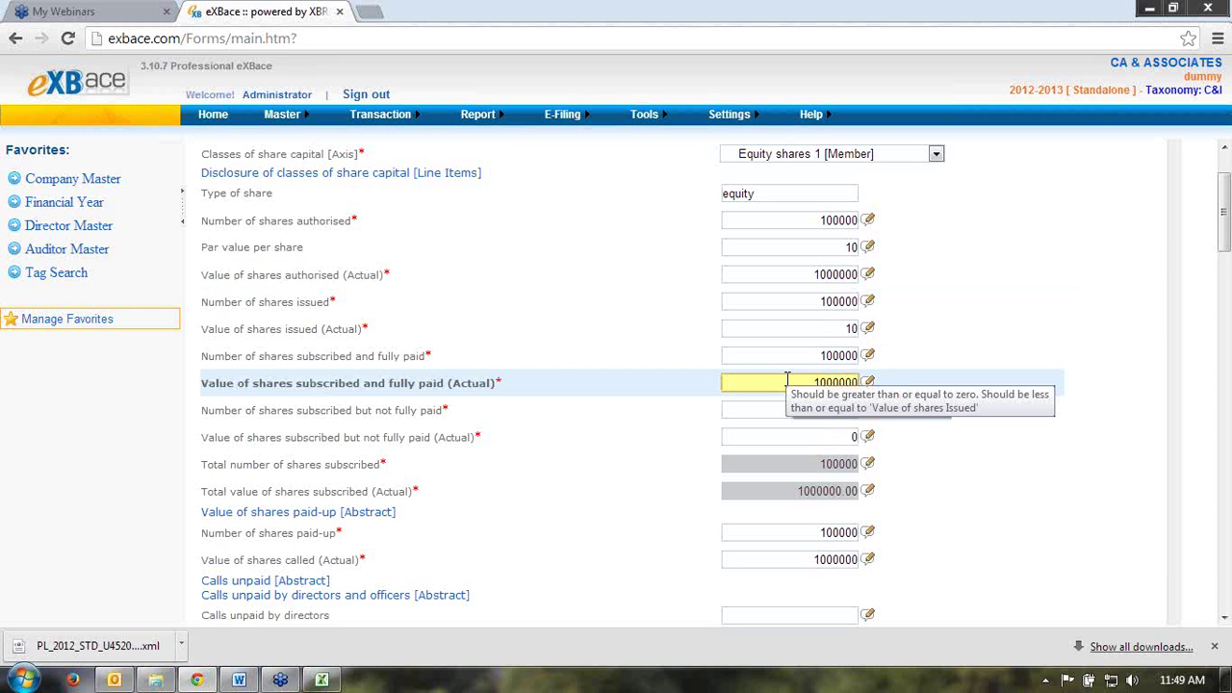
pyautogui.scroll(-10, 787, 380)
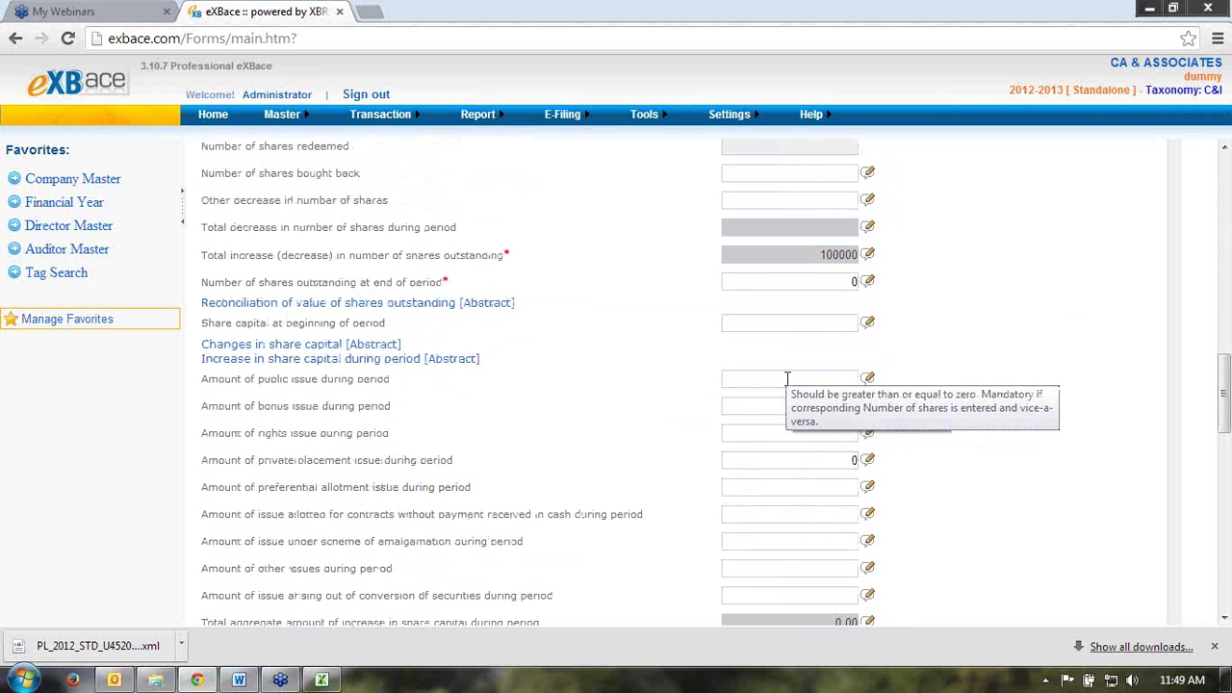
pyautogui.scroll(-10, 788, 379)
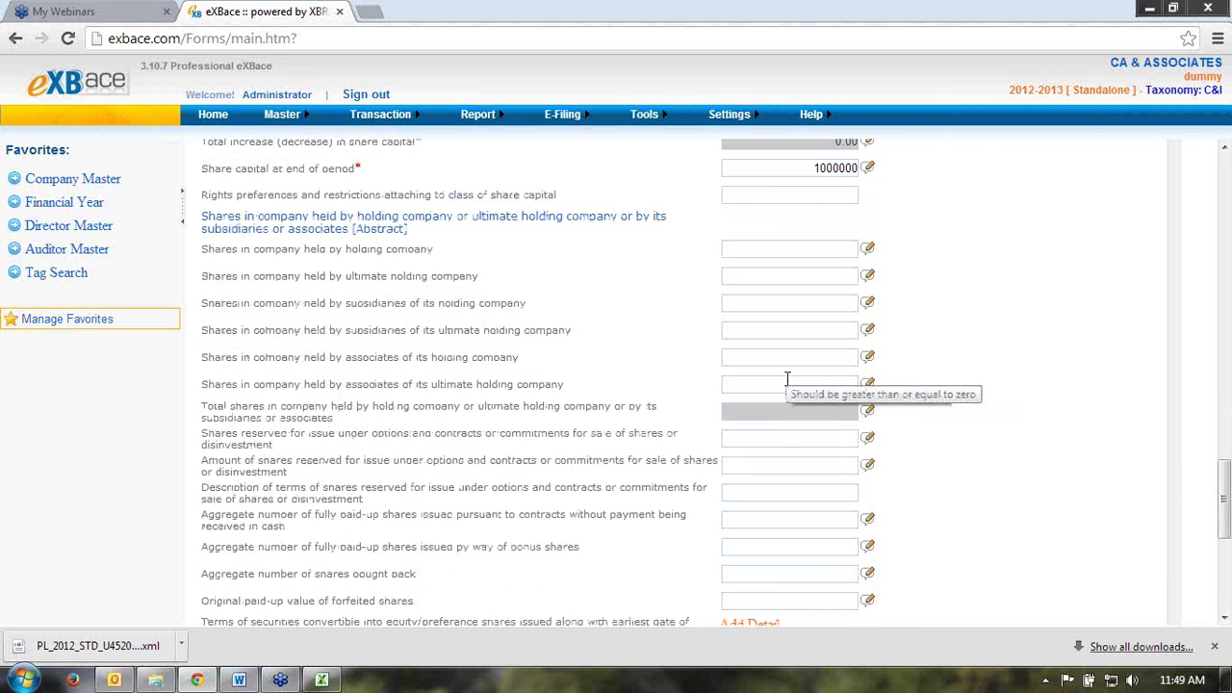
pyautogui.scroll(-5, 787, 379)
pyautogui.click(917, 596)
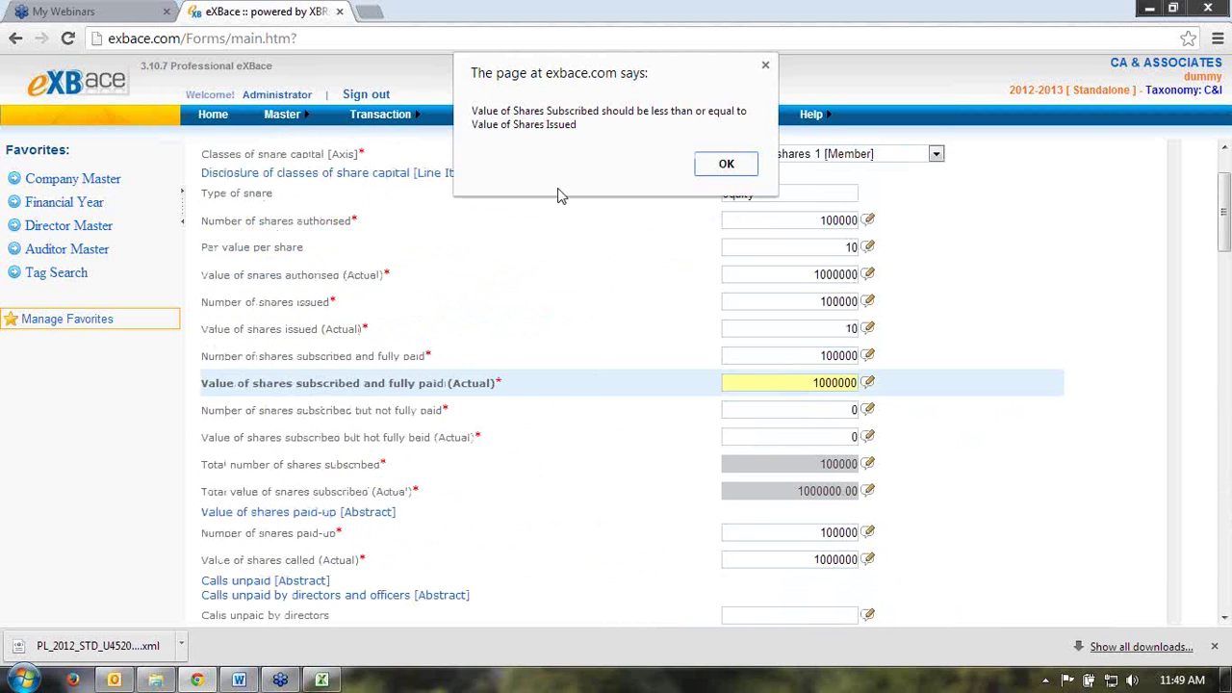
pyautogui.click(722, 166)
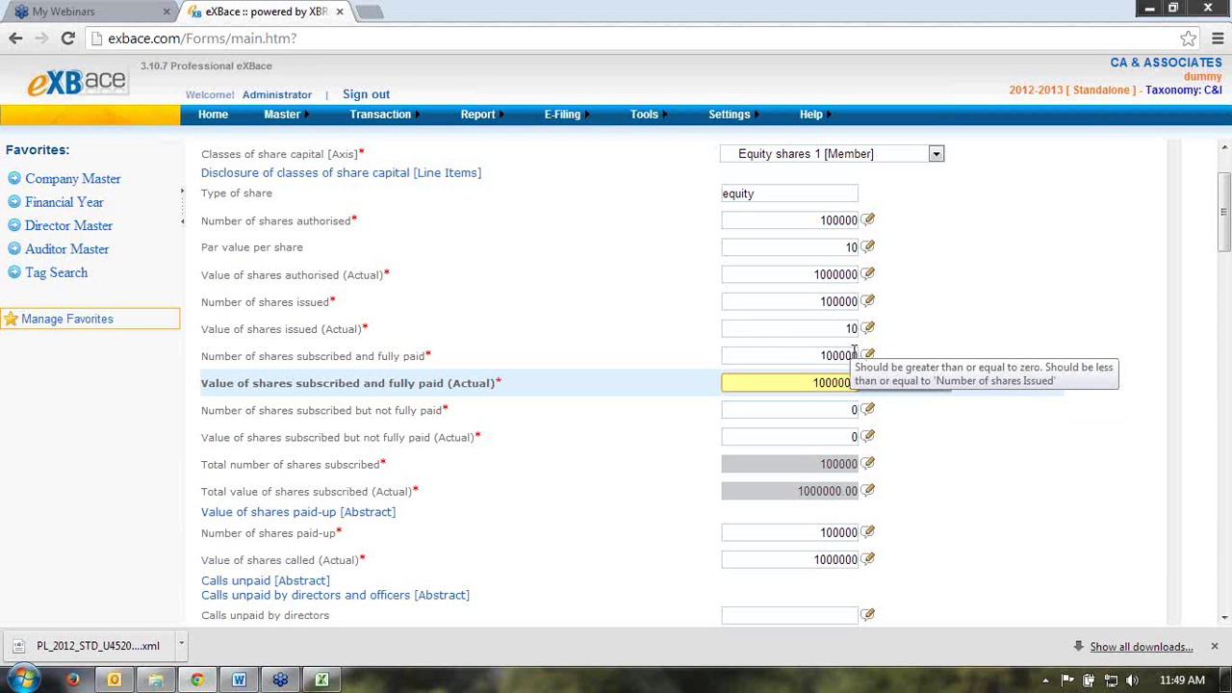
# Step: Set the value of shares issued to 1000000 and try to save the Equity shares 1 record
pyautogui.moveTo(278, 328); pyautogui.dragTo(359, 329)
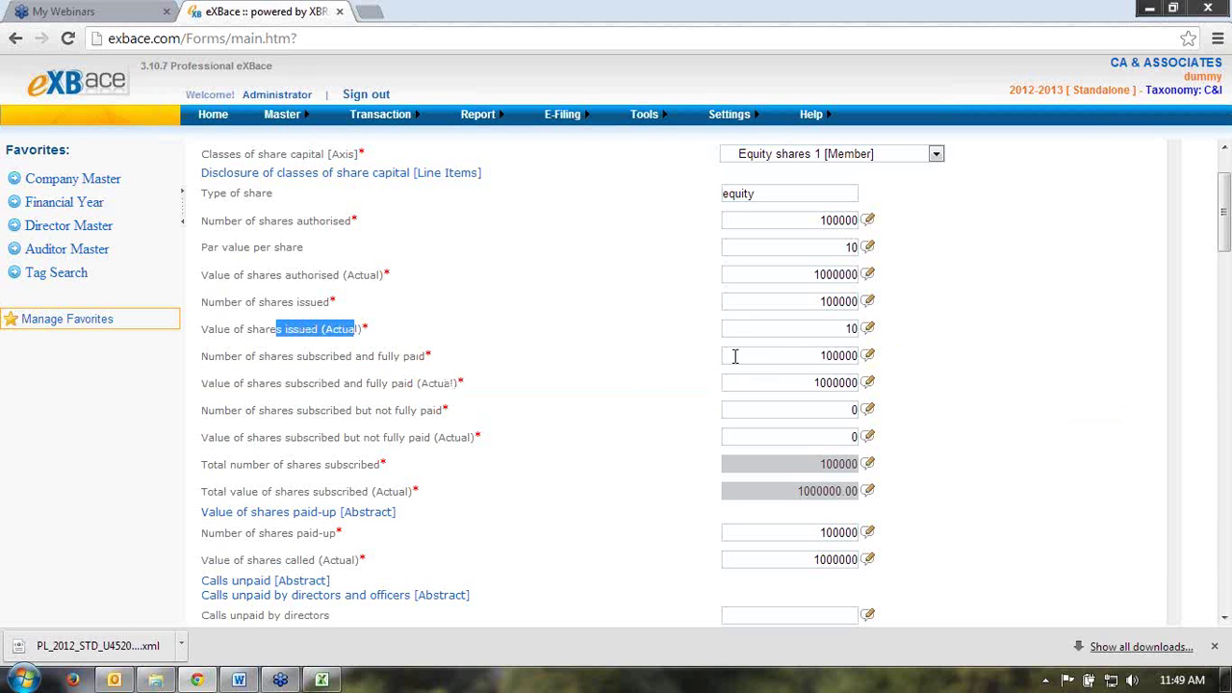
pyautogui.click(734, 327)
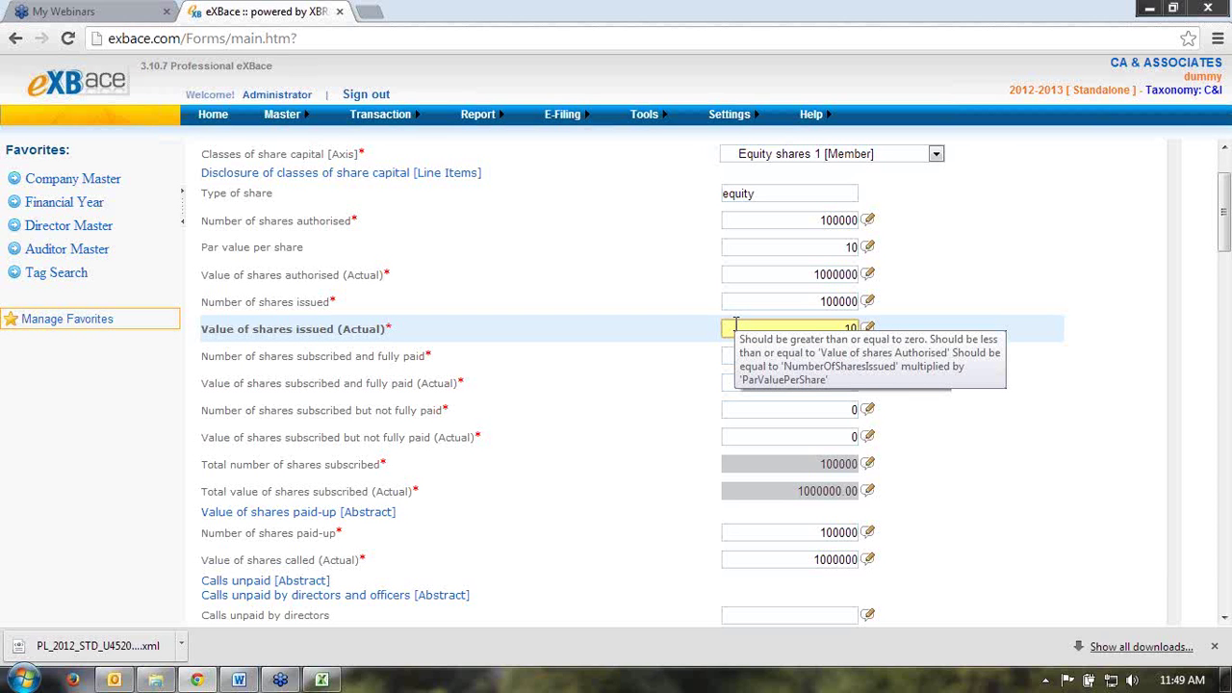
pyautogui.write('1000000')
pyautogui.click(978, 241)
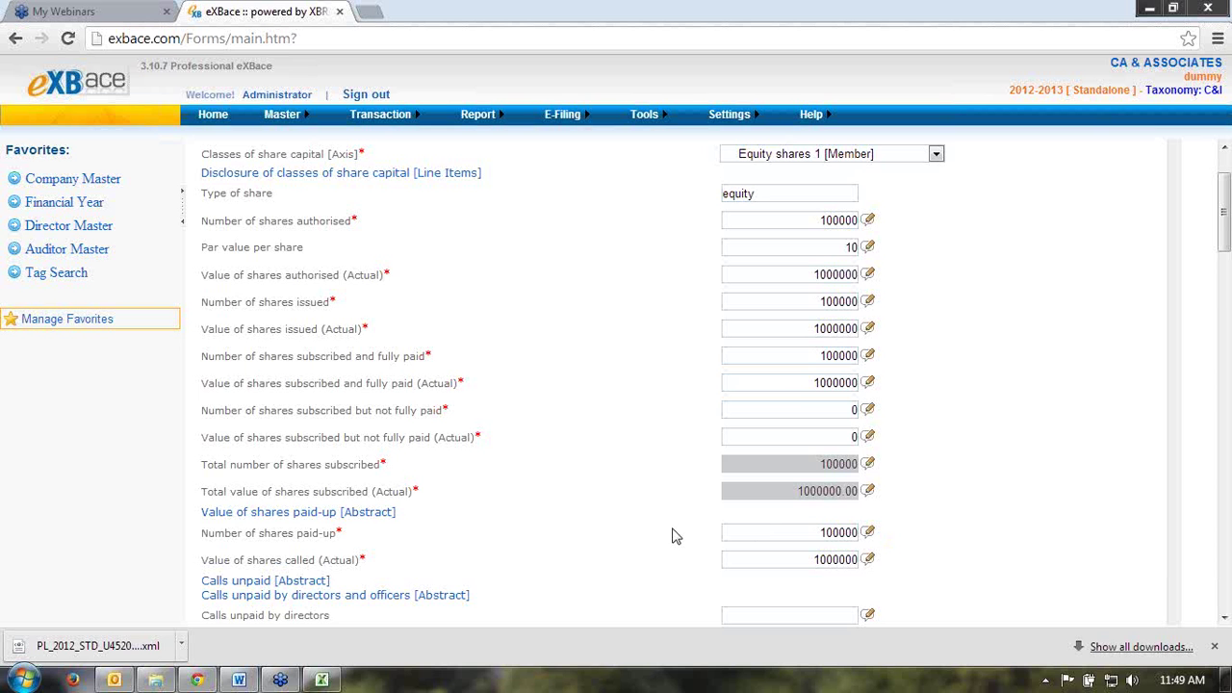
pyautogui.scroll(-8, 671, 530)
pyautogui.scroll(-20, 672, 531)
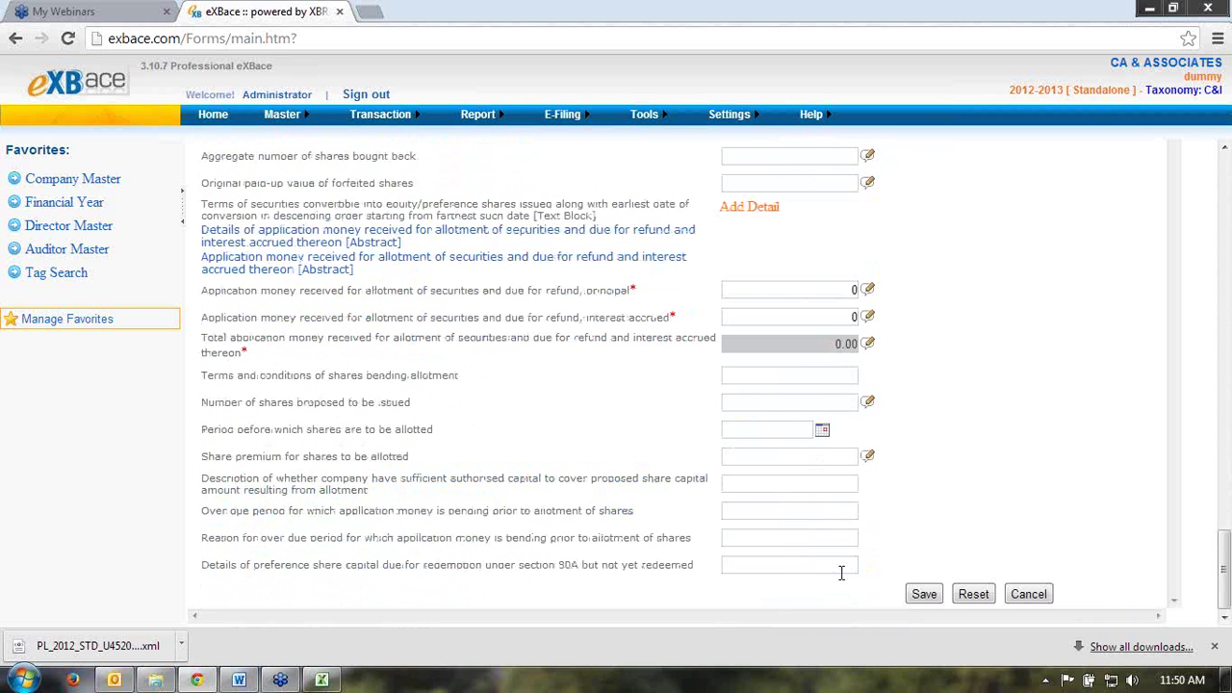
pyautogui.click(922, 594)
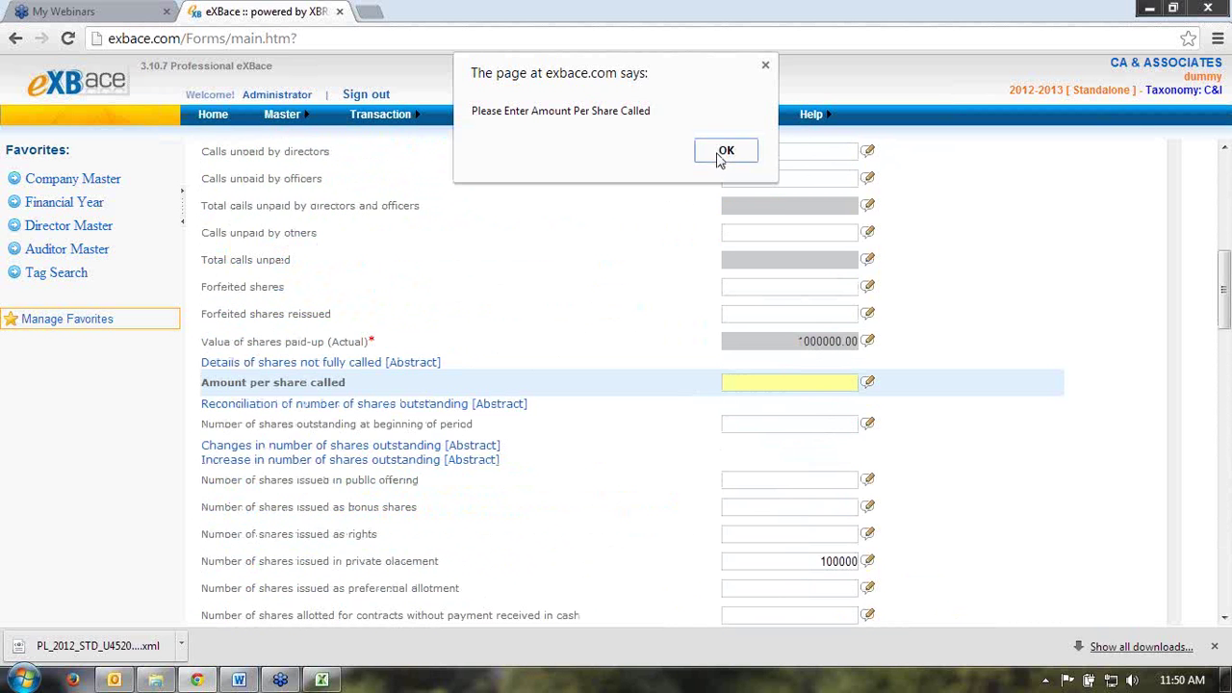
pyautogui.click(722, 154)
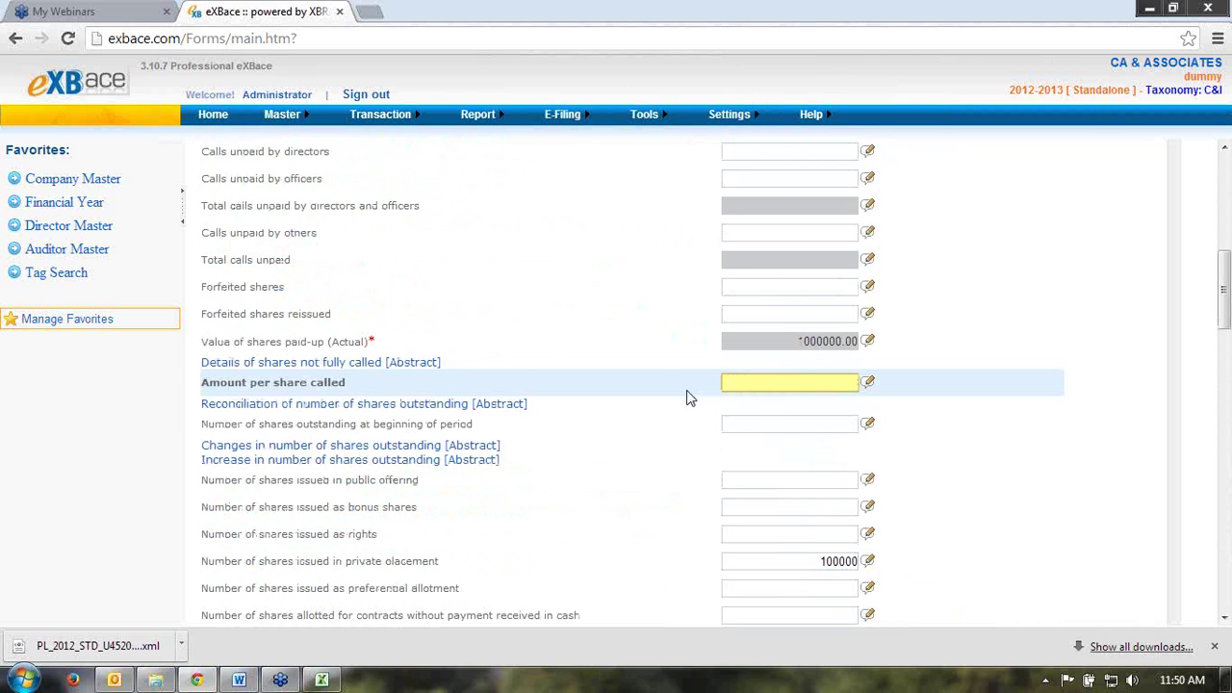
# Step: Set the amount per share called to 10 and save the Equity shares 1 record
pyautogui.write('10')
pyautogui.click(717, 457)
pyautogui.scroll(-15, 638, 525)
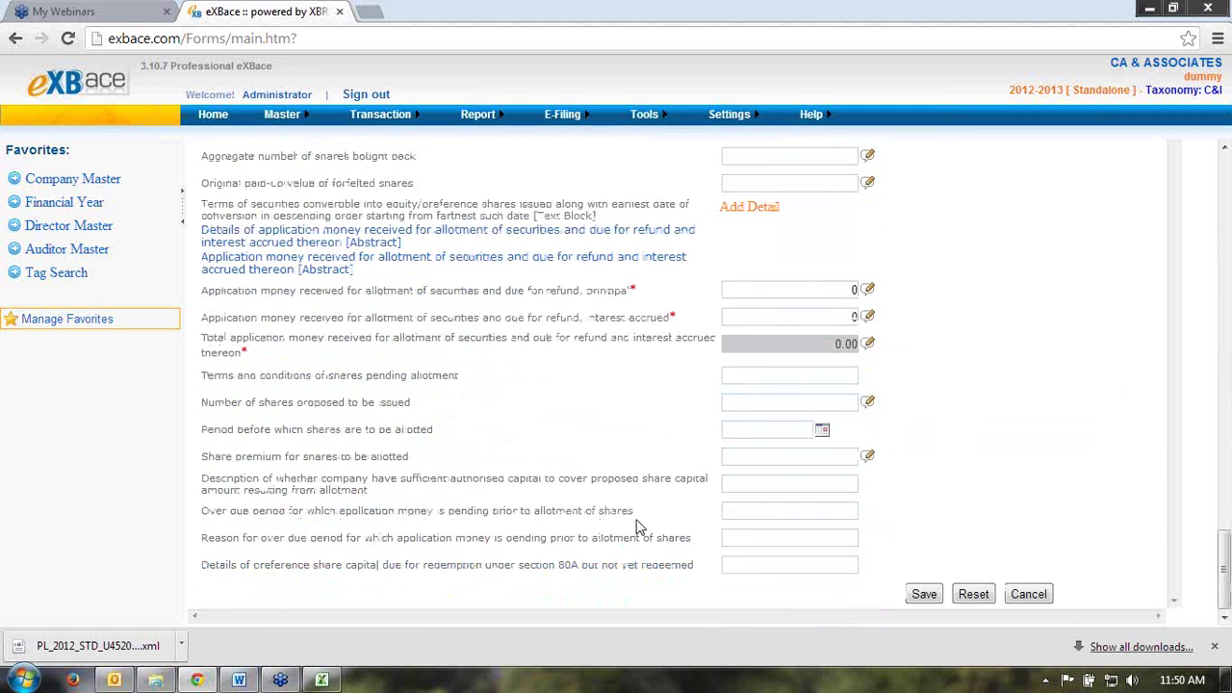
pyautogui.click(910, 593)
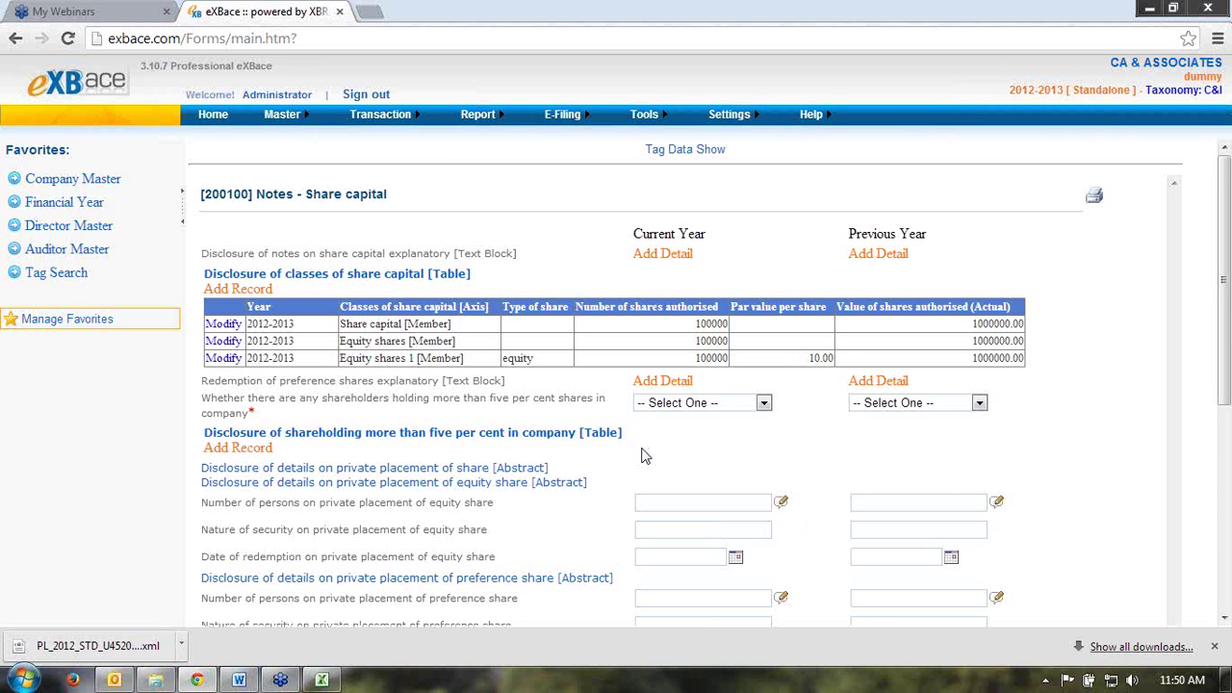
# Step: Review the Equity shares 1, Equity shares and Share capital rows in the classes of share capital table
pyautogui.moveTo(341, 358); pyautogui.dragTo(408, 358)
pyautogui.moveTo(340, 341); pyautogui.dragTo(415, 341)
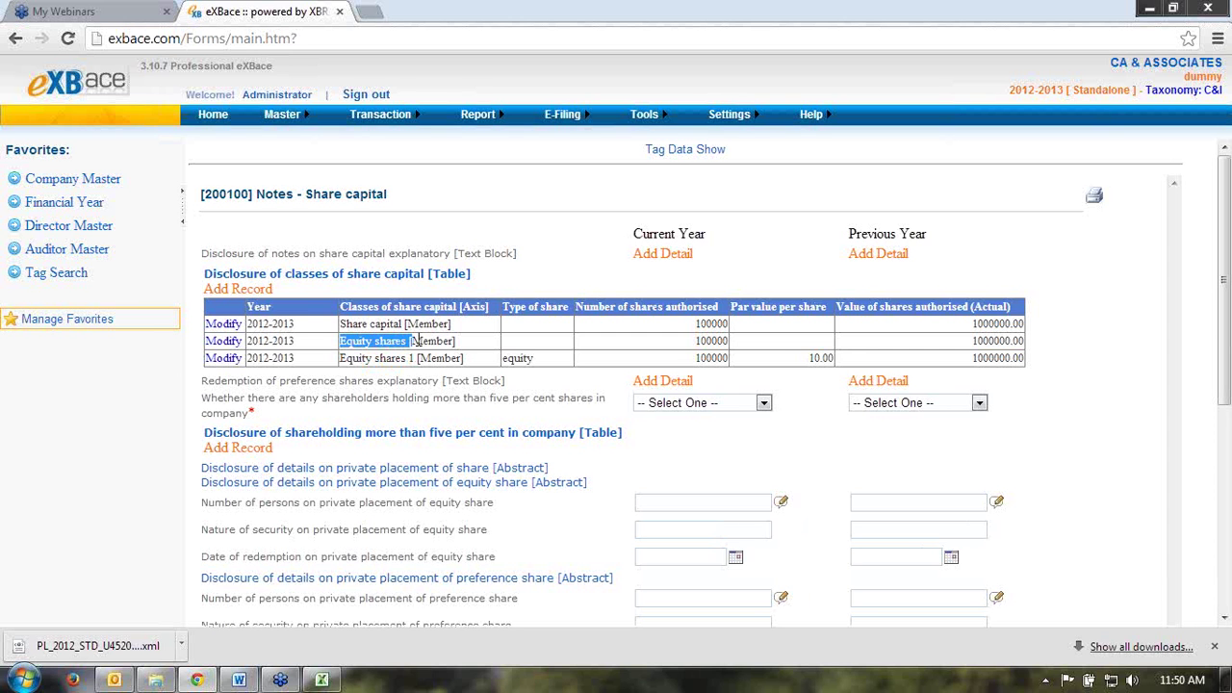
pyautogui.moveTo(341, 323); pyautogui.dragTo(400, 324)
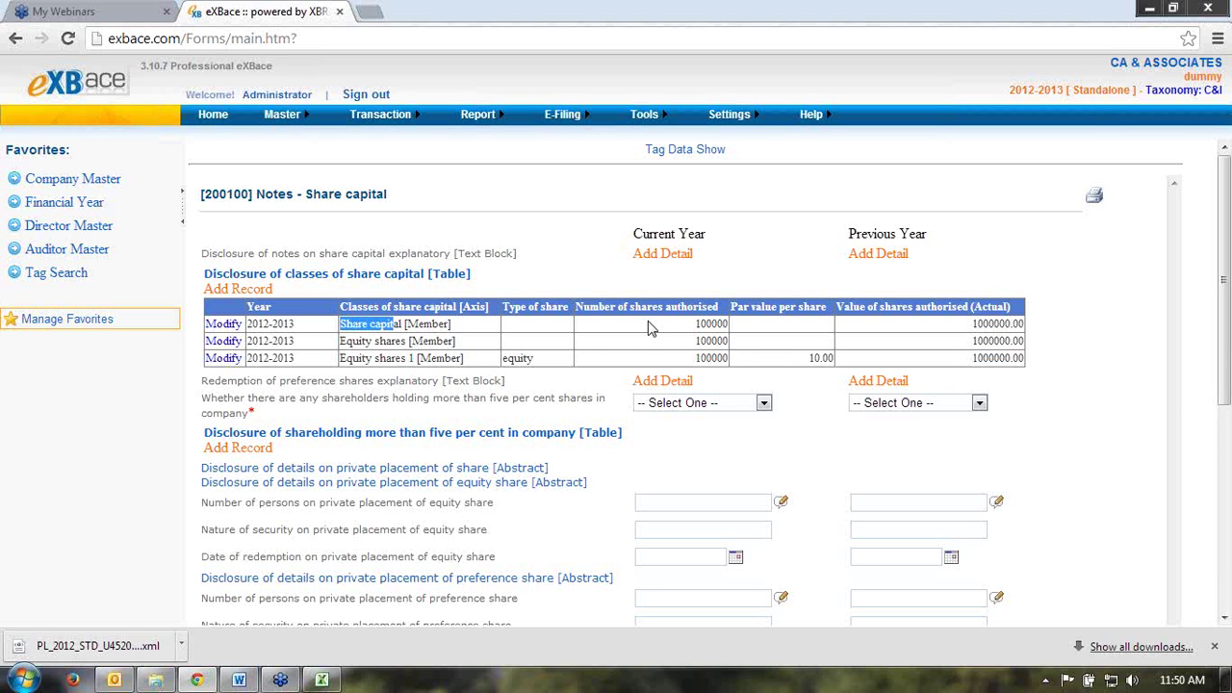
# Step: Compare the shares authorised of the share capital members and look through the remaining fields of the share capital note
pyautogui.moveTo(359, 342); pyautogui.dragTo(428, 339)
pyautogui.click(691, 341)
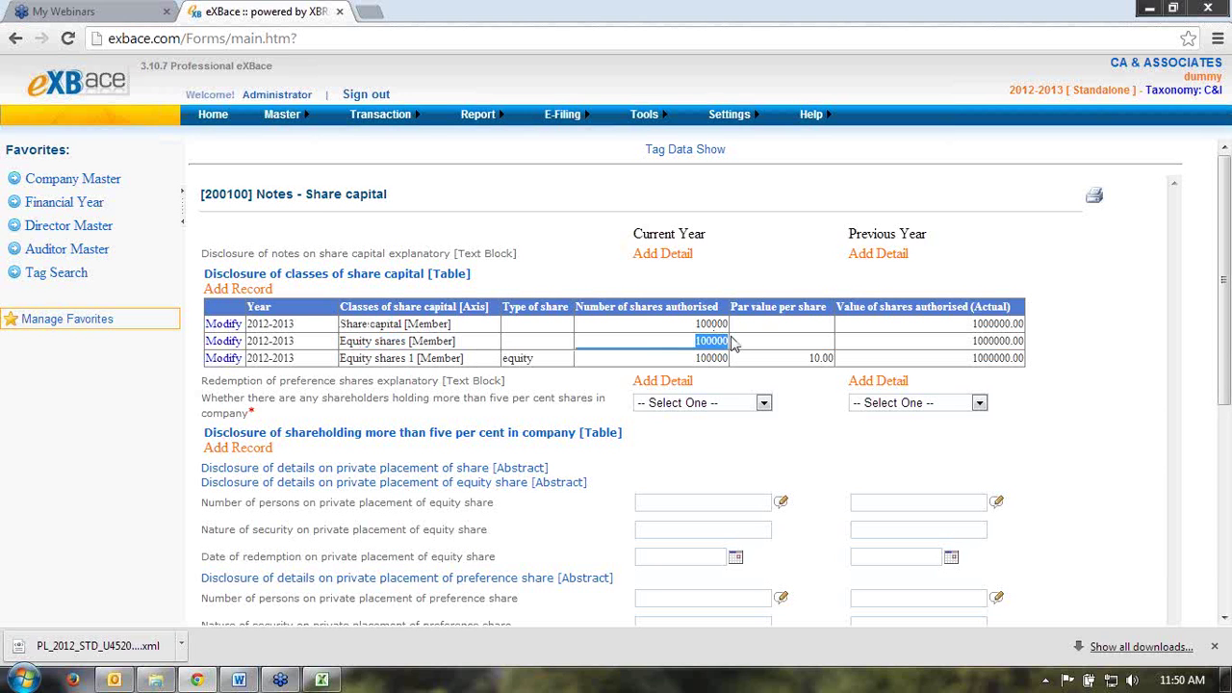
pyautogui.click(657, 325)
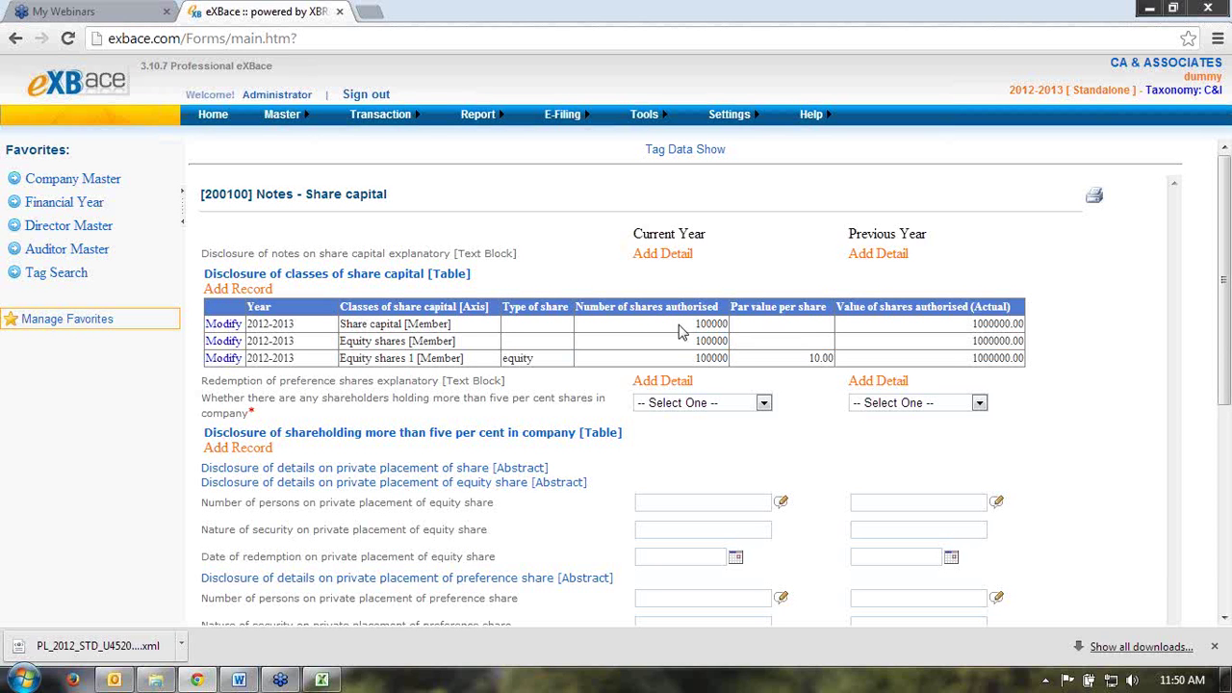
pyautogui.click(708, 325)
pyautogui.click(371, 327)
pyautogui.moveTo(341, 358); pyautogui.dragTo(415, 358)
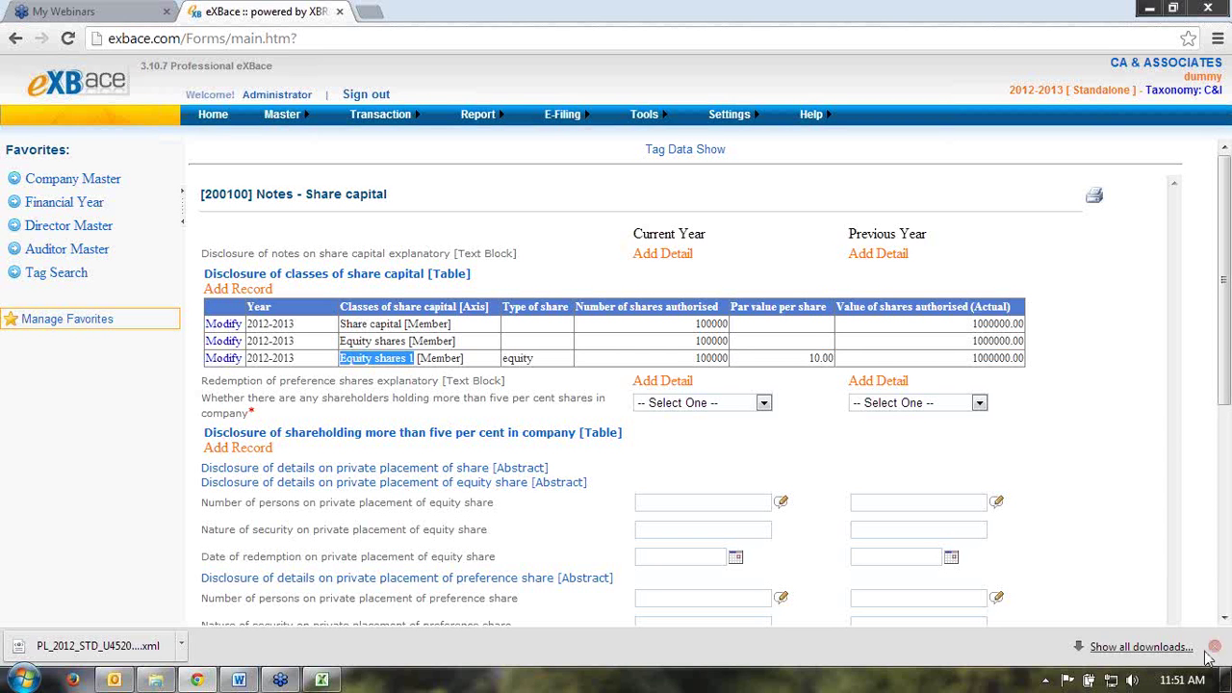
pyautogui.click(664, 455)
pyautogui.scroll(-5, 666, 456)
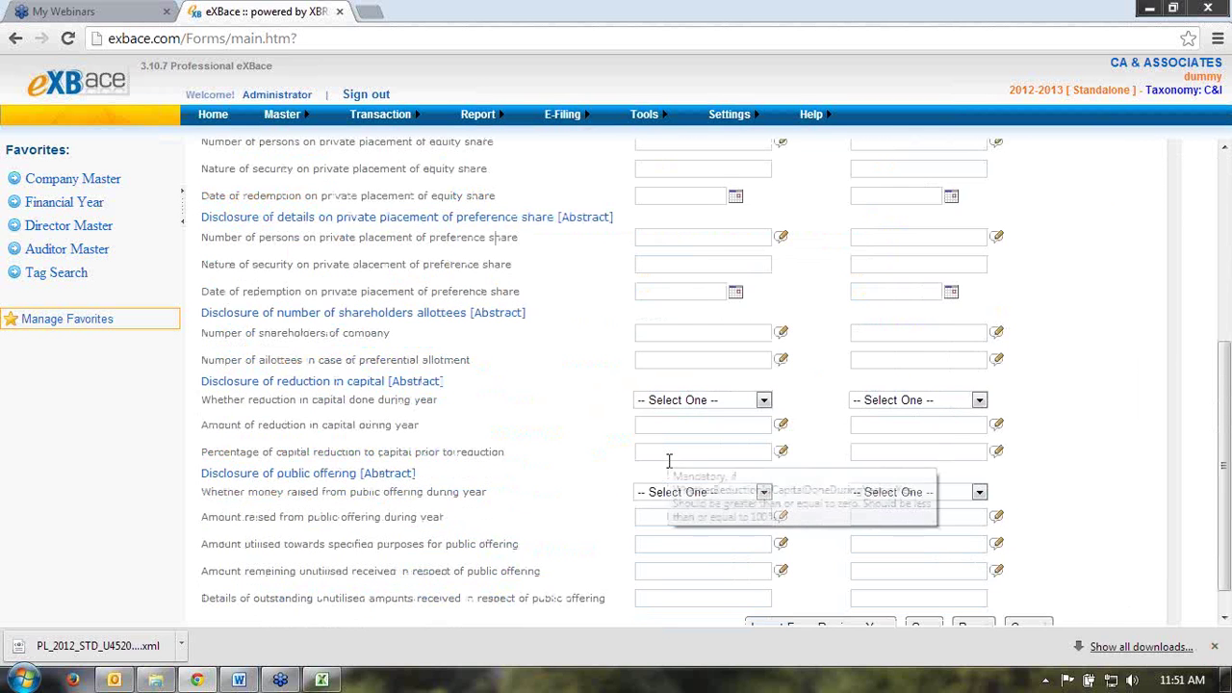
pyautogui.scroll(5, 671, 465)
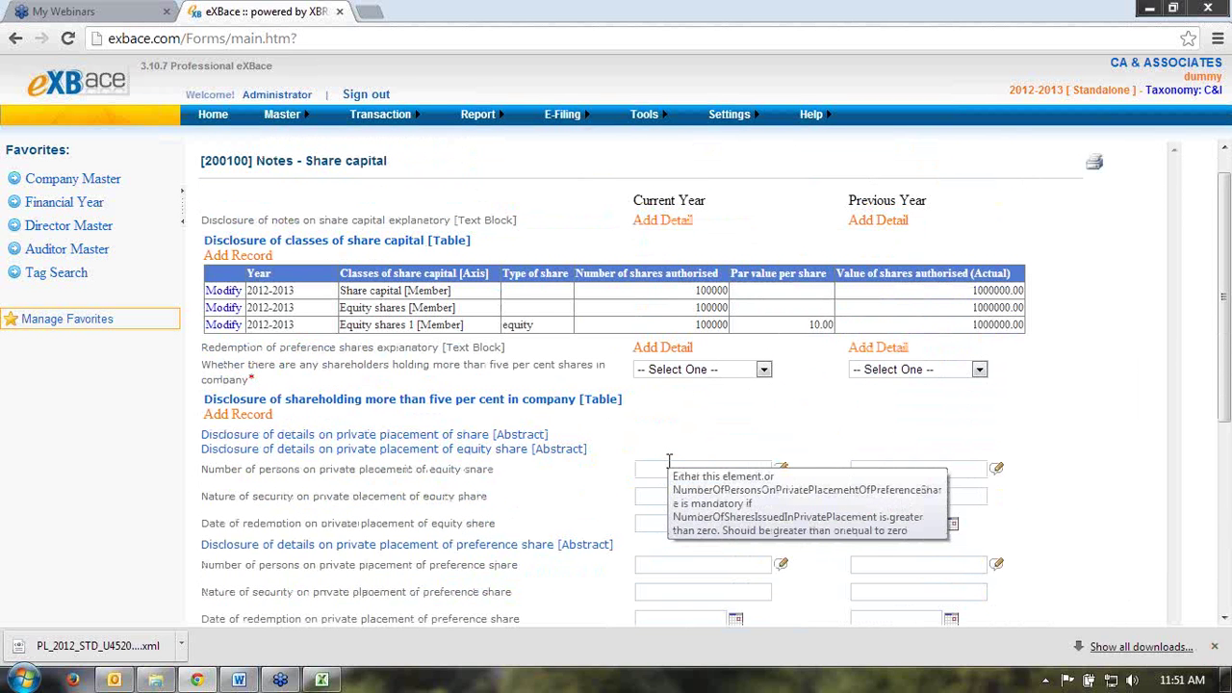
pyautogui.moveTo(385, 115)
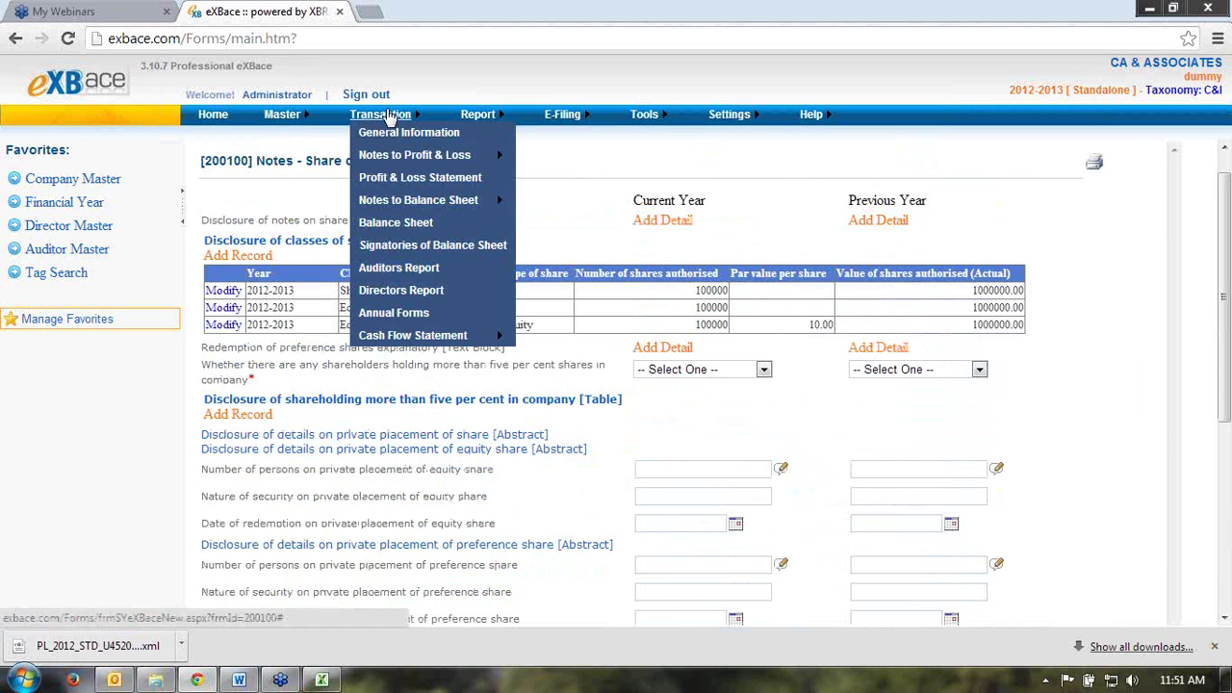
pyautogui.moveTo(402, 199)
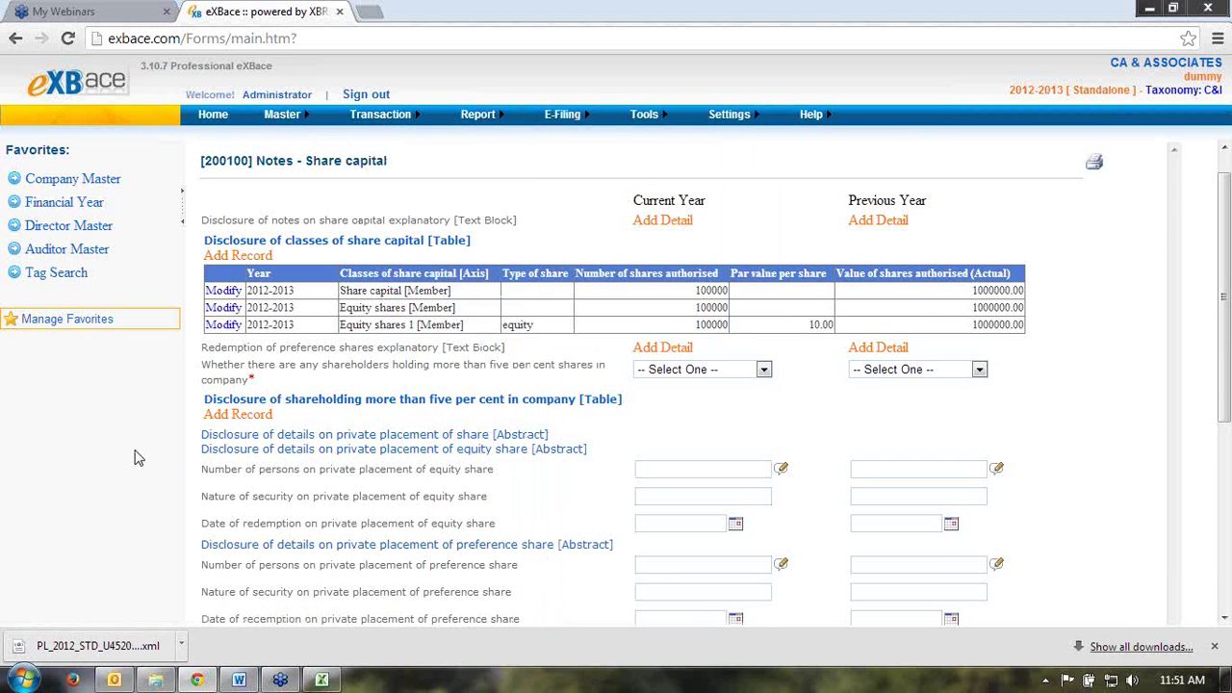
# Step: Set whether any shareholders hold more than five per cent shares to True for the current year and try to save the note
pyautogui.click(655, 371)
pyautogui.click(667, 402)
pyautogui.click(874, 375)
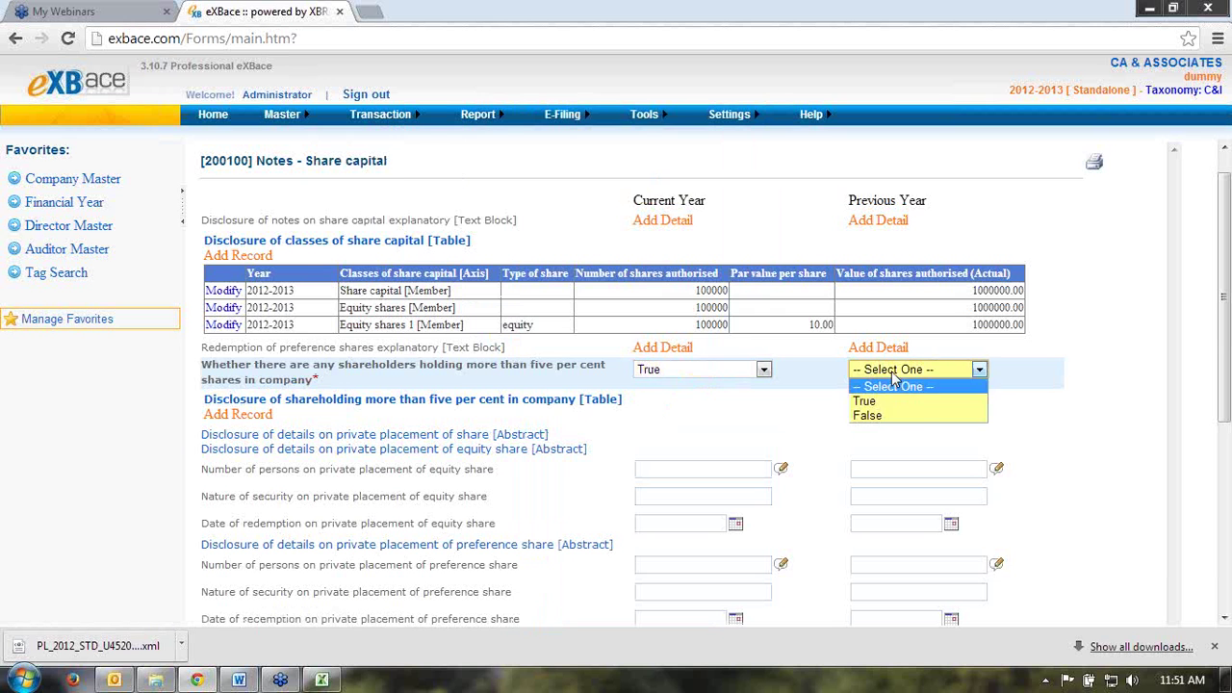
pyautogui.scroll(-4, 610, 501)
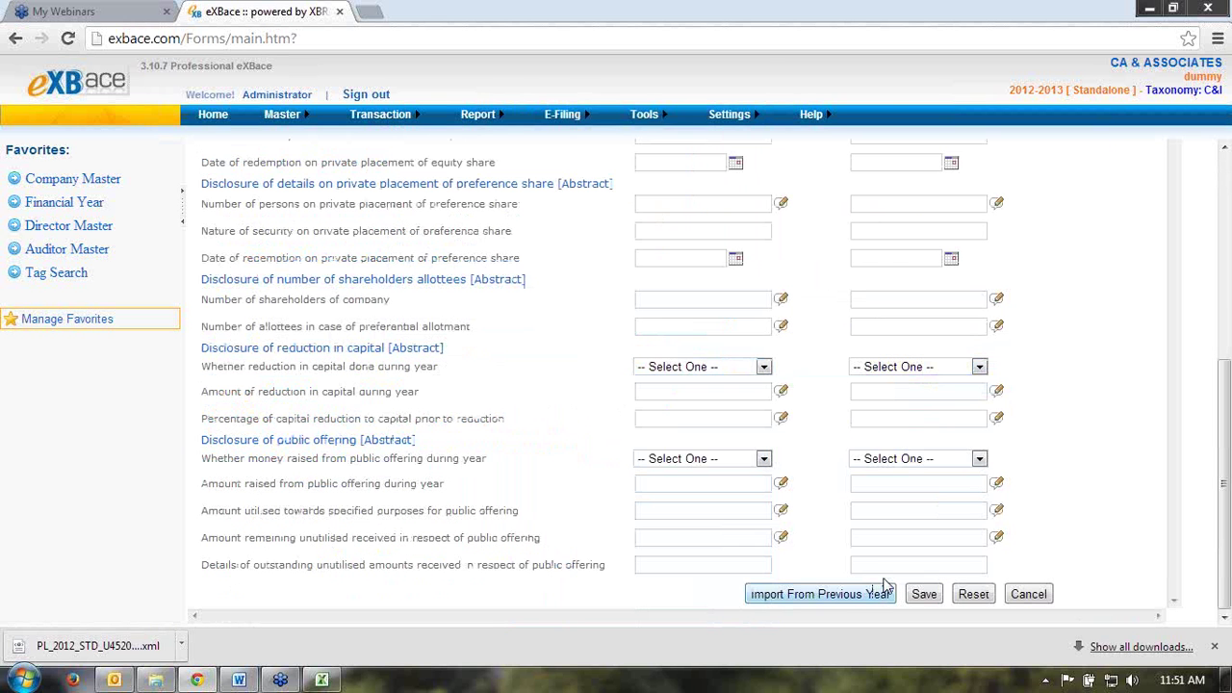
pyautogui.click(924, 593)
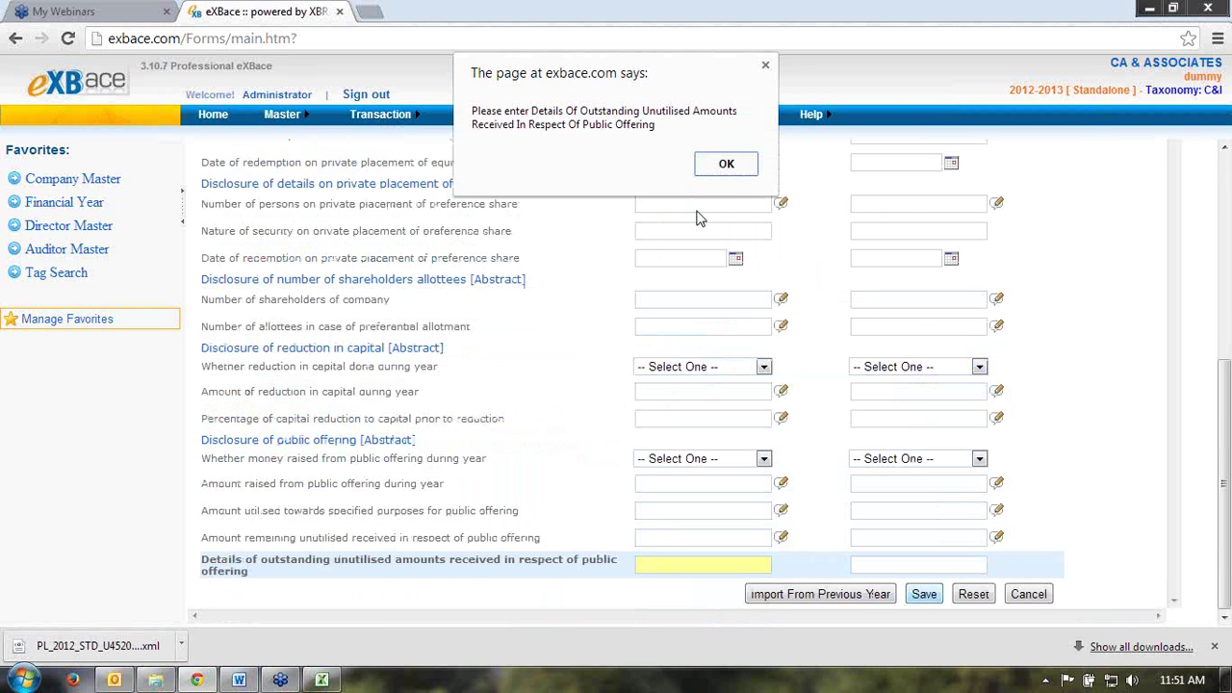
pyautogui.click(724, 163)
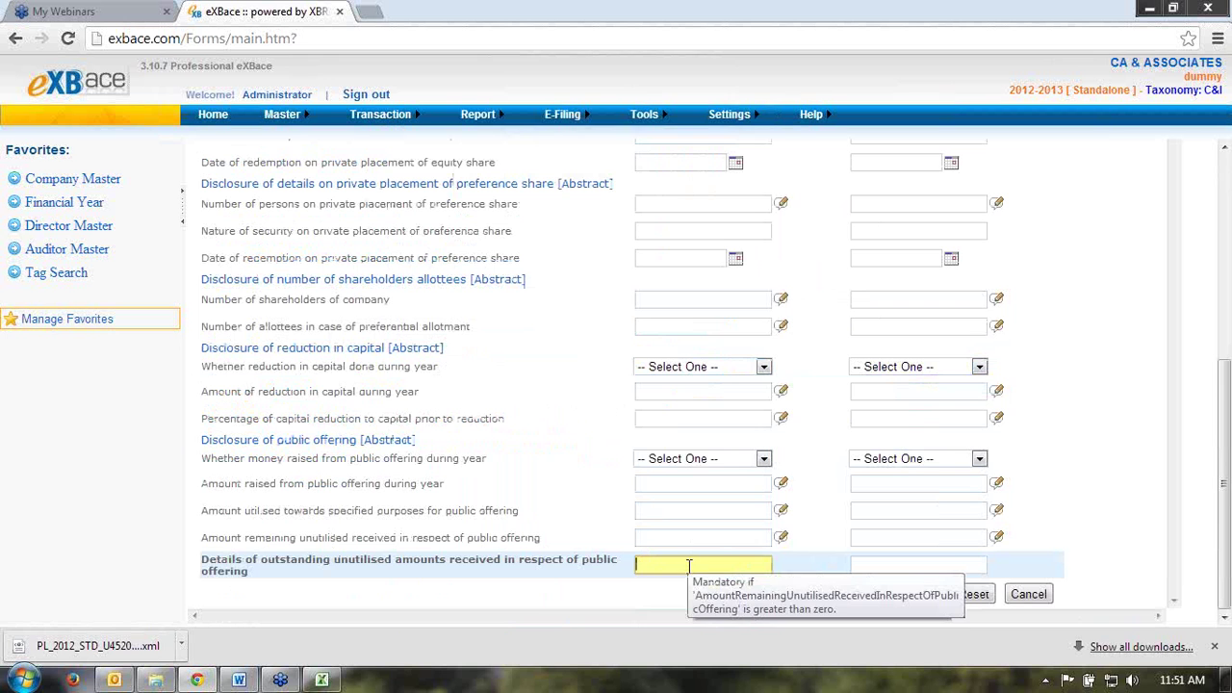
# Step: Enter 0 for the details of outstanding unutilised amounts received in respect of public offering and save the share capital note
pyautogui.write('0')
pyautogui.click(924, 593)
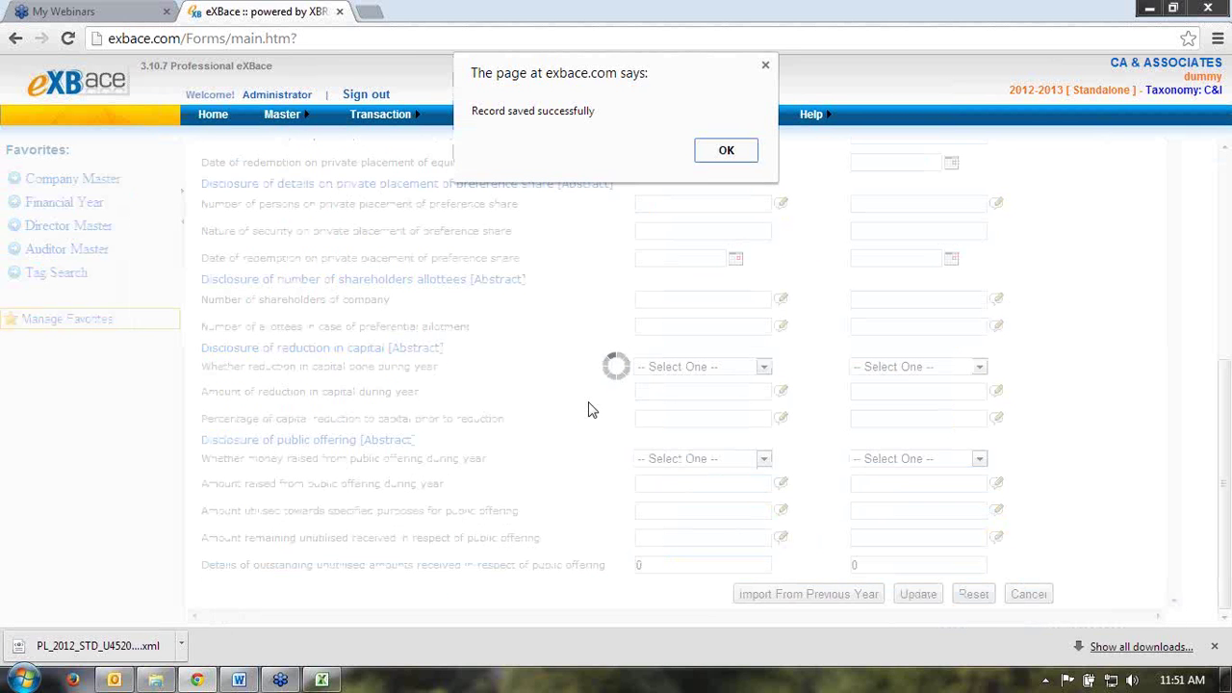
pyautogui.click(724, 154)
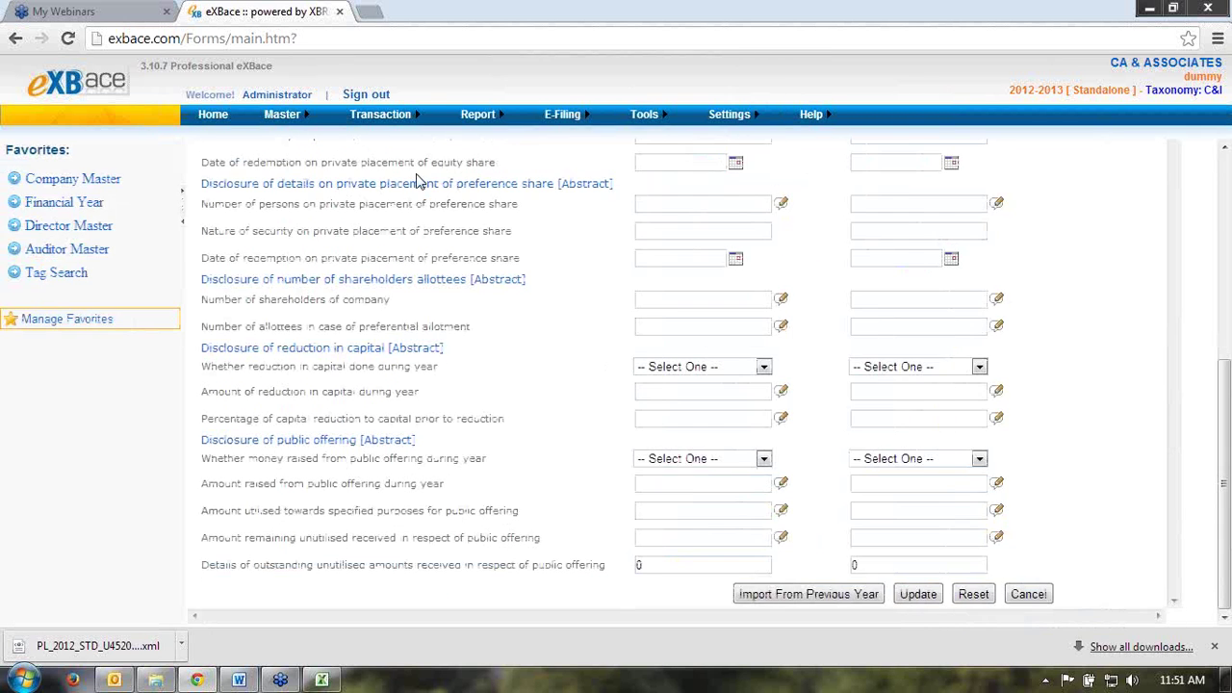
# Step: Open the Reserves & Surplus note of the balance sheet
pyautogui.moveTo(385, 128)
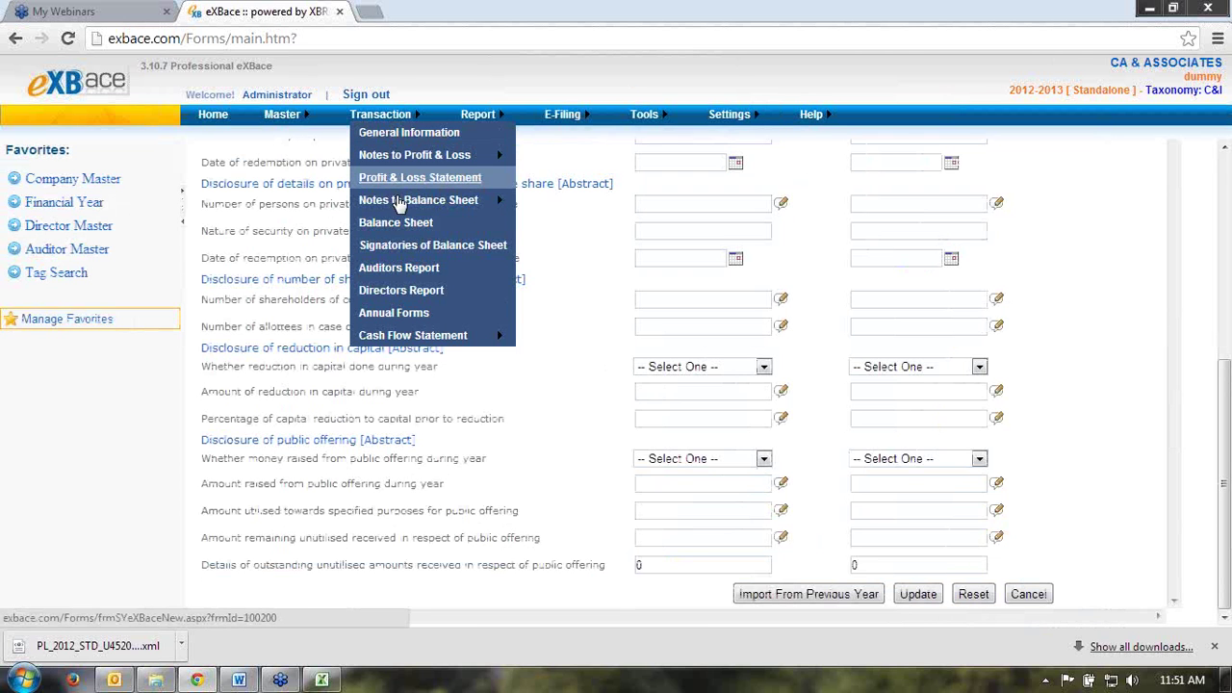
pyautogui.moveTo(399, 200)
pyautogui.click(545, 140)
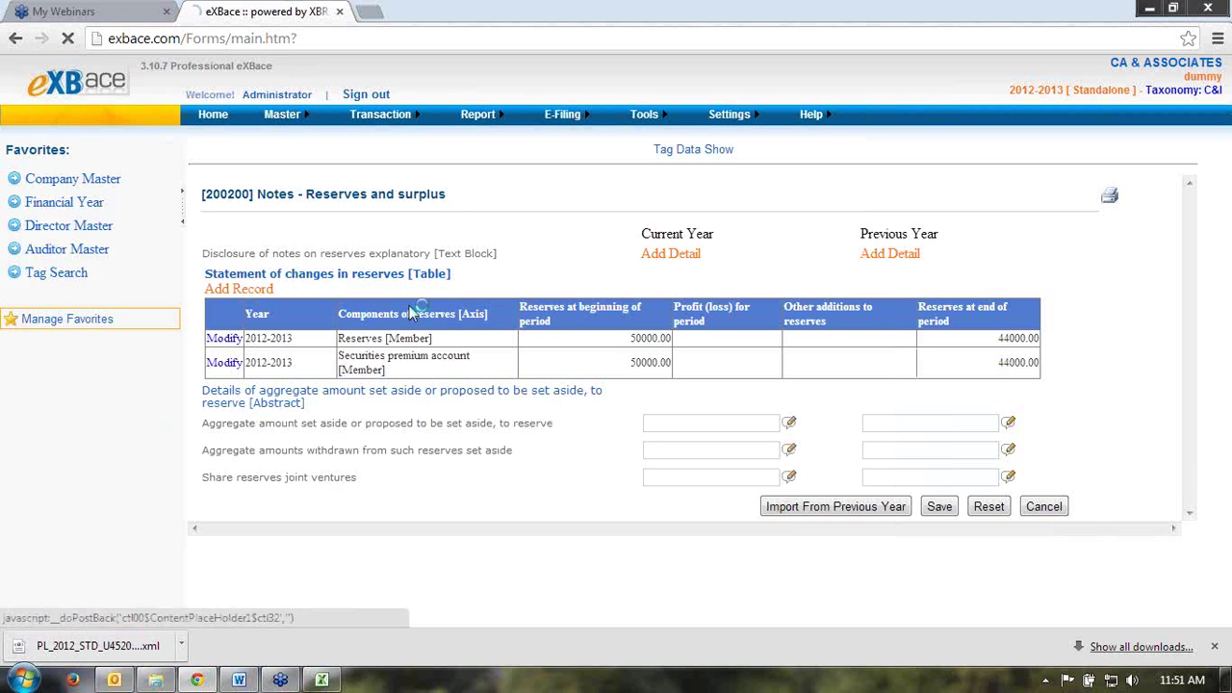
# Step: Examine the reserve components and line items offered for a current-year statement of changes in reserves record, and return to the note
pyautogui.click(252, 288)
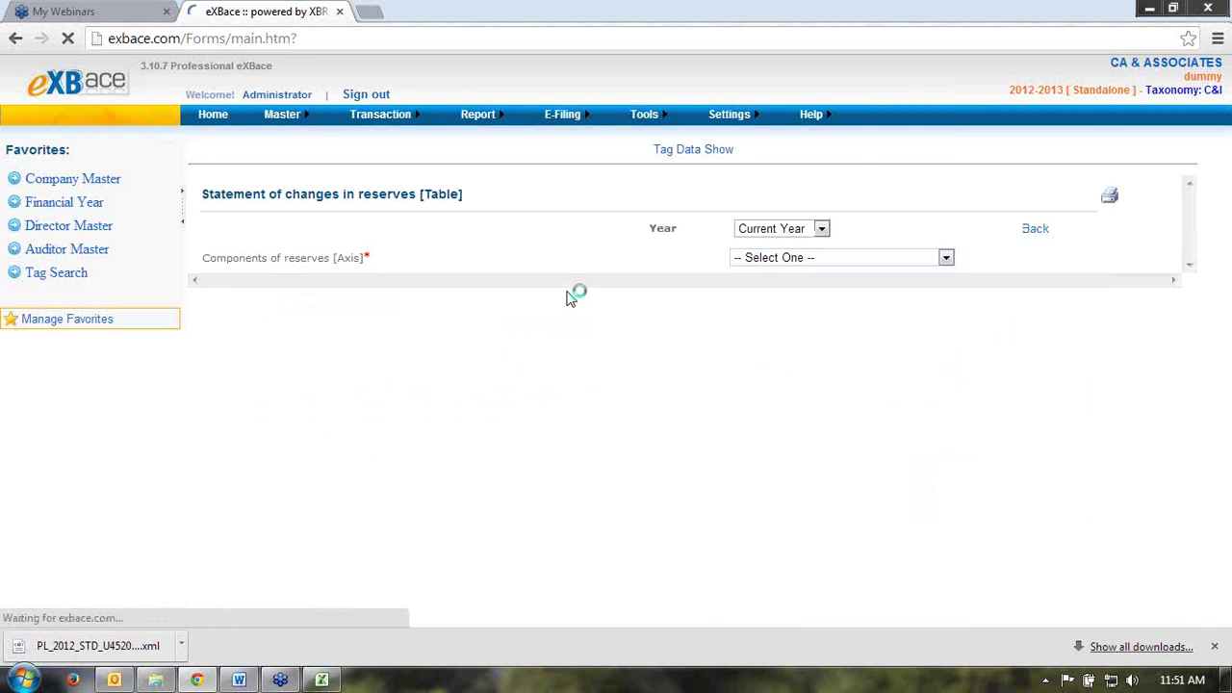
pyautogui.click(751, 231)
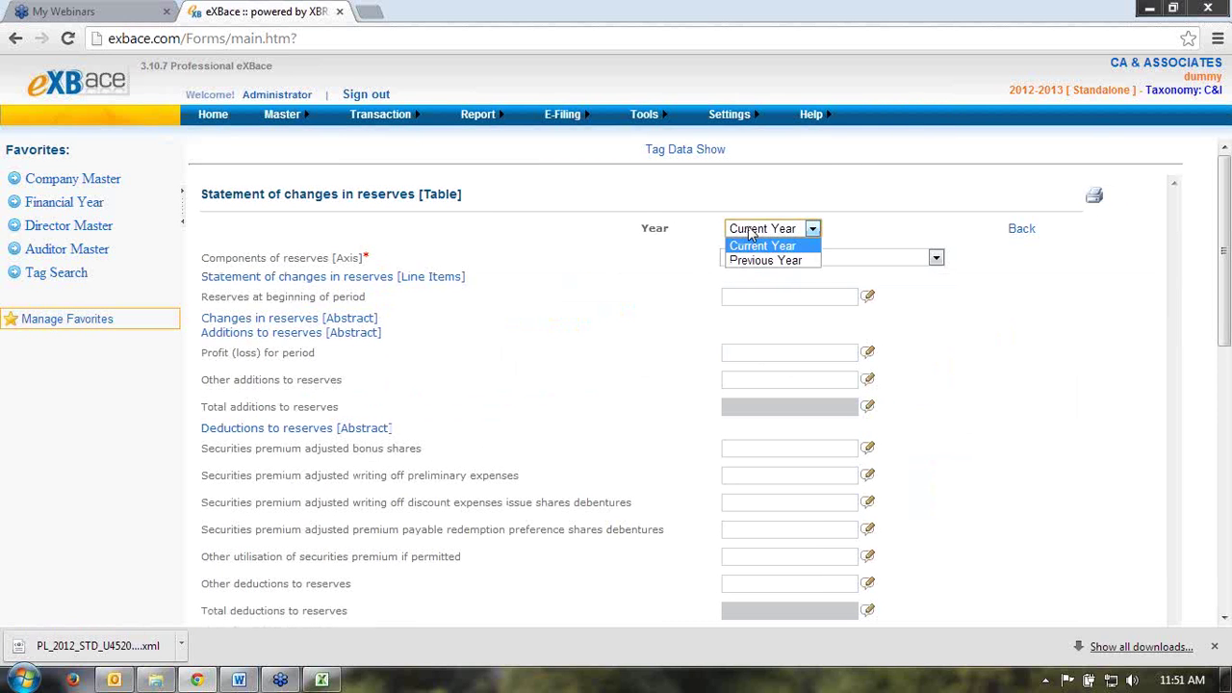
pyautogui.click(750, 242)
pyautogui.click(748, 260)
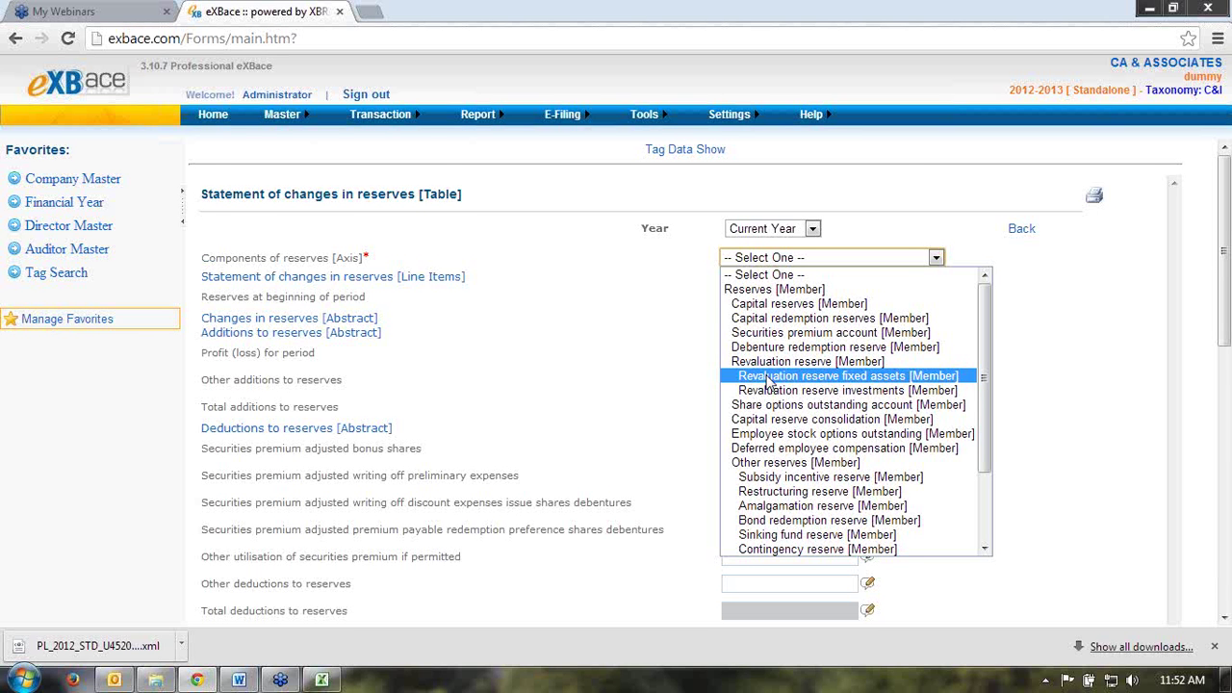
pyautogui.click(591, 412)
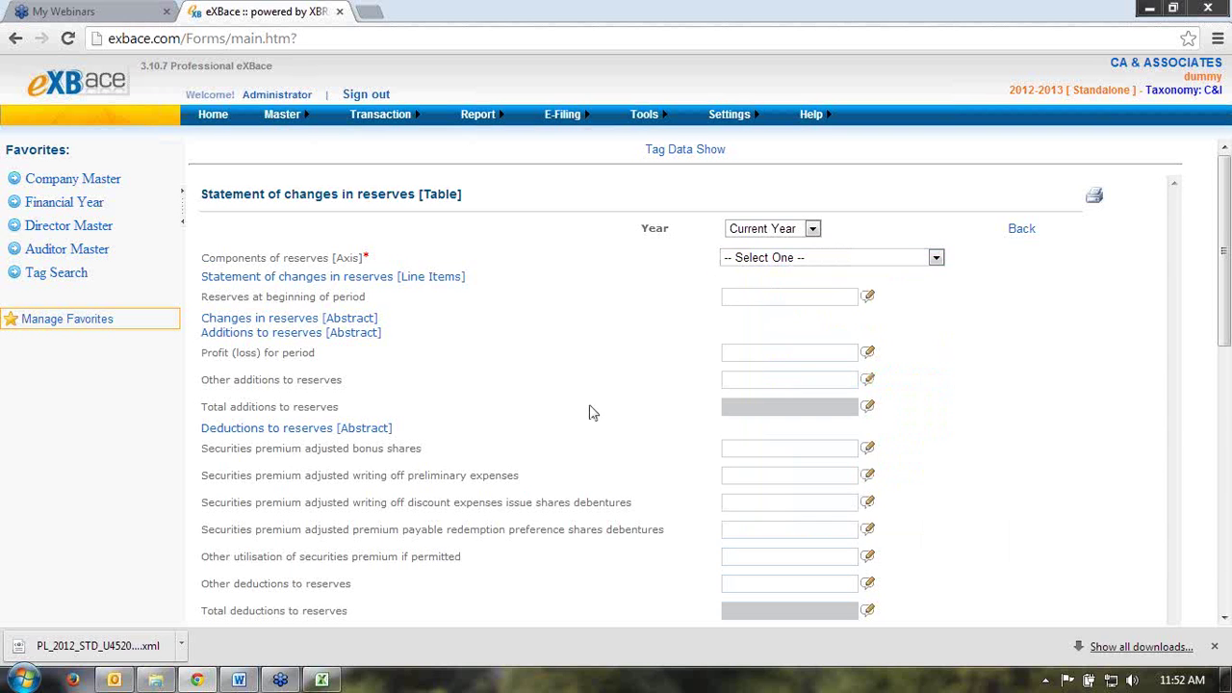
pyautogui.scroll(-4, 590, 412)
pyautogui.scroll(4, 589, 412)
pyautogui.click(1022, 231)
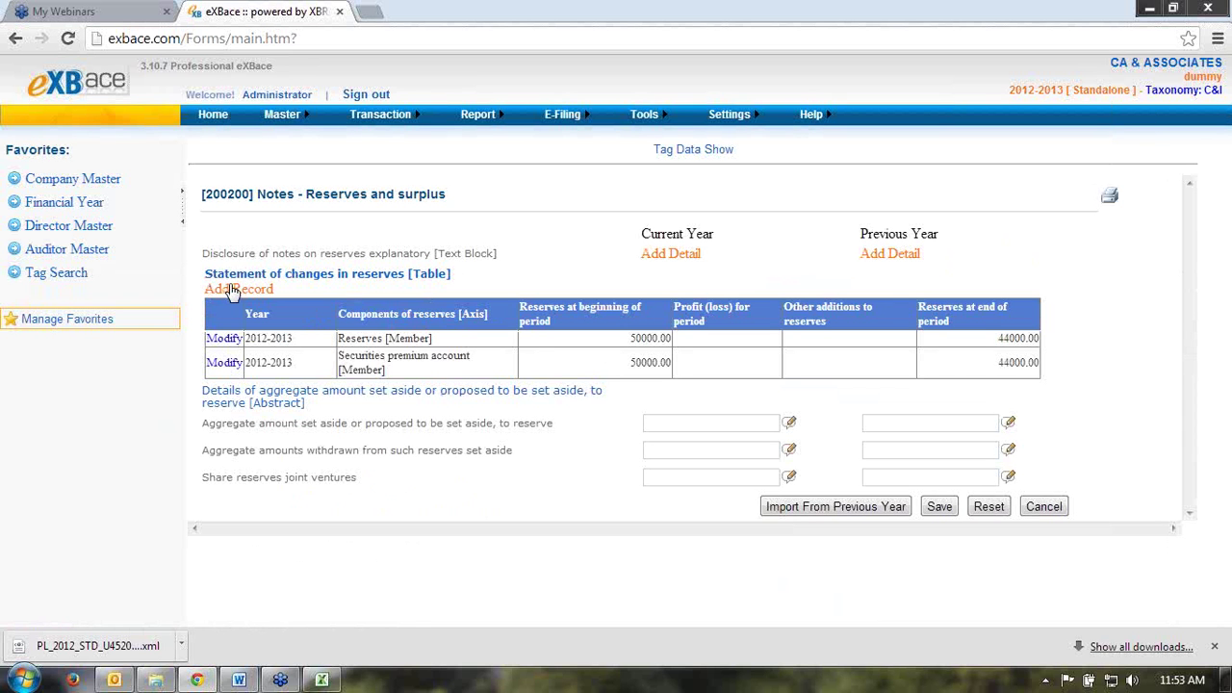
# Step: Examine the reserve components offered for a previous-year statement of changes in reserves record and return without saving
pyautogui.click(234, 293)
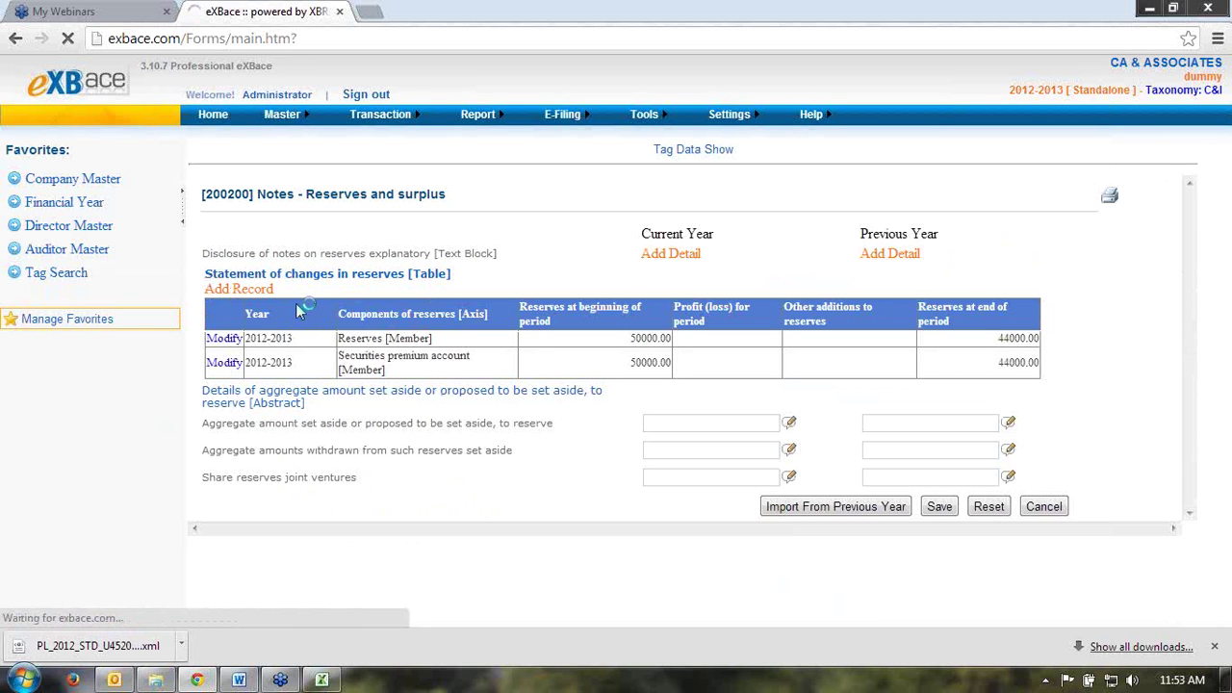
pyautogui.click(770, 231)
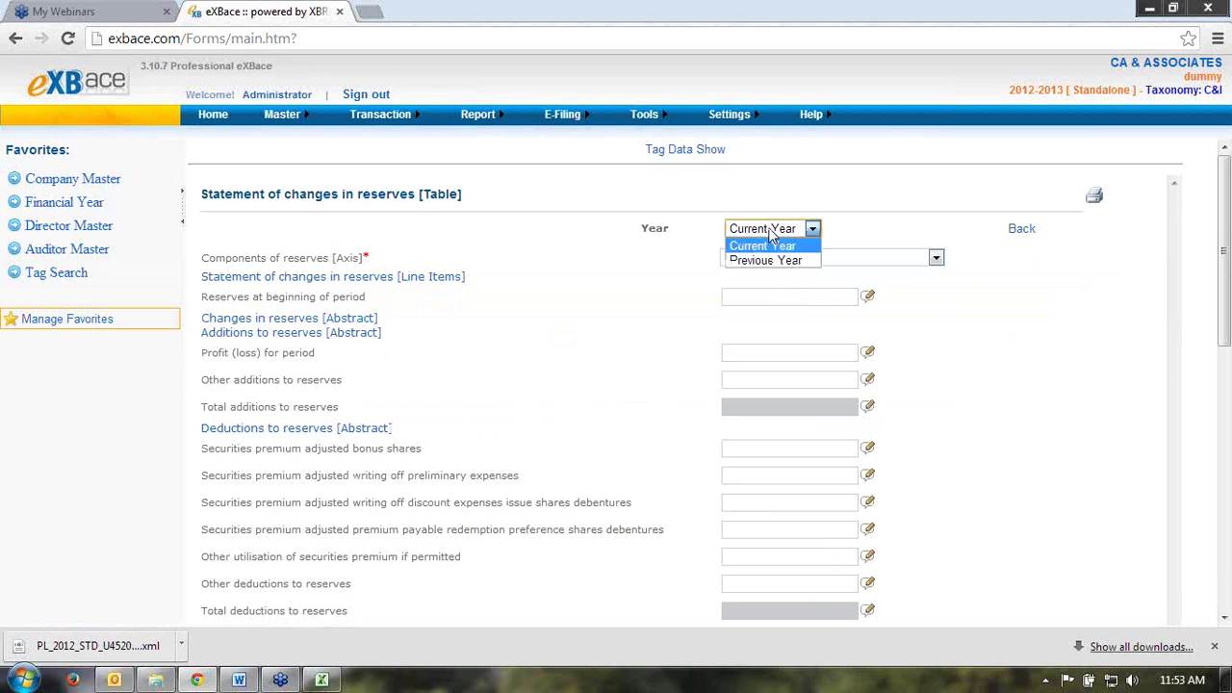
pyautogui.click(770, 261)
pyautogui.click(770, 260)
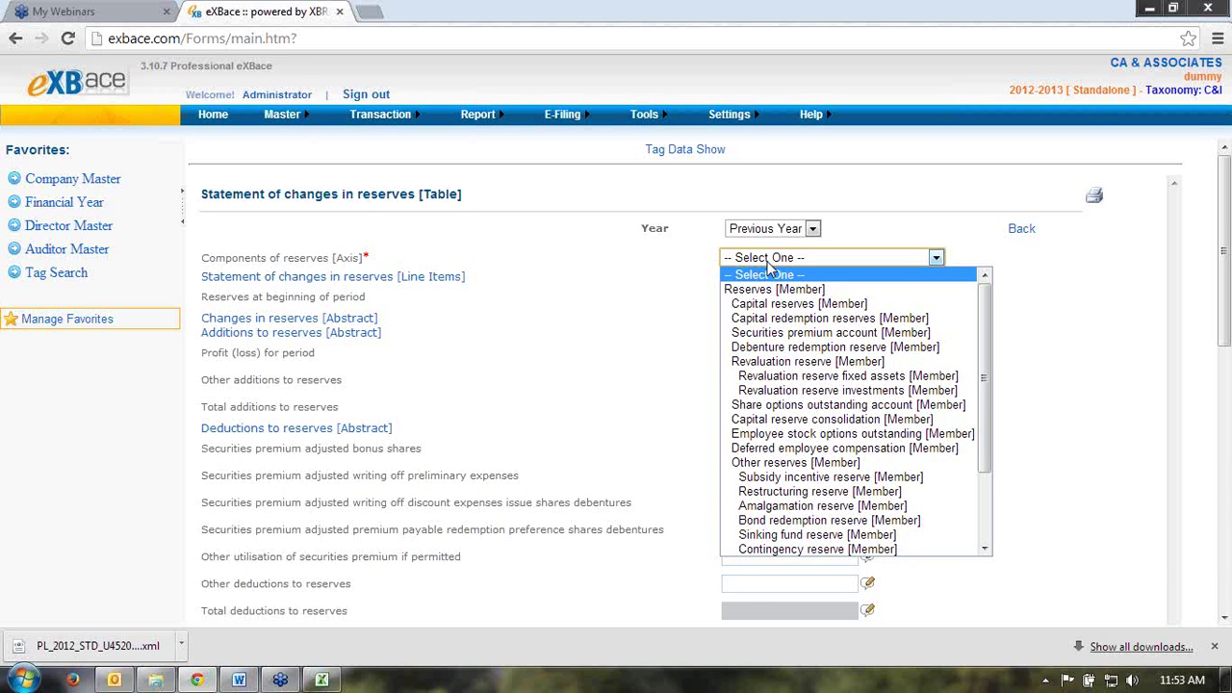
pyautogui.click(1064, 378)
pyautogui.click(1022, 228)
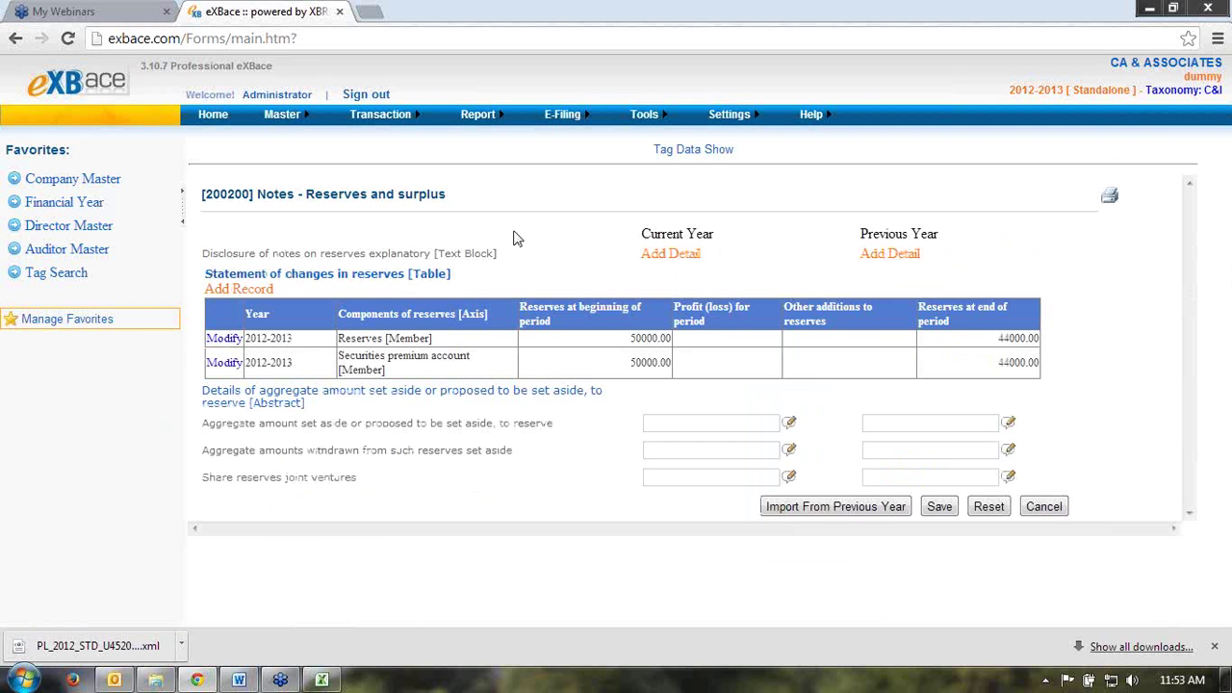
# Step: Open the Tangible Assets note of the balance sheet
pyautogui.moveTo(405, 116)
pyautogui.moveTo(394, 200)
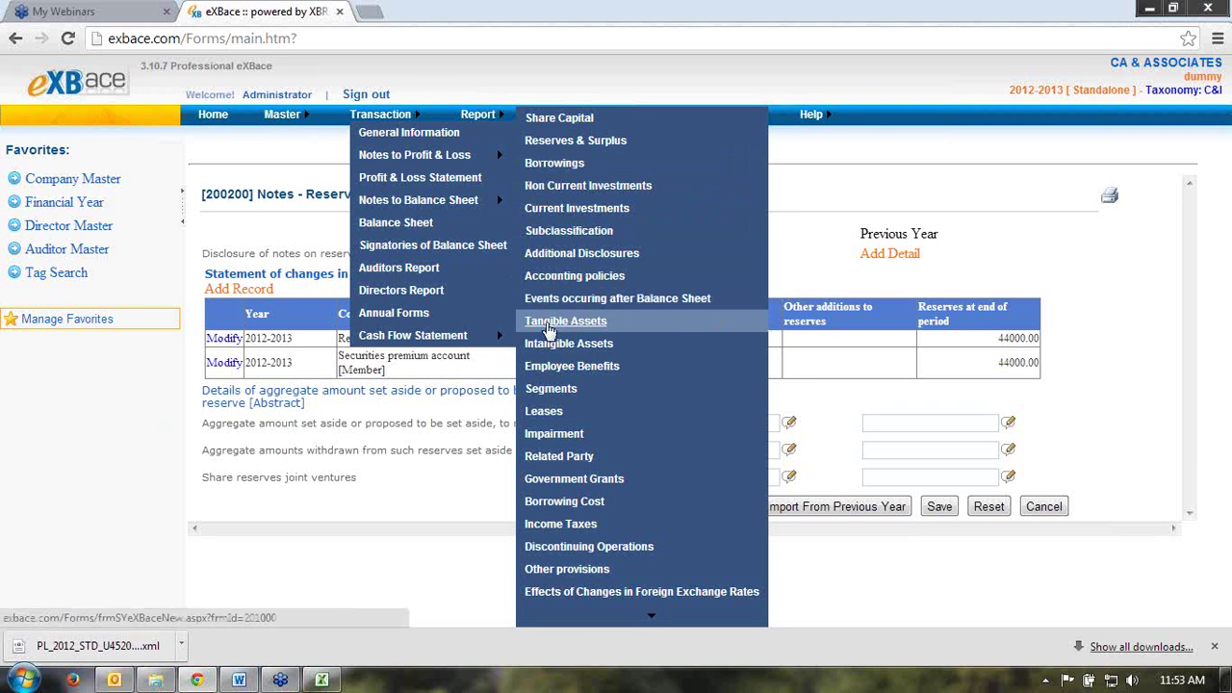
pyautogui.click(549, 330)
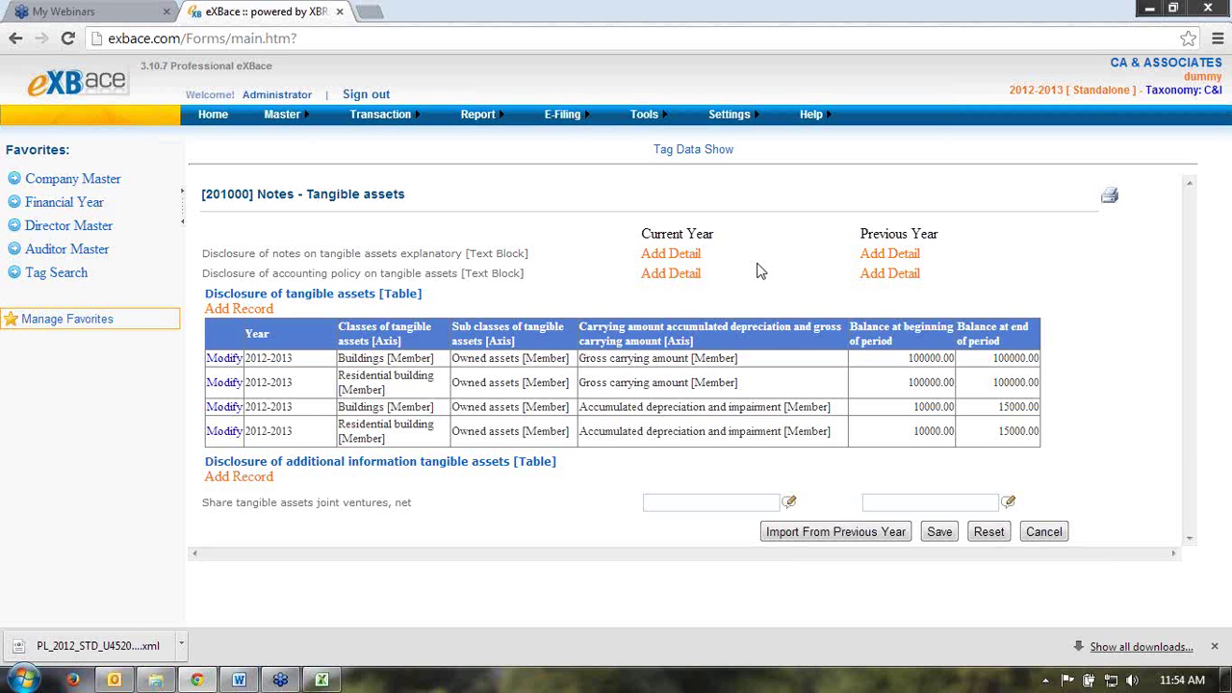
# Step: Start a current-year record in the disclosure of tangible assets table and set its class to Office building [Member]
pyautogui.click(268, 309)
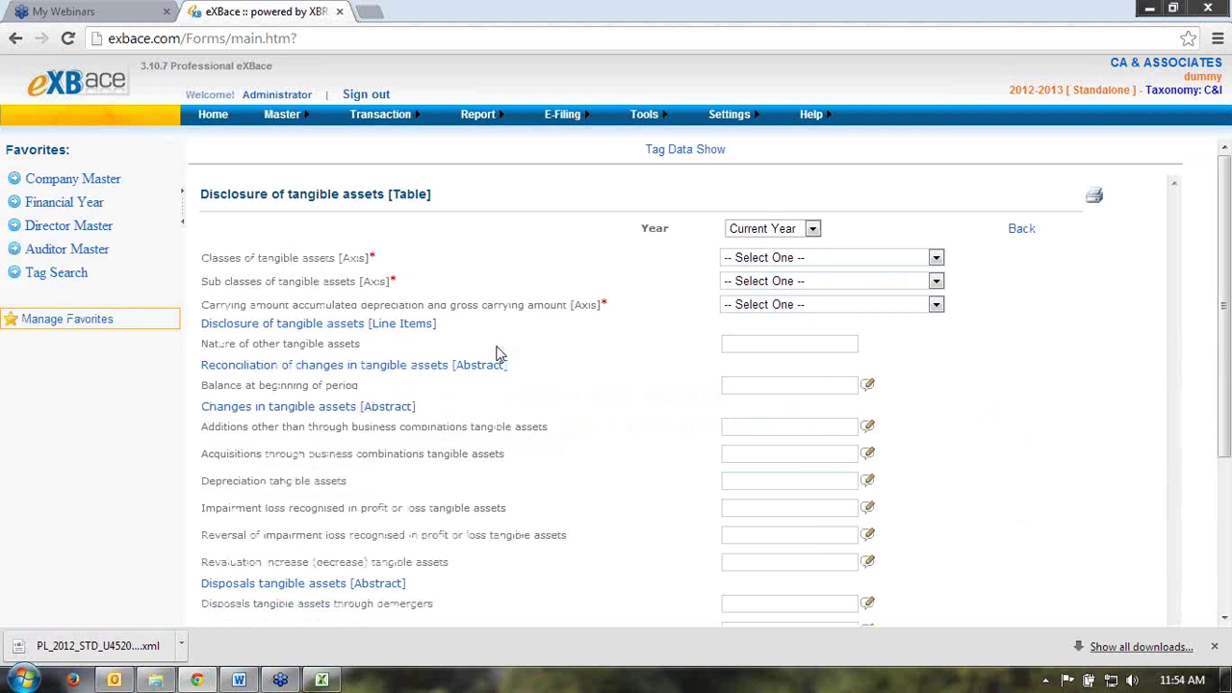
pyautogui.click(788, 231)
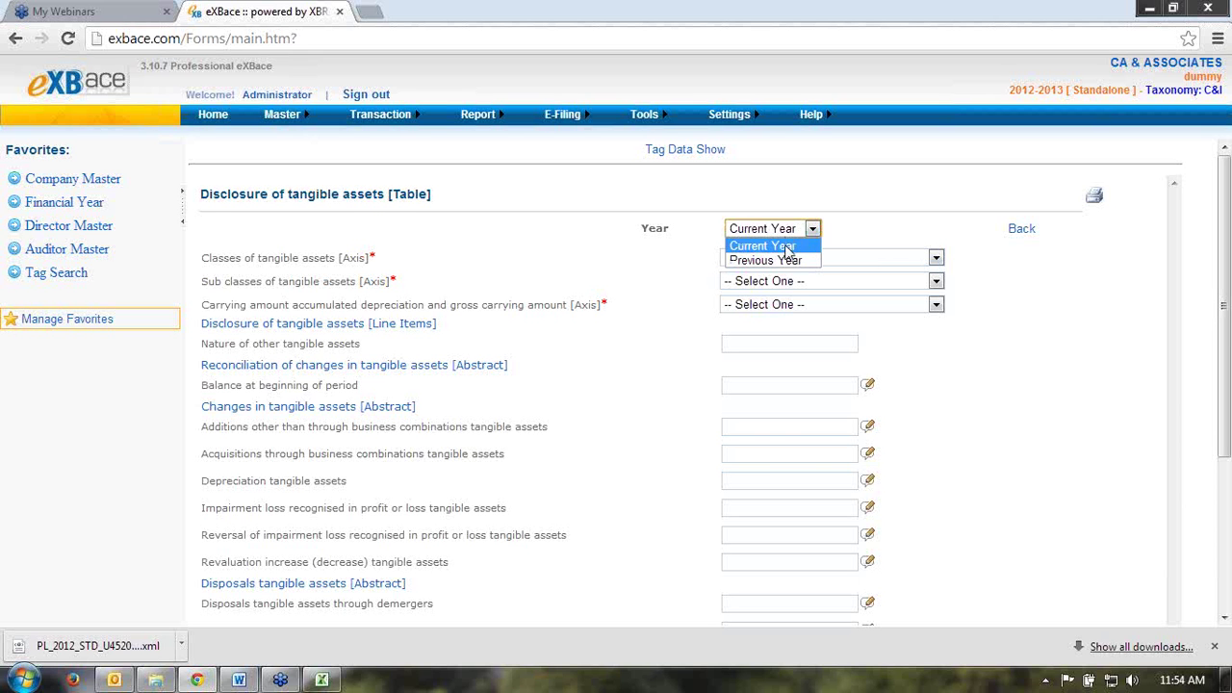
pyautogui.click(787, 247)
pyautogui.click(786, 260)
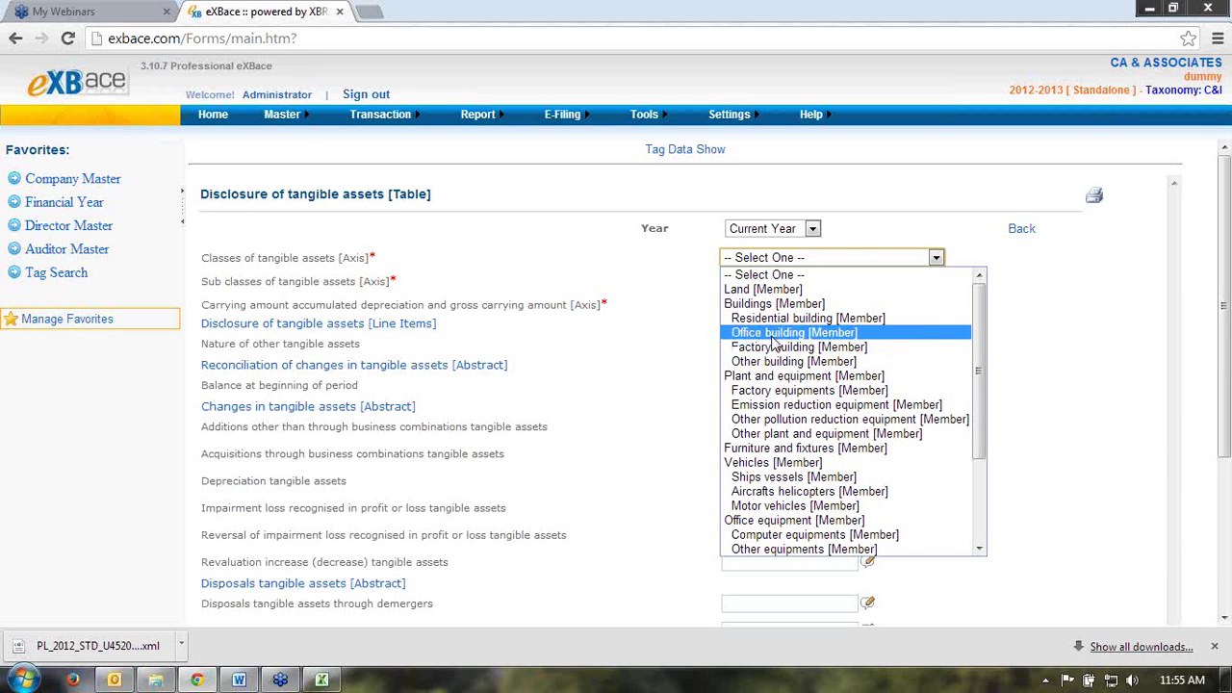
pyautogui.click(772, 335)
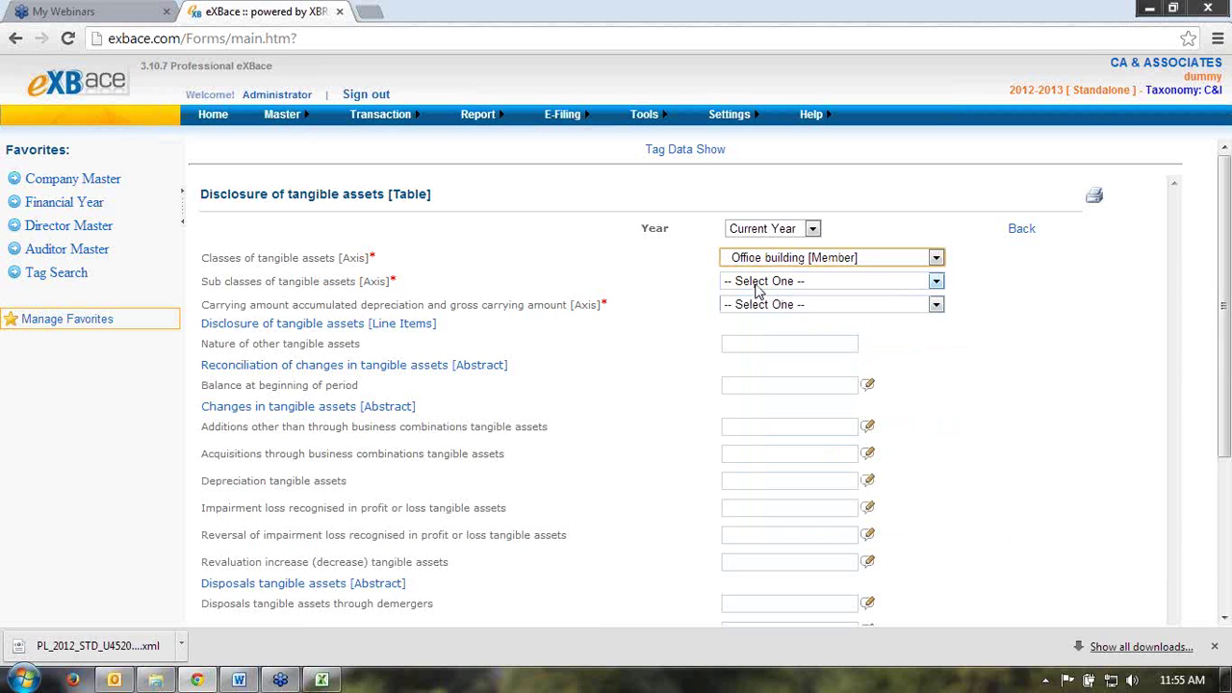
# Step: Set the record's sub class to Owned assets [Member] and its carrying amount axis to Gross carrying amount [Member]
pyautogui.click(756, 284)
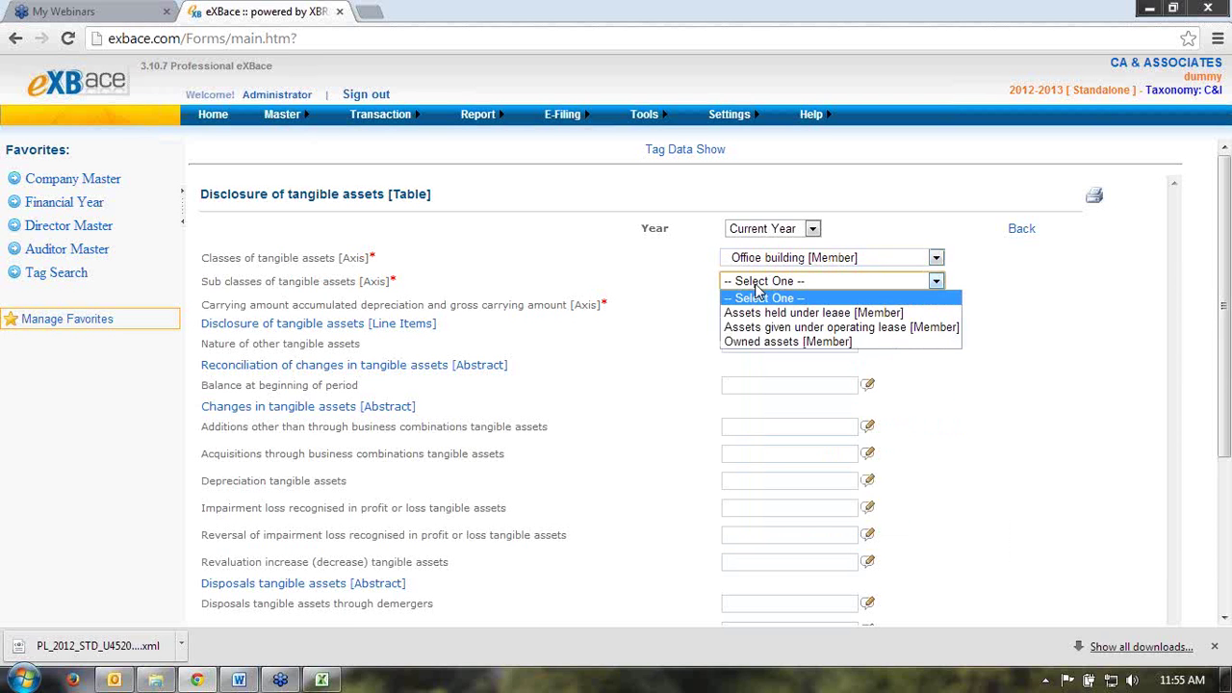
pyautogui.click(779, 343)
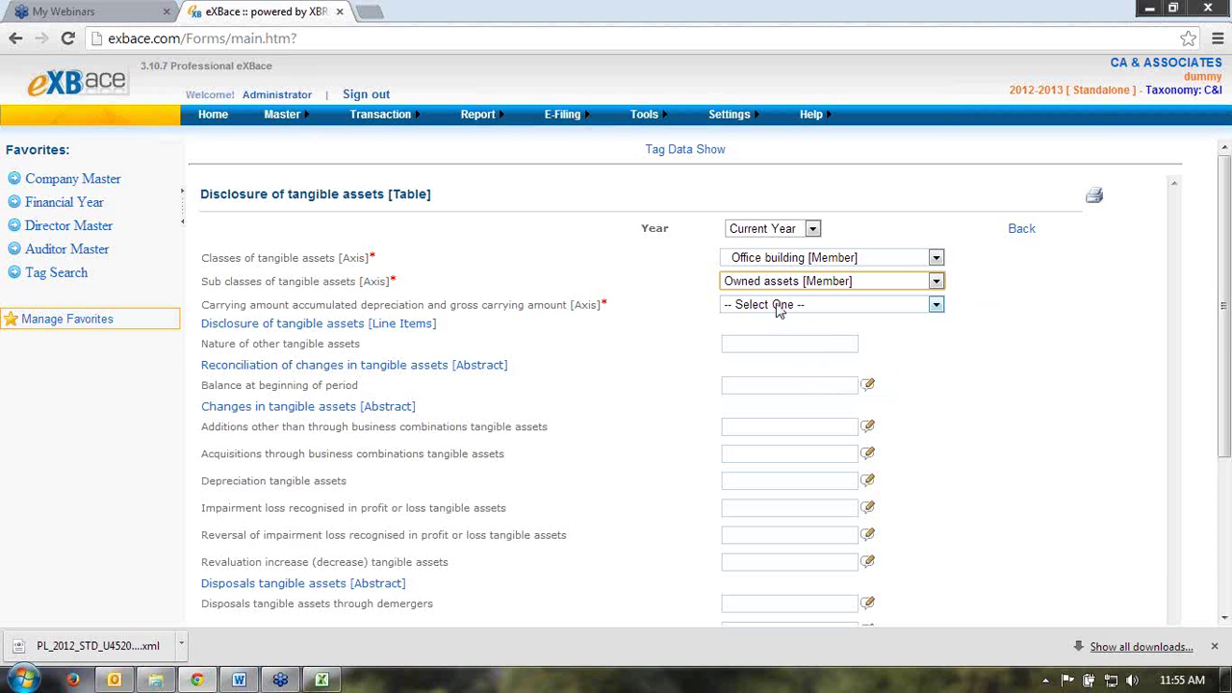
pyautogui.click(779, 307)
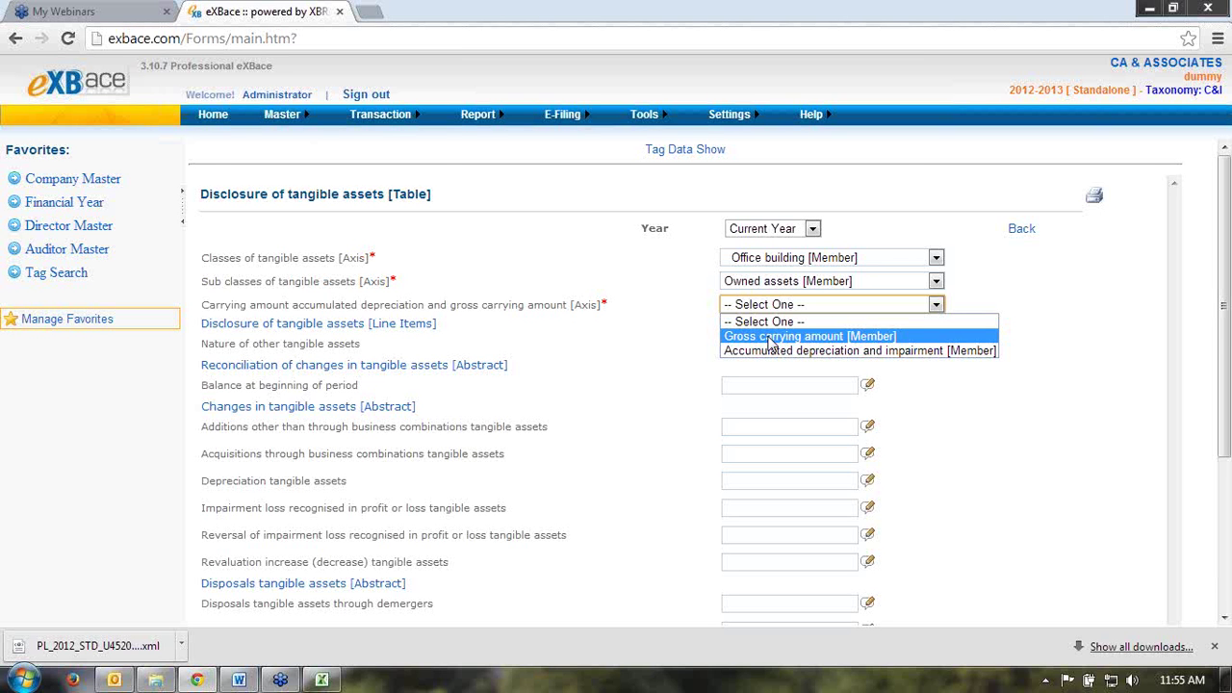
pyautogui.click(771, 337)
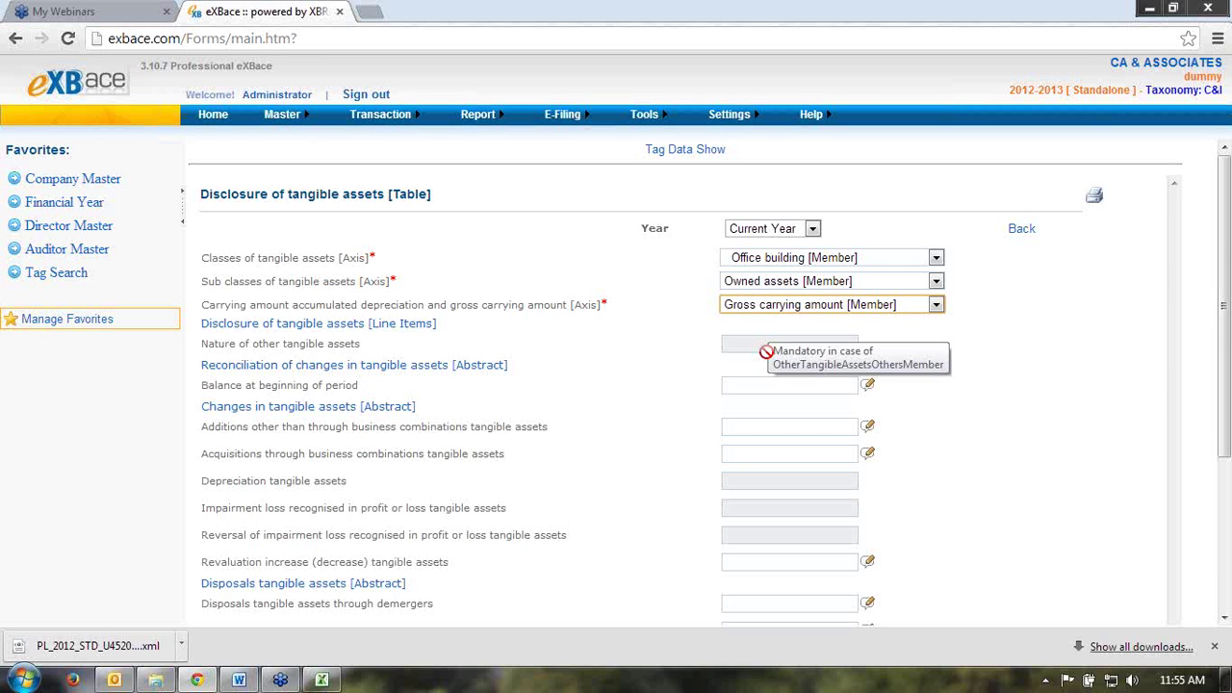
# Step: Change the asset class to Factory equipments [Member] and set the balance at beginning of period to 100000
pyautogui.click(757, 385)
pyautogui.write('1000000')
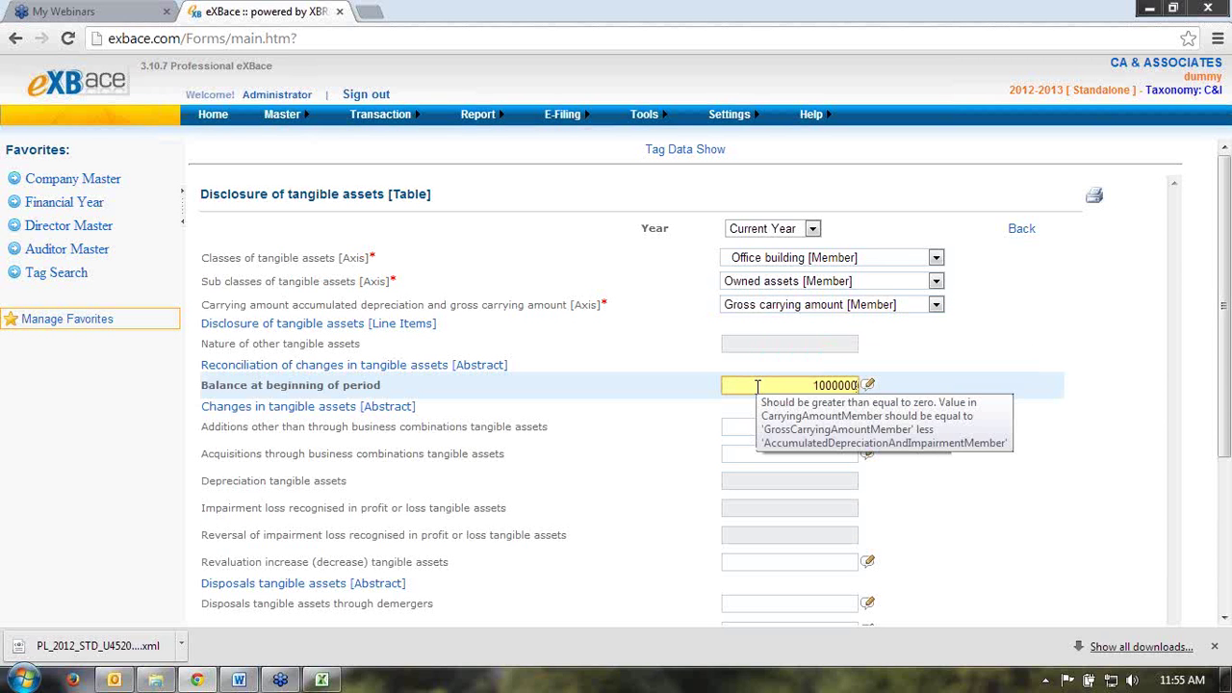
pyautogui.click(776, 258)
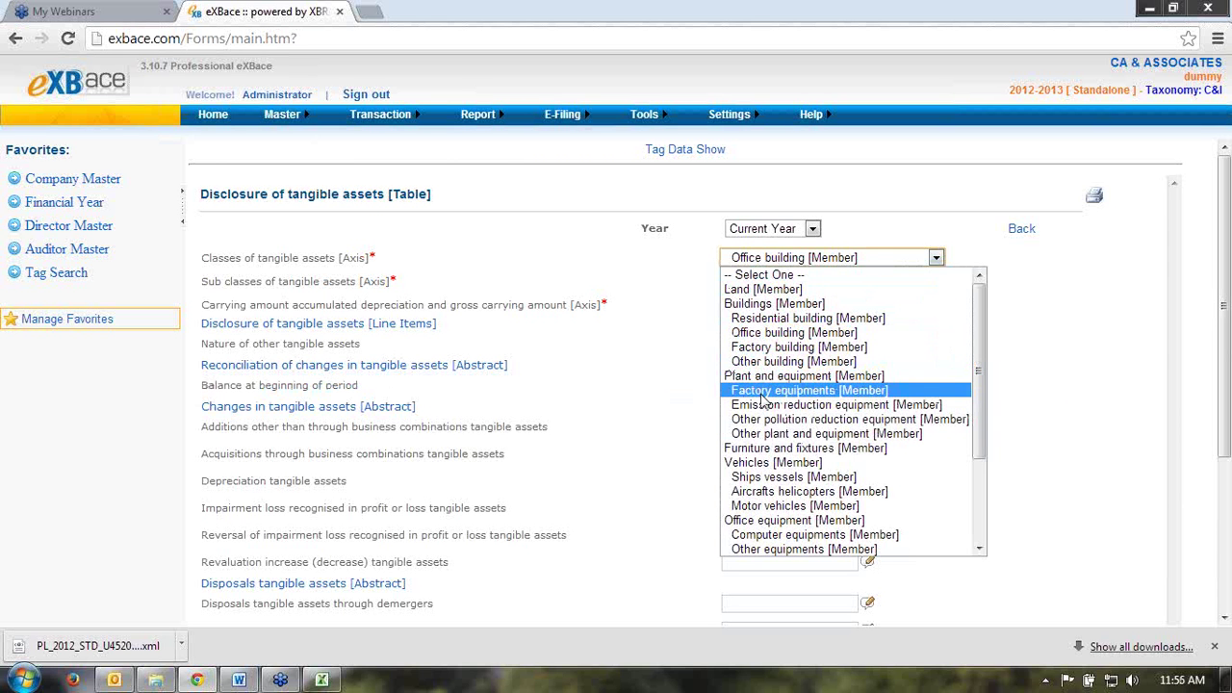
pyautogui.click(763, 390)
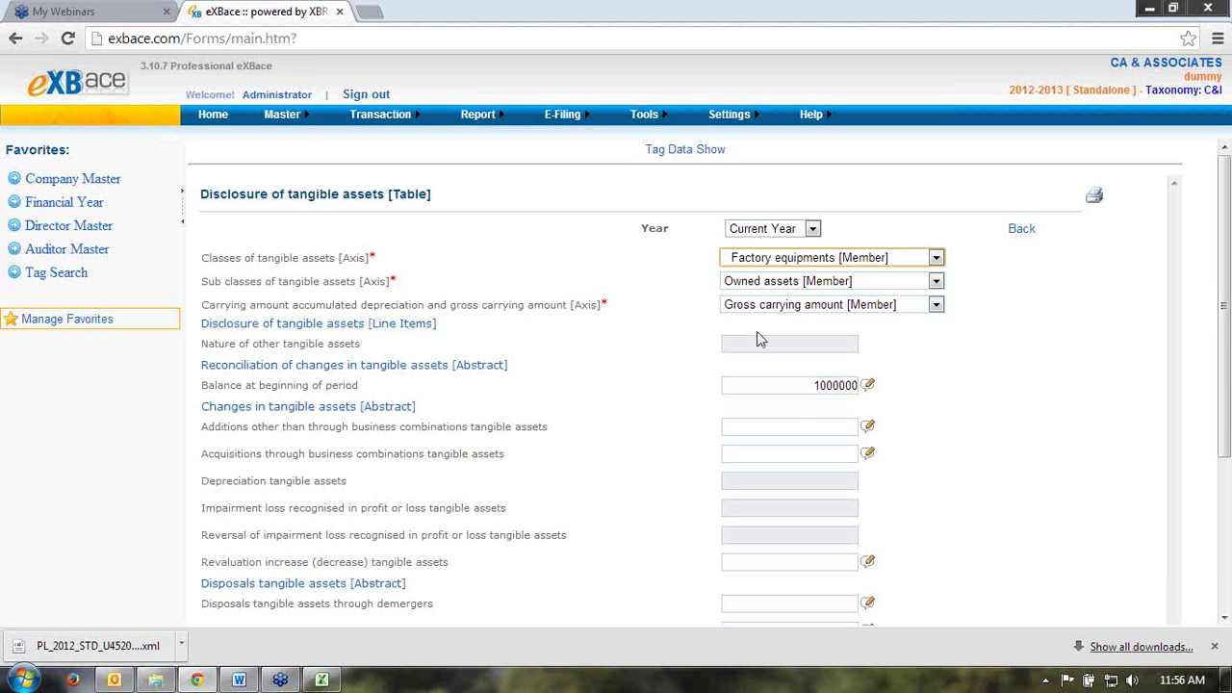
pyautogui.click(792, 387)
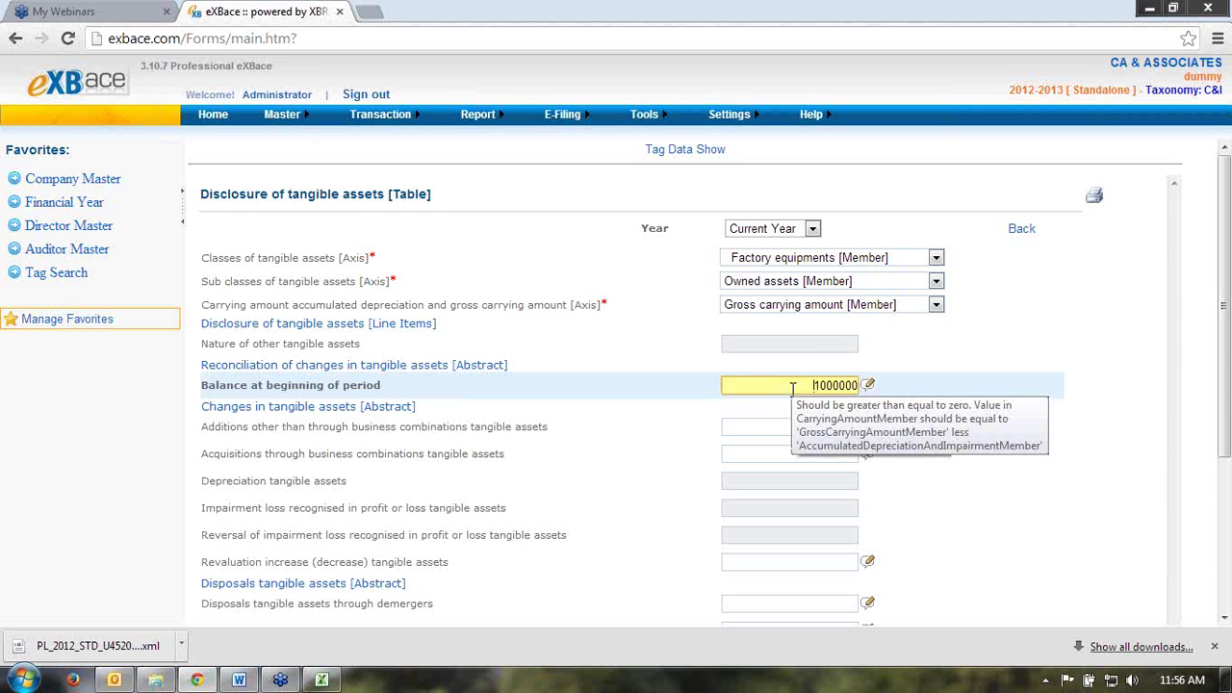
pyautogui.click(844, 385)
pyautogui.press('BackSpace')
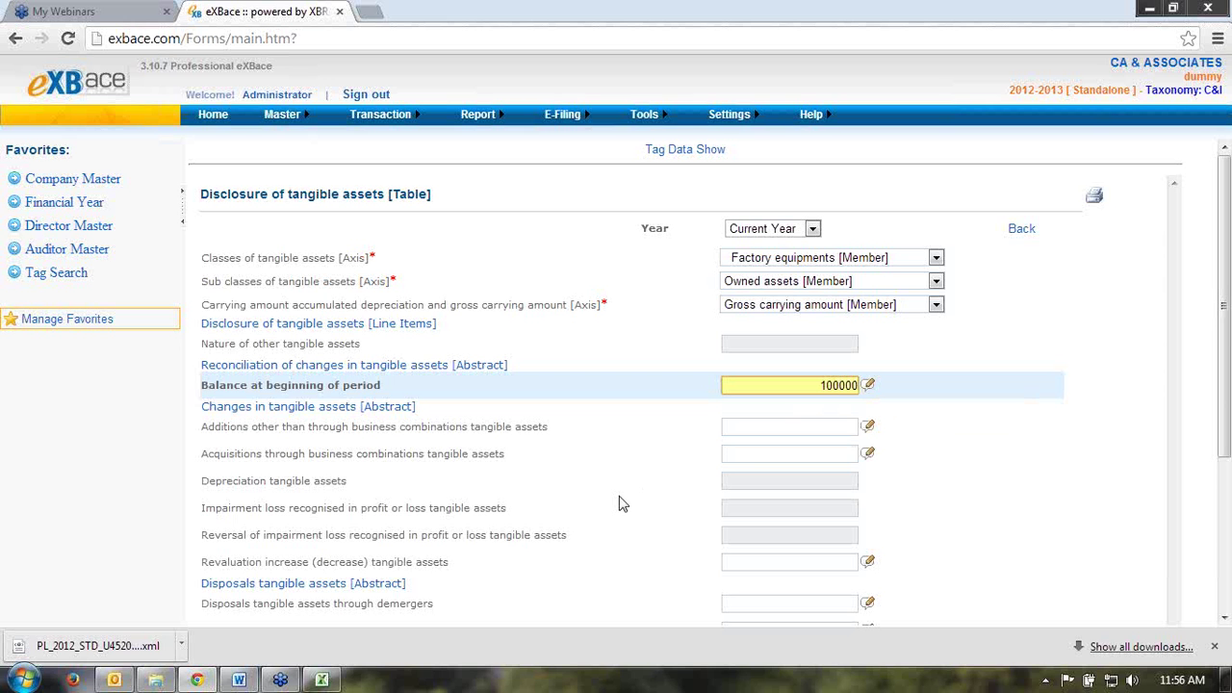
# Step: Enter 200000 for additions other than through business combinations and 0 for the increase (decrease) through net exchange differences
pyautogui.scroll(-1, 621, 504)
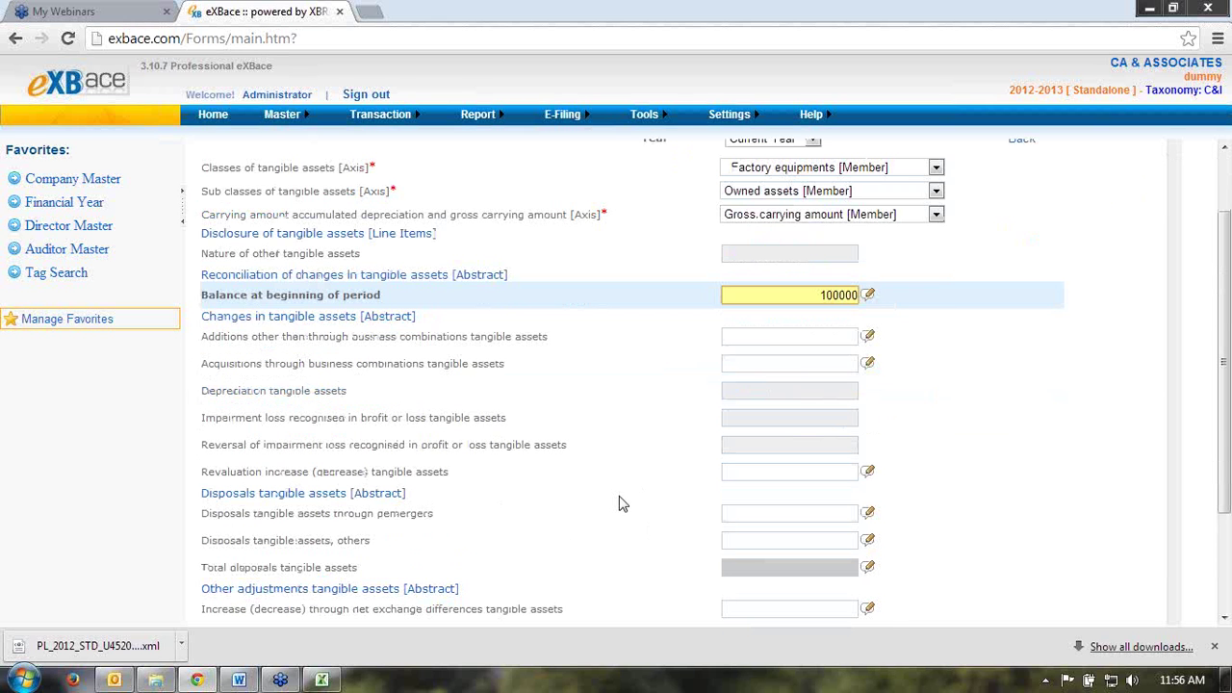
pyautogui.click(796, 342)
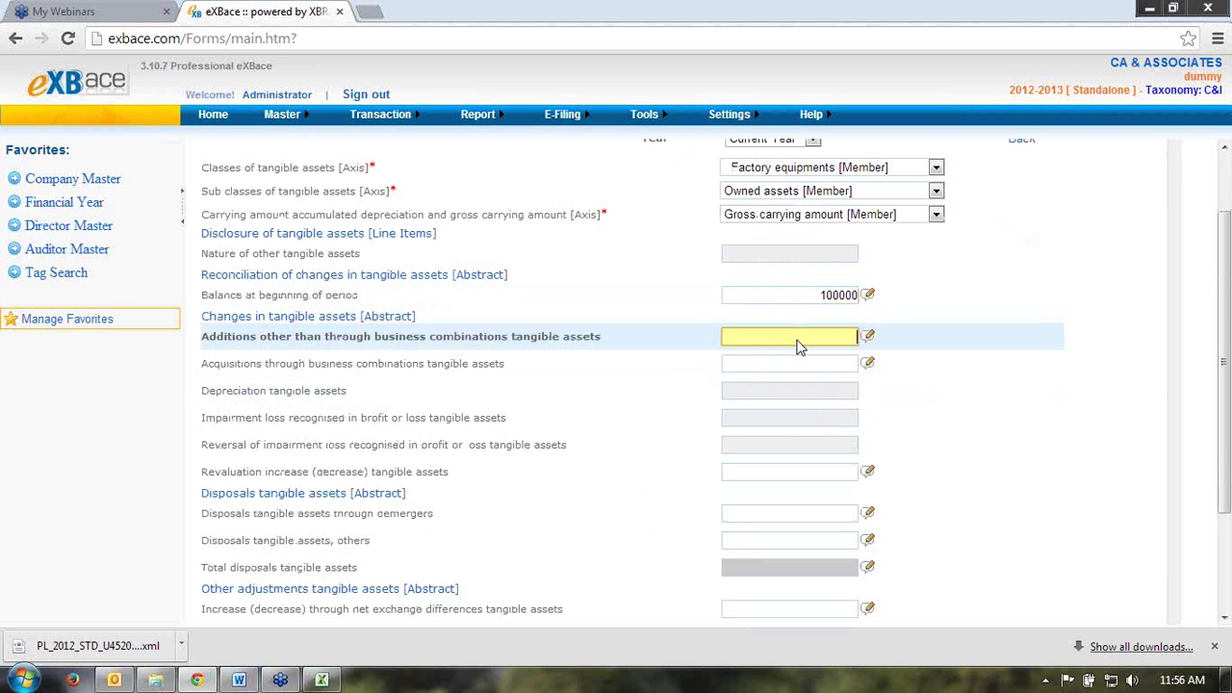
pyautogui.write('200000')
pyautogui.scroll(-3, 723, 513)
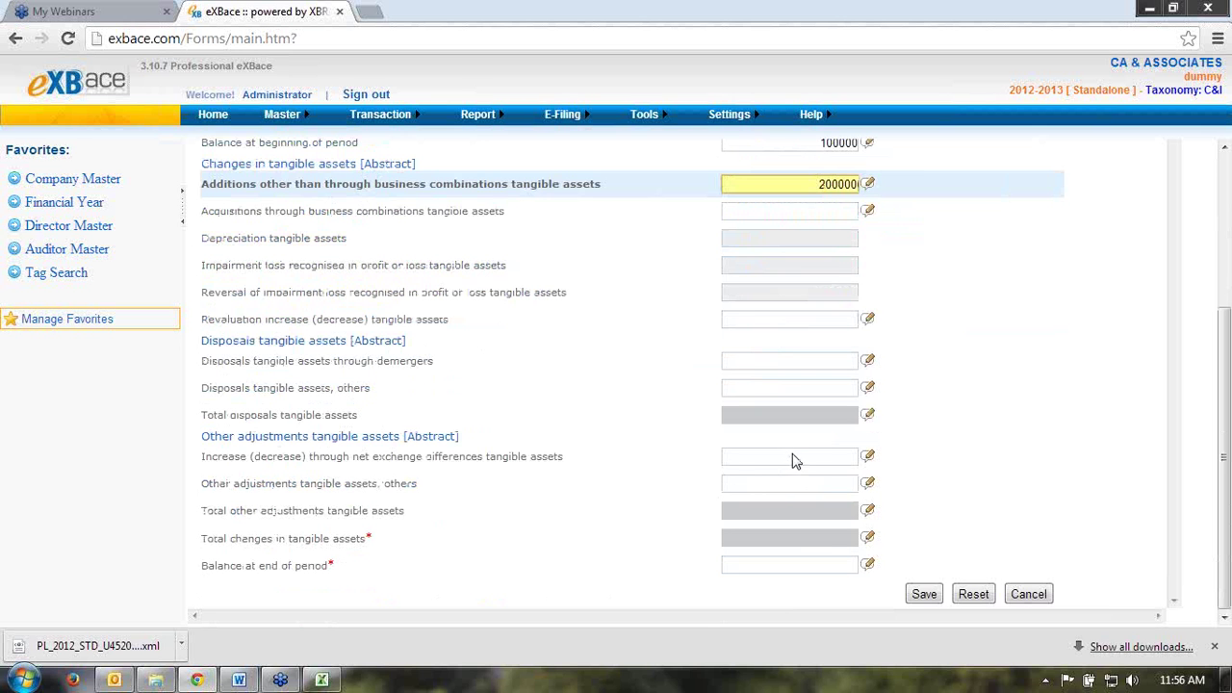
pyautogui.click(794, 460)
pyautogui.write('0')
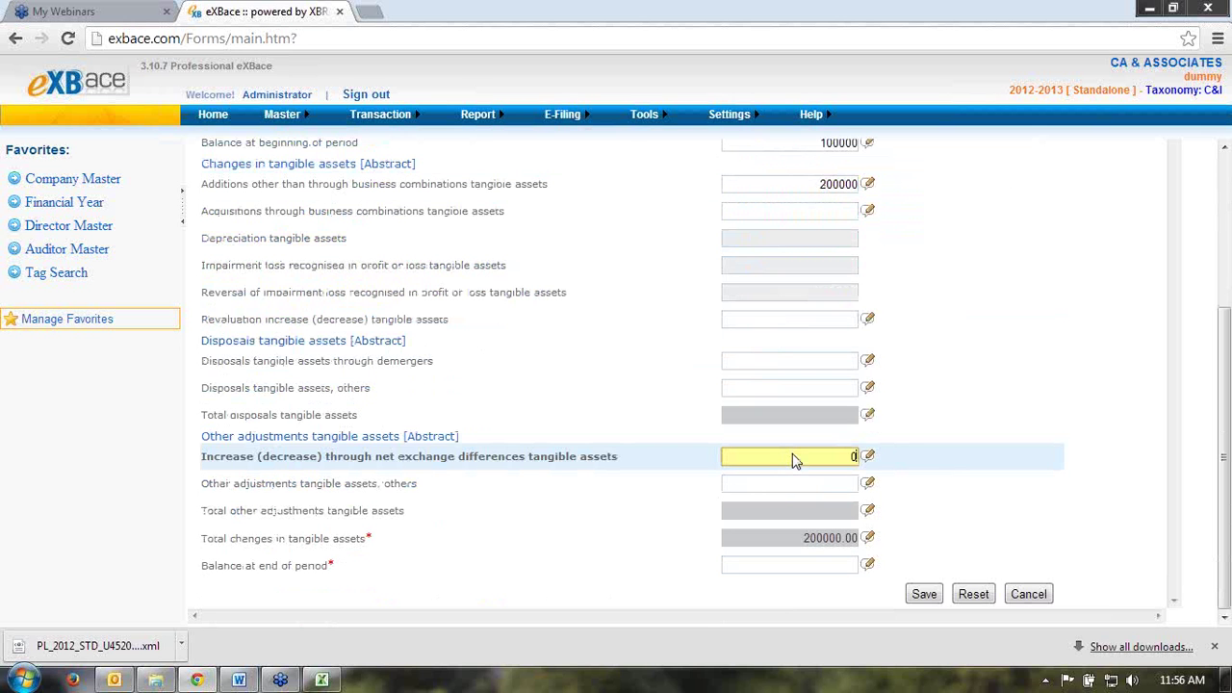
pyautogui.press('Tab')
# Step: Set the balance at end of period to 300000 and save the gross carrying amount record
pyautogui.click(816, 567)
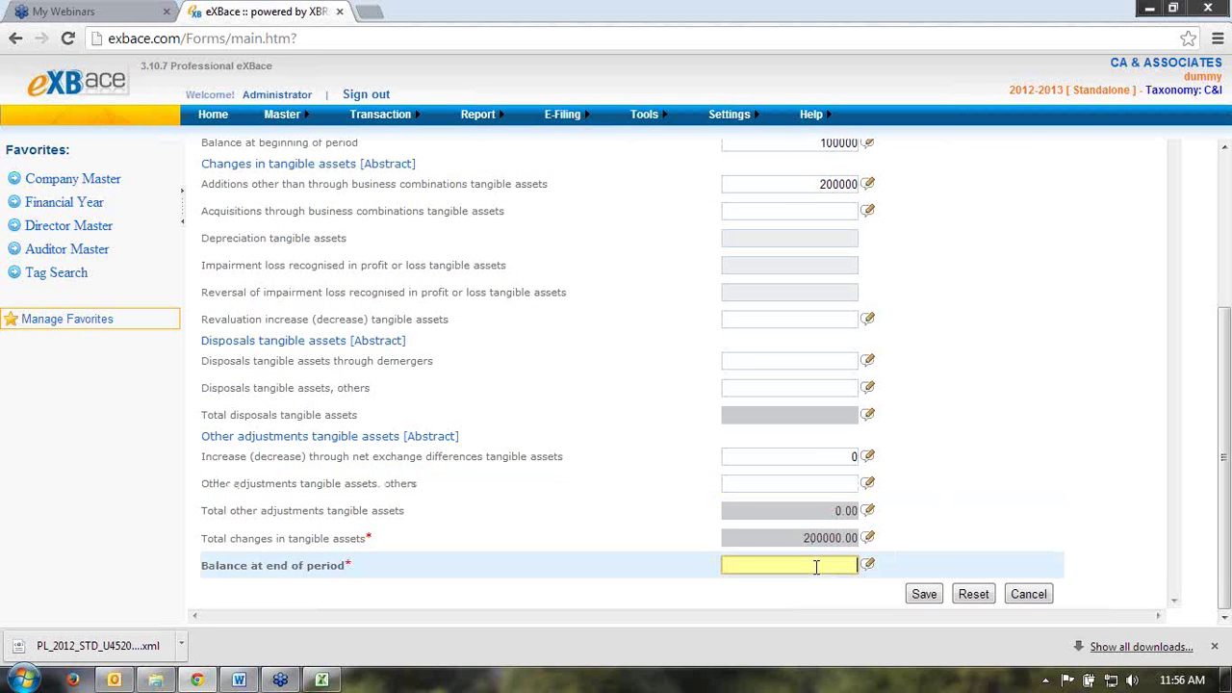
pyautogui.write('200000')
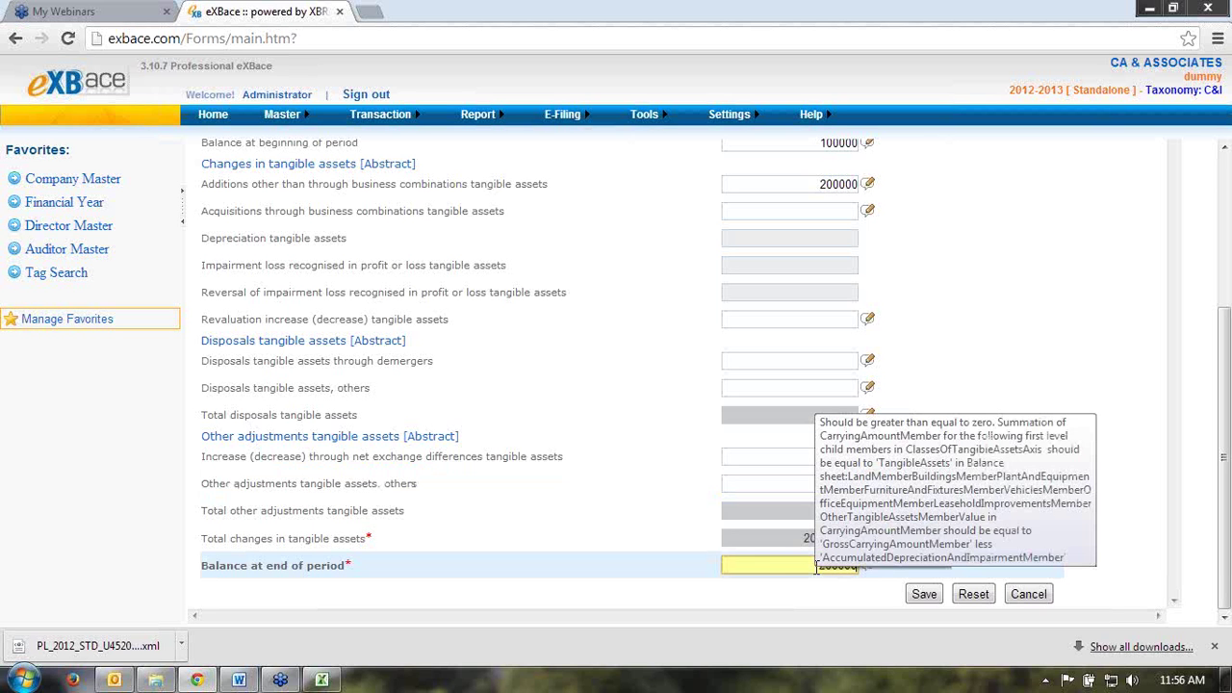
pyautogui.click(788, 566)
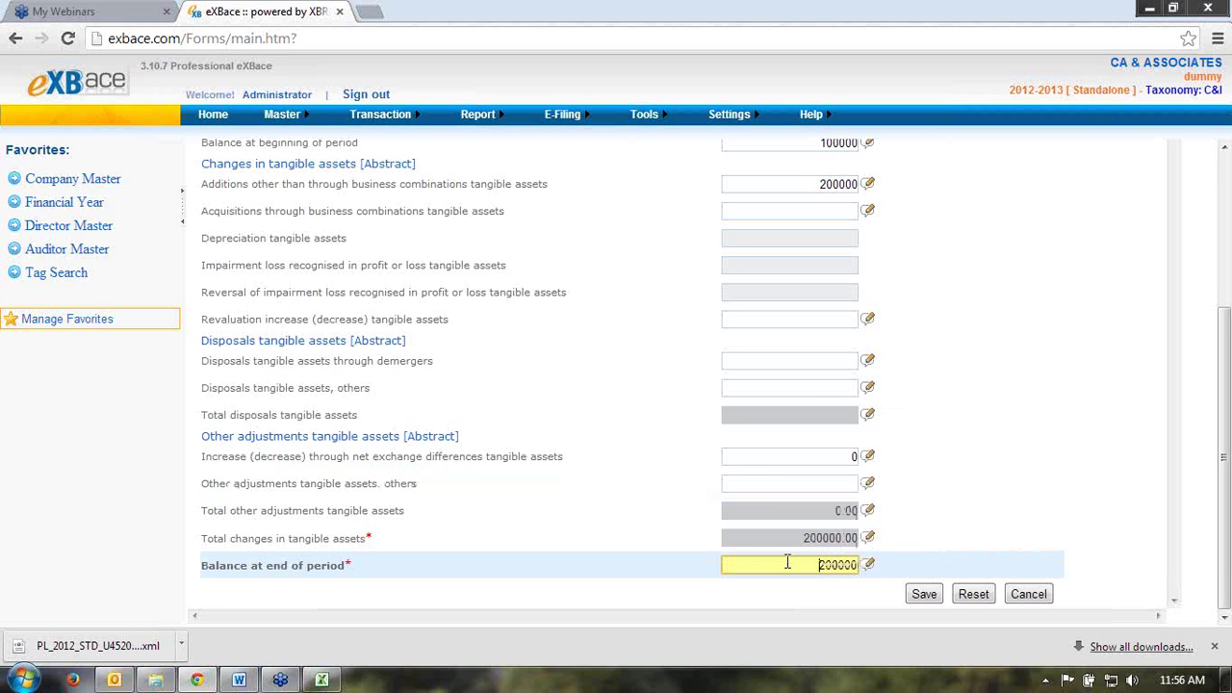
pyautogui.press('Delete')
pyautogui.write('3')
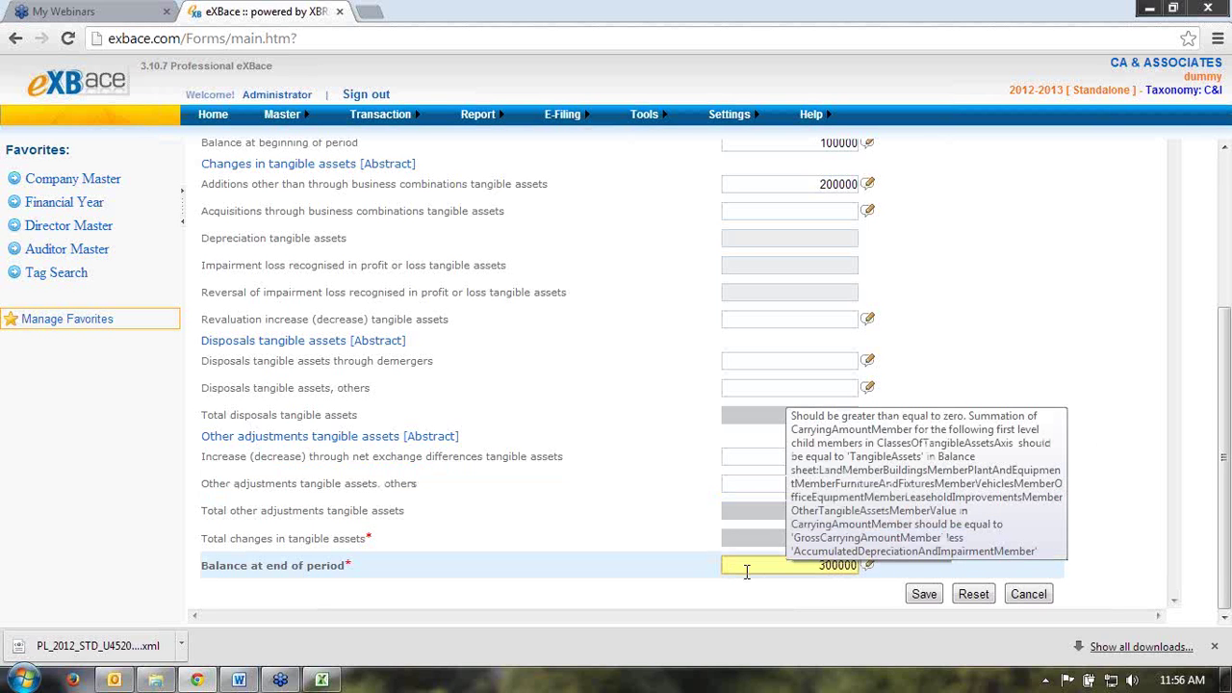
pyautogui.click(924, 595)
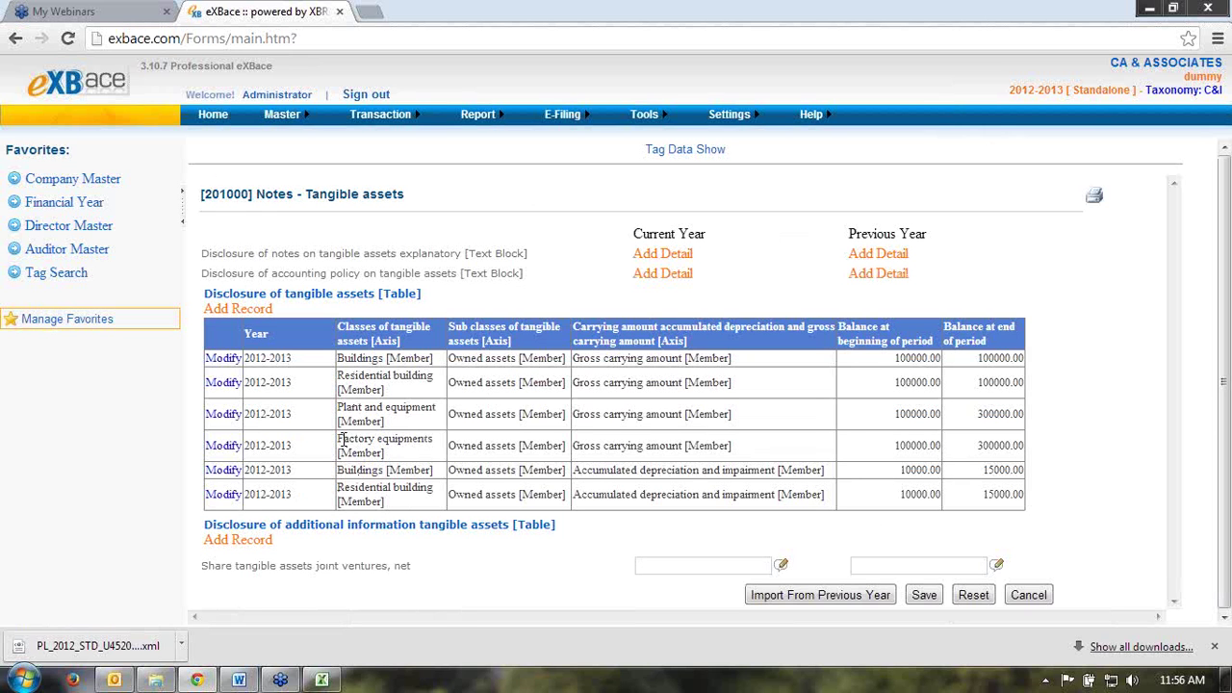
# Step: Compare the Factory equipments and Plant and equipment rows by class, gross carrying amount member and beginning balance
pyautogui.moveTo(342, 439); pyautogui.dragTo(420, 440)
pyautogui.moveTo(575, 444); pyautogui.dragTo(735, 445)
pyautogui.moveTo(895, 445); pyautogui.dragTo(939, 445)
pyautogui.moveTo(338, 406); pyautogui.dragTo(436, 409)
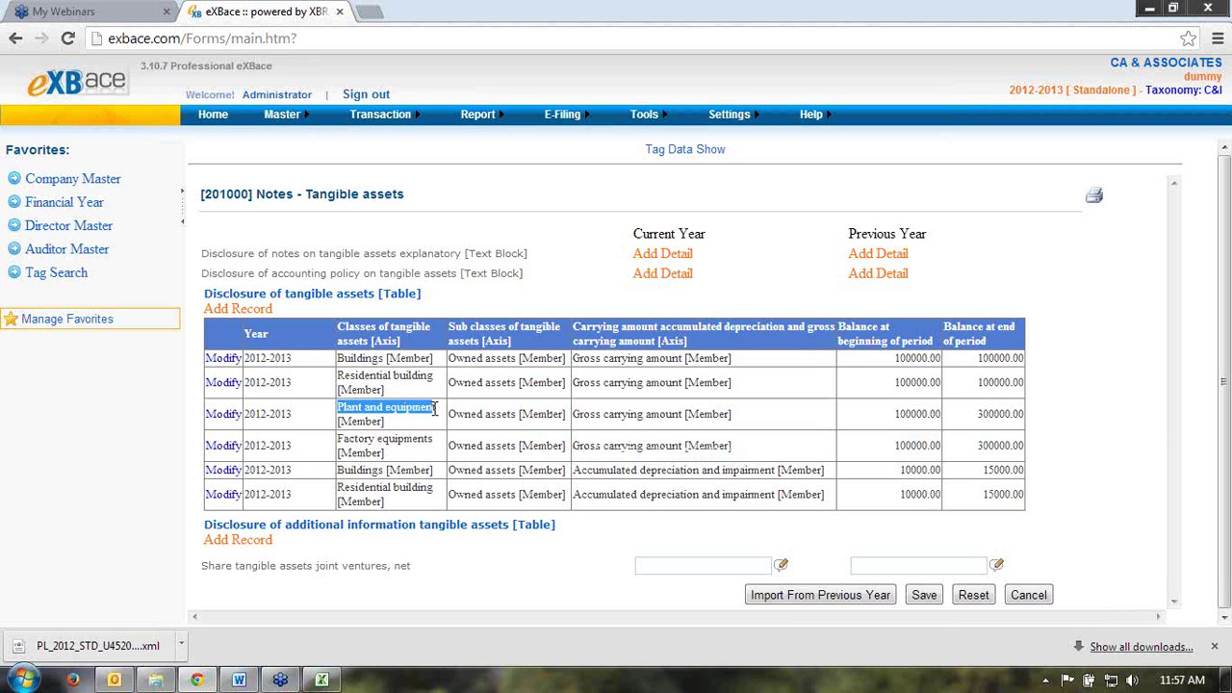
pyautogui.moveTo(580, 414); pyautogui.dragTo(733, 416)
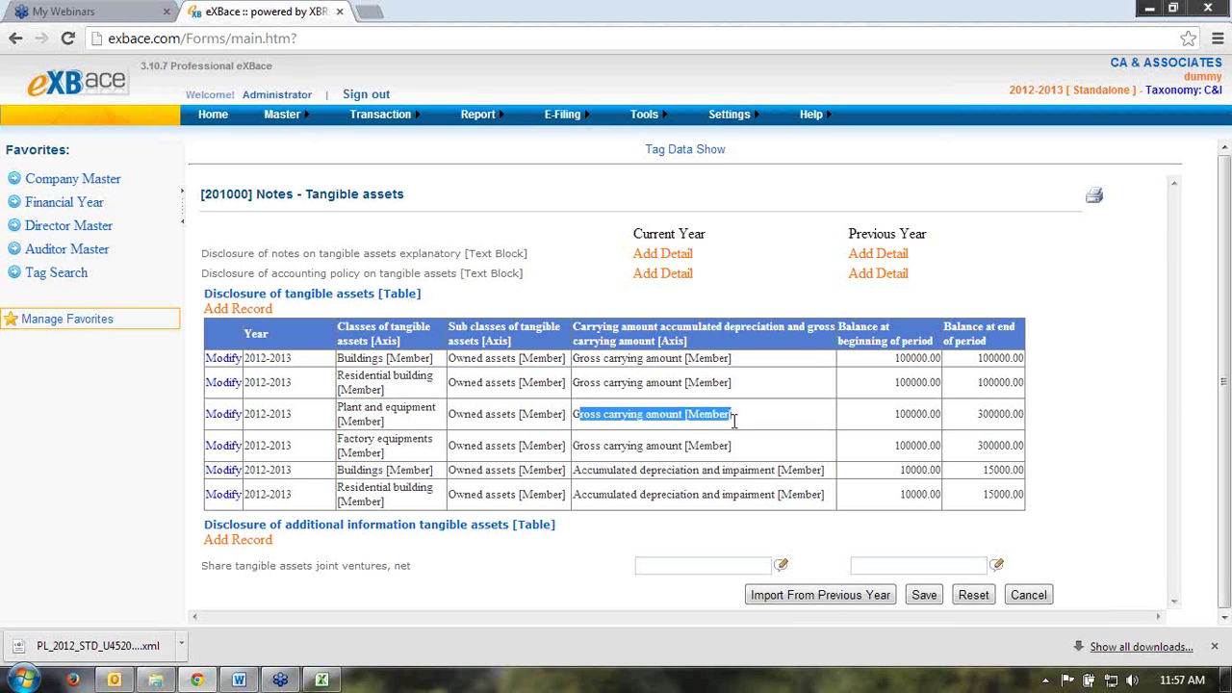
pyautogui.moveTo(895, 414); pyautogui.dragTo(943, 413)
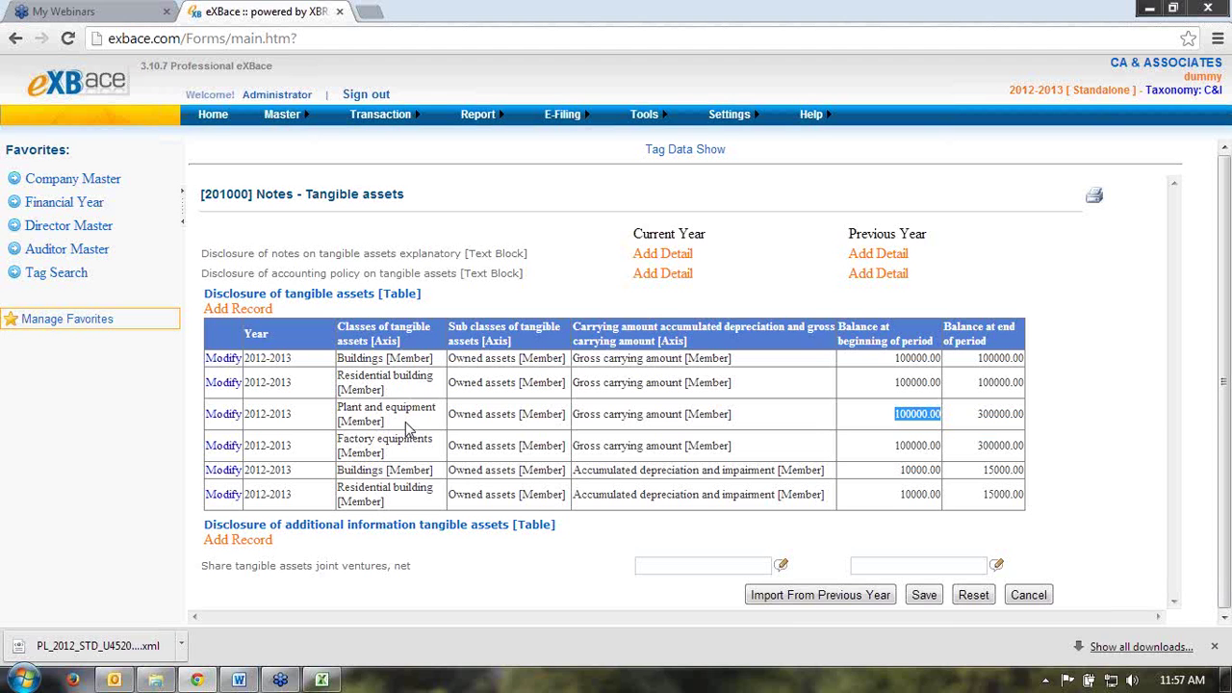
pyautogui.click(339, 444)
pyautogui.moveTo(339, 445); pyautogui.dragTo(432, 442)
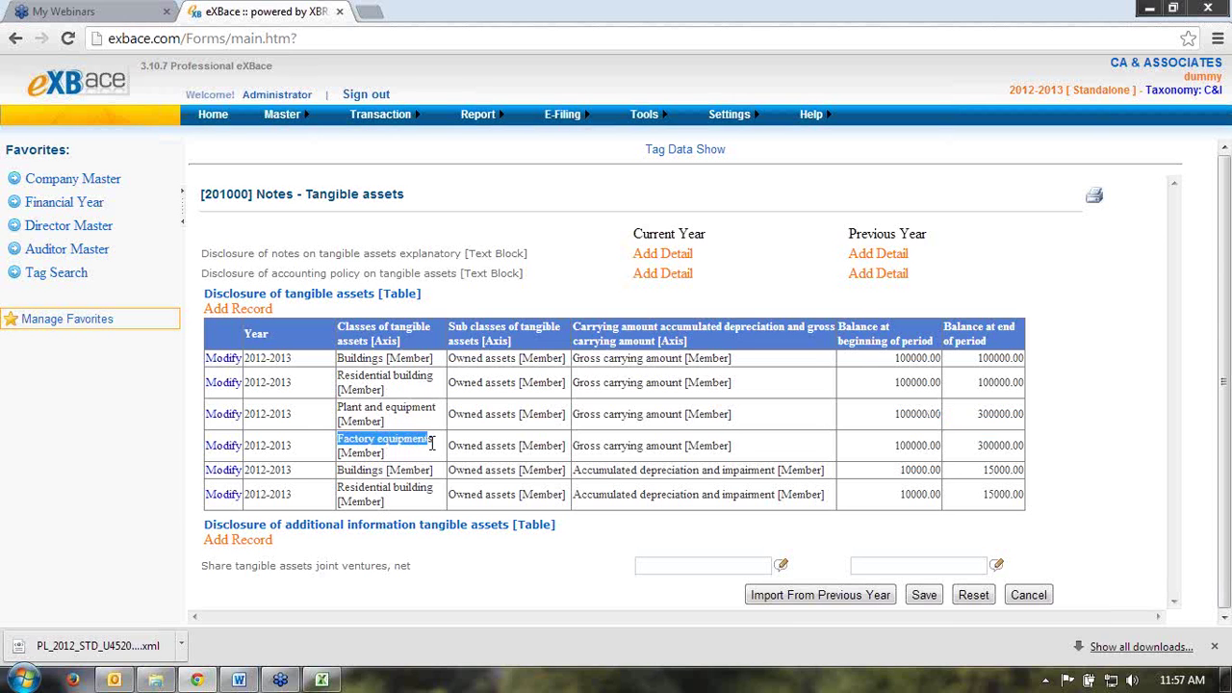
# Step: Add a current-year tangible assets record for Factory equipments, Owned assets, with the Accumulated depreciation and impairment [Member]
pyautogui.click(252, 309)
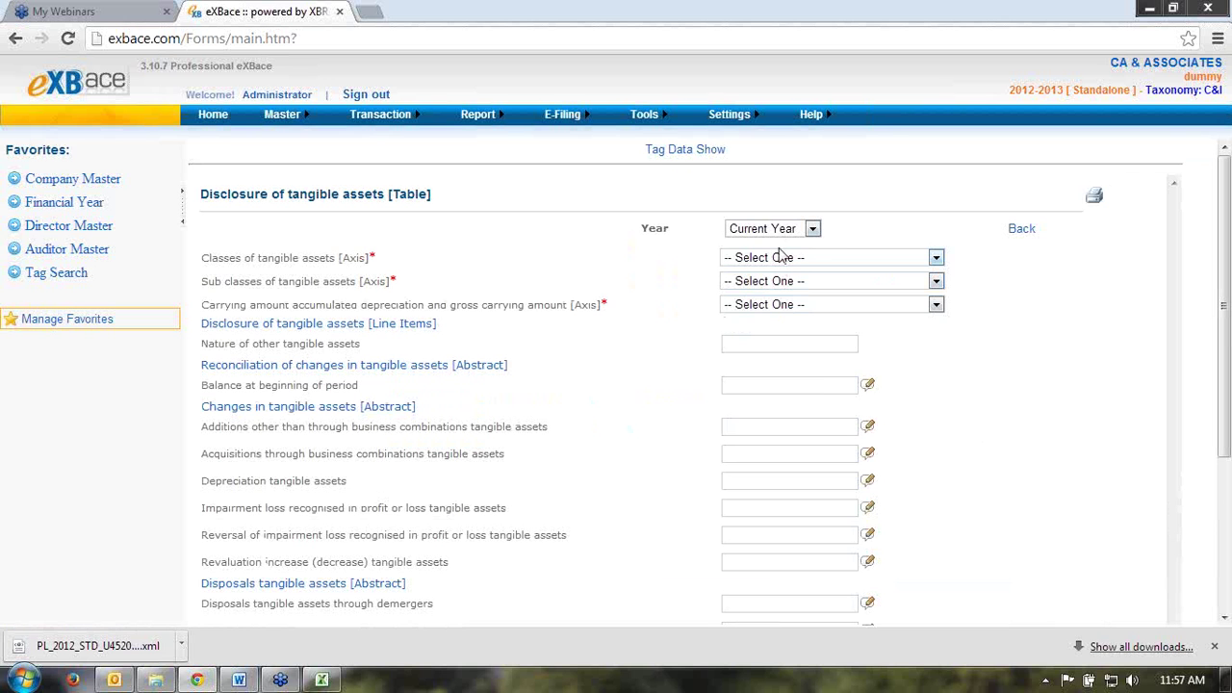
pyautogui.click(780, 235)
pyautogui.click(779, 244)
pyautogui.click(776, 258)
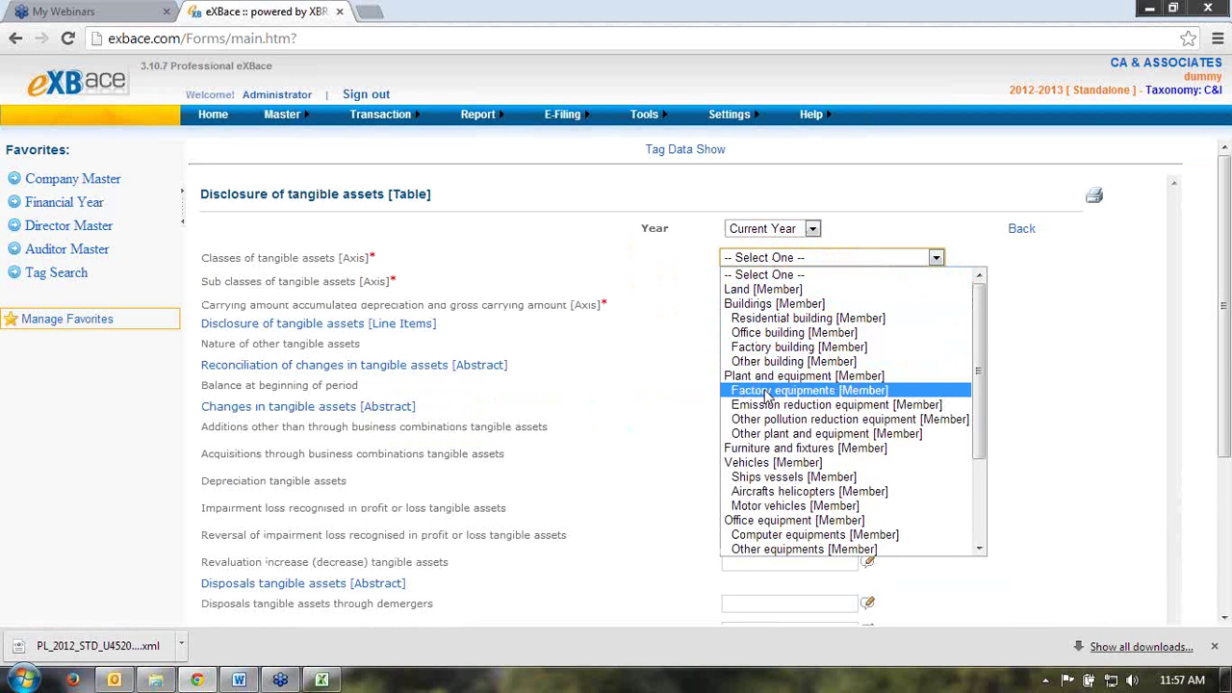
pyautogui.click(767, 395)
pyautogui.click(757, 281)
pyautogui.click(760, 339)
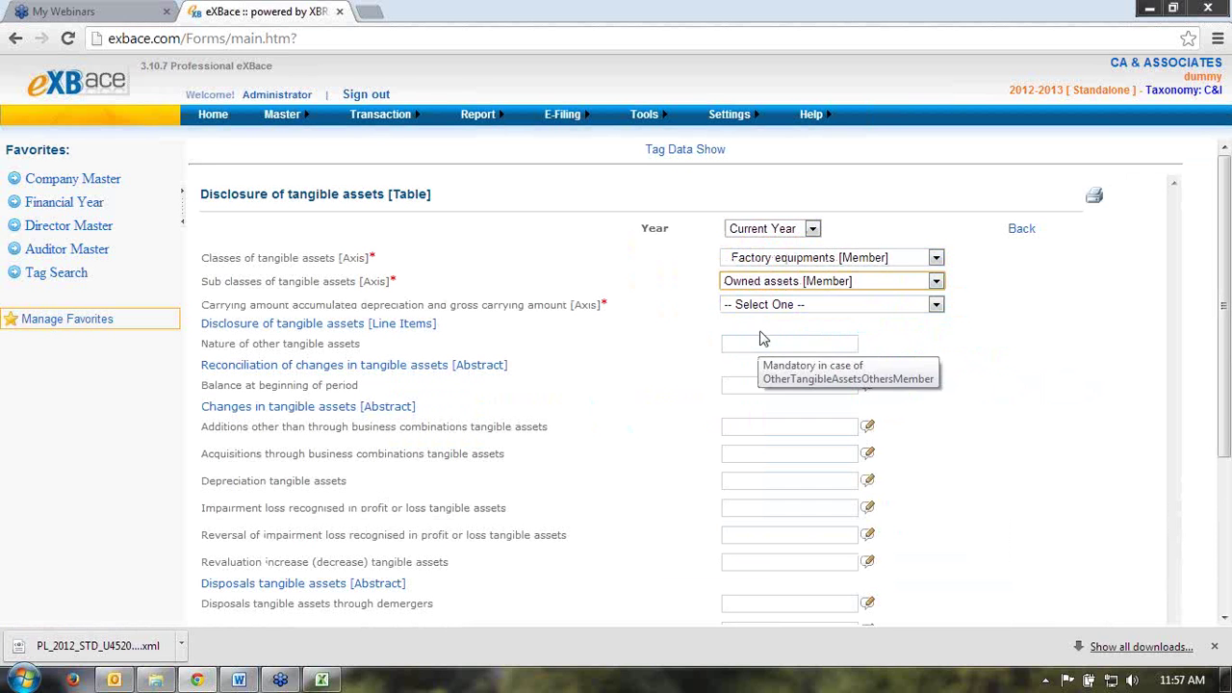
pyautogui.click(757, 304)
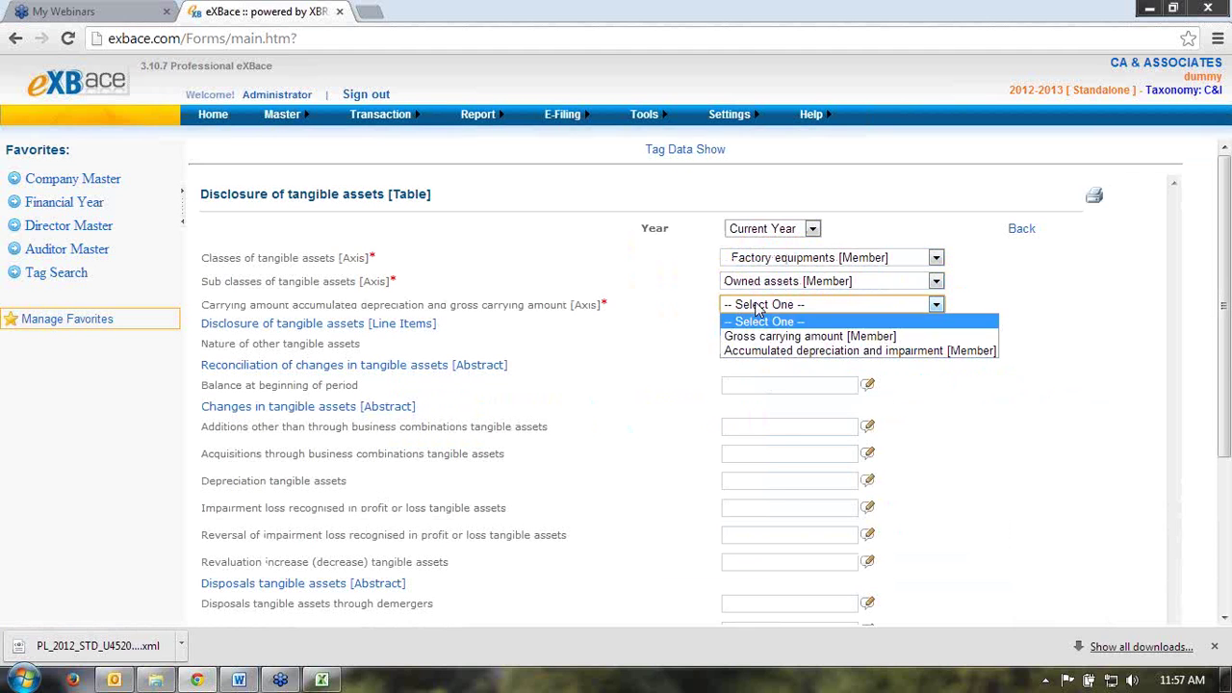
pyautogui.click(760, 352)
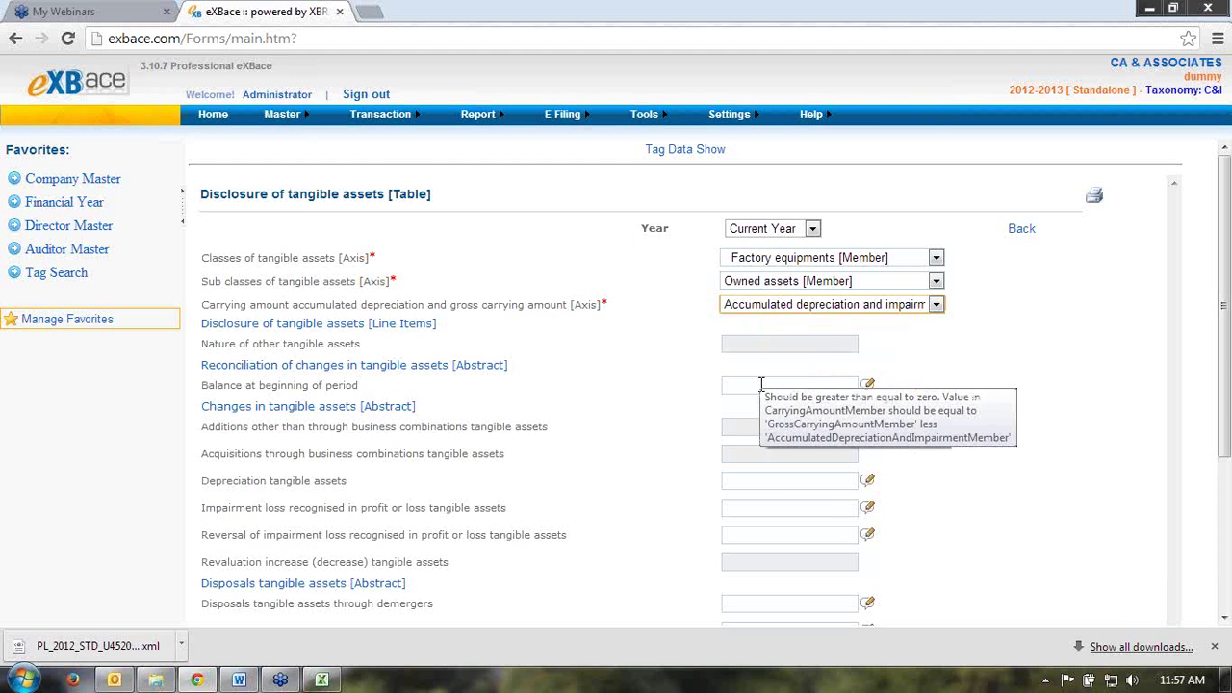
# Step: Enter 10000 as the balance at beginning of period and 20000 as depreciation of tangible assets
pyautogui.click(761, 385)
pyautogui.write('10000')
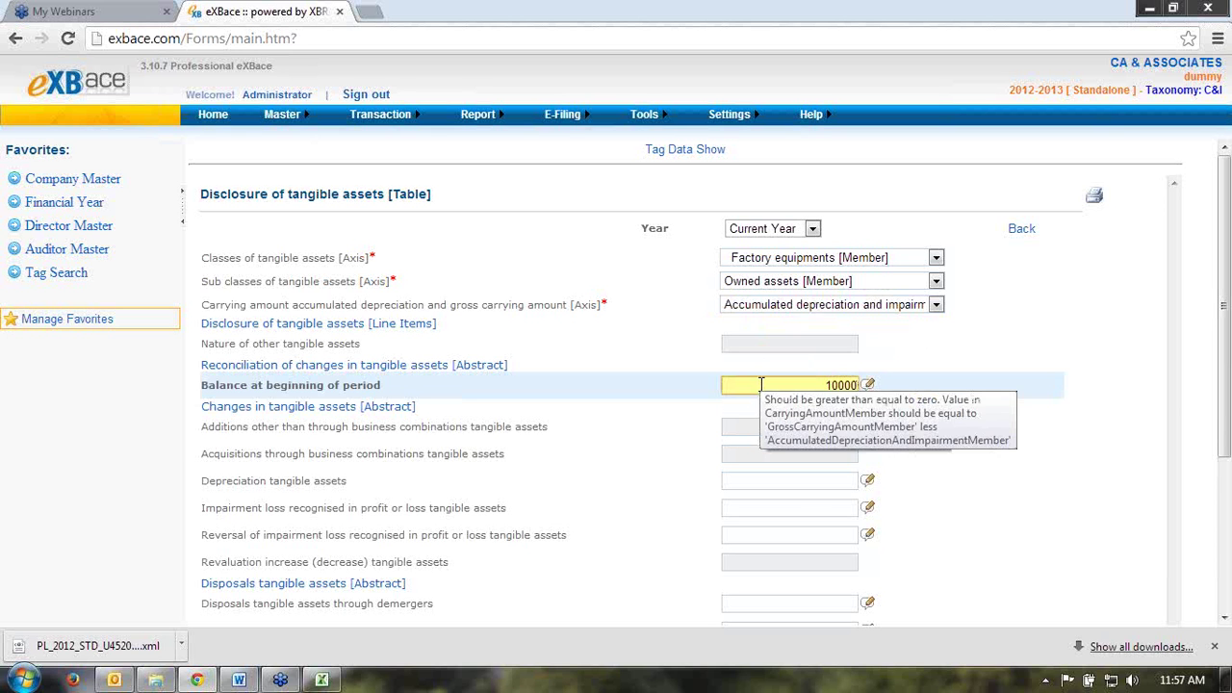
pyautogui.click(791, 486)
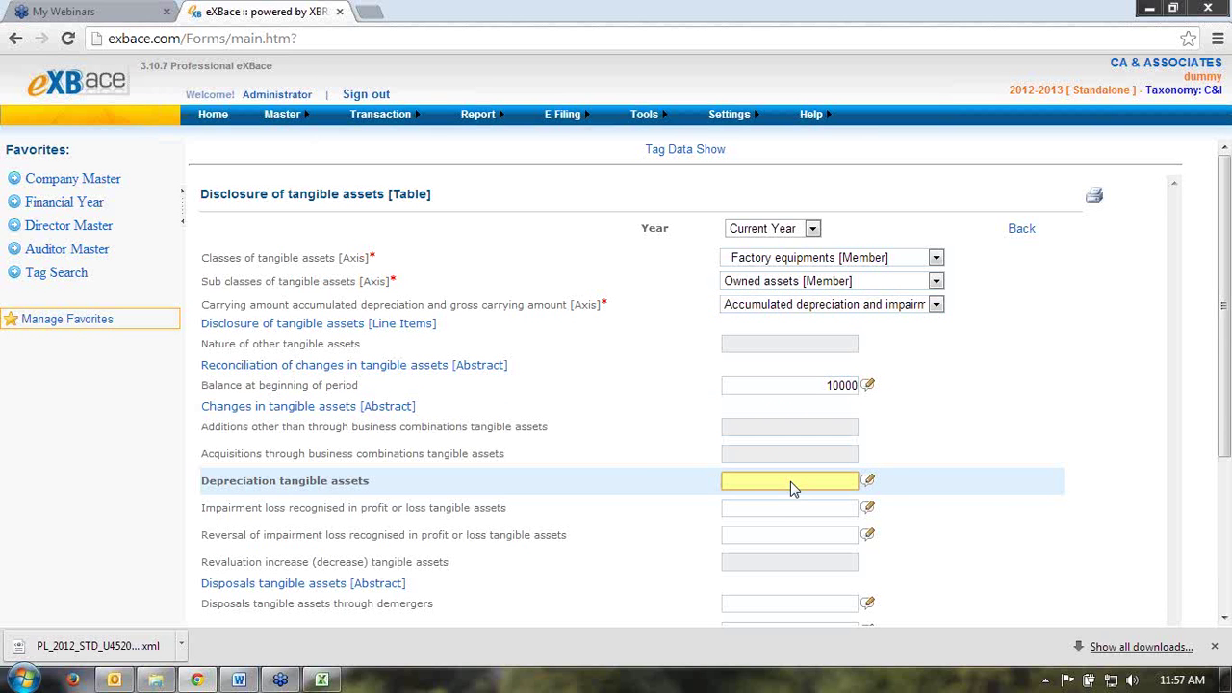
pyautogui.write('20000')
# Step: Set "Other adjustments tangible assets, others" to 0
pyautogui.scroll(-2, 764, 493)
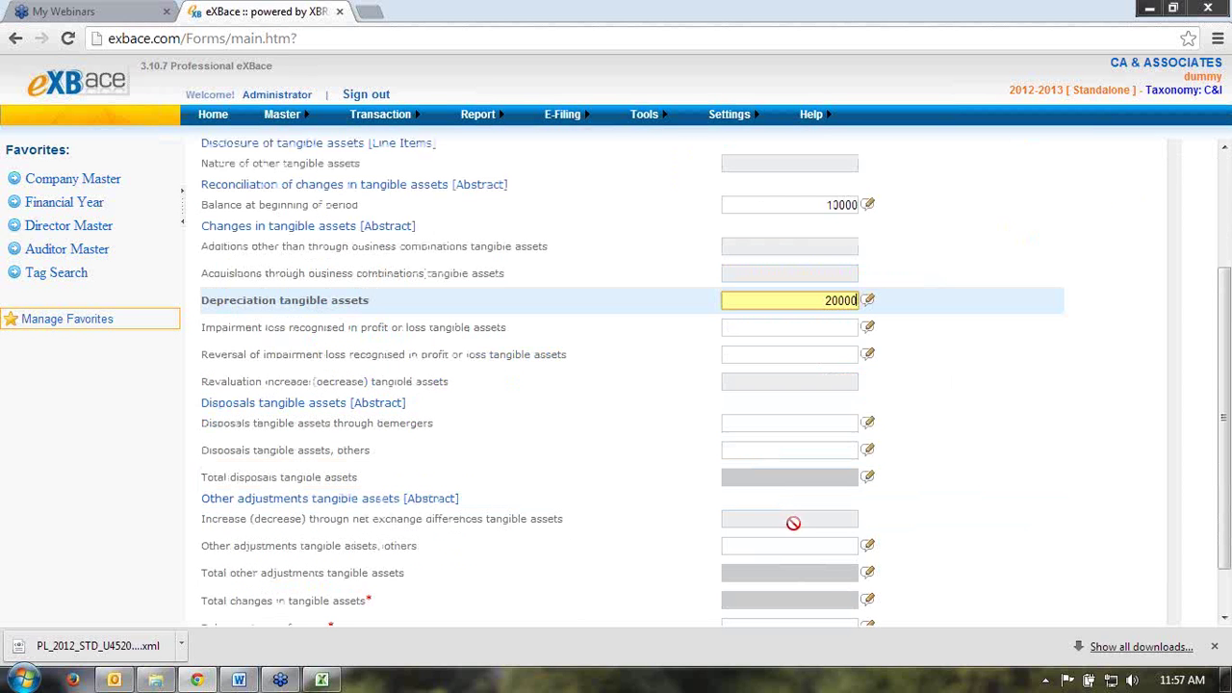
pyautogui.click(804, 548)
pyautogui.write('0')
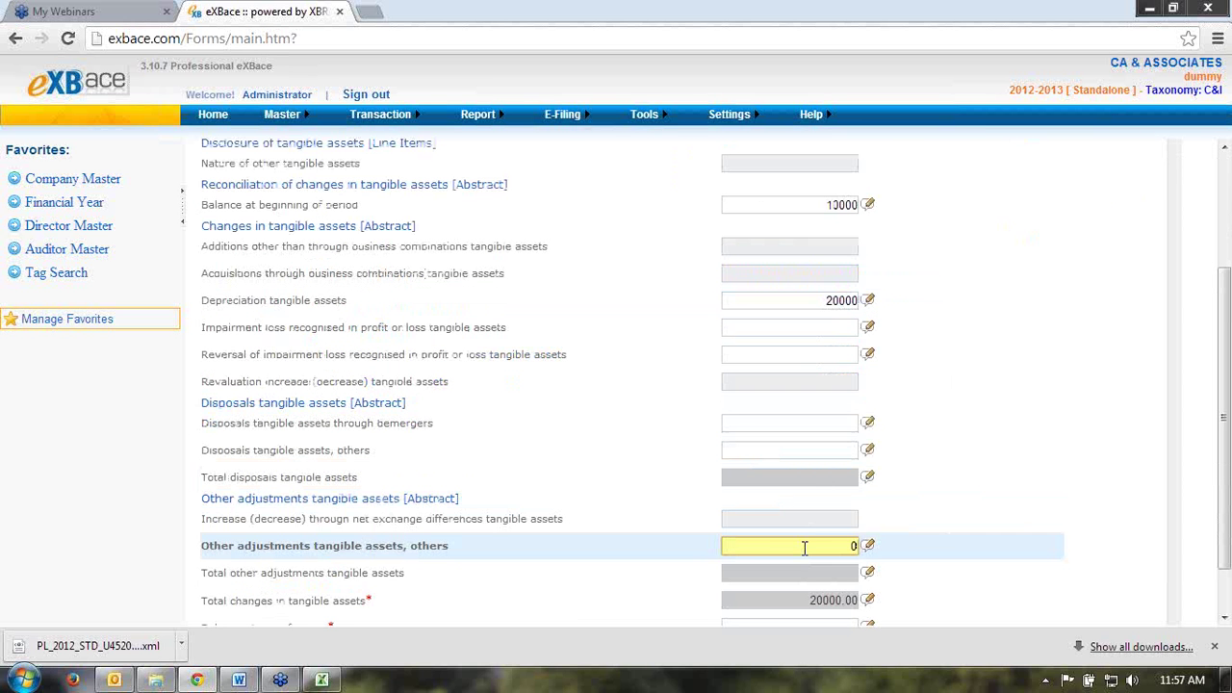
pyautogui.press('Tab')
pyautogui.scroll(-1, 805, 548)
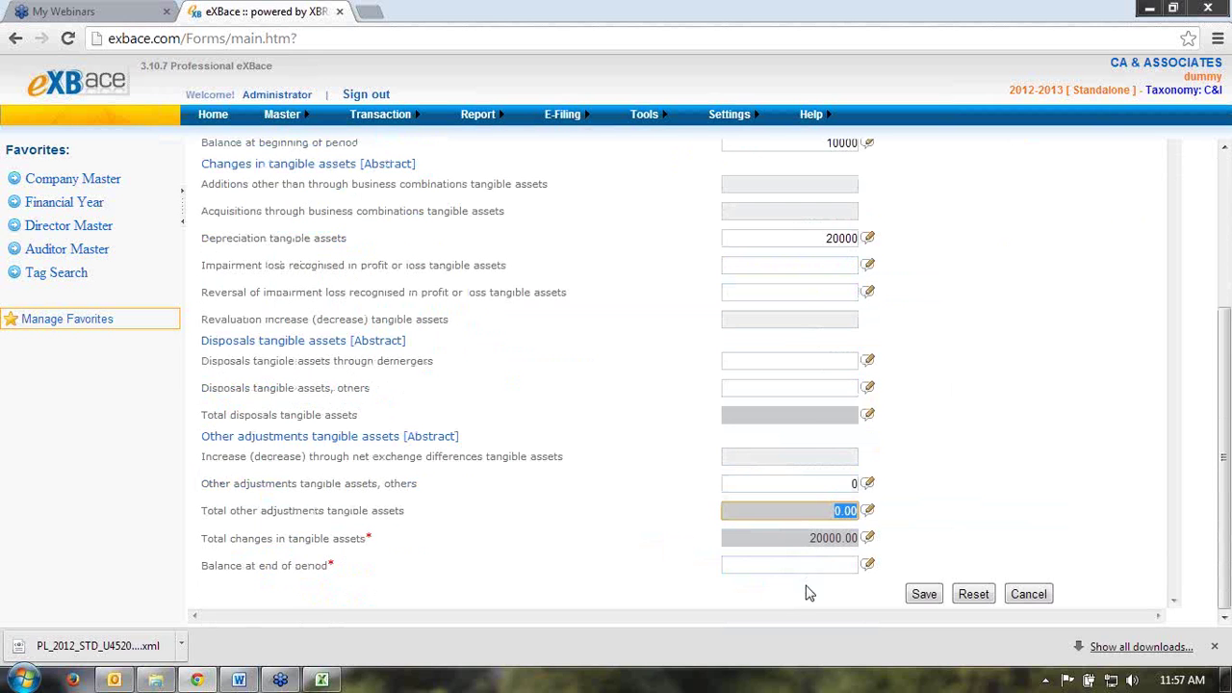
# Step: Set the balance at end of period to 30000 and save the accumulated depreciation record
pyautogui.click(807, 564)
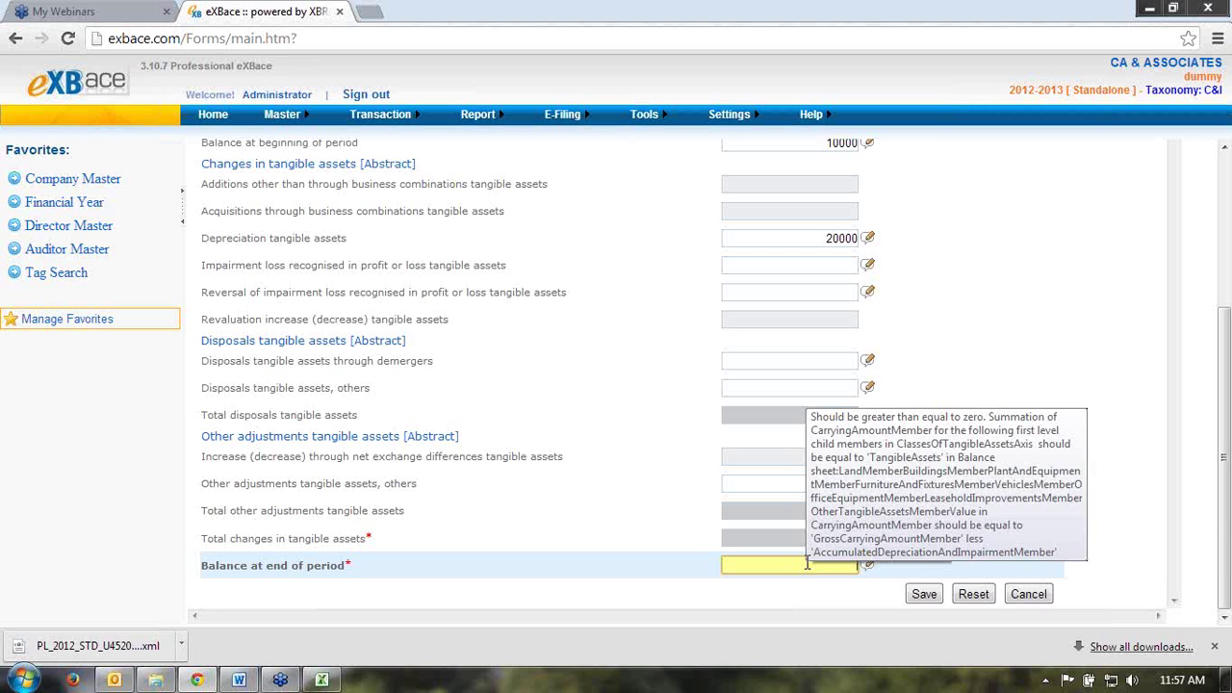
pyautogui.write('30000')
pyautogui.click(747, 600)
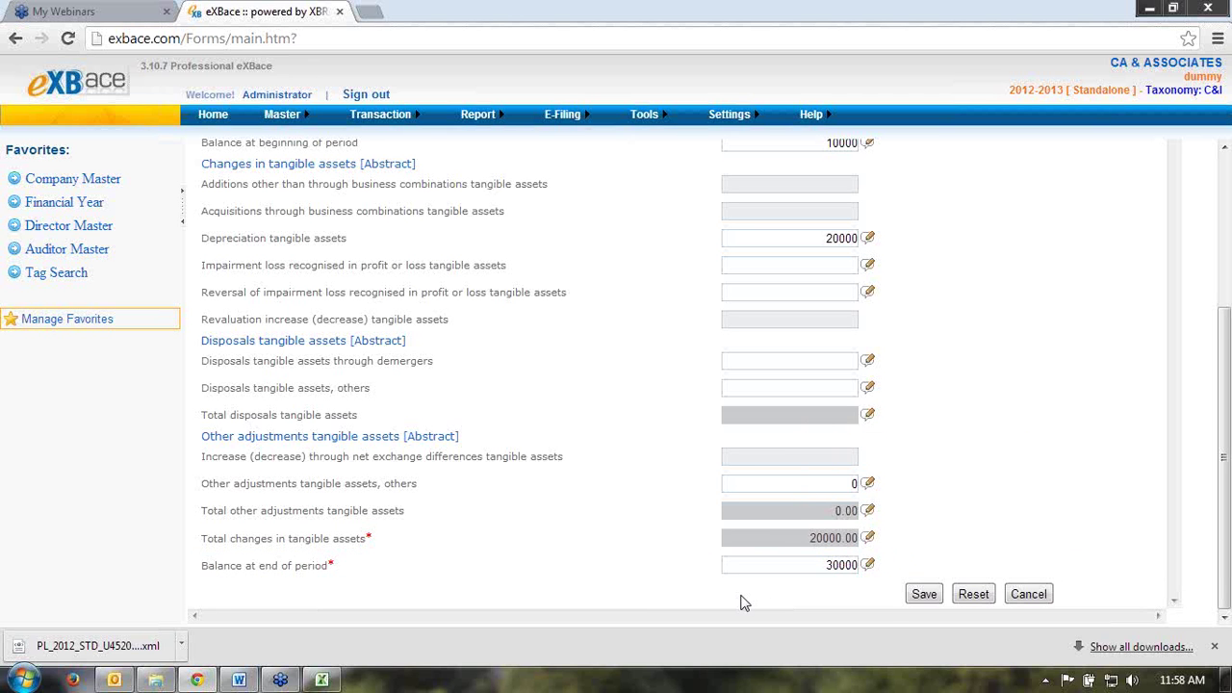
pyautogui.click(924, 595)
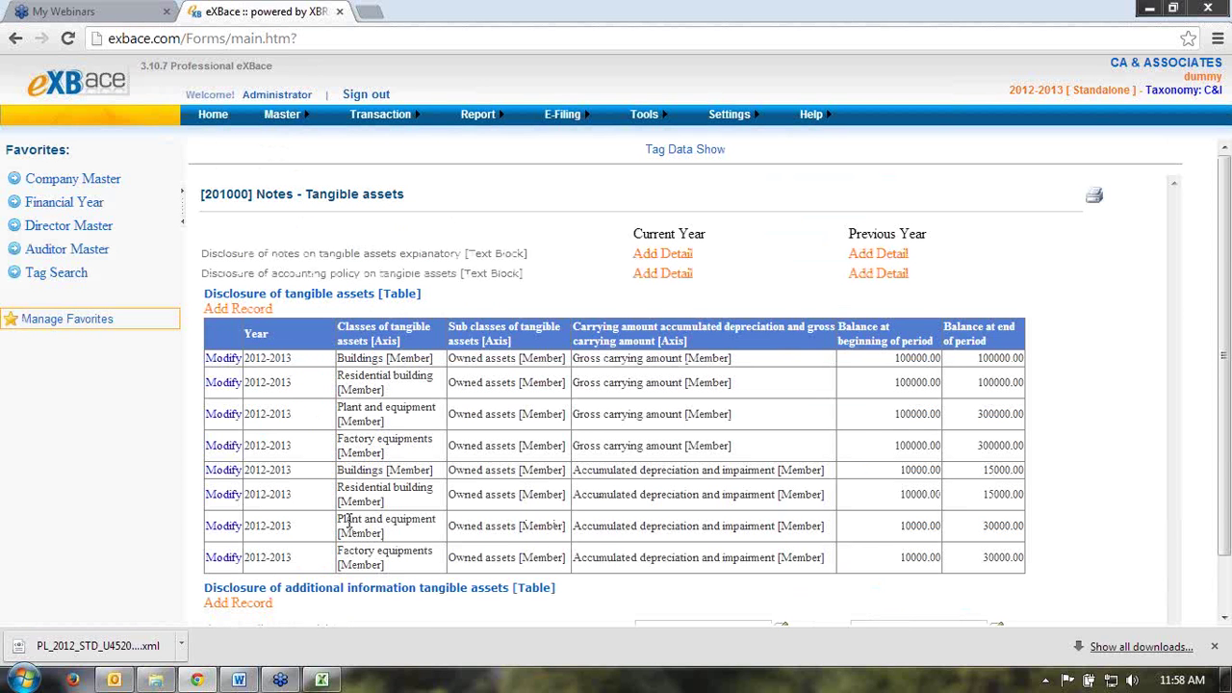
# Step: Review the accumulated depreciation records for plant and factory equipment and the list of available notes to the balance sheet
pyautogui.moveTo(344, 520); pyautogui.dragTo(630, 534)
pyautogui.click(630, 535)
pyautogui.moveTo(341, 550); pyautogui.dragTo(431, 550)
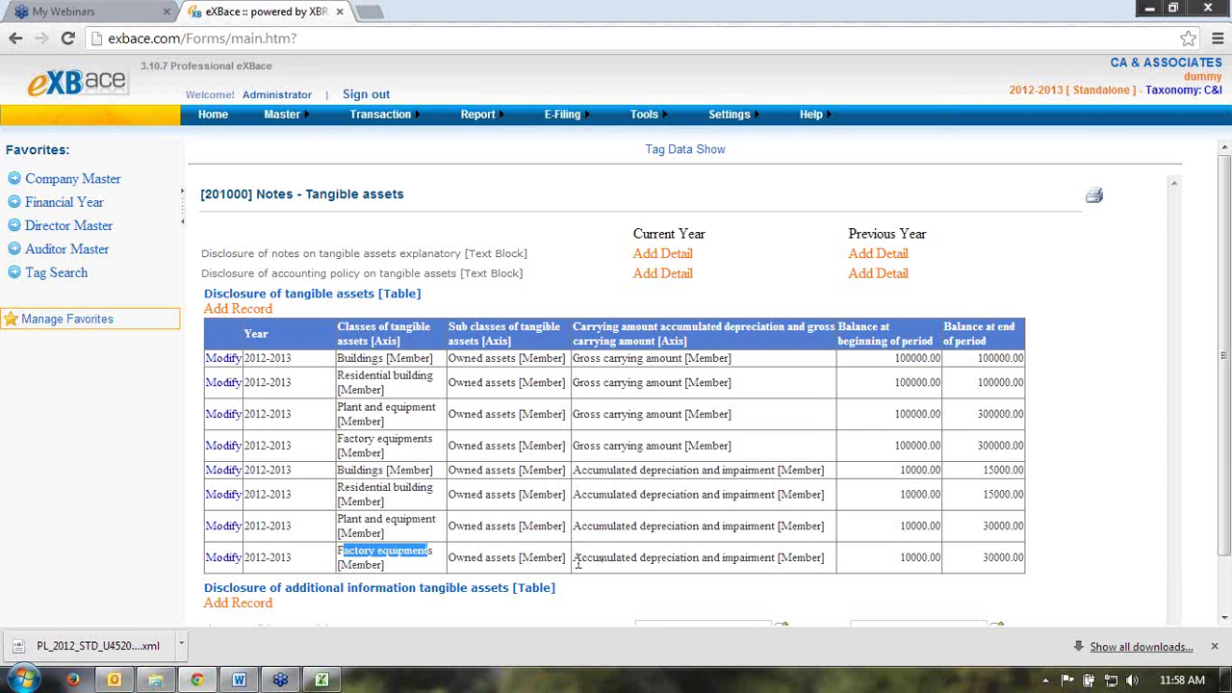
pyautogui.moveTo(574, 558); pyautogui.dragTo(827, 566)
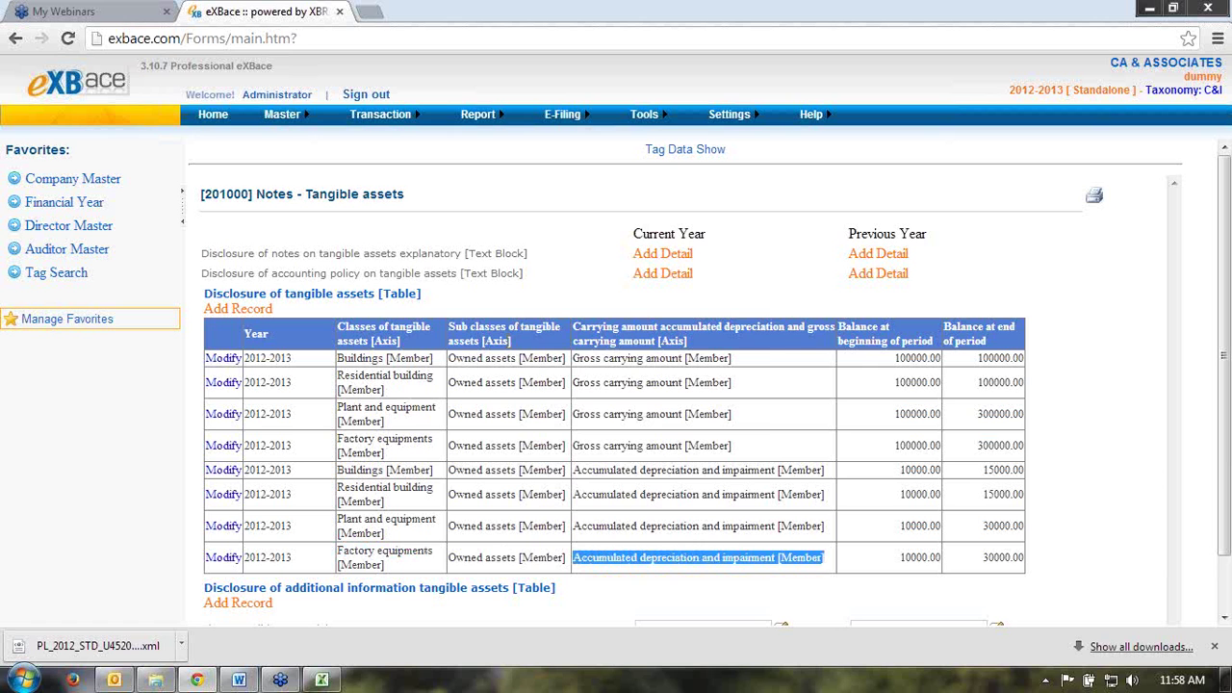
pyautogui.moveTo(396, 120)
pyautogui.moveTo(474, 210)
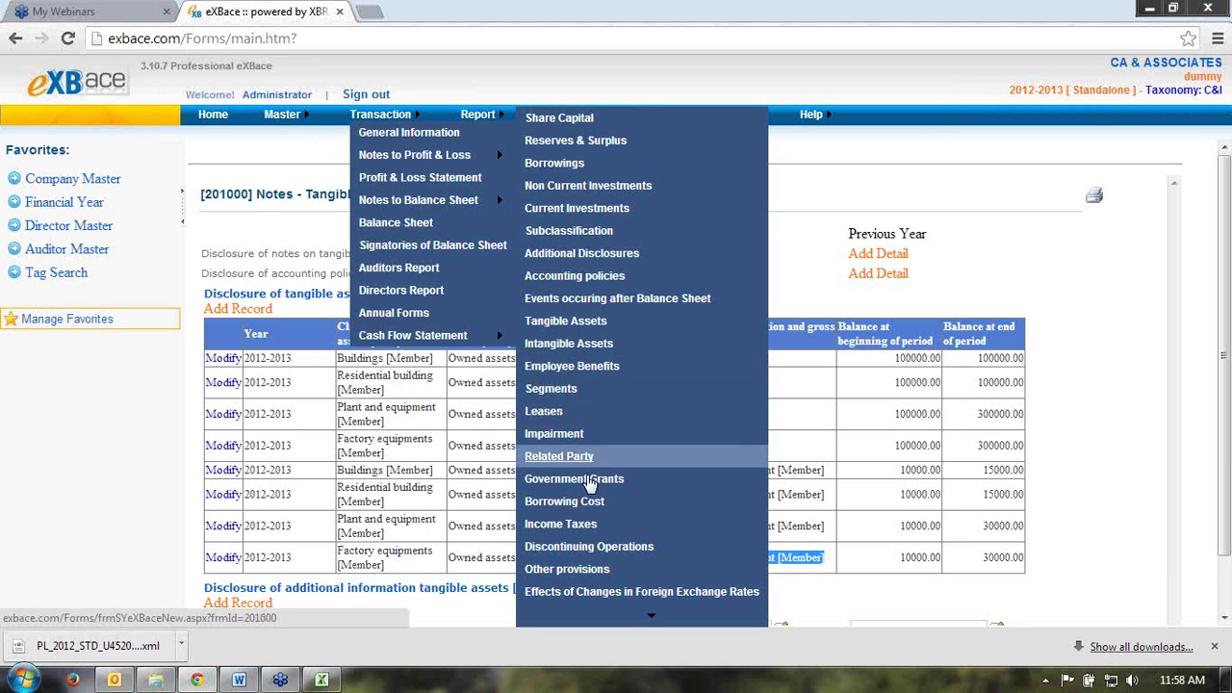
pyautogui.moveTo(577, 621)
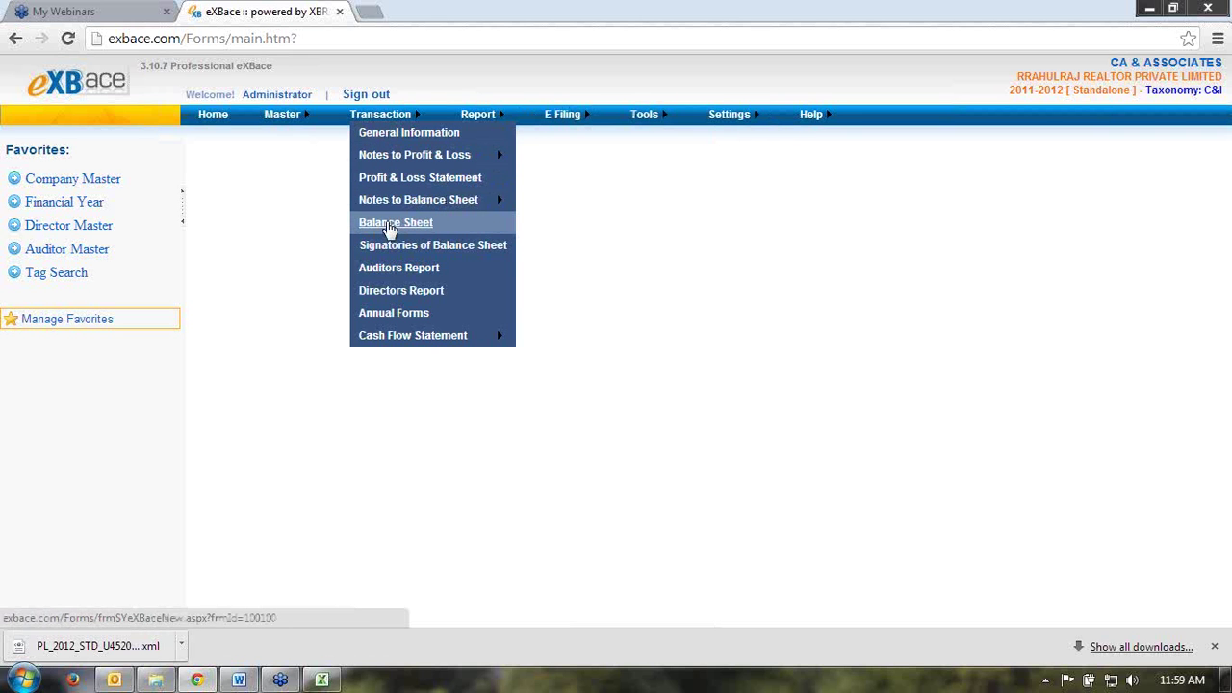
# Step: Open the 2011-2012 balance sheet and examine its shareholders' funds, liabilities and assets, including the calculated totals
pyautogui.click(390, 227)
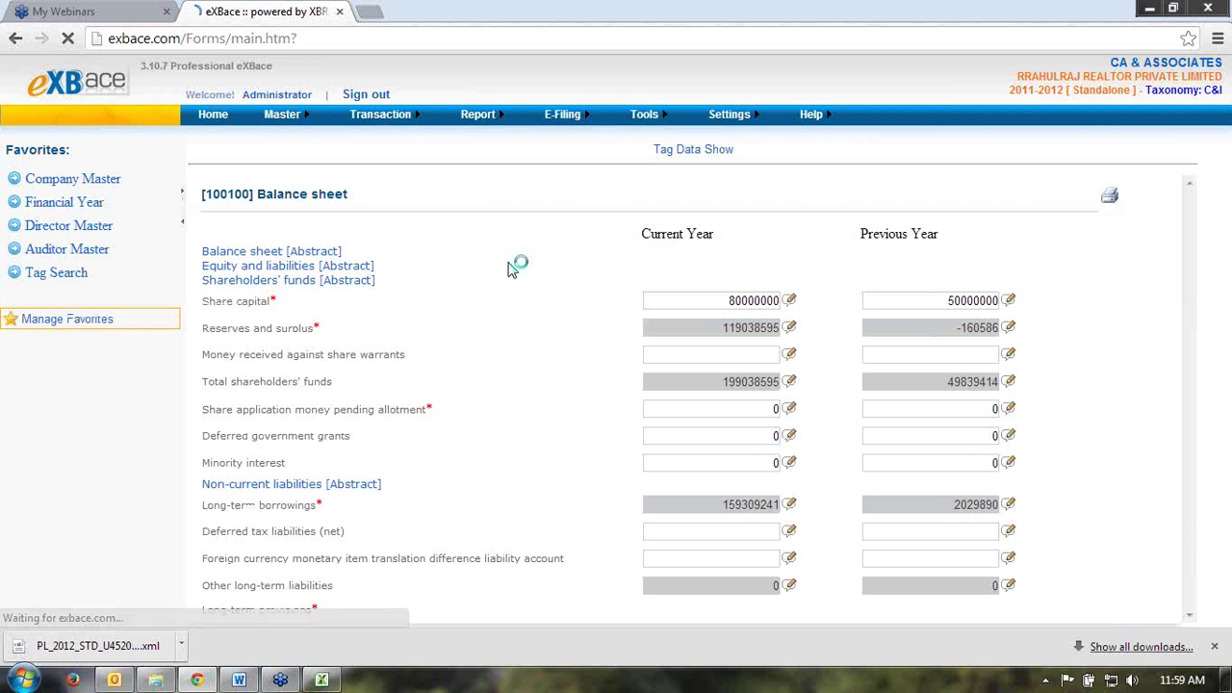
pyautogui.click(701, 332)
pyautogui.click(693, 381)
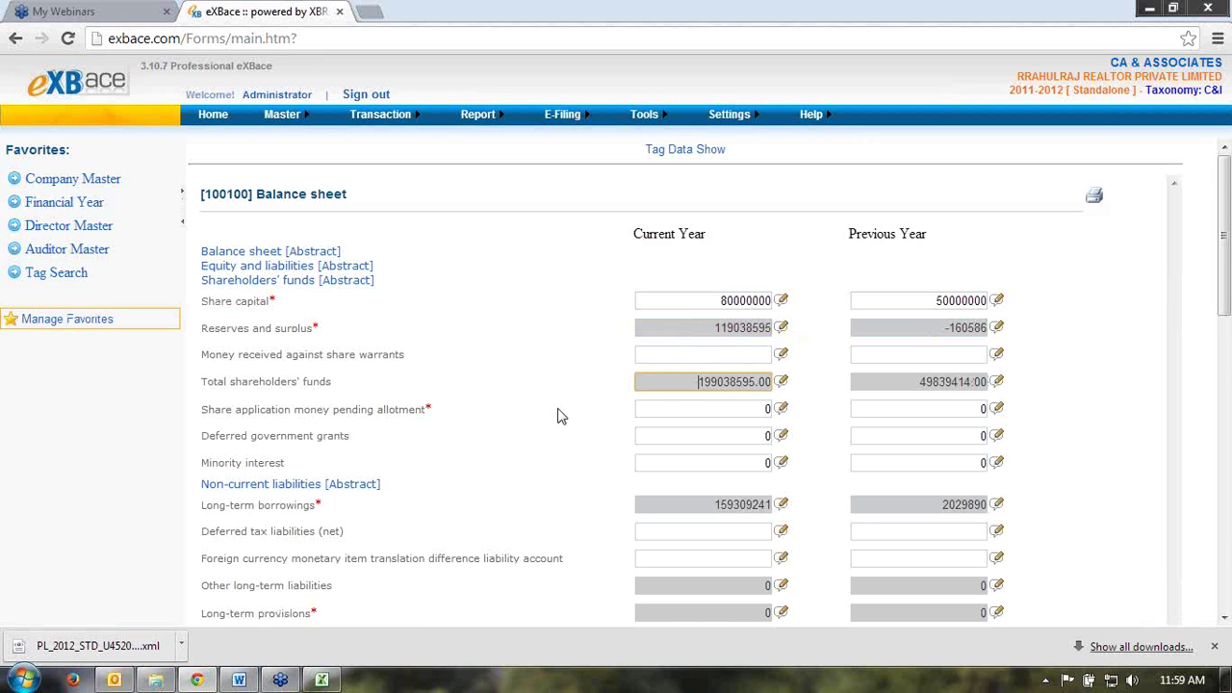
pyautogui.scroll(-2, 561, 415)
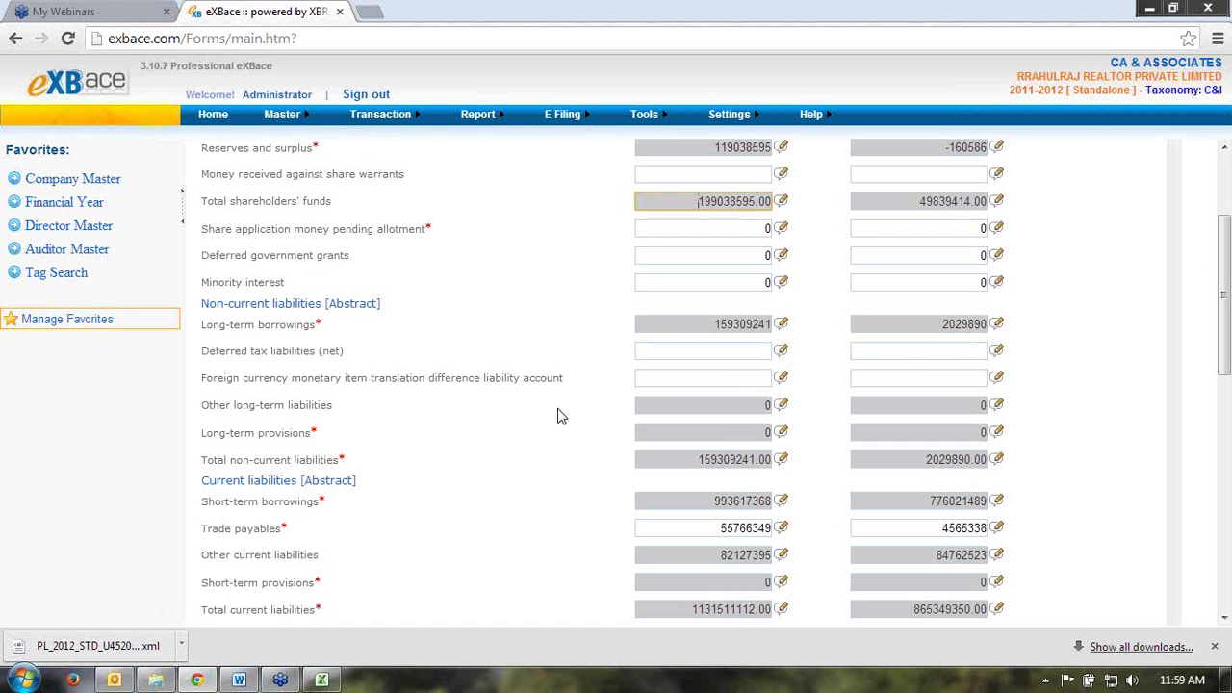
pyautogui.click(667, 327)
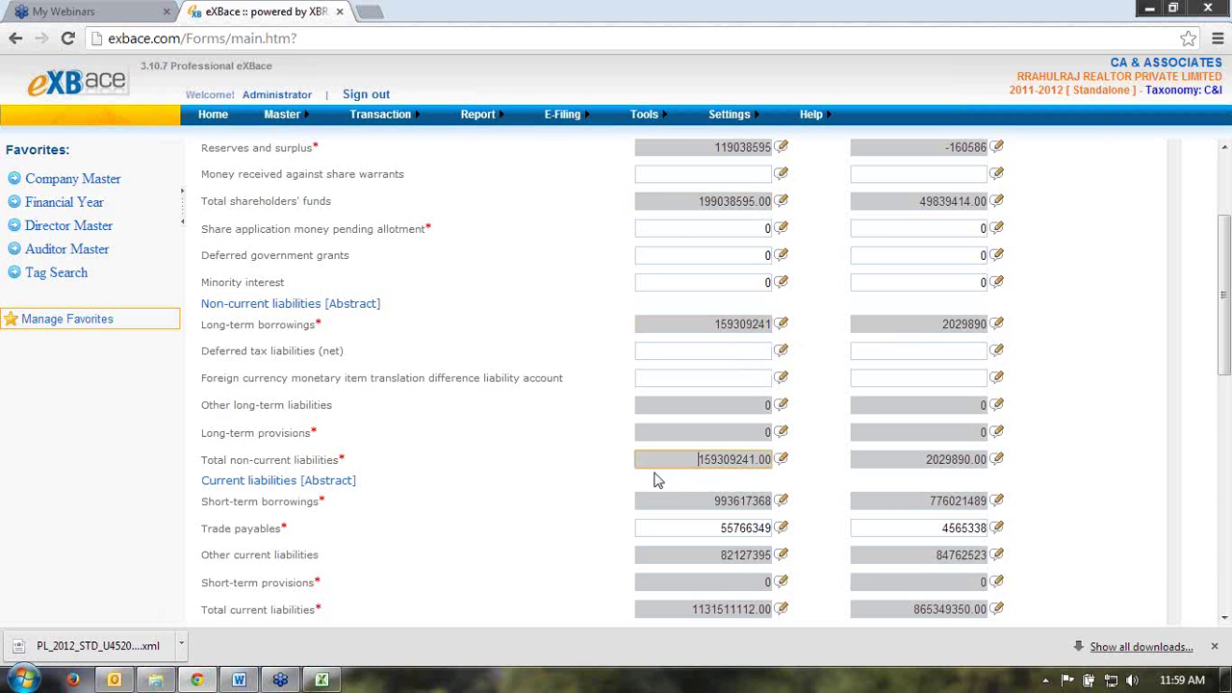
pyautogui.scroll(2, 554, 478)
pyautogui.click(652, 355)
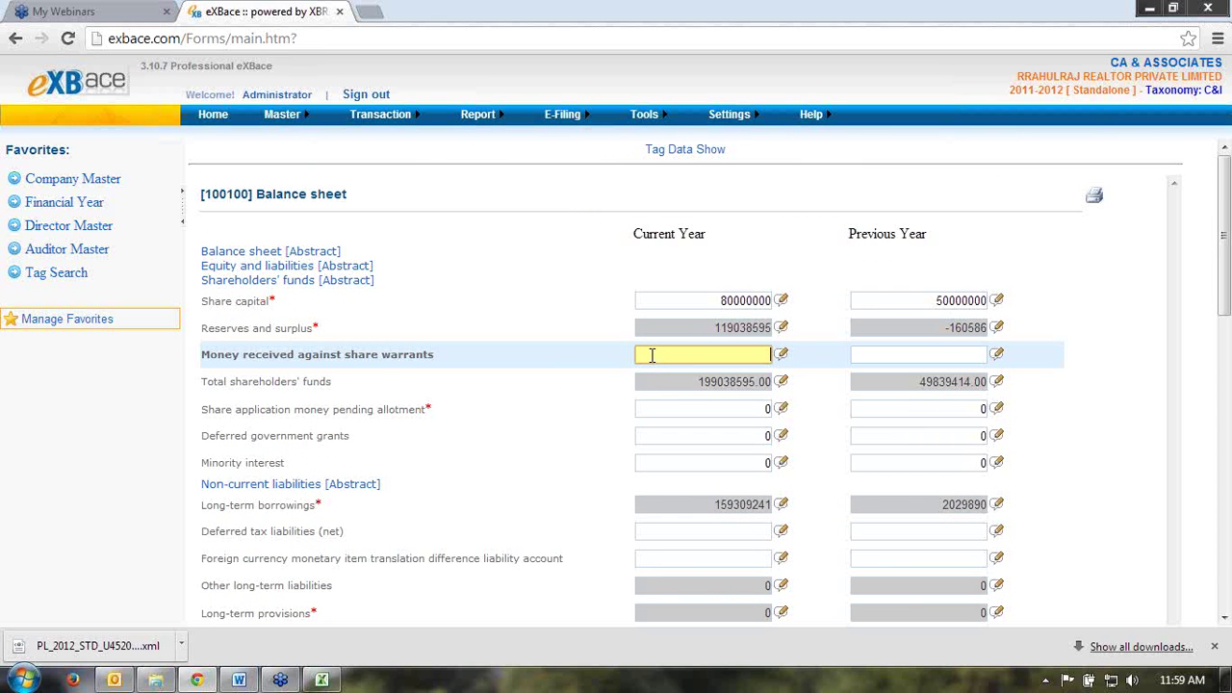
pyautogui.click(665, 406)
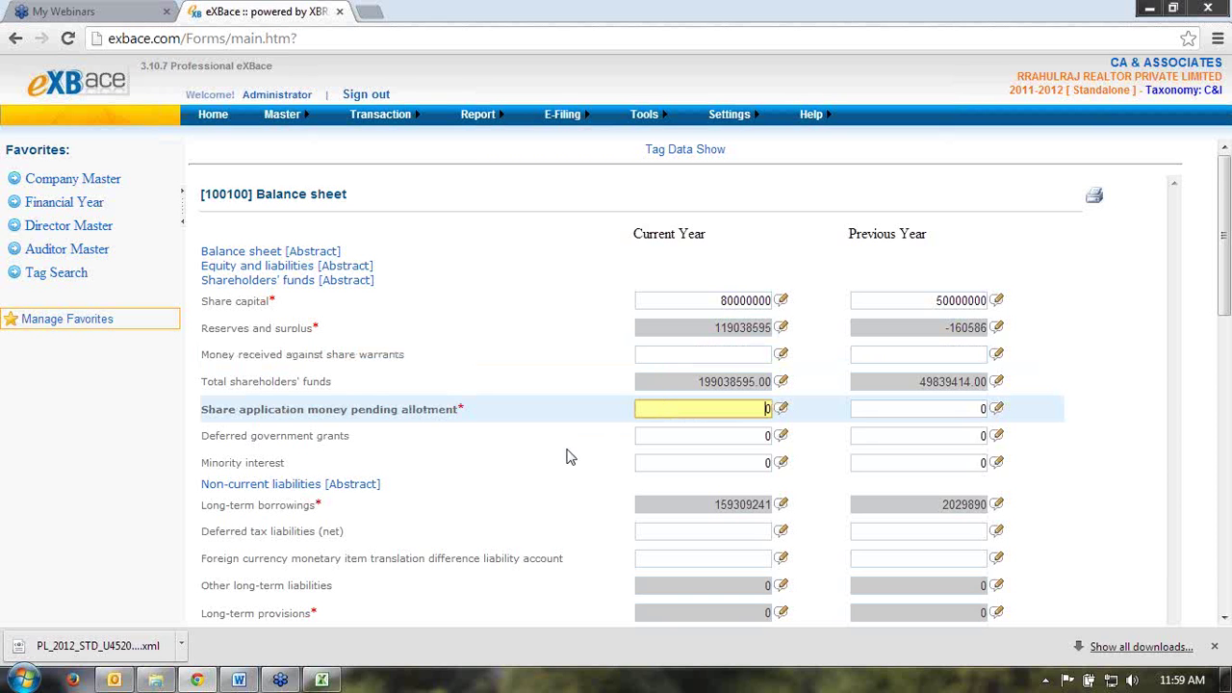
pyautogui.scroll(-3, 568, 456)
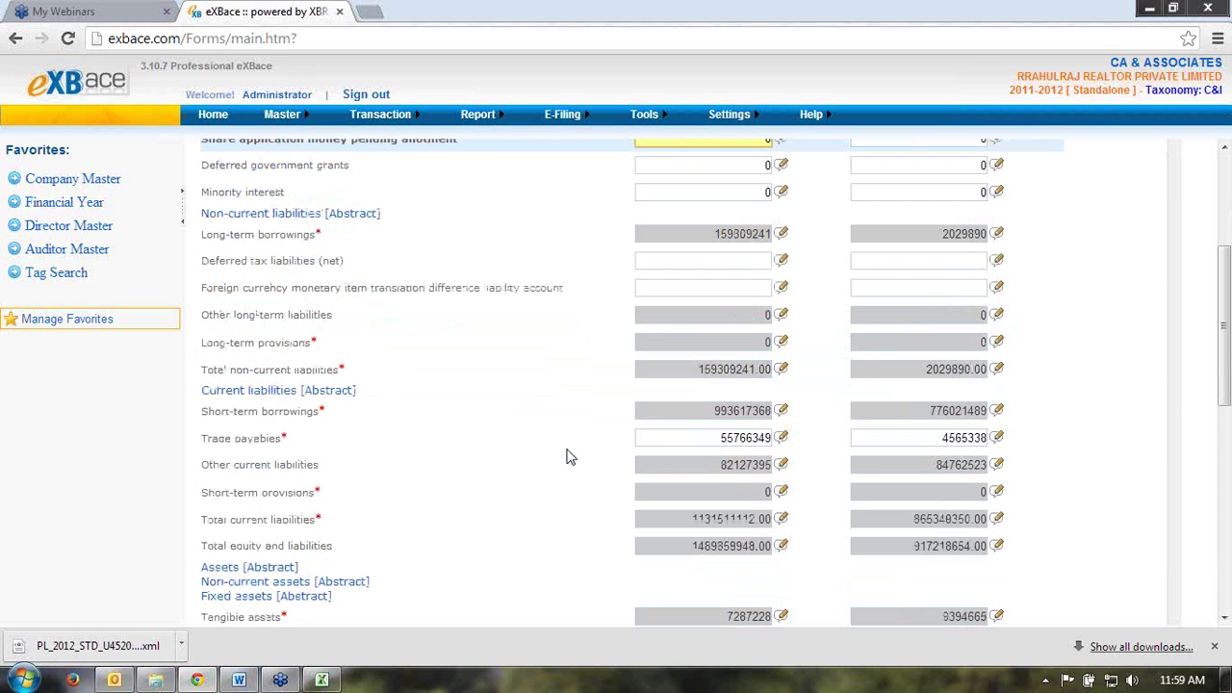
pyautogui.scroll(-3, 568, 457)
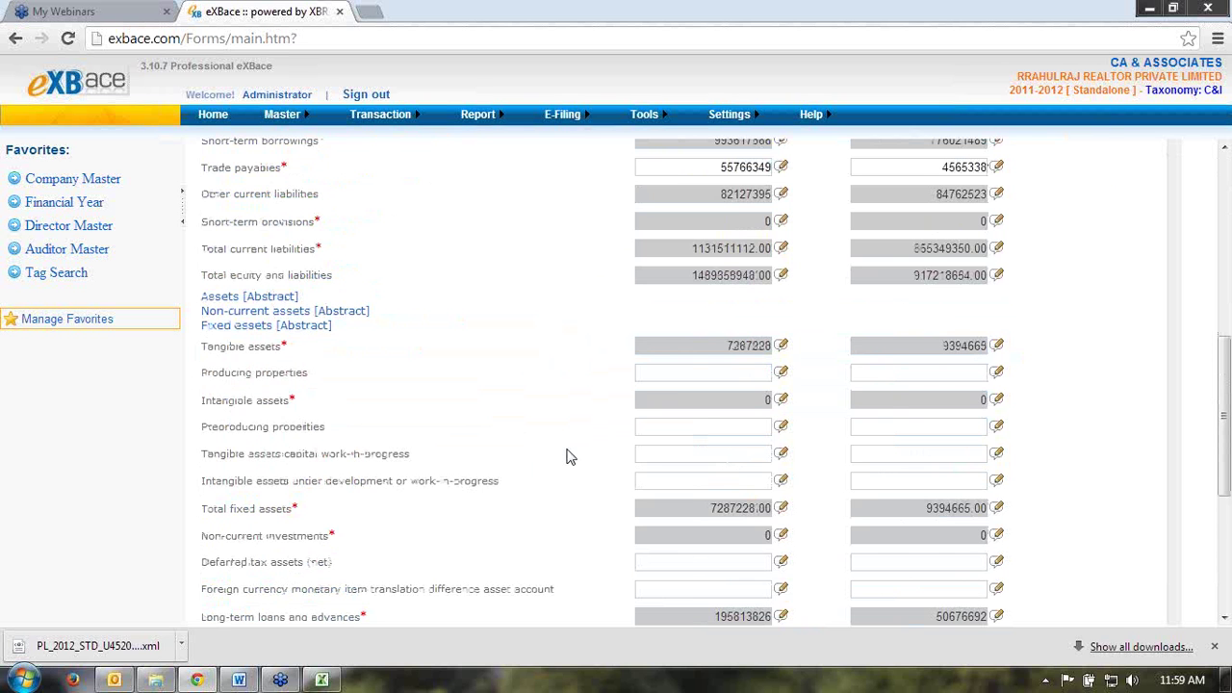
pyautogui.scroll(-4, 568, 456)
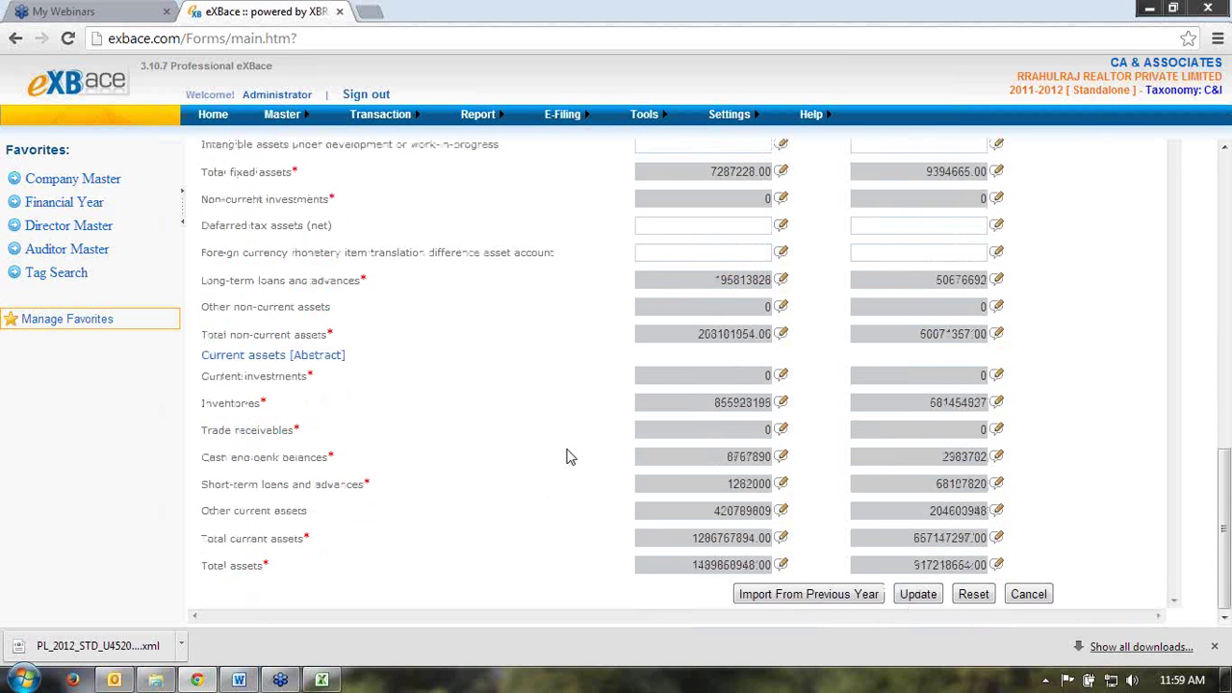
pyautogui.scroll(10, 568, 456)
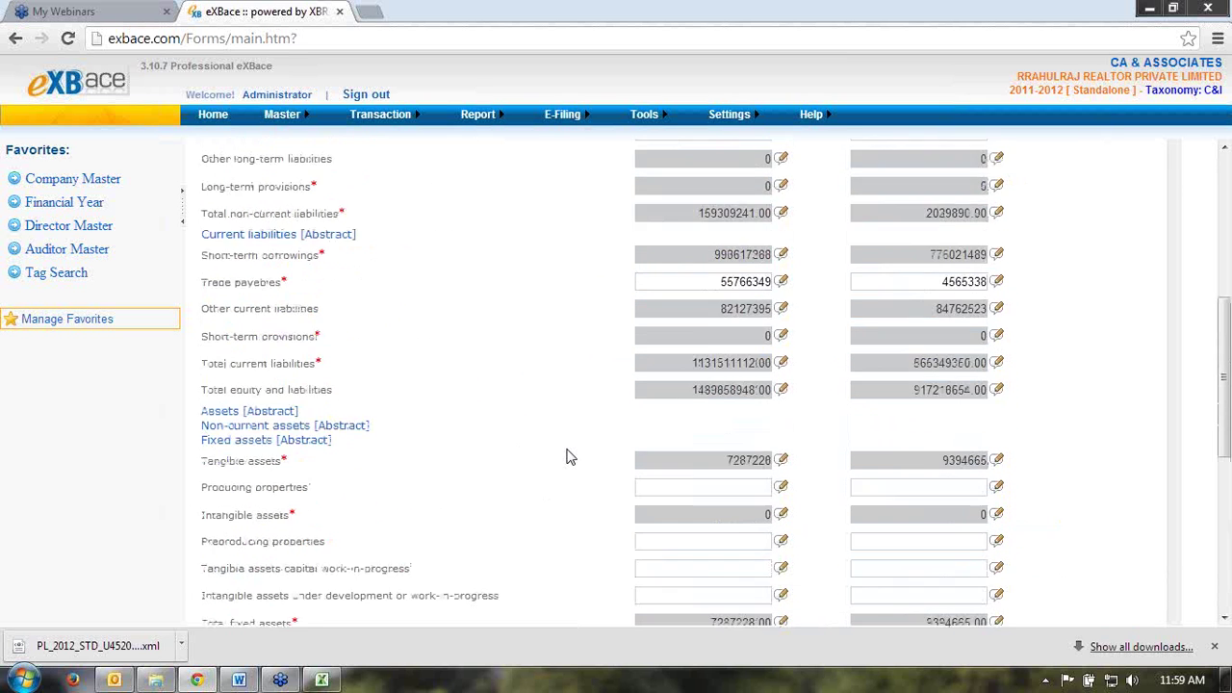
# Step: Open the Signatories of balance sheet disclosure
pyautogui.moveTo(388, 122)
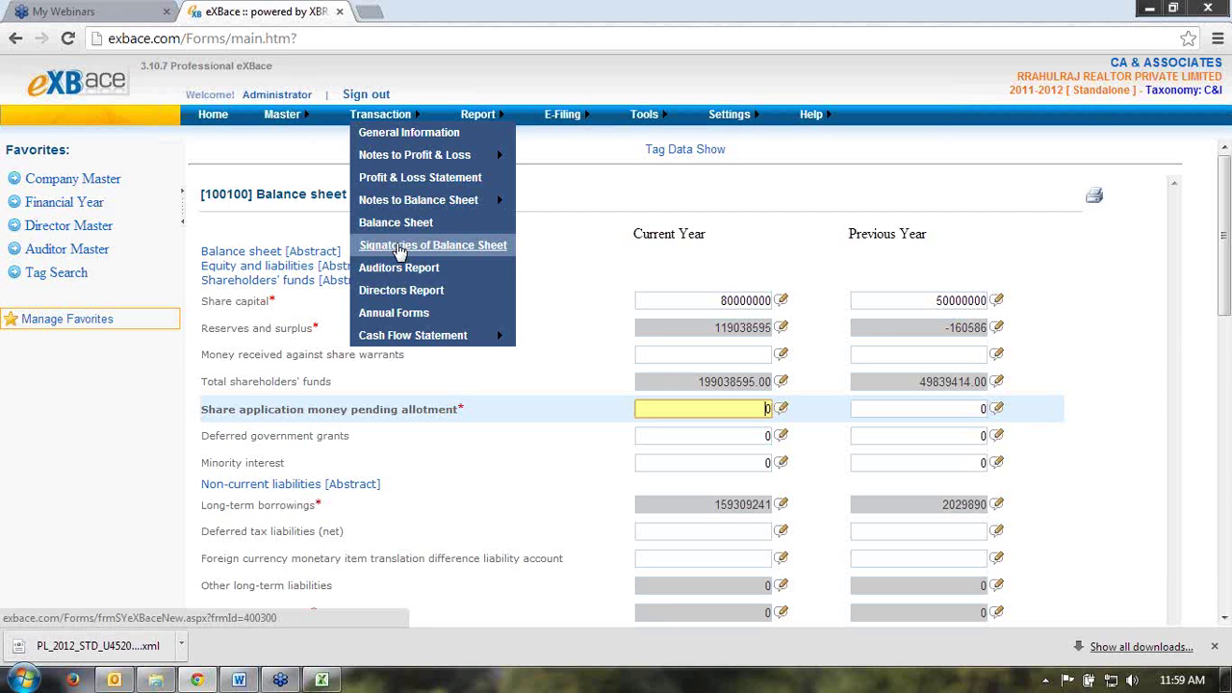
pyautogui.click(798, 242)
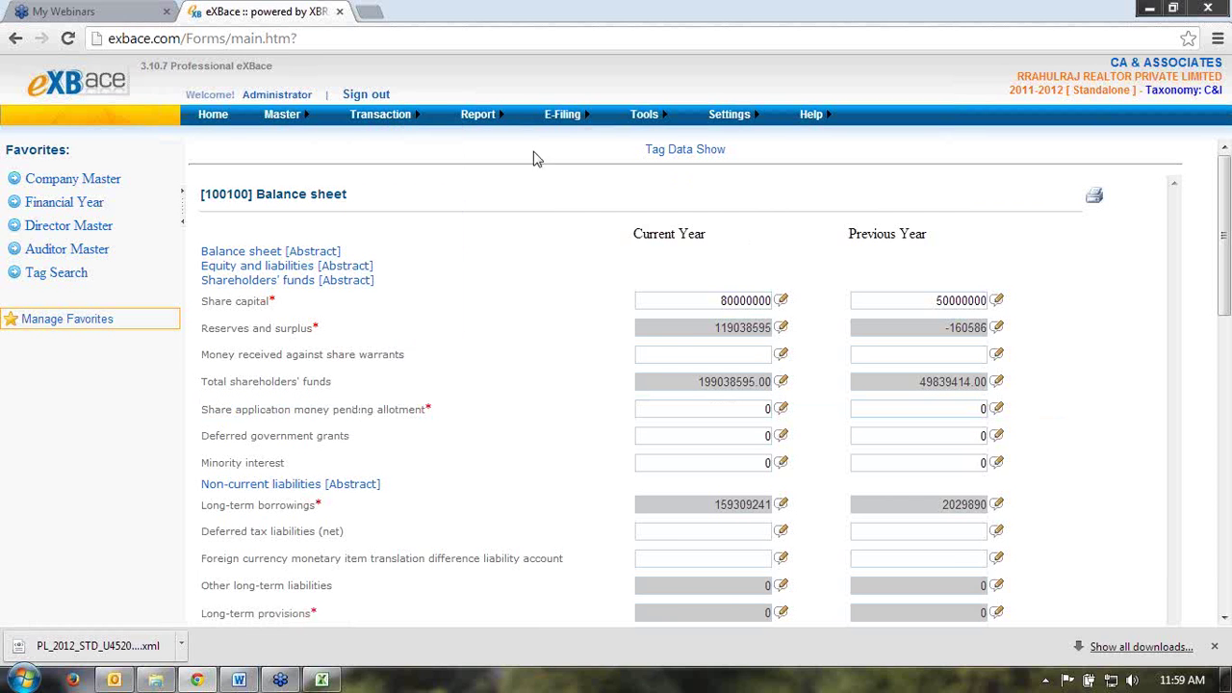
pyautogui.click(404, 243)
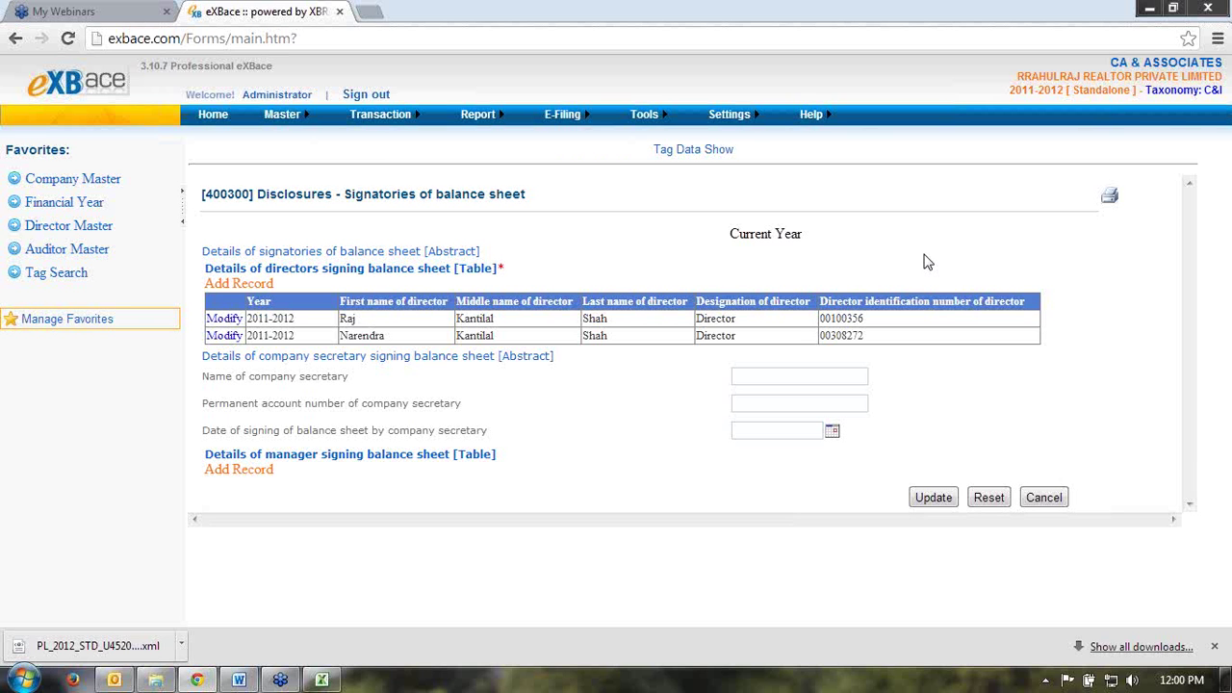
pyautogui.moveTo(401, 114)
pyautogui.click(403, 224)
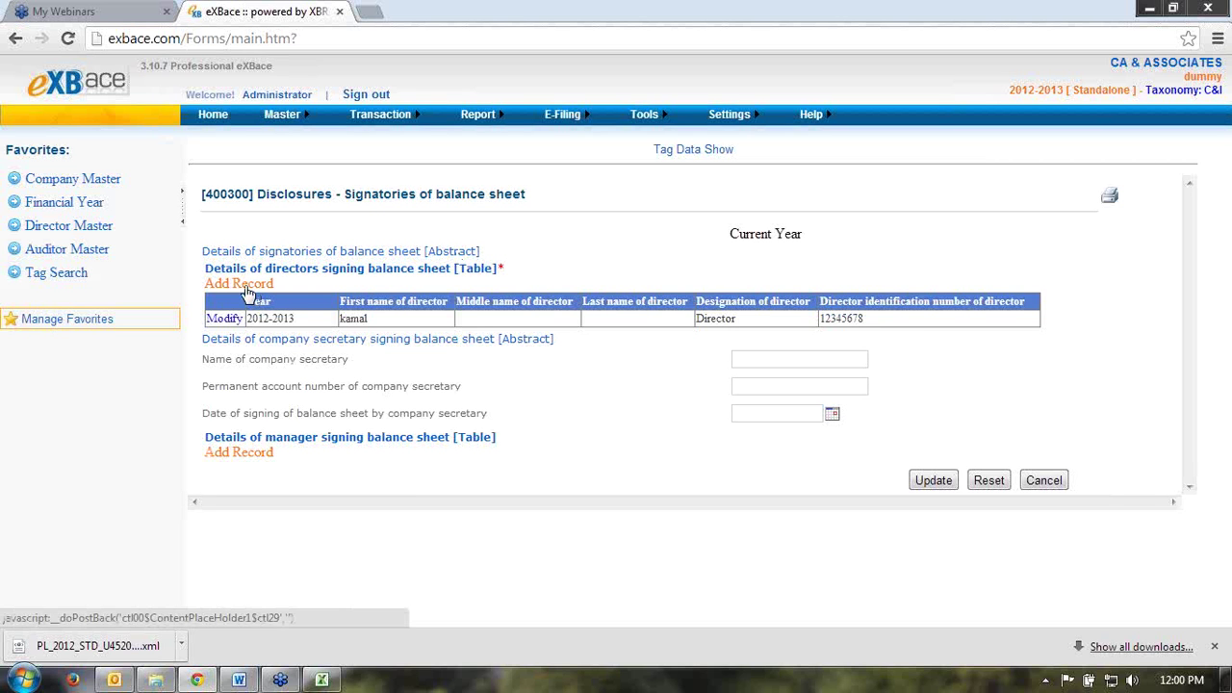
# Step: Add and save a current-year record for the second listed director signing the balance sheet, with signing date 30/09/2013
pyautogui.click(247, 285)
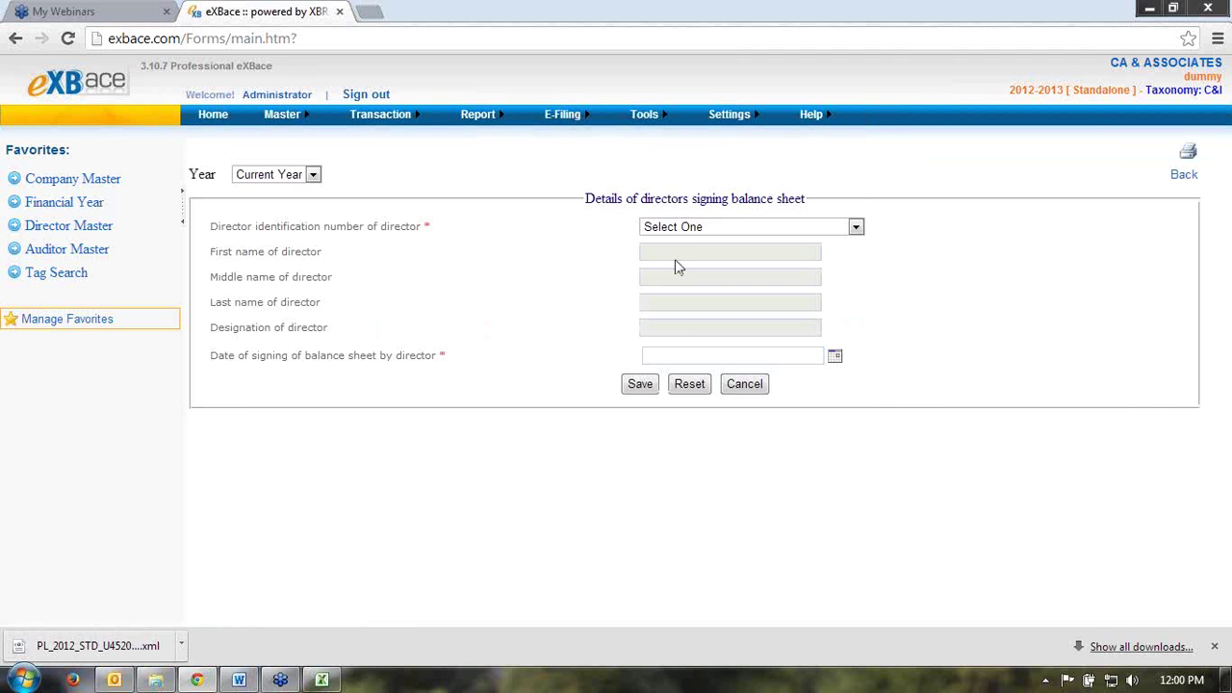
pyautogui.click(664, 228)
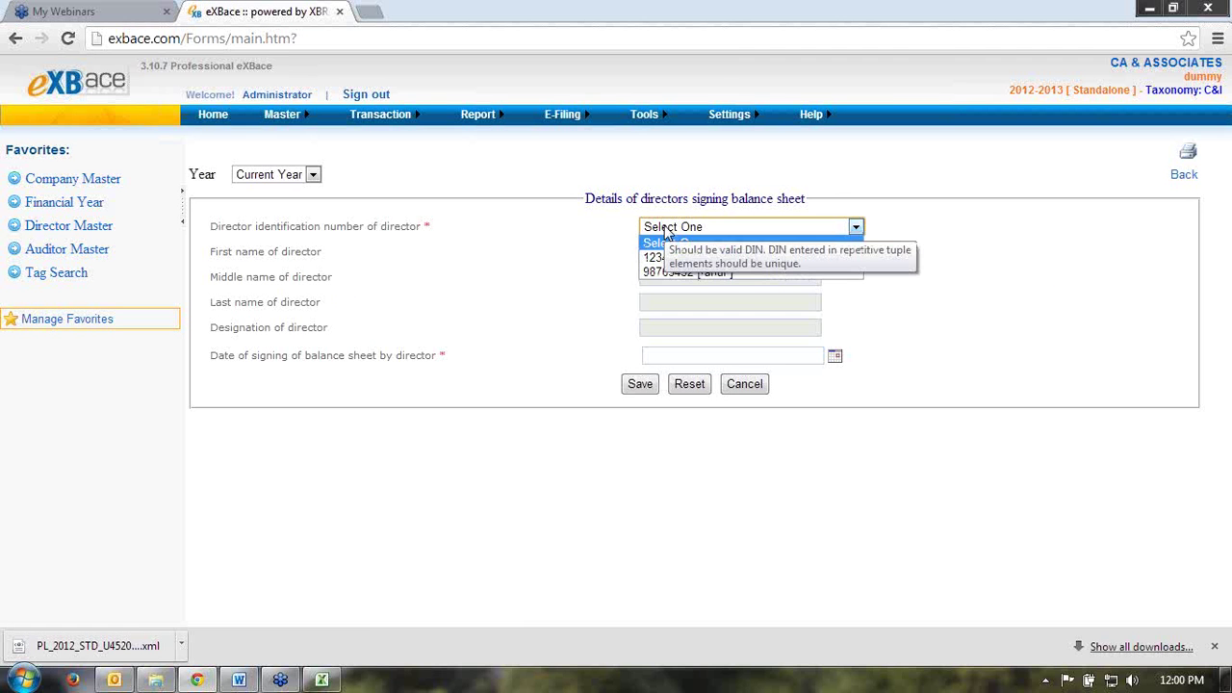
pyautogui.click(658, 271)
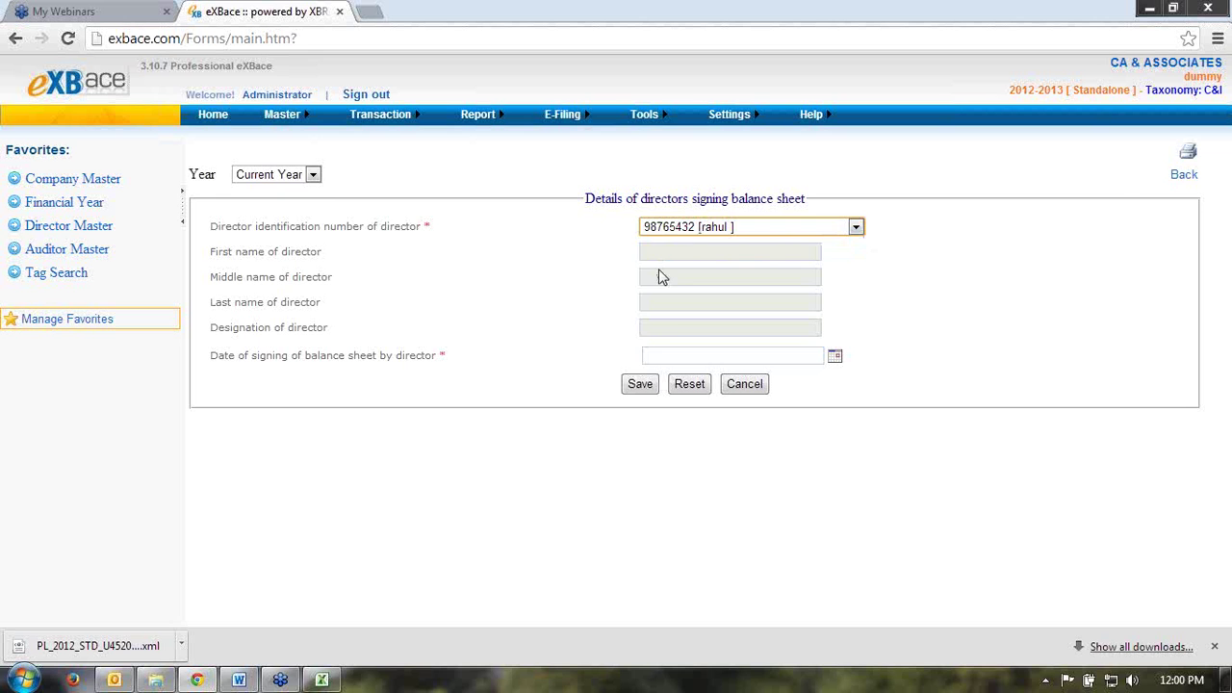
pyautogui.click(689, 355)
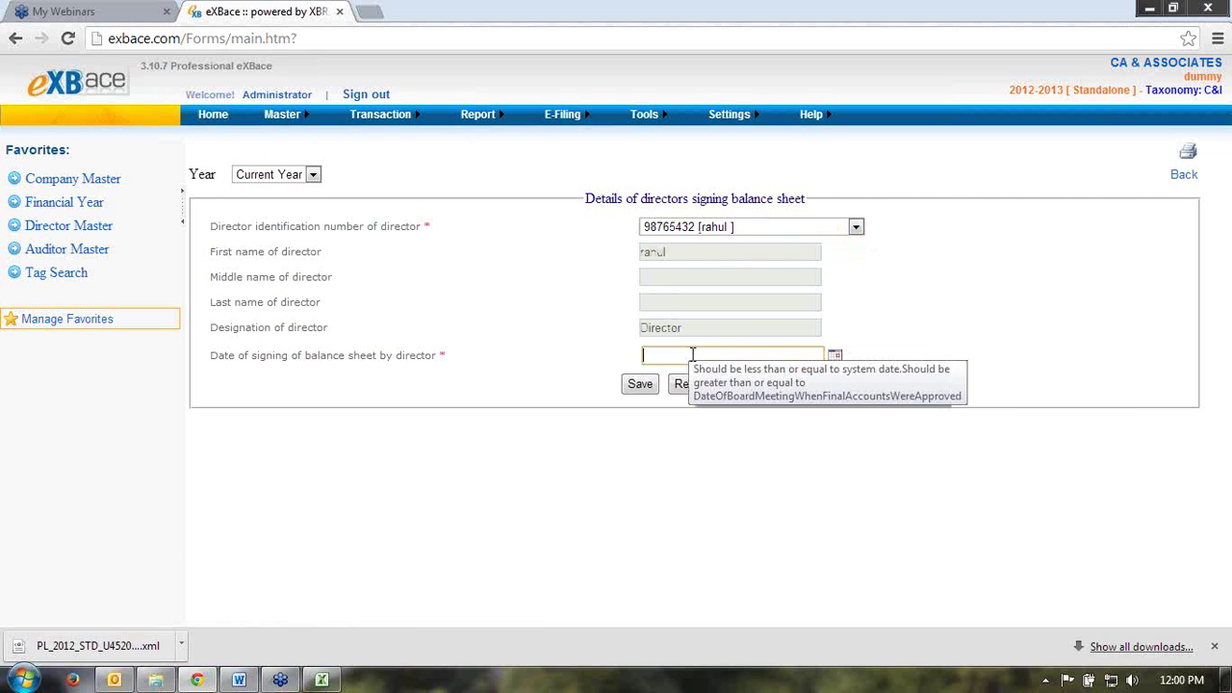
pyautogui.write('30/09/2013')
pyautogui.click(643, 384)
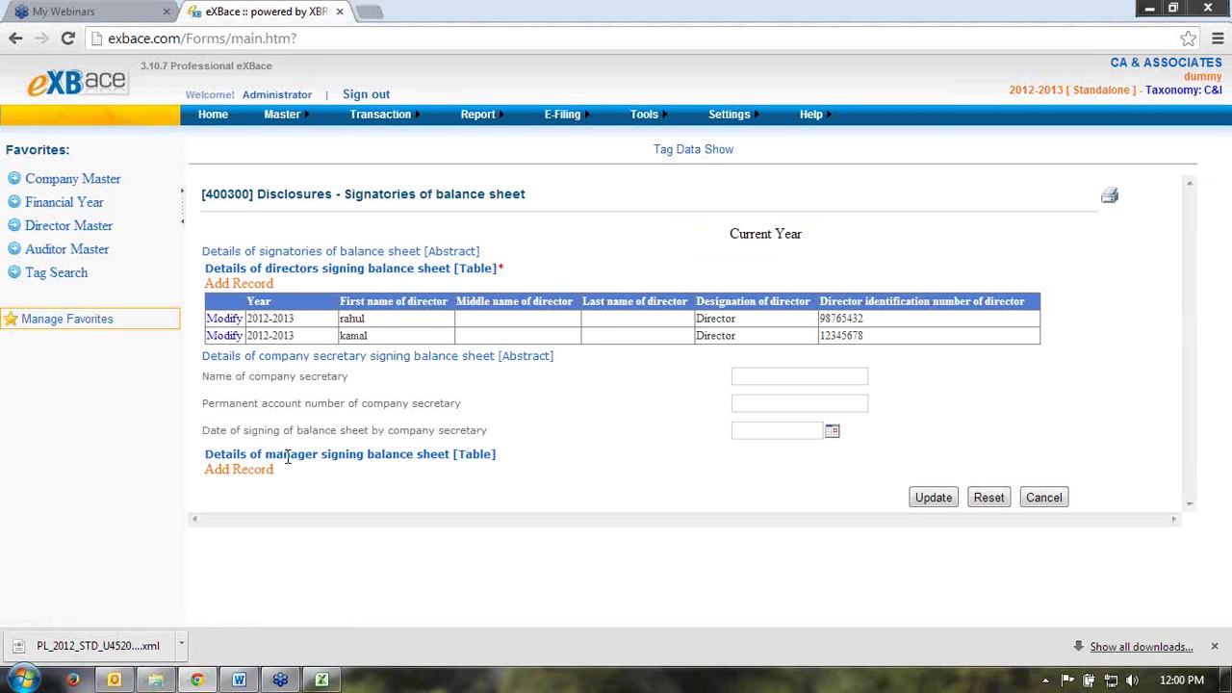
# Step: Update the Signatories of balance sheet disclosure with its directors' records
pyautogui.moveTo(283, 455); pyautogui.dragTo(364, 456)
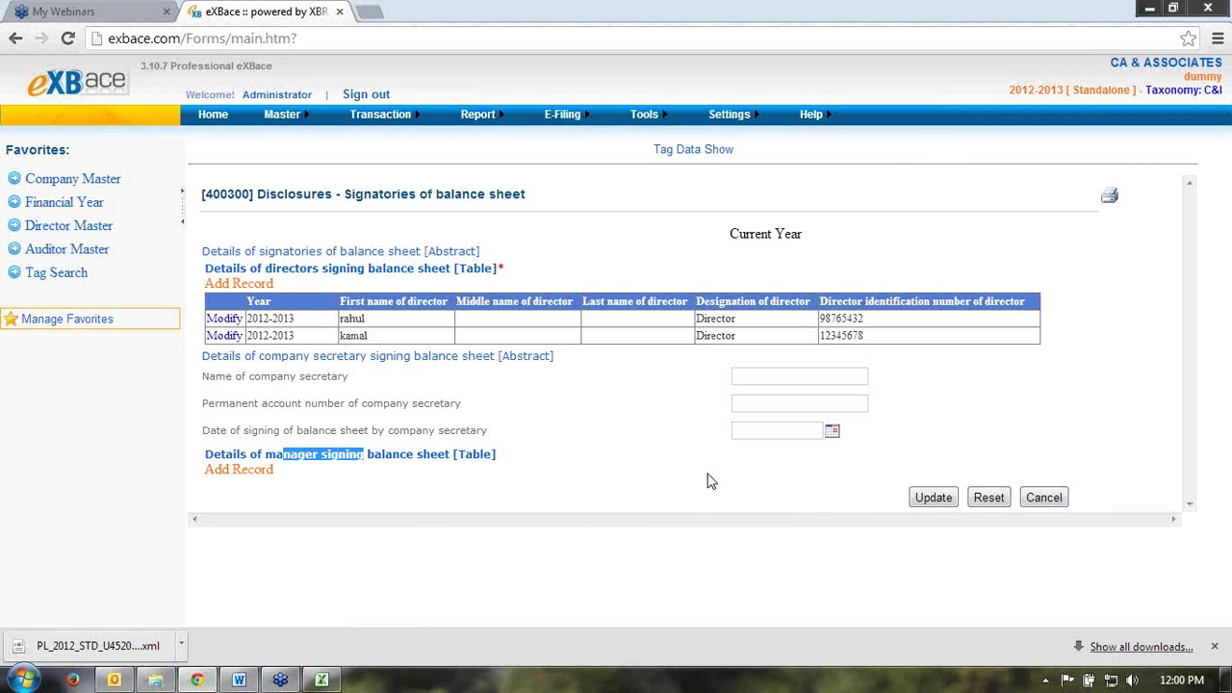
pyautogui.click(932, 502)
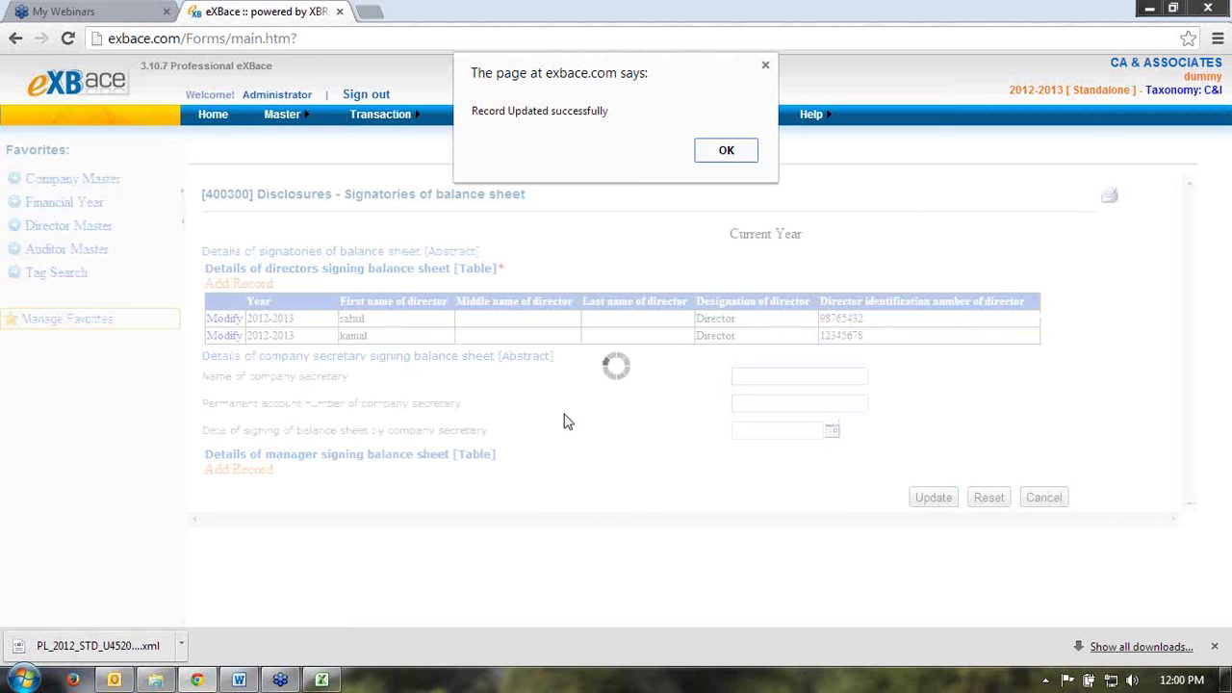
pyautogui.click(714, 154)
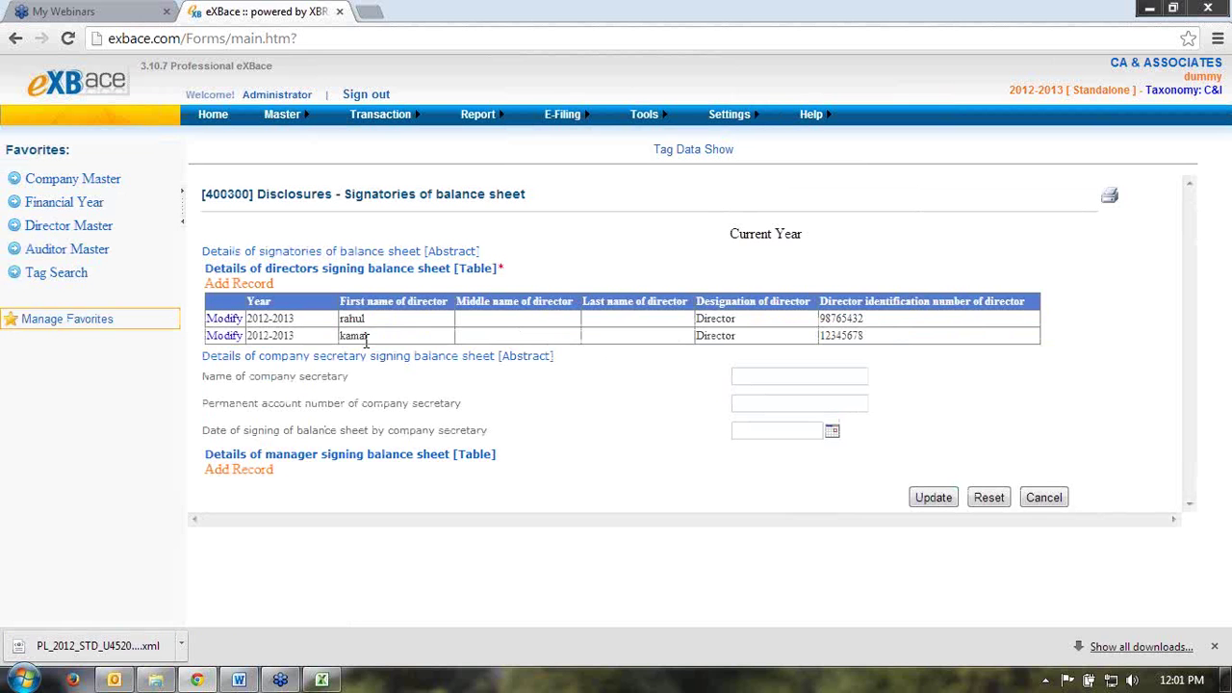
# Step: Open the Auditors report disclosure and inspect the text editor for its explanatory text block, leaving it without an entry
pyautogui.click(364, 120)
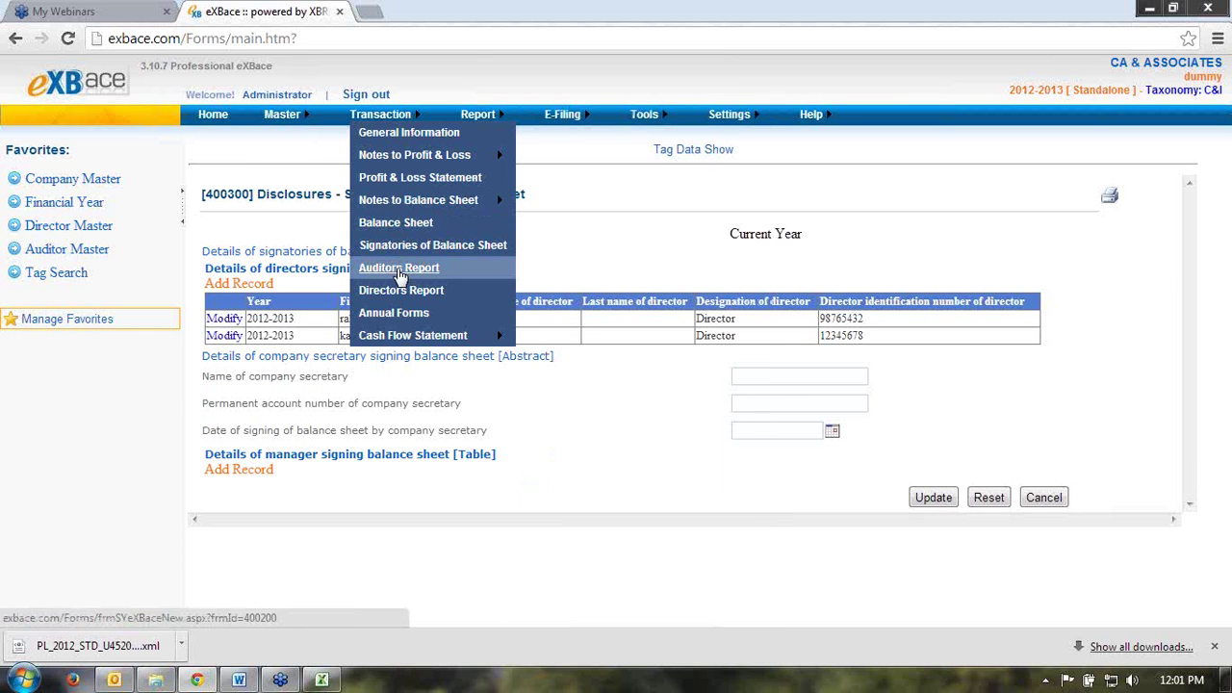
pyautogui.click(400, 269)
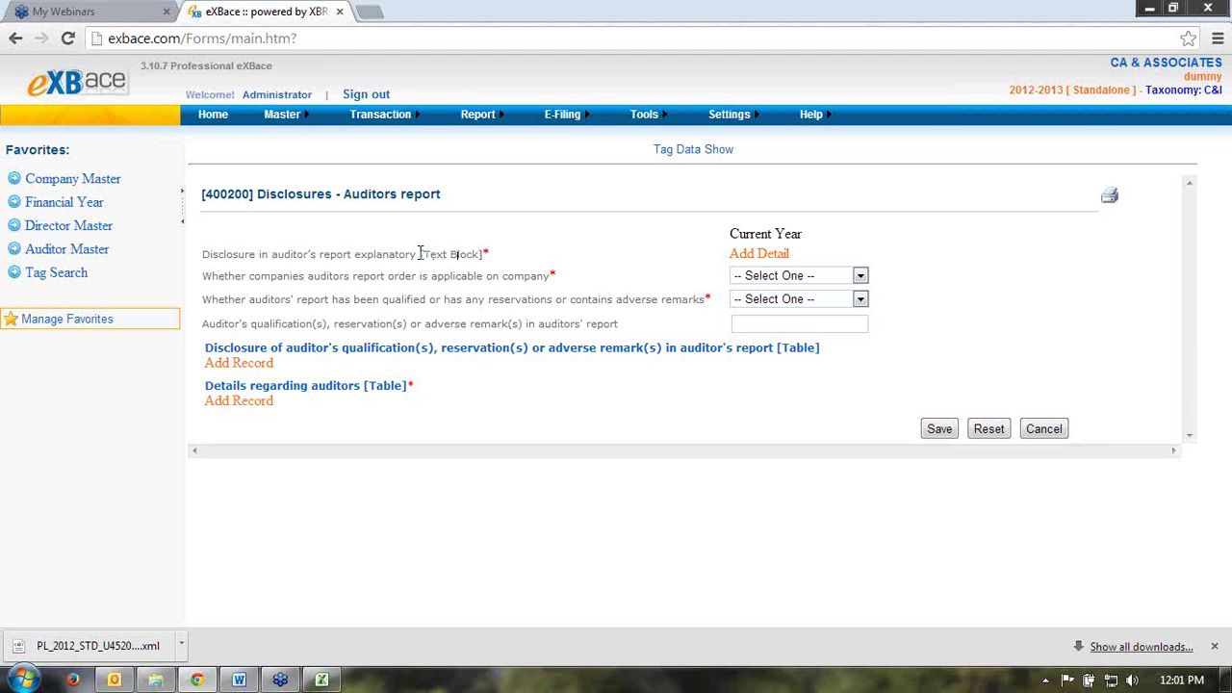
pyautogui.click(758, 254)
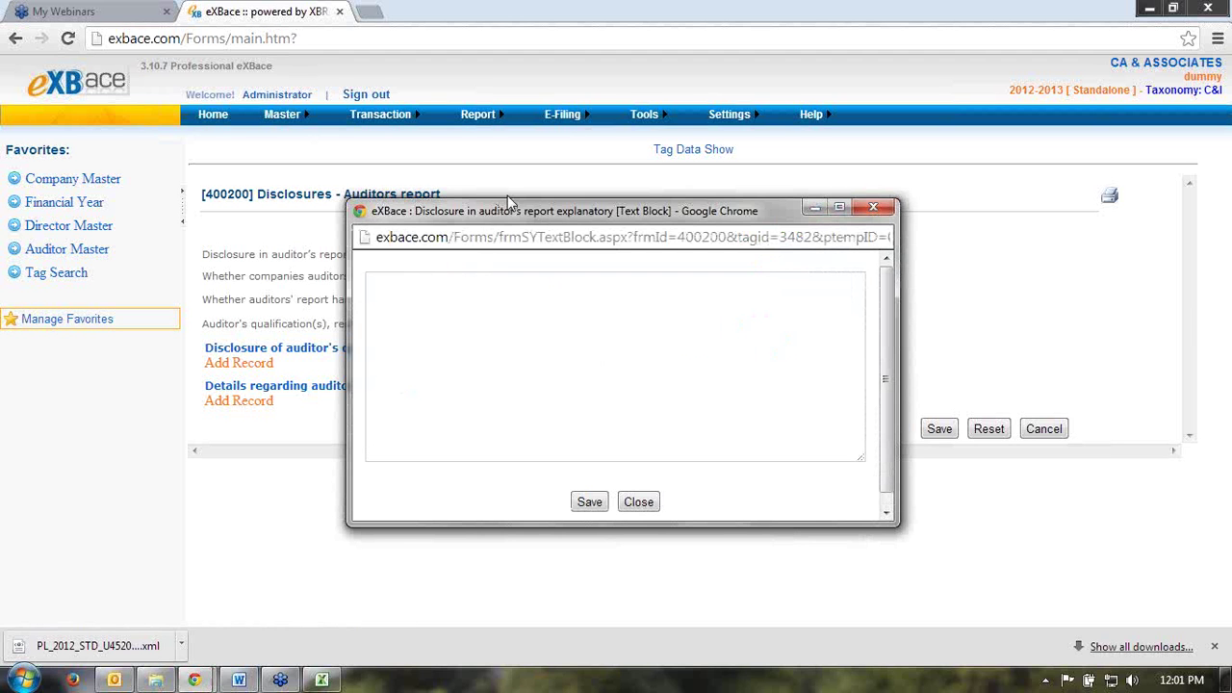
pyautogui.moveTo(497, 204); pyautogui.dragTo(385, 167)
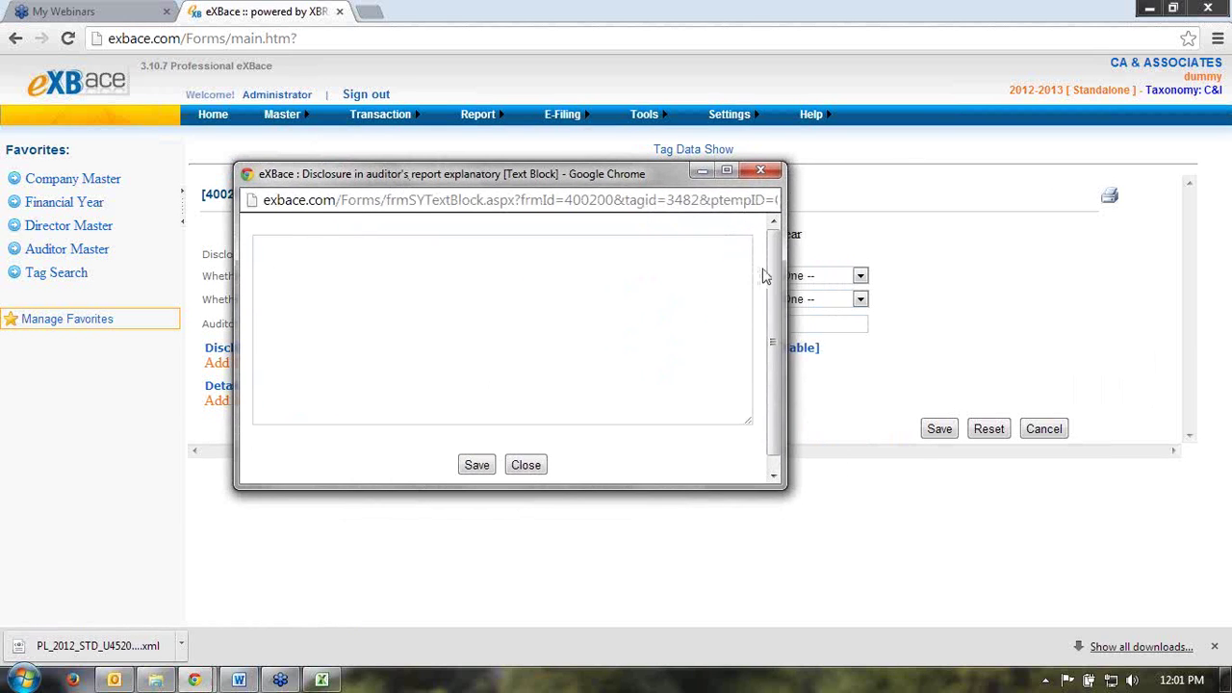
pyautogui.click(444, 304)
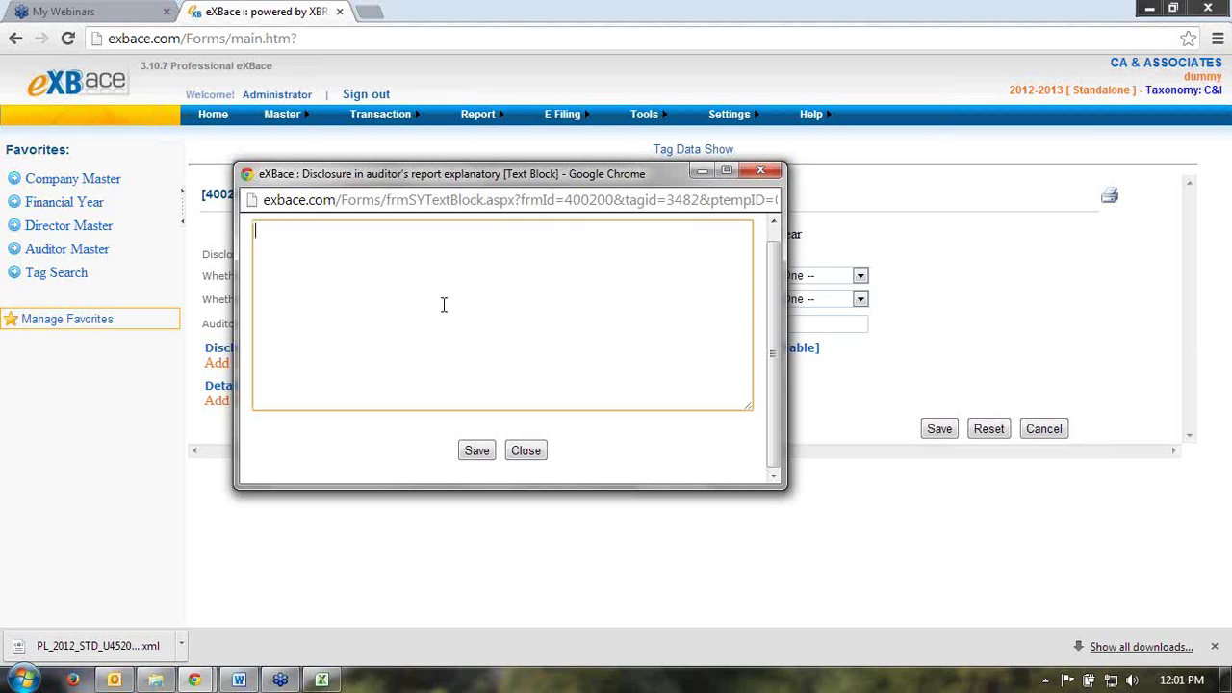
pyautogui.click(760, 171)
# Step: Switch to the Windows desktop and create a new Microsoft Word document there
pyautogui.click(1226, 679)
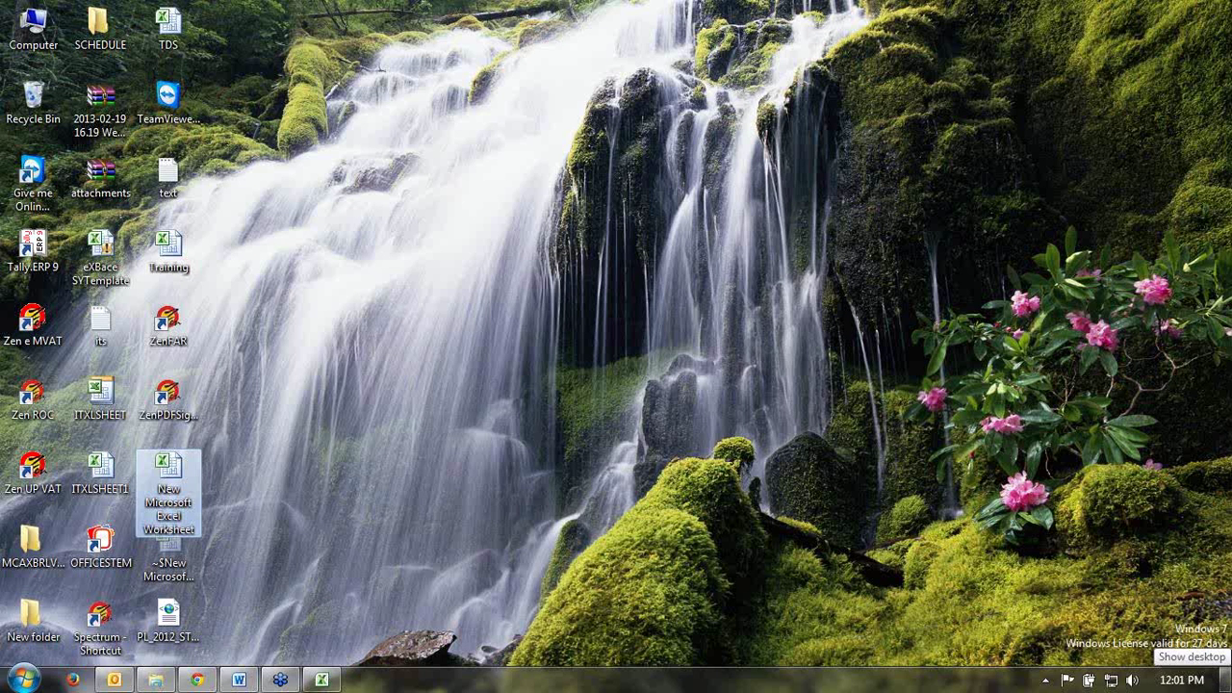
pyautogui.rightClick(386, 257)
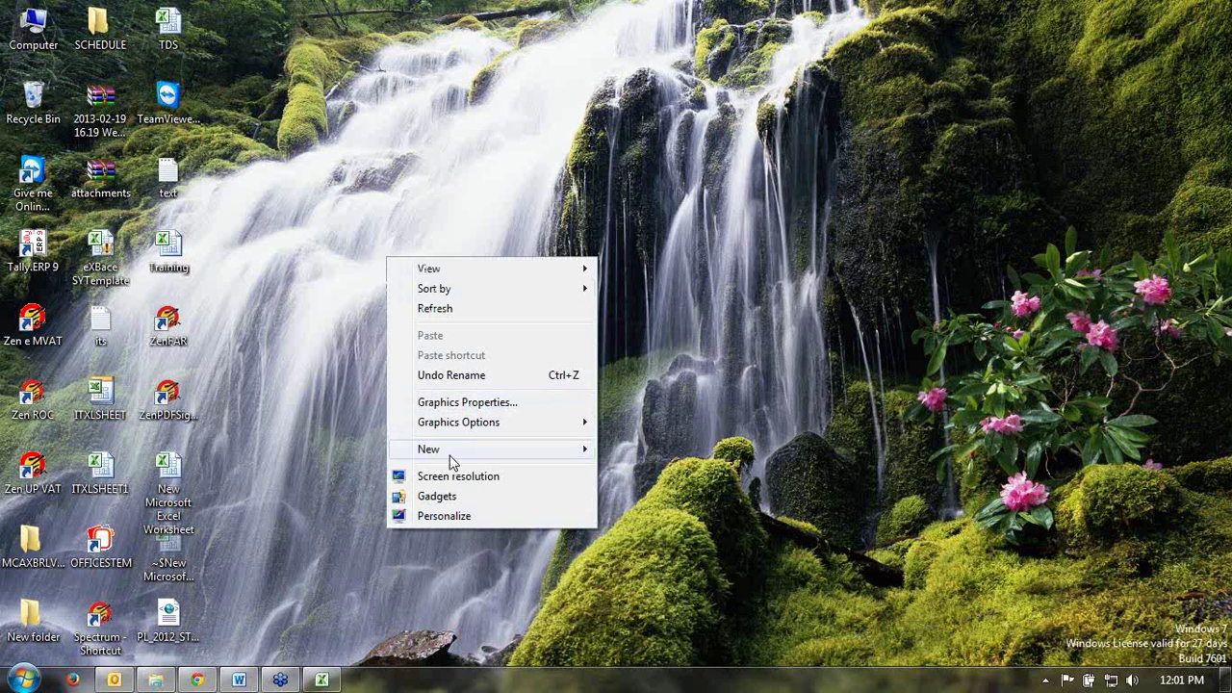
pyautogui.moveTo(452, 462)
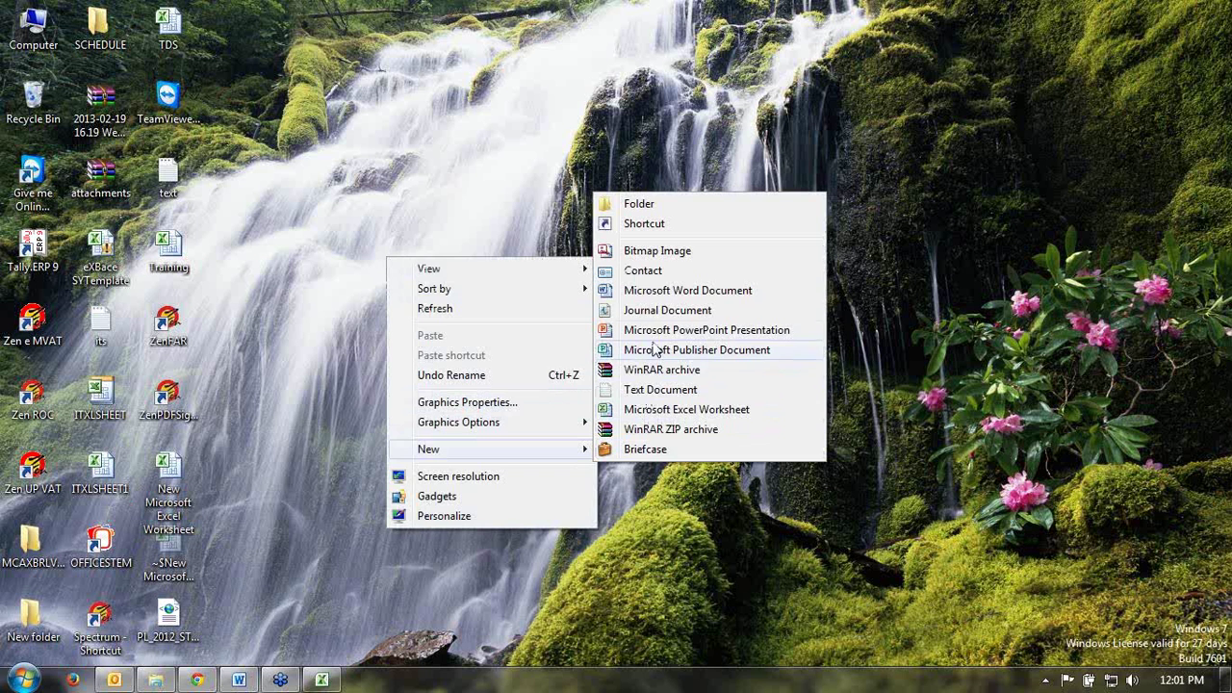
pyautogui.click(655, 291)
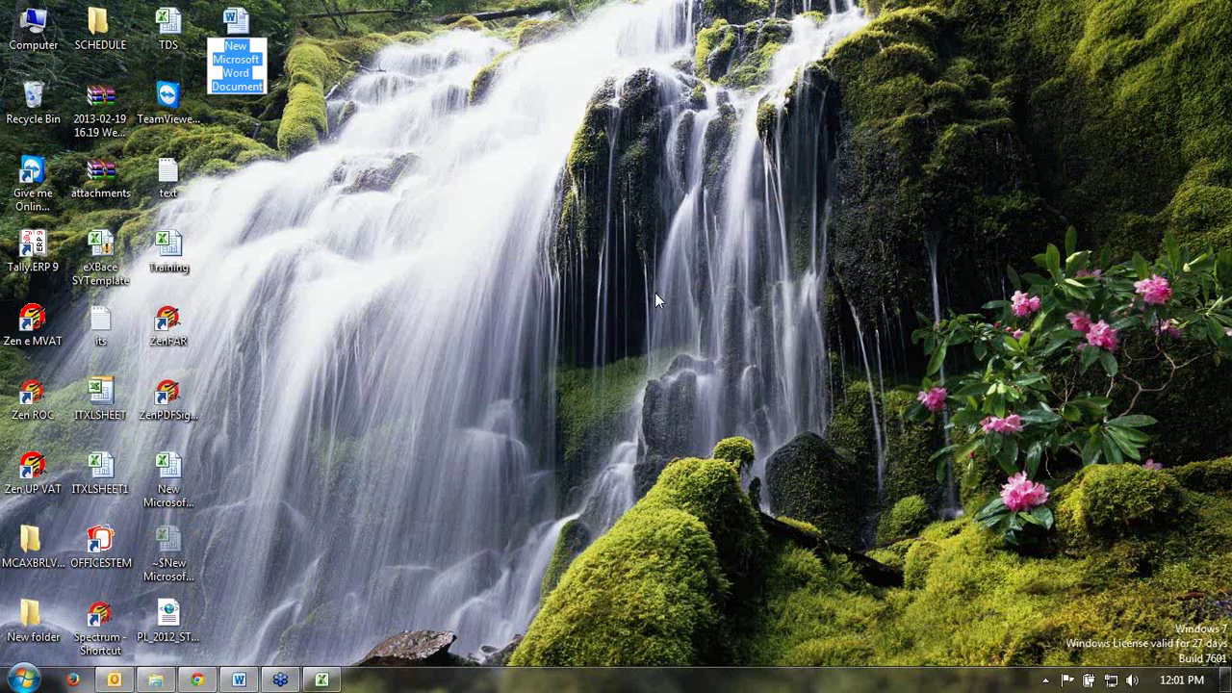
# Step: Open the new Word document in a maximized window and insert a 3x3 table
pyautogui.press('Return')
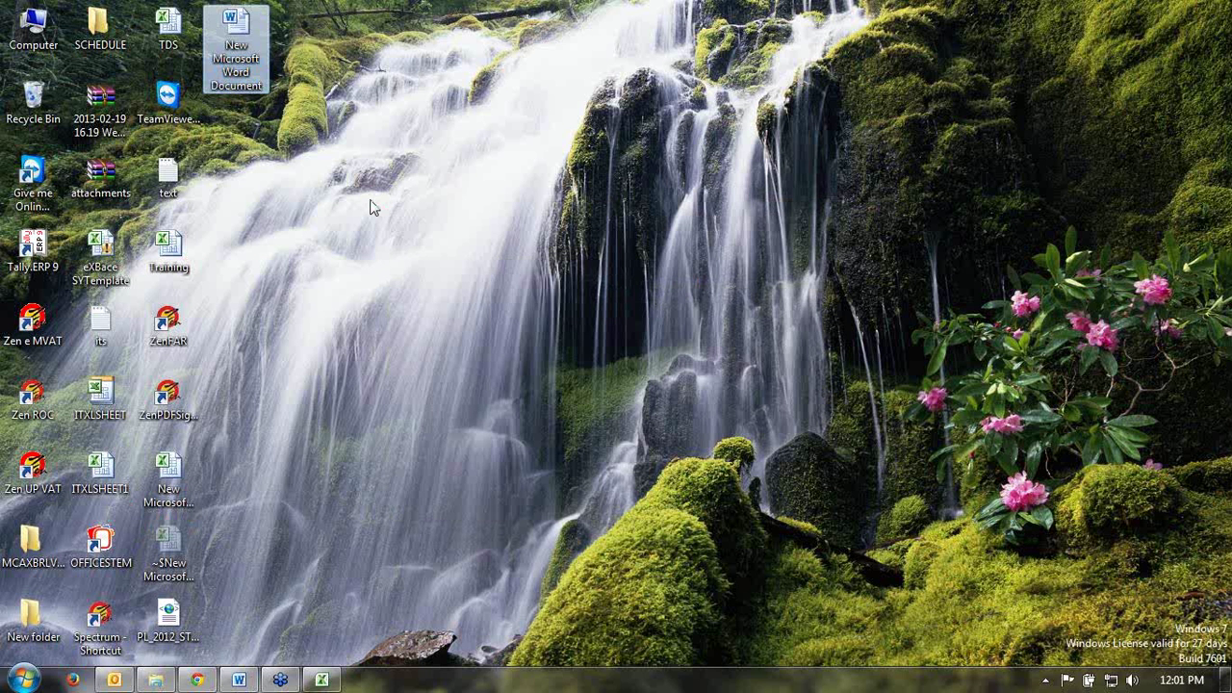
pyautogui.press('Return')
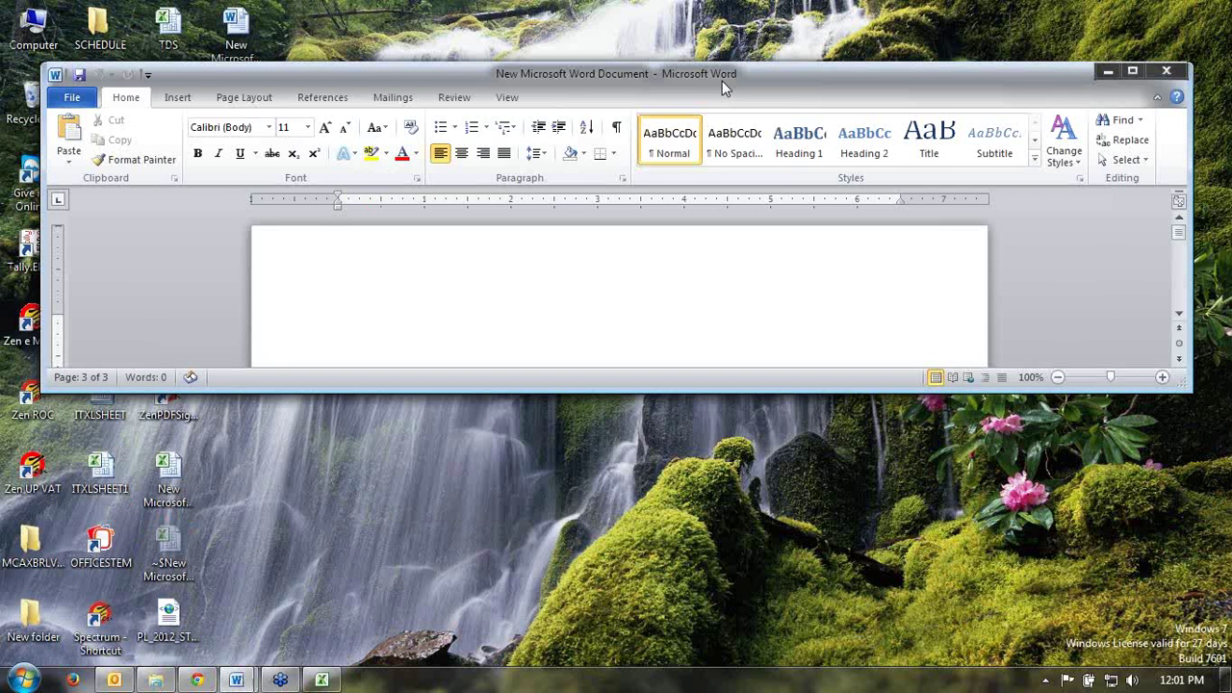
pyautogui.doubleClick(722, 80)
pyautogui.click(141, 35)
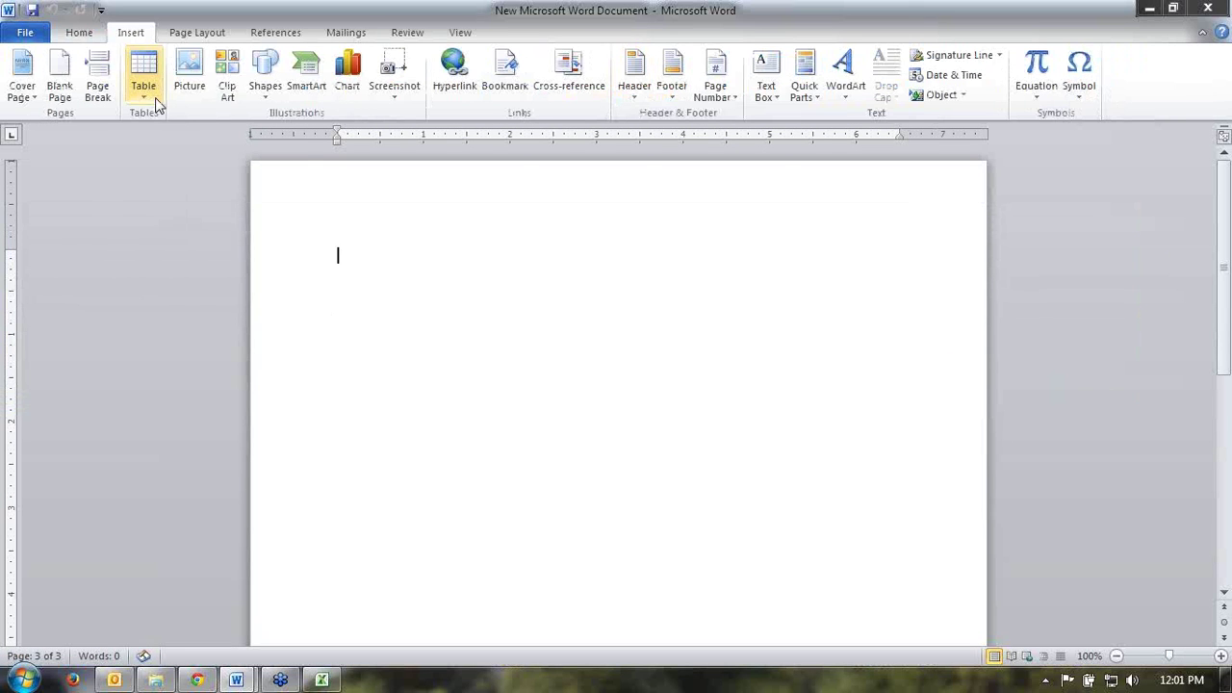
pyautogui.click(144, 92)
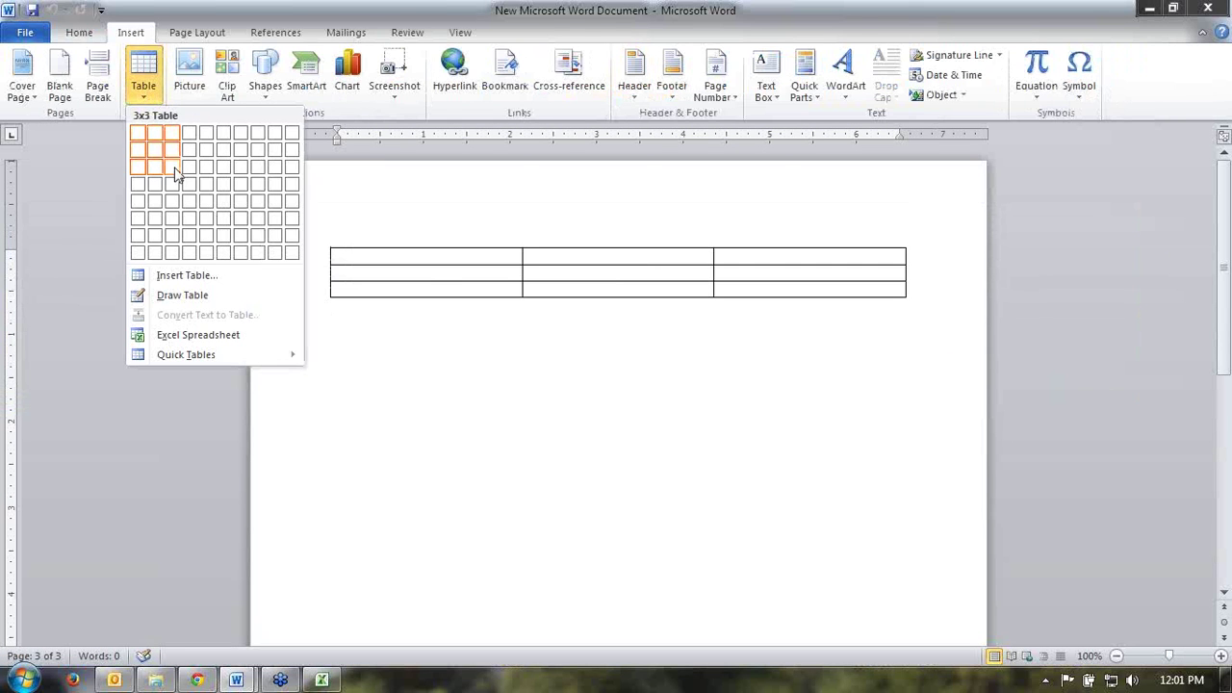
pyautogui.click(175, 168)
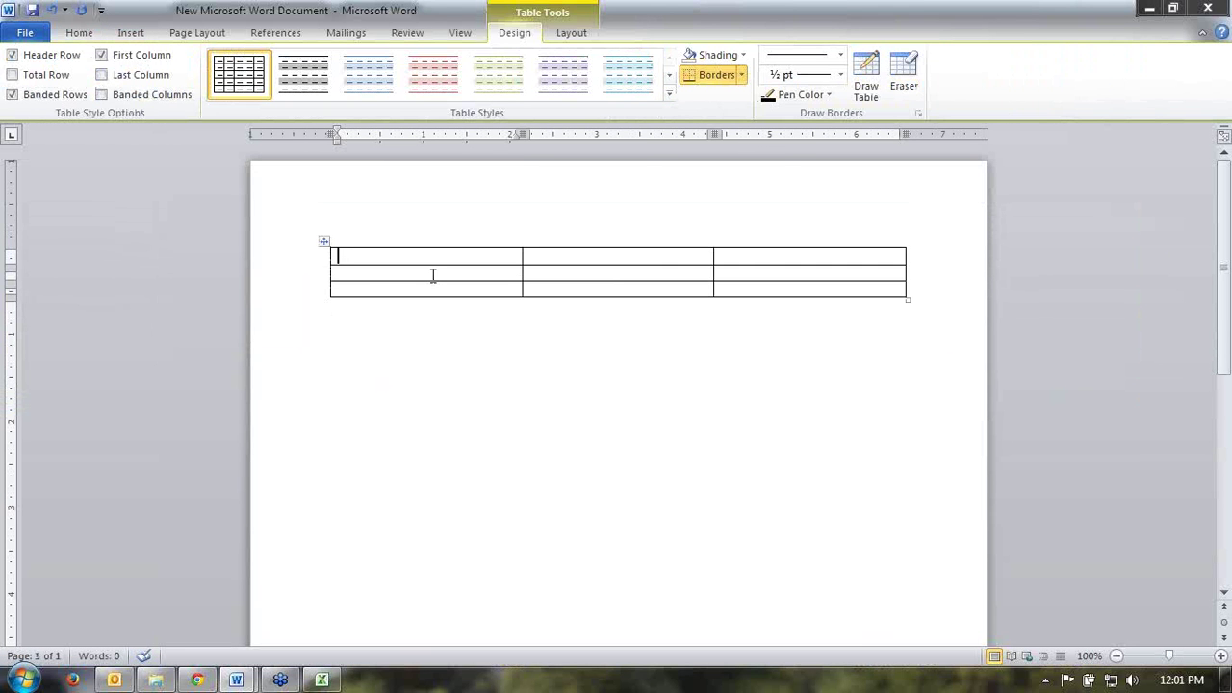
# Step: Fill the table's header row with Particulars, Exp and Income
pyautogui.write('partic')
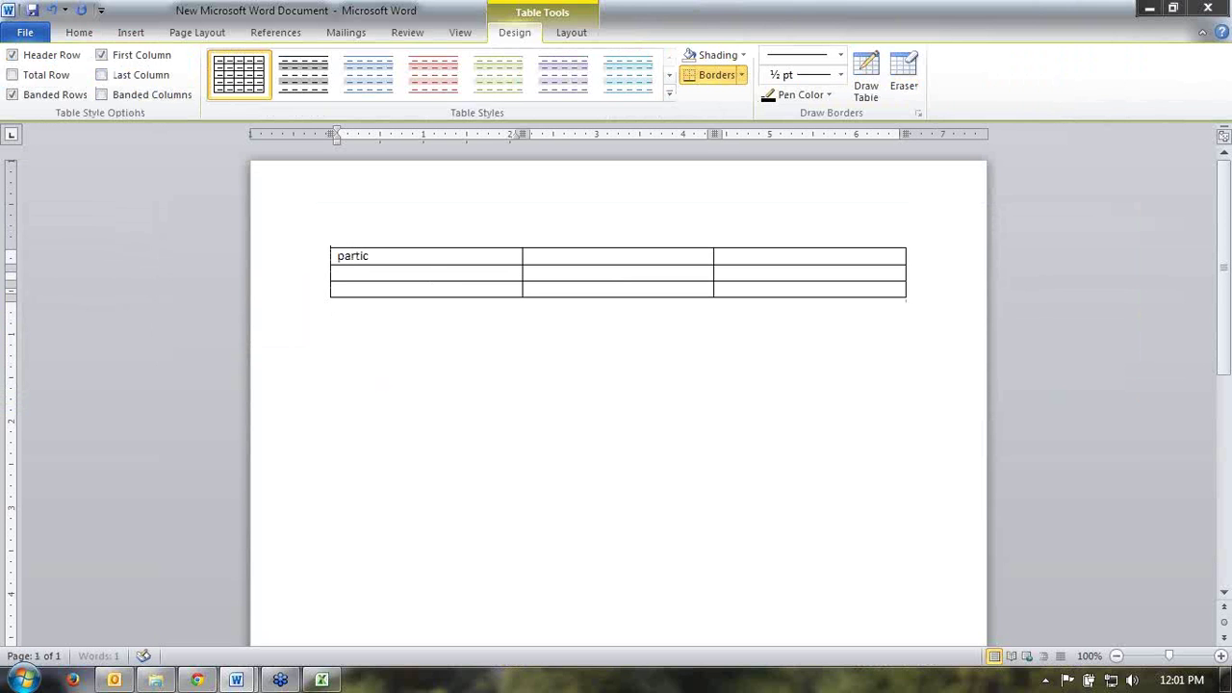
pyautogui.write('ulars')
pyautogui.press('Tab')
pyautogui.write('Exp')
pyautogui.press('Tab')
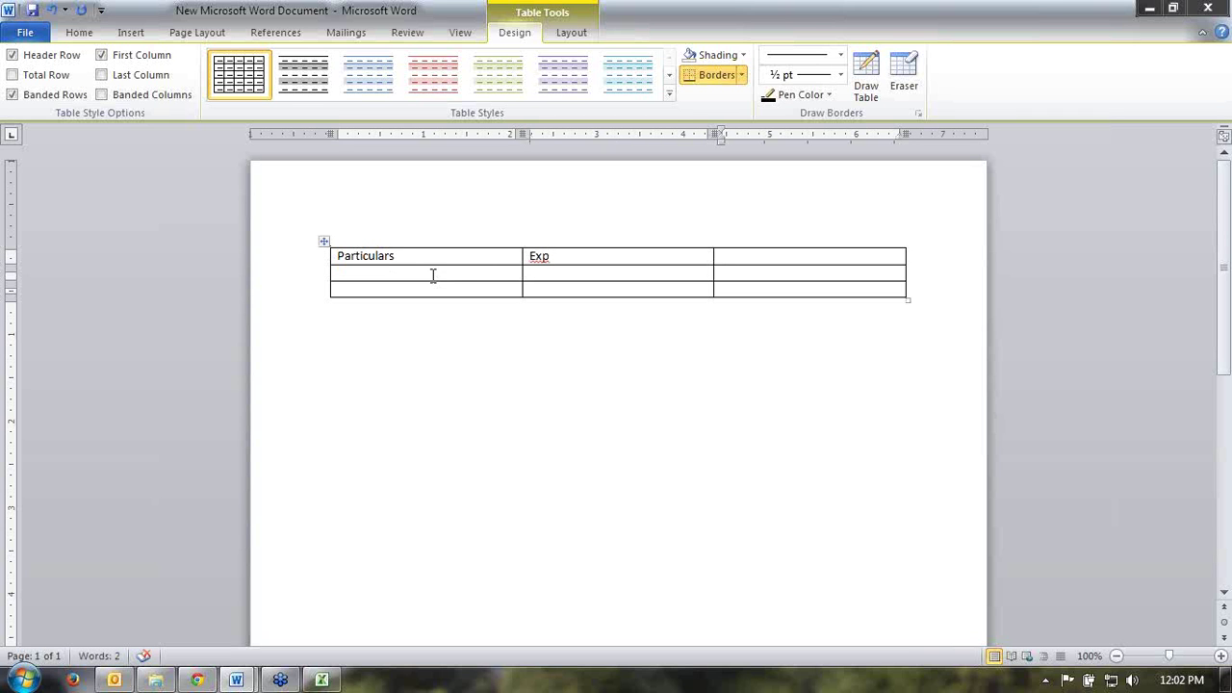
pyautogui.write('income')
# Step: Fill the table's second row with Personal, 100000 under Exp and 1000000 under Income
pyautogui.click(432, 276)
pyautogui.write('pe')
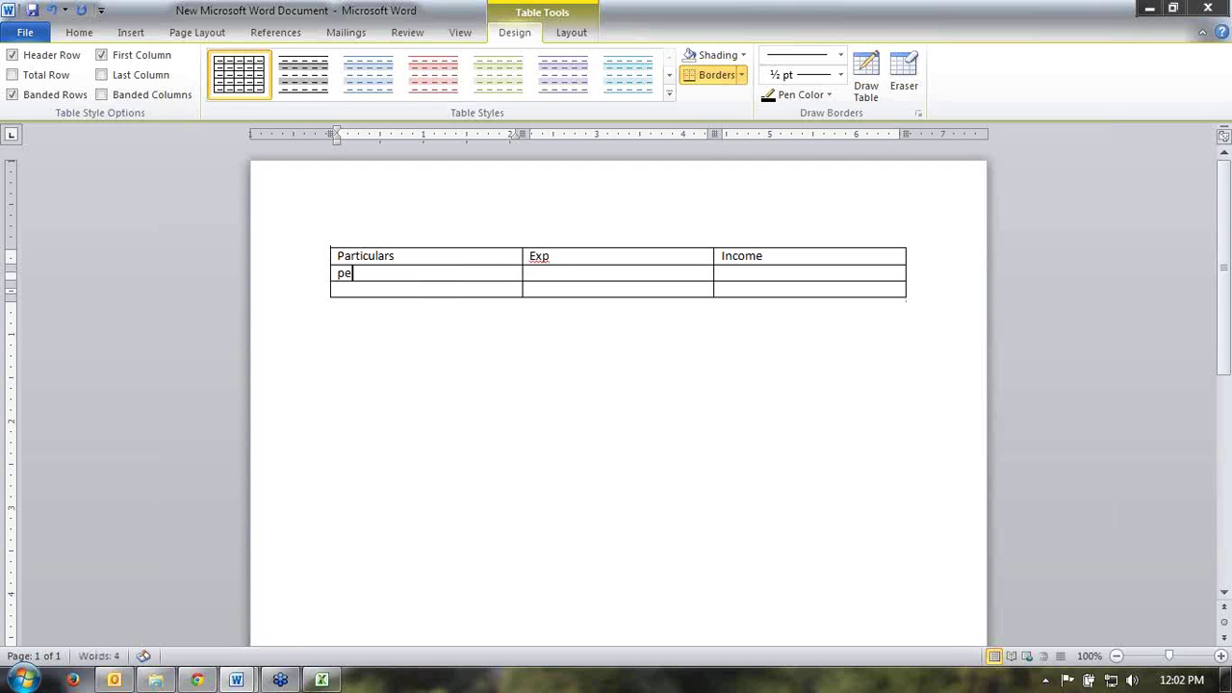
pyautogui.write('rsonal')
pyautogui.press('Tab')
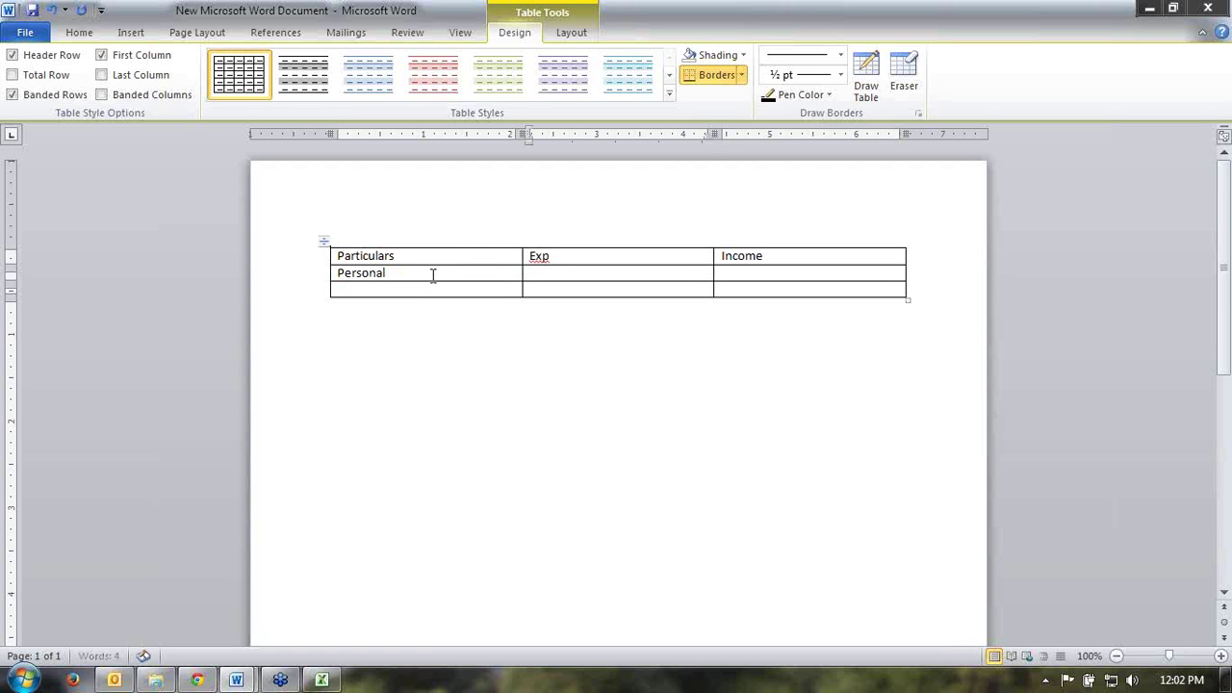
pyautogui.write('100000')
pyautogui.press('Tab')
pyautogui.write('1000000')
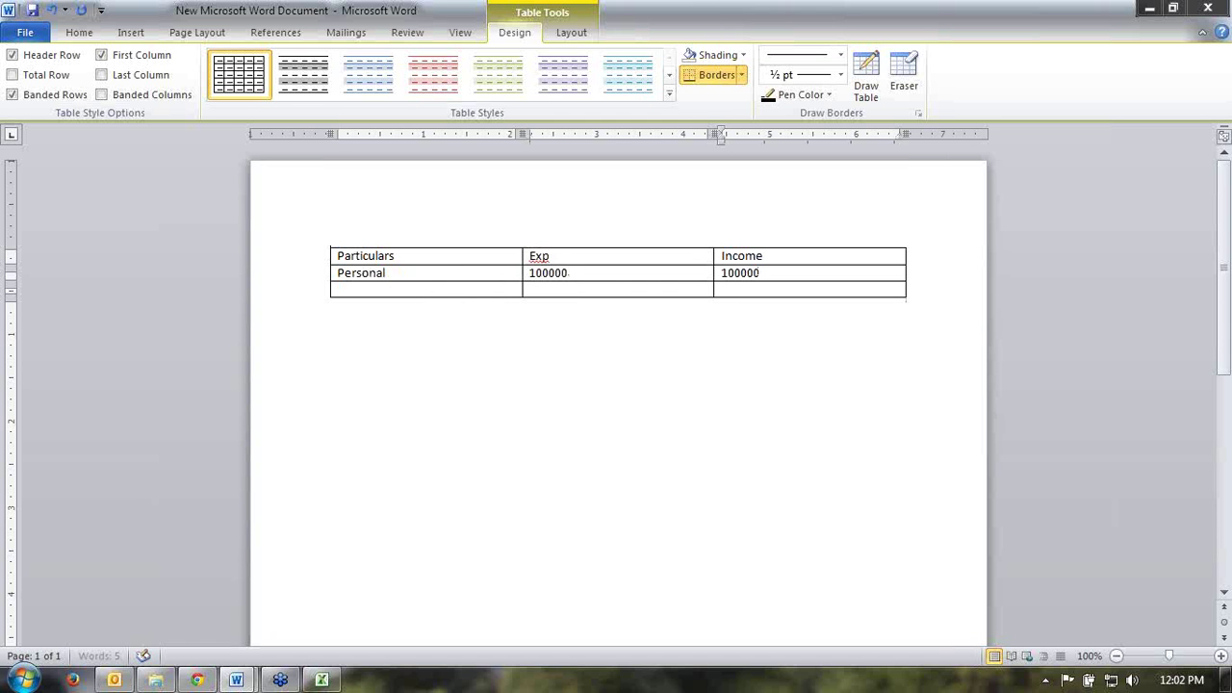
pyautogui.press('Tab')
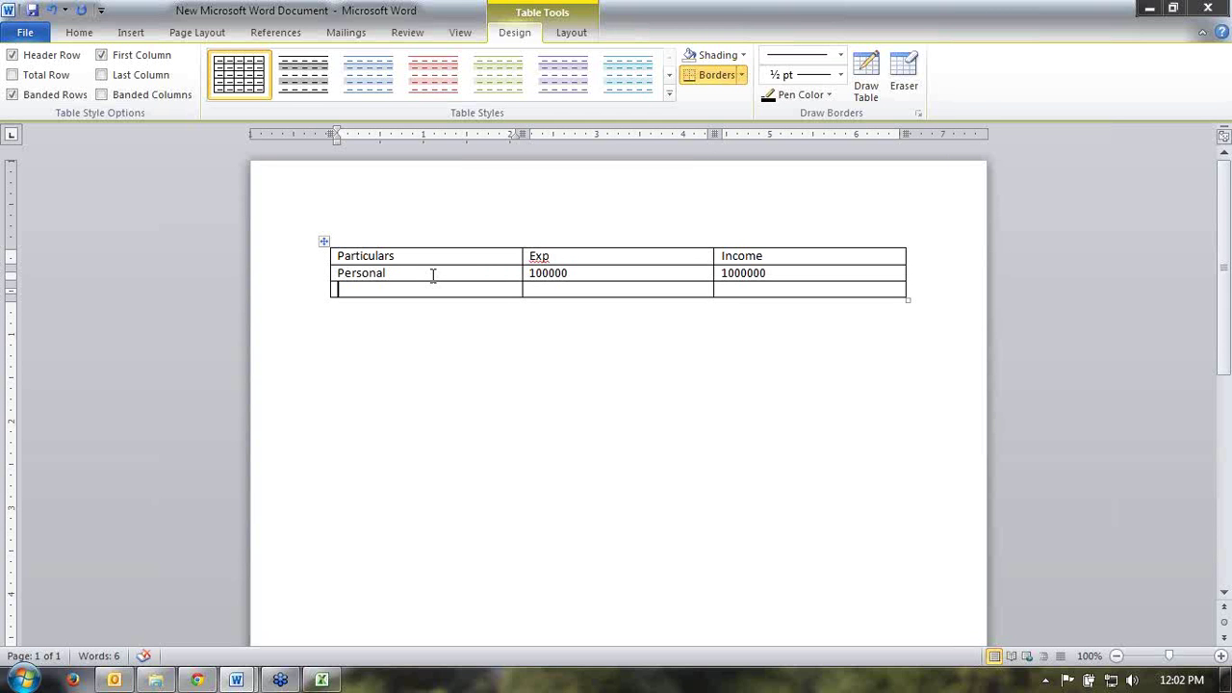
# Step: Fill the table's third row with Other, 200000 and 1000000, and copy the whole table
pyautogui.write('other')
pyautogui.press('Tab')
pyautogui.write('200000')
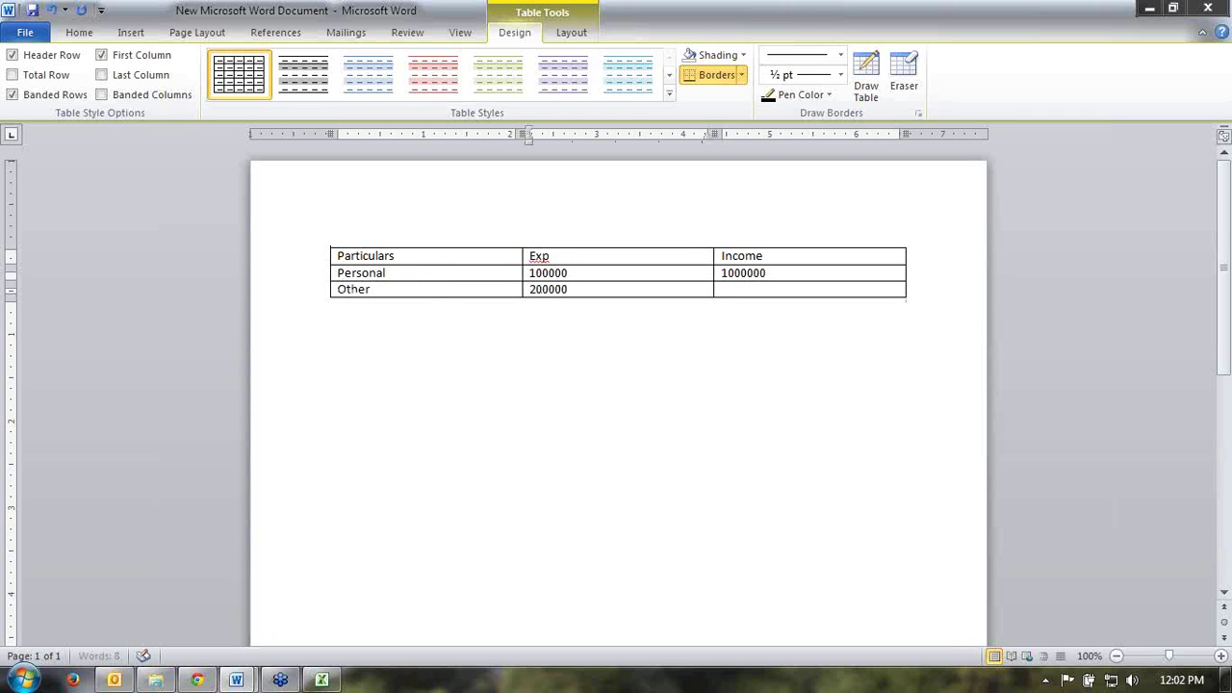
pyautogui.press('Tab')
pyautogui.write('1000000')
pyautogui.click(402, 389)
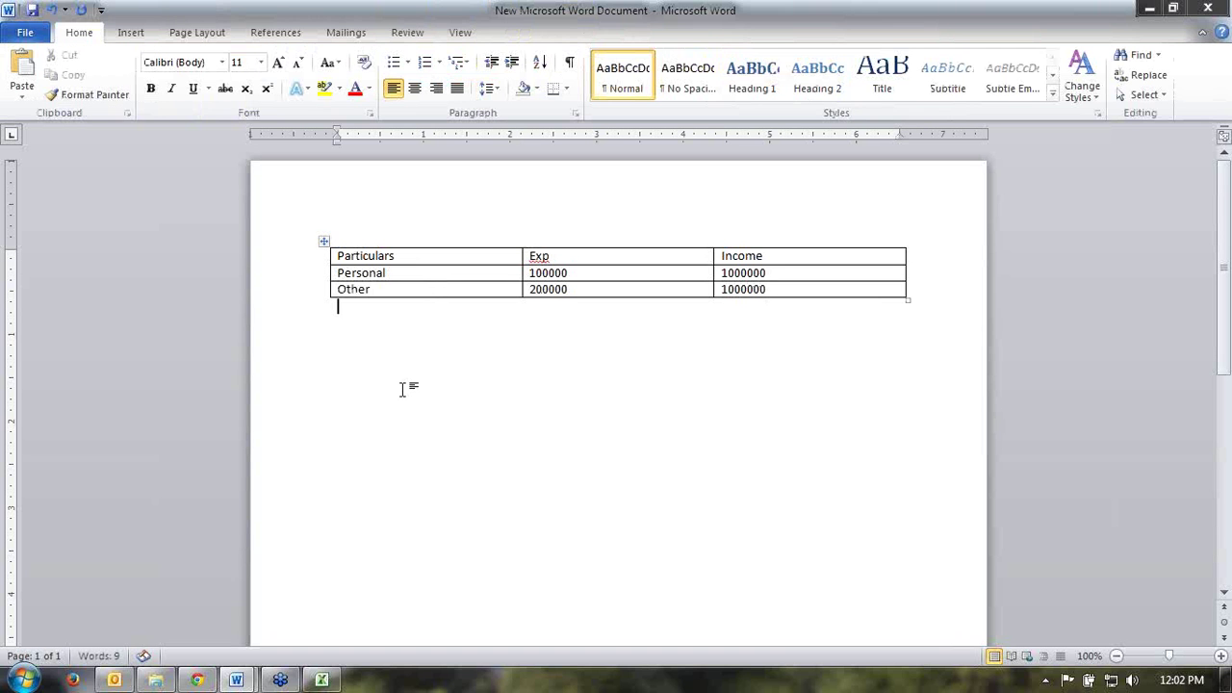
pyautogui.click(323, 241)
pyautogui.hotkey('ctrl', 'c')
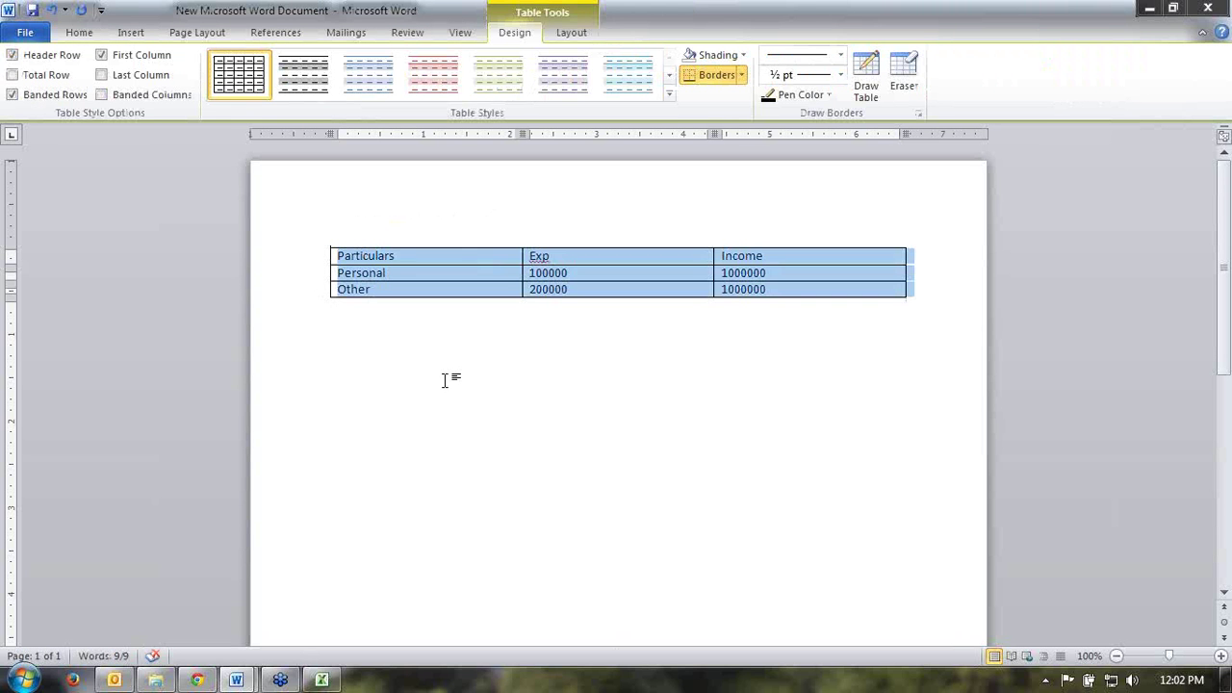
# Step: Switch to eXBace and try to paste the table into the auditor's report explanatory text block and align its columns, closing it without saving
pyautogui.click(196, 679)
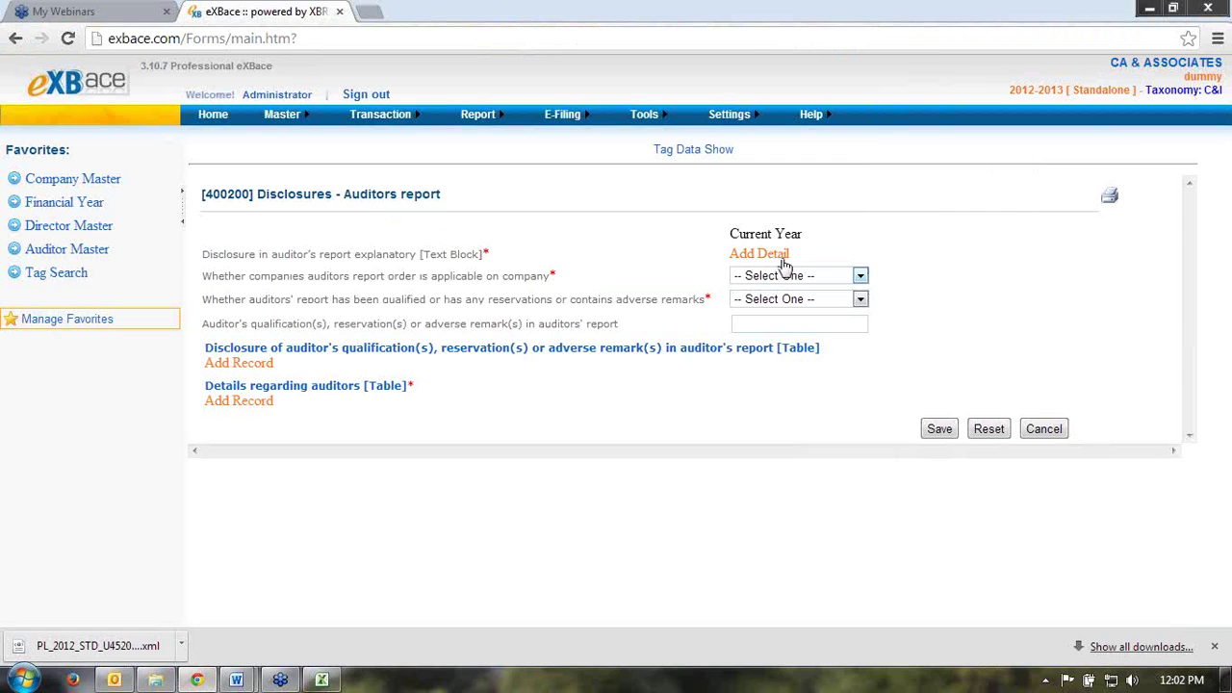
pyautogui.click(785, 259)
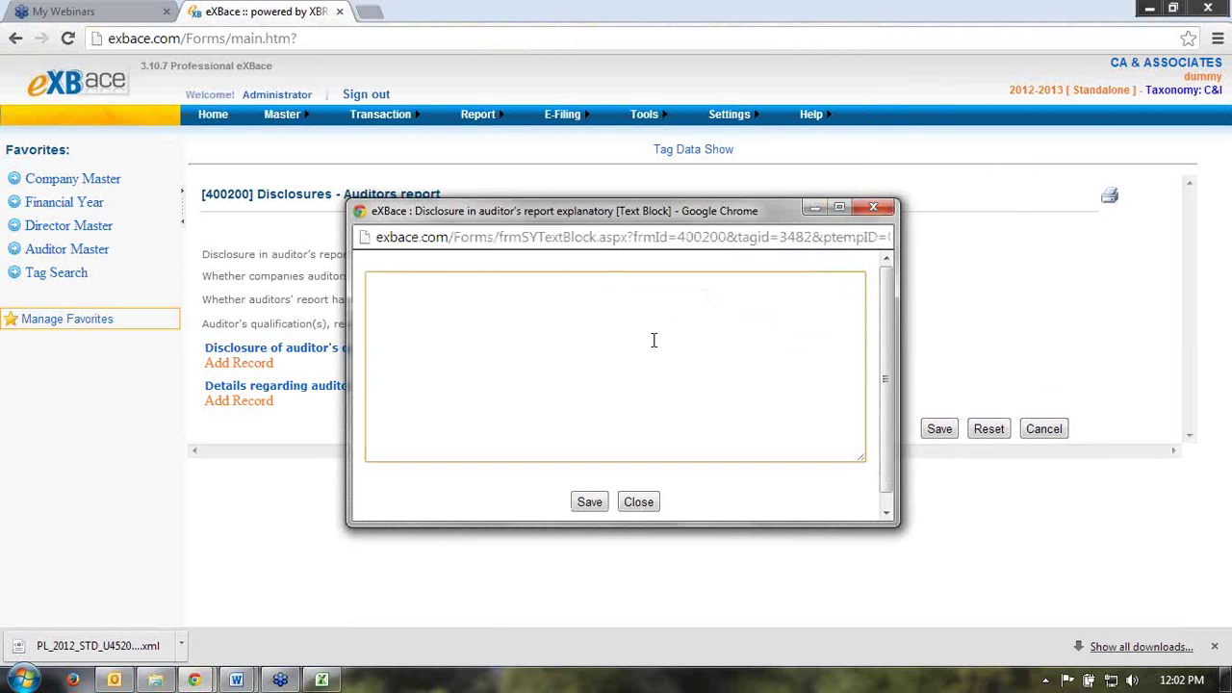
pyautogui.hotkey('ctrl', 'v')
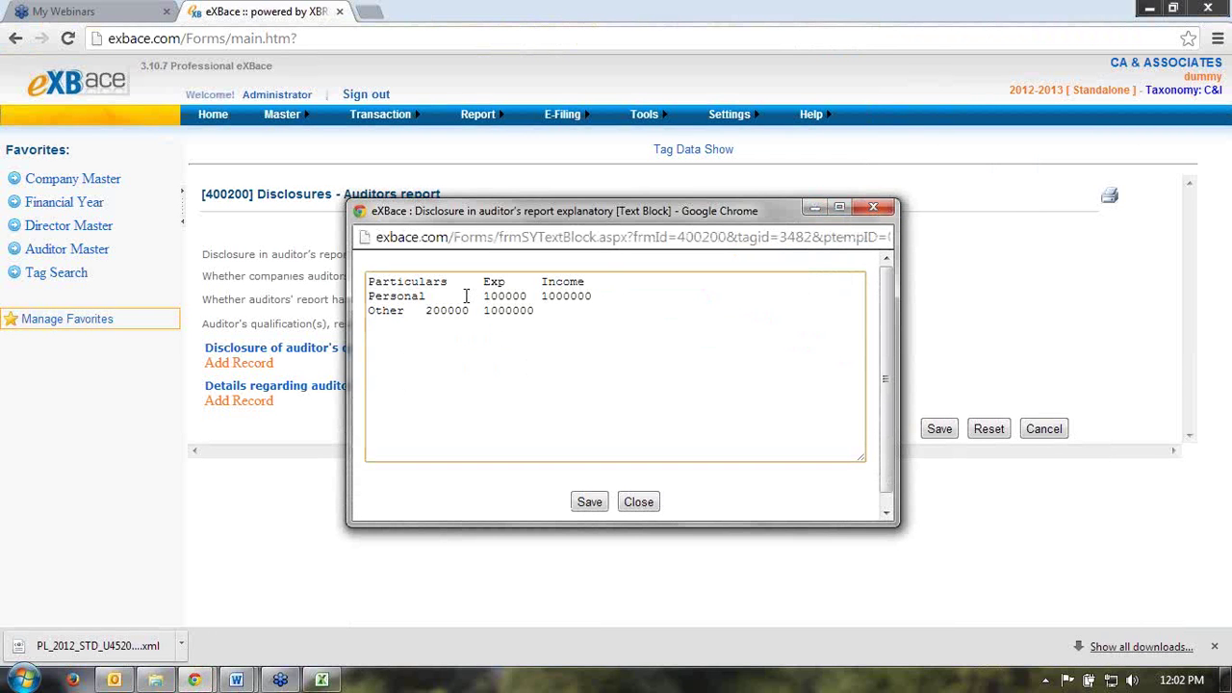
pyautogui.click(431, 310)
pyautogui.press('Tab')
pyautogui.click(428, 313)
pyautogui.press('Delete')
pyautogui.write('2')
pyautogui.press('Left')
pyautogui.click(638, 501)
# Step: Try to convert the Word table by pasting it directly into the Table Converter, and close the converter
pyautogui.click(644, 114)
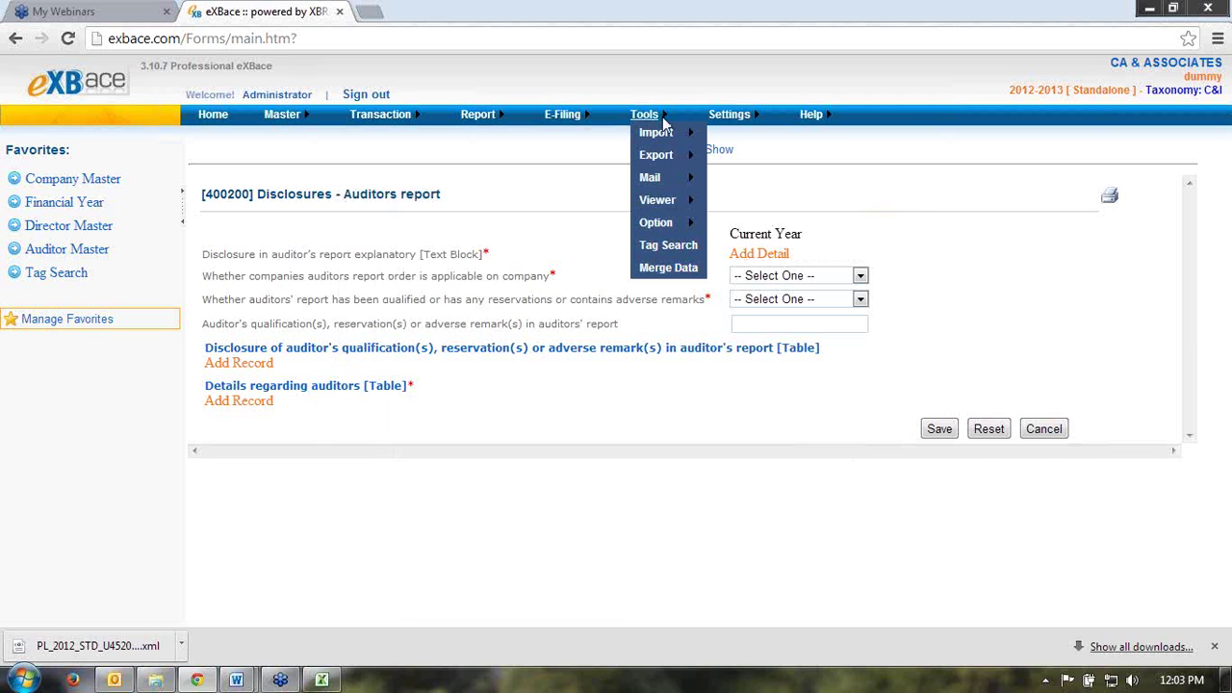
pyautogui.moveTo(660, 235)
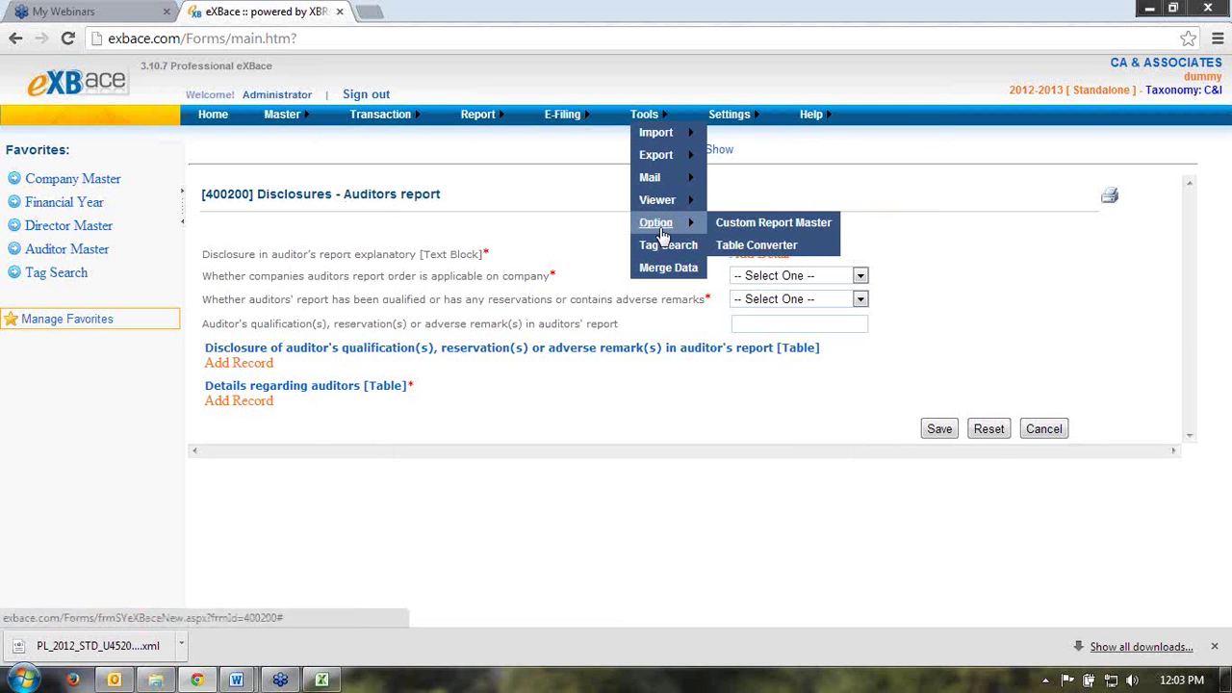
pyautogui.click(747, 249)
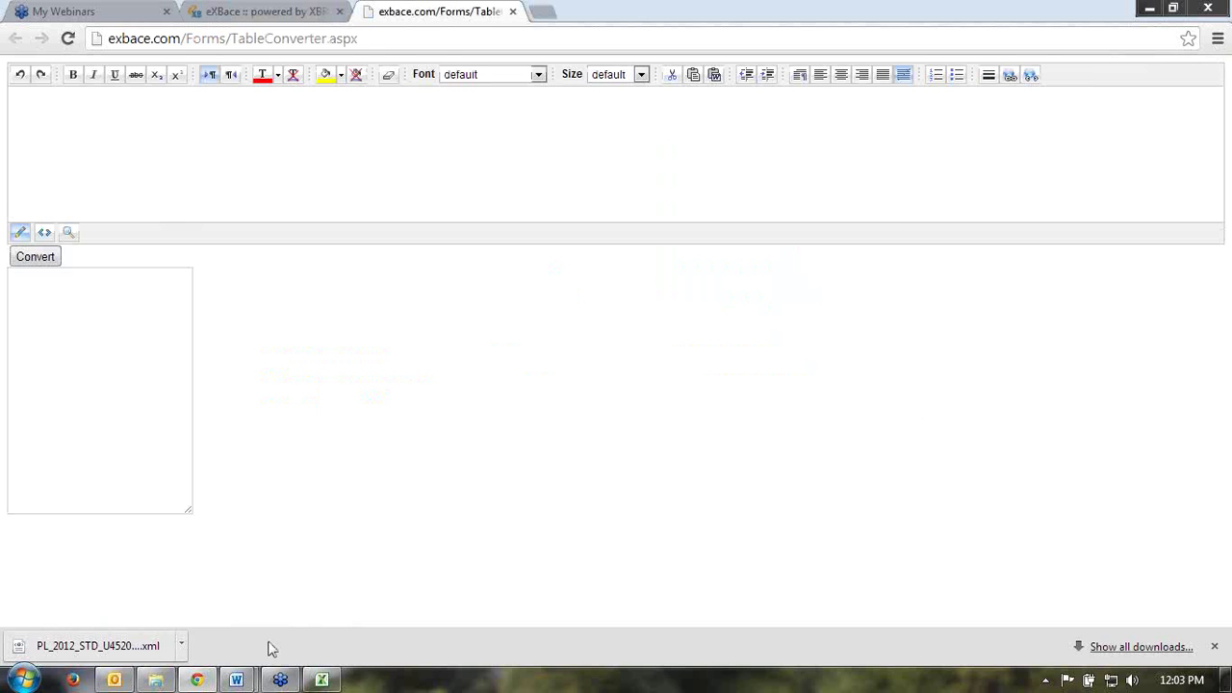
pyautogui.moveTo(238, 679)
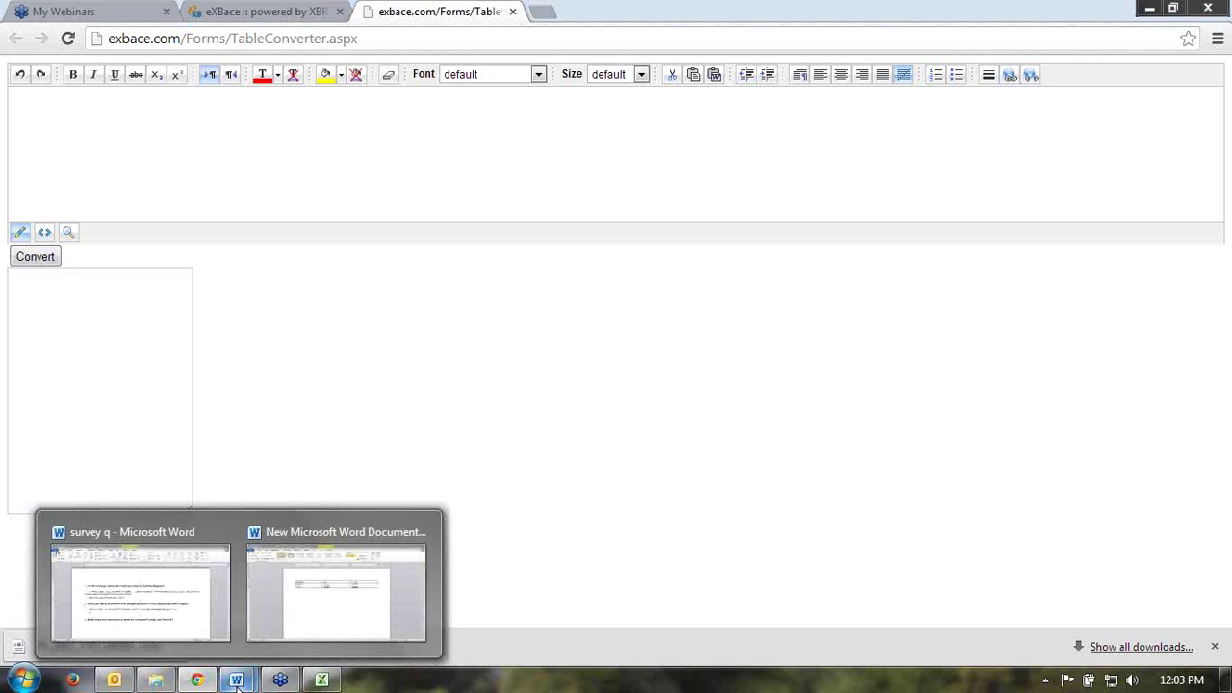
pyautogui.click(279, 155)
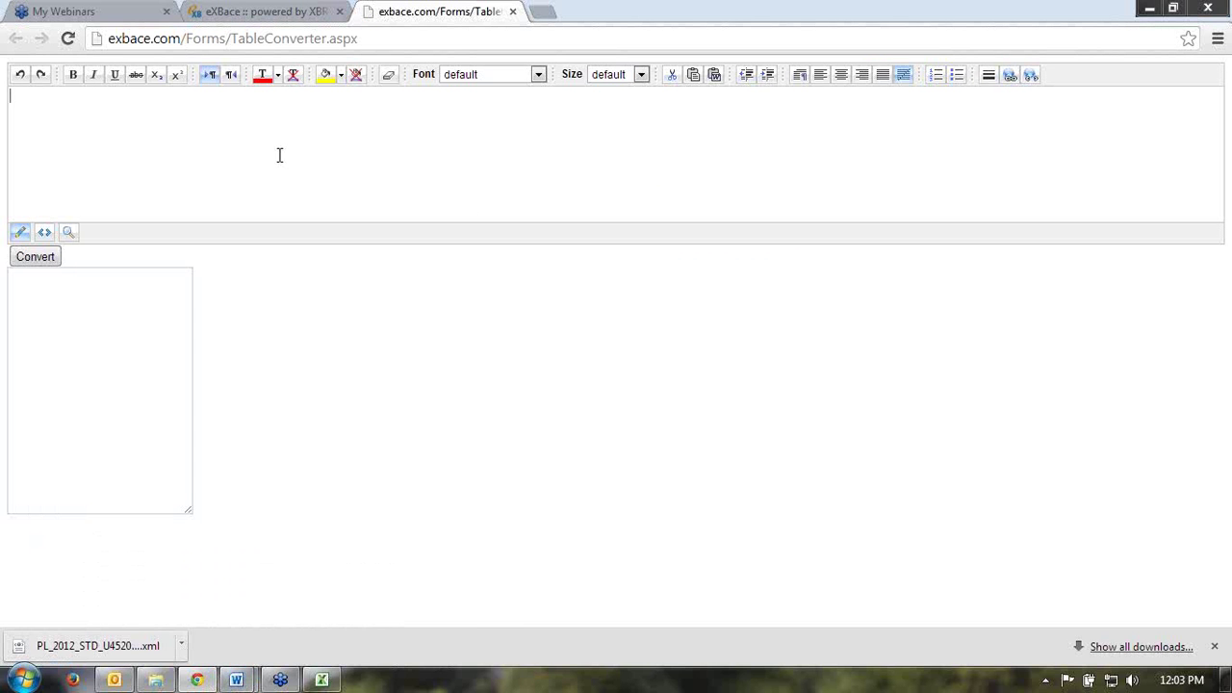
pyautogui.hotkey('ctrl', 'v')
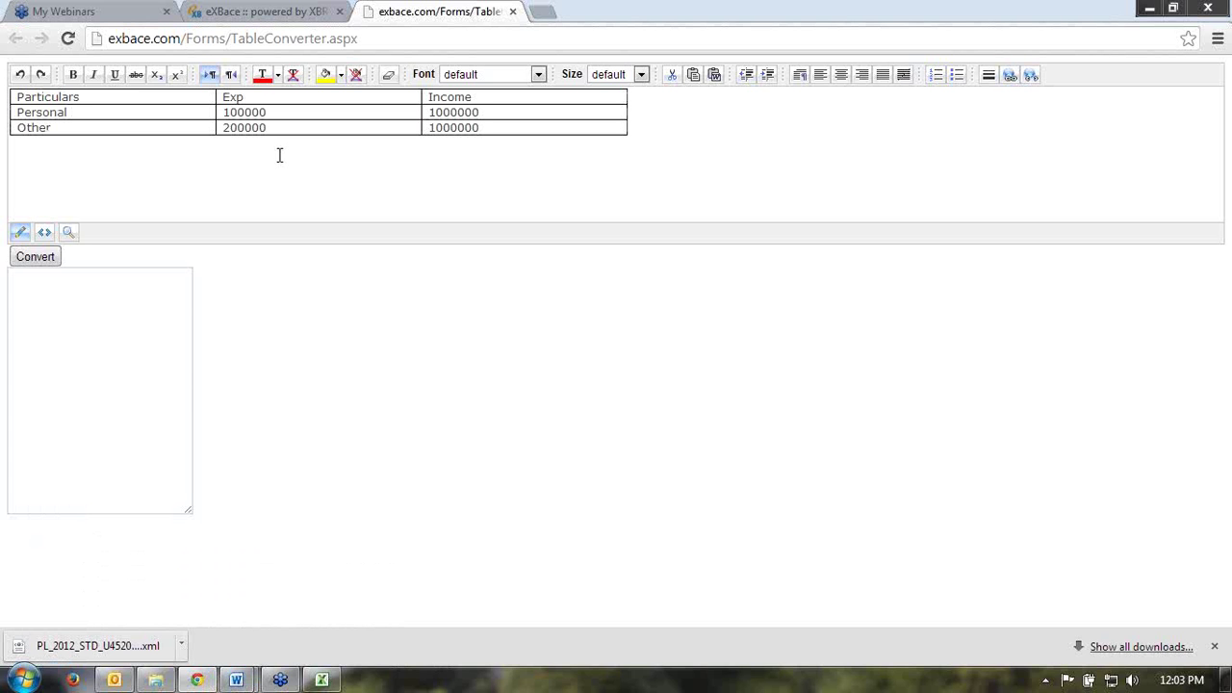
pyautogui.click(46, 261)
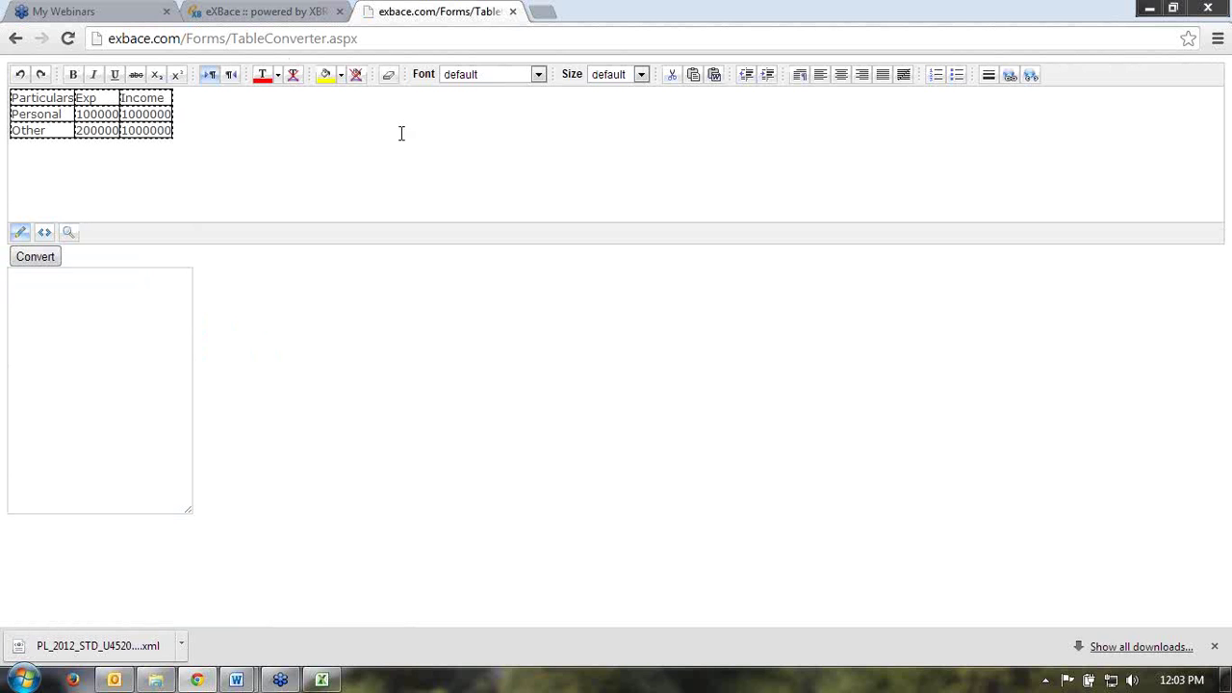
pyautogui.click(513, 12)
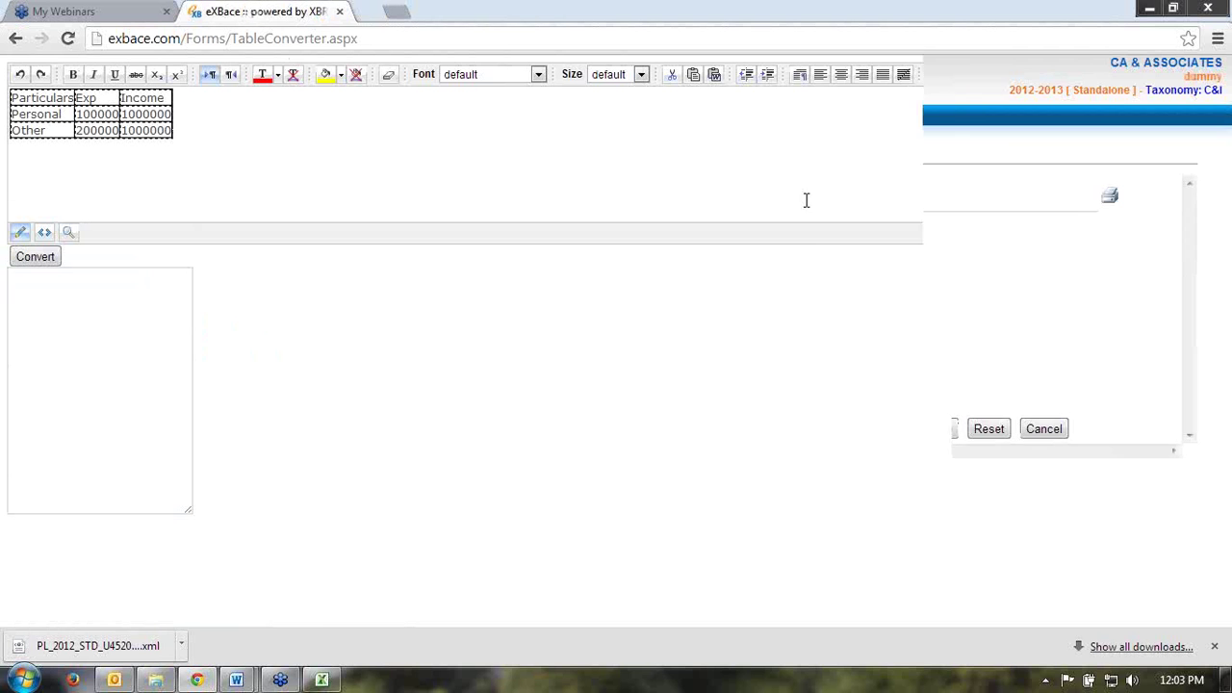
# Step: Reopen the Table Converter, insert the copied table using Paste from MS Word (with cleanup), and convert it to HTML code
pyautogui.moveTo(673, 227)
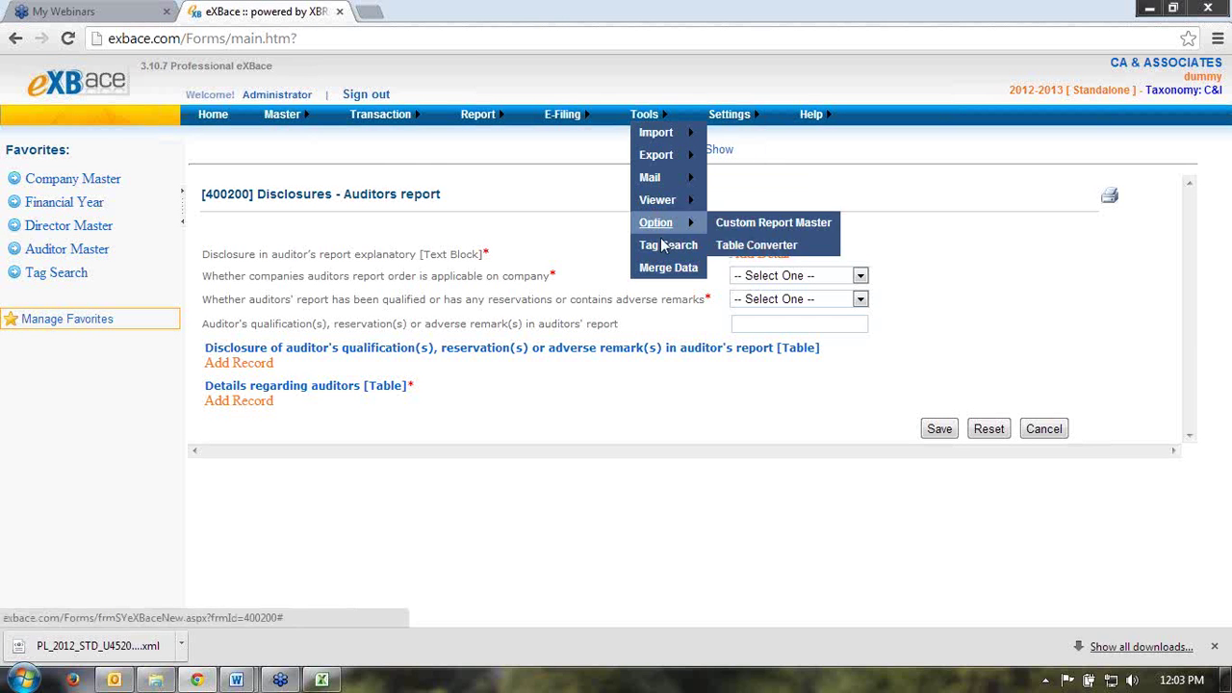
pyautogui.click(757, 245)
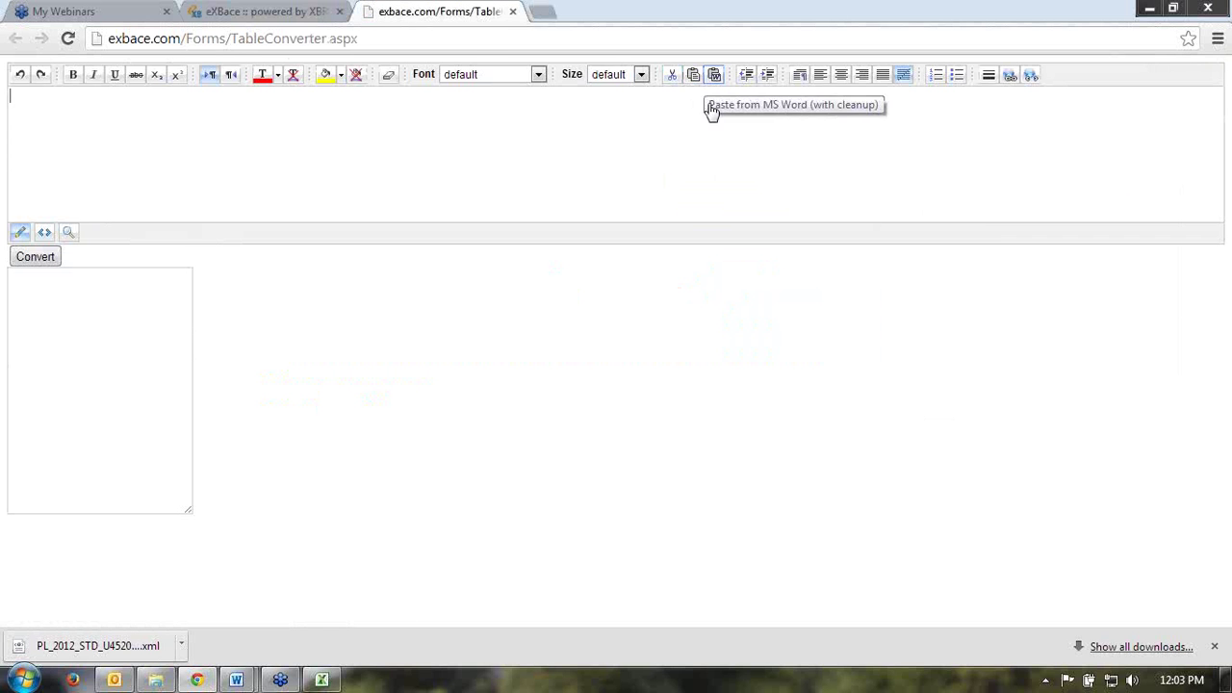
pyautogui.click(713, 77)
pyautogui.click(724, 151)
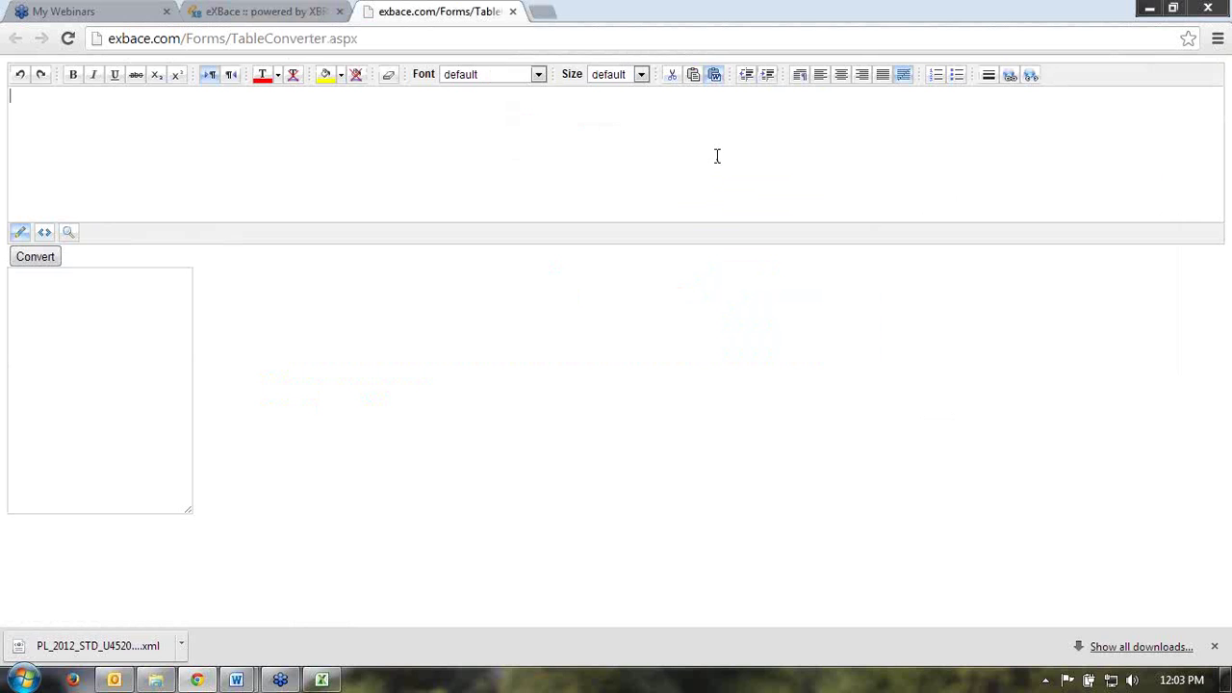
pyautogui.hotkey('ctrl', 'v')
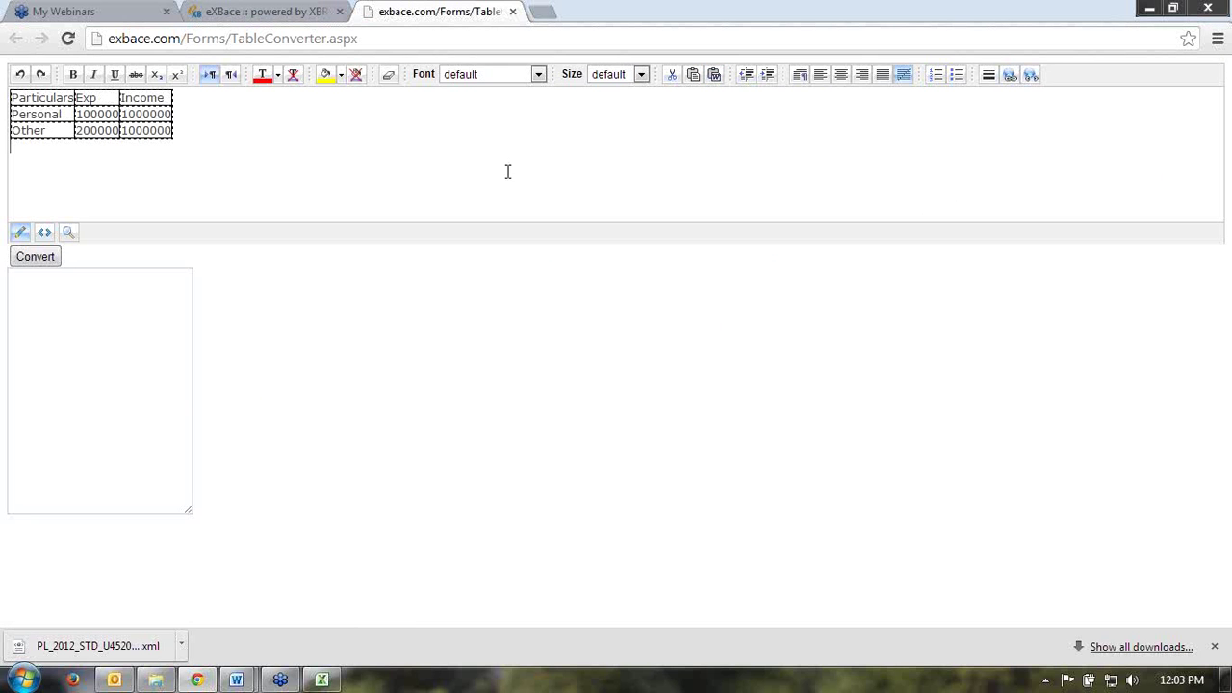
pyautogui.click(39, 258)
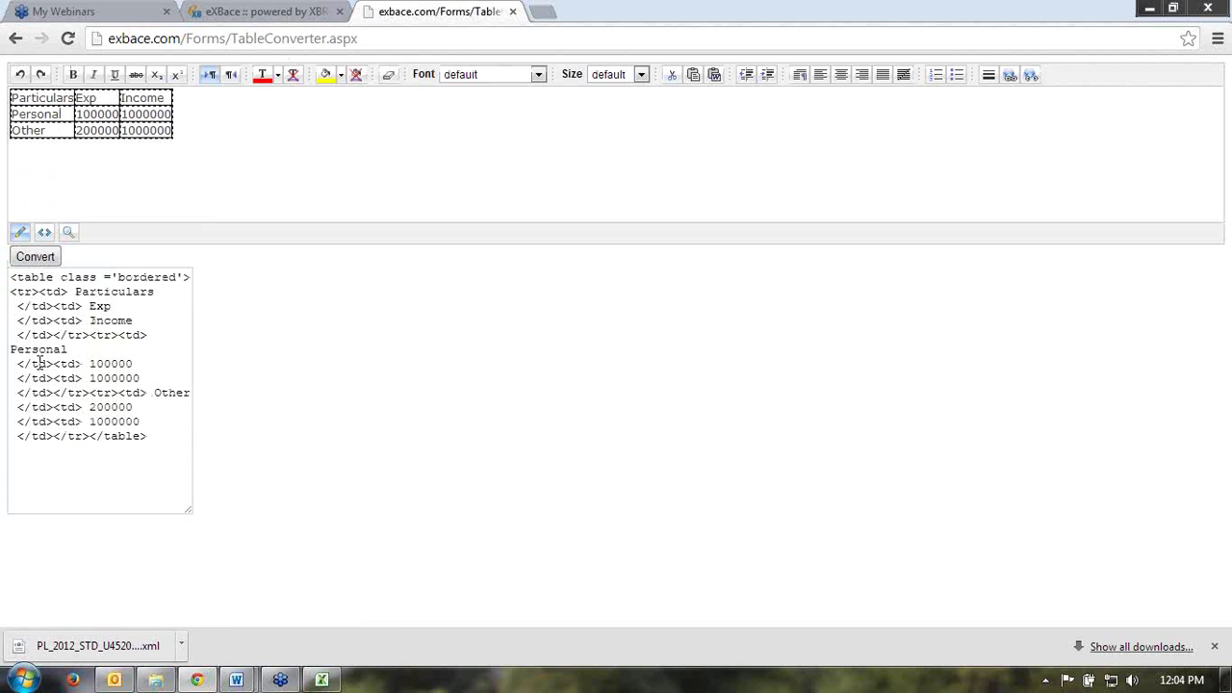
# Step: Copy the converted HTML table code, insert it into the auditor's report explanatory text block and save the text block
pyautogui.moveTo(9, 278); pyautogui.dragTo(154, 440)
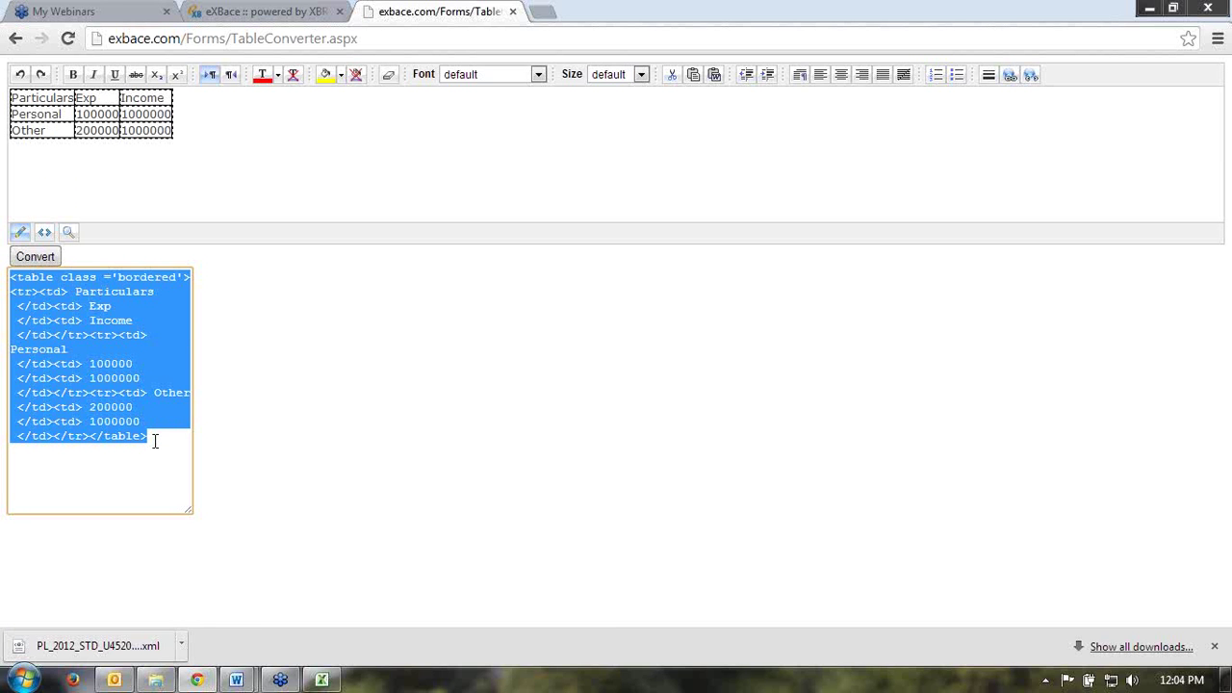
pyautogui.click(162, 451)
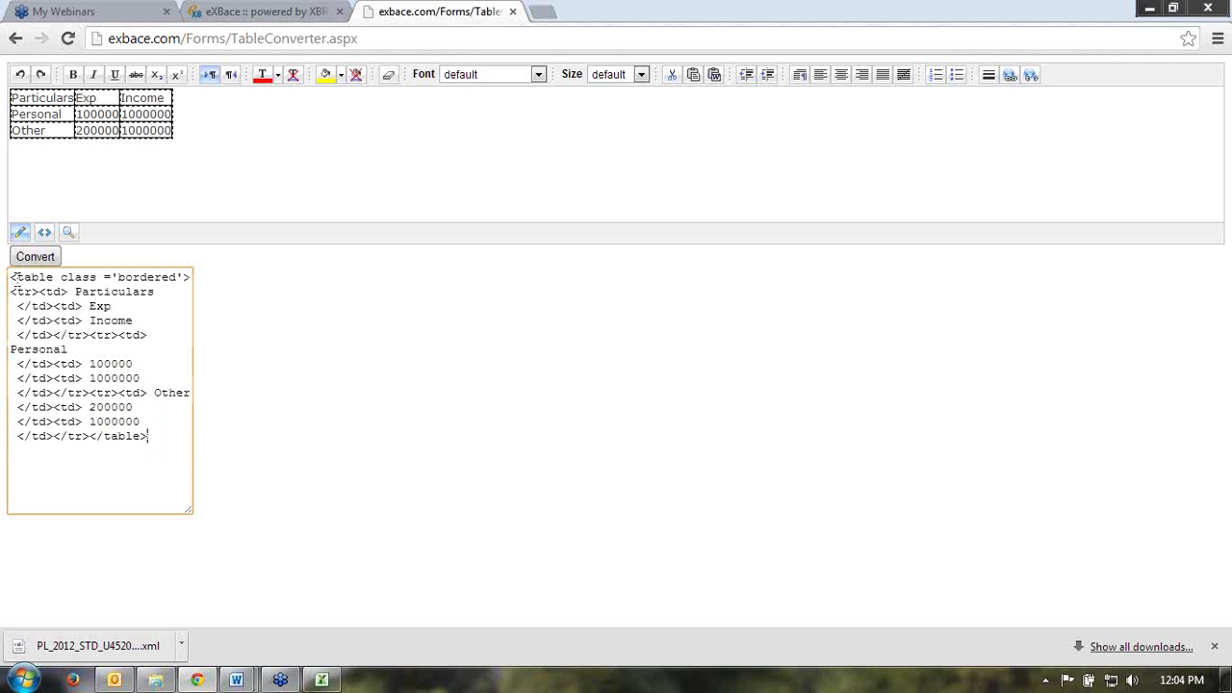
pyautogui.moveTo(11, 277); pyautogui.dragTo(188, 469)
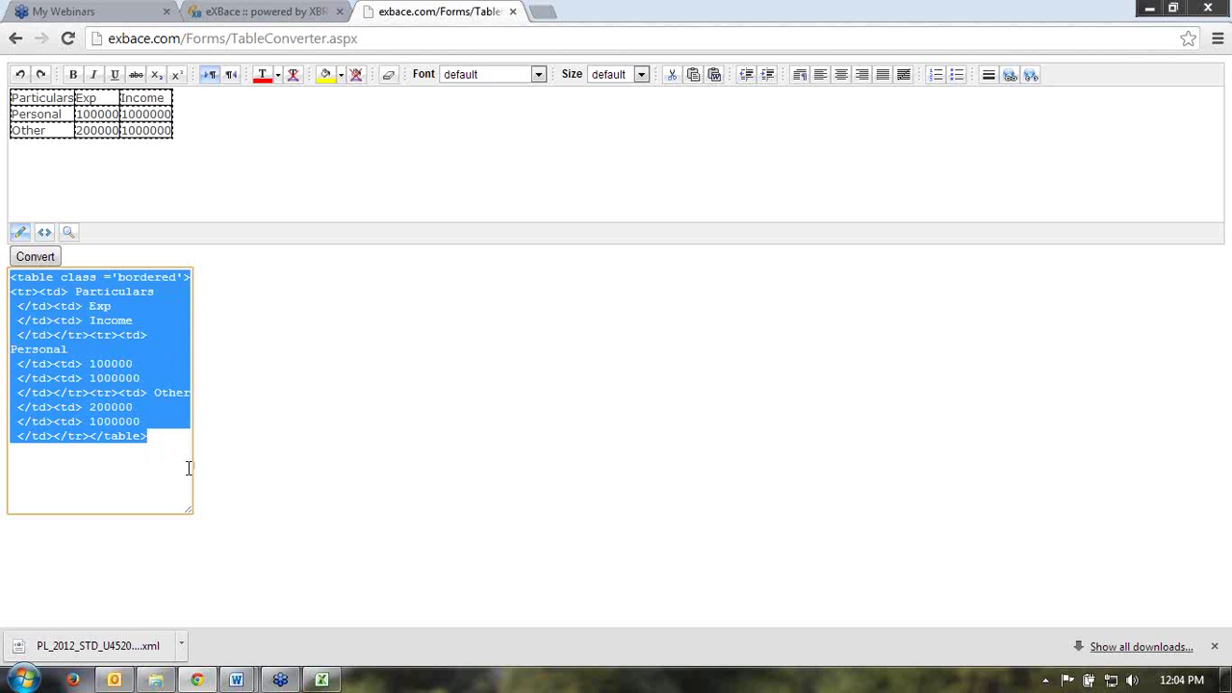
pyautogui.click(254, 12)
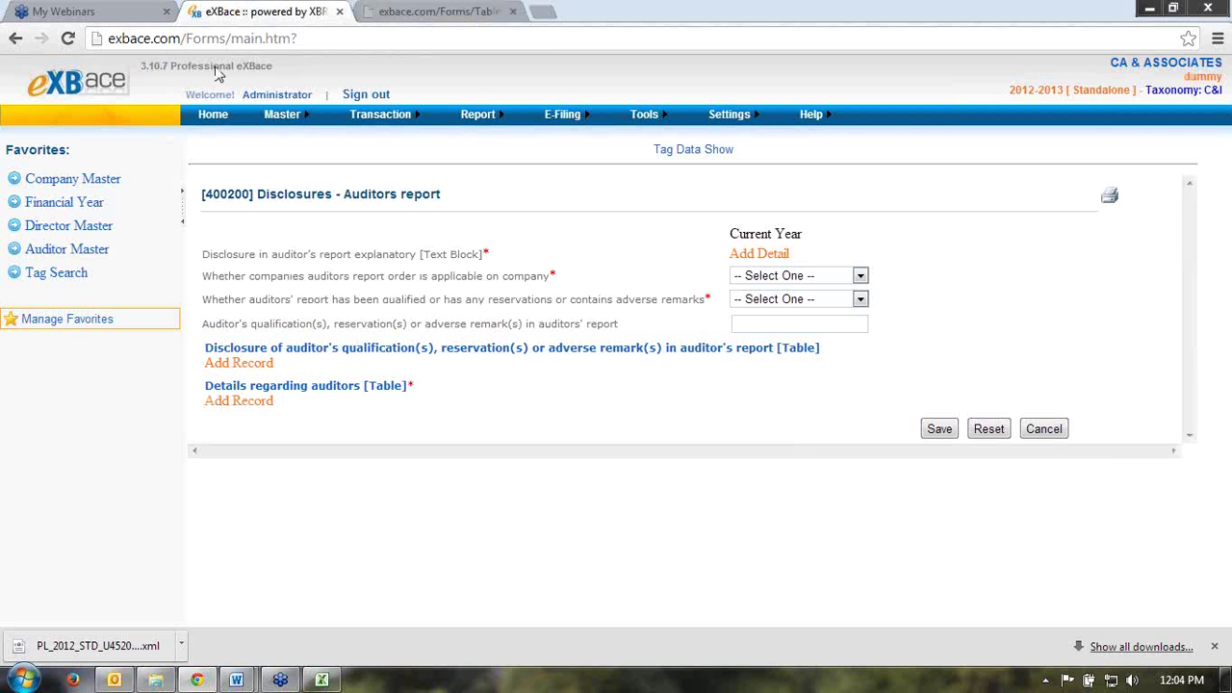
pyautogui.click(751, 260)
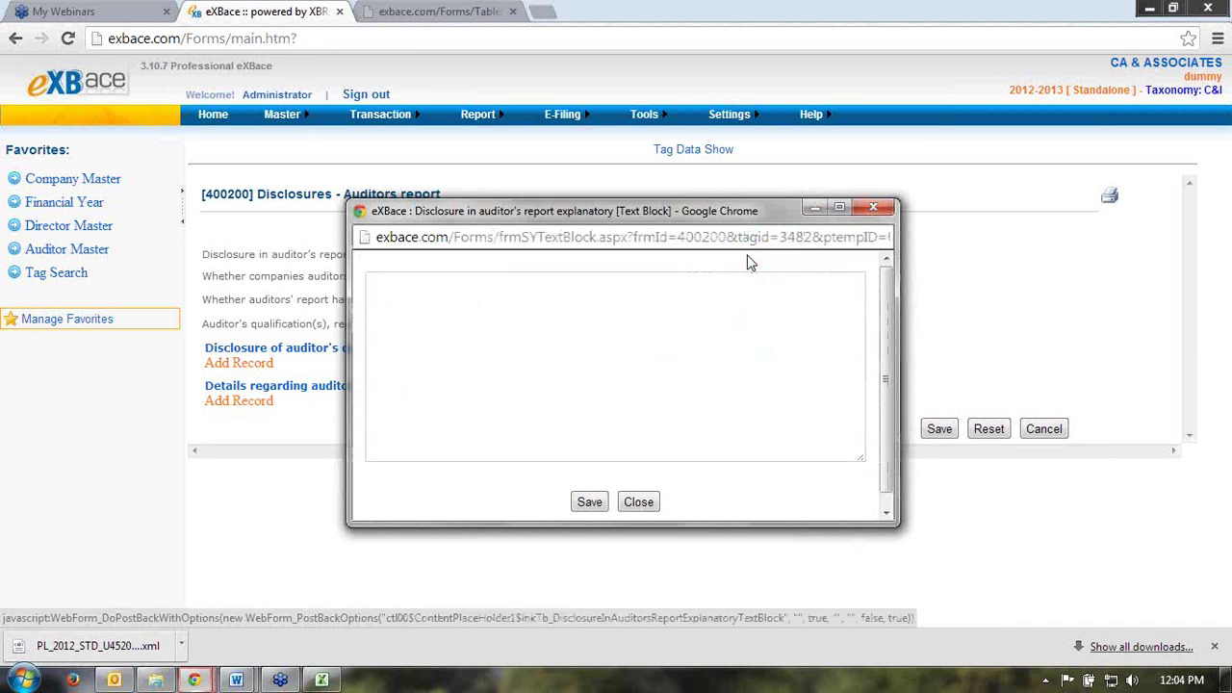
pyautogui.click(488, 397)
pyautogui.write("<table class ='bordered'><tr><td> Particulars  </td><td> Exp  </td><td> Income  </td></tr><tr><td> Personal  </td><td> 100000  </td><td> 1000000  </td></tr><tr><td> Other  </td><td> 200000  </td><td> 1000000  </td></tr></table>")
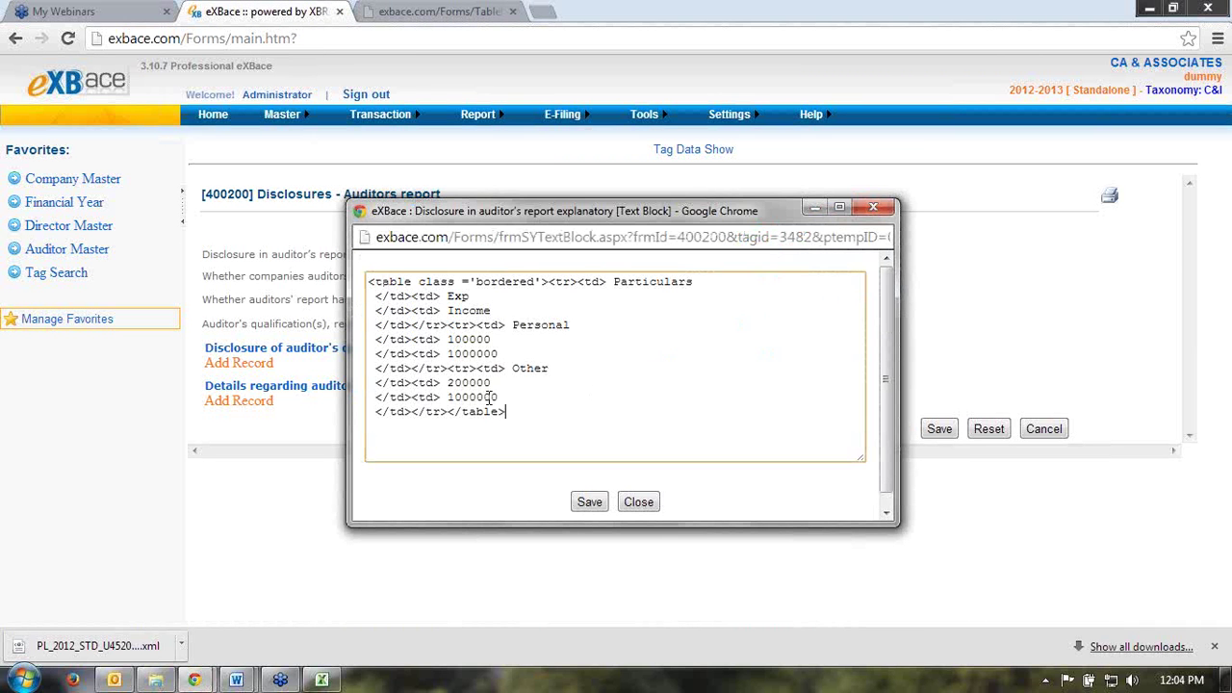
pyautogui.click(590, 502)
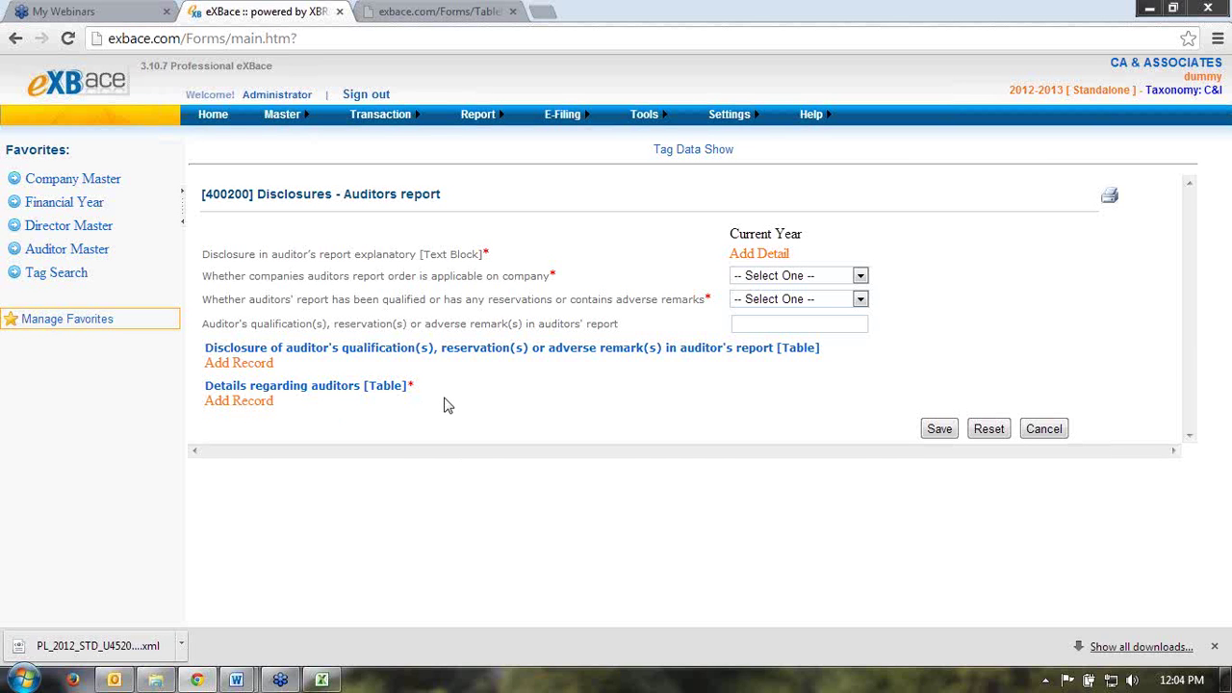
# Step: Start a record for the disclosure of auditor's qualifications table and review its axis member options and line items
pyautogui.moveTo(214, 347); pyautogui.dragTo(375, 352)
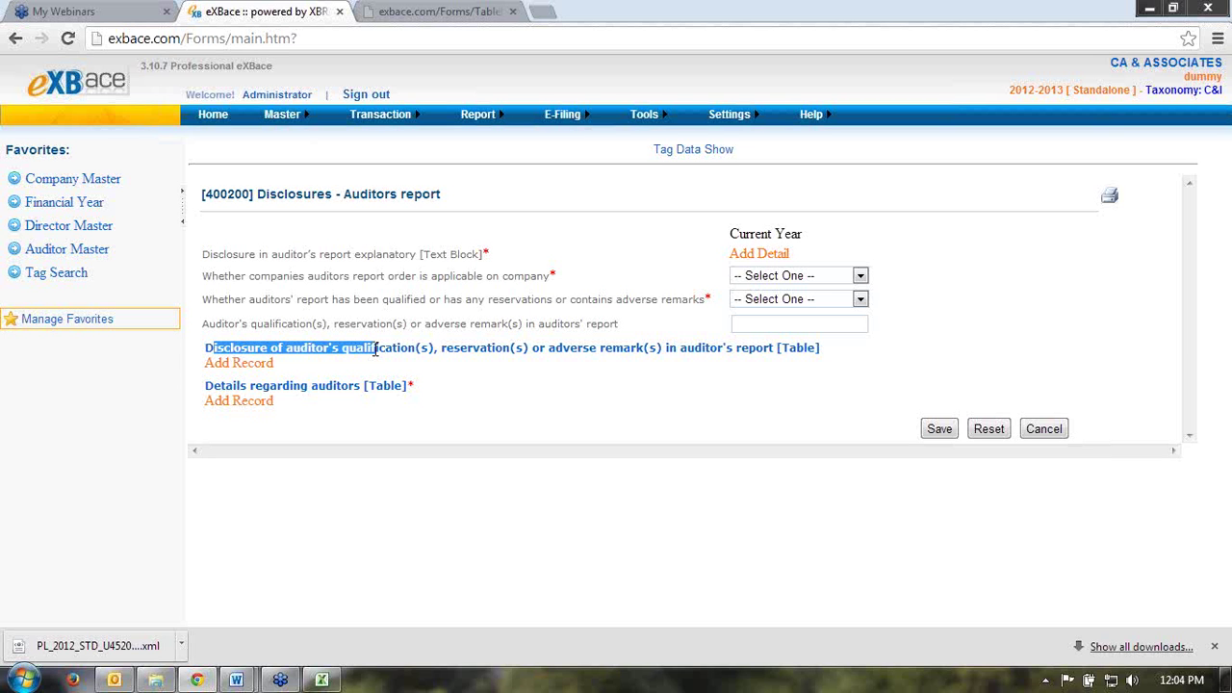
pyautogui.click(462, 383)
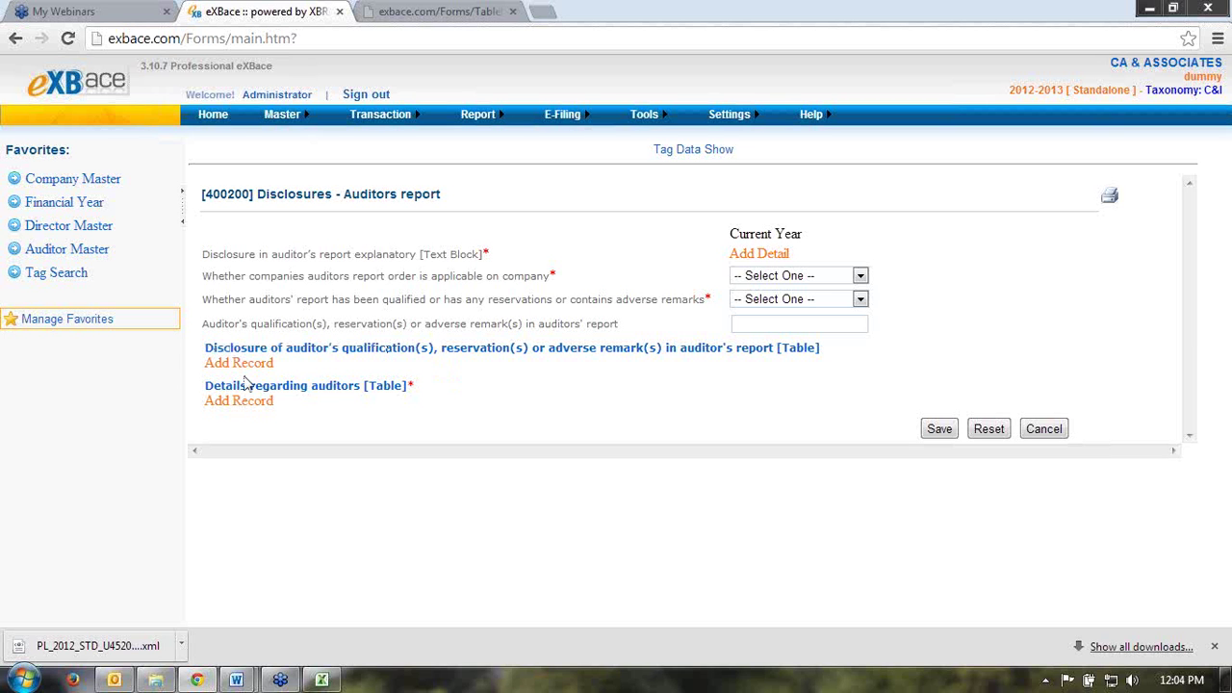
pyautogui.click(222, 369)
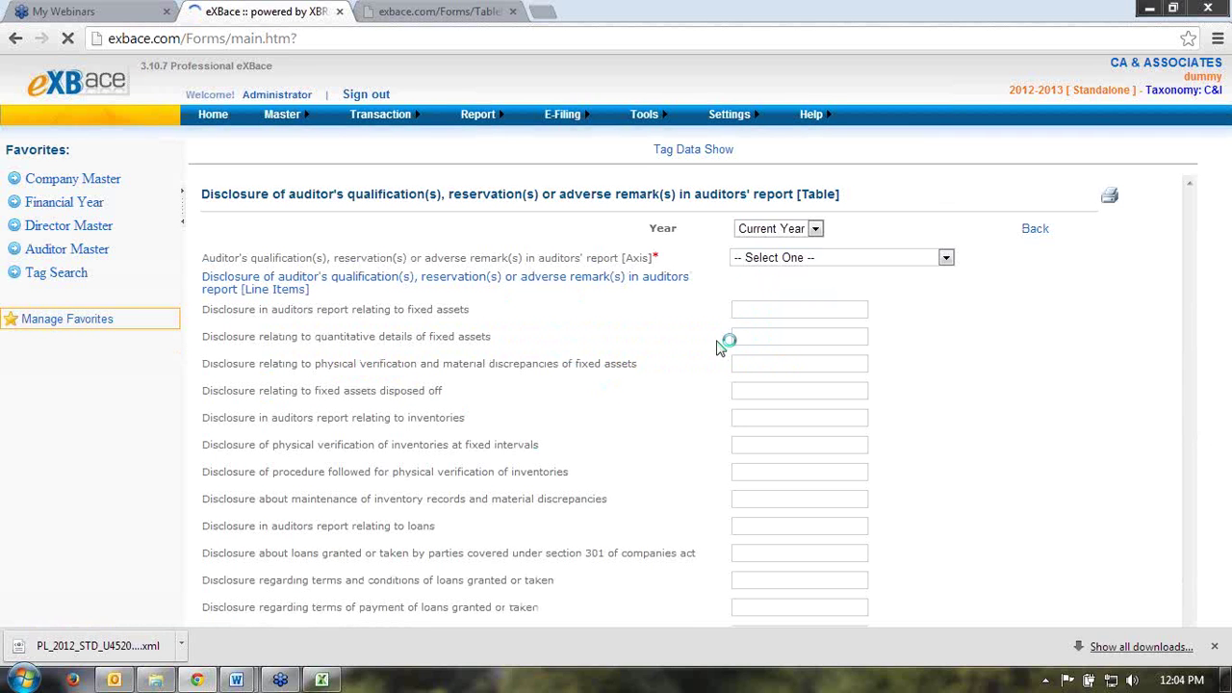
pyautogui.click(746, 260)
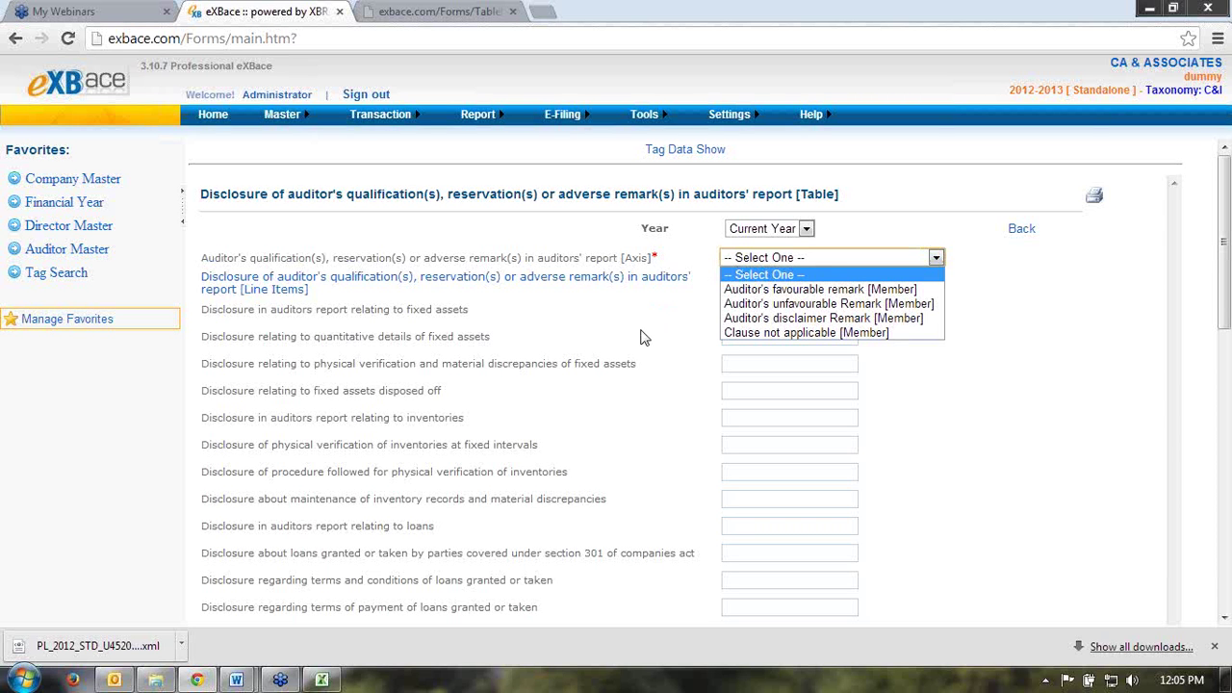
pyautogui.click(664, 443)
pyautogui.scroll(-15, 662, 436)
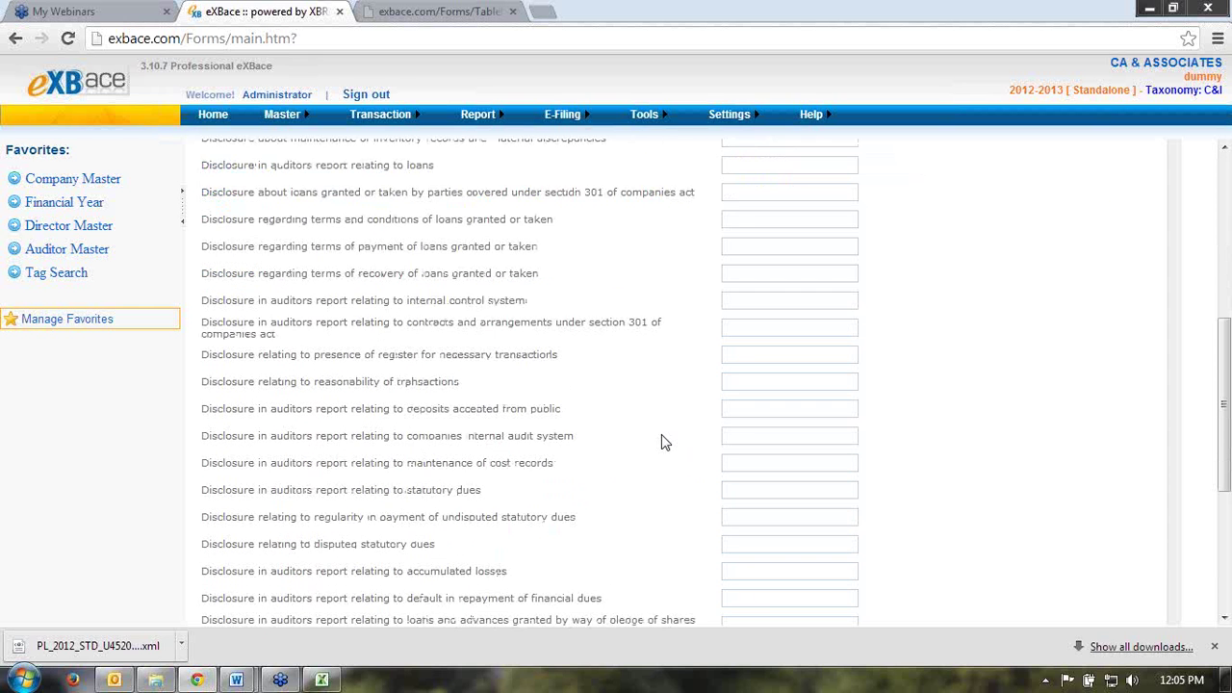
pyautogui.scroll(15, 661, 434)
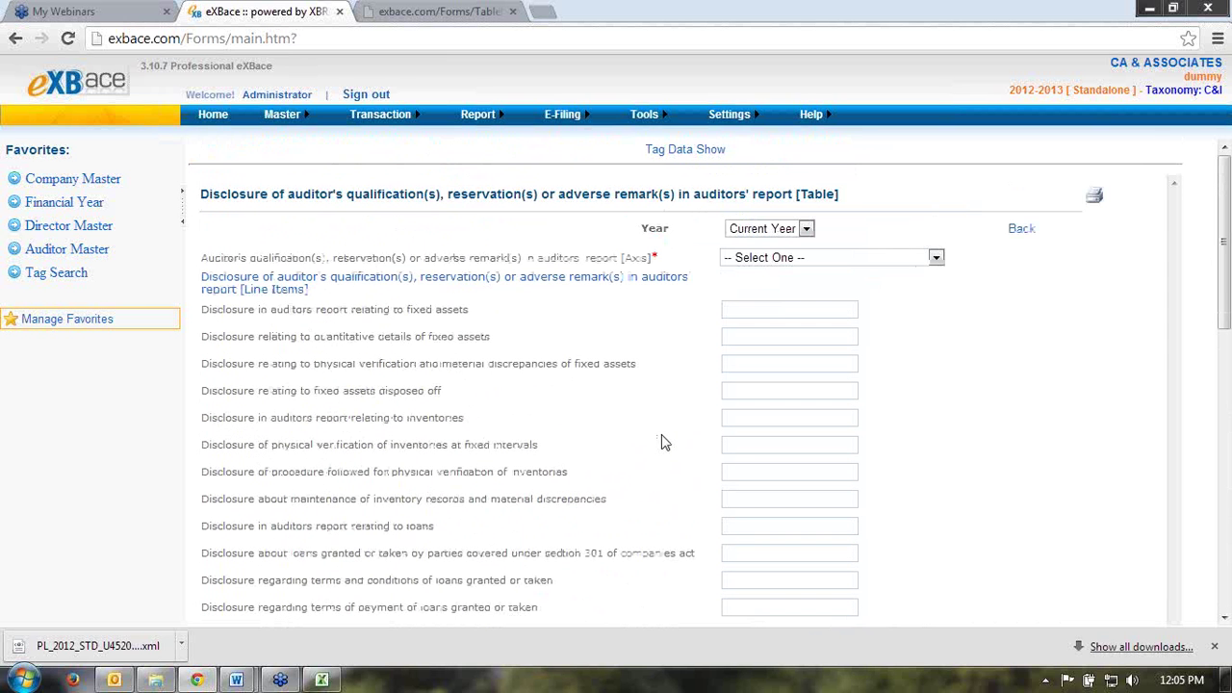
# Step: Open the Directors report disclosures, examine the fields, and look at the available cash flow statement methods
pyautogui.moveTo(377, 118)
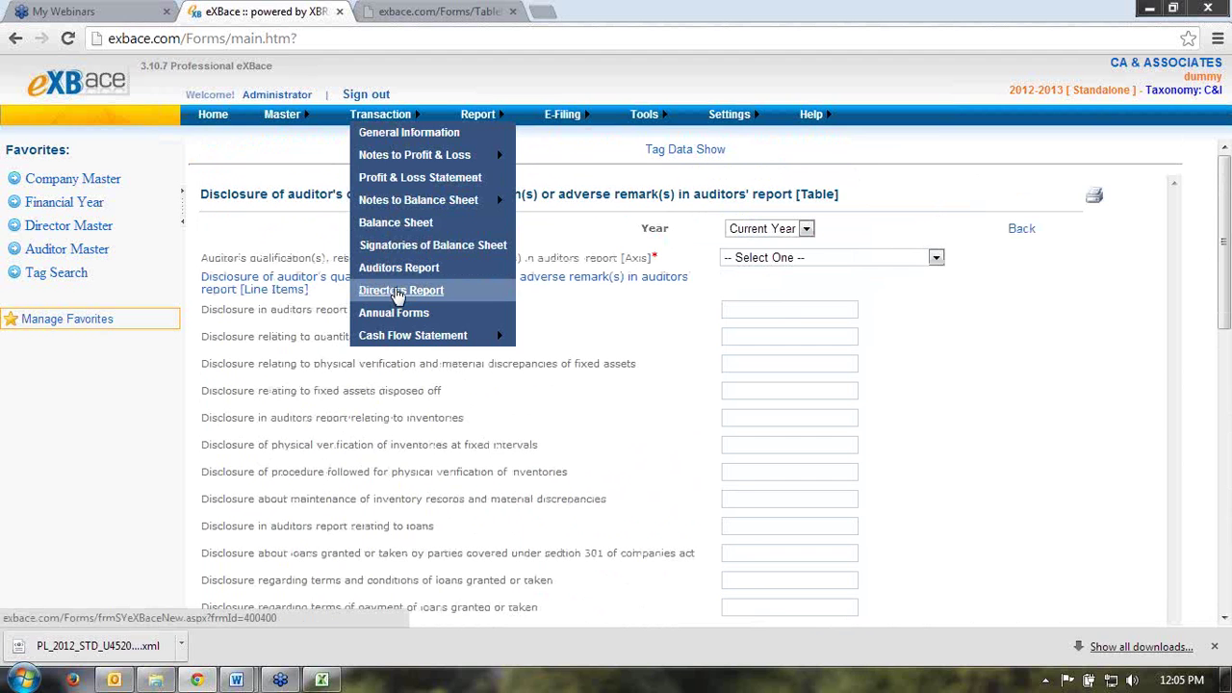
pyautogui.click(398, 292)
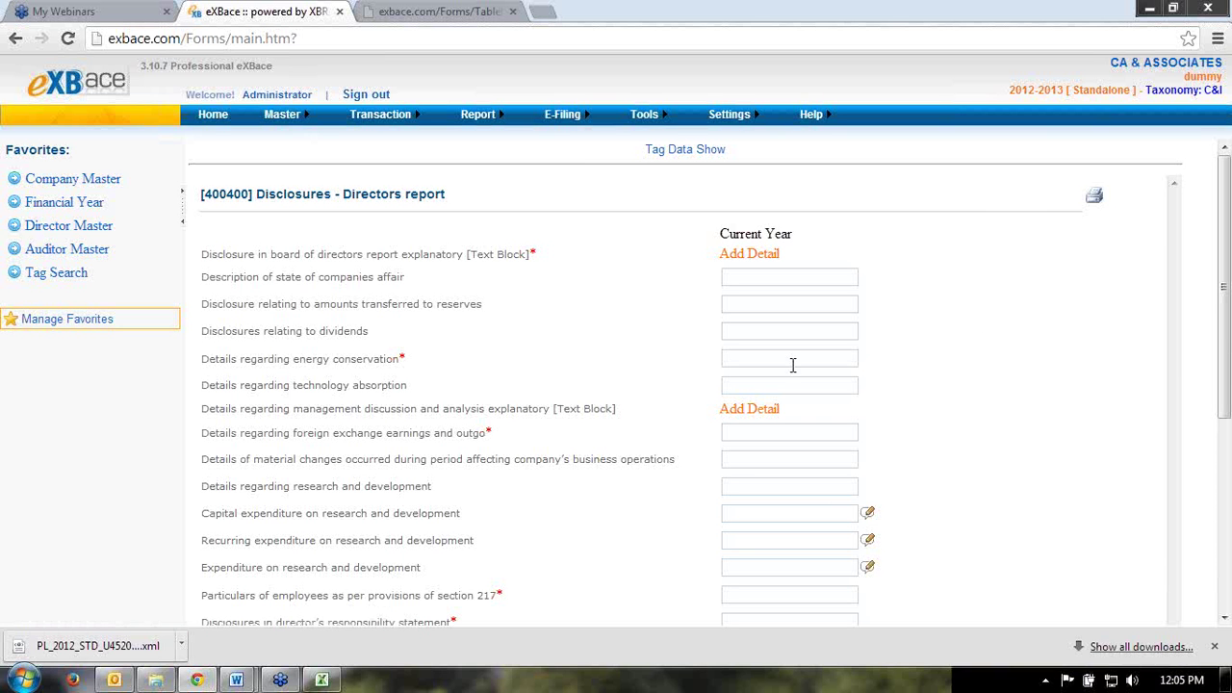
pyautogui.scroll(-5, 619, 366)
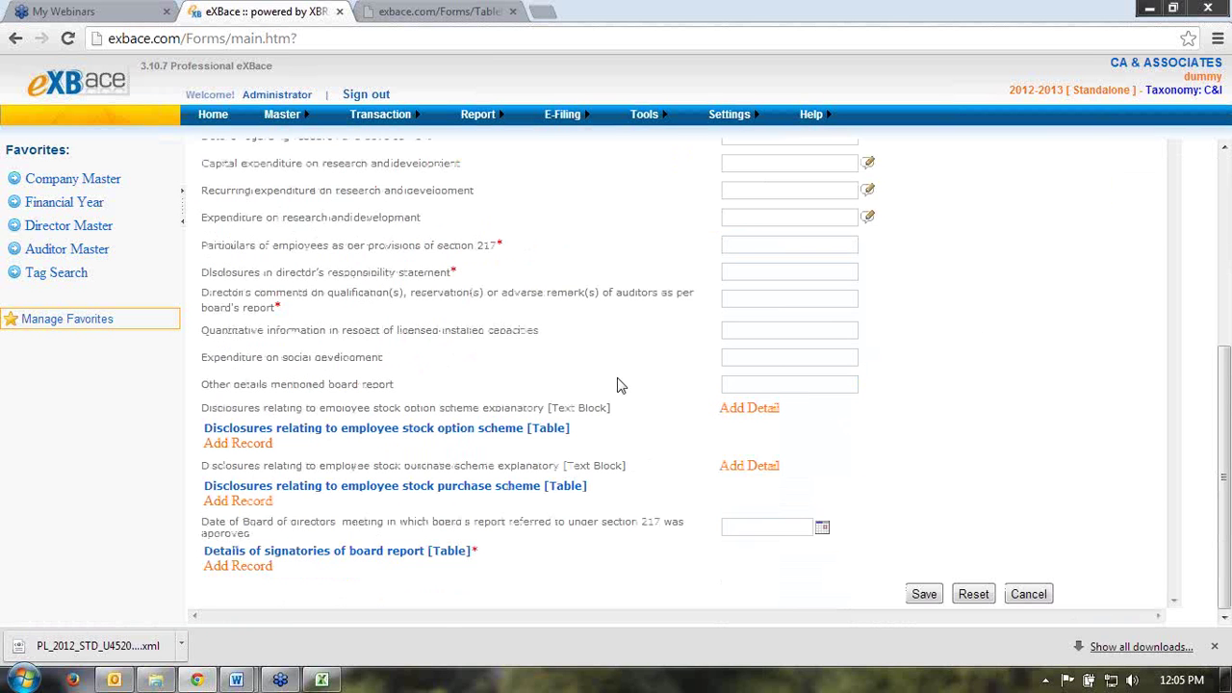
pyautogui.scroll(10, 619, 381)
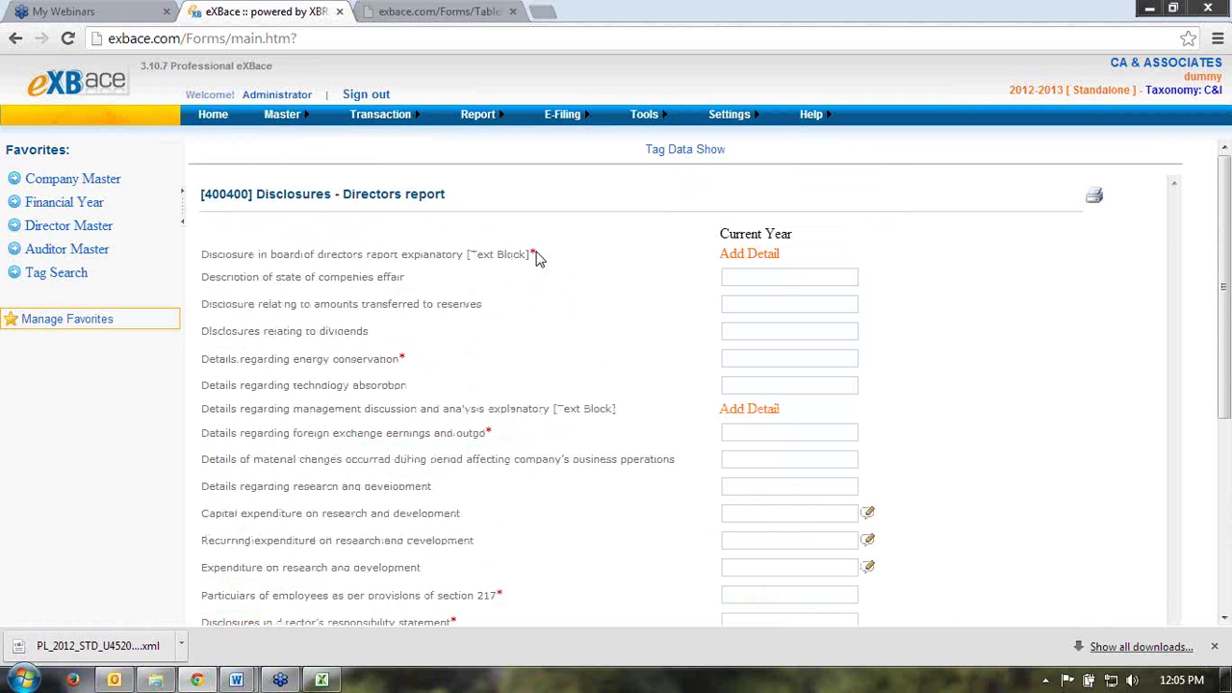
pyautogui.click(389, 121)
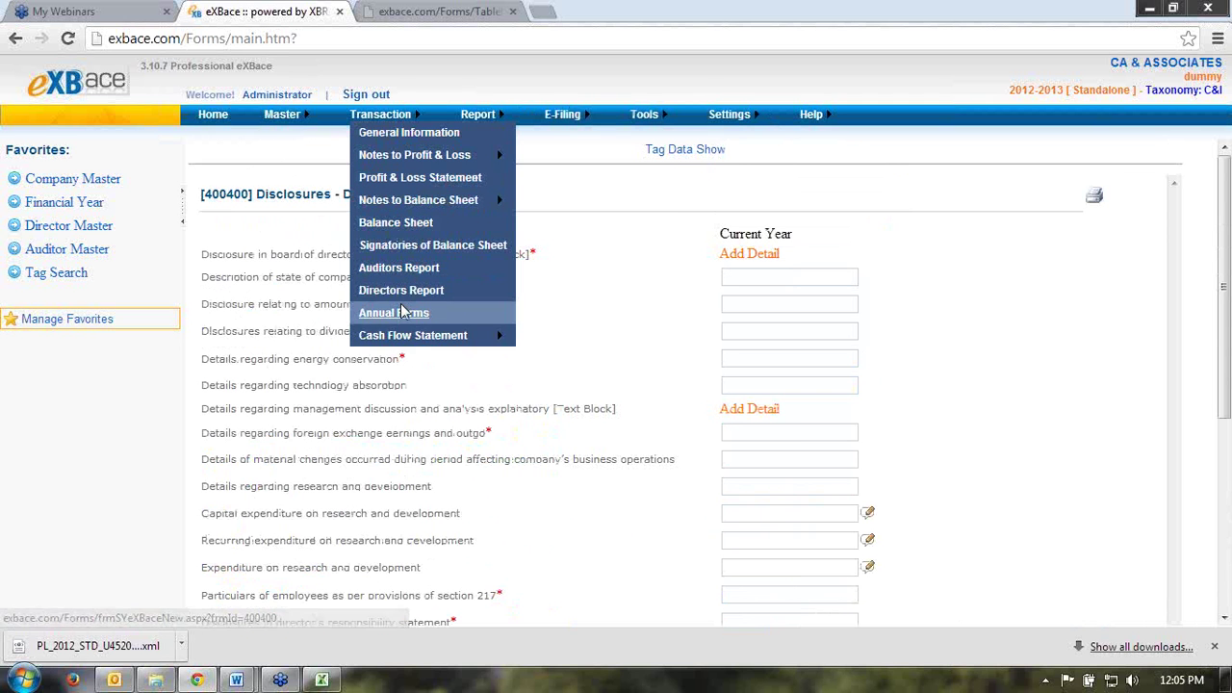
pyautogui.moveTo(414, 342)
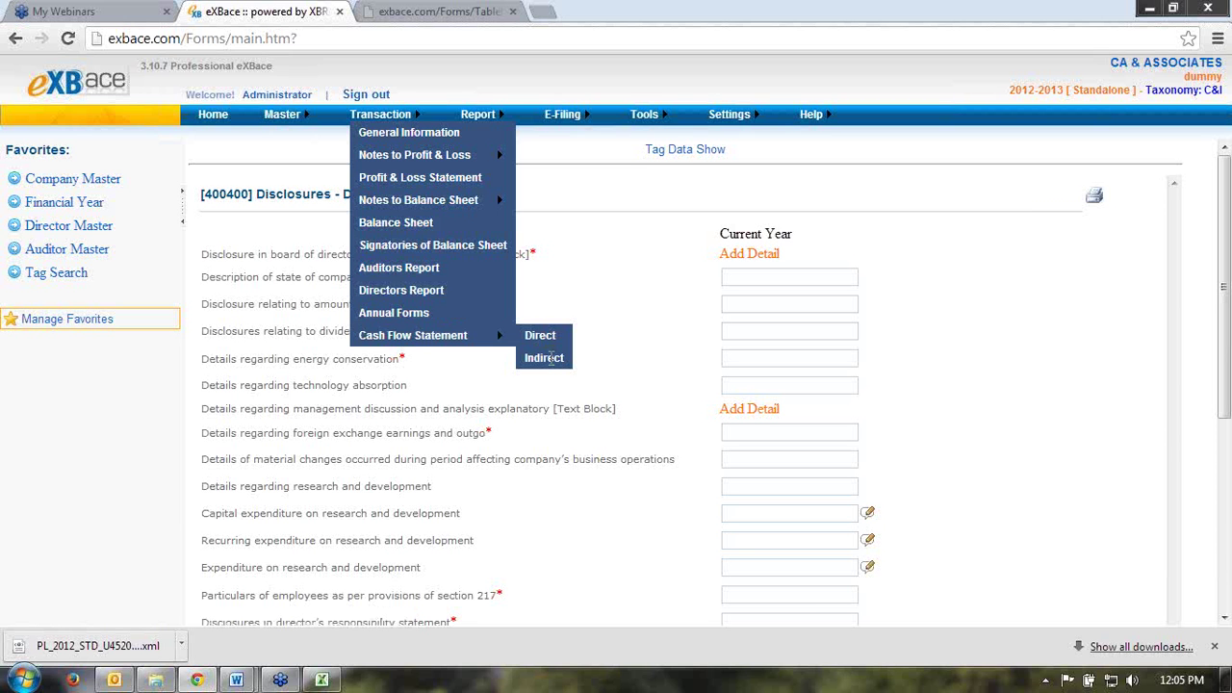
pyautogui.moveTo(386, 113)
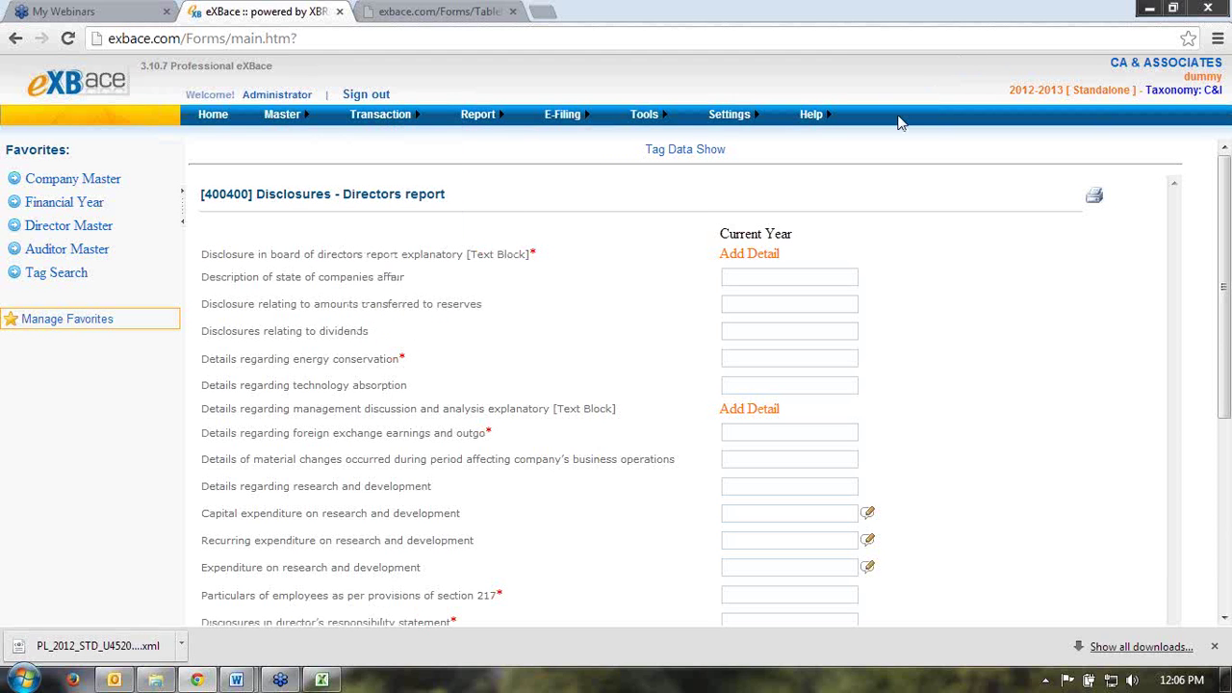
# Step: Examine the mandatory entries in the Balance Sheet Report and open the 2012-2013 disclosure of shareholding over five per cent
pyautogui.moveTo(478, 114)
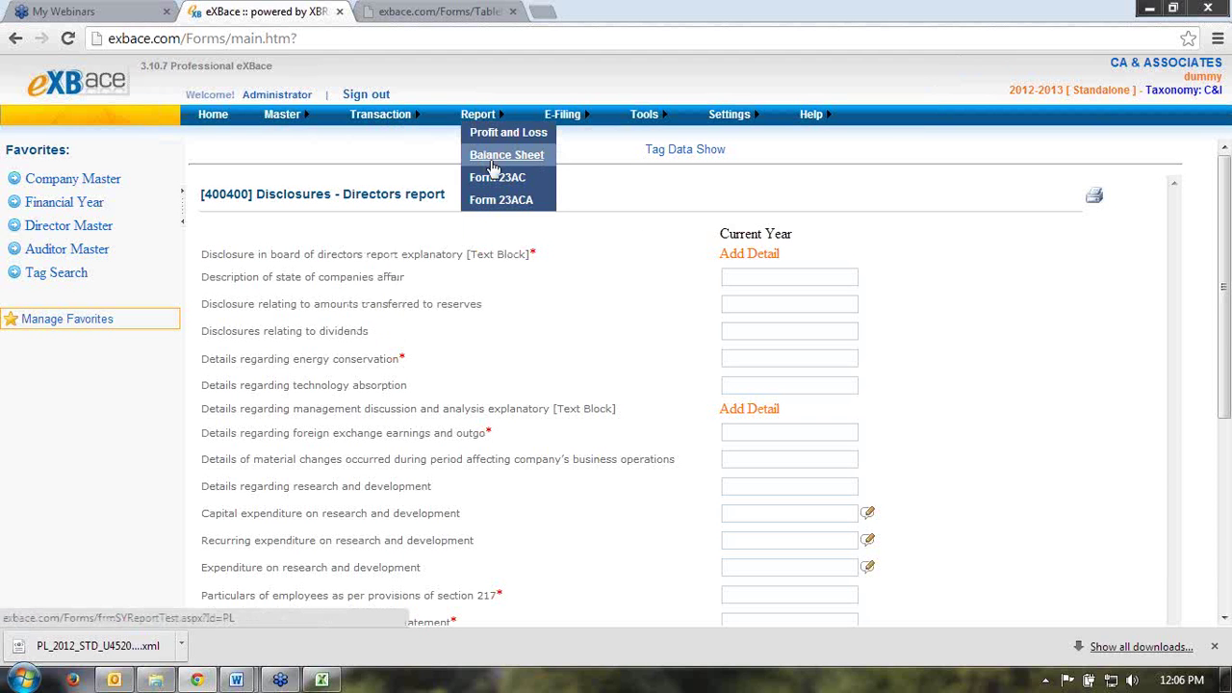
pyautogui.click(488, 159)
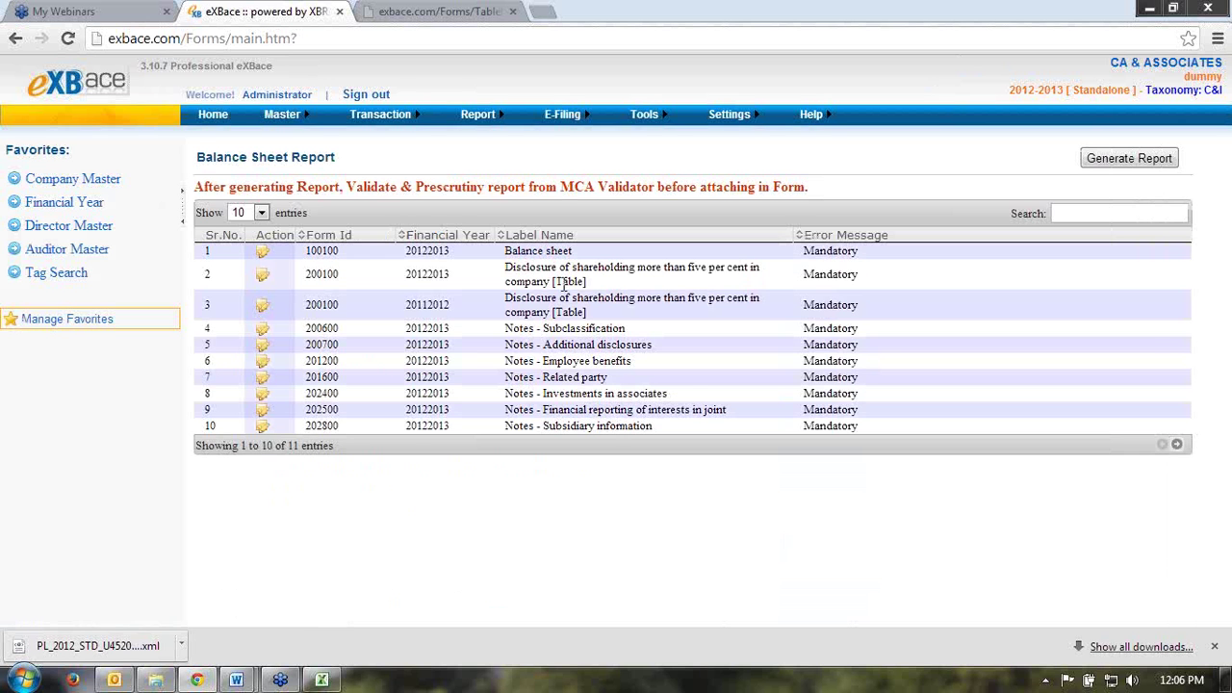
pyautogui.moveTo(506, 250); pyautogui.dragTo(674, 426)
pyautogui.click(489, 545)
pyautogui.moveTo(504, 269); pyautogui.dragTo(593, 288)
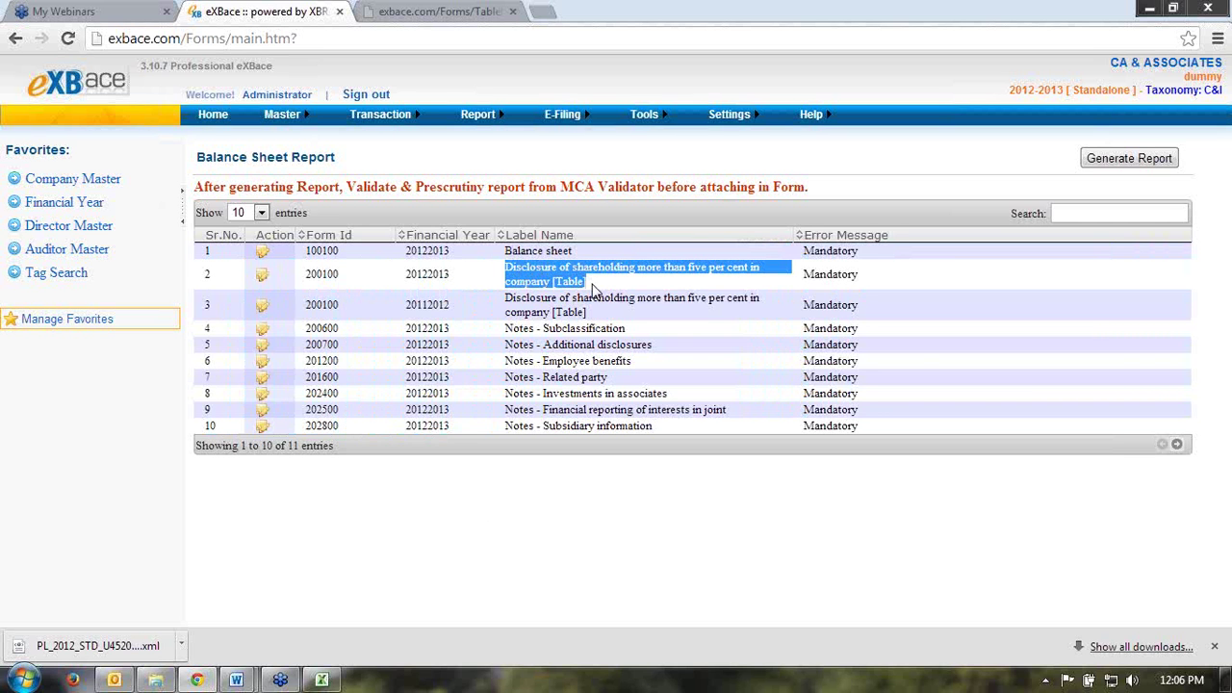
pyautogui.click(261, 280)
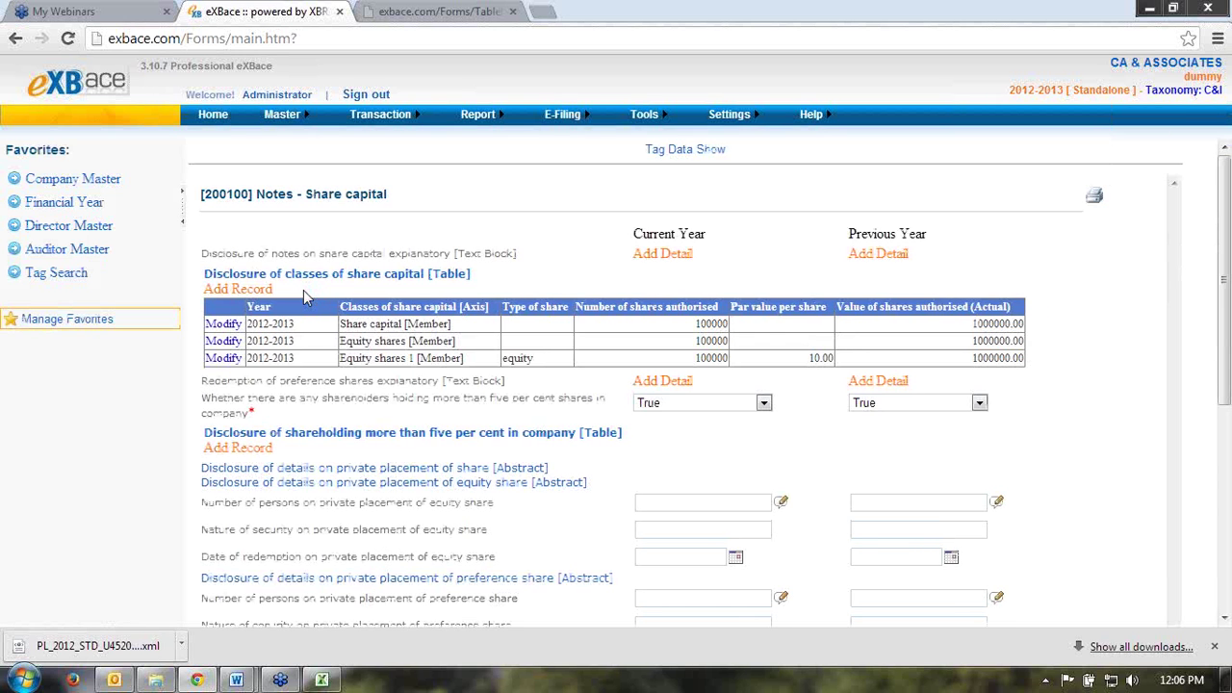
# Step: Generate the Balance Sheet Report and save it as an XML document on the Desktop under the suggested file name
pyautogui.moveTo(486, 120)
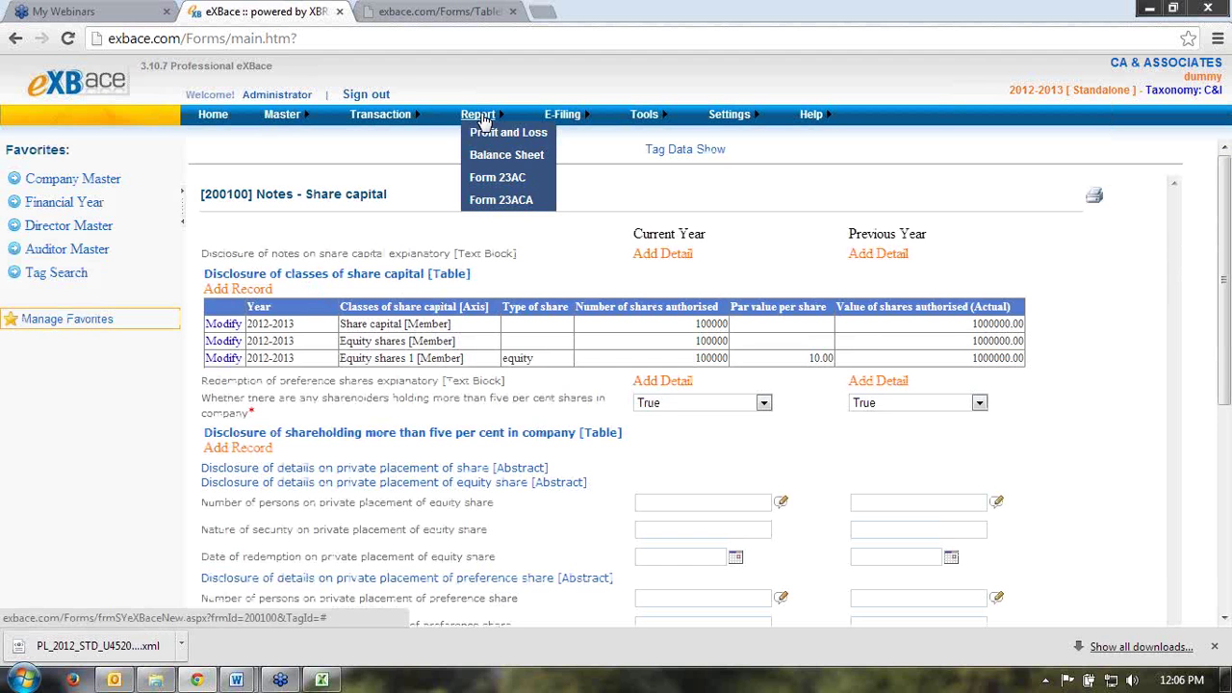
pyautogui.click(495, 159)
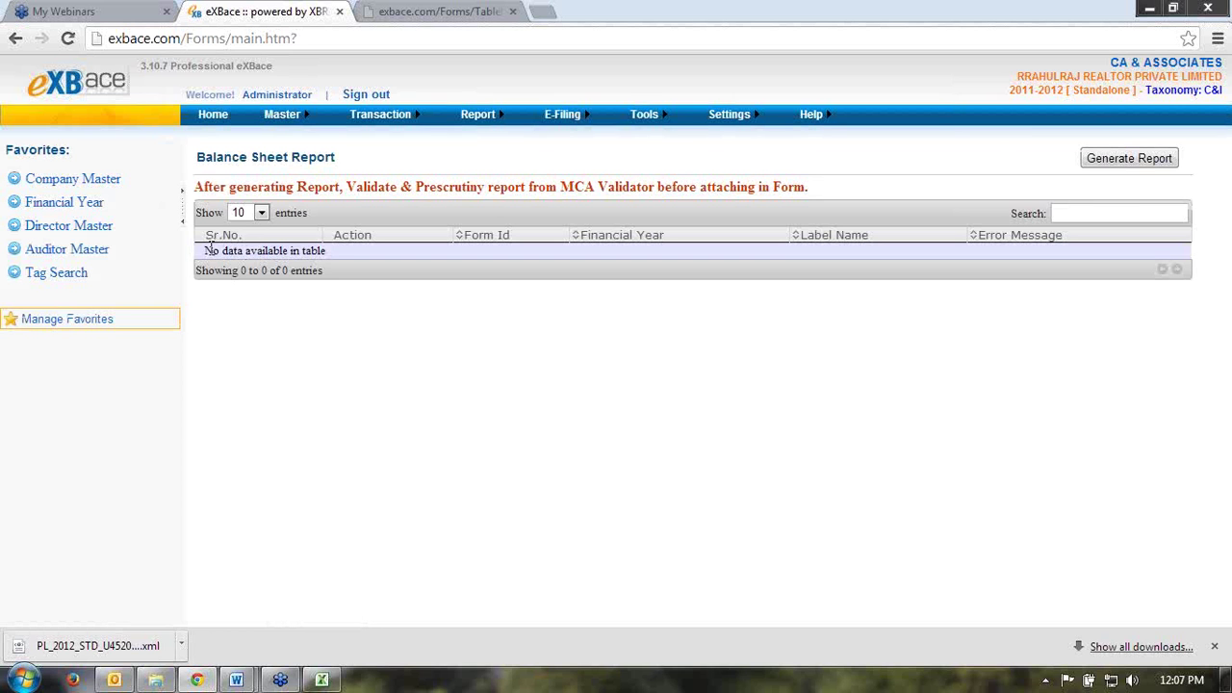
pyautogui.moveTo(210, 248); pyautogui.dragTo(379, 360)
pyautogui.click(380, 360)
pyautogui.click(1130, 160)
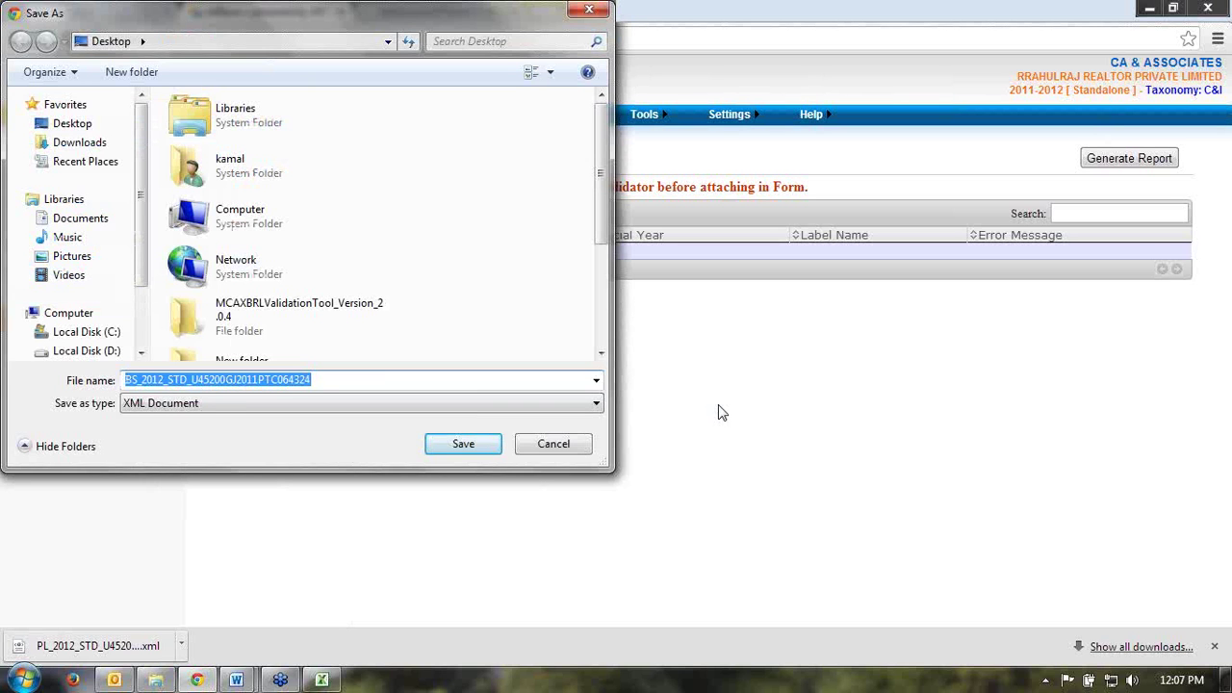
pyautogui.click(468, 447)
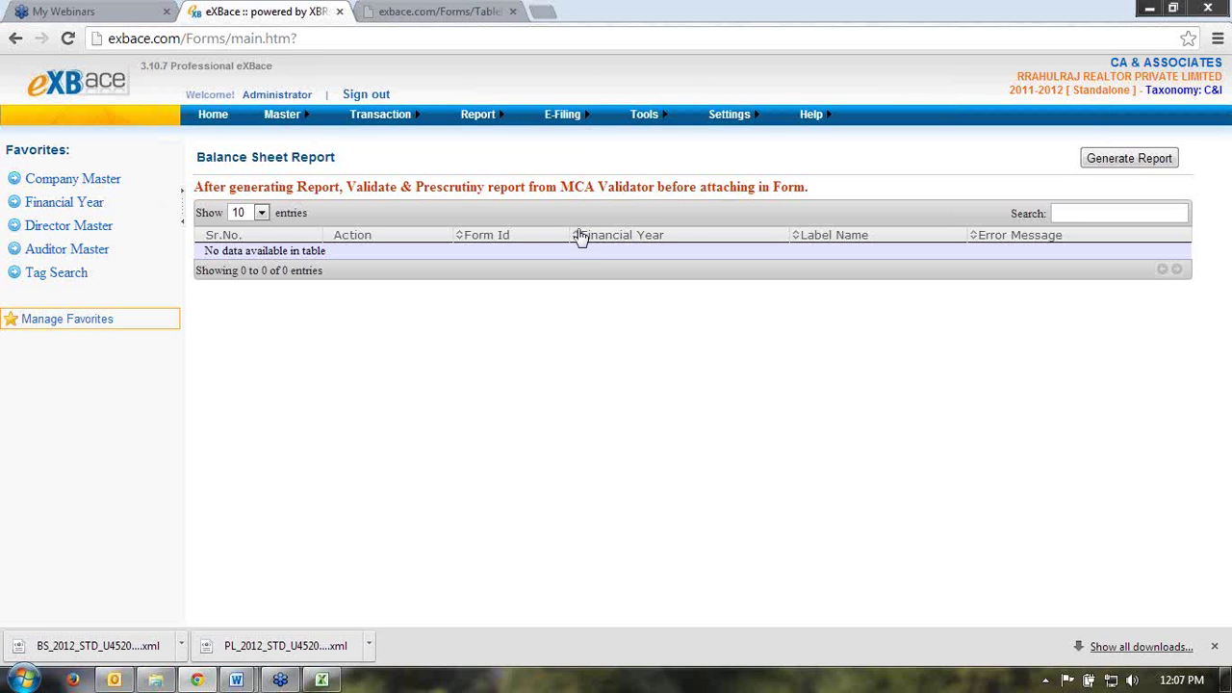
pyautogui.click(561, 119)
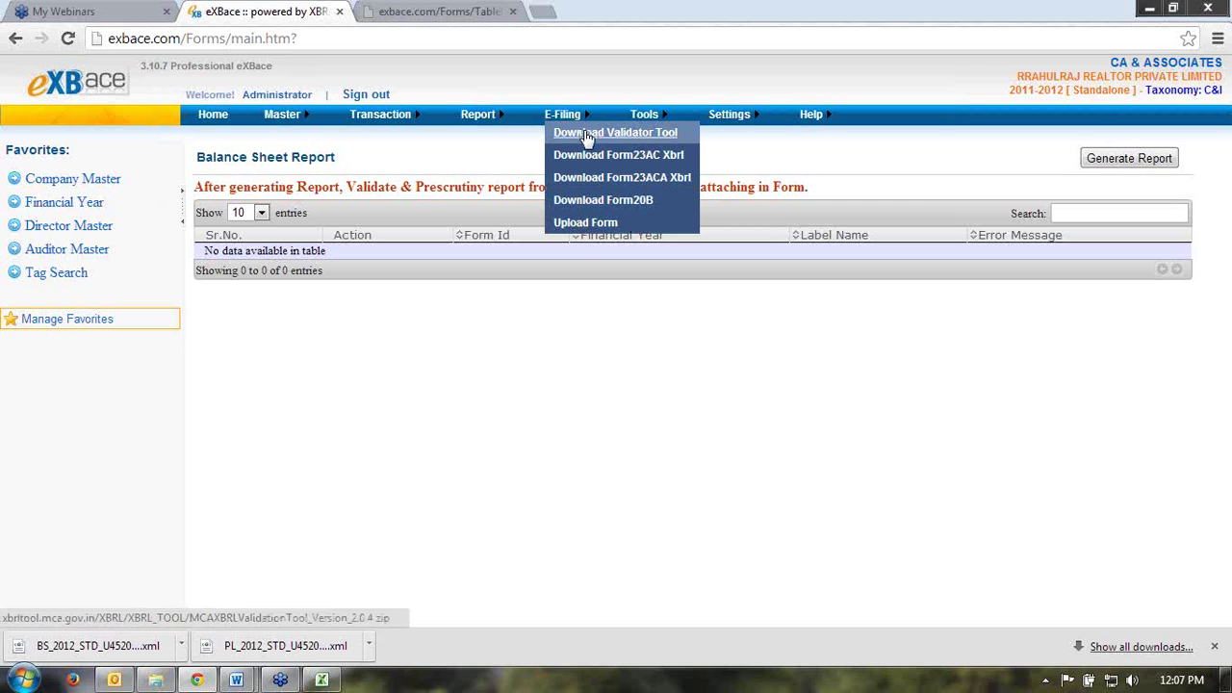
pyautogui.click(586, 140)
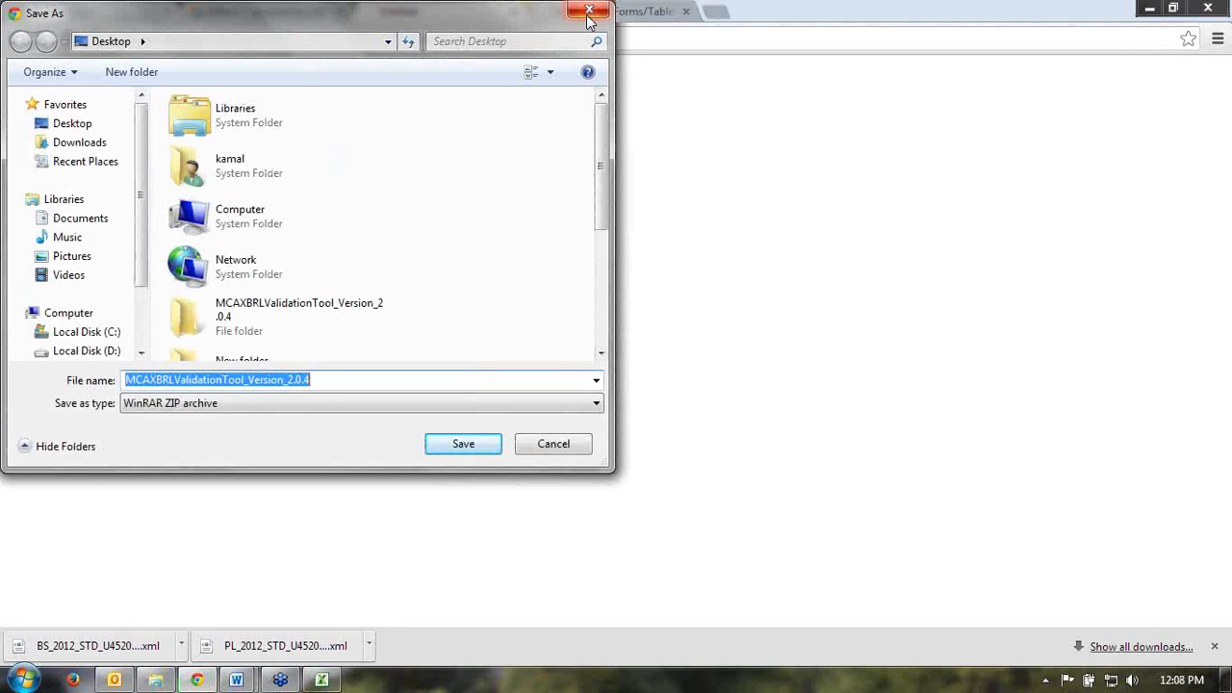
pyautogui.click(578, 443)
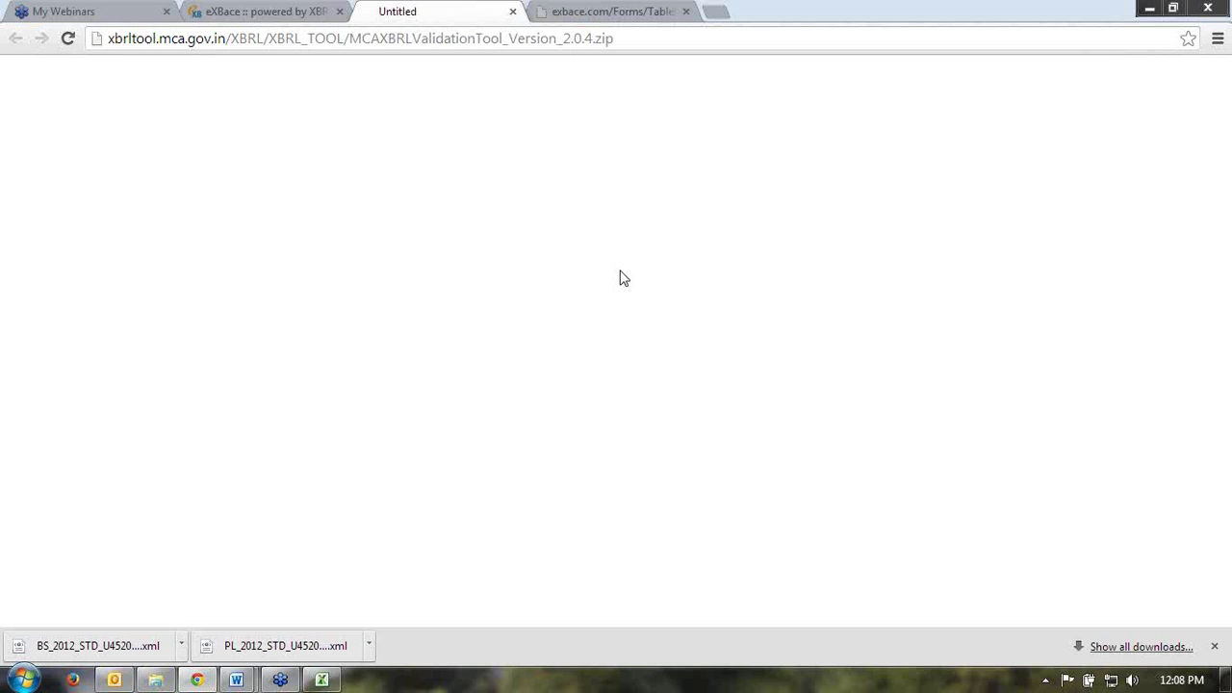
pyautogui.click(256, 18)
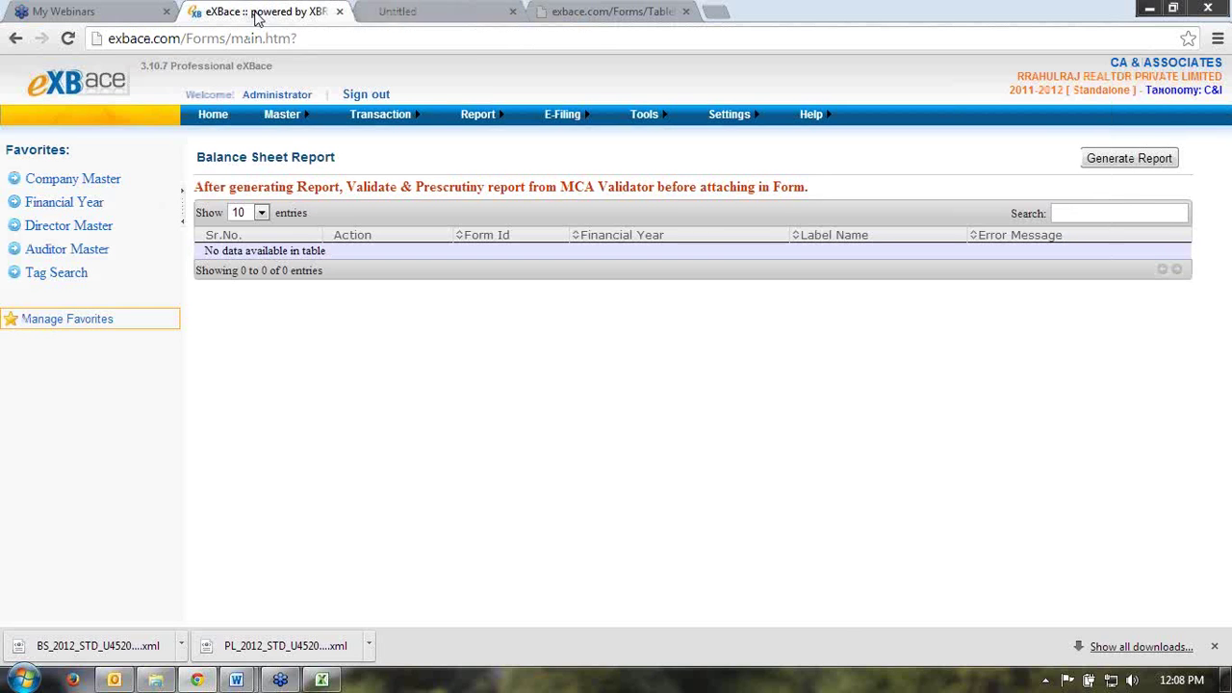
# Step: Refresh the desktop, open the MCAXBRLValidationTool_Version_2.0.4 folder from it in a maximized window, and launch XBRLTool
pyautogui.click(1228, 682)
pyautogui.rightClick(401, 258)
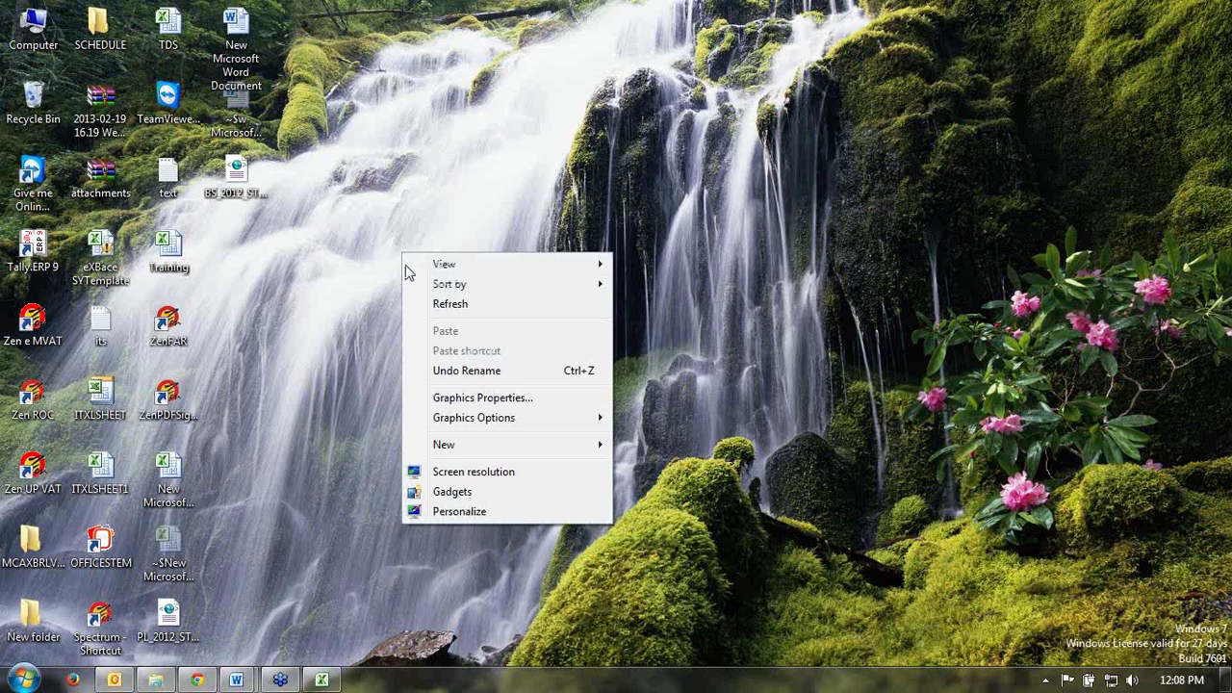
pyautogui.click(448, 305)
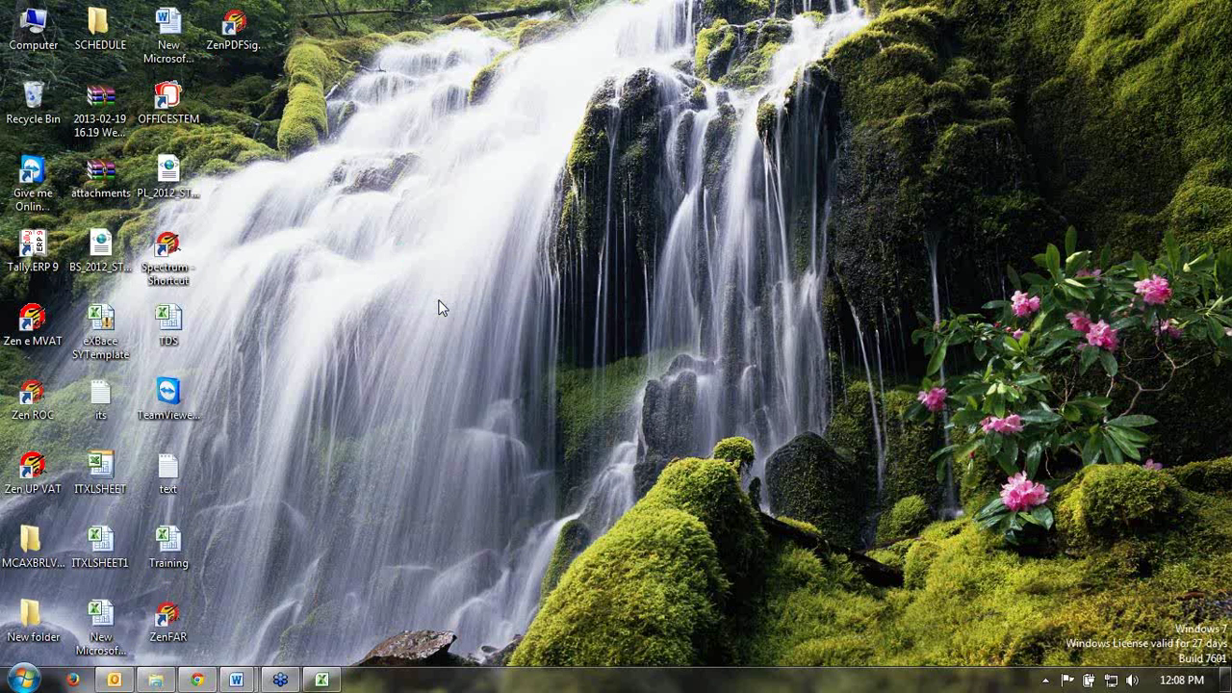
pyautogui.click(31, 547)
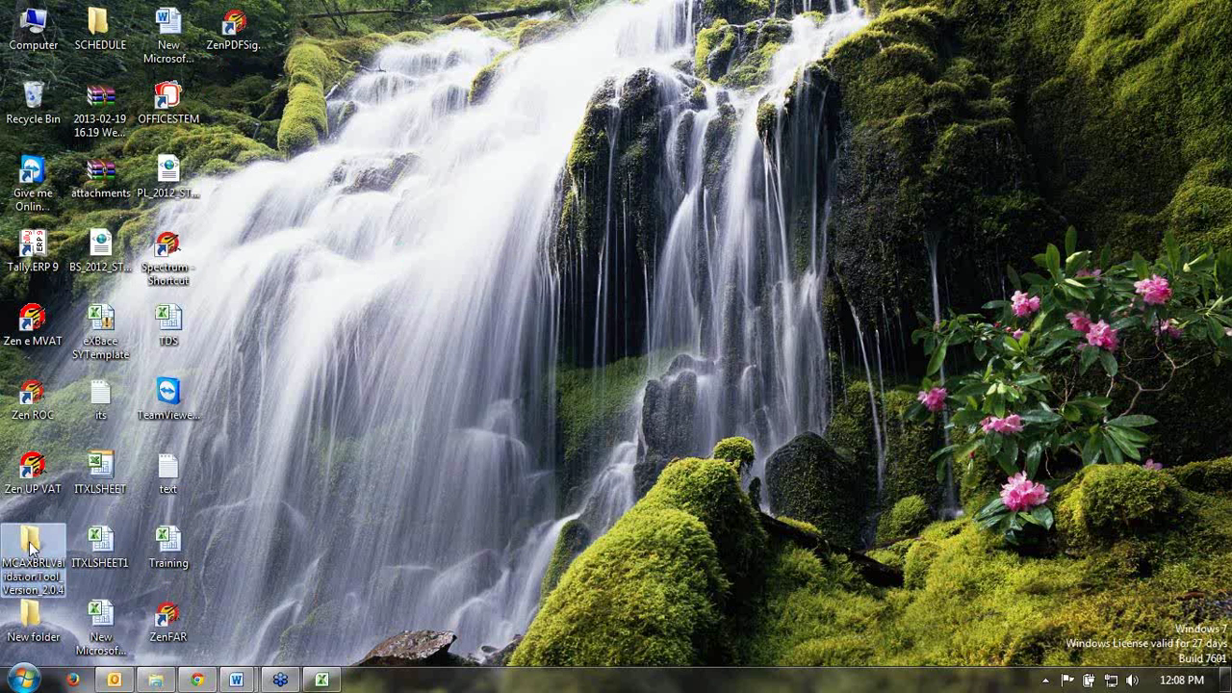
pyautogui.doubleClick(31, 547)
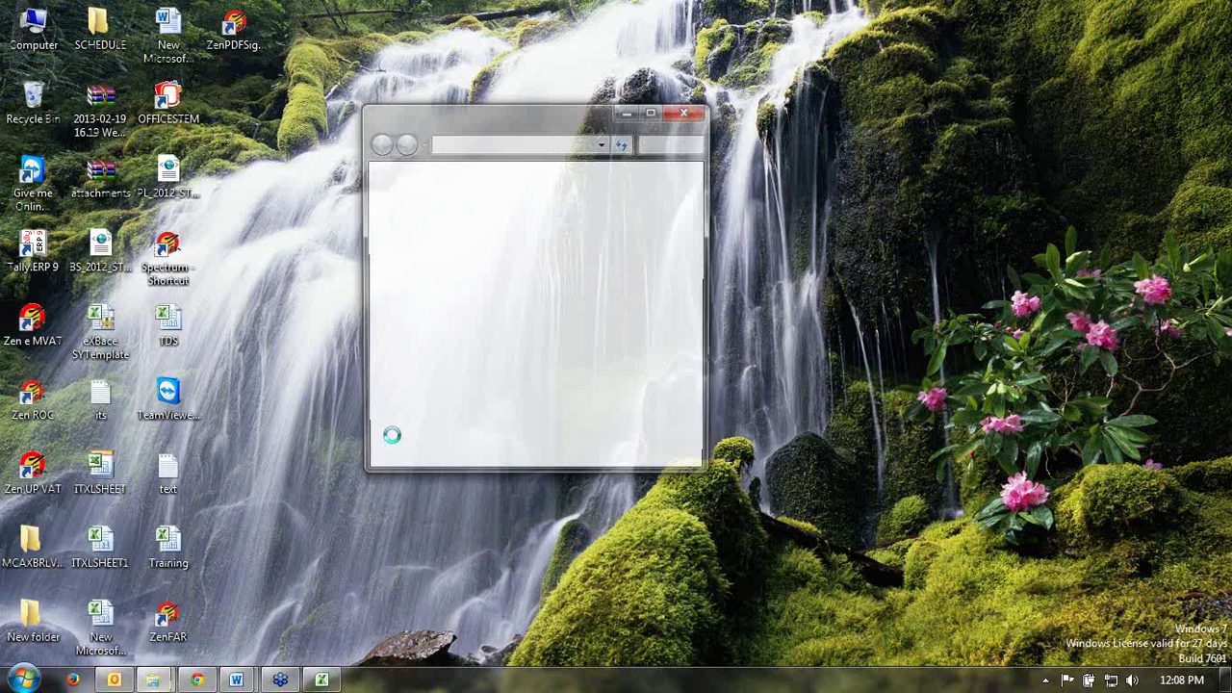
pyautogui.click(655, 111)
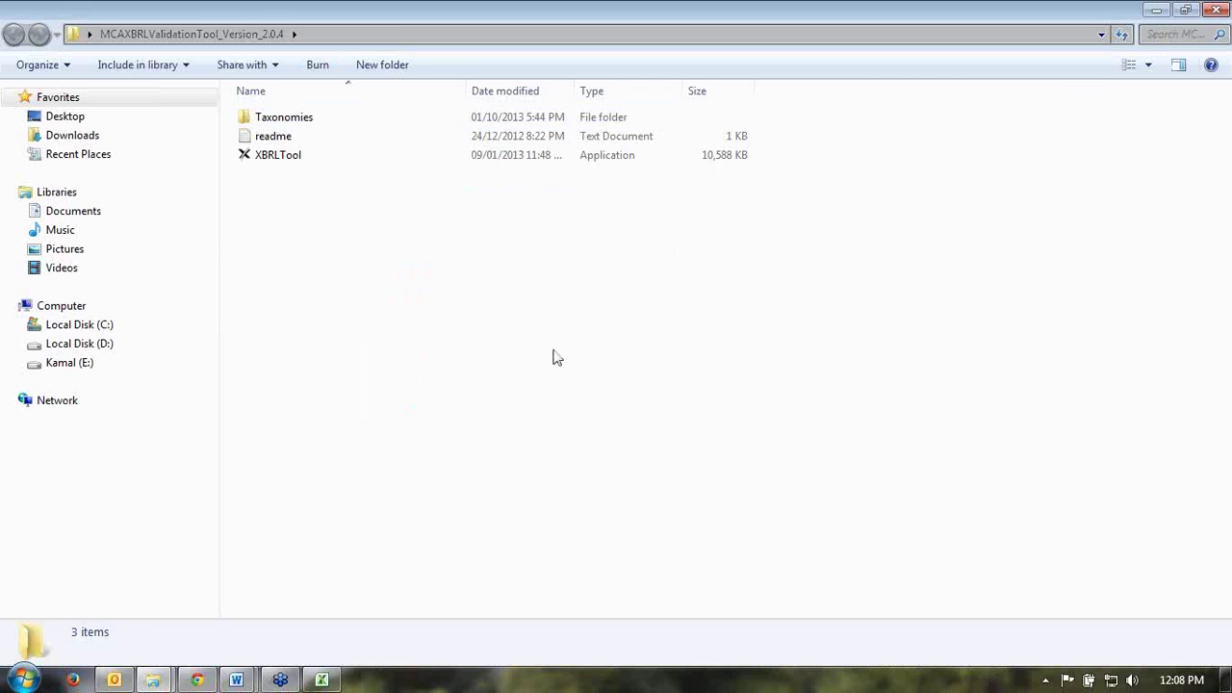
pyautogui.doubleClick(302, 157)
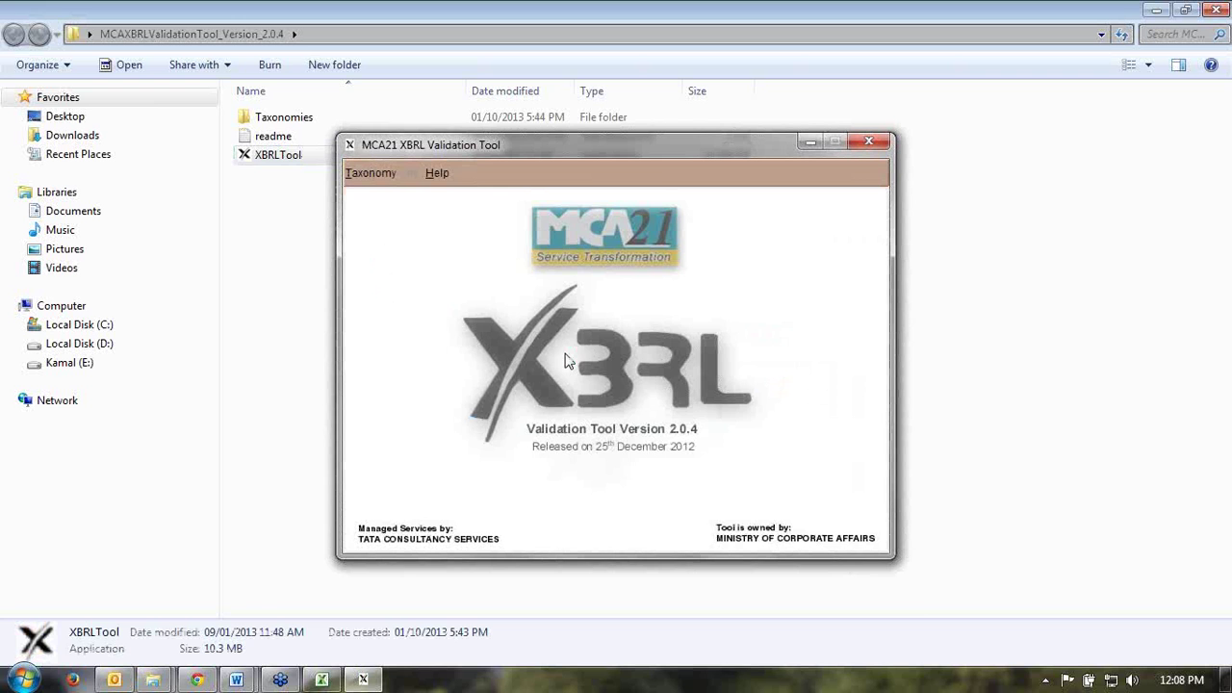
# Step: Load the C&I 2012 taxonomy in the MCA21 XBRL Validation Tool
pyautogui.click(370, 175)
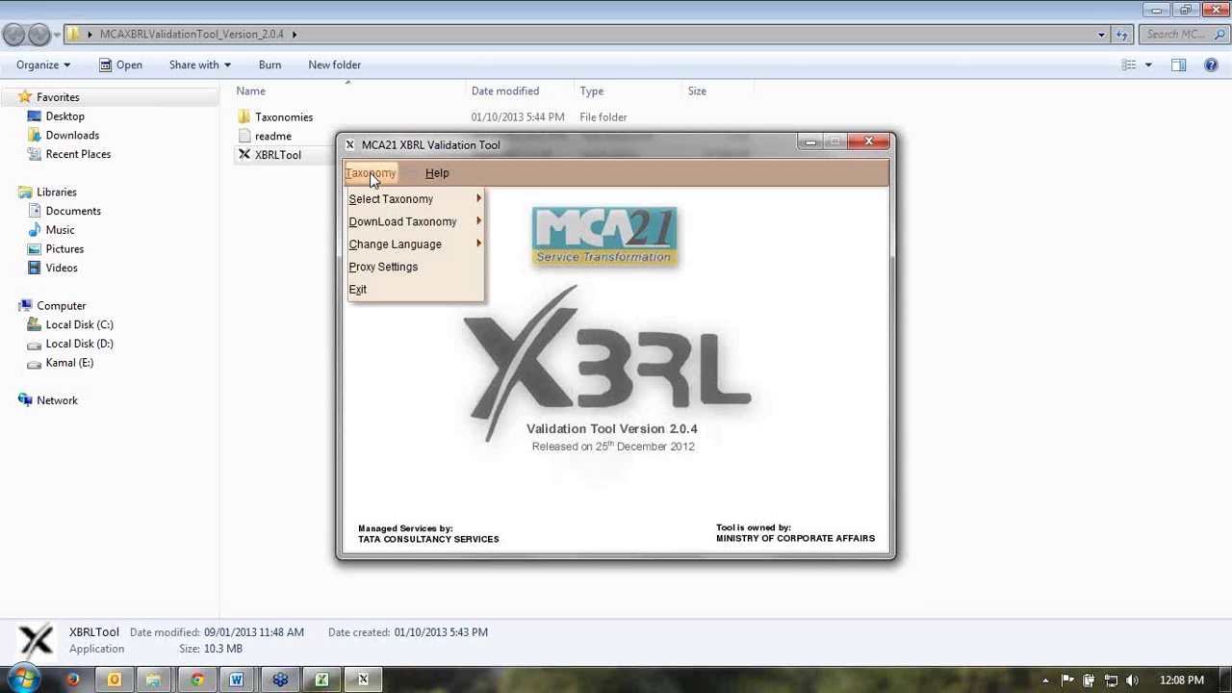
pyautogui.moveTo(375, 225)
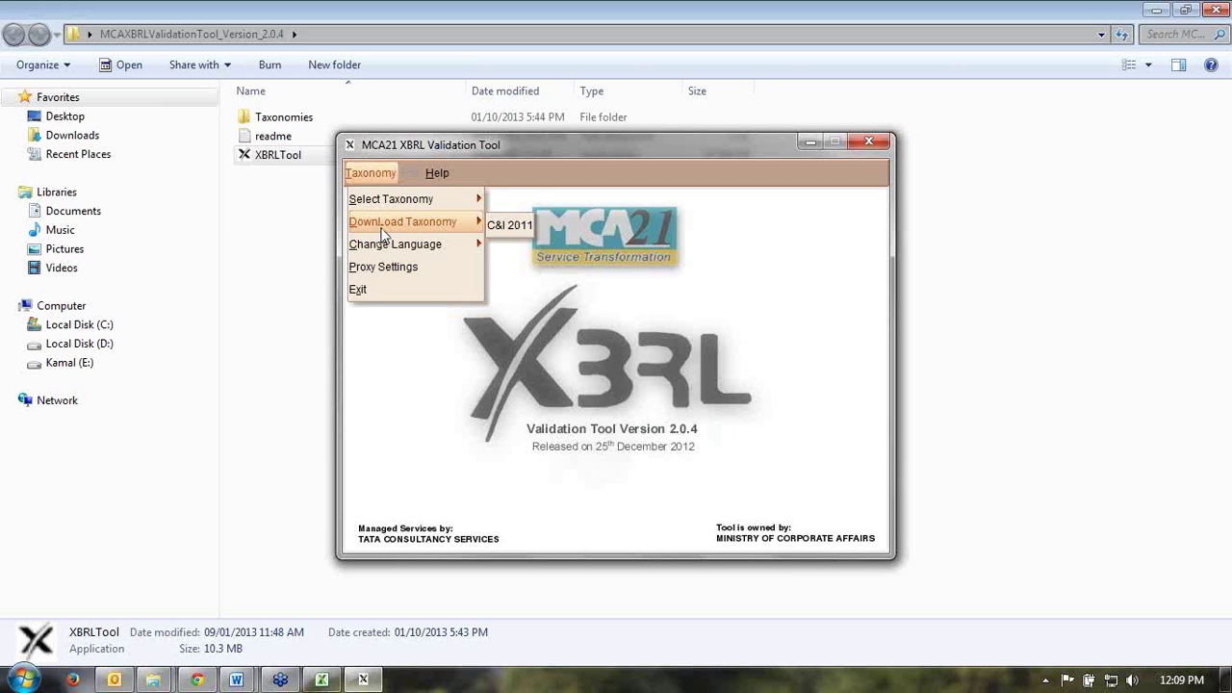
pyautogui.moveTo(412, 206)
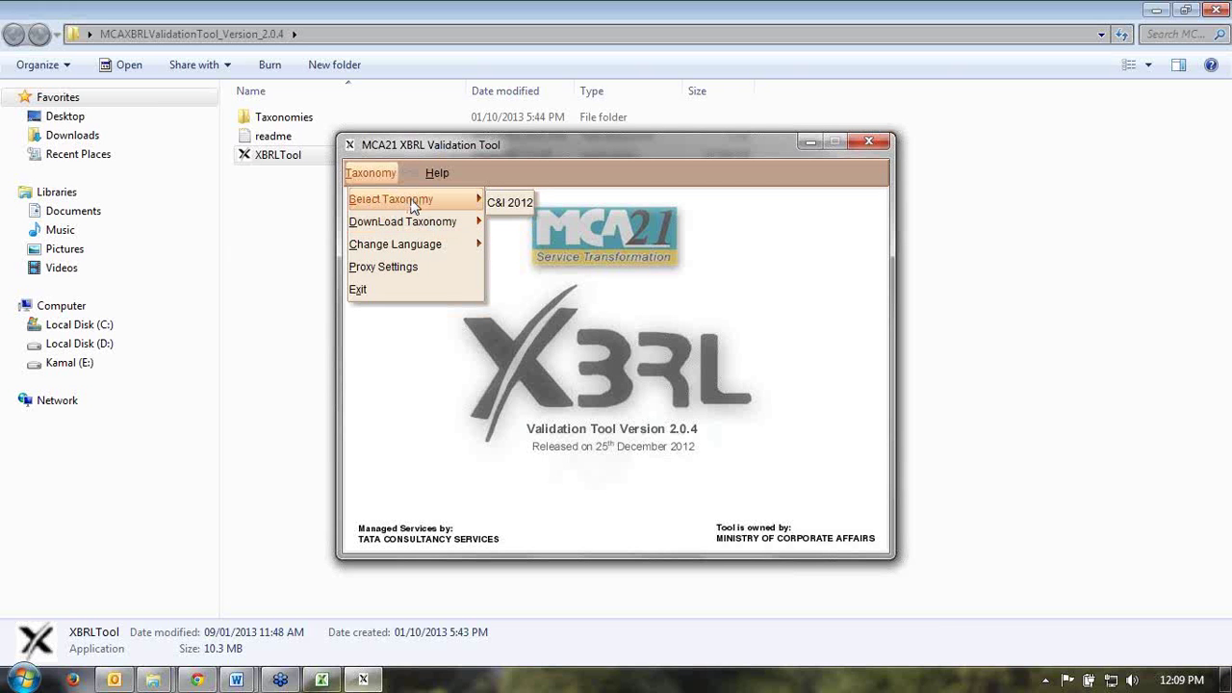
pyautogui.click(510, 203)
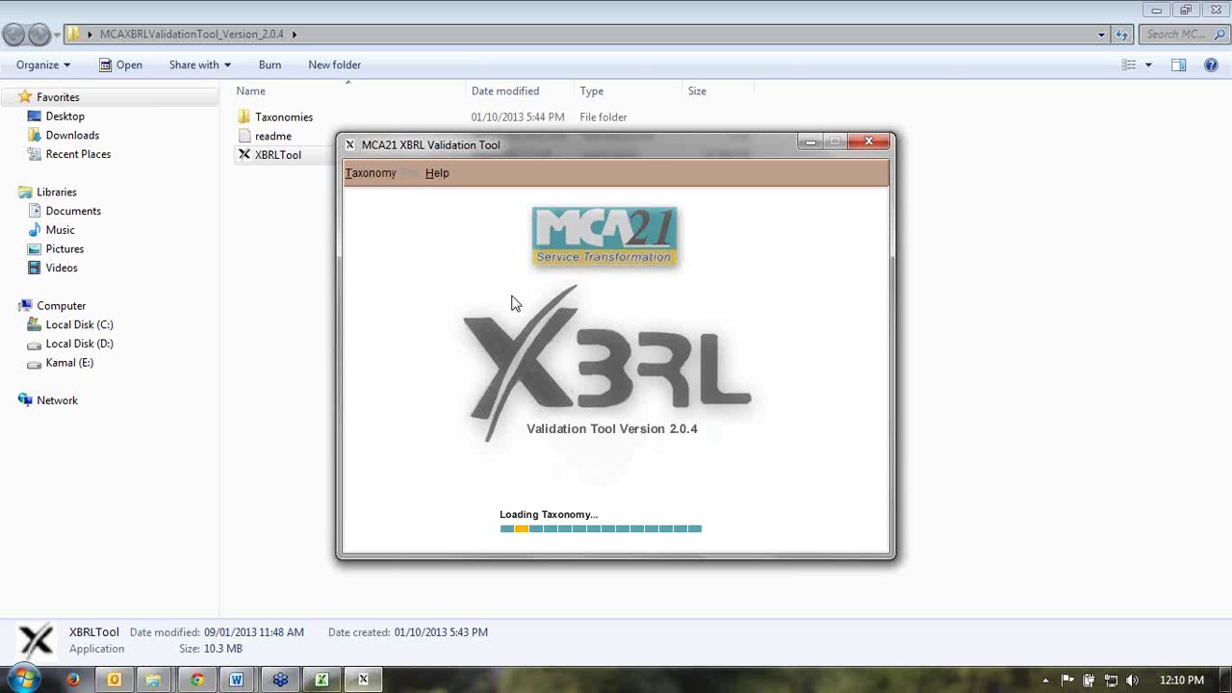
# Step: Mute the computer's sound while the taxonomy loads, return to the validation tool, and acknowledge the finished loading
pyautogui.click(1132, 680)
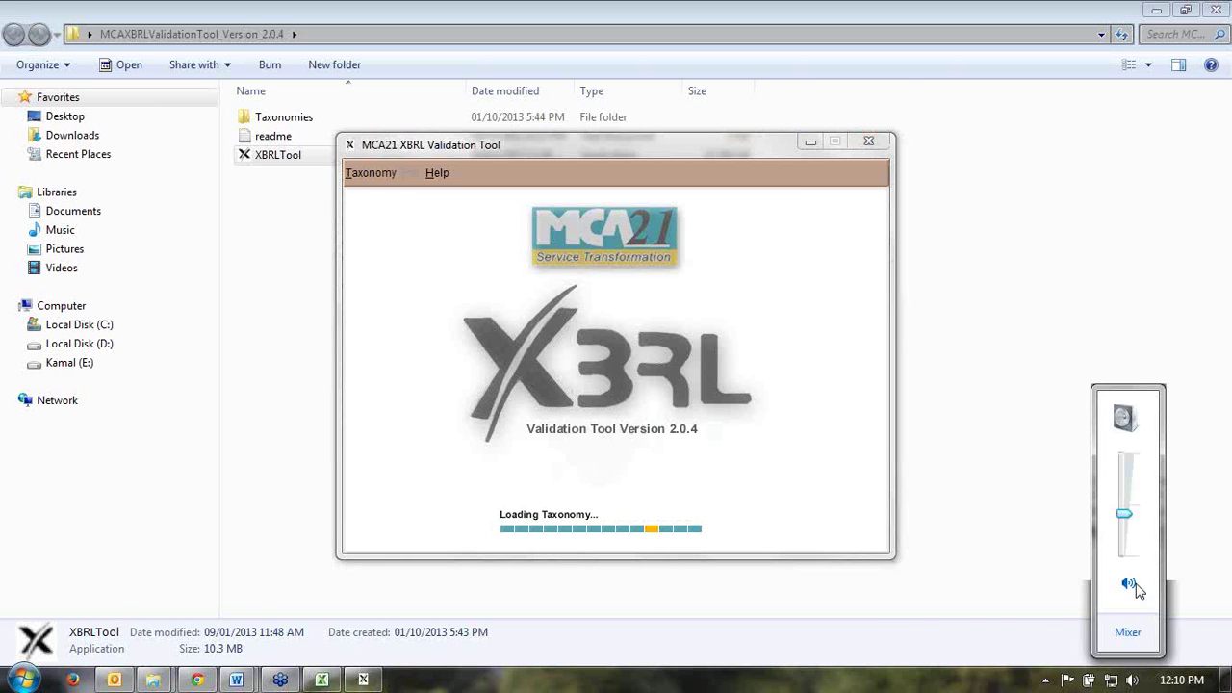
pyautogui.click(1117, 597)
pyautogui.click(1011, 604)
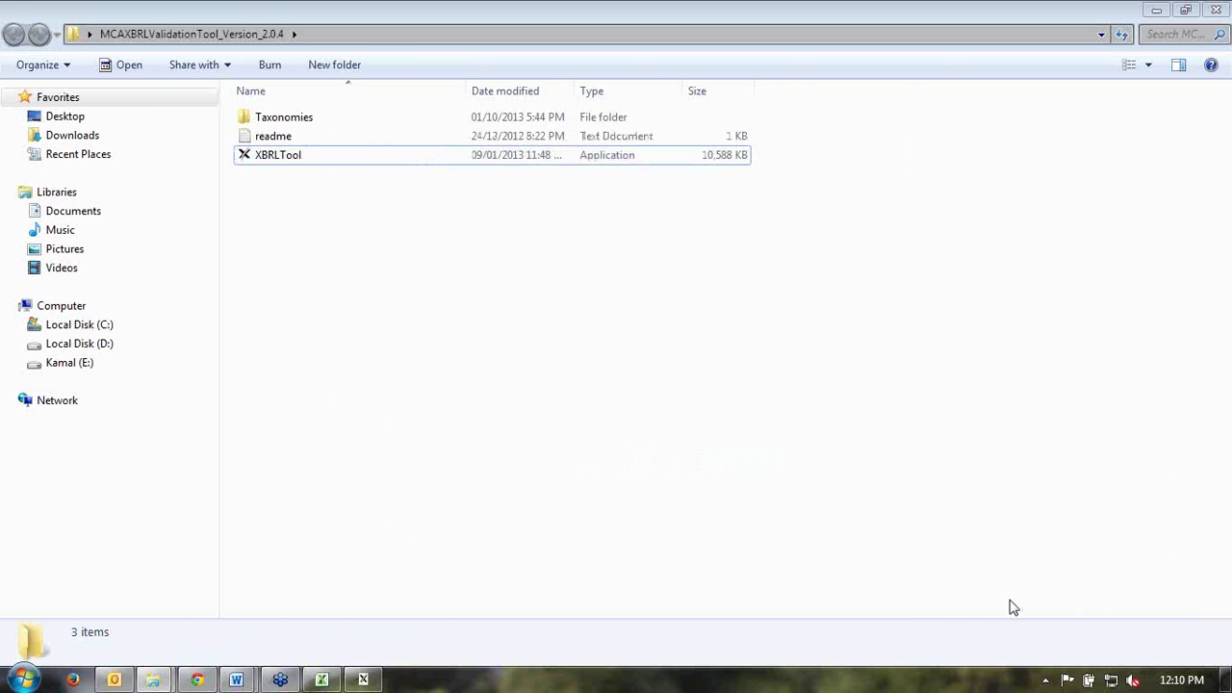
pyautogui.click(366, 681)
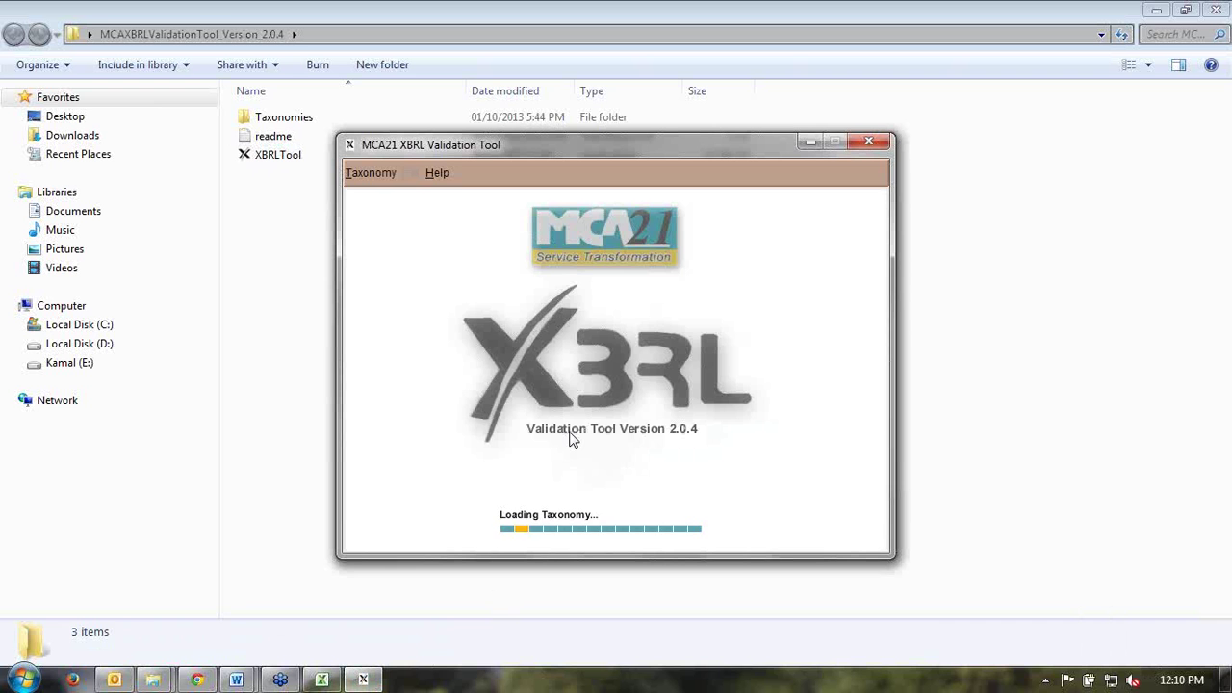
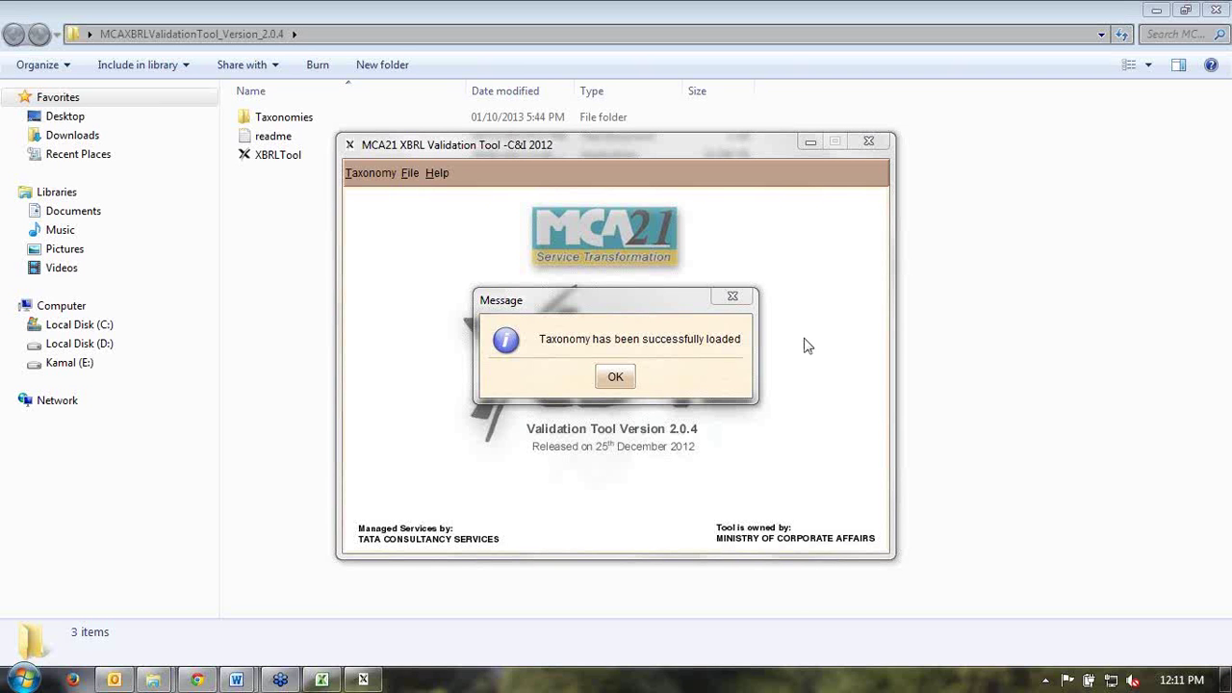
pyautogui.click(615, 376)
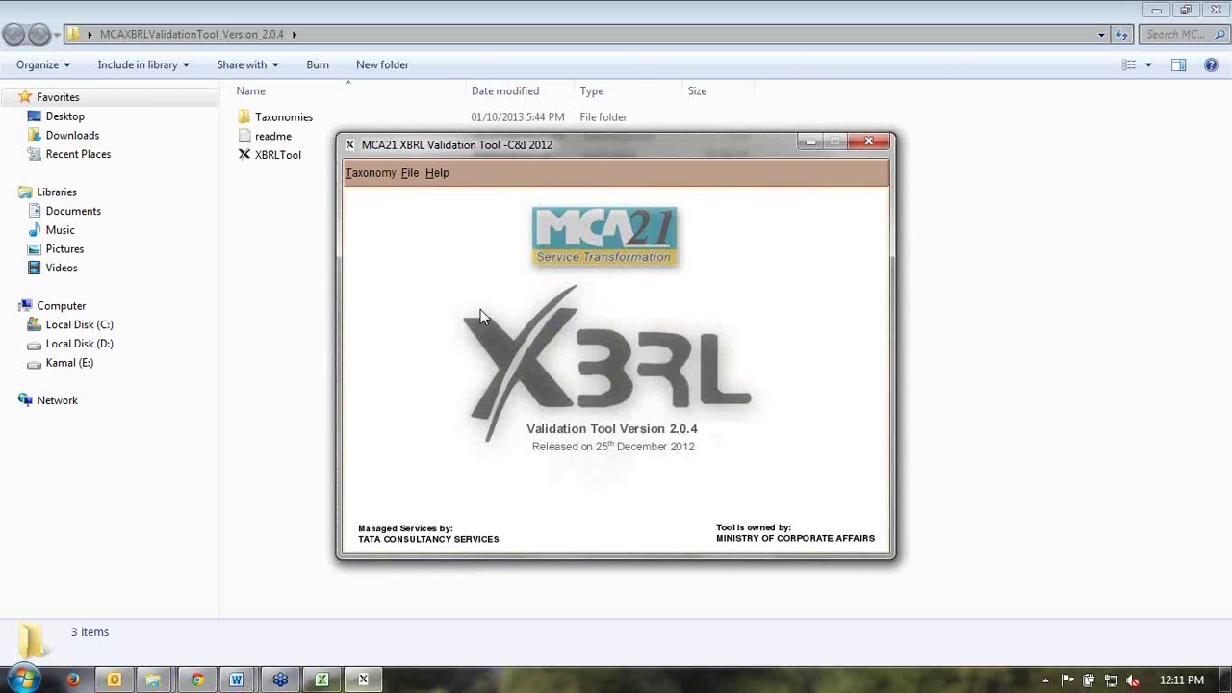
pyautogui.click(410, 177)
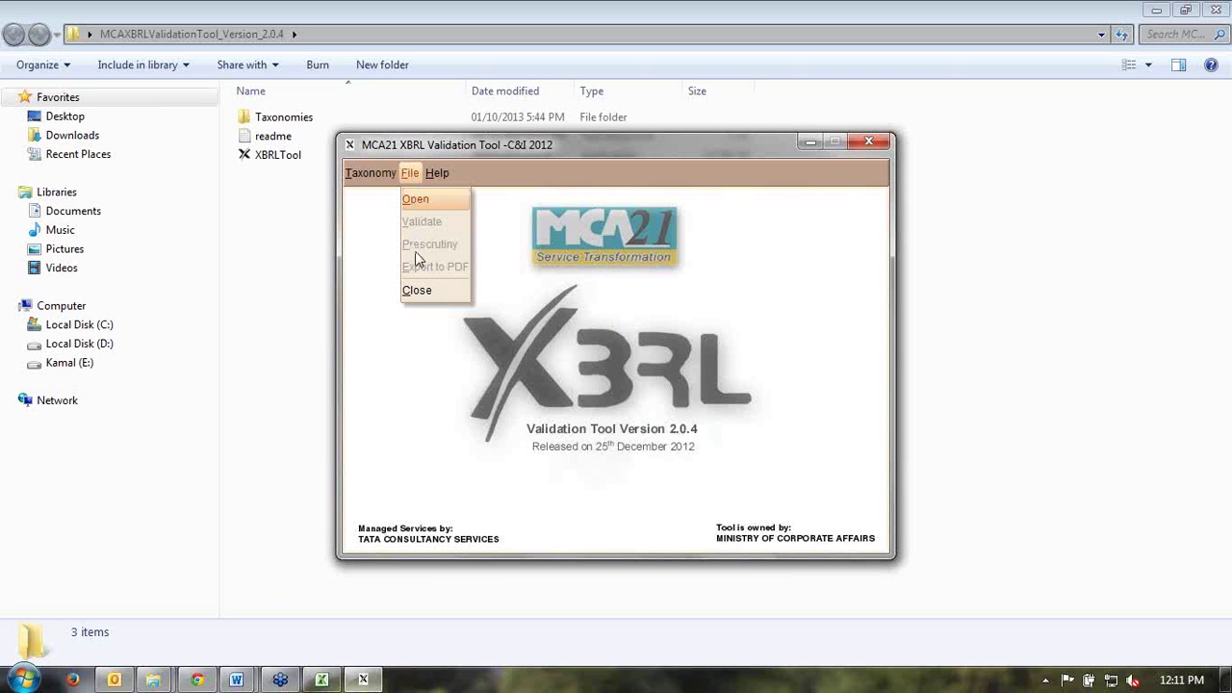
pyautogui.click(414, 200)
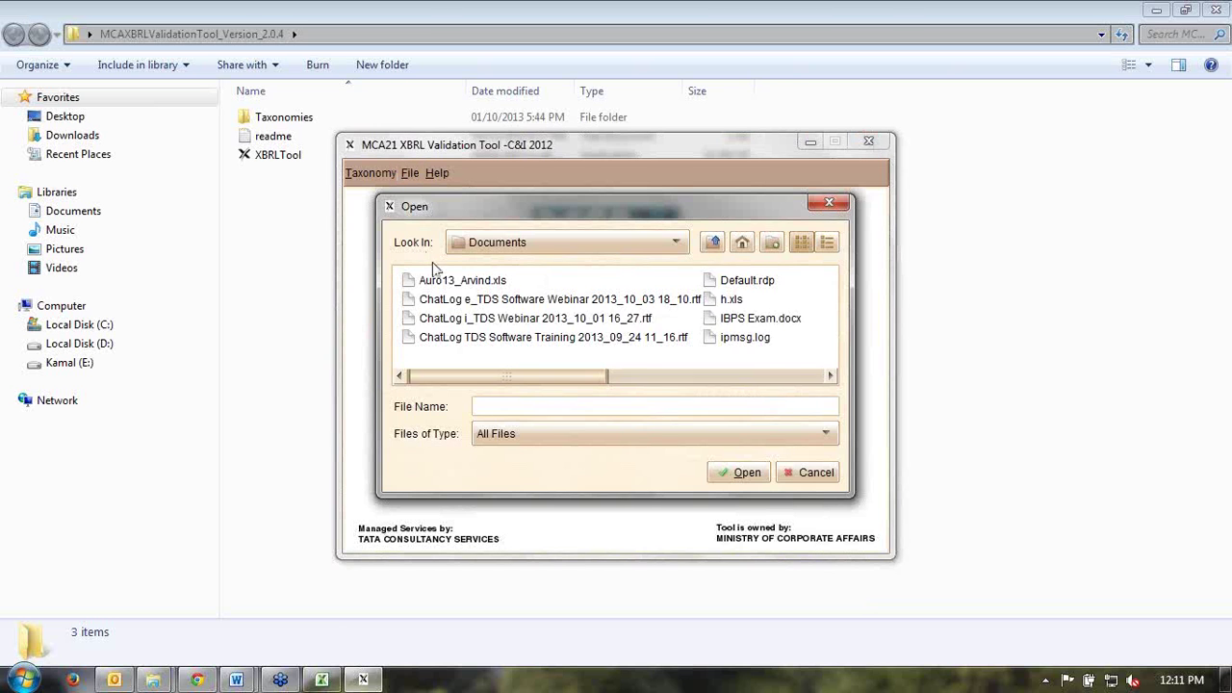
pyautogui.click(742, 244)
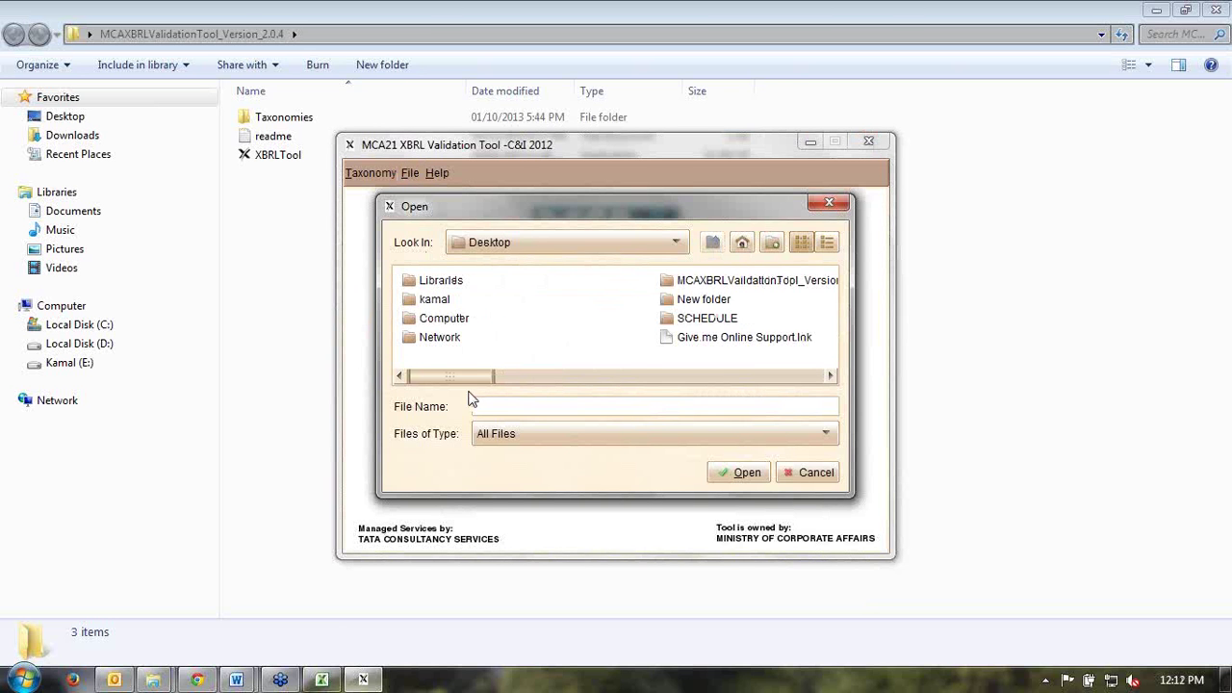
pyautogui.moveTo(461, 374); pyautogui.dragTo(592, 392)
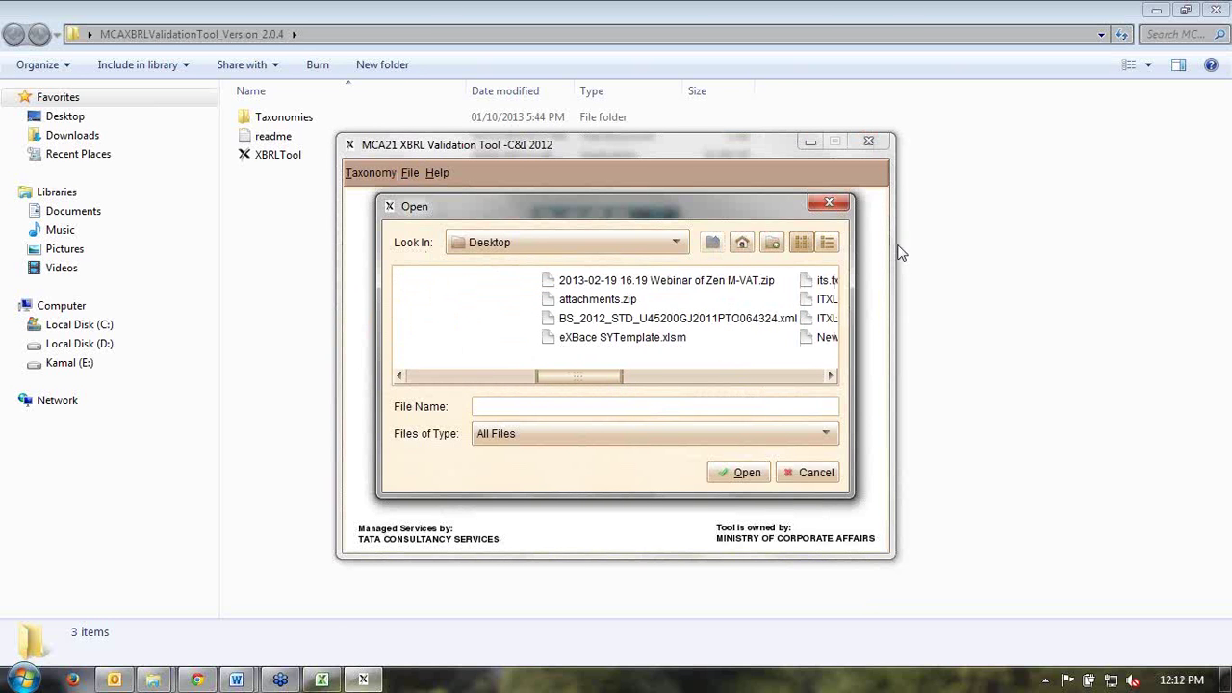
pyautogui.click(828, 202)
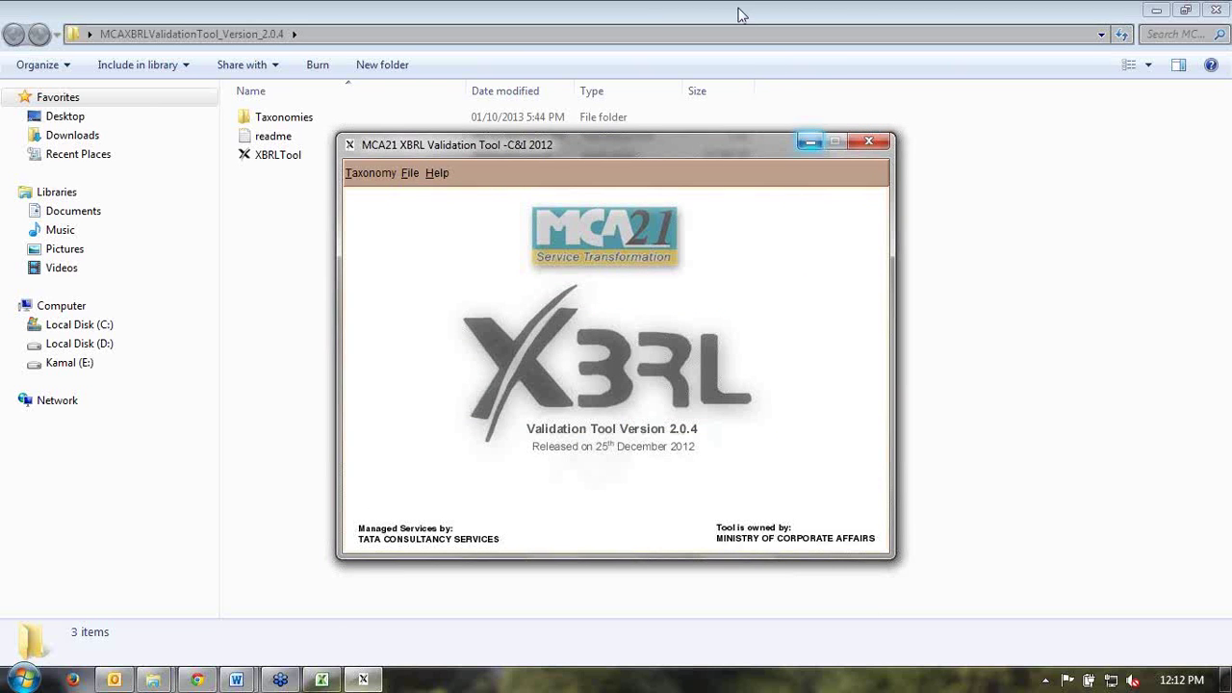
# Step: Load the desktop's PL_2012_STD XML file into the validation tool and acknowledge the loading message
pyautogui.click(1226, 681)
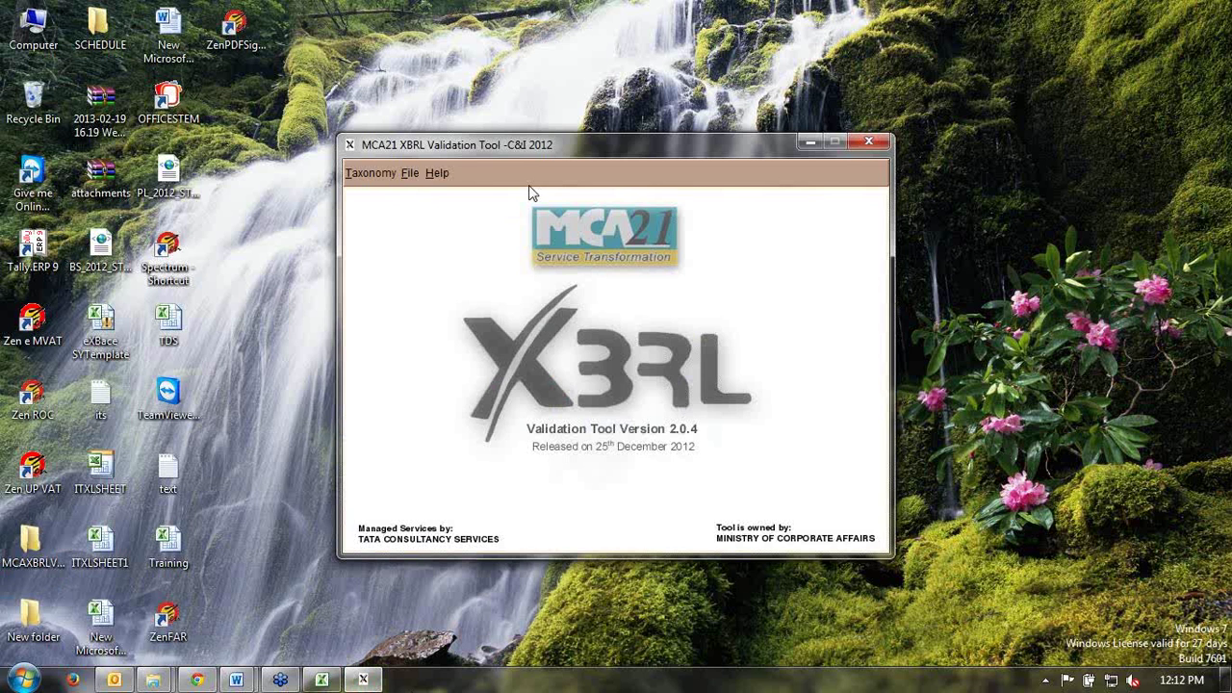
pyautogui.click(171, 168)
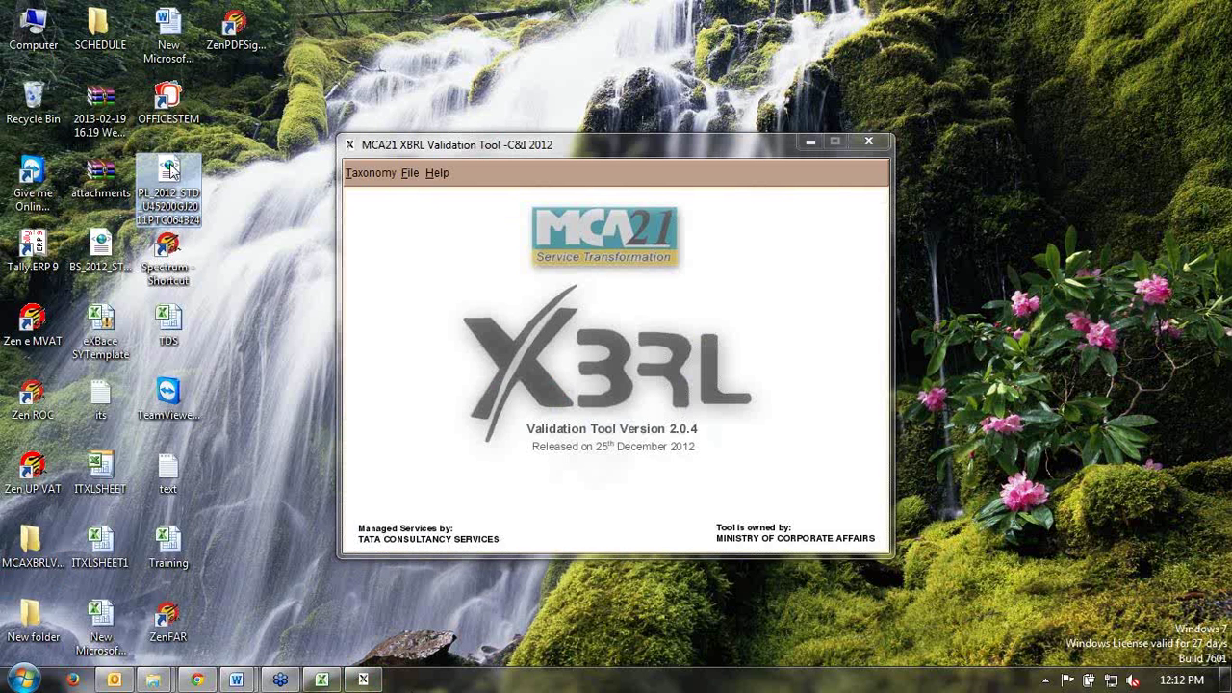
pyautogui.moveTo(170, 171); pyautogui.dragTo(458, 235)
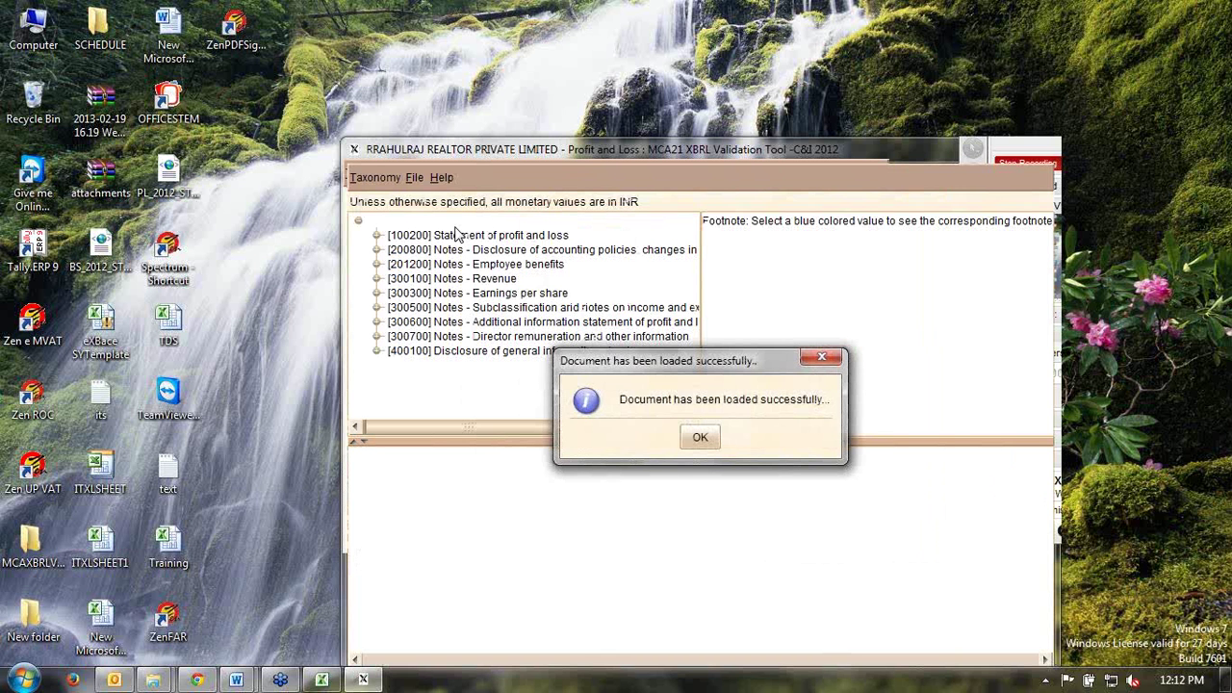
pyautogui.click(700, 437)
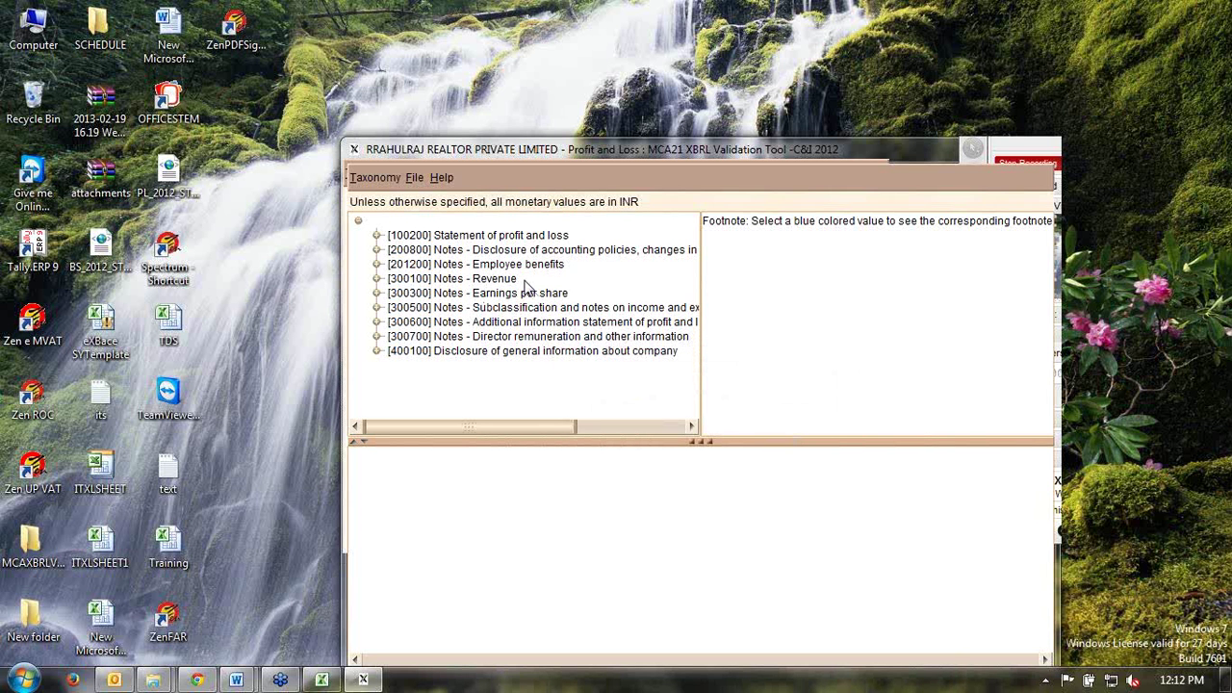
# Step: Examine the [100200] Statement of profit and loss in the loaded document, from revenue down to earnings per equity share
pyautogui.click(414, 177)
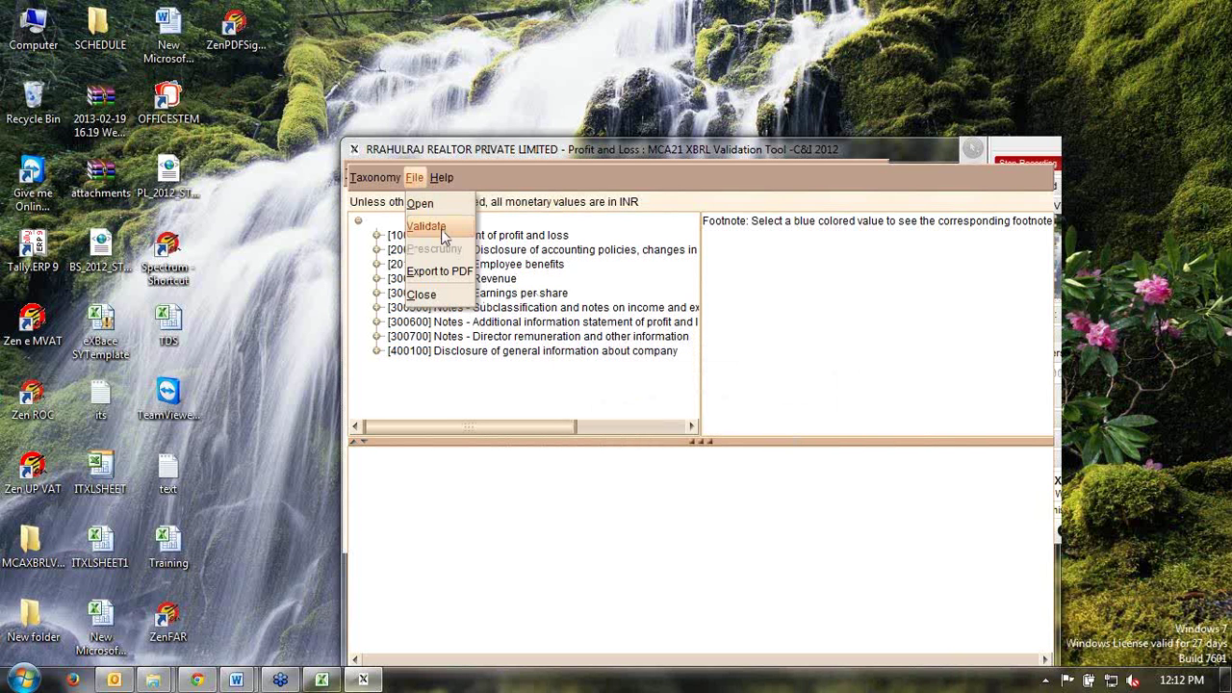
pyautogui.click(573, 307)
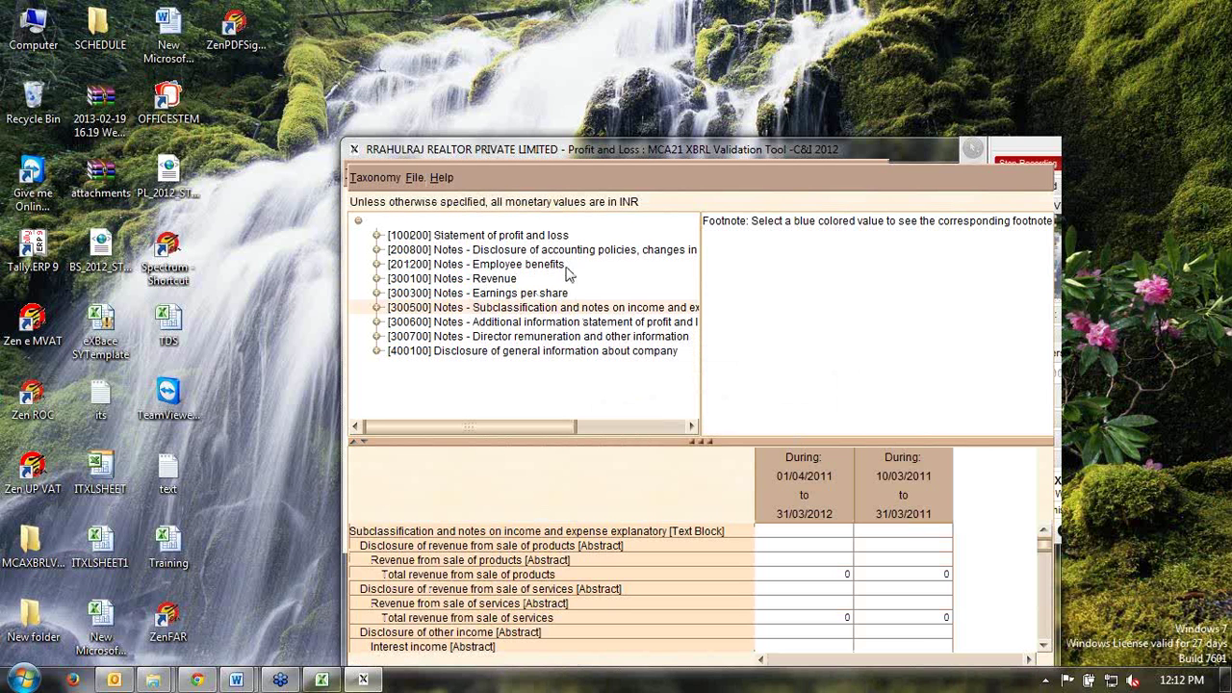
pyautogui.click(504, 238)
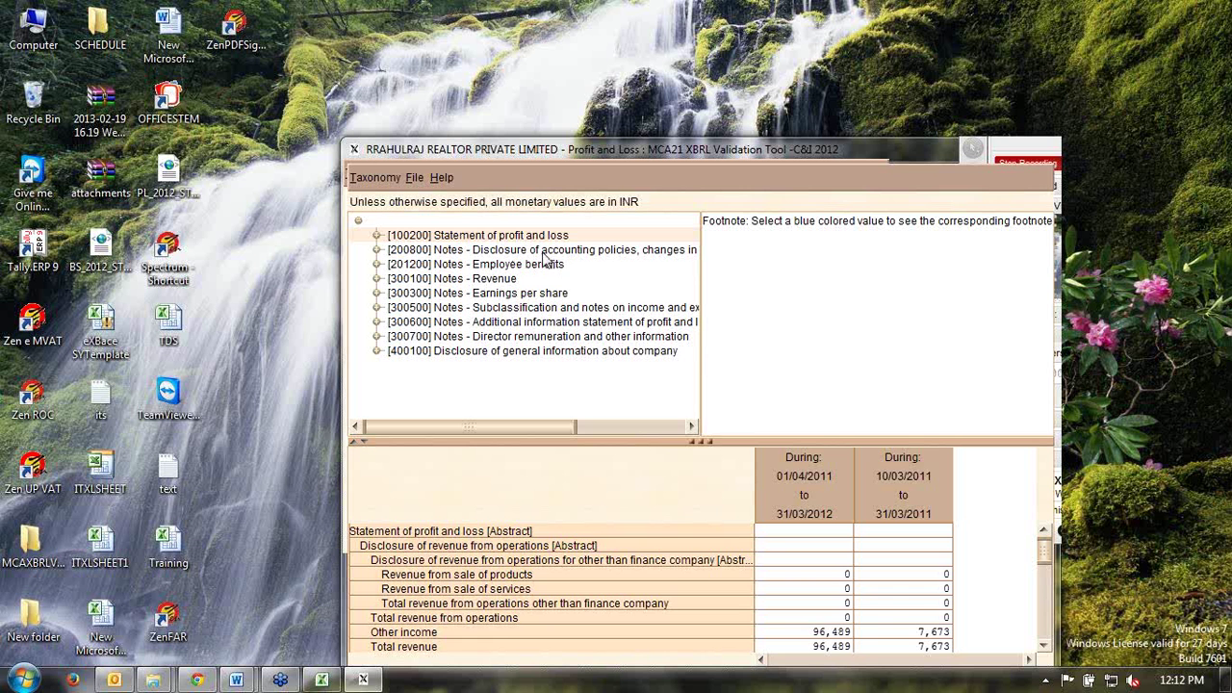
pyautogui.click(806, 572)
pyautogui.scroll(-4, 806, 572)
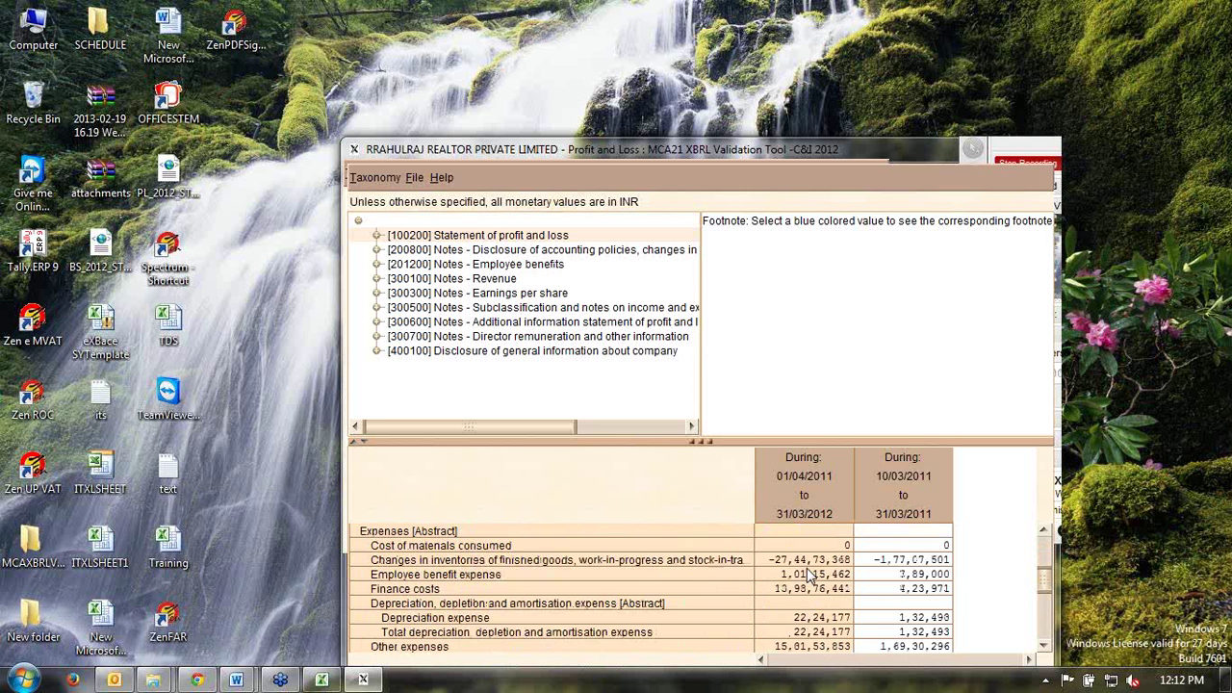
pyautogui.scroll(-4, 807, 573)
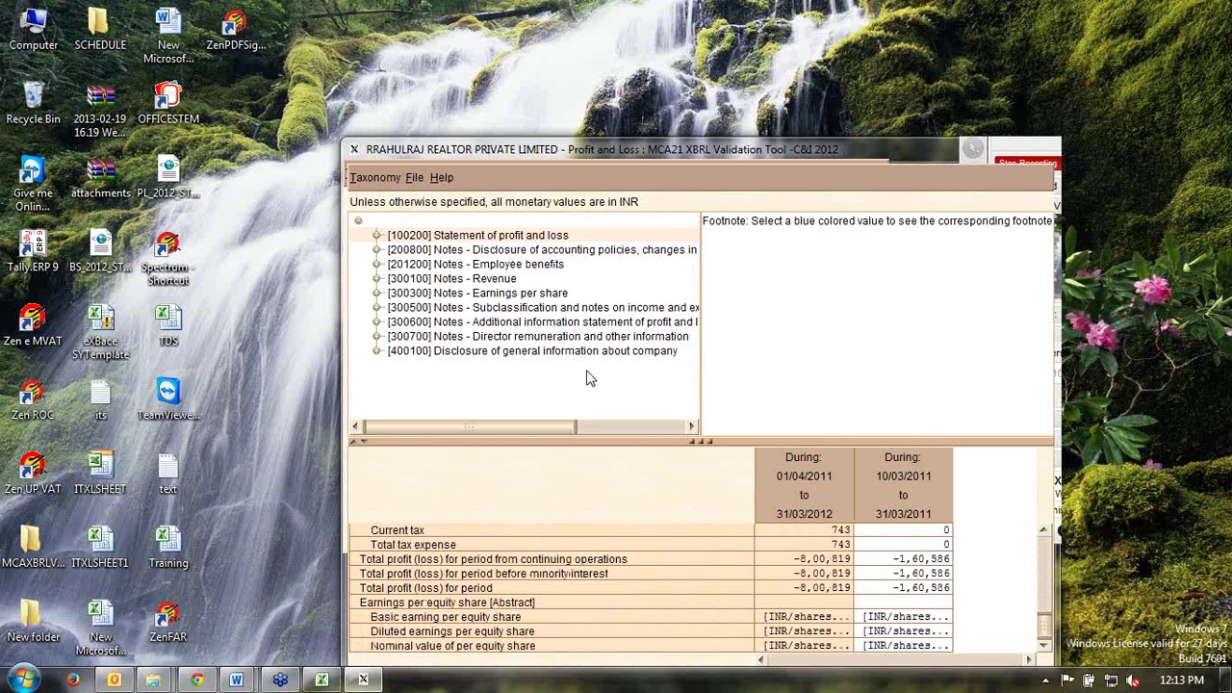
# Step: Examine the notes on revenue, earnings per share, and subclassification of income and expenses through to current tax
pyautogui.click(497, 279)
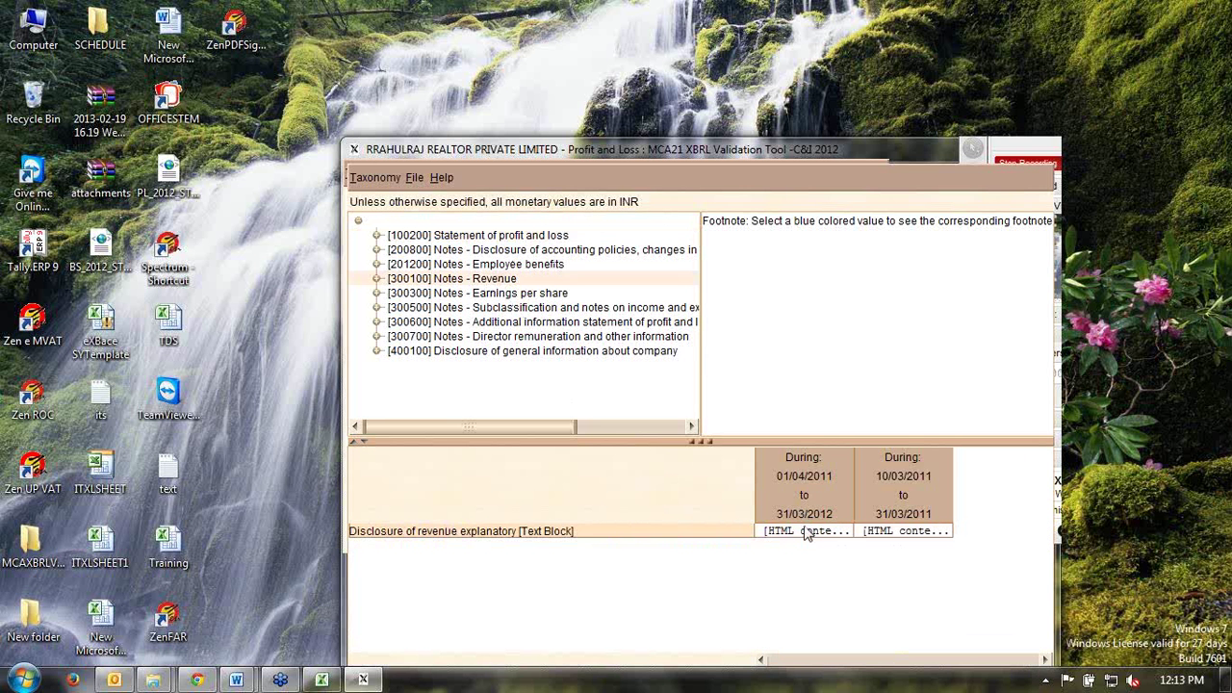
pyautogui.click(518, 293)
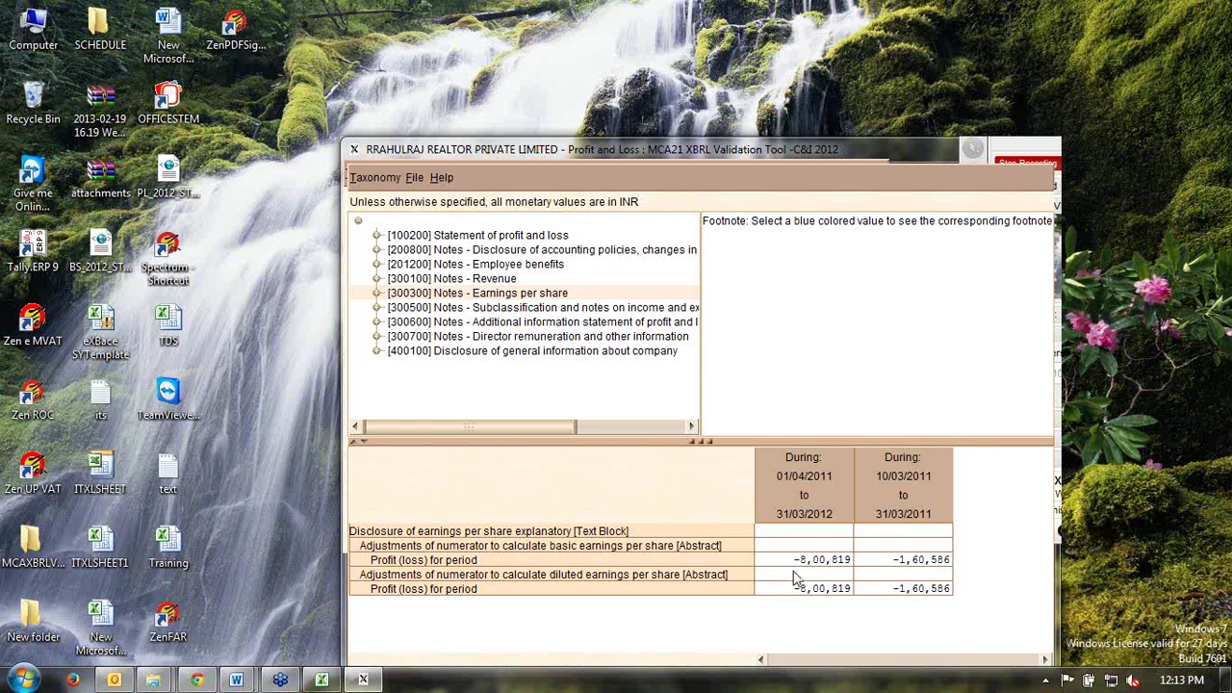
pyautogui.click(503, 310)
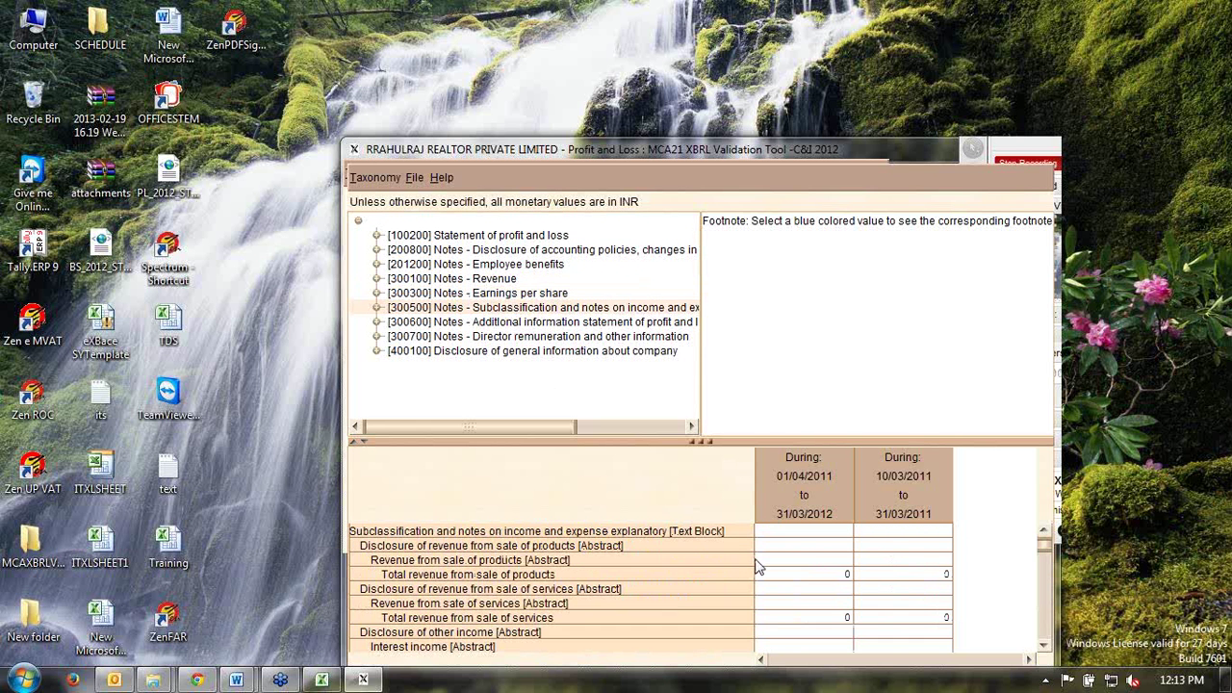
pyautogui.scroll(-10, 760, 570)
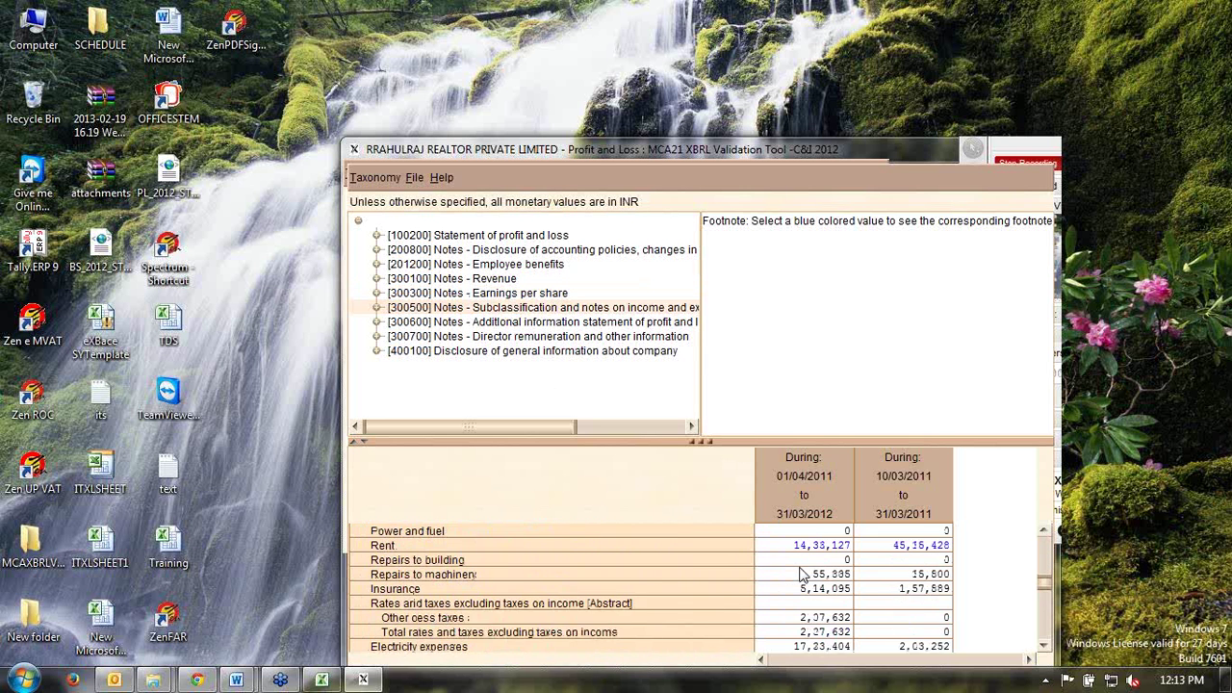
pyautogui.scroll(-10, 802, 574)
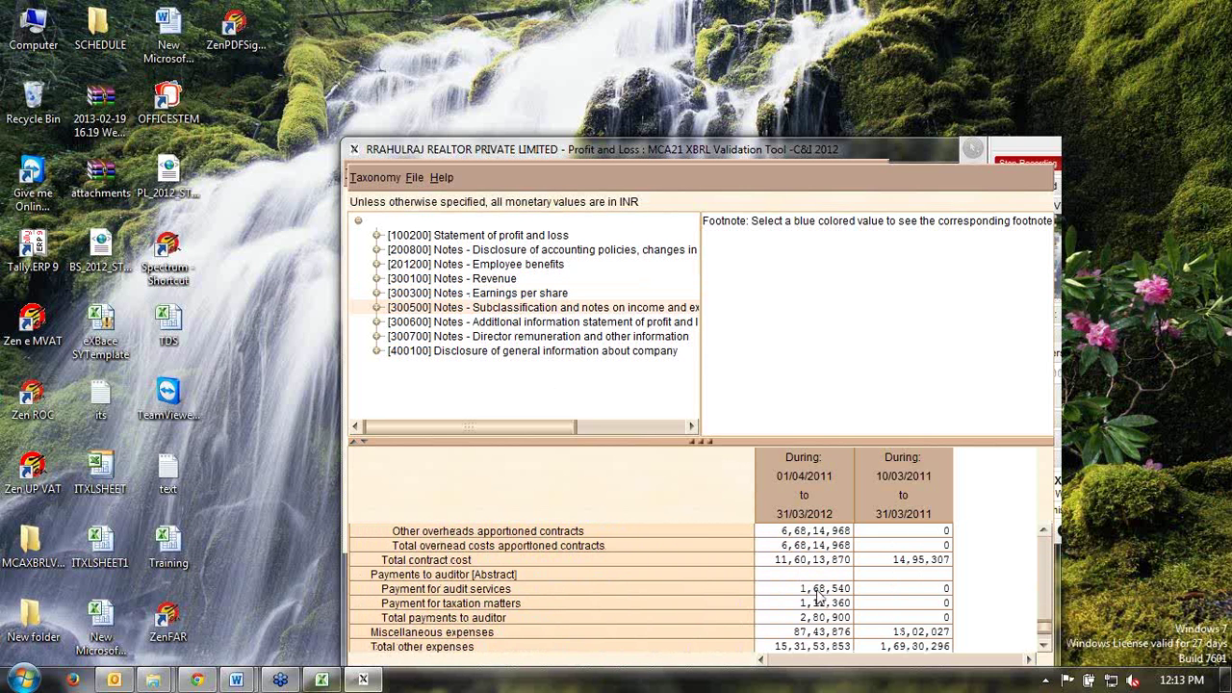
pyautogui.scroll(-2, 819, 597)
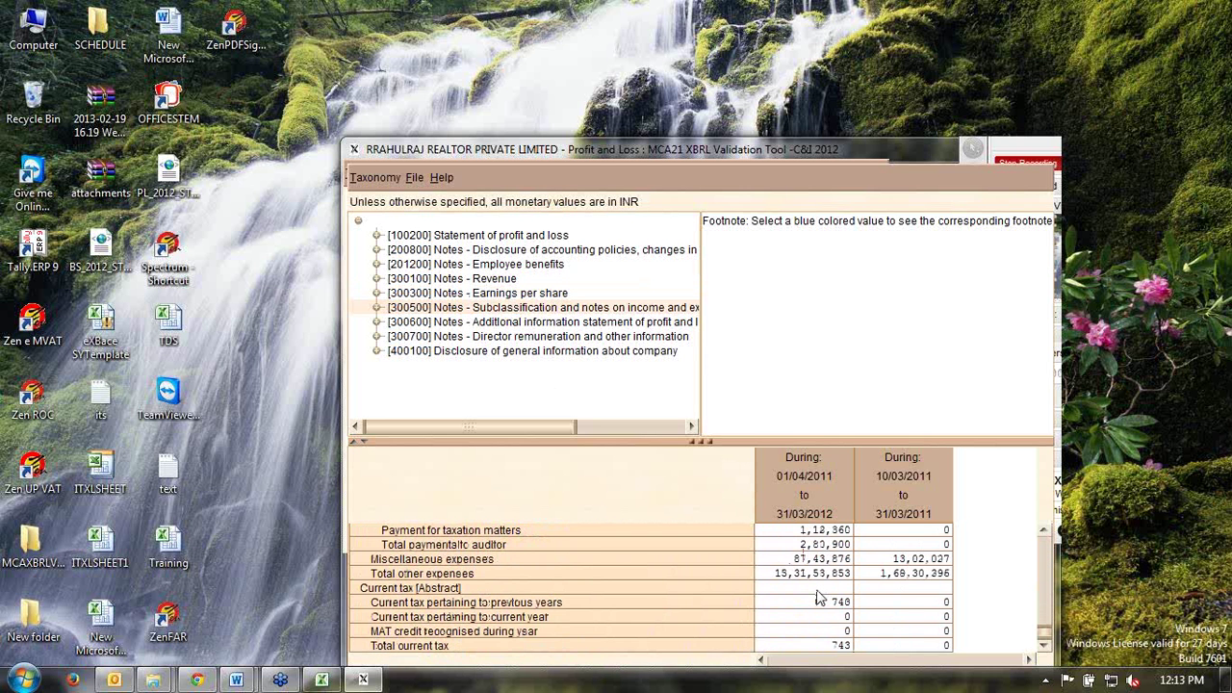
# Step: Validate the loaded Profit and Loss document and run its prescrutiny, acknowledging both result messages
pyautogui.scroll(20, 819, 597)
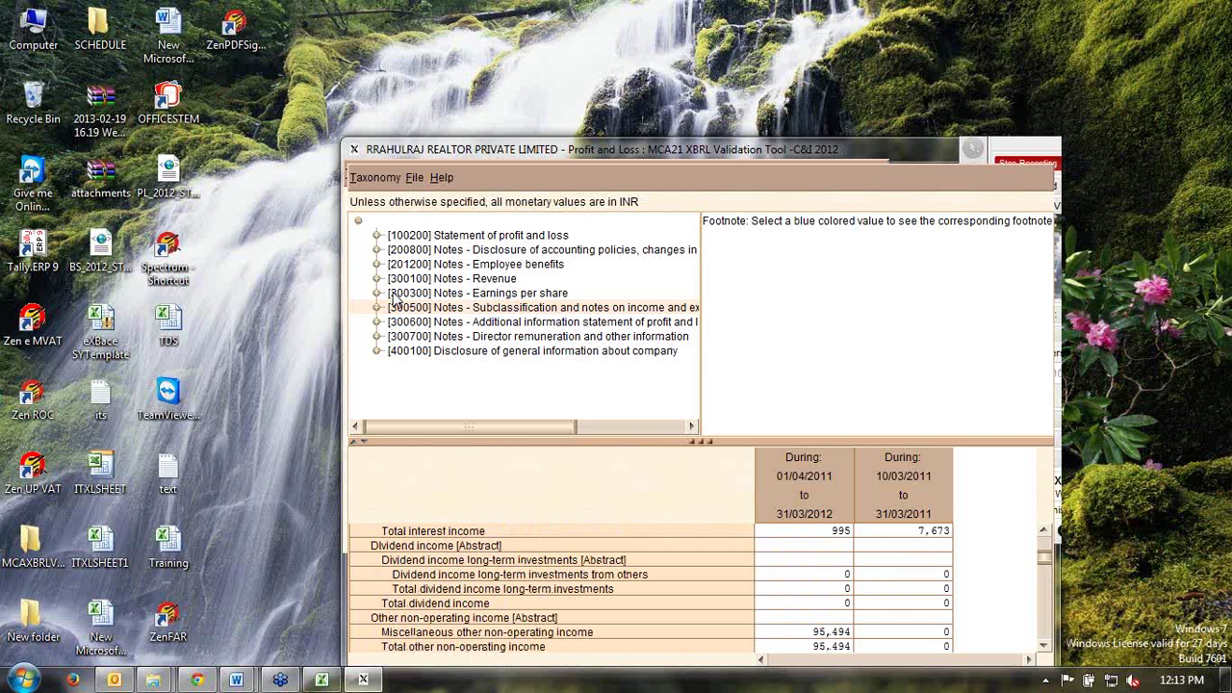
pyautogui.click(414, 178)
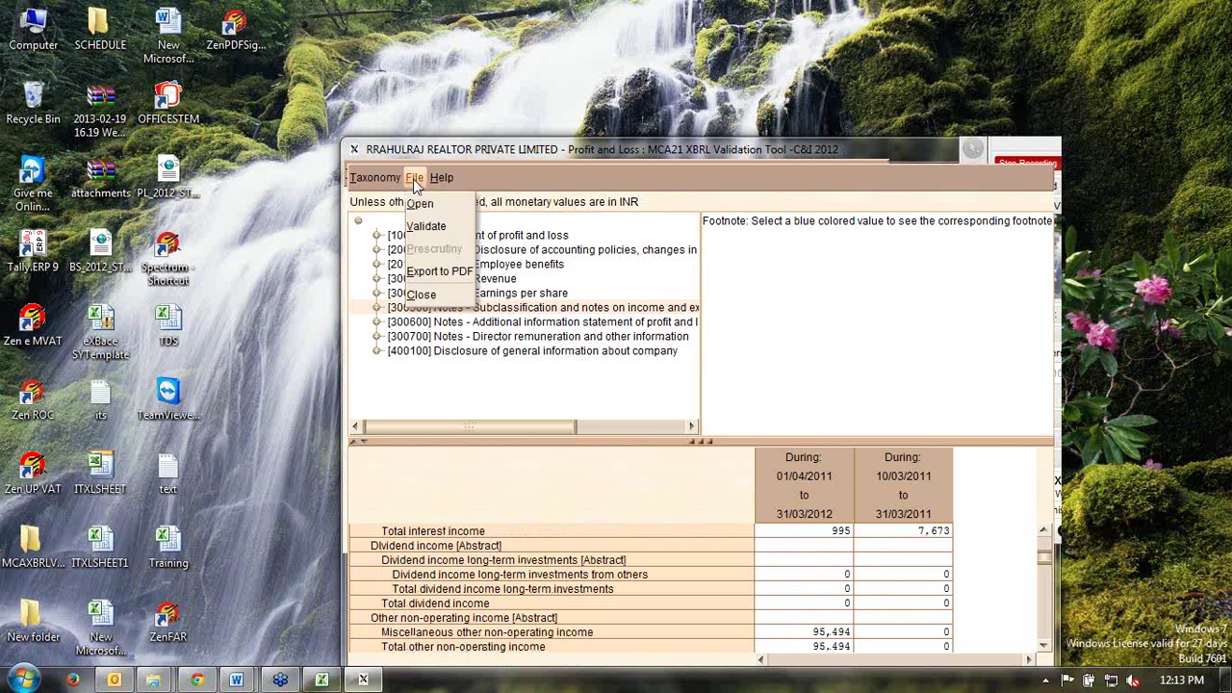
pyautogui.click(436, 229)
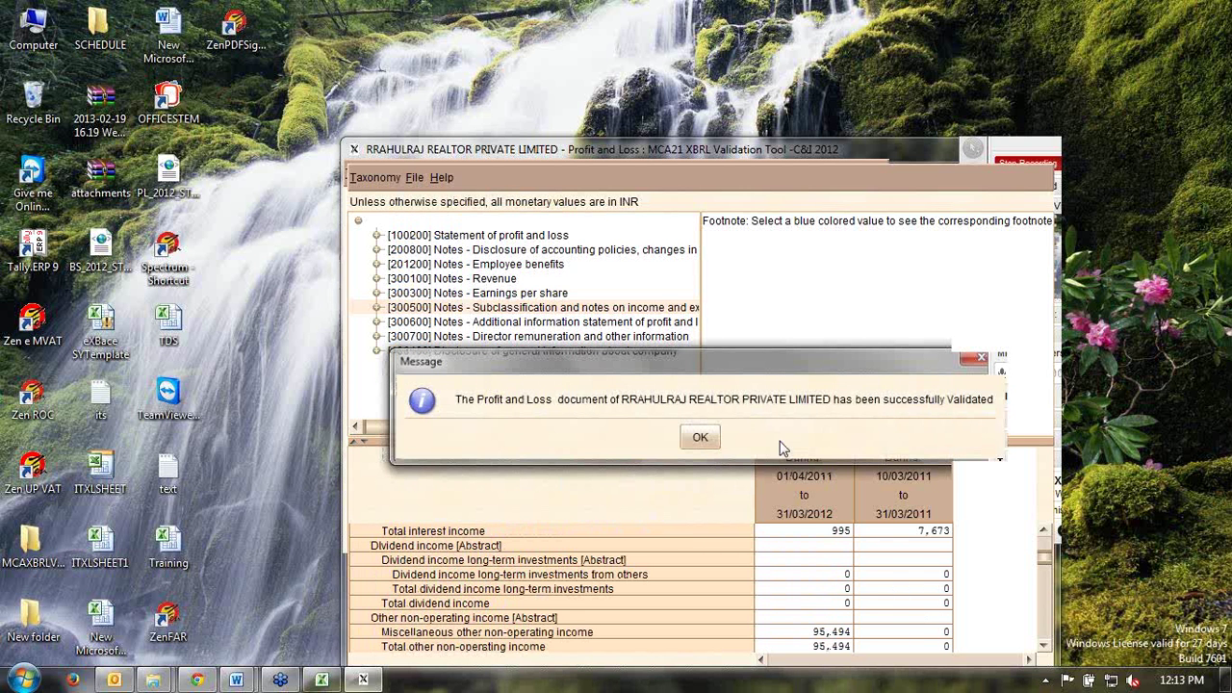
pyautogui.click(700, 437)
pyautogui.click(414, 177)
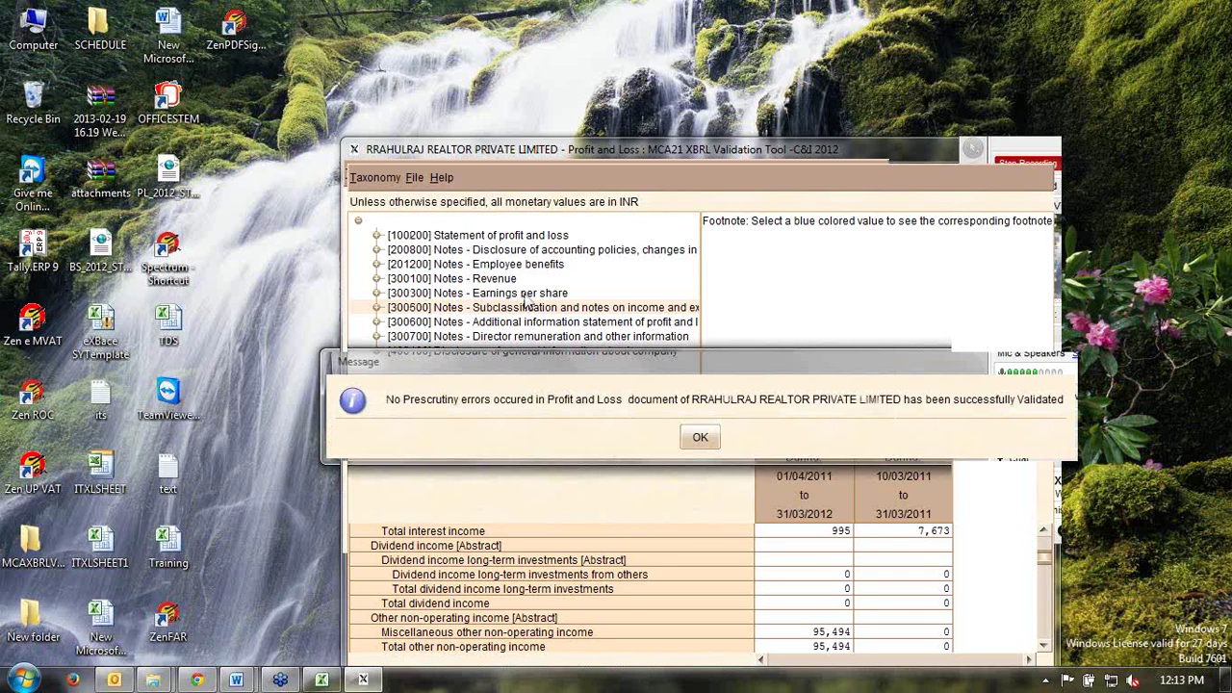
pyautogui.click(701, 436)
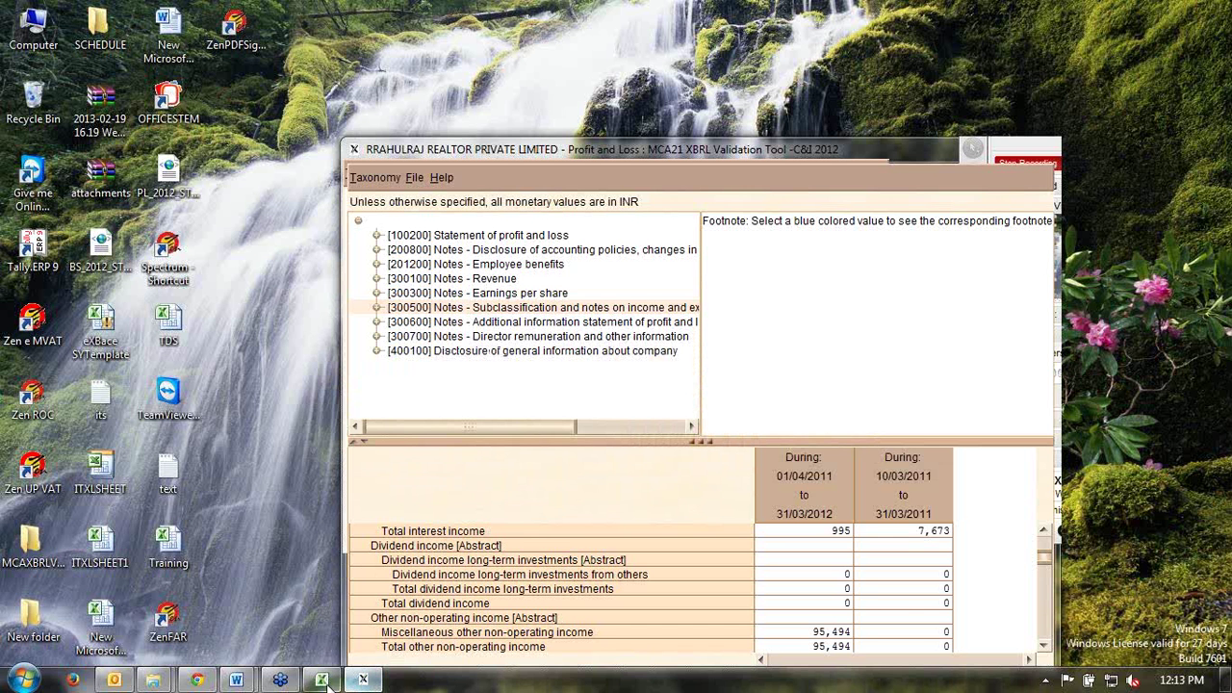
# Step: Switch to eXBace in Chrome, generate Form 23ACA with the MCA company details prefilled, and download its PDF to the desktop
pyautogui.click(196, 680)
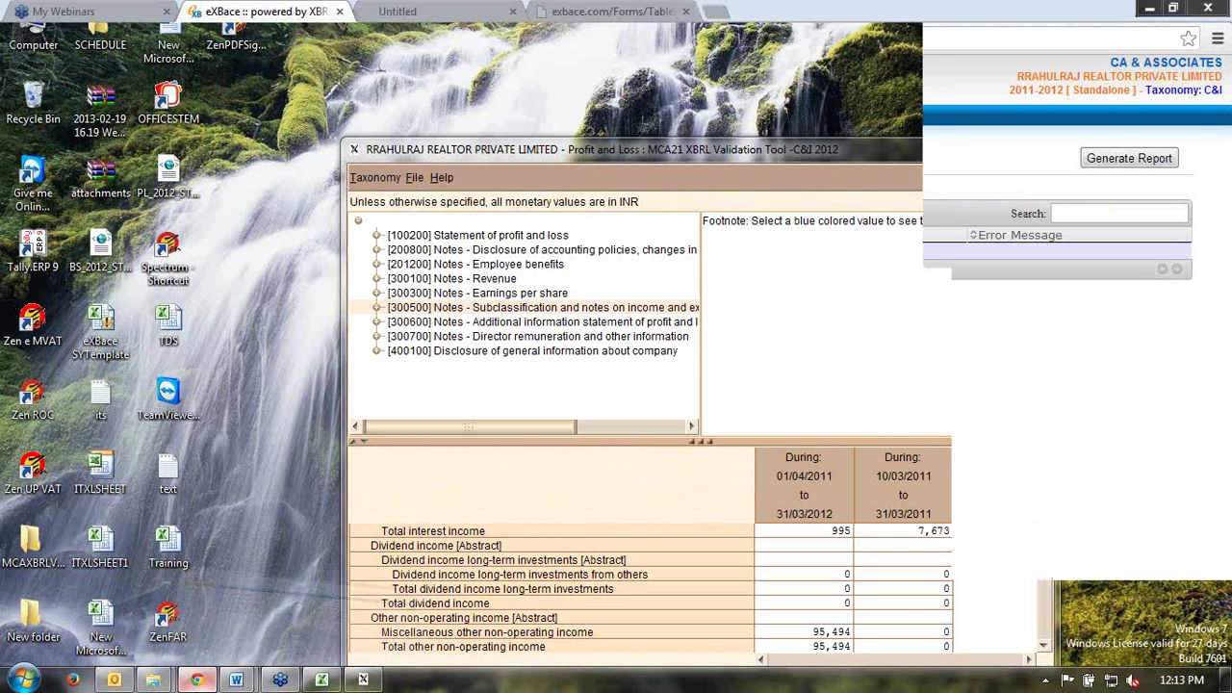
pyautogui.moveTo(489, 118)
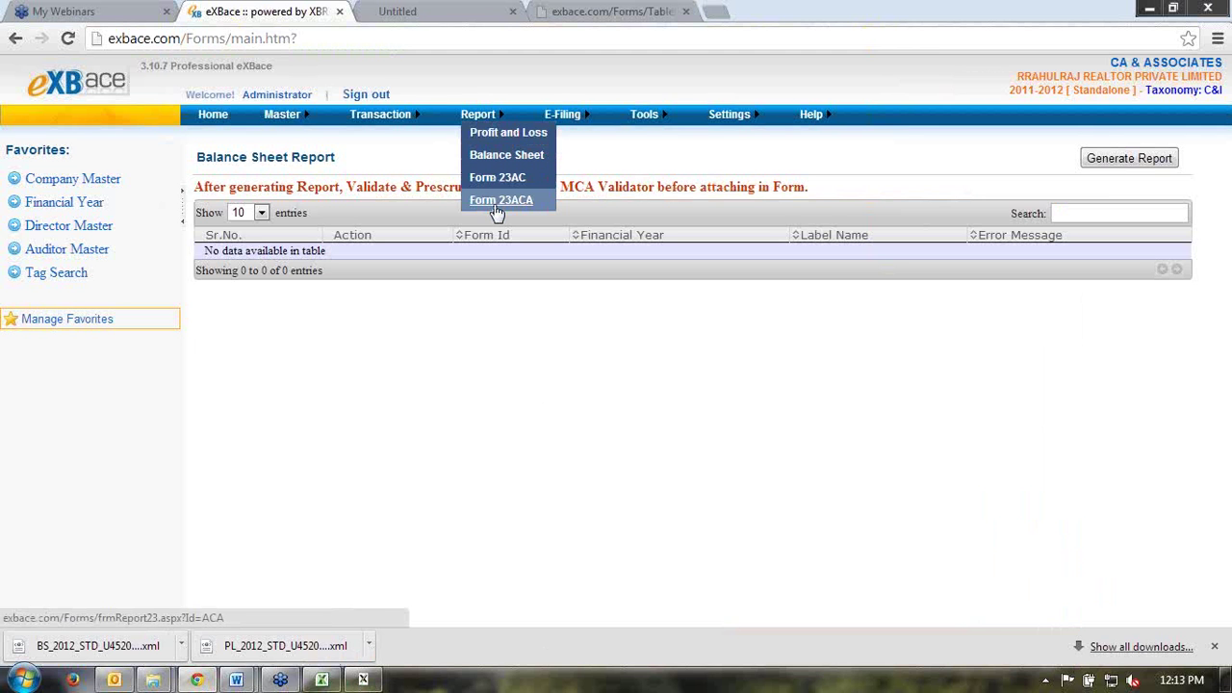
pyautogui.moveTo(380, 116)
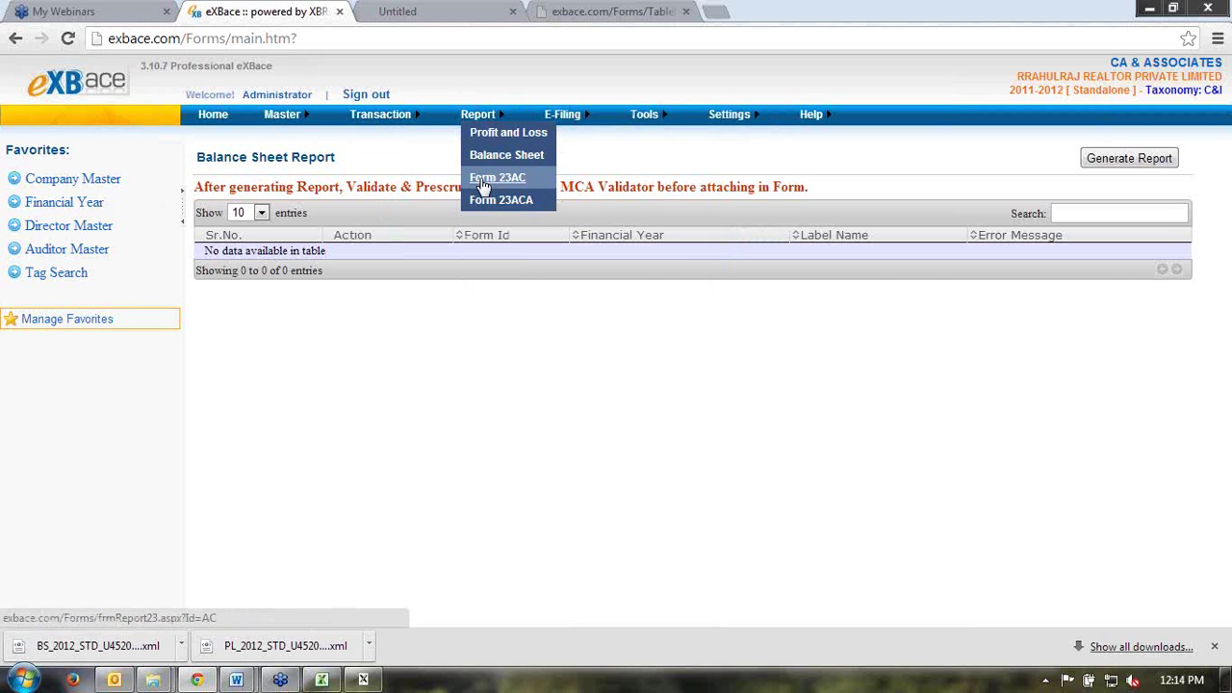
pyautogui.click(486, 208)
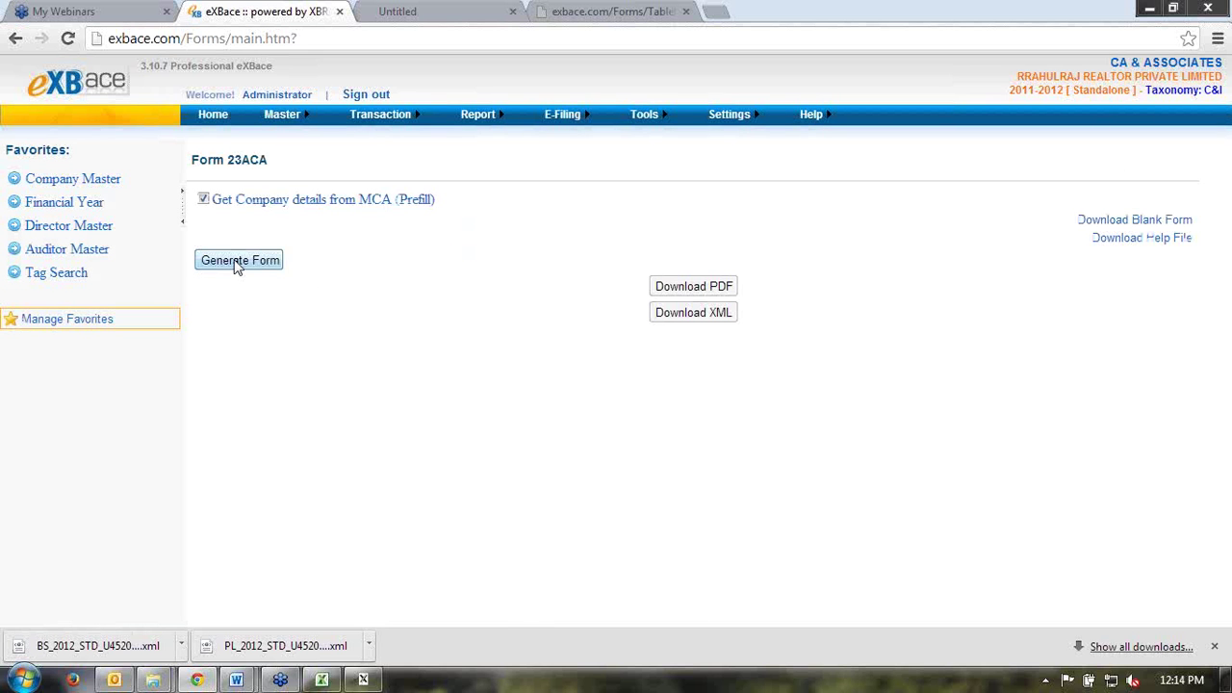
pyautogui.click(237, 267)
pyautogui.click(689, 289)
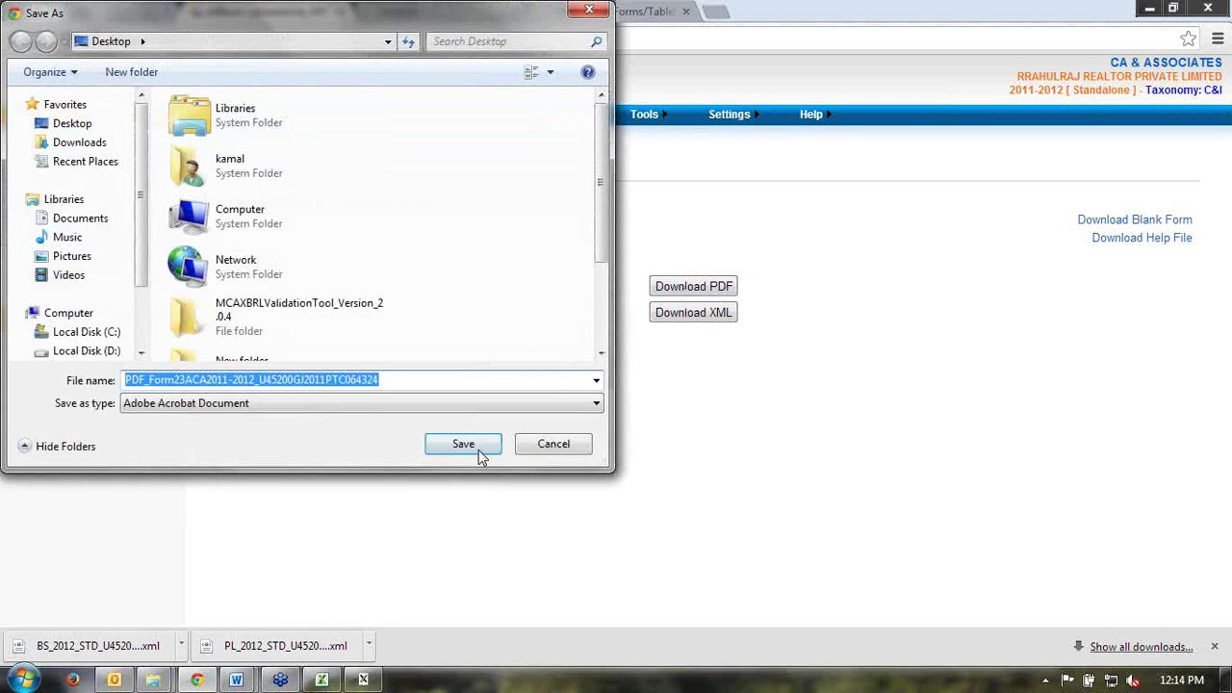
pyautogui.click(470, 448)
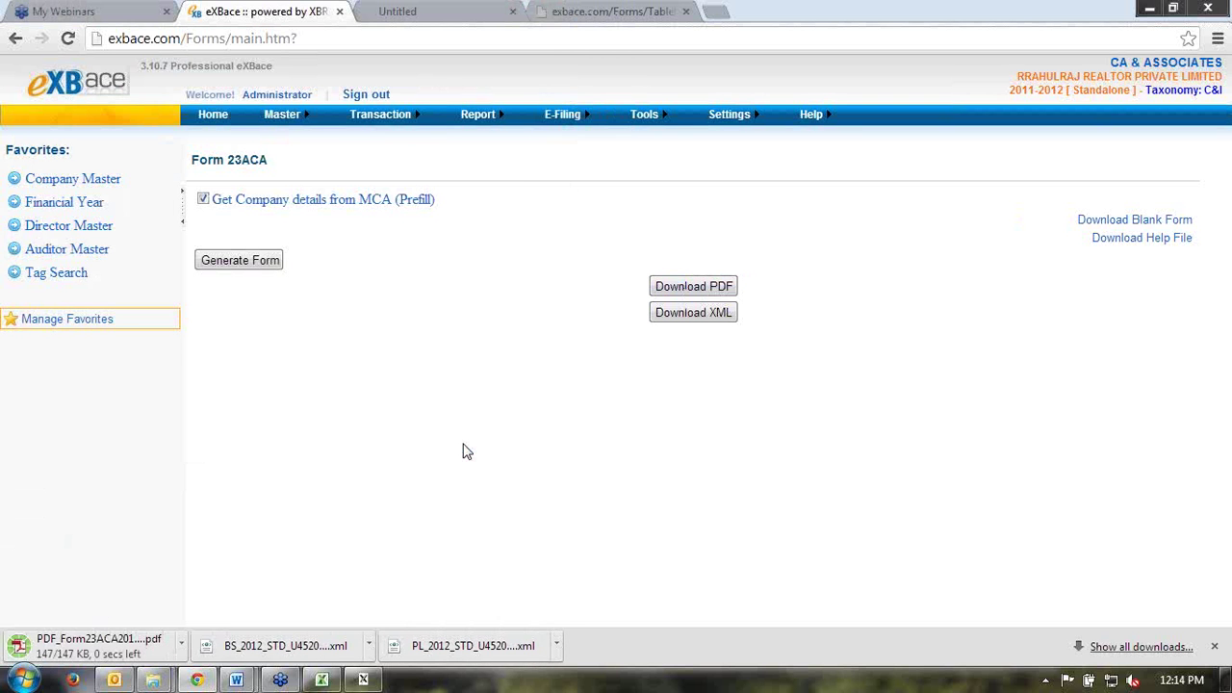
# Step: Open the downloaded Form 23ACA PDF in Adobe Reader and allow its connection request
pyautogui.click(79, 640)
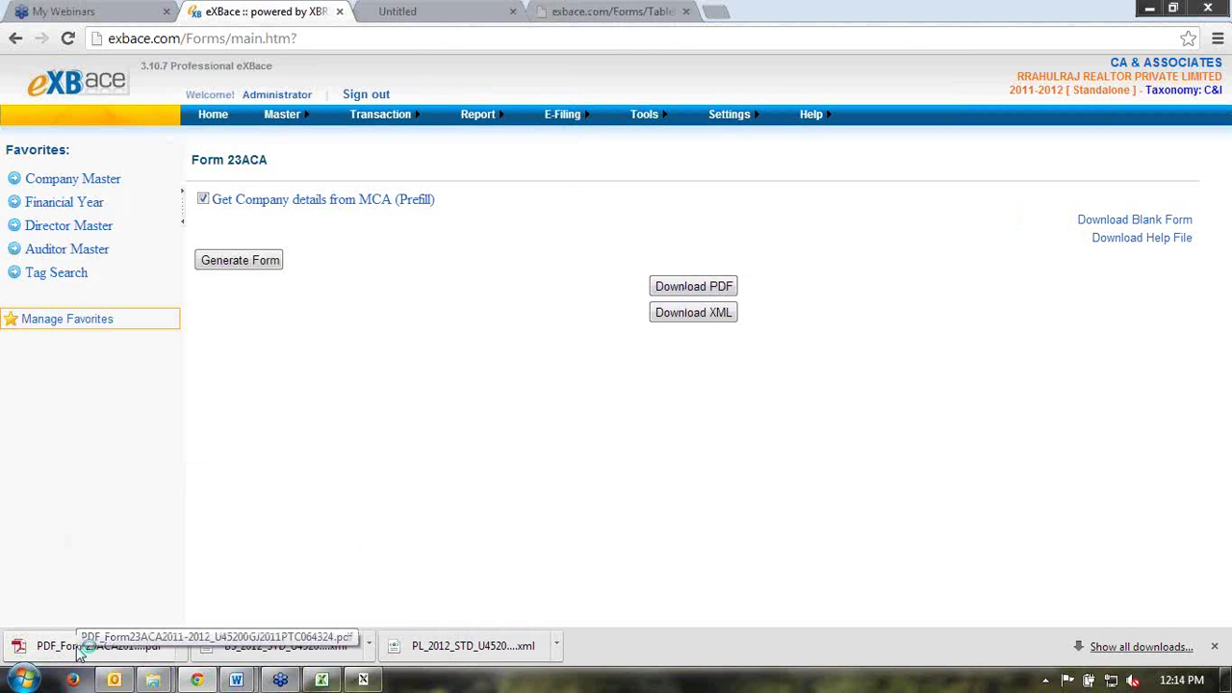
pyautogui.click(79, 647)
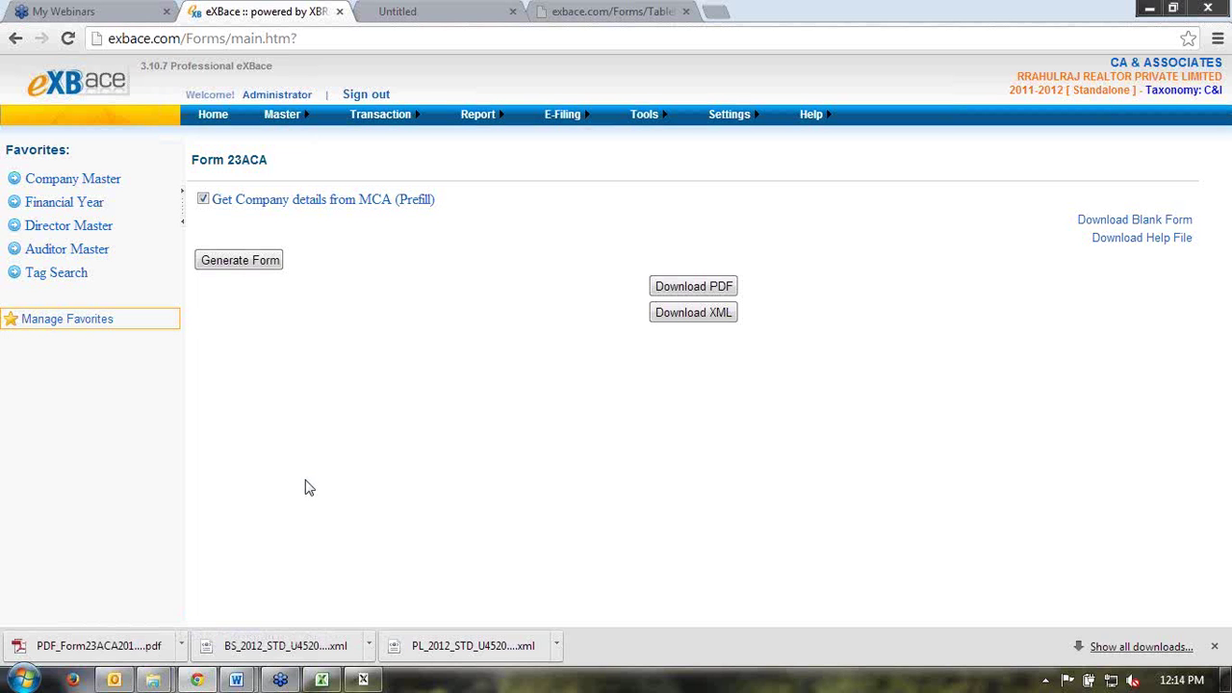
pyautogui.click(182, 646)
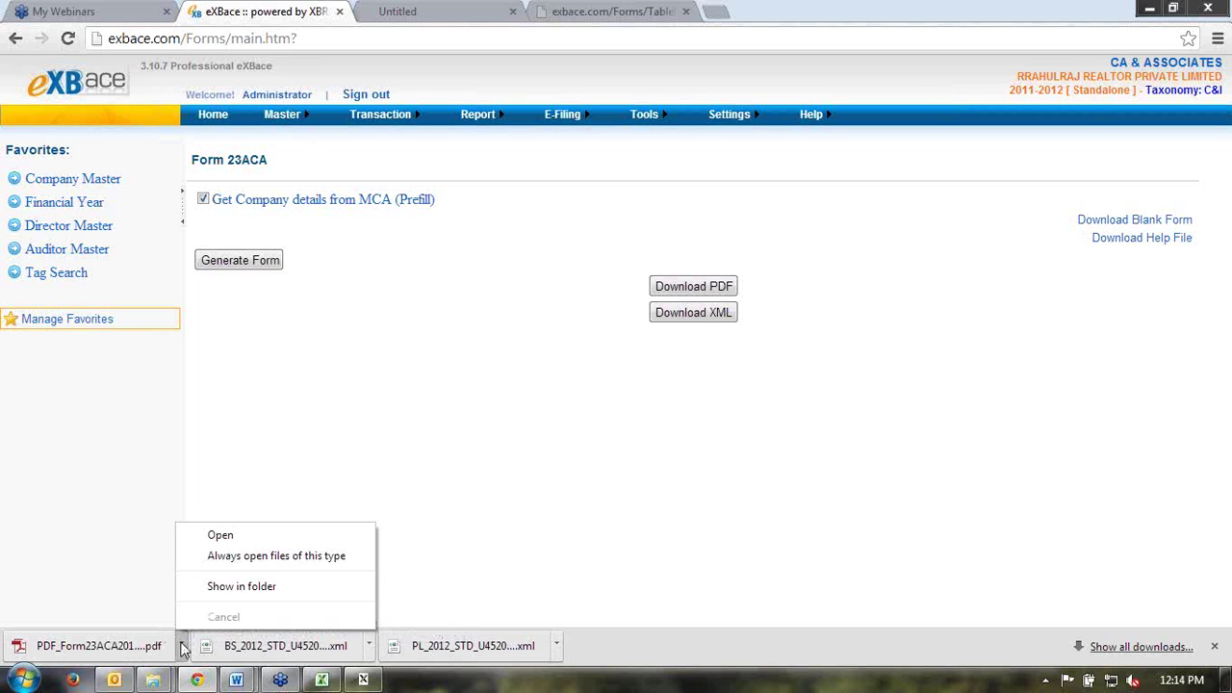
pyautogui.click(221, 537)
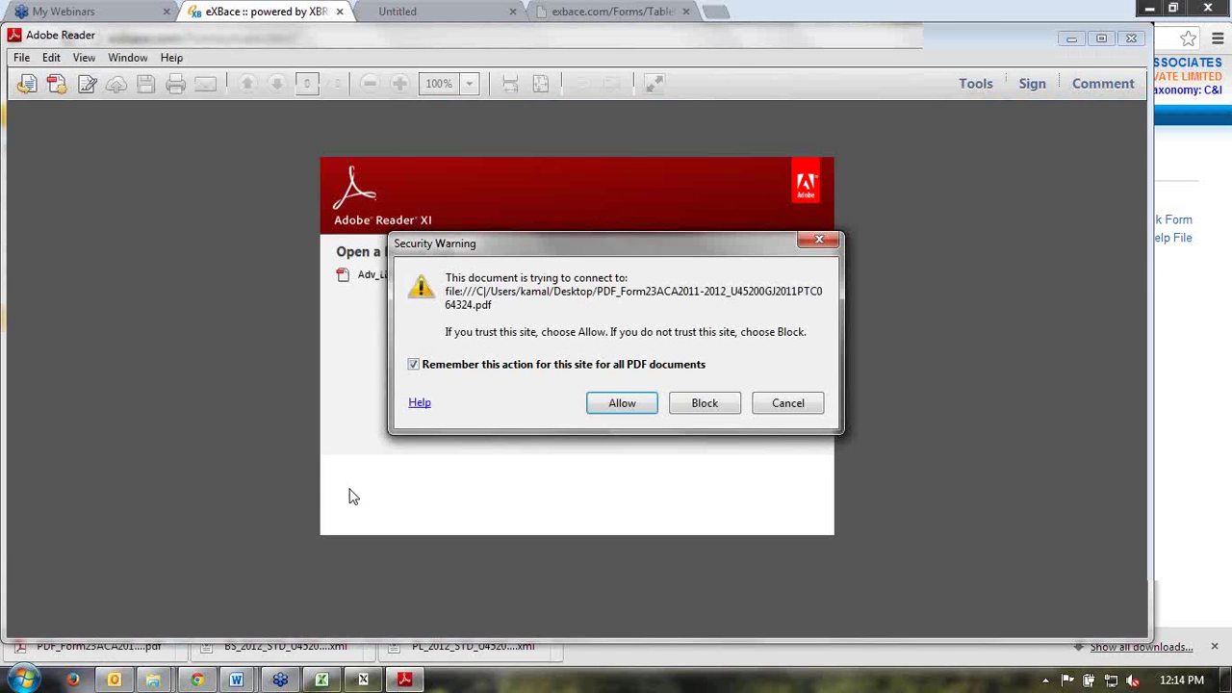
pyautogui.click(621, 402)
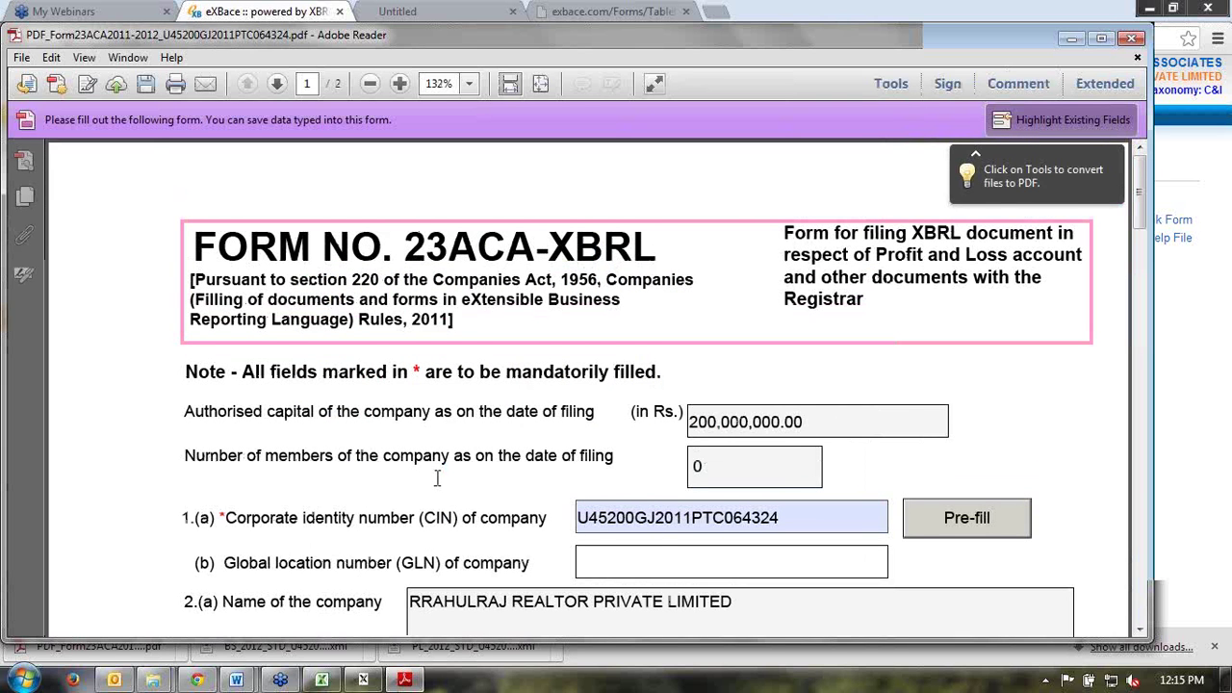
# Step: Attach the desktop's PL_2012_STD XML file to the form as the XBRL document for the profit and loss account
pyautogui.scroll(-5, 437, 479)
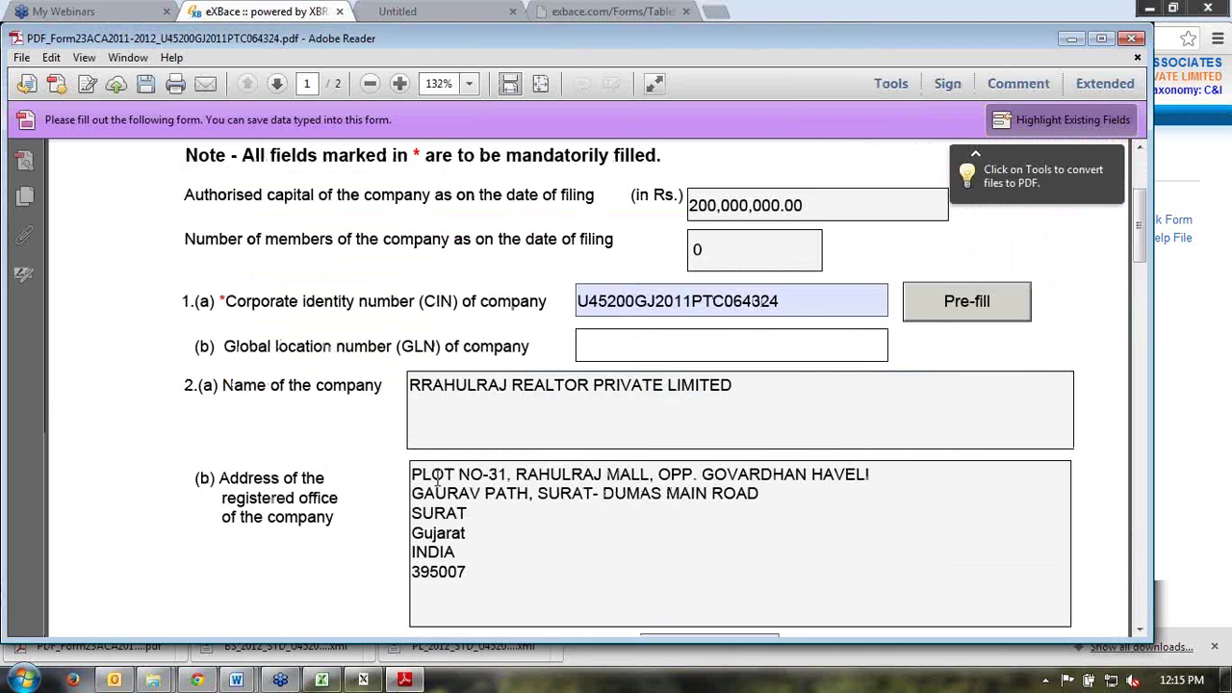
pyautogui.scroll(-13, 437, 479)
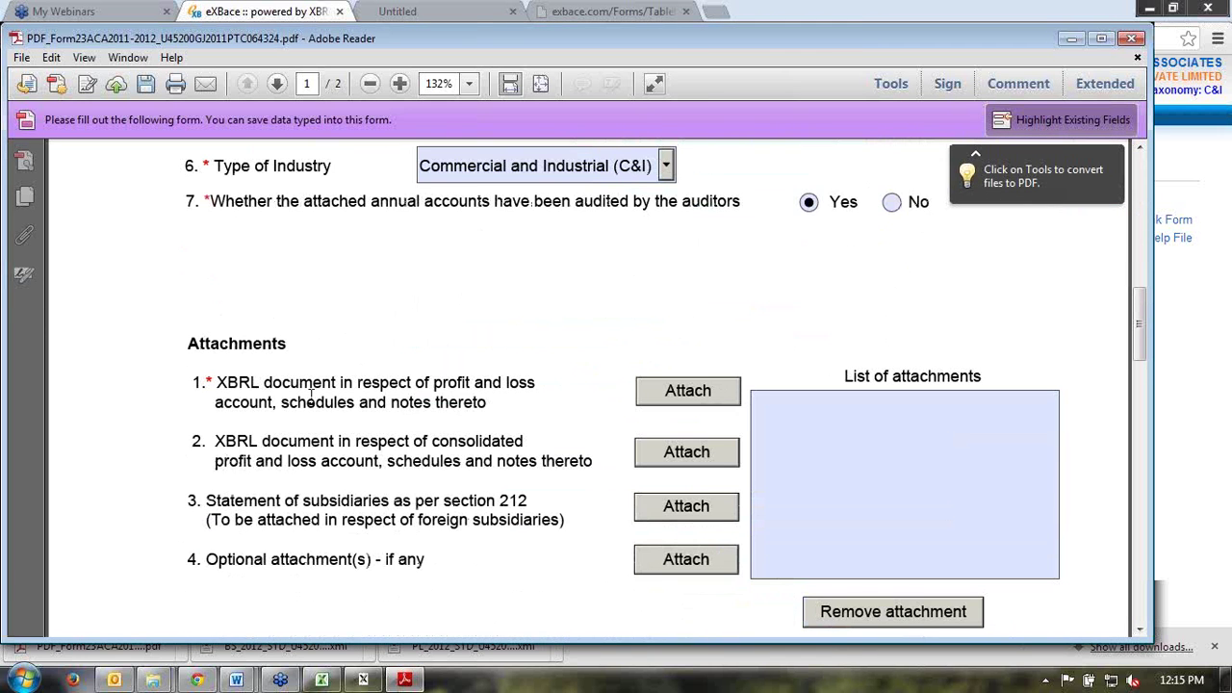
pyautogui.moveTo(217, 382); pyautogui.dragTo(466, 409)
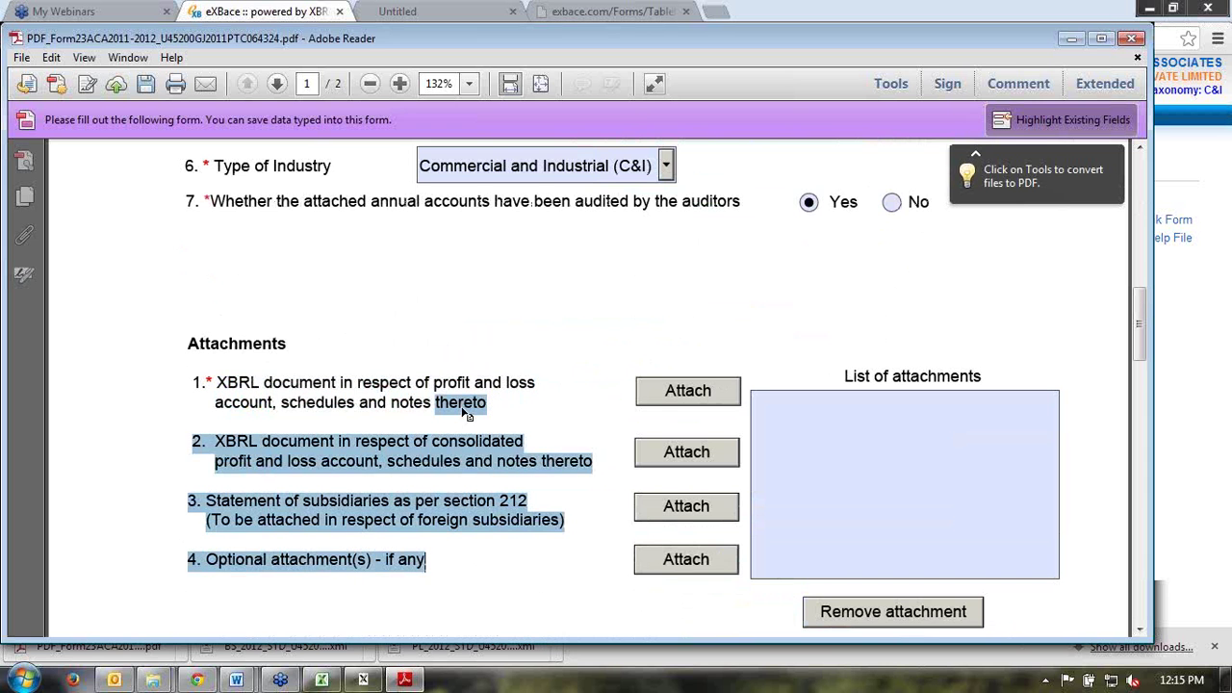
pyautogui.click(663, 395)
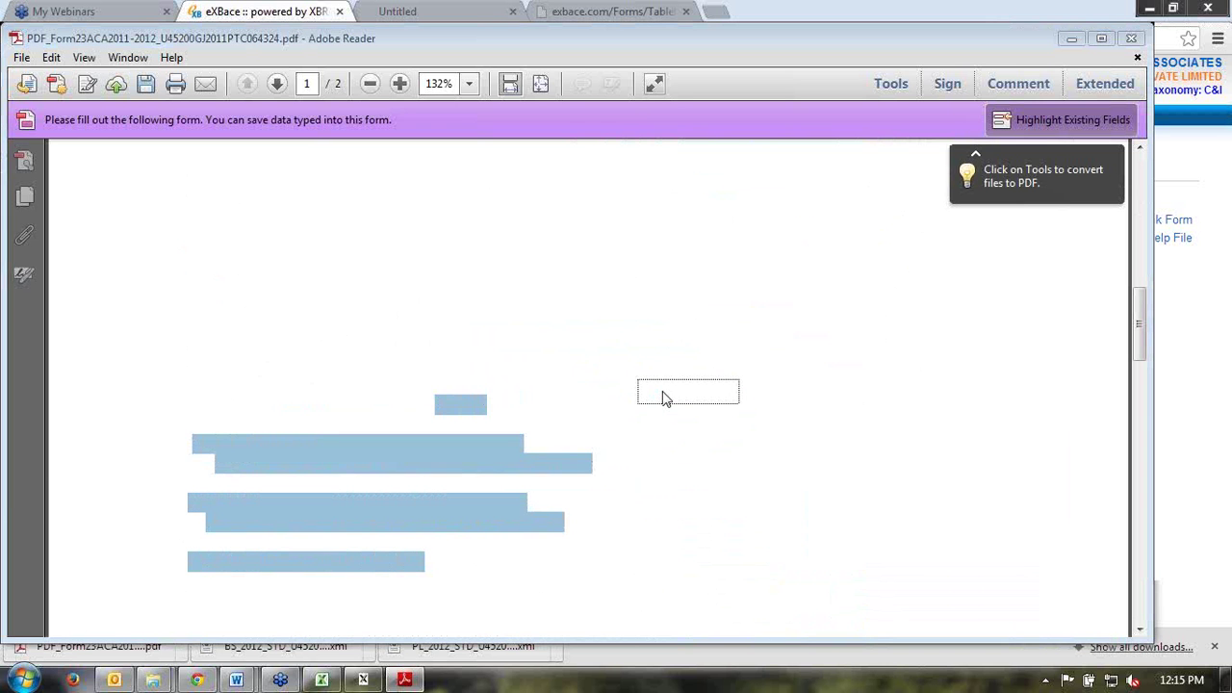
pyautogui.click(82, 191)
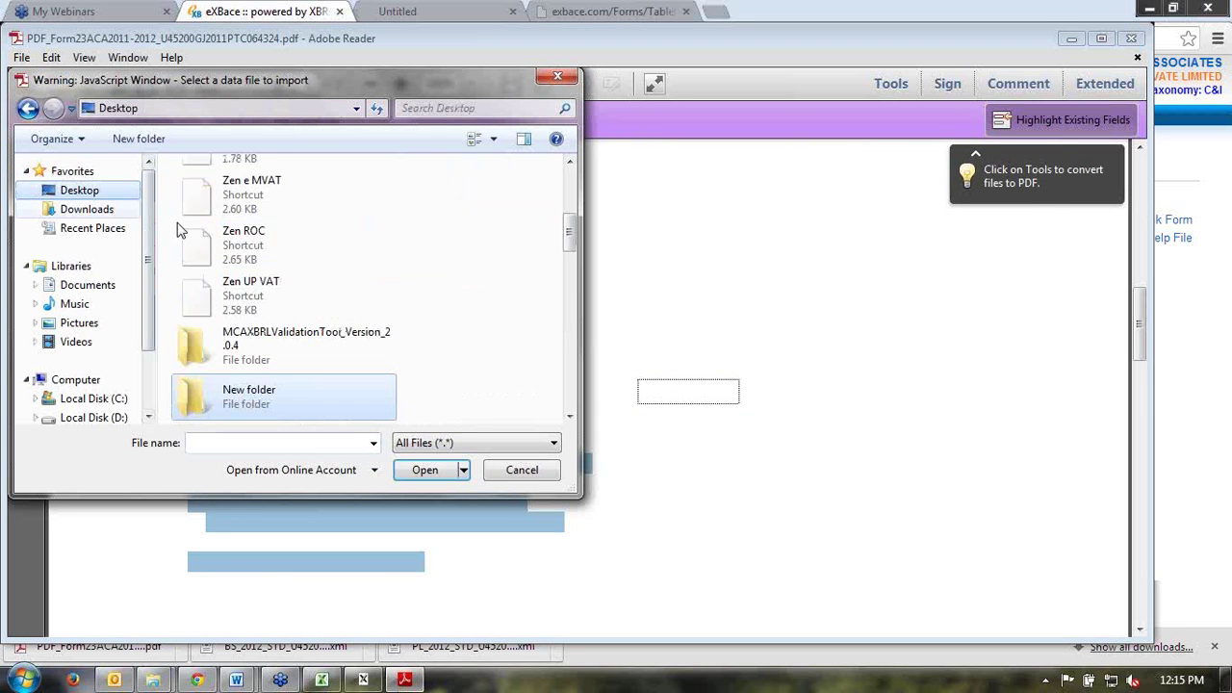
pyautogui.moveTo(571, 229); pyautogui.dragTo(573, 299)
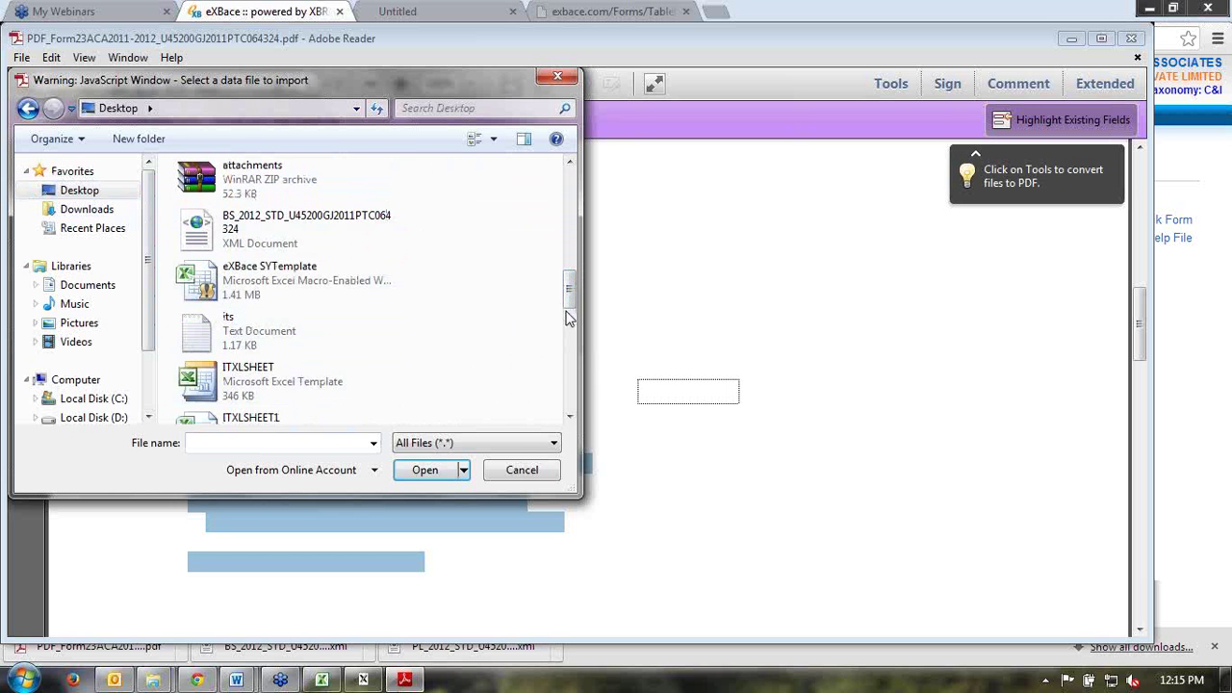
pyautogui.moveTo(571, 296); pyautogui.dragTo(572, 338)
pyautogui.doubleClick(260, 296)
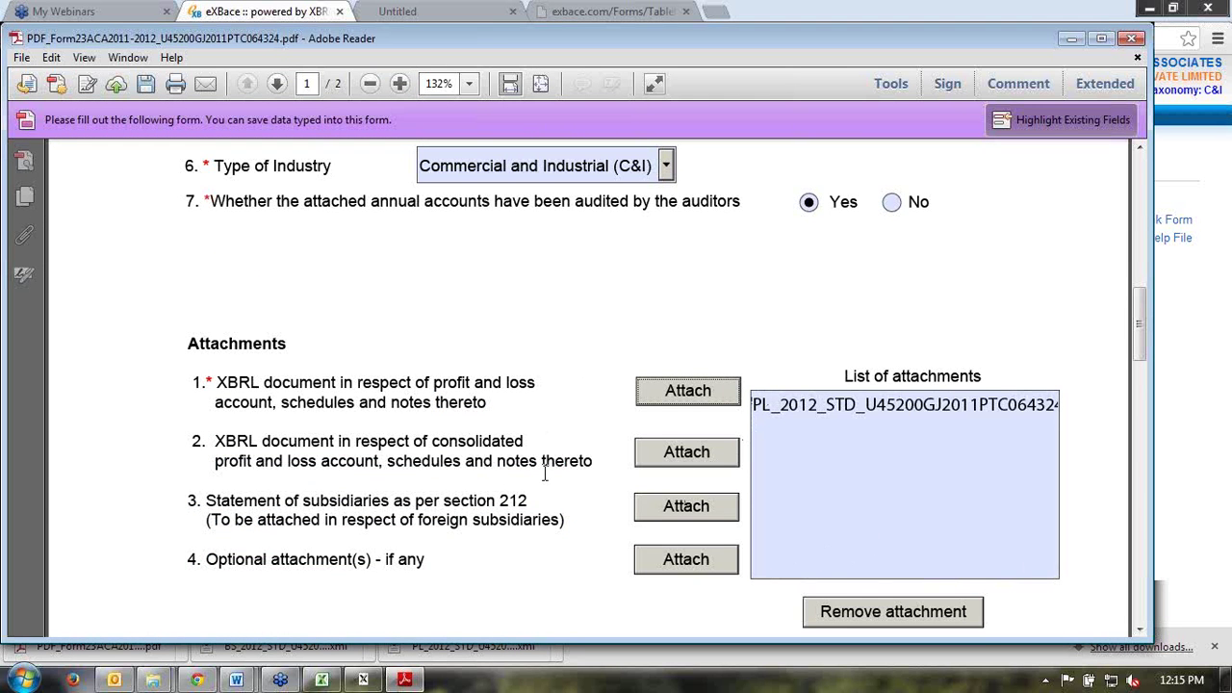
# Step: Examine the form's verification and professional certification sections, and close the PDF without saving changes
pyautogui.scroll(-10, 544, 472)
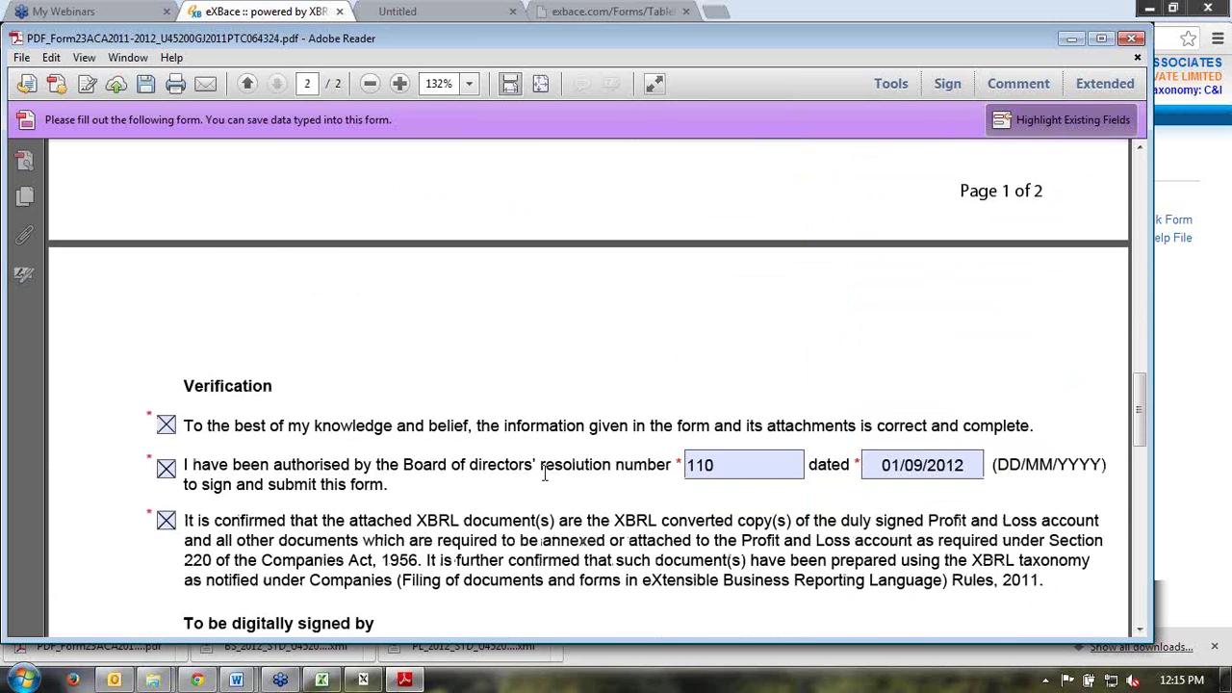
pyautogui.scroll(-3, 544, 472)
pyautogui.scroll(-7, 543, 472)
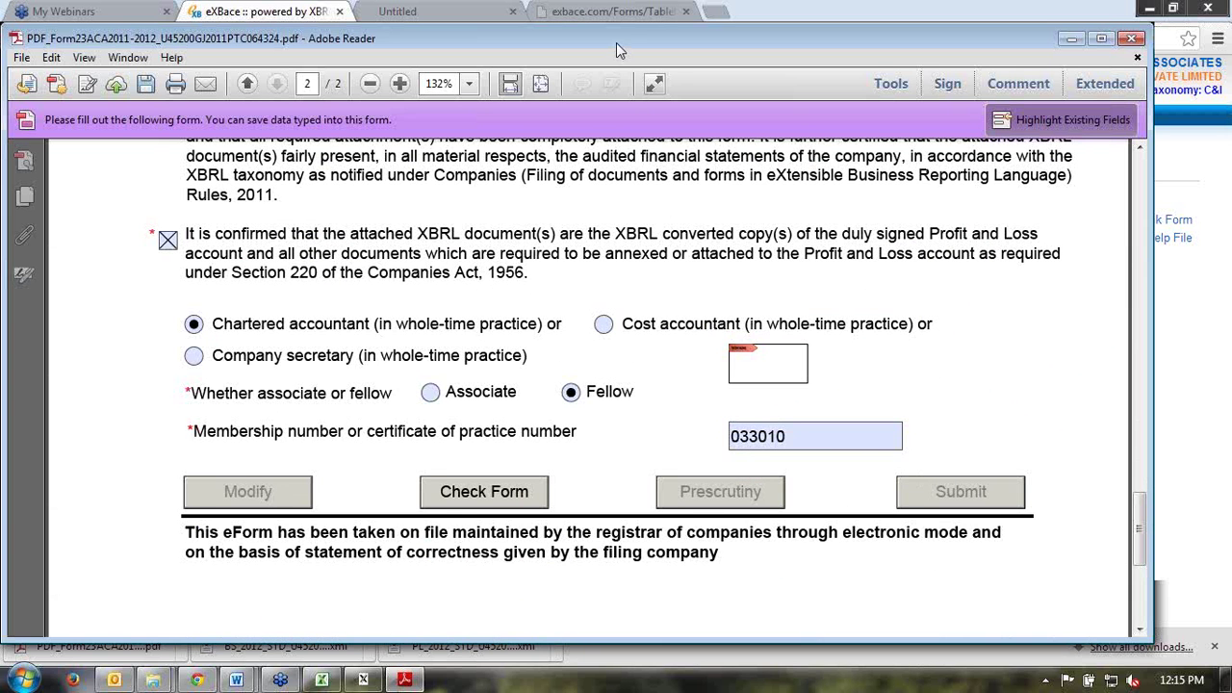
pyautogui.moveTo(616, 43); pyautogui.dragTo(523, 70)
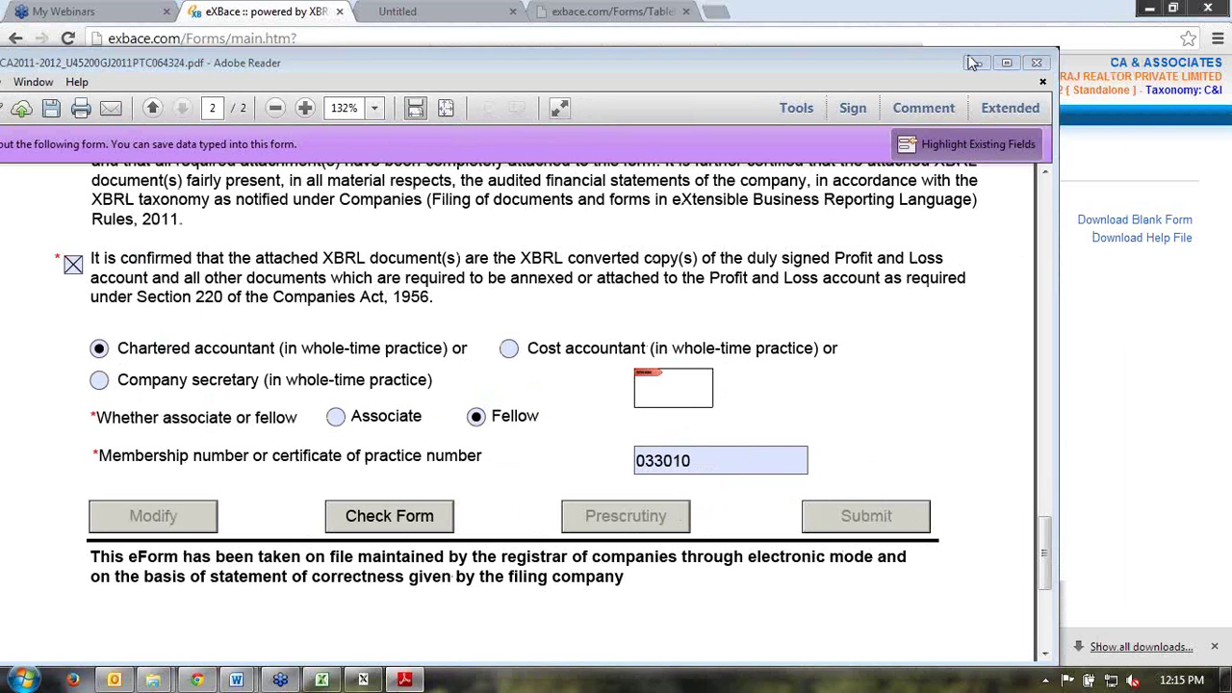
pyautogui.click(1036, 63)
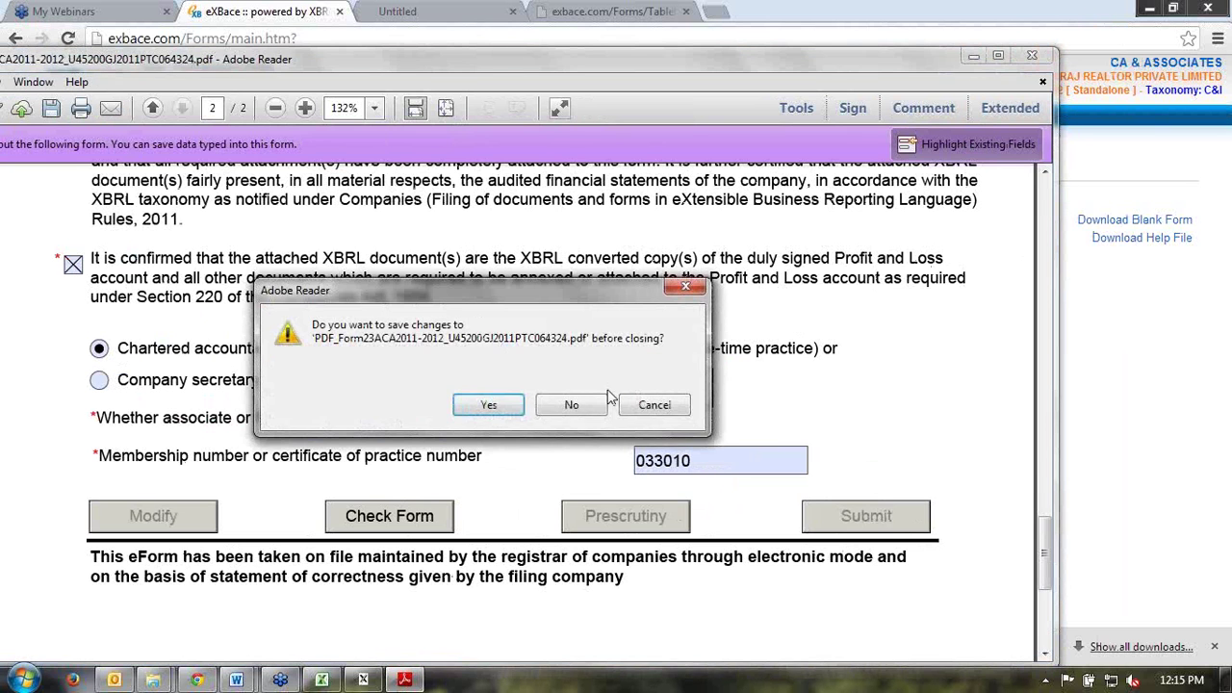
pyautogui.click(573, 405)
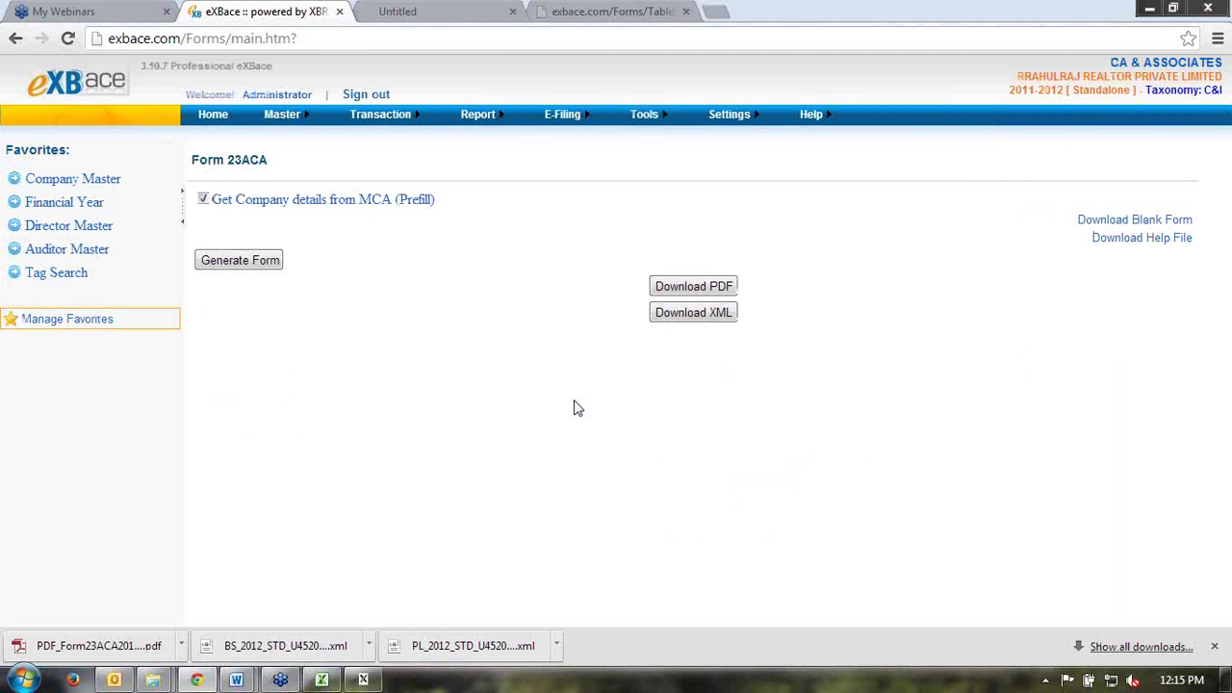
pyautogui.moveTo(479, 117)
pyautogui.moveTo(650, 119)
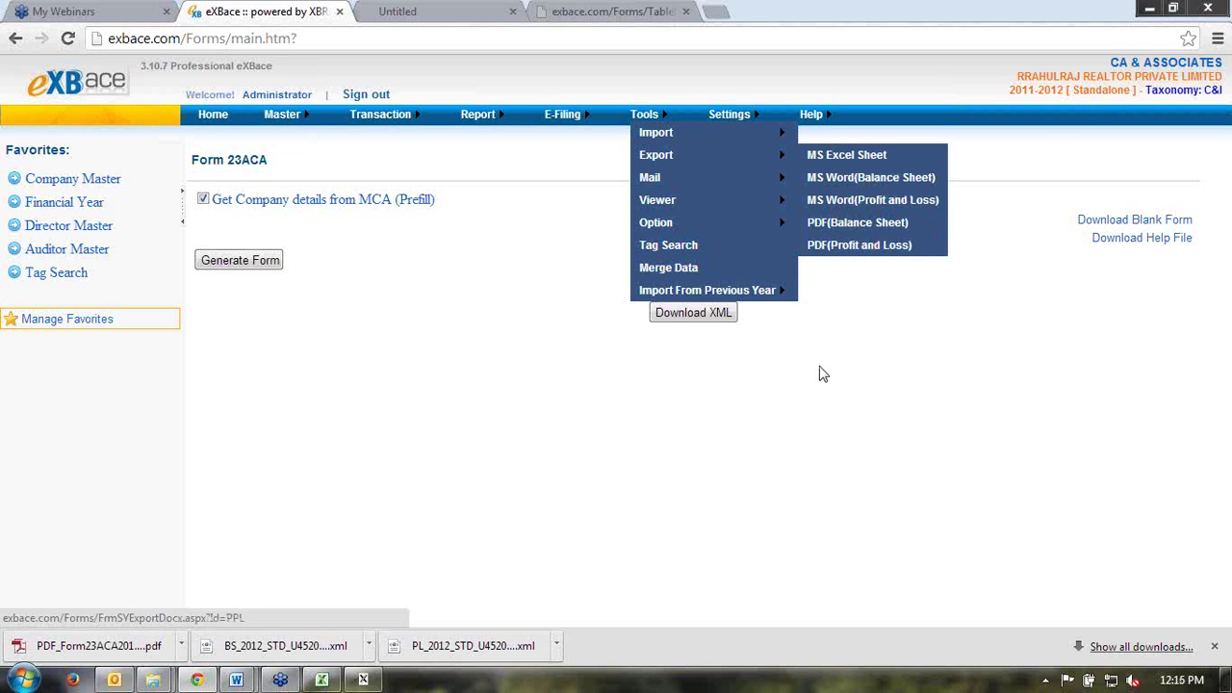
# Step: Switch to the MCA21 XBRL Validation Tool and export the Profit and Loss document as a PDF to the desktop
pyautogui.click(366, 679)
pyautogui.click(414, 179)
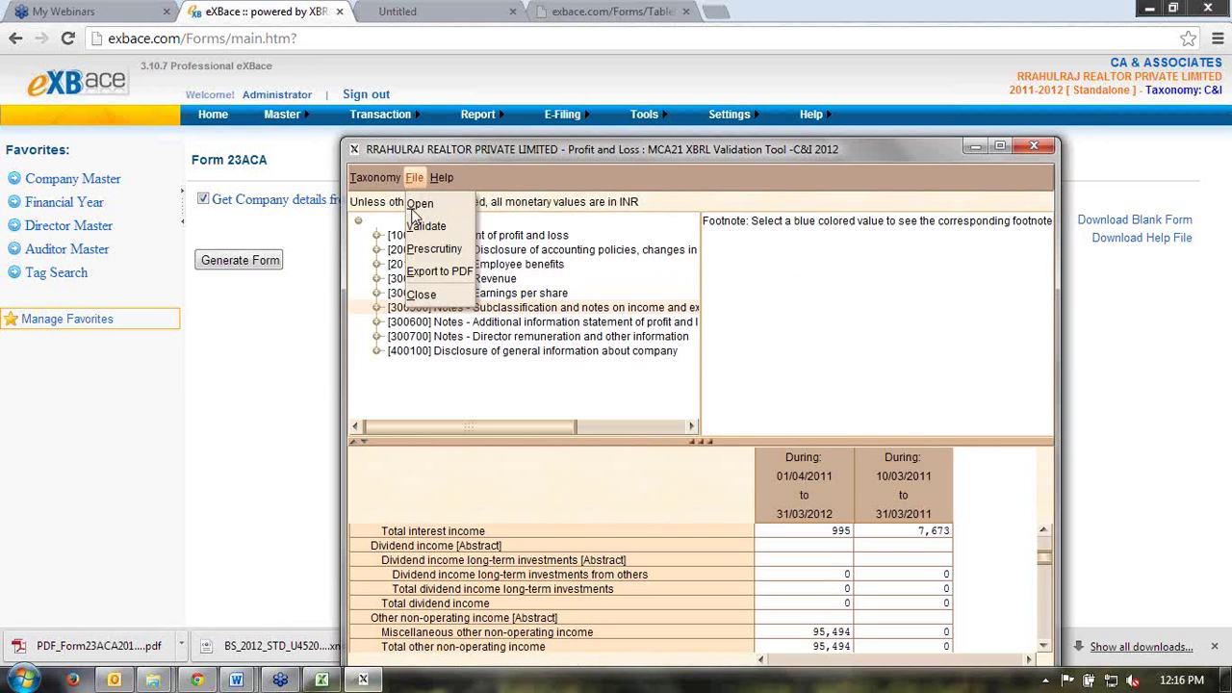
pyautogui.click(438, 273)
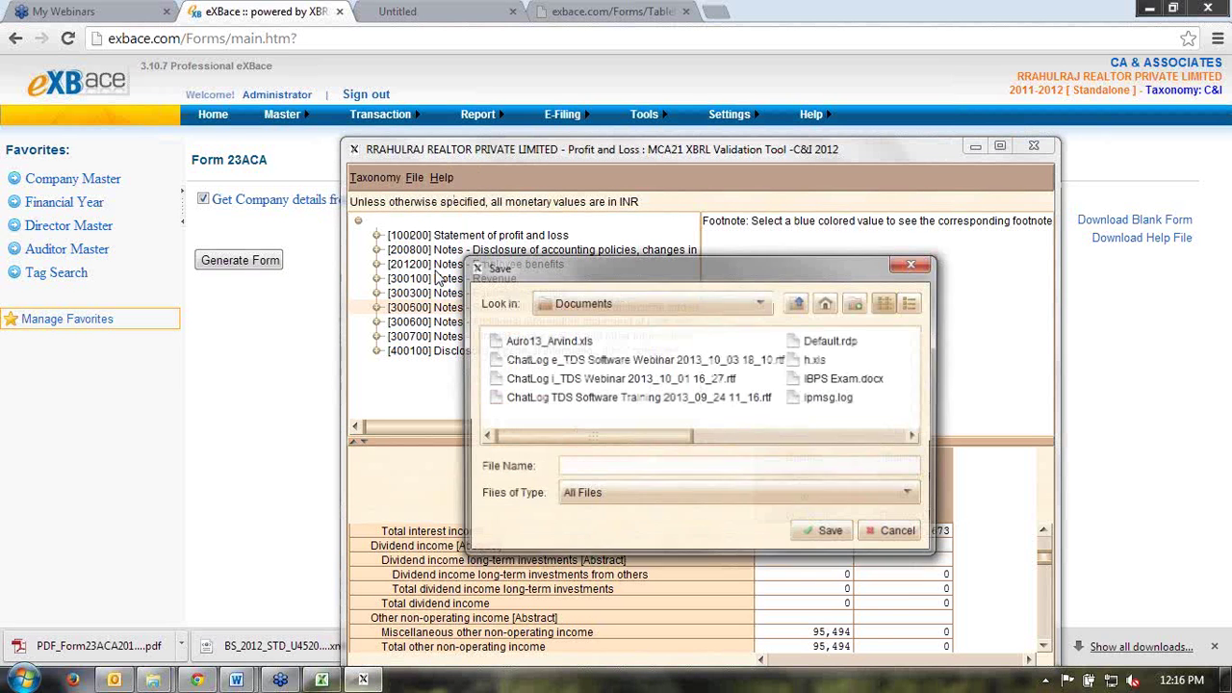
pyautogui.click(765, 304)
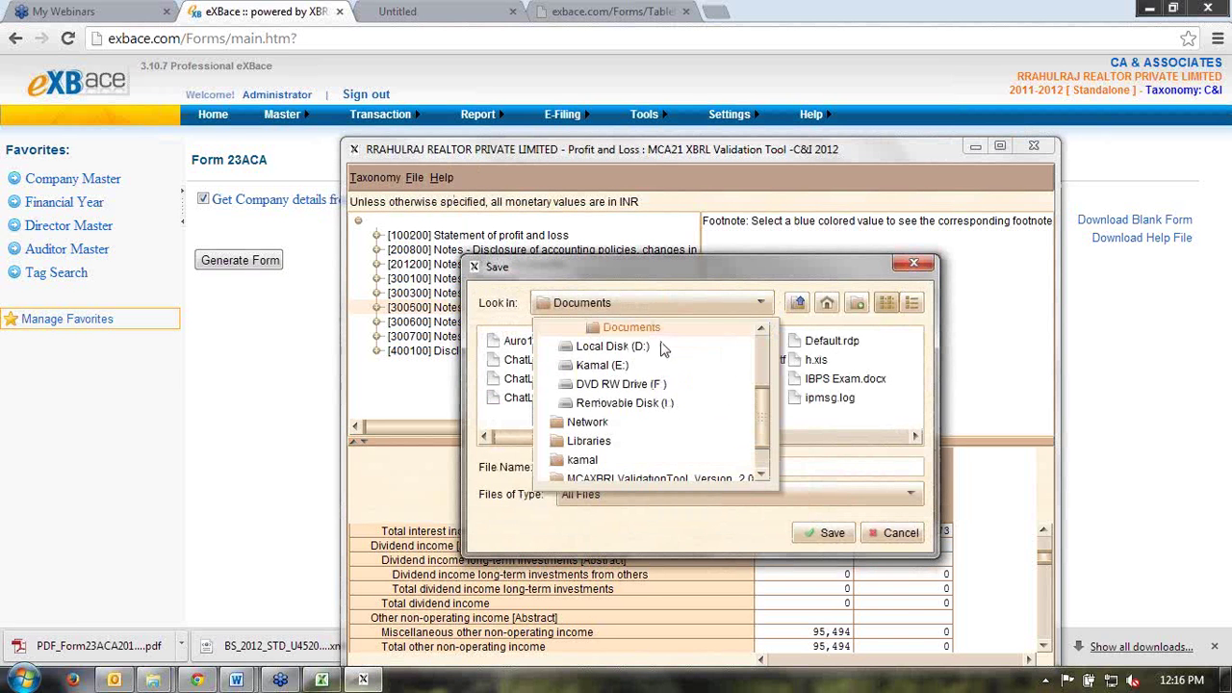
pyautogui.moveTo(758, 401); pyautogui.dragTo(761, 349)
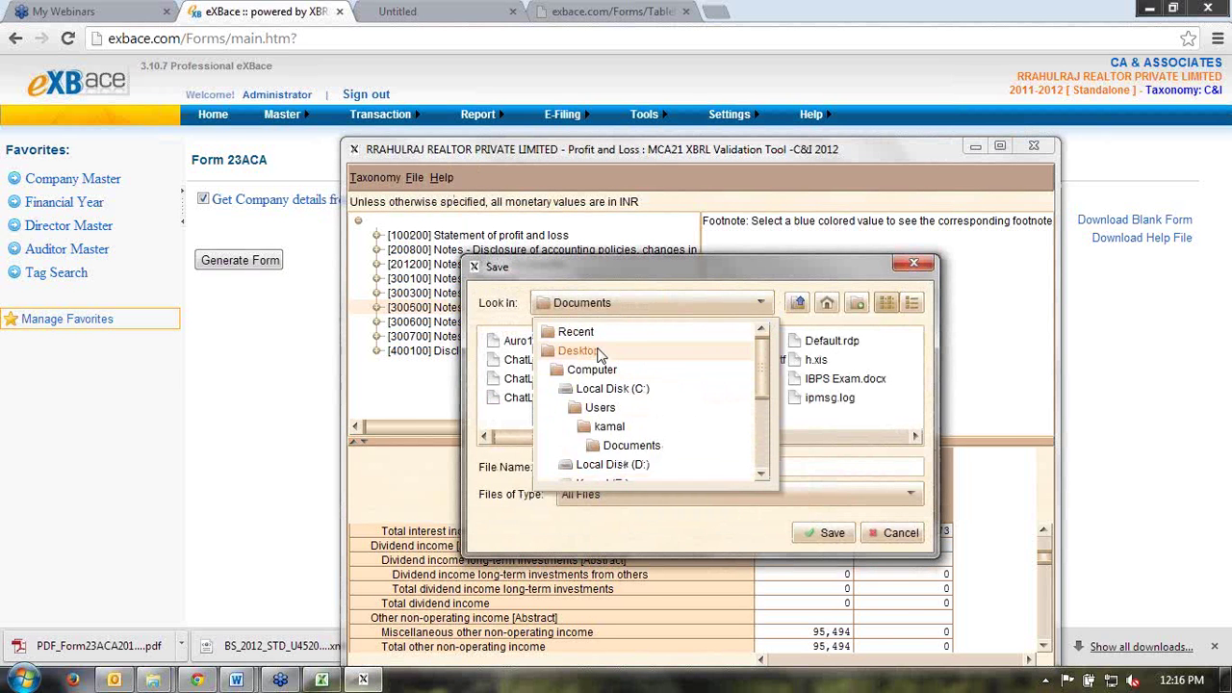
pyautogui.click(587, 352)
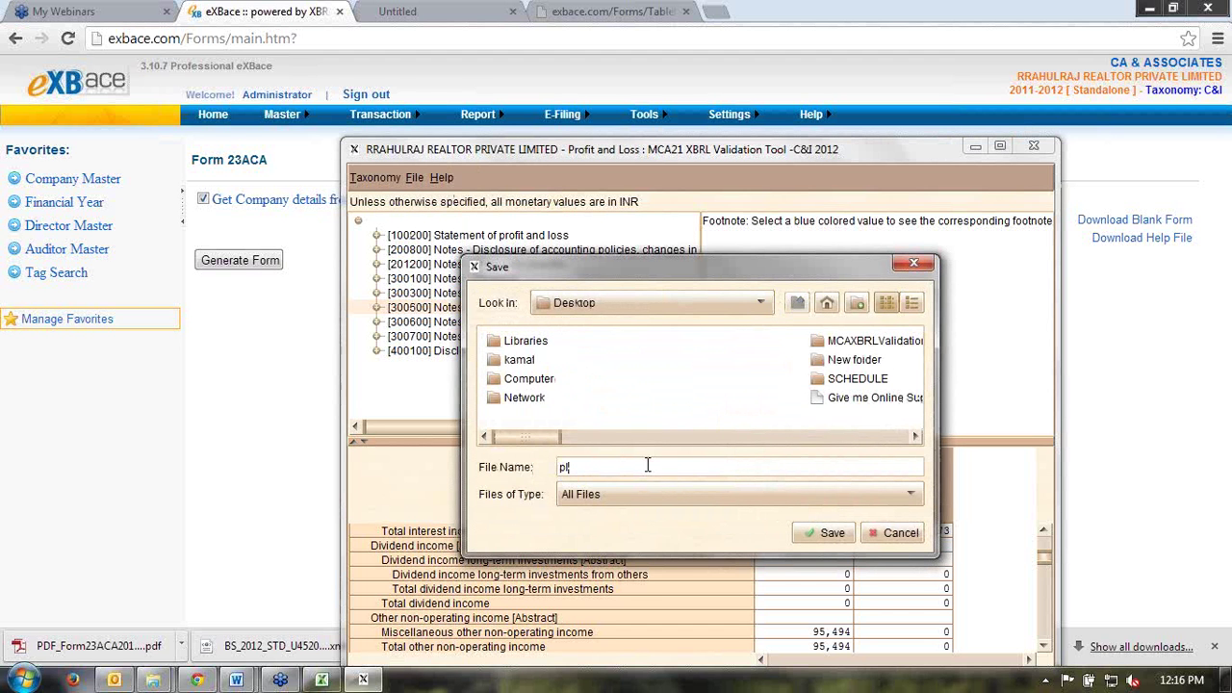
pyautogui.click(825, 532)
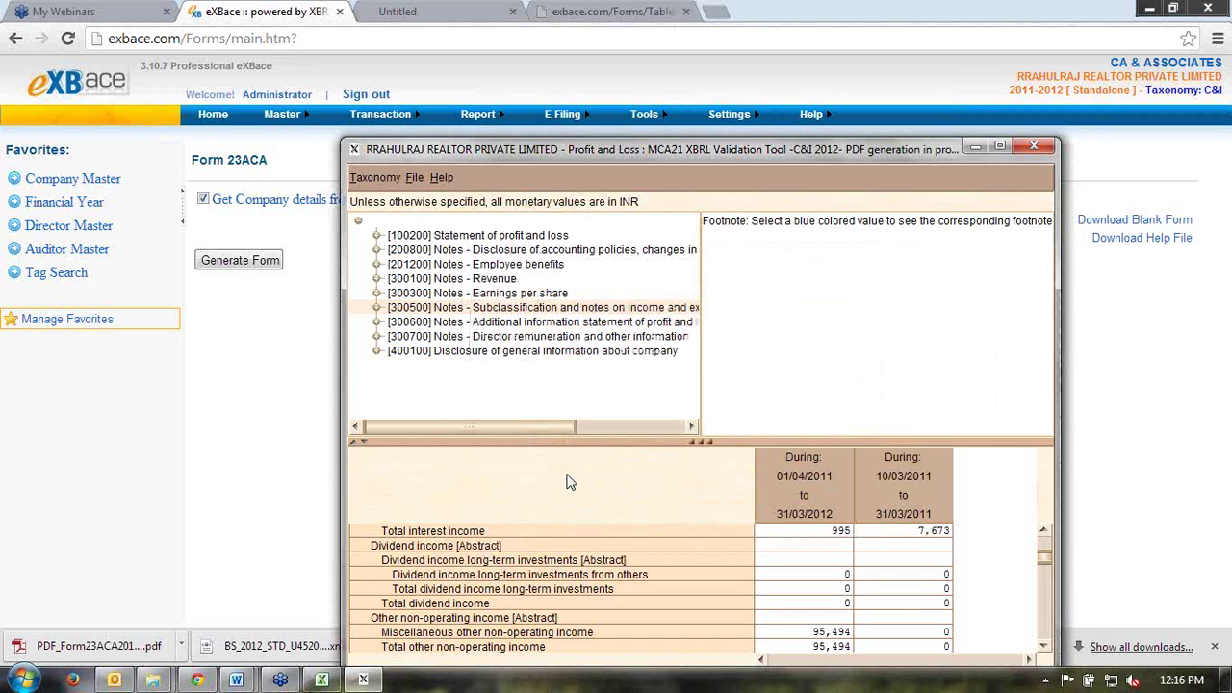
# Step: Dismiss the PDF export notice and close the Profit and Loss document in the validation tool
pyautogui.click(701, 435)
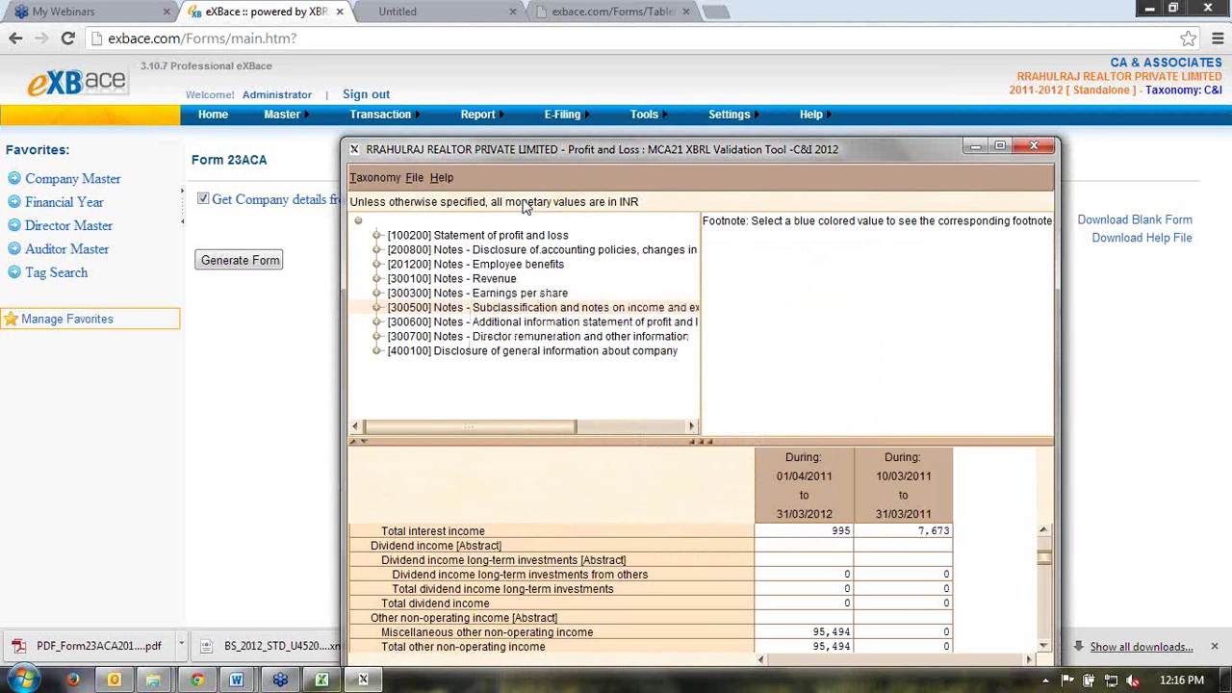
pyautogui.click(414, 178)
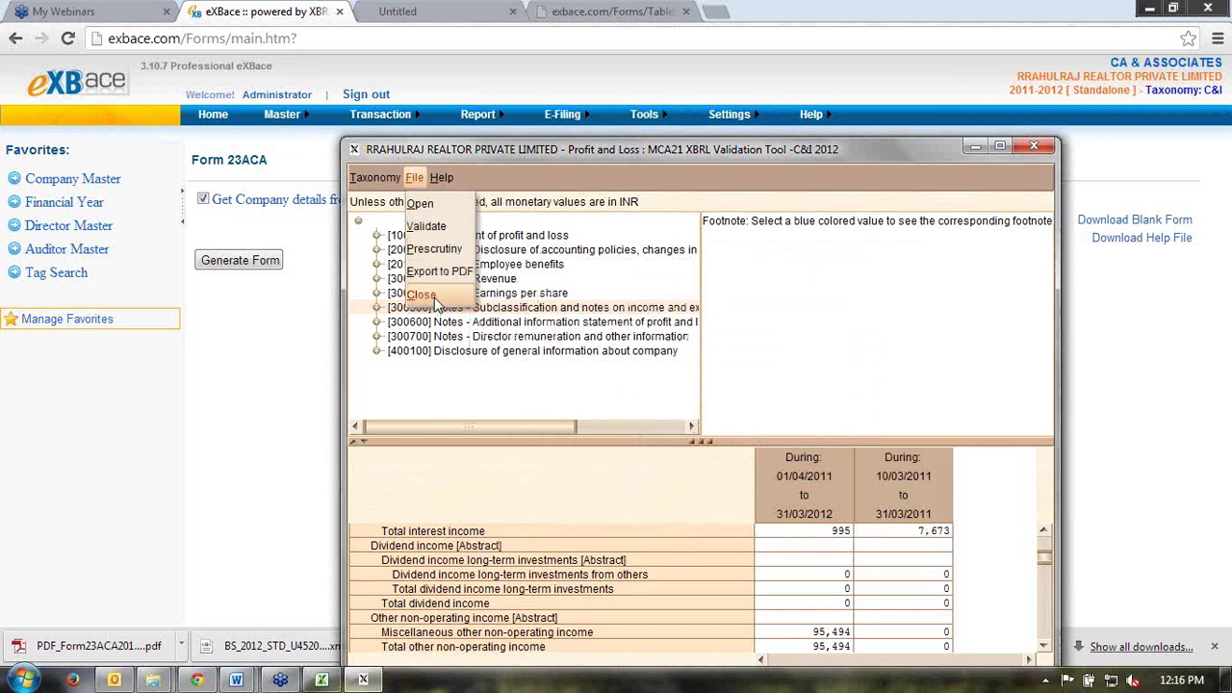
pyautogui.press('Return')
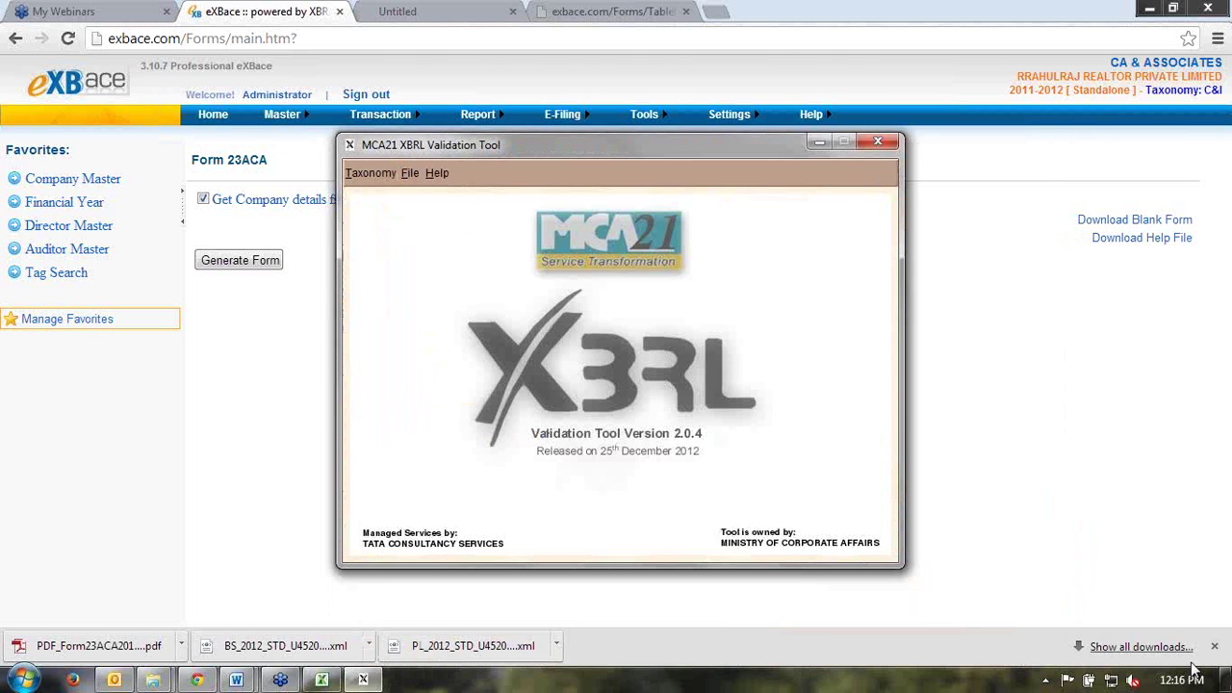
# Step: Open the exported pl PDF from the desktop in Adobe Reader
pyautogui.click(1224, 680)
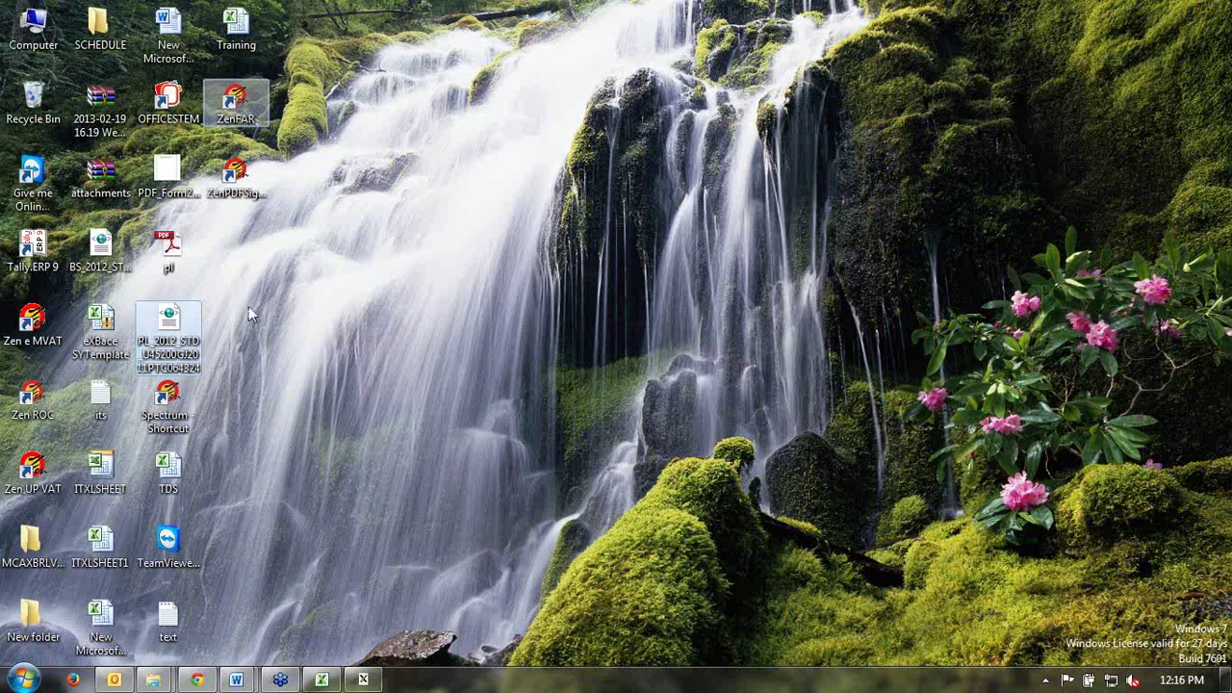
pyautogui.click(175, 247)
pyautogui.doubleClick(174, 247)
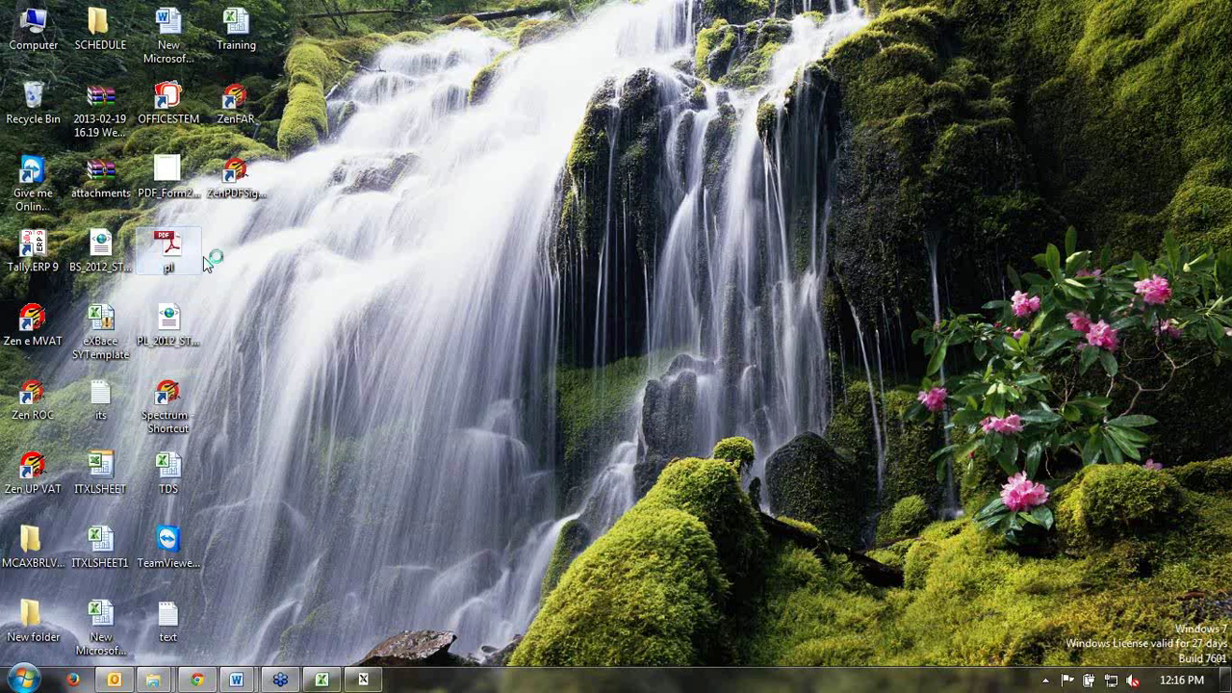
# Step: Examine the PDF's company information, statement of profit and loss, and notes on income and expenses
pyautogui.scroll(-10, 553, 435)
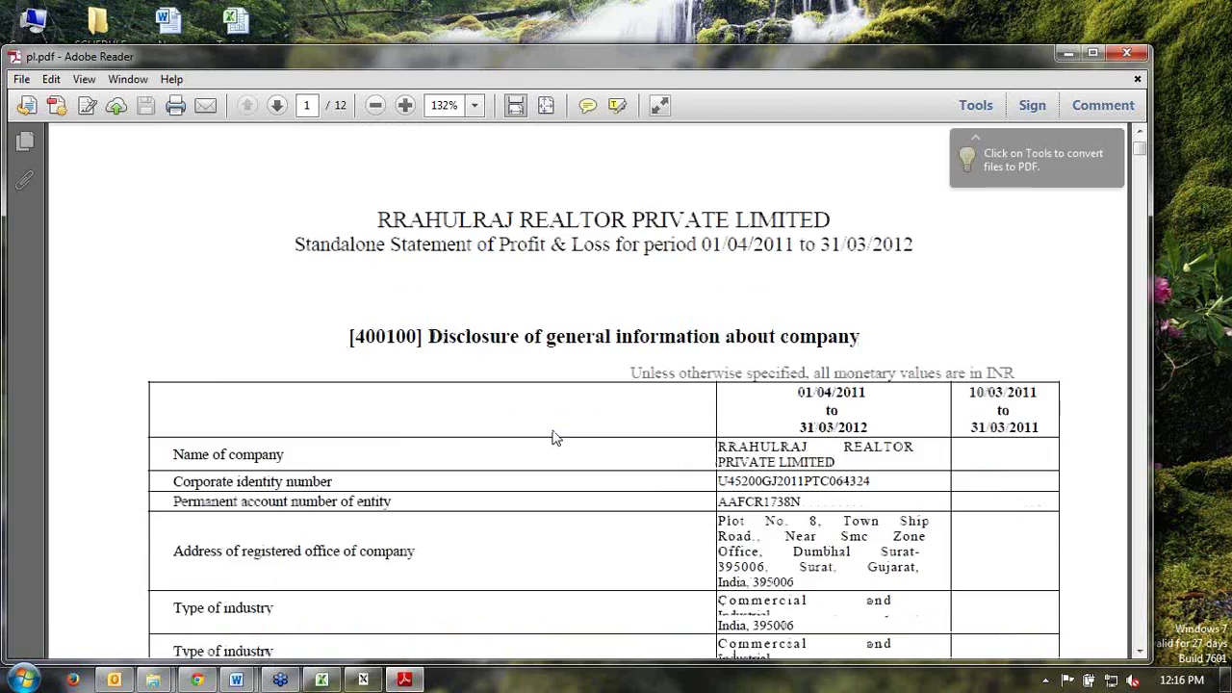
pyautogui.scroll(-5, 553, 438)
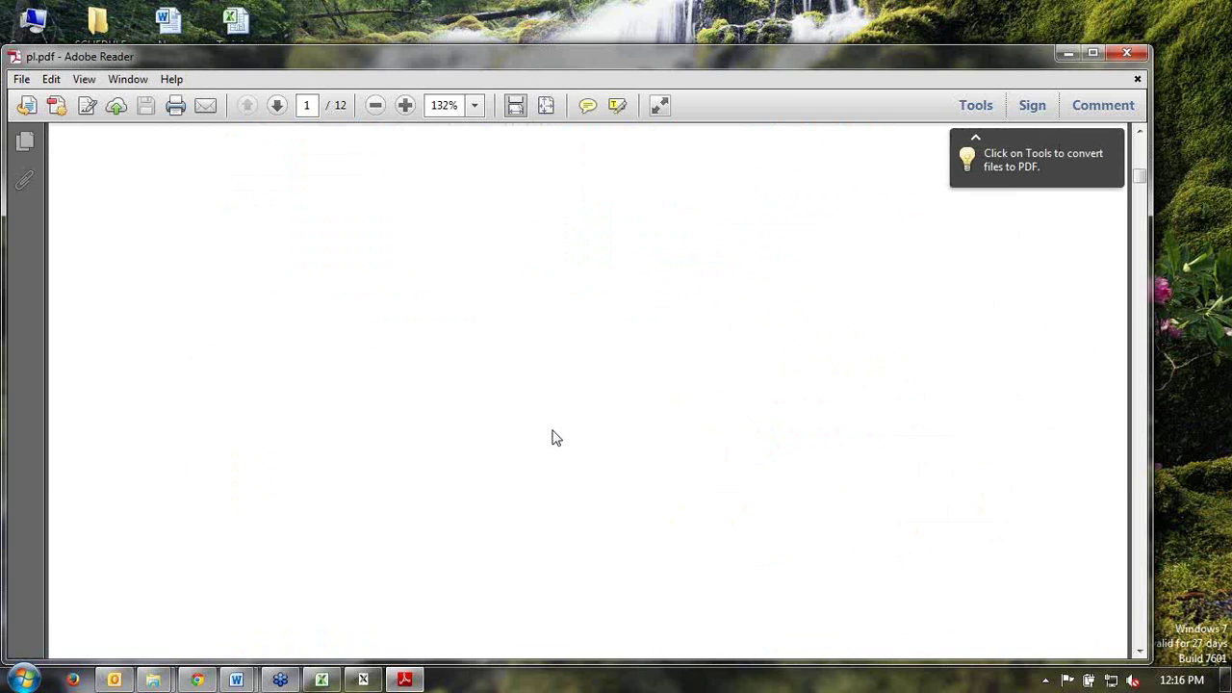
pyautogui.scroll(-10, 553, 437)
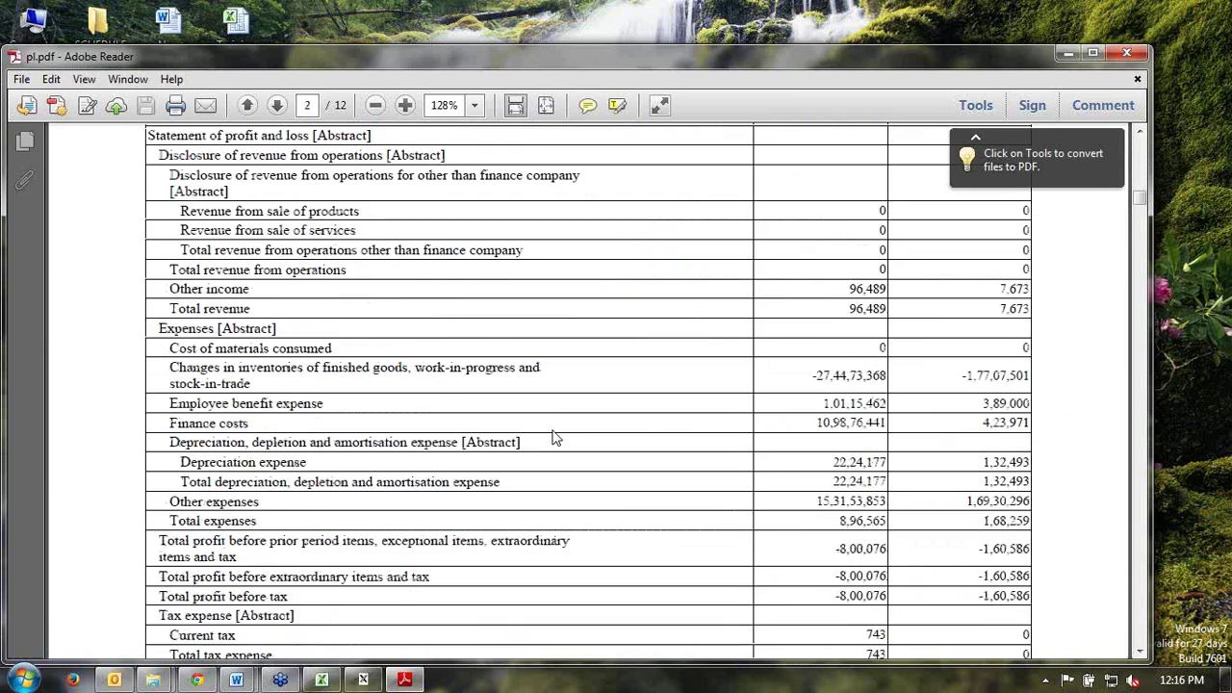
pyautogui.scroll(-10, 552, 438)
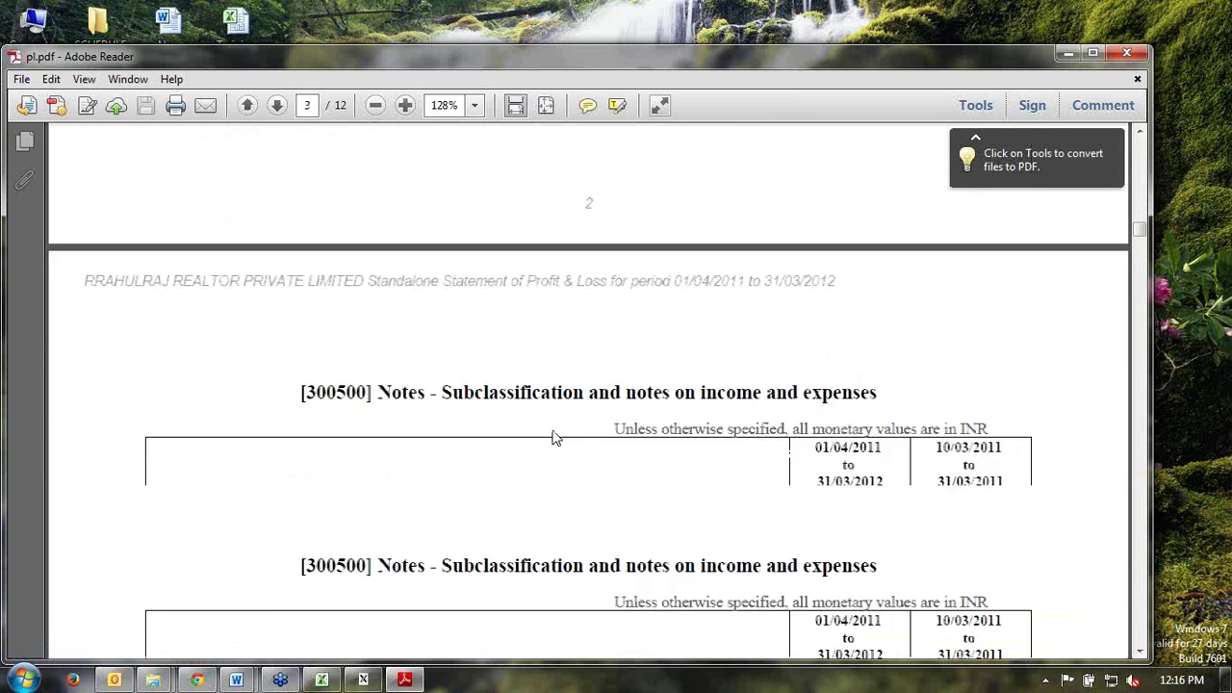
pyautogui.scroll(-10, 552, 438)
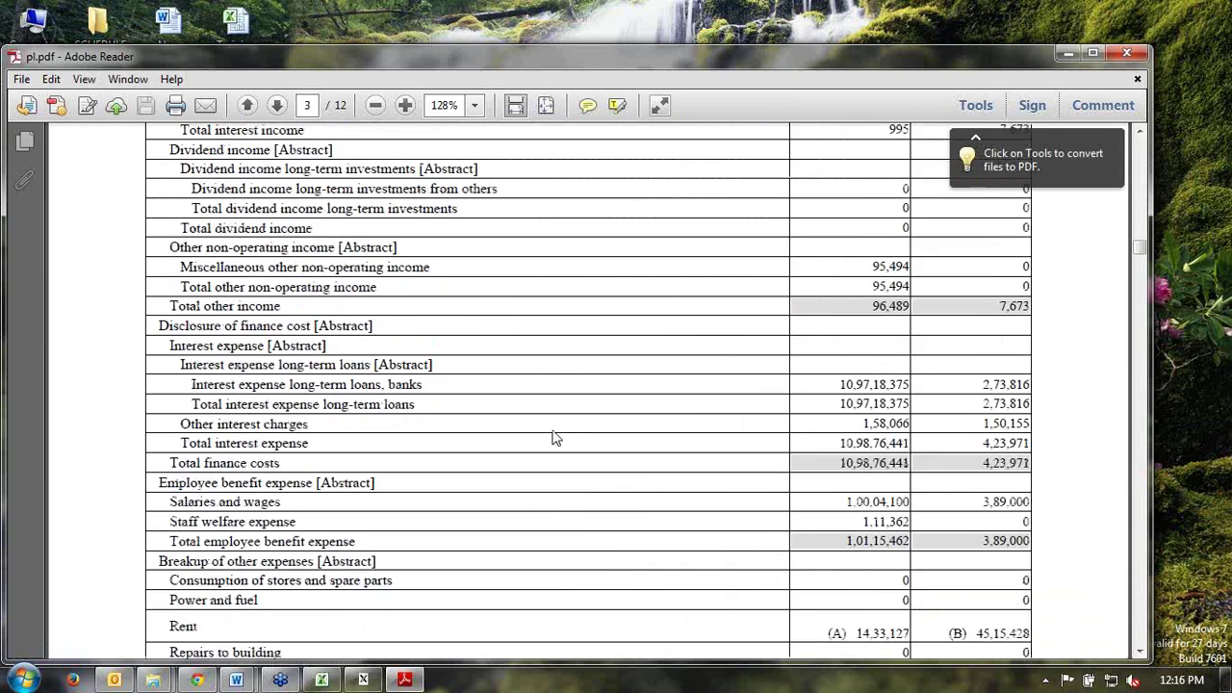
pyautogui.scroll(-6, 553, 438)
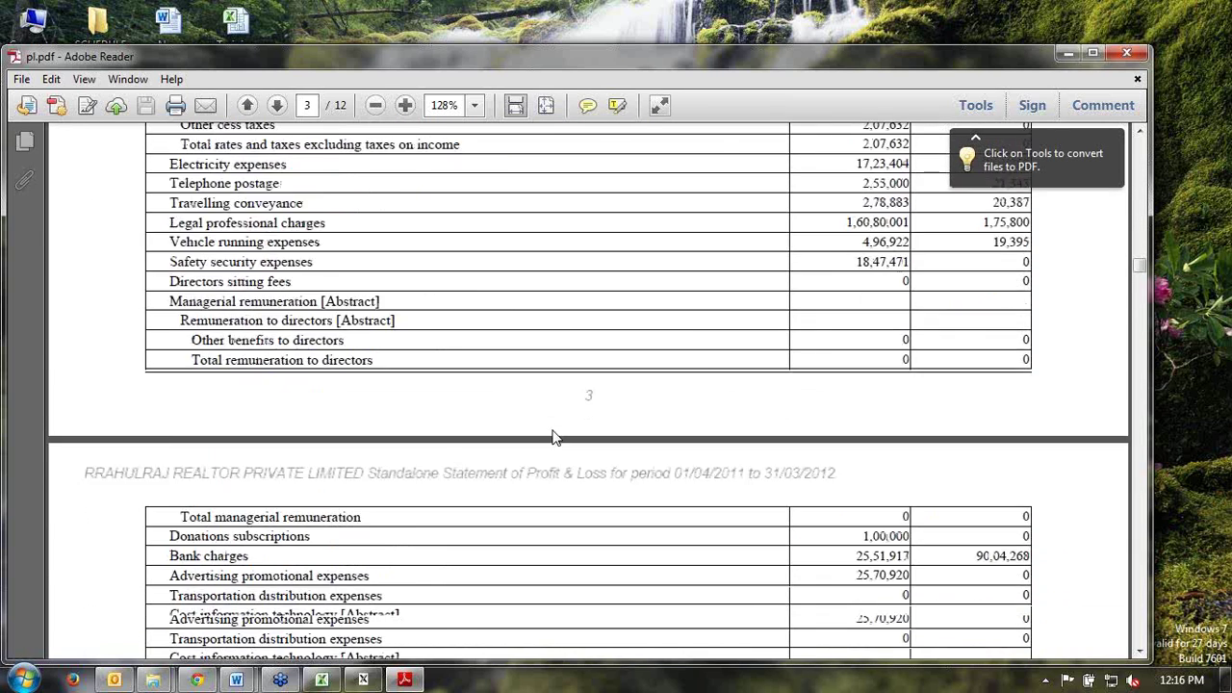
pyautogui.scroll(-10, 554, 438)
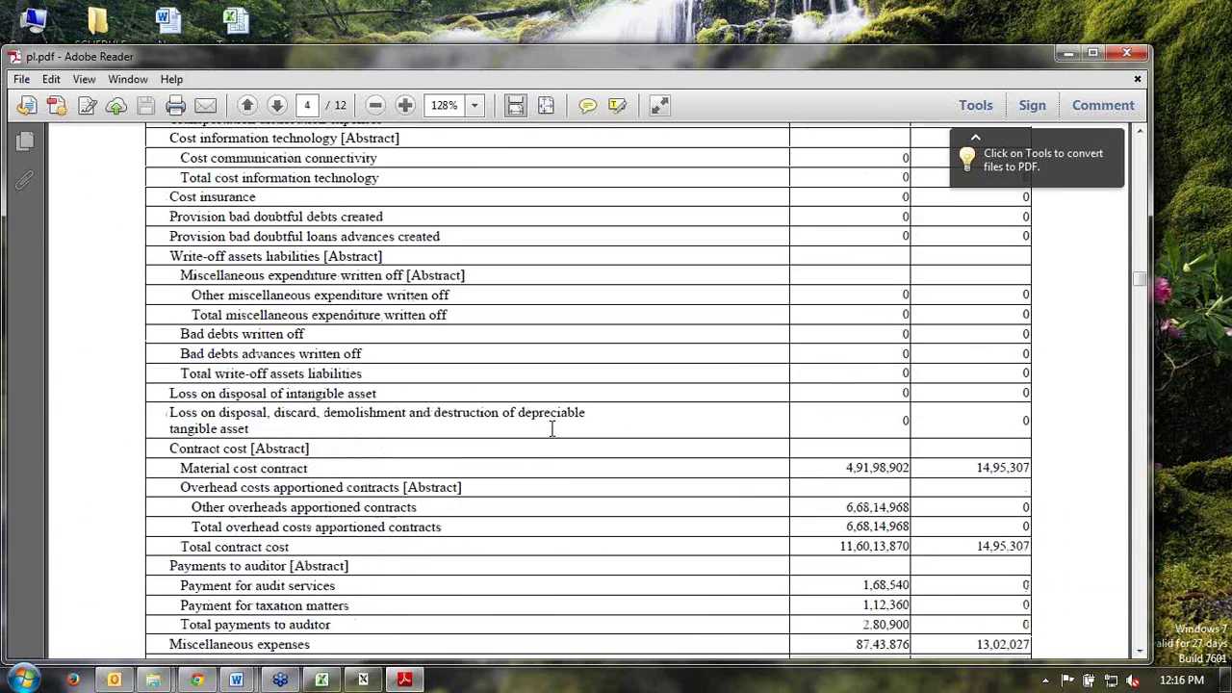
pyautogui.scroll(-3, 554, 438)
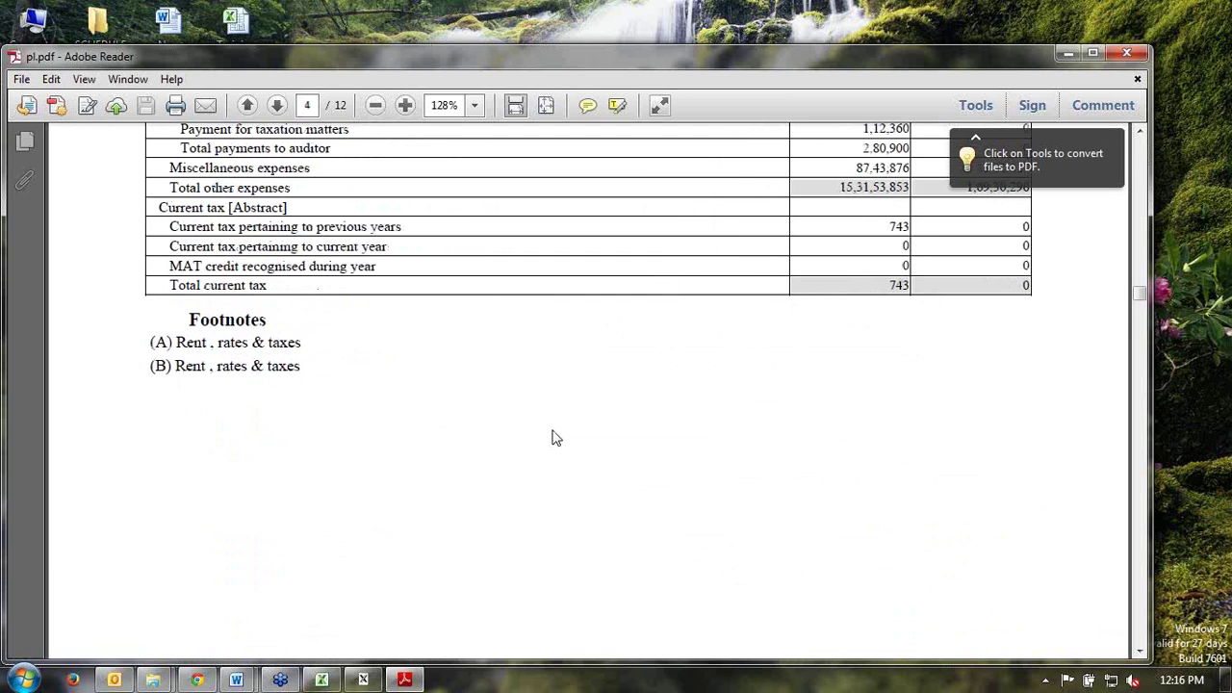
pyautogui.scroll(-1, 555, 438)
pyautogui.scroll(4, 554, 438)
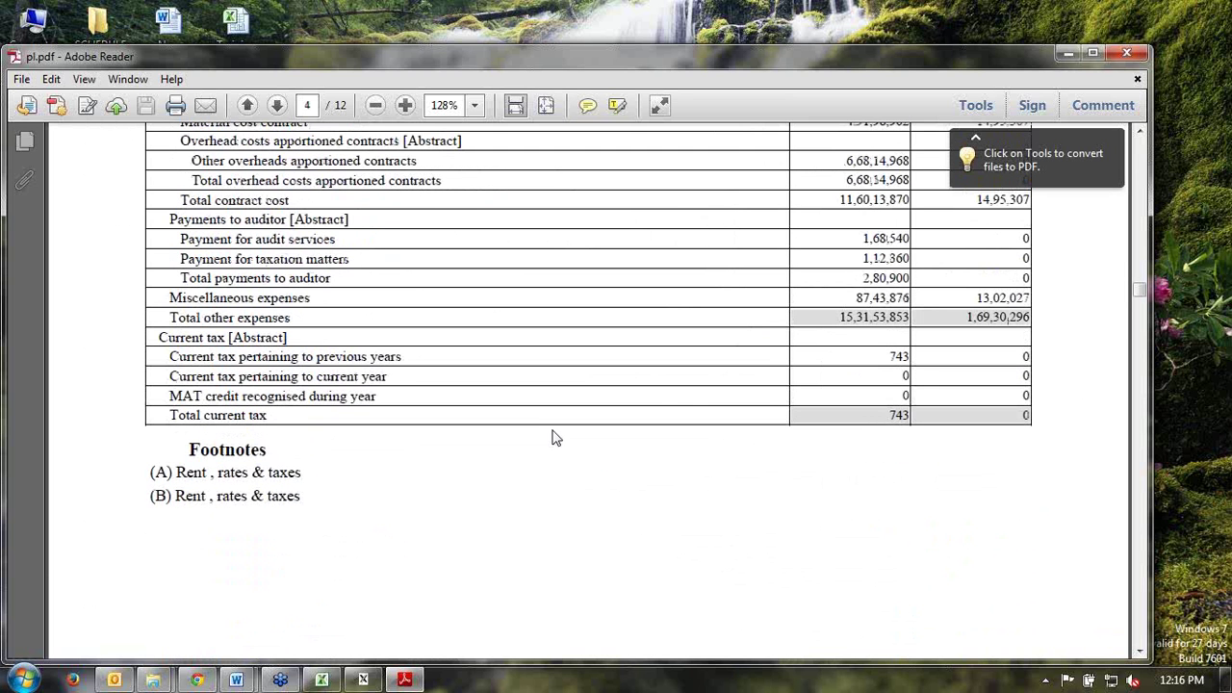
pyautogui.scroll(-5, 555, 438)
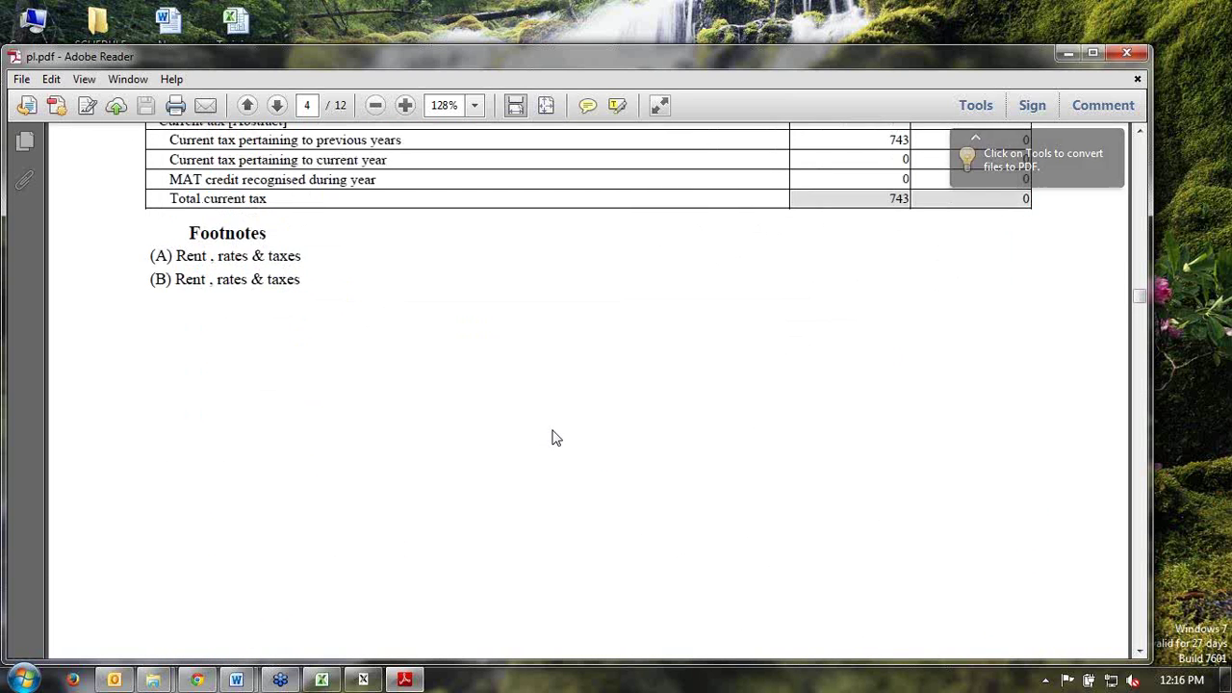
pyautogui.scroll(9, 554, 438)
pyautogui.scroll(4, 554, 438)
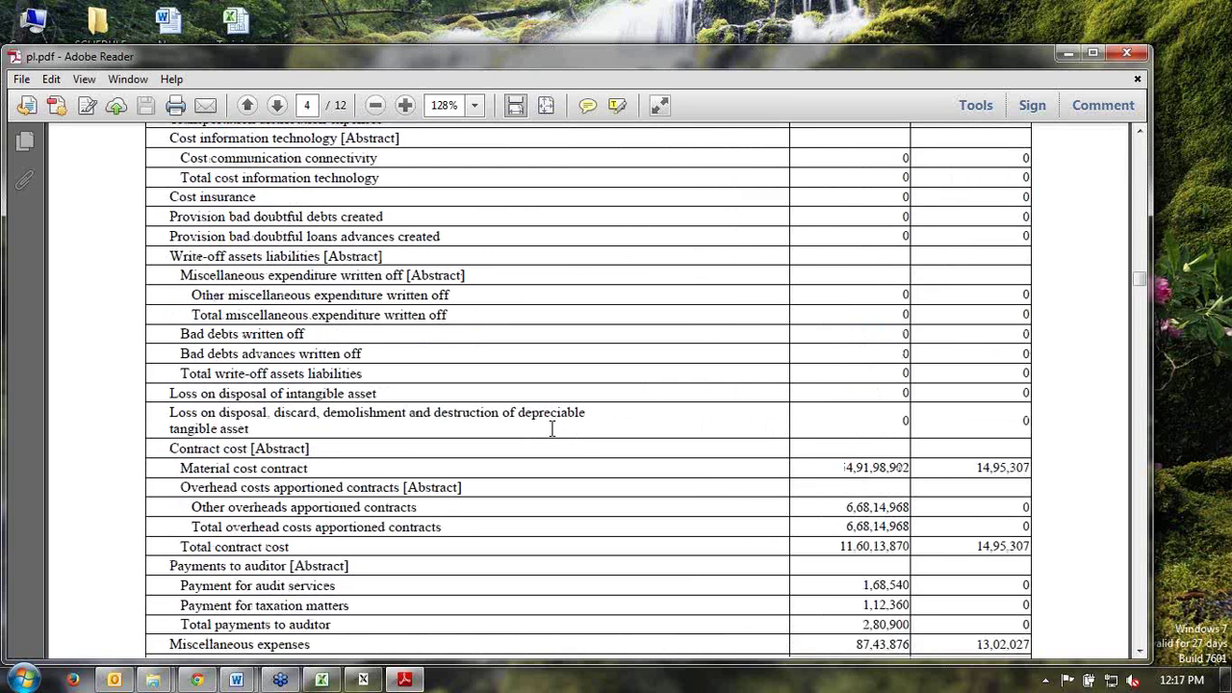
pyautogui.scroll(19, 552, 428)
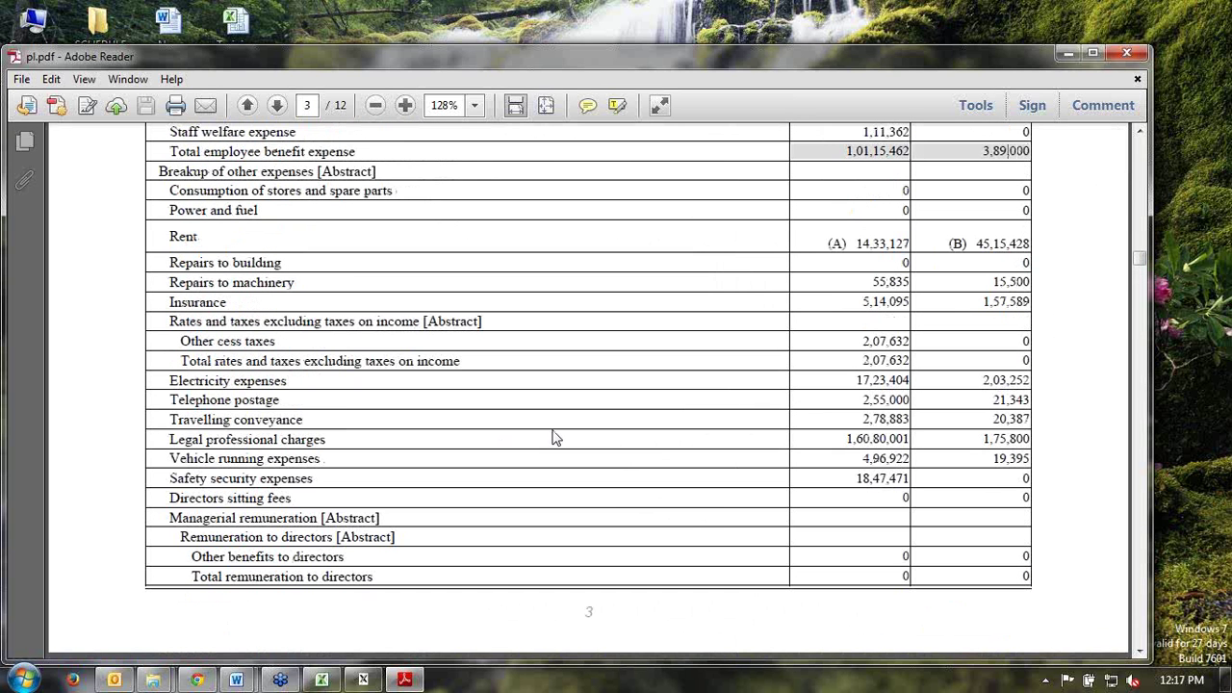
# Step: Check the Rent line's footnote markers against the matching entries under Footnotes in the income and expenses notes
pyautogui.moveTo(164, 236); pyautogui.dragTo(202, 236)
pyautogui.moveTo(854, 243); pyautogui.dragTo(909, 246)
pyautogui.moveTo(827, 244); pyautogui.dragTo(847, 245)
pyautogui.scroll(-3, 529, 402)
pyautogui.scroll(-12, 527, 402)
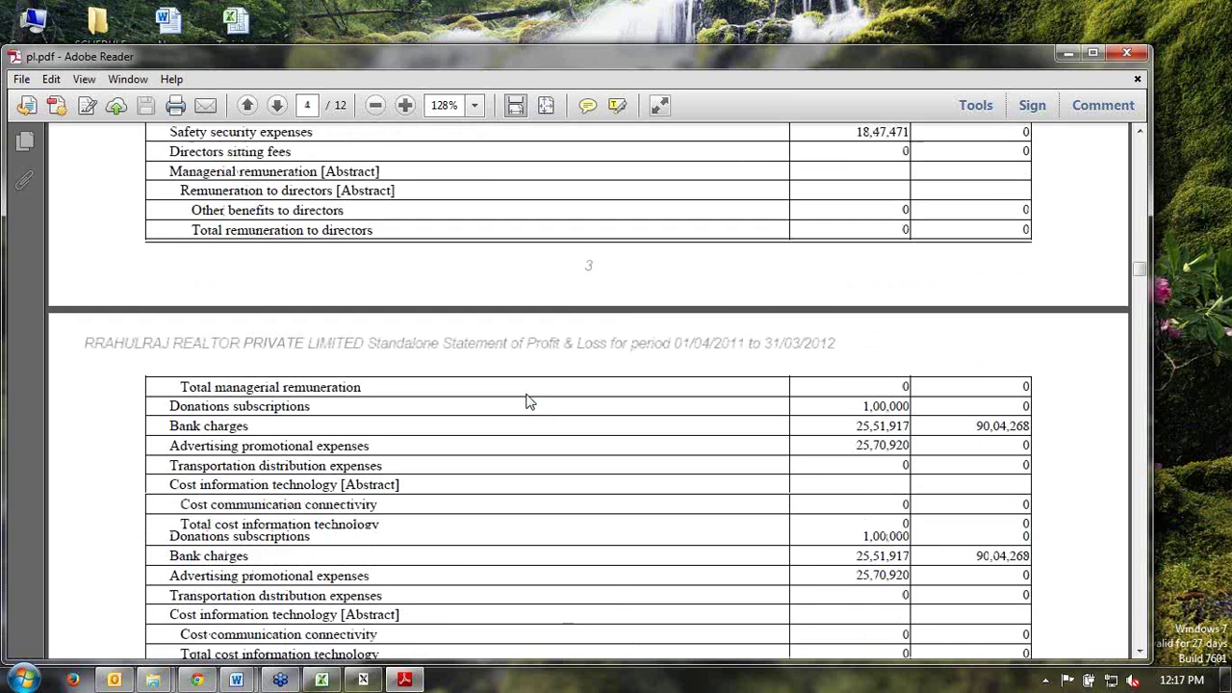
pyautogui.scroll(-2, 528, 402)
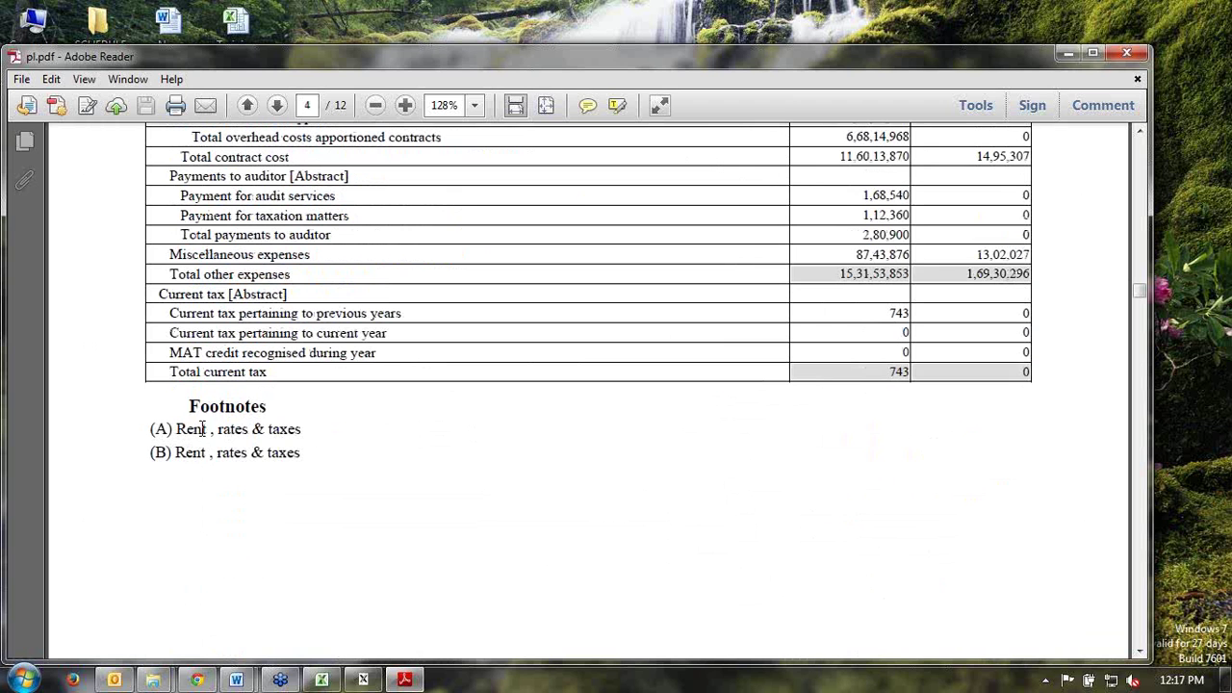
pyautogui.moveTo(190, 409); pyautogui.dragTo(277, 406)
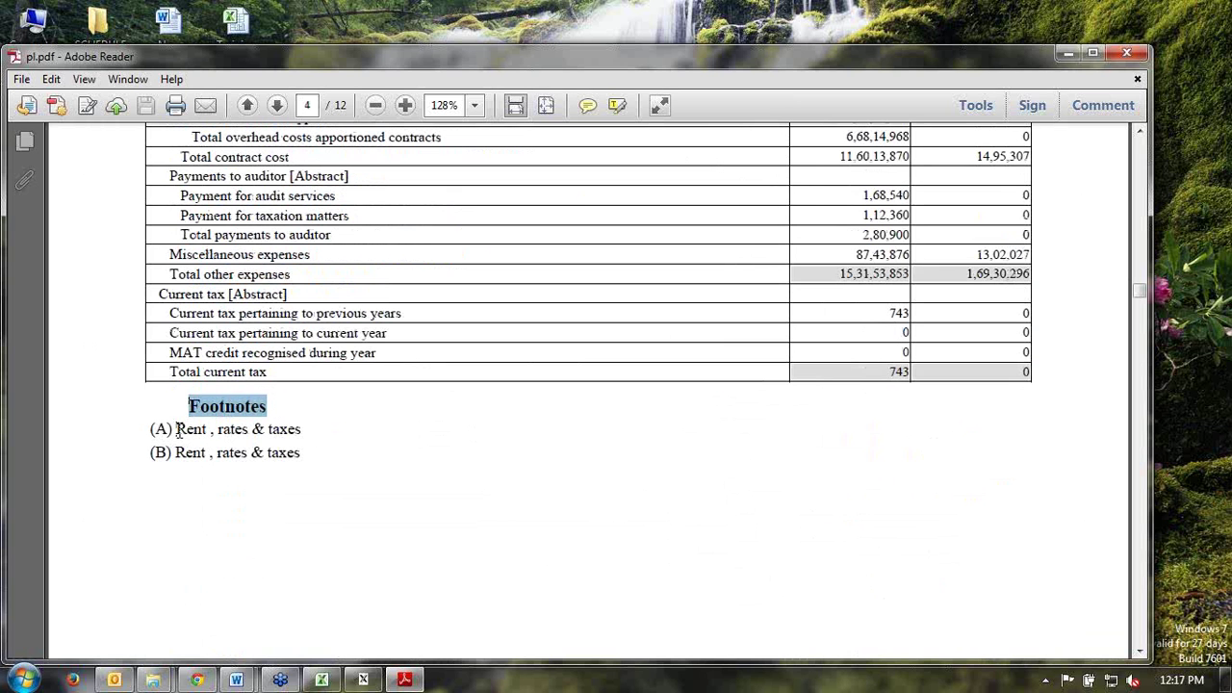
pyautogui.moveTo(178, 429)
pyautogui.mouseDown()
pyautogui.moveTo(303, 431)
pyautogui.moveTo(175, 453)
pyautogui.mouseUp()
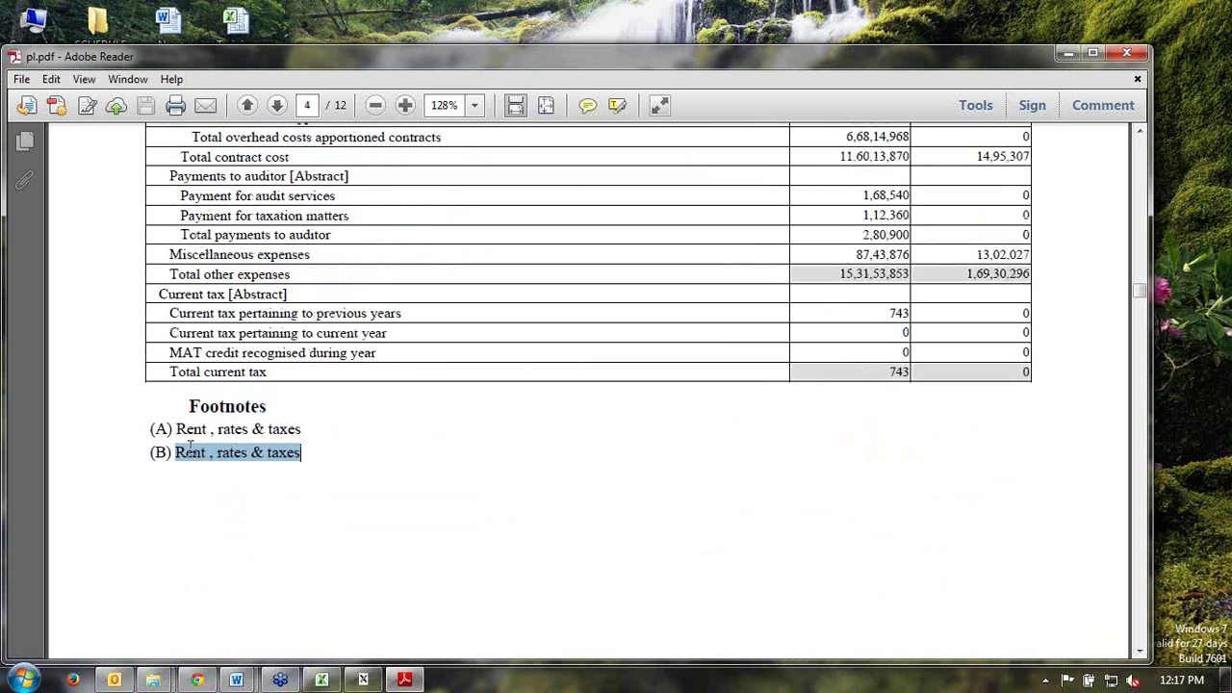
pyautogui.click(431, 488)
# Step: Examine the additional profit and loss notes and the accounting policies text block with its linked Textual information (1) section
pyautogui.scroll(-10, 430, 488)
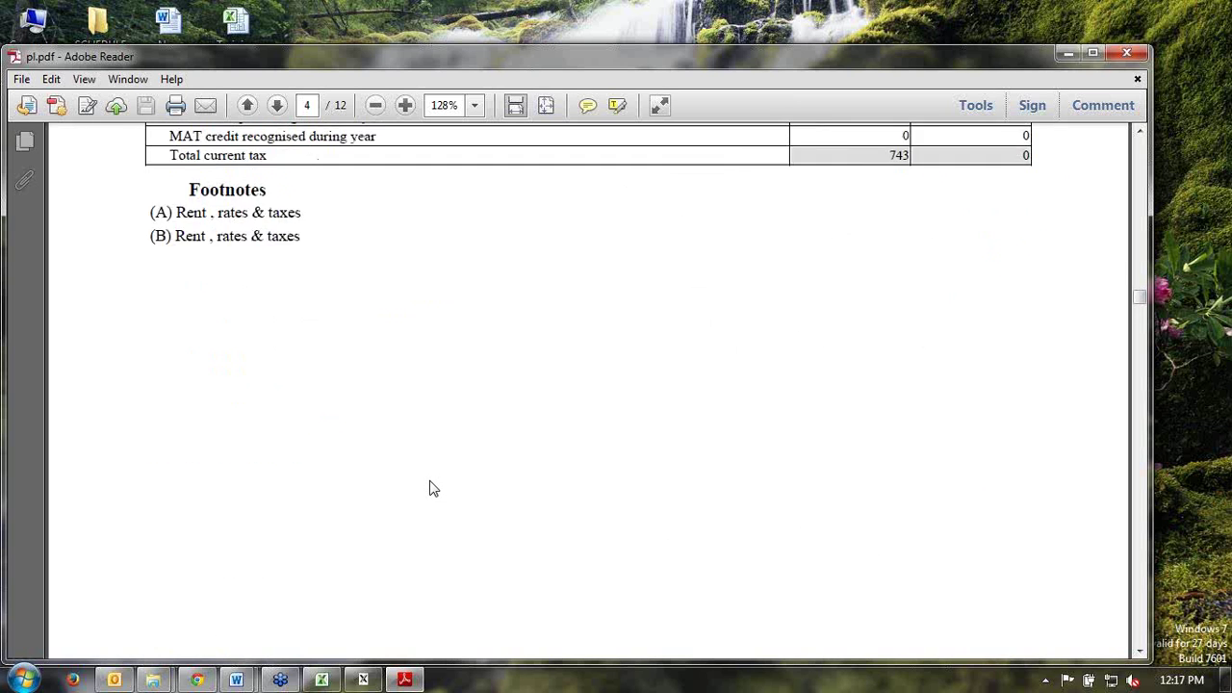
pyautogui.scroll(-3, 430, 488)
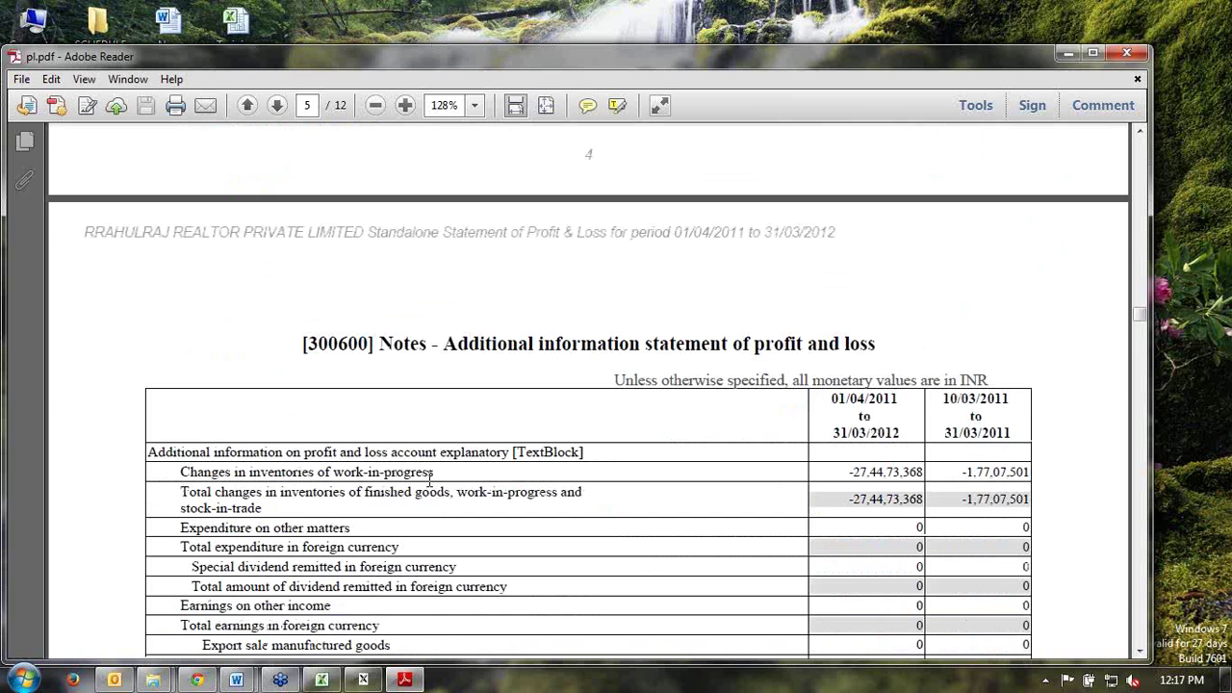
pyautogui.scroll(-8, 431, 475)
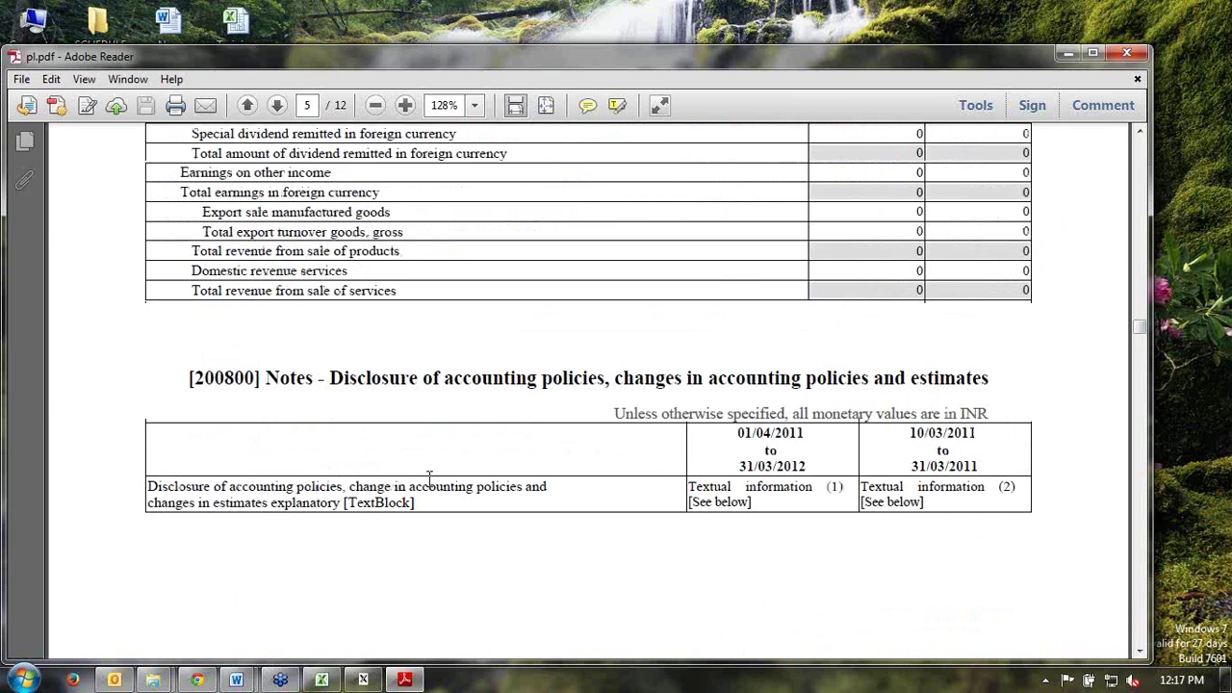
pyautogui.scroll(-3, 430, 482)
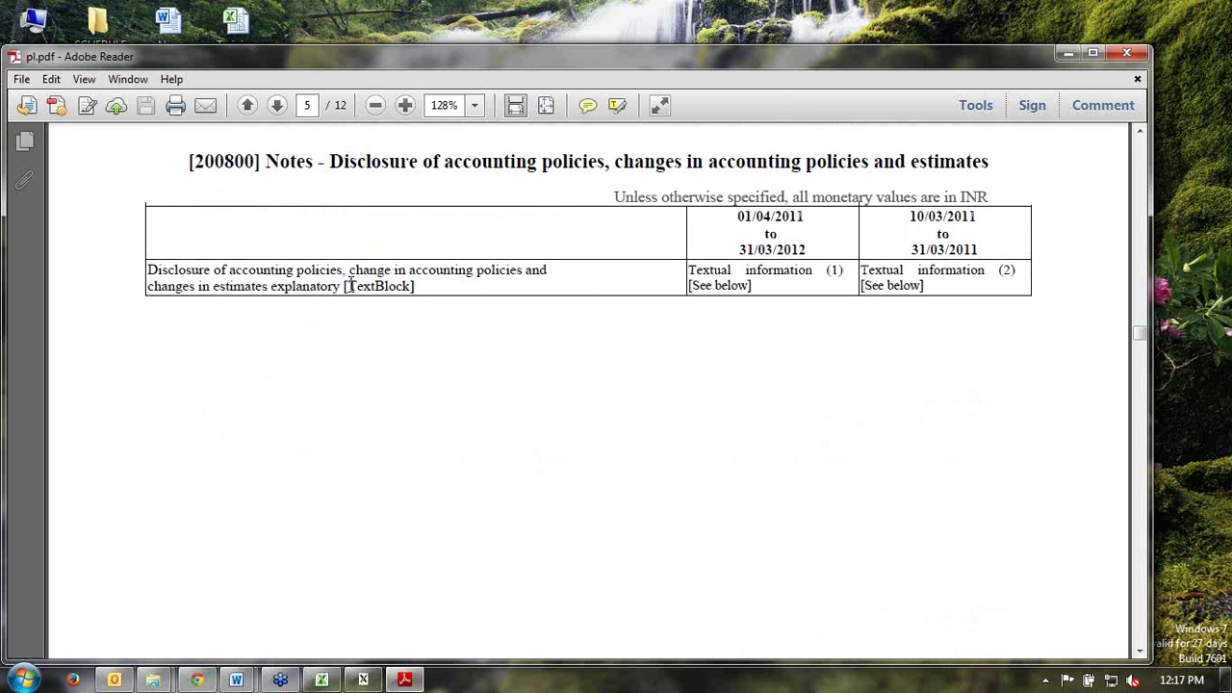
pyautogui.moveTo(350, 286); pyautogui.dragTo(413, 285)
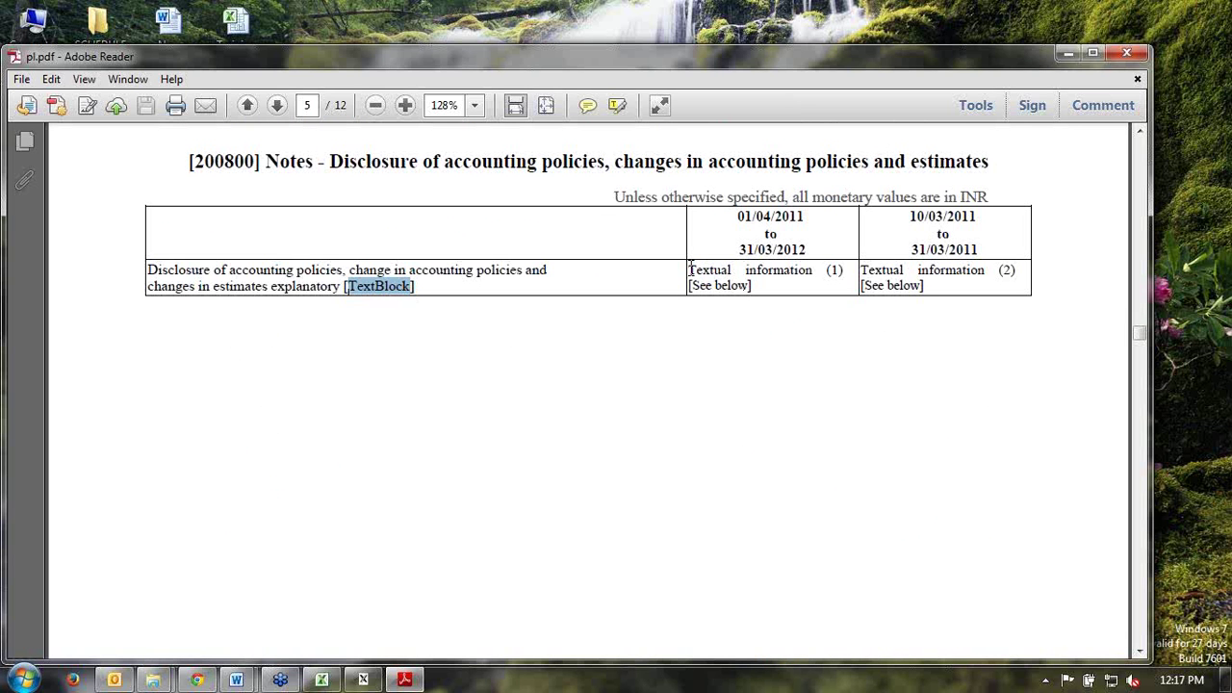
pyautogui.moveTo(691, 270); pyautogui.dragTo(844, 270)
pyautogui.scroll(-5, 619, 419)
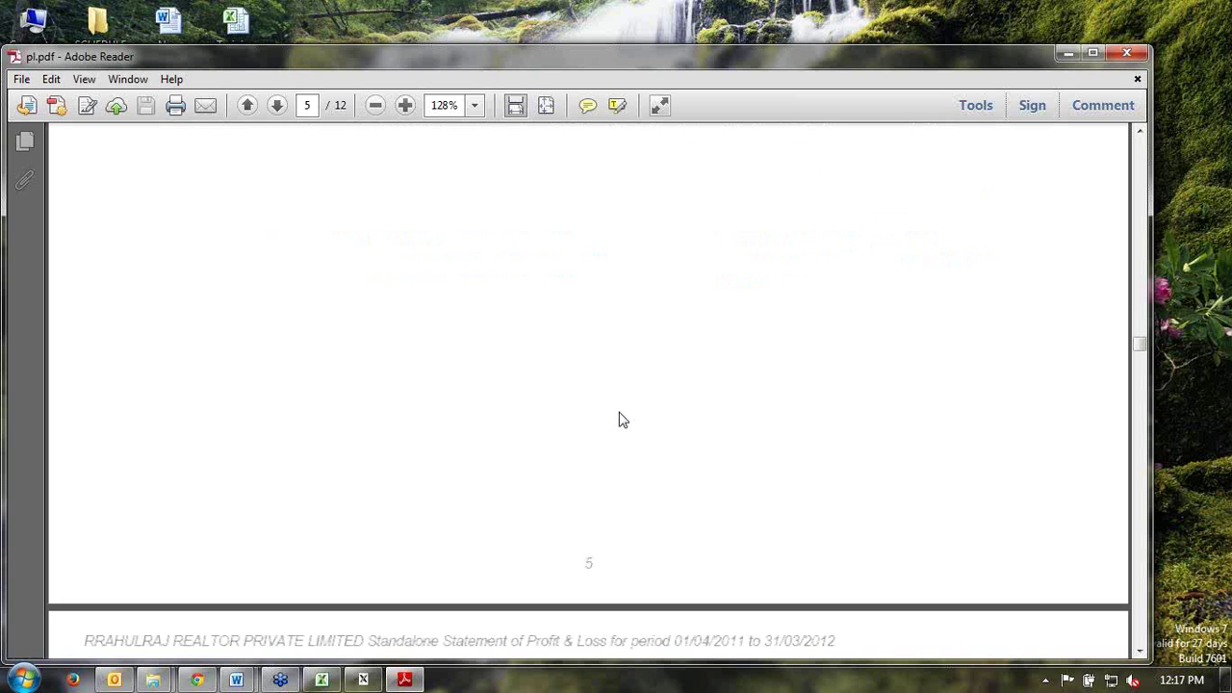
pyautogui.scroll(-5, 619, 419)
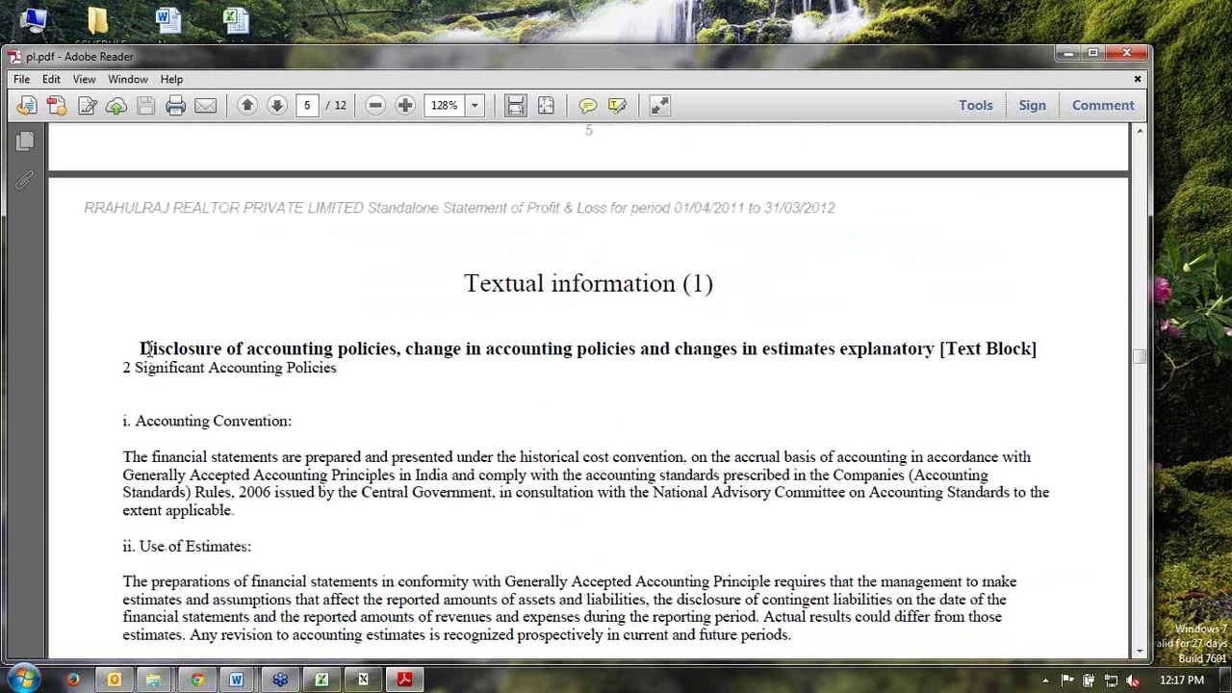
pyautogui.moveTo(144, 348); pyautogui.dragTo(319, 599)
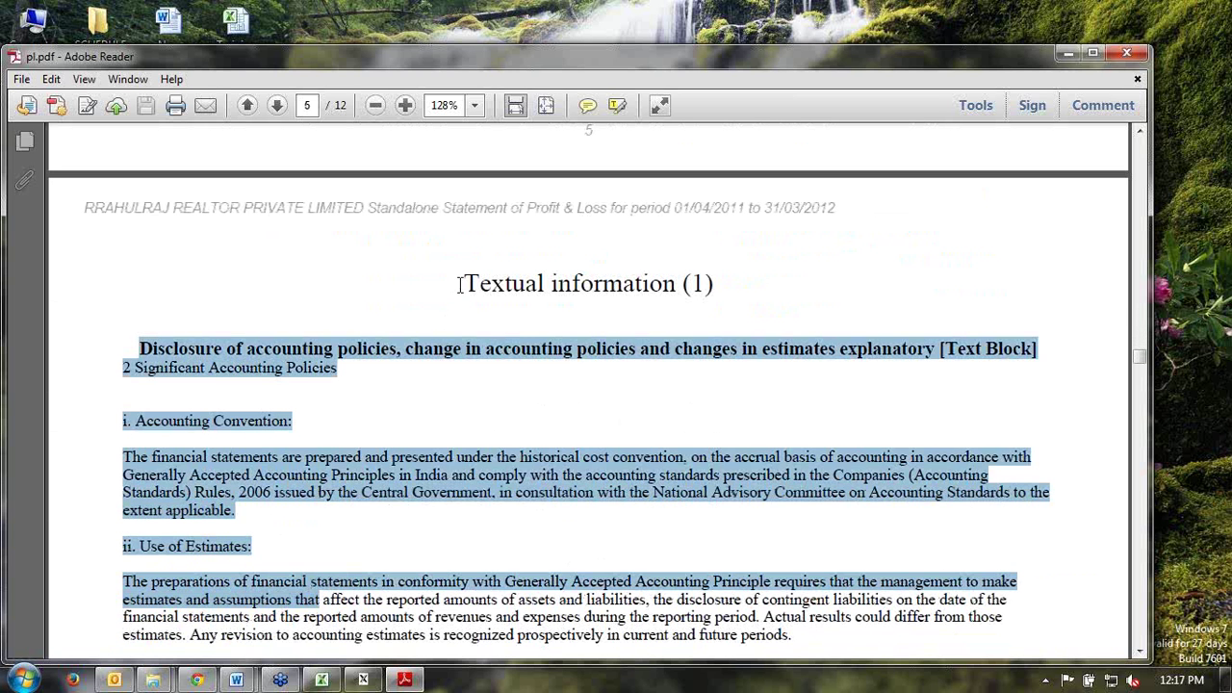
pyautogui.moveTo(460, 284); pyautogui.dragTo(721, 286)
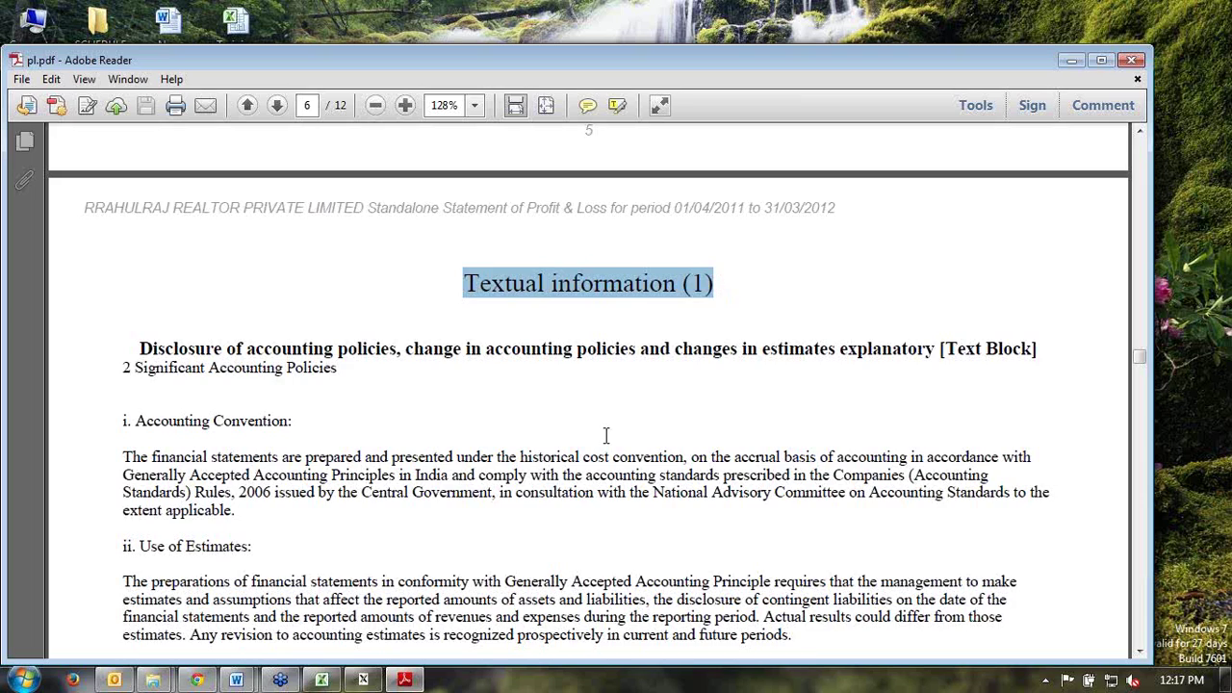
pyautogui.scroll(-15, 607, 436)
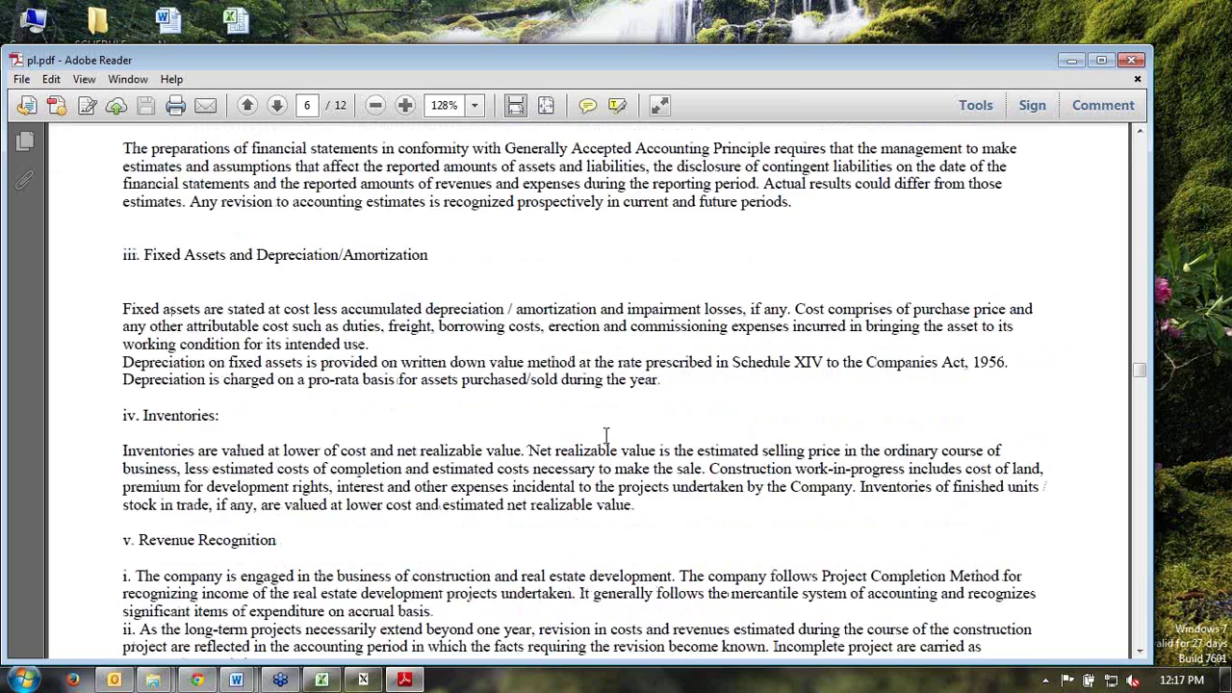
pyautogui.scroll(-5, 606, 436)
pyautogui.scroll(-8, 607, 436)
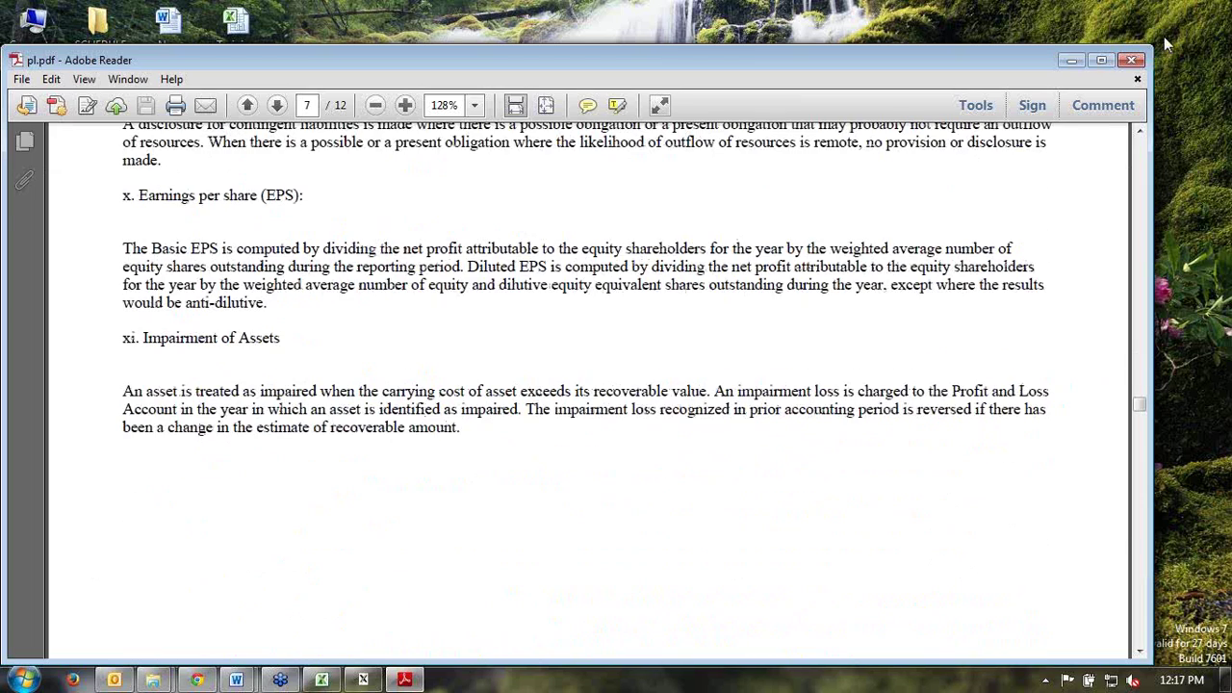
# Step: Close the pl PDF and return to eXBace in Chrome to open the Excel Import page
pyautogui.click(1132, 60)
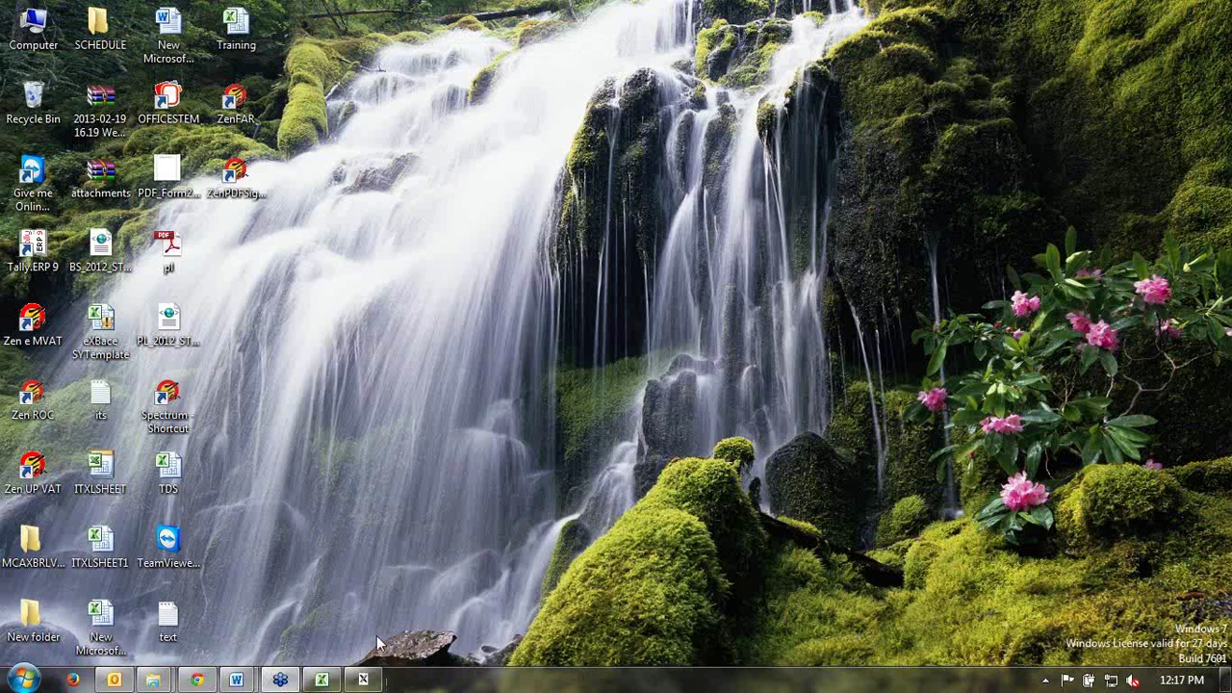
pyautogui.click(196, 681)
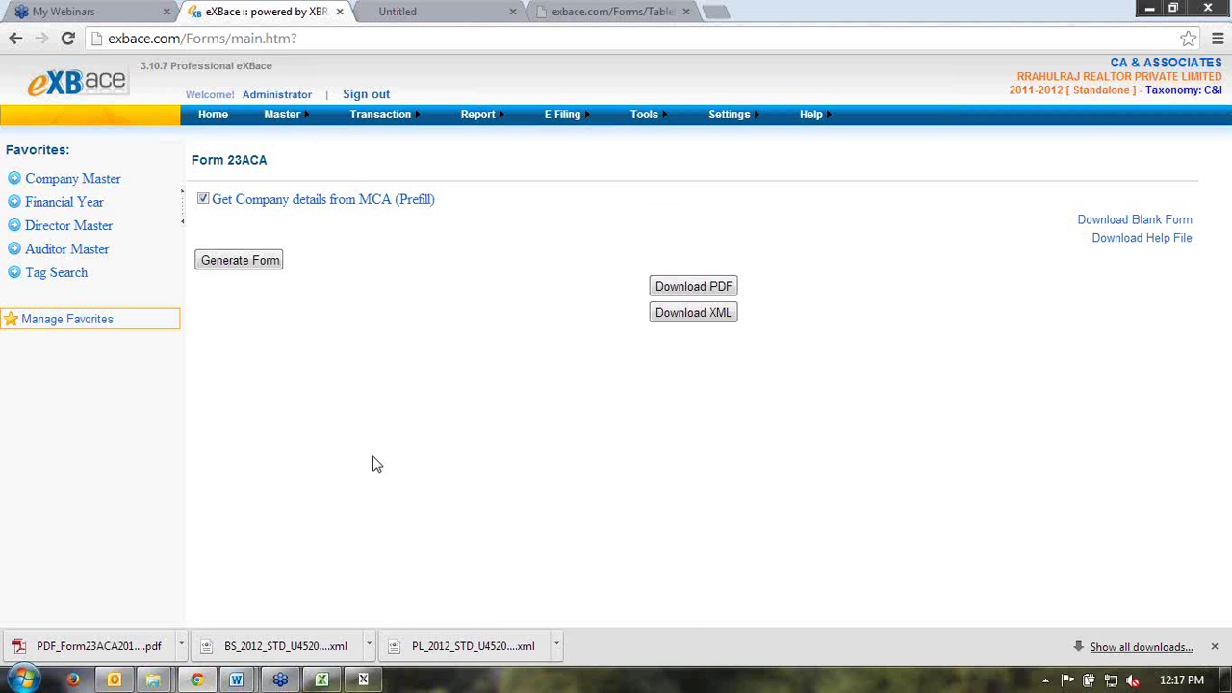
pyautogui.moveTo(643, 118)
pyautogui.moveTo(660, 143)
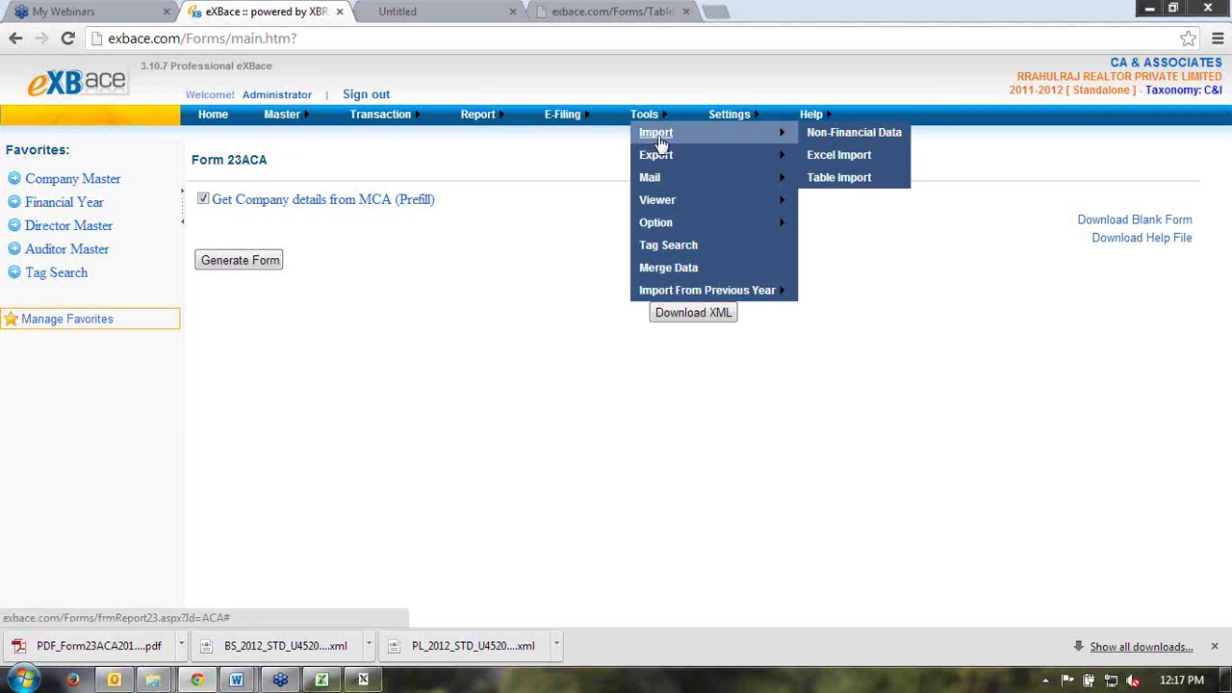
pyautogui.click(838, 155)
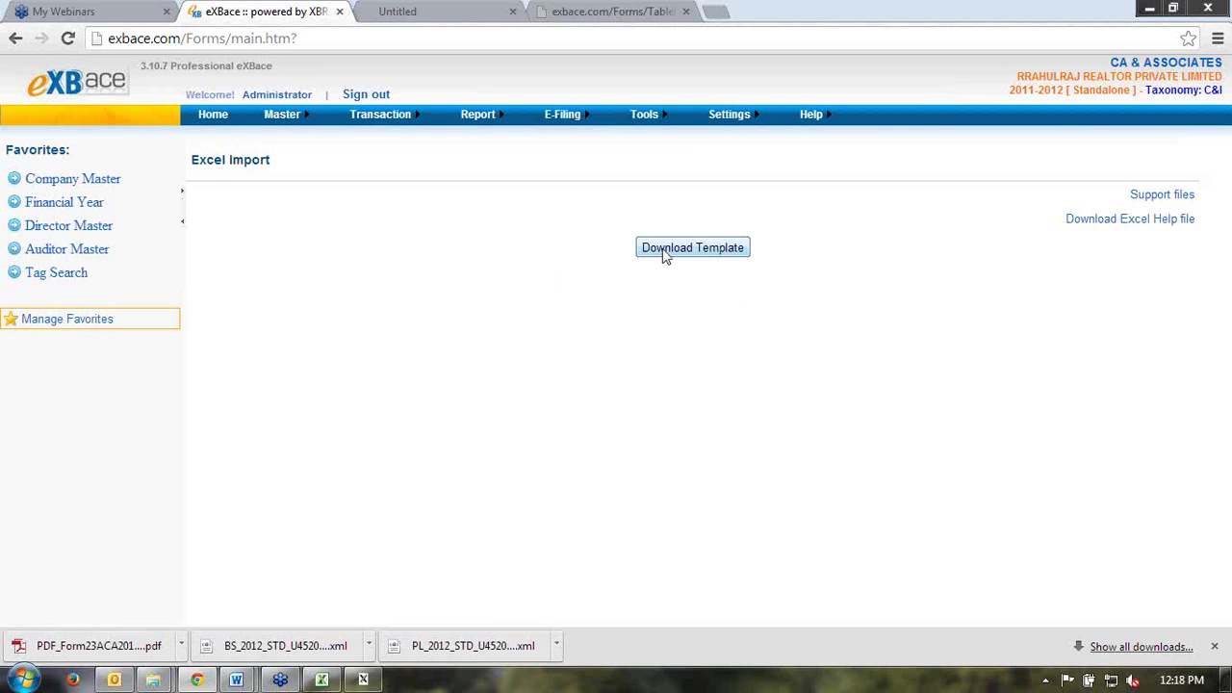
# Step: Download the Excel import template and save it on the desktop as xbrl
pyautogui.click(664, 252)
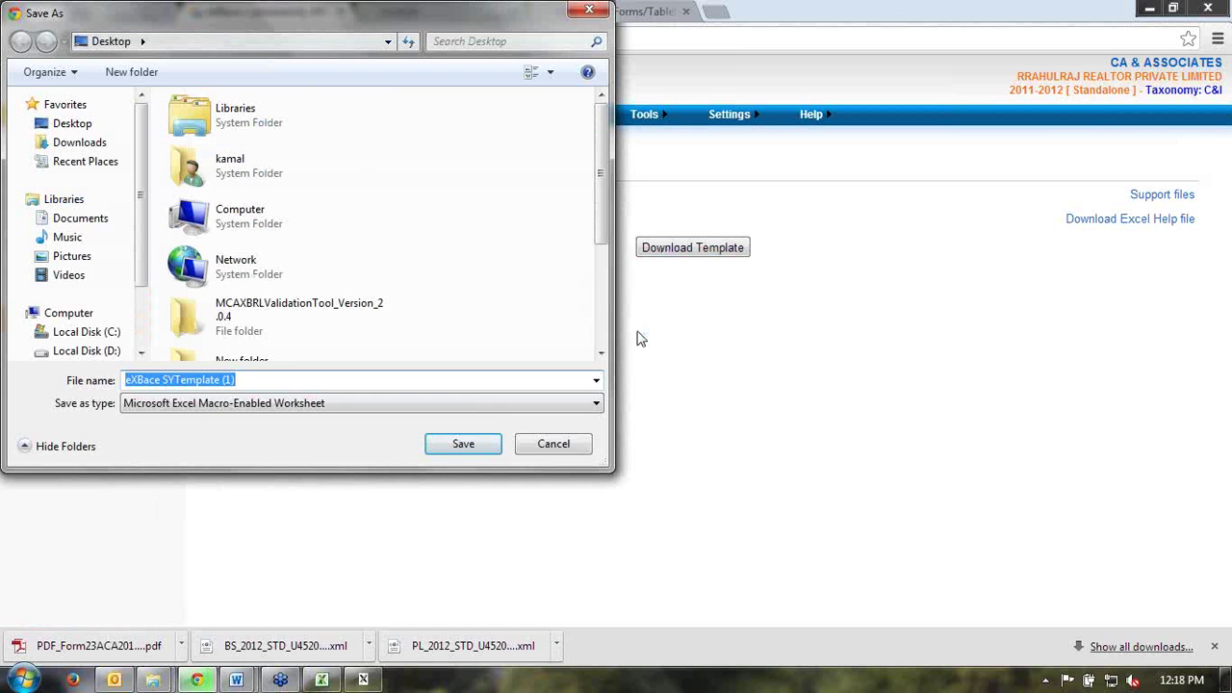
pyautogui.write('x')
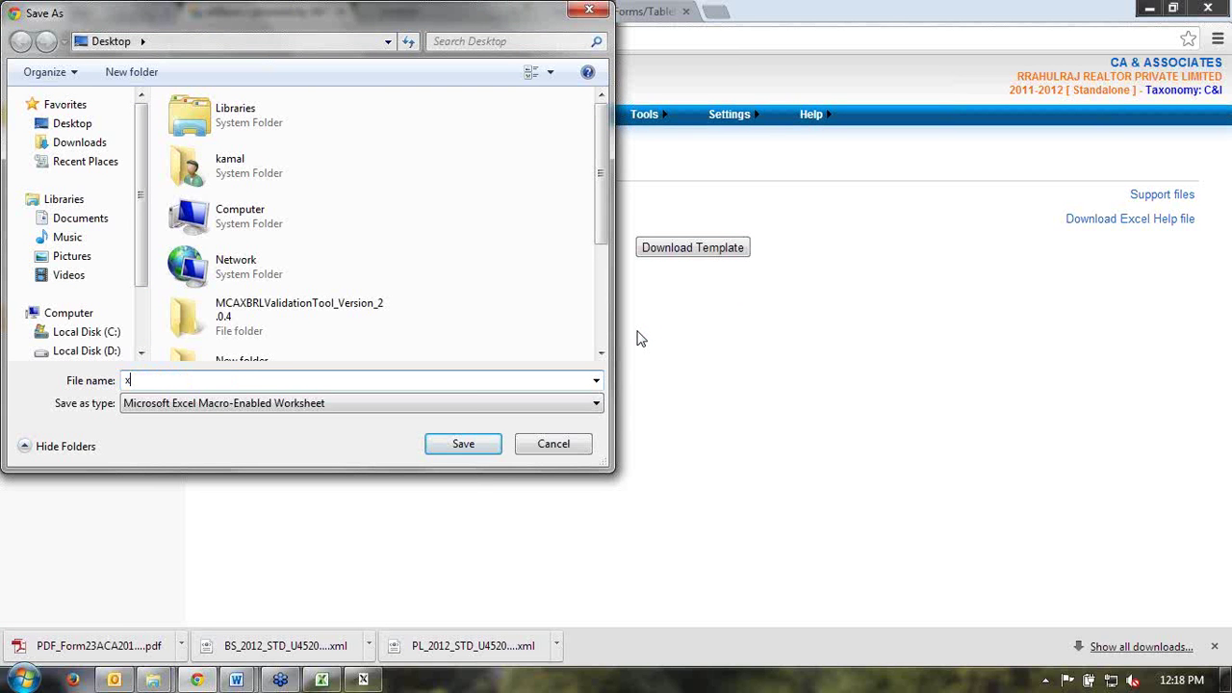
pyautogui.write('brl')
pyautogui.click(442, 453)
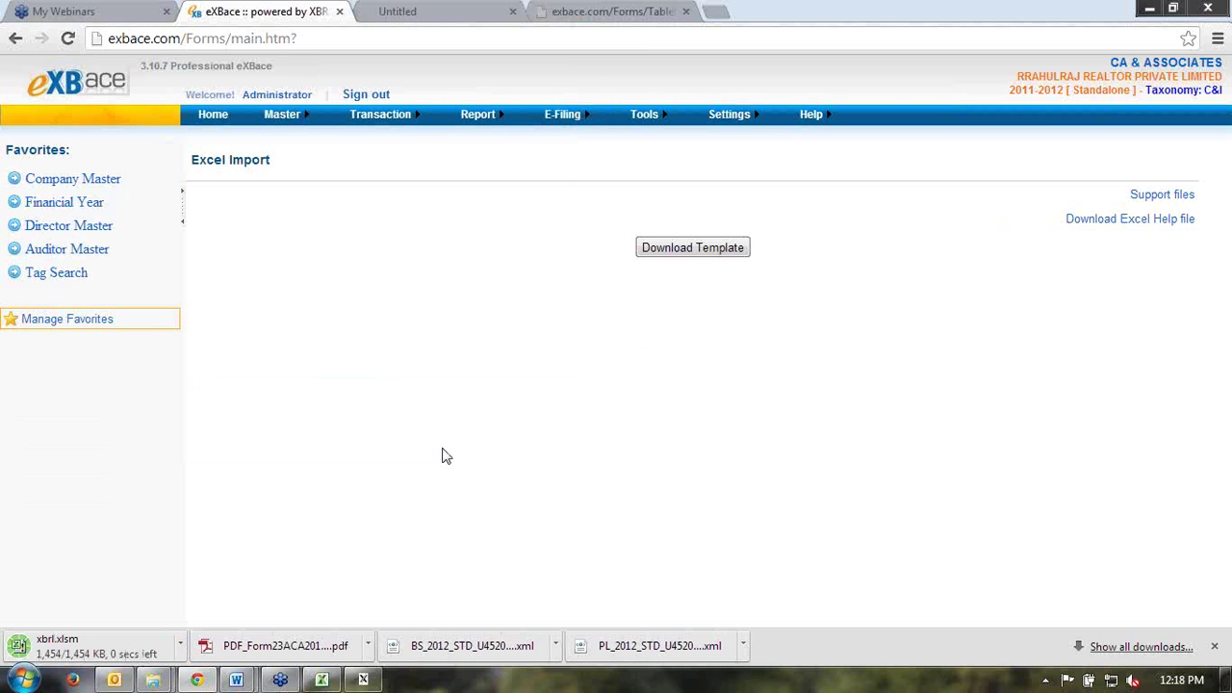
# Step: Open the downloaded xbrl.xlsm template in Excel and enable editing
pyautogui.click(108, 652)
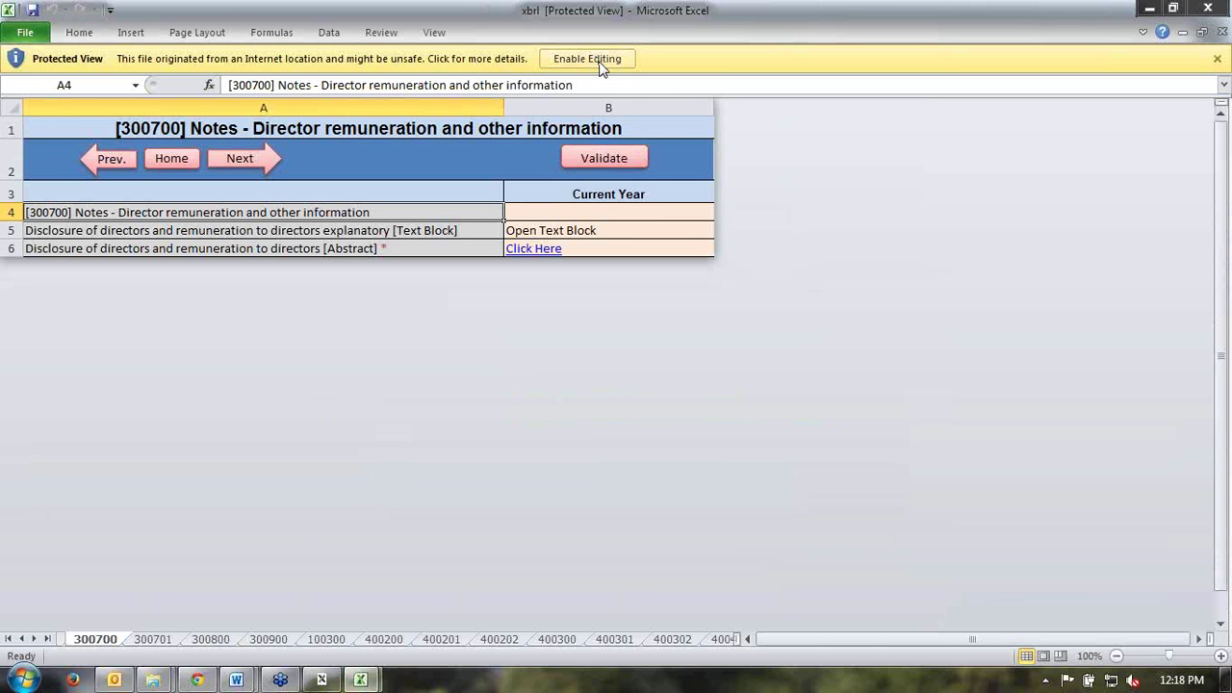
pyautogui.click(597, 59)
pyautogui.click(623, 124)
pyautogui.click(609, 59)
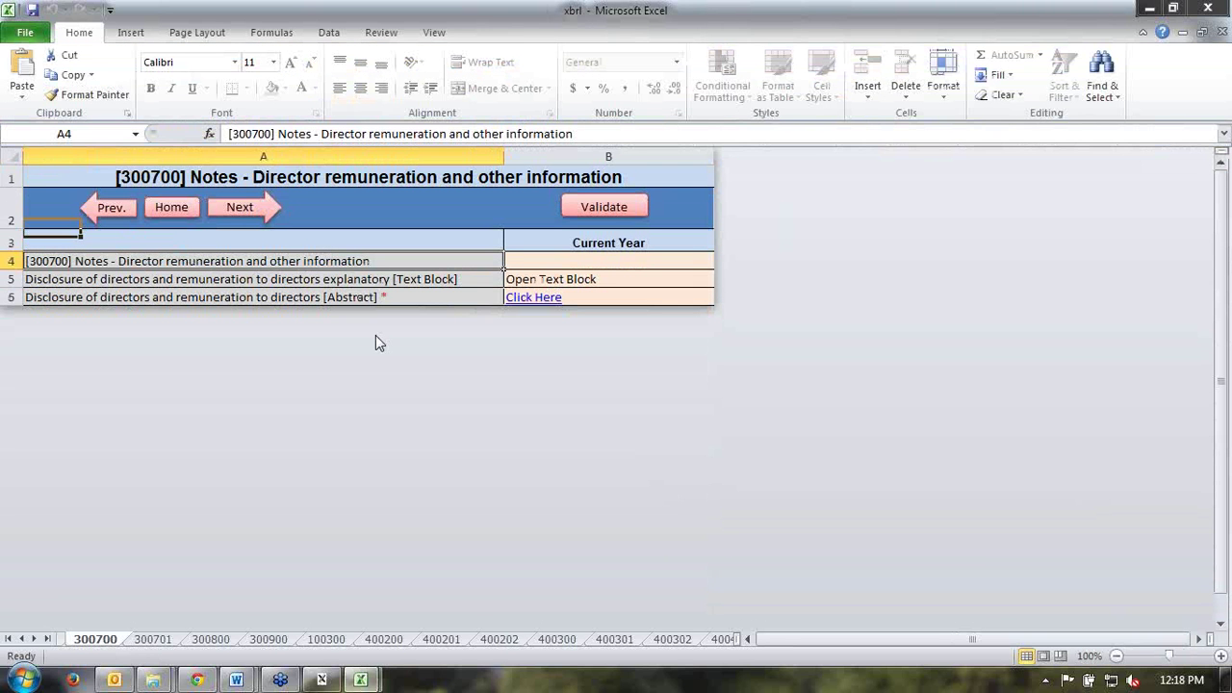
# Step: Examine the CompanyMaster sheet's input cells for company name, corporate identity number, country and e-mail ID
pyautogui.click(7, 640)
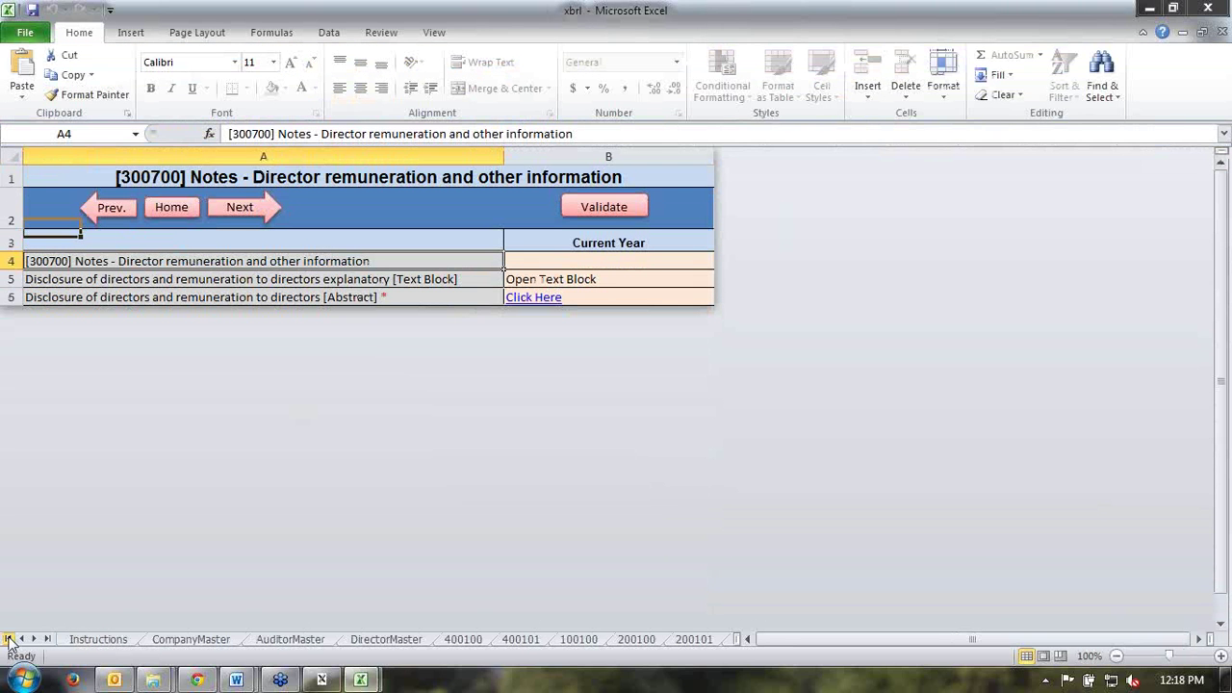
pyautogui.click(191, 639)
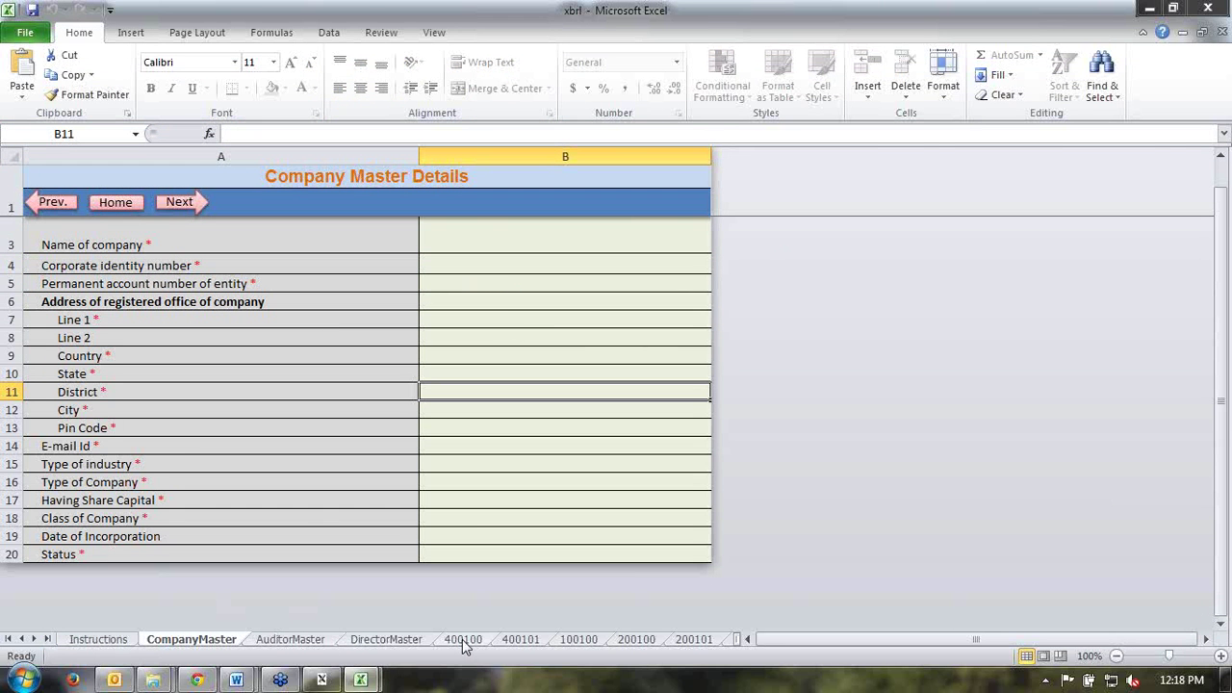
pyautogui.click(471, 234)
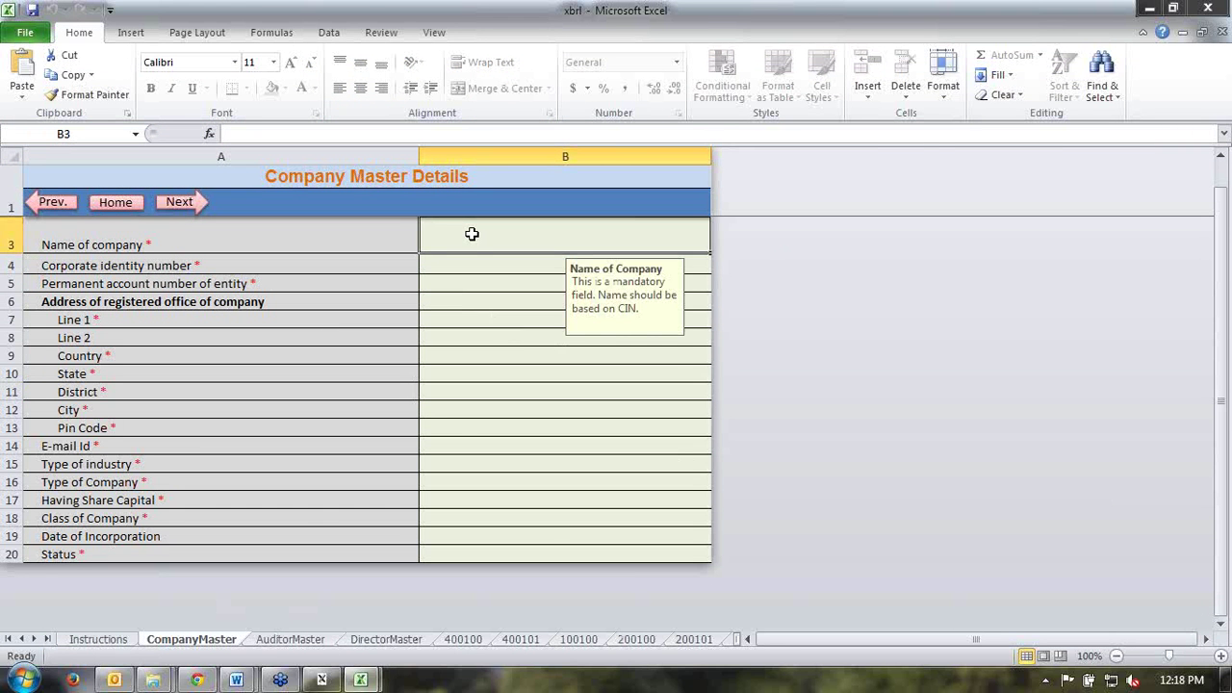
pyautogui.click(472, 268)
pyautogui.click(472, 357)
pyautogui.click(462, 448)
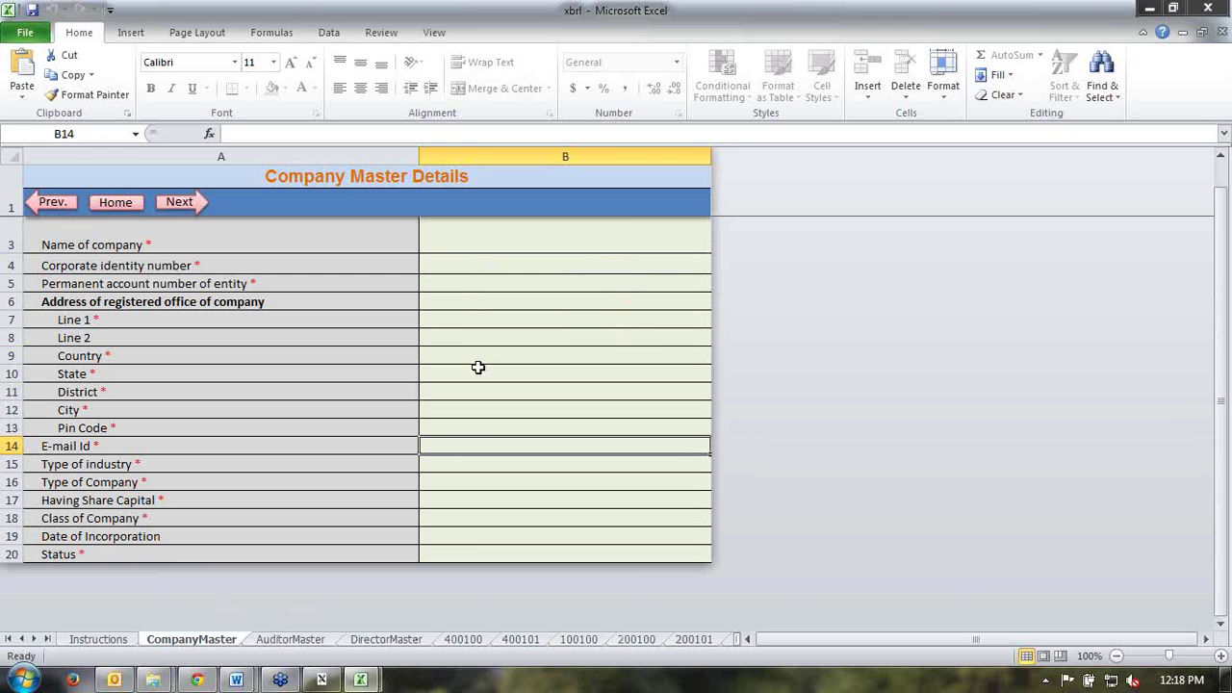
# Step: Open the server settings for getting data from the application and choose SaaS (Web Server) as the server
pyautogui.click(476, 238)
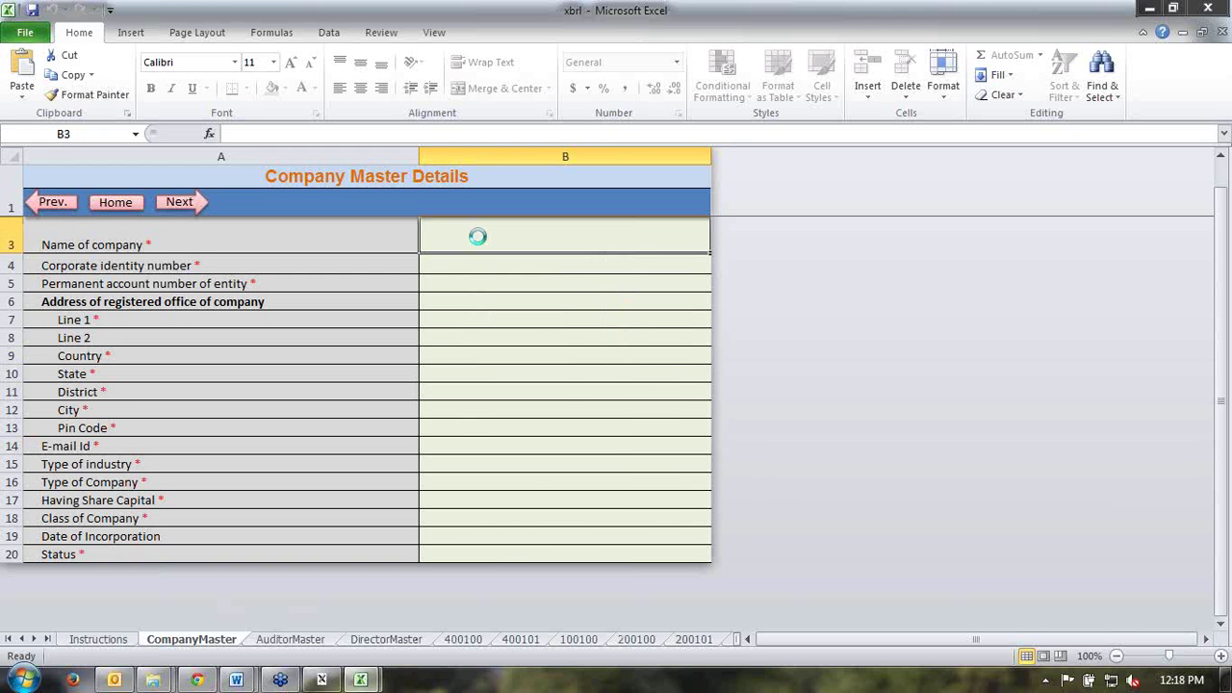
pyautogui.rightClick(477, 236)
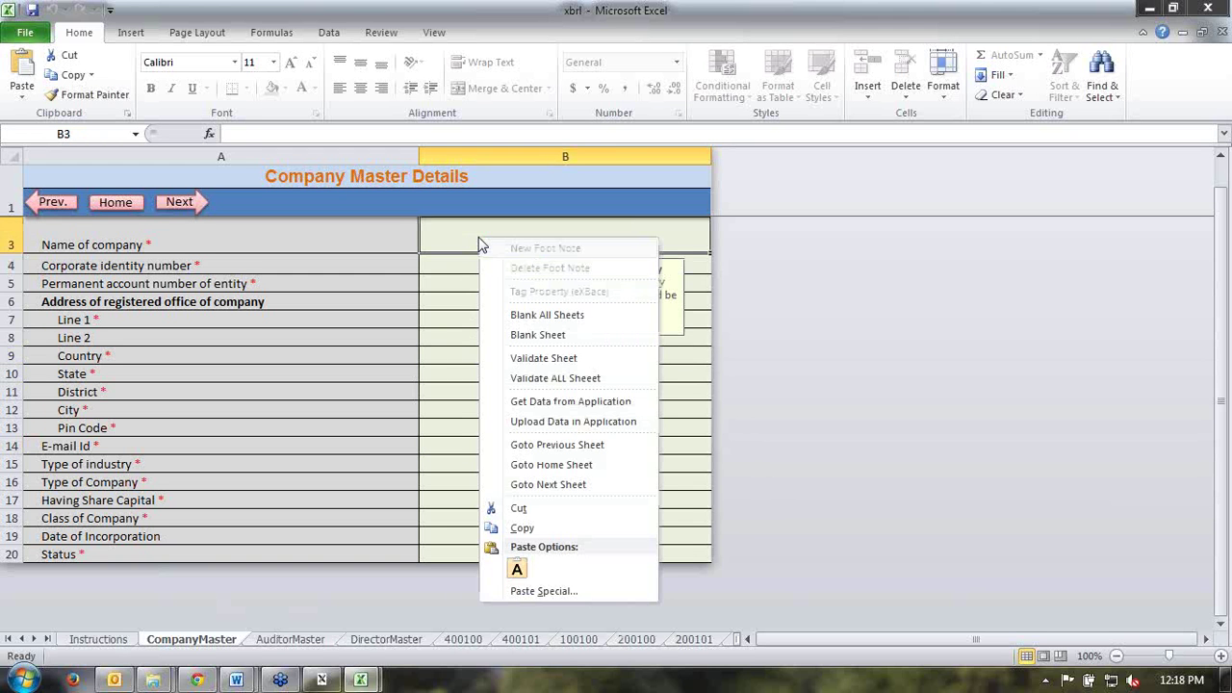
pyautogui.click(532, 405)
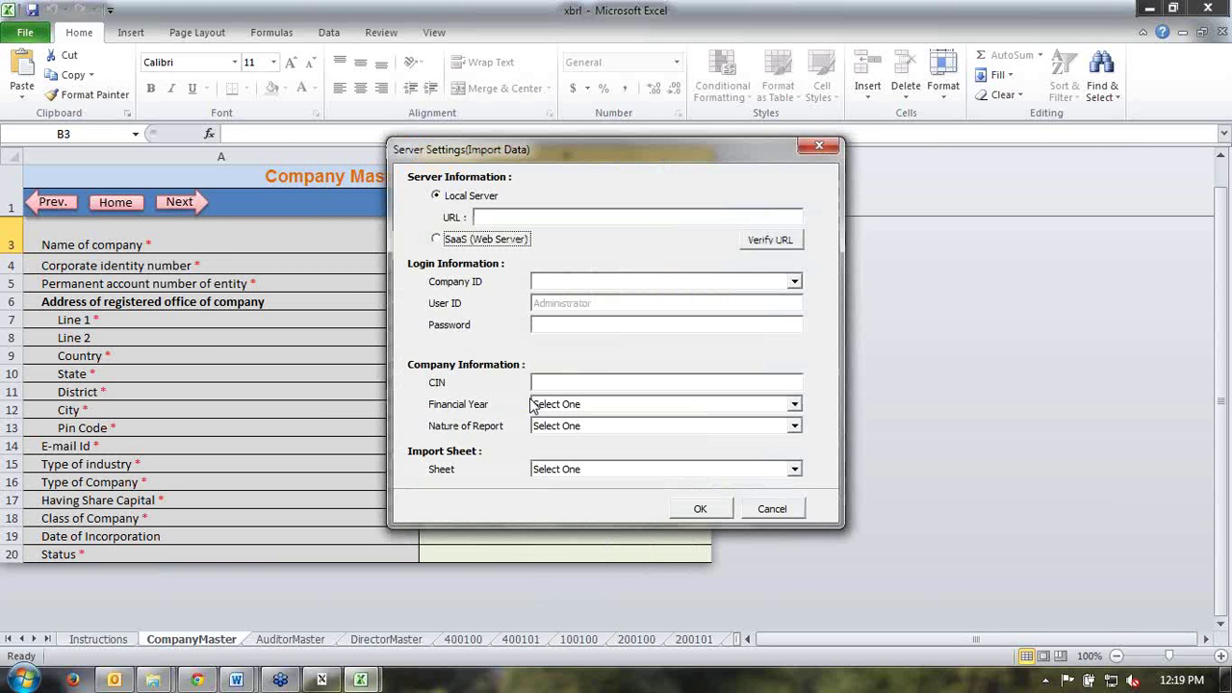
pyautogui.click(448, 198)
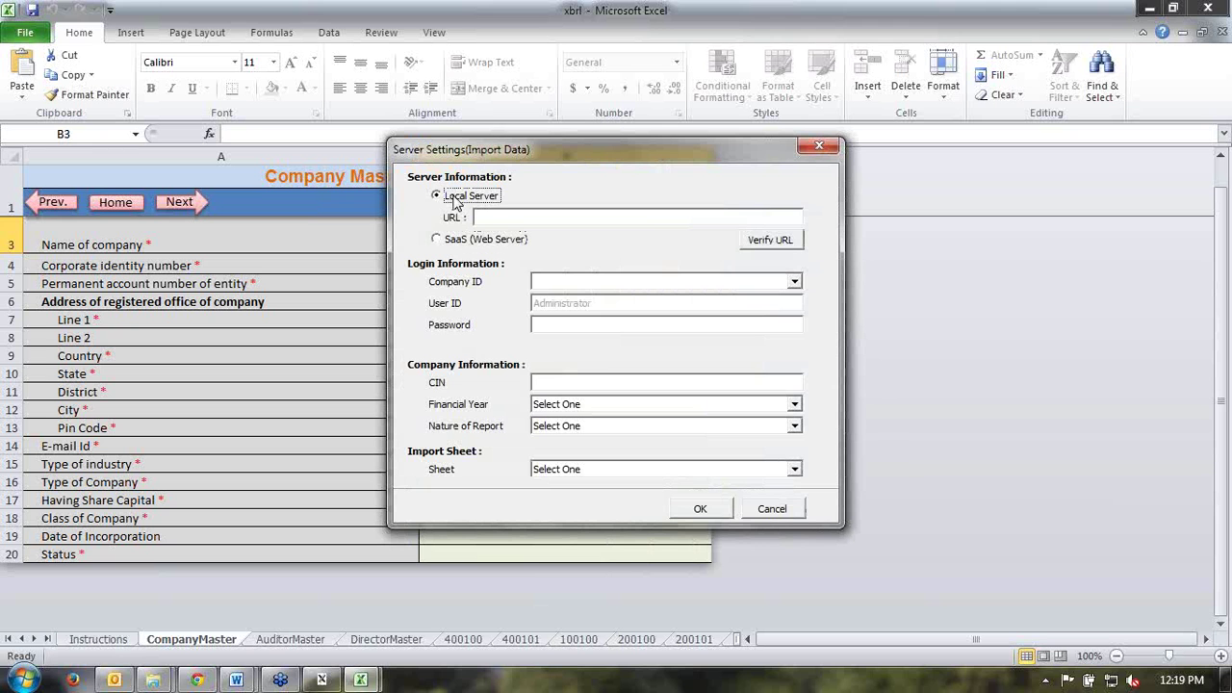
pyautogui.click(495, 220)
pyautogui.click(439, 240)
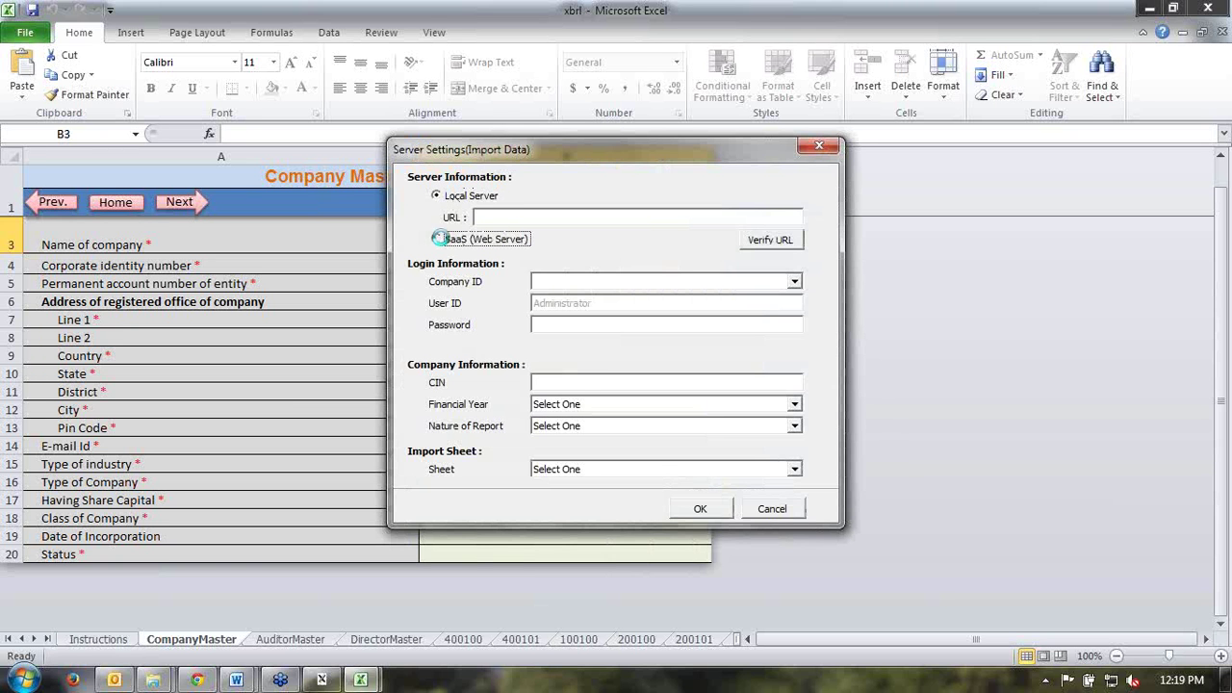
# Step: Enter the company ID and the account password in the import login information
pyautogui.click(547, 281)
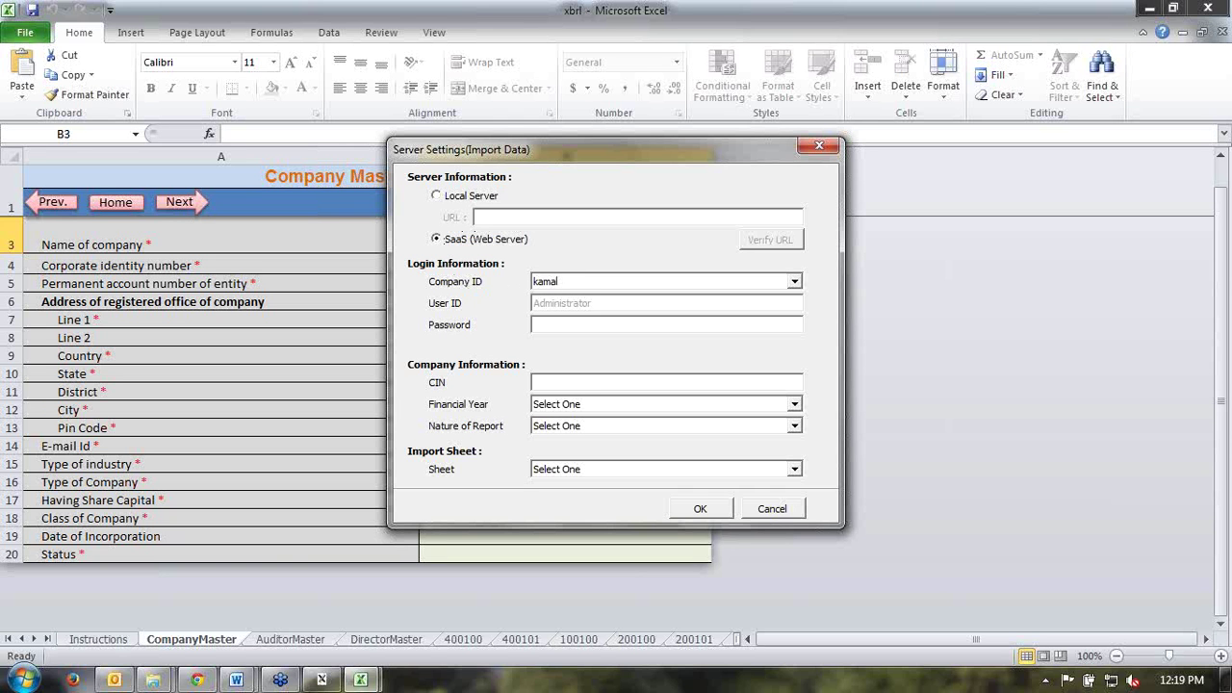
pyautogui.click(547, 327)
pyautogui.write('******')
# Step: Set the financial year to 2012-2013, nature of report to Standalone and import sheet to Active Sheet, and cancel the data import
pyautogui.click(564, 384)
pyautogui.click(794, 404)
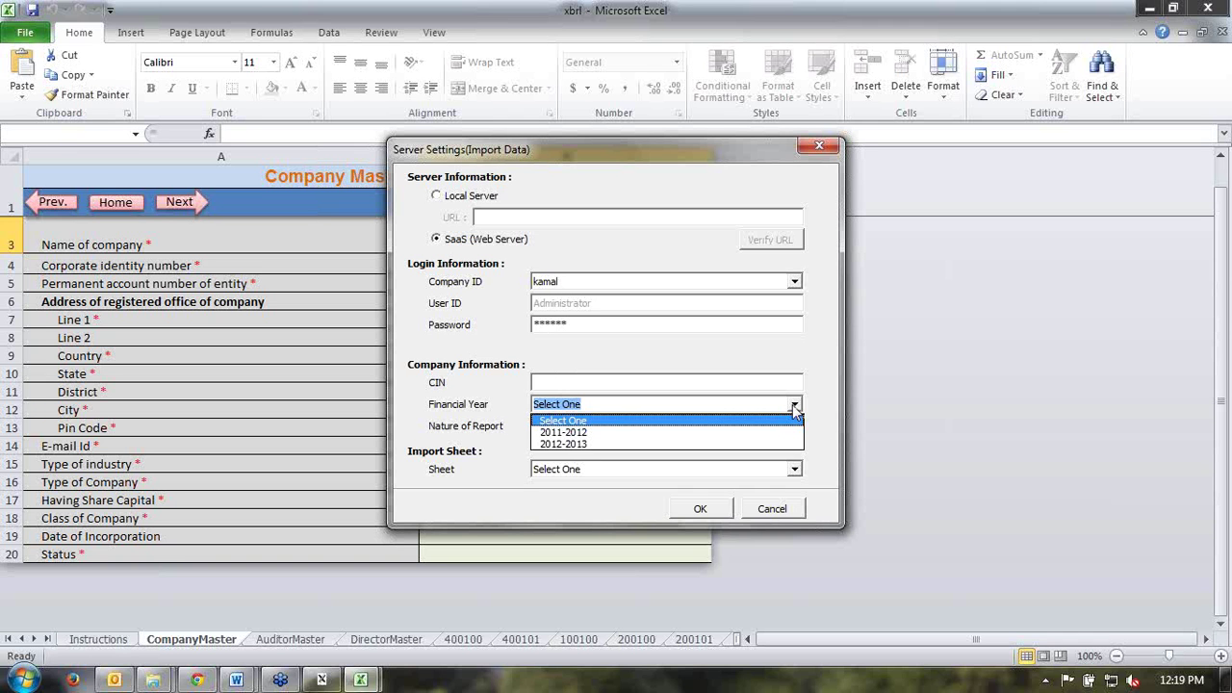
pyautogui.click(575, 444)
pyautogui.click(571, 427)
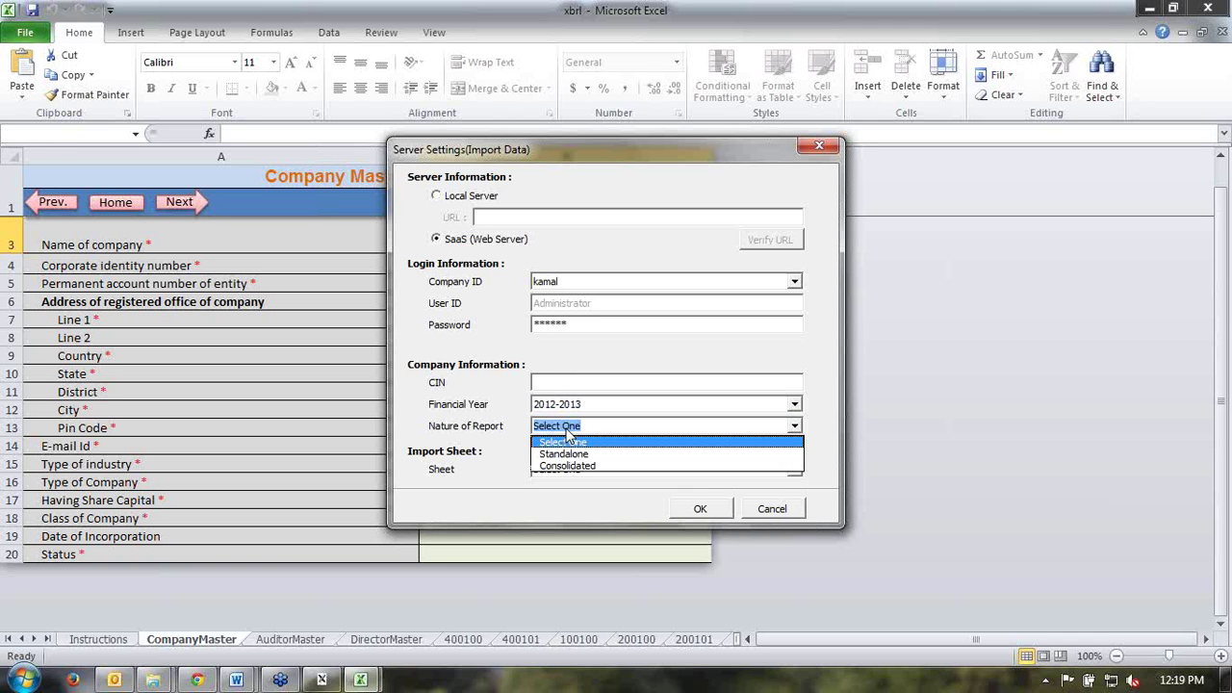
pyautogui.click(576, 466)
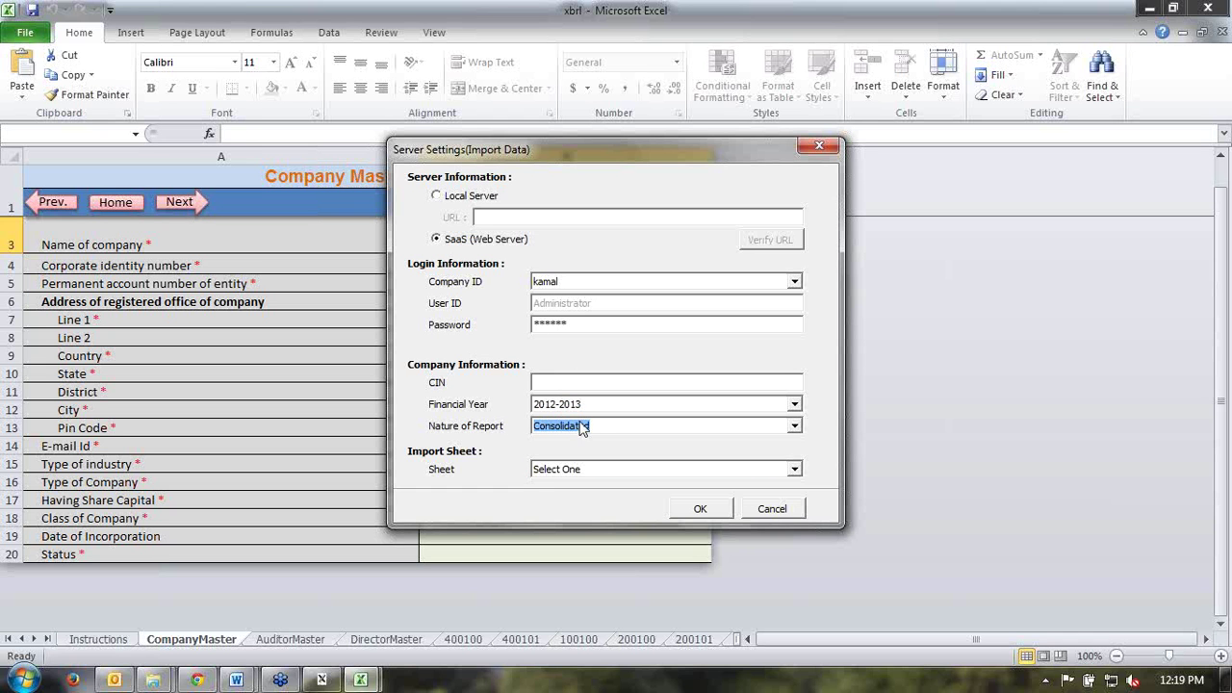
pyautogui.click(581, 426)
pyautogui.click(575, 454)
pyautogui.click(580, 470)
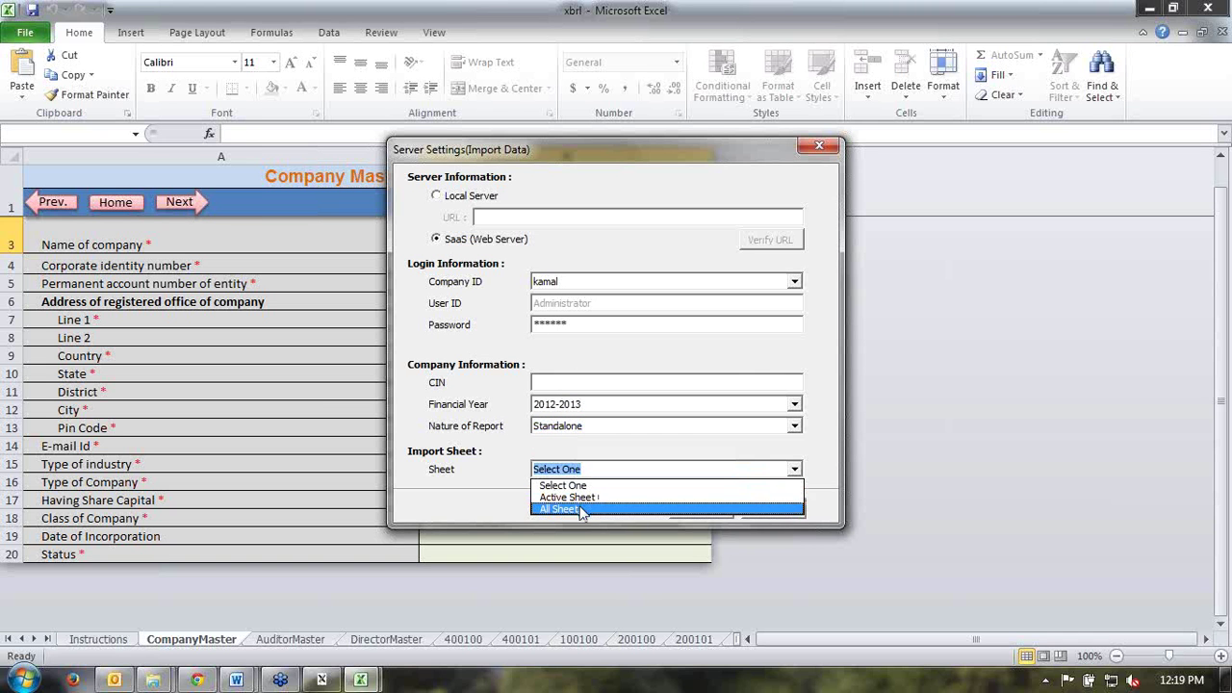
pyautogui.click(585, 497)
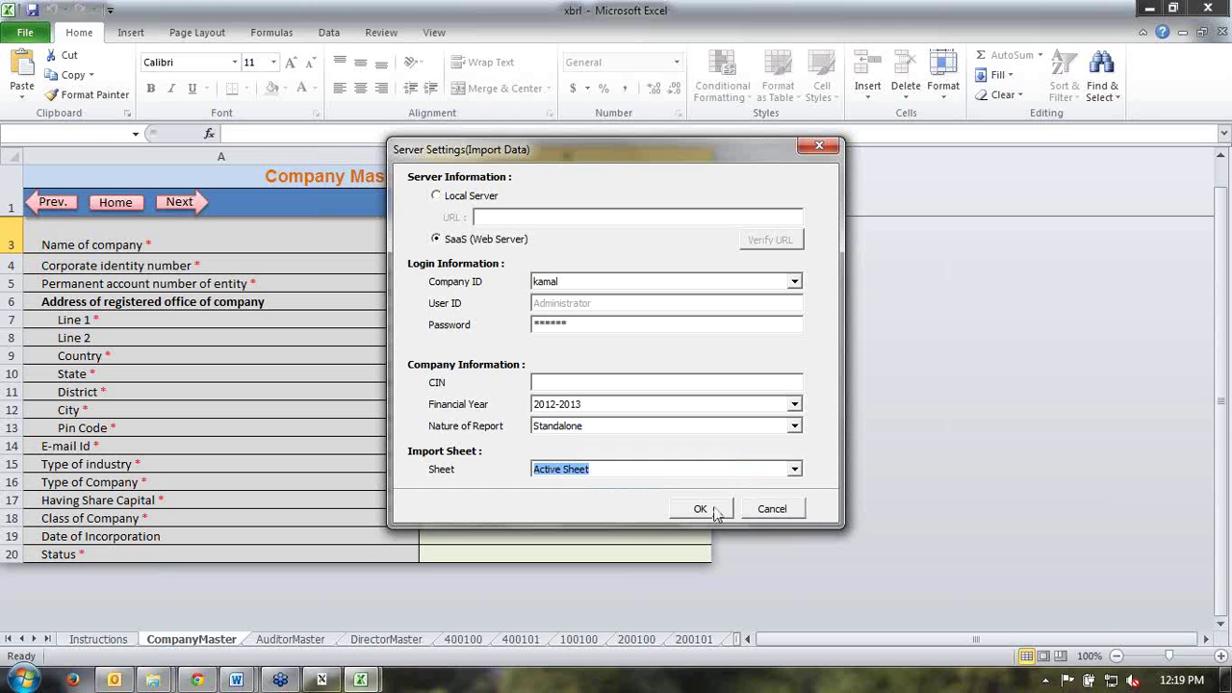
pyautogui.click(774, 511)
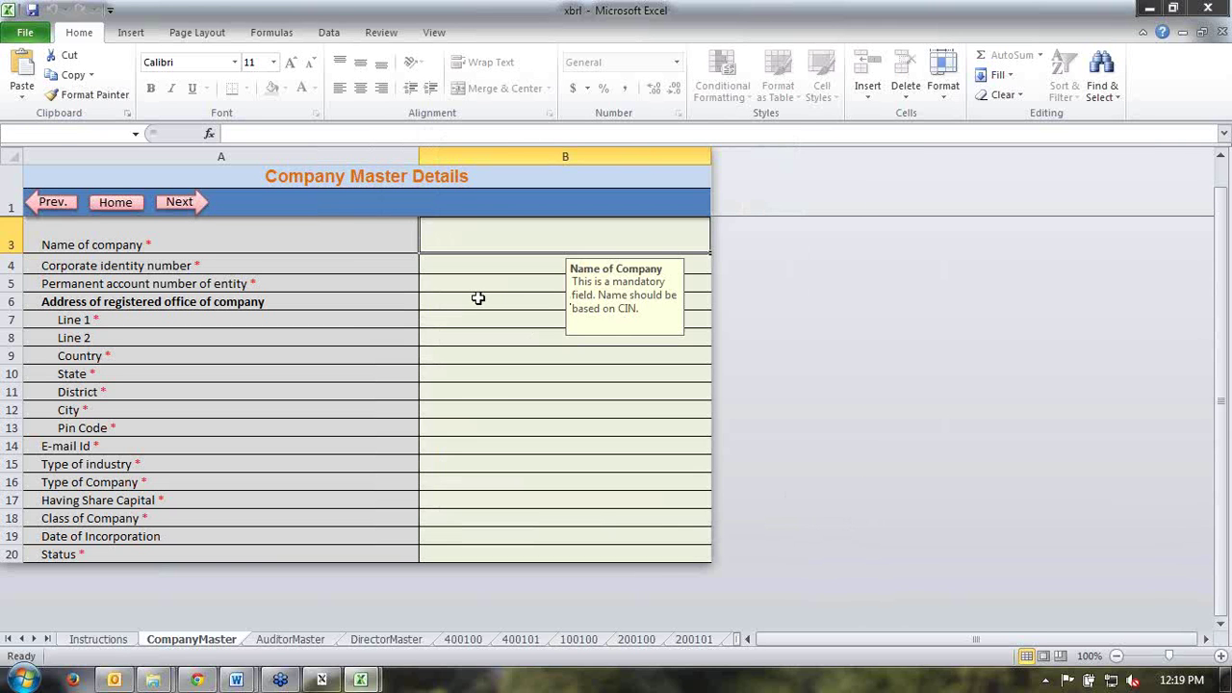
# Step: Review the server settings for uploading data into the application and dismiss them without uploading
pyautogui.rightClick(477, 299)
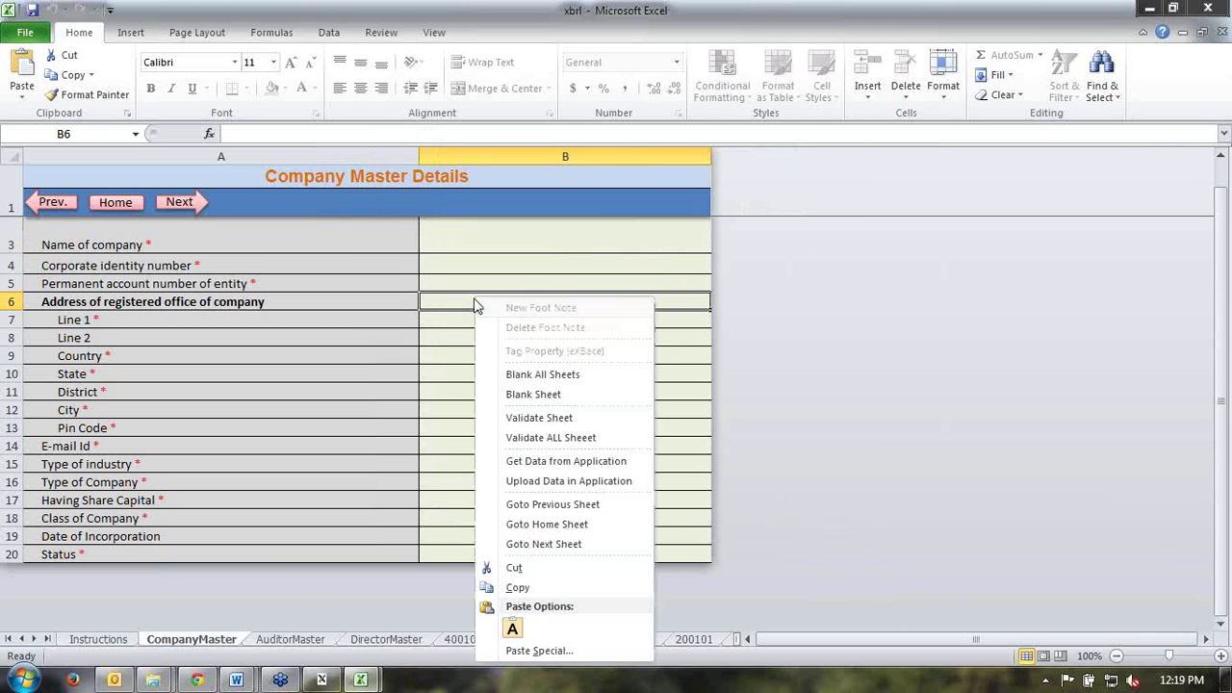
pyautogui.click(528, 481)
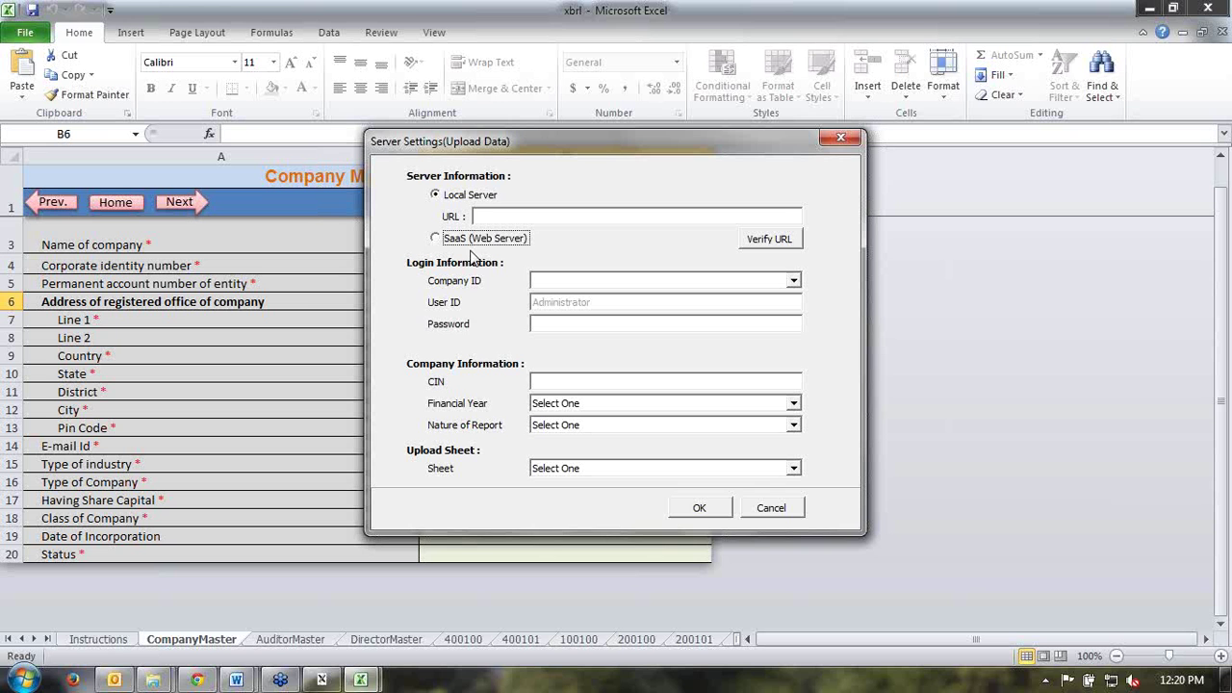
pyautogui.click(789, 508)
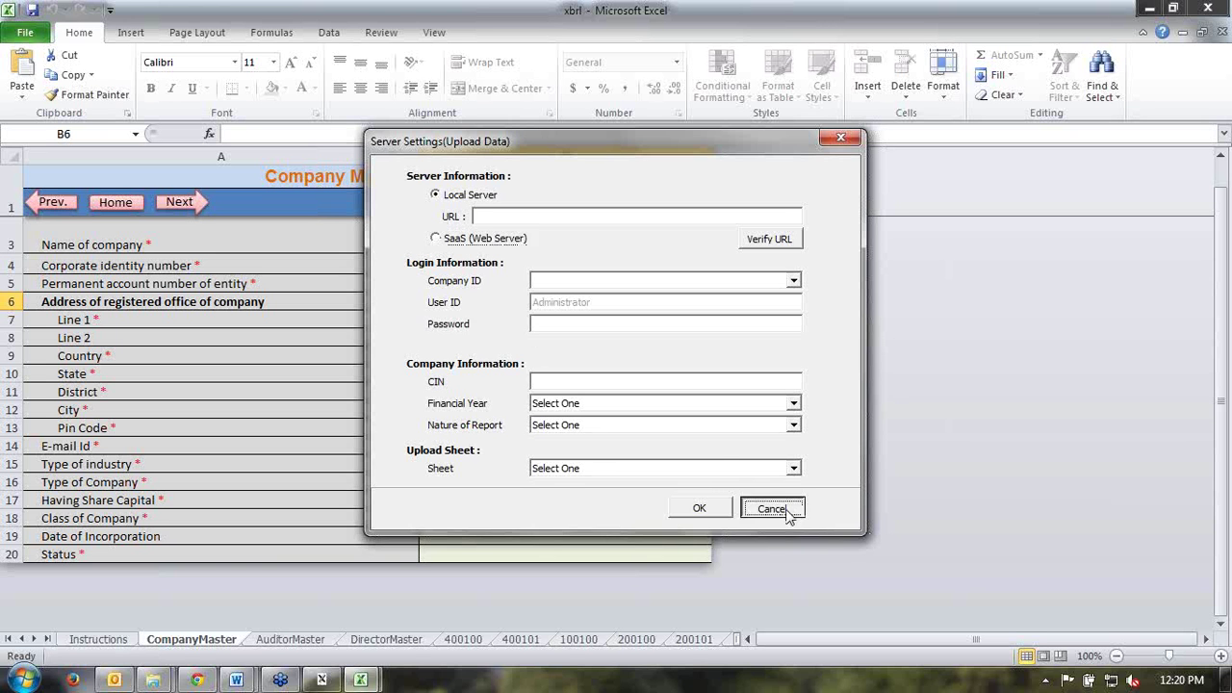
# Step: Close the xbrl workbook without saving its changes
pyautogui.click(360, 679)
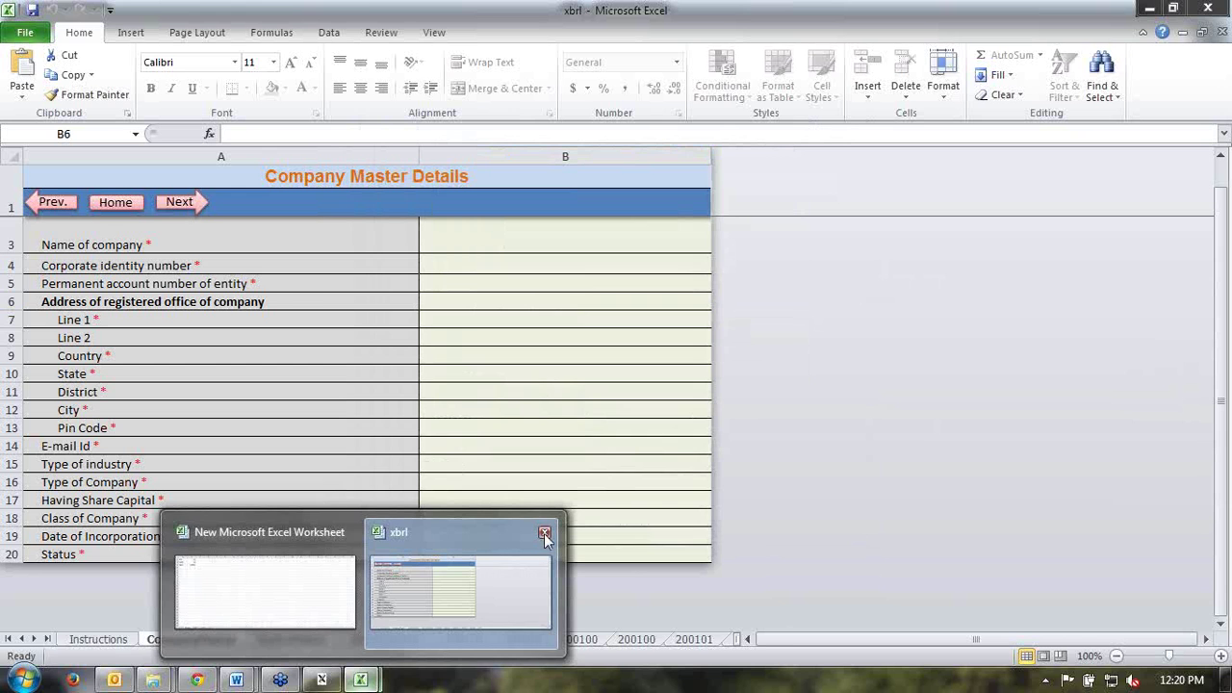
pyautogui.click(544, 533)
pyautogui.click(607, 365)
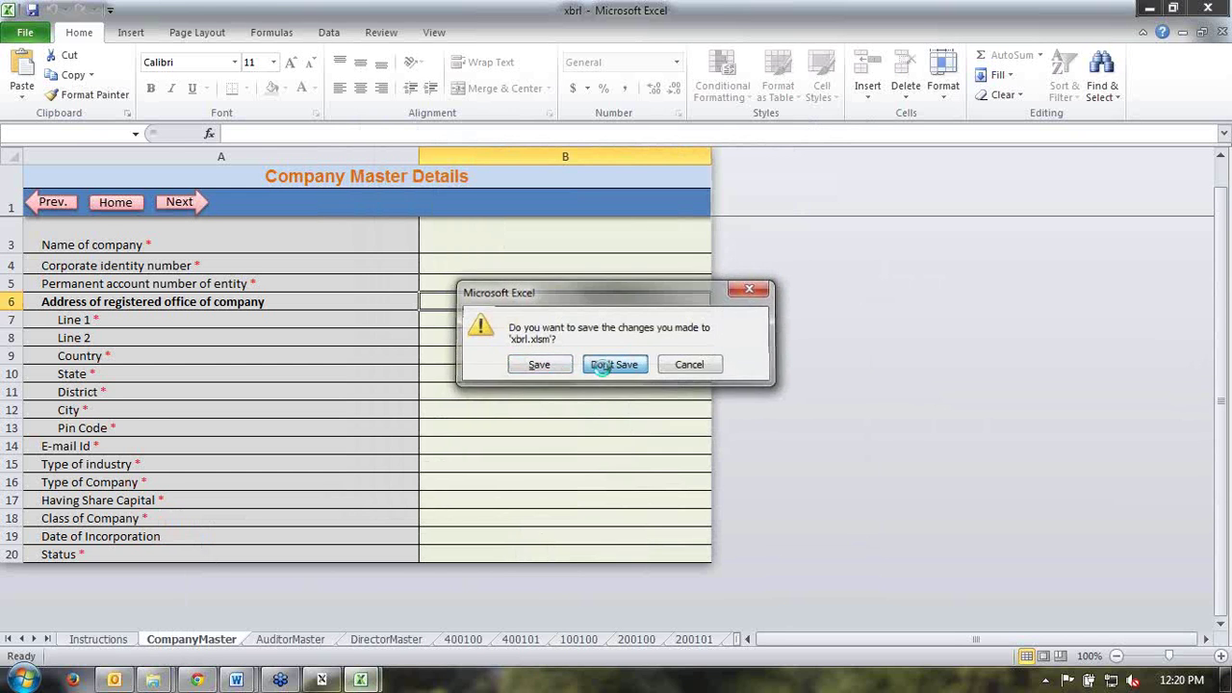
# Step: Return to eXBace in Chrome, open the non-financial data import, and select RahulRaj estates private limited as the source company
pyautogui.click(200, 681)
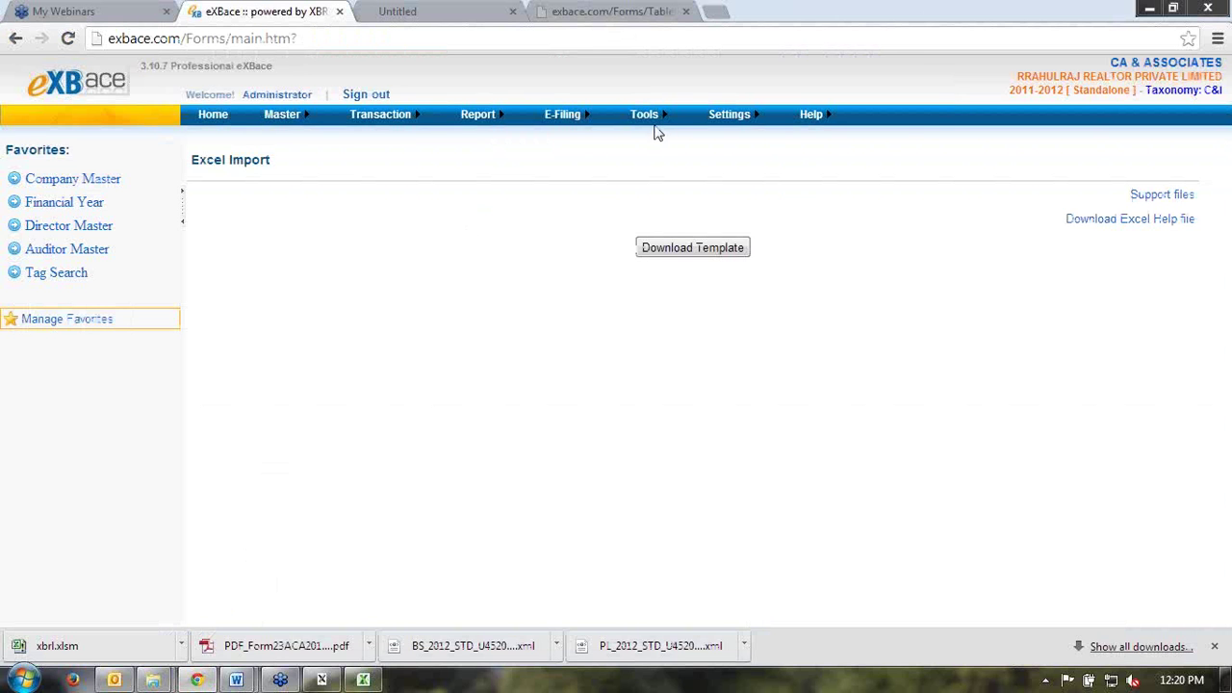
pyautogui.moveTo(657, 123)
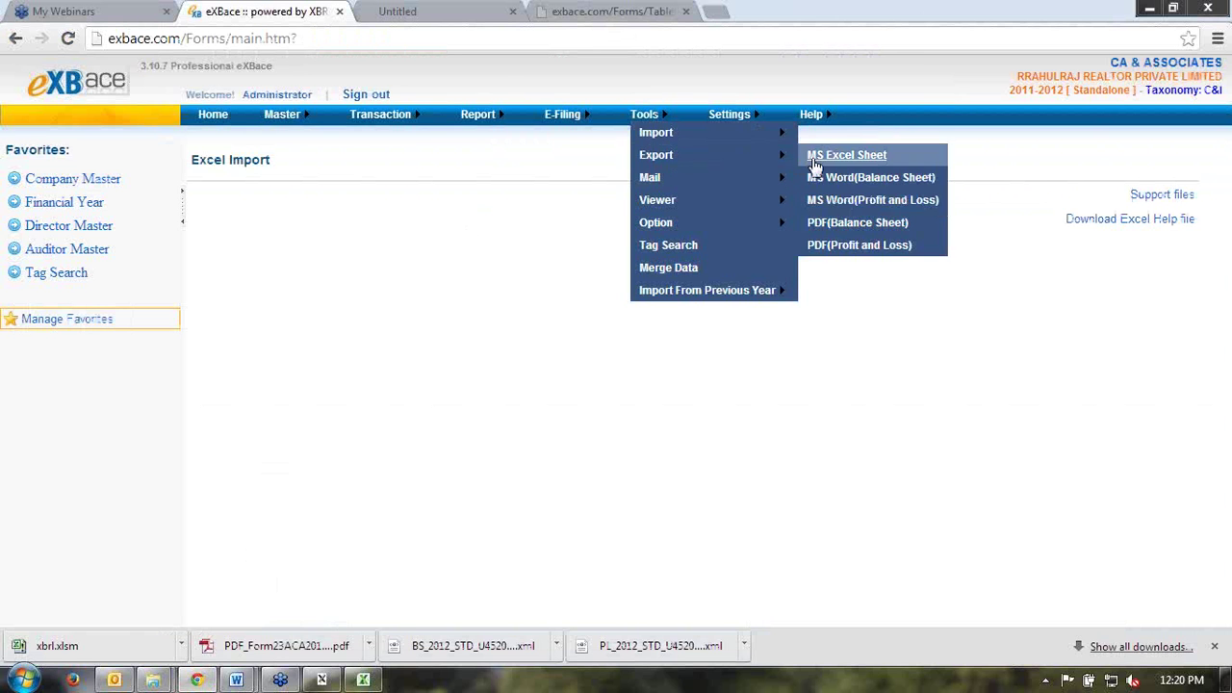
pyautogui.moveTo(778, 139)
pyautogui.click(820, 137)
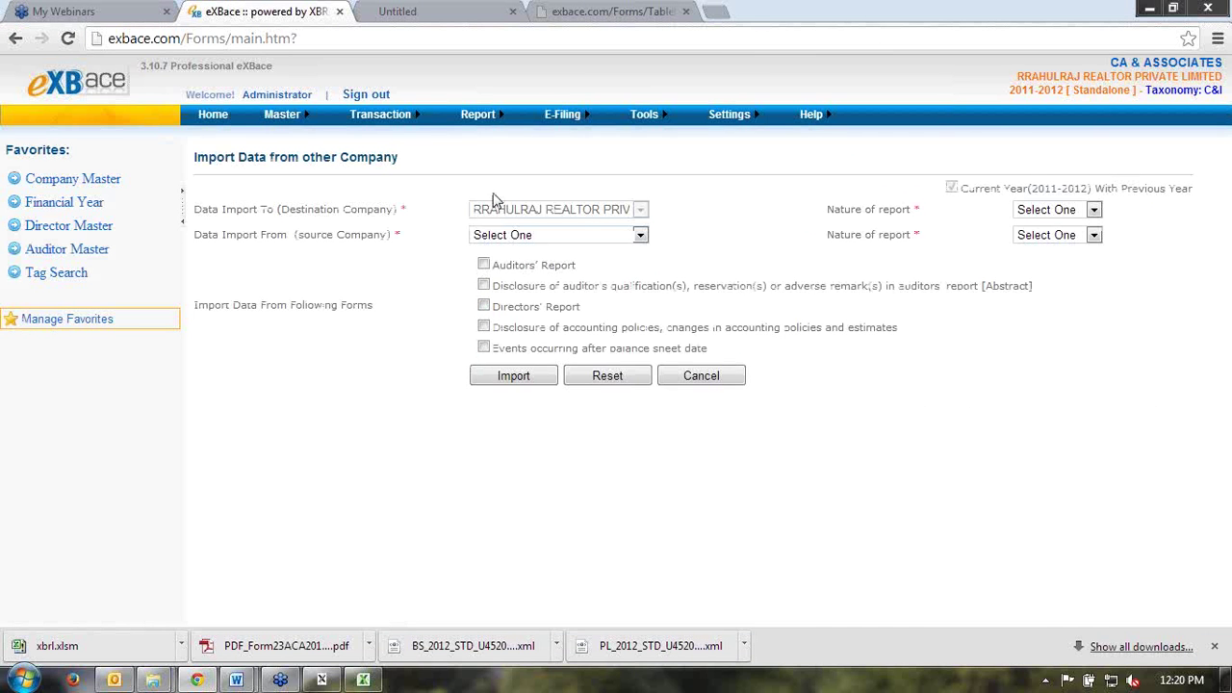
pyautogui.click(545, 236)
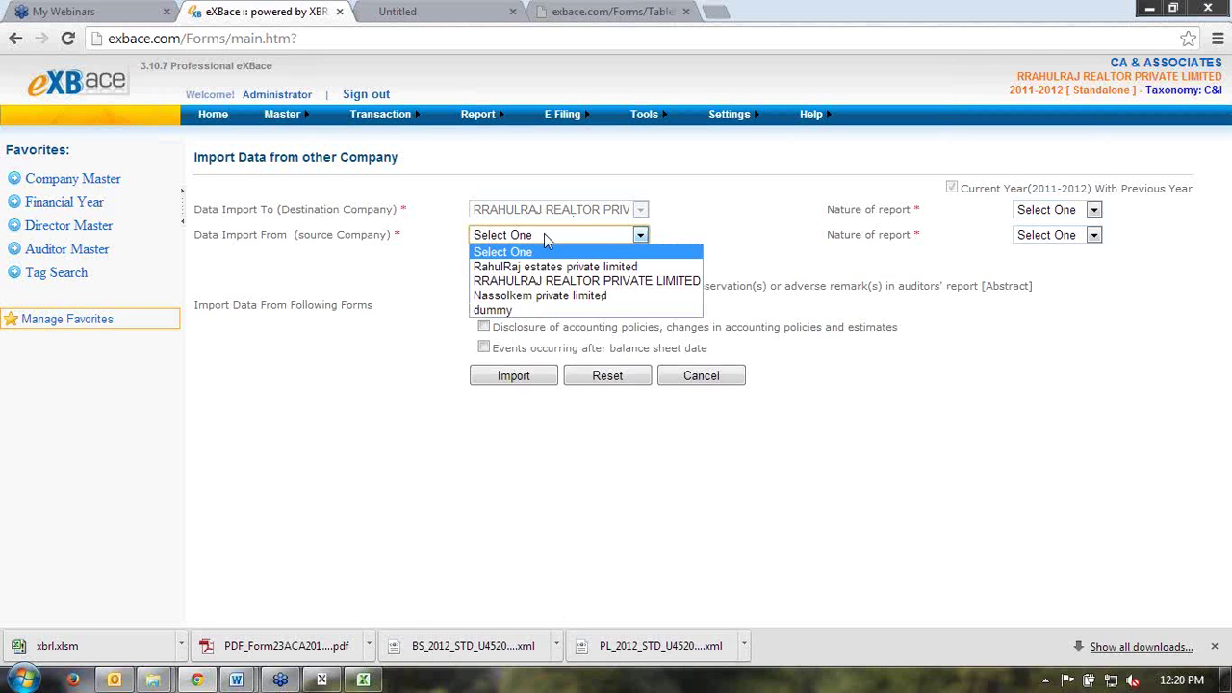
pyautogui.click(546, 267)
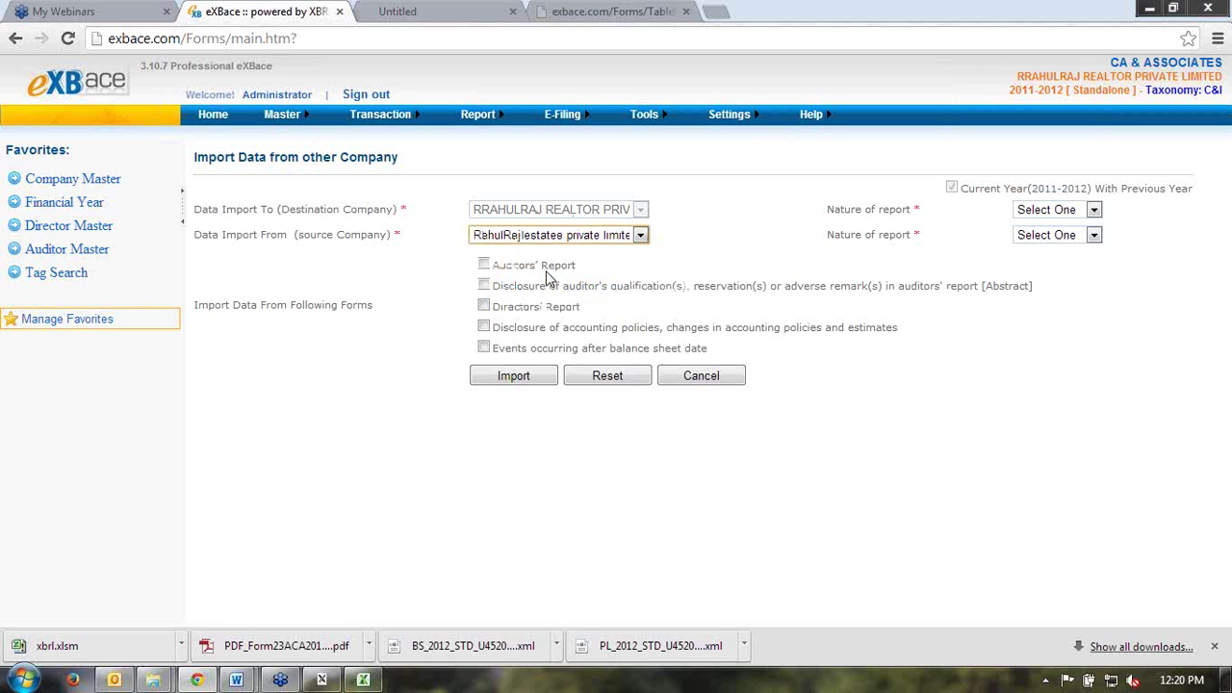
# Step: Select Auditors' Report, auditor's qualifications disclosure, Directors' Report and accounting policies disclosure as forms, and try to import their data
pyautogui.click(484, 264)
pyautogui.click(483, 285)
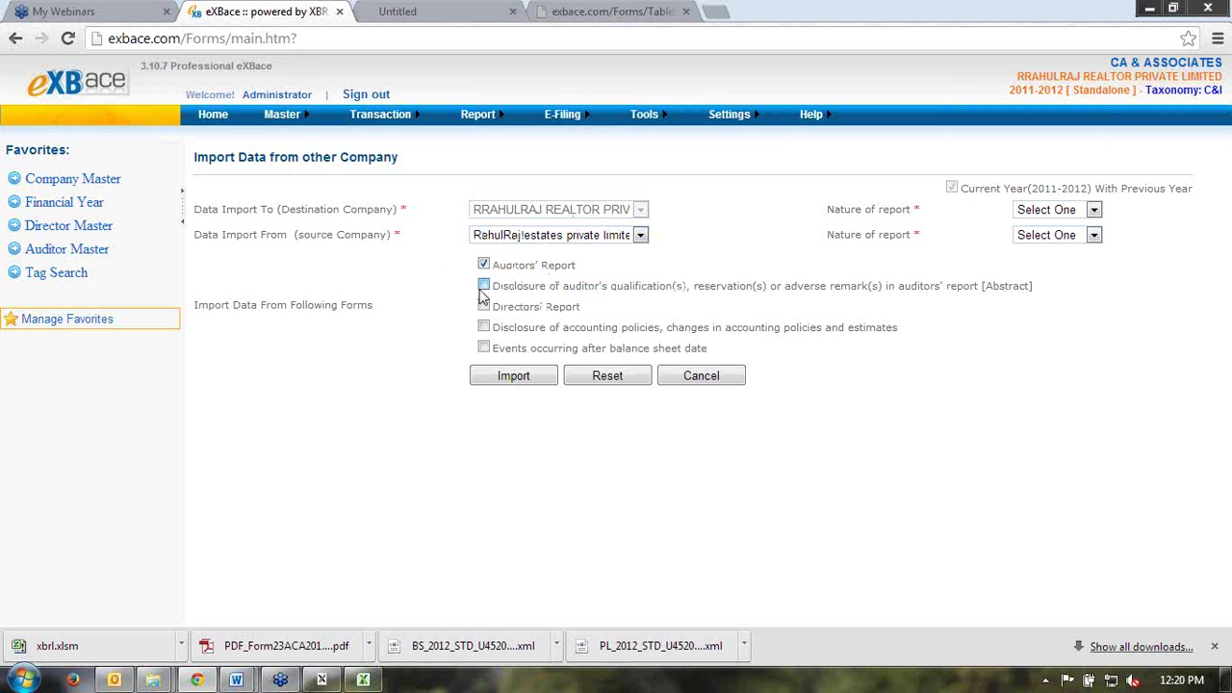
pyautogui.click(483, 306)
pyautogui.click(483, 327)
pyautogui.click(507, 382)
# Step: Open the XBRL Viewer, choose the PL_2012 profit and loss XML file, and view its contents
pyautogui.moveTo(647, 119)
pyautogui.moveTo(655, 154)
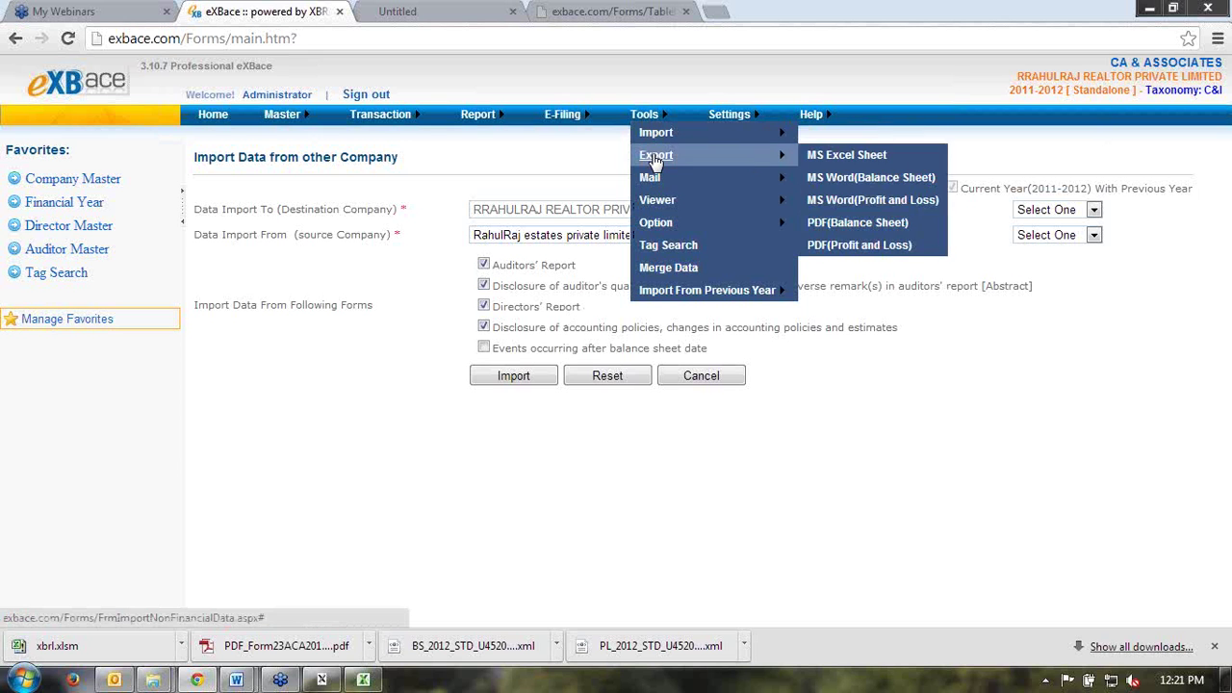
pyautogui.moveTo(660, 203)
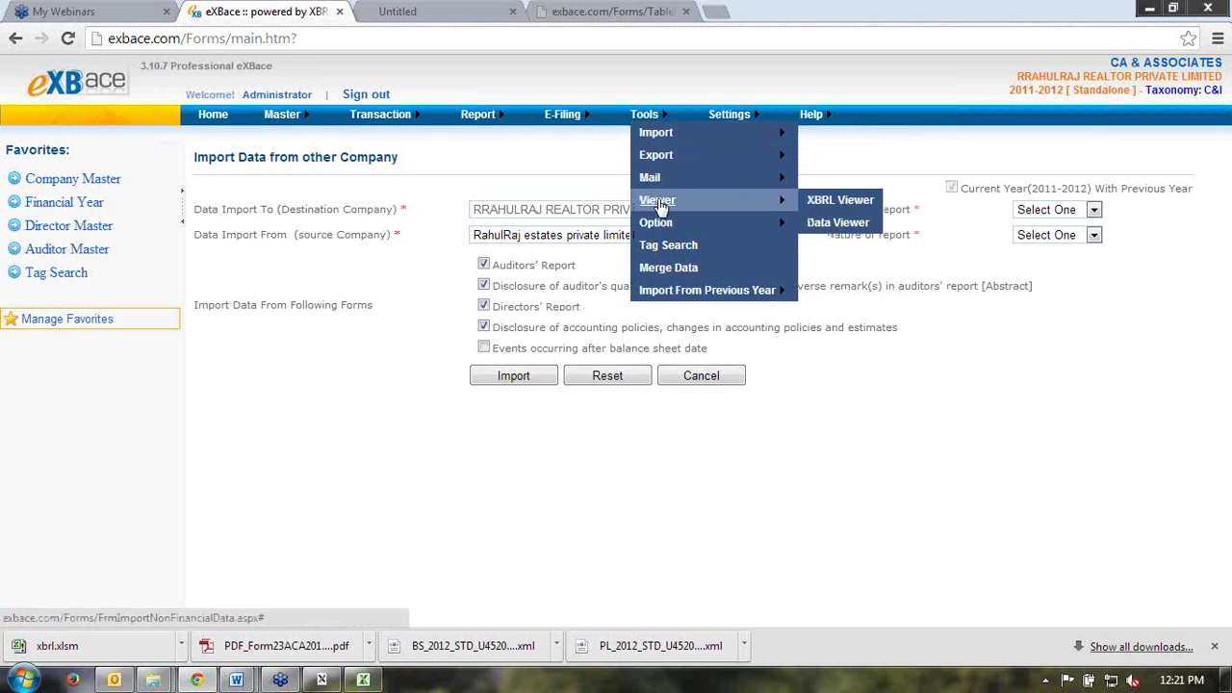
pyautogui.click(840, 202)
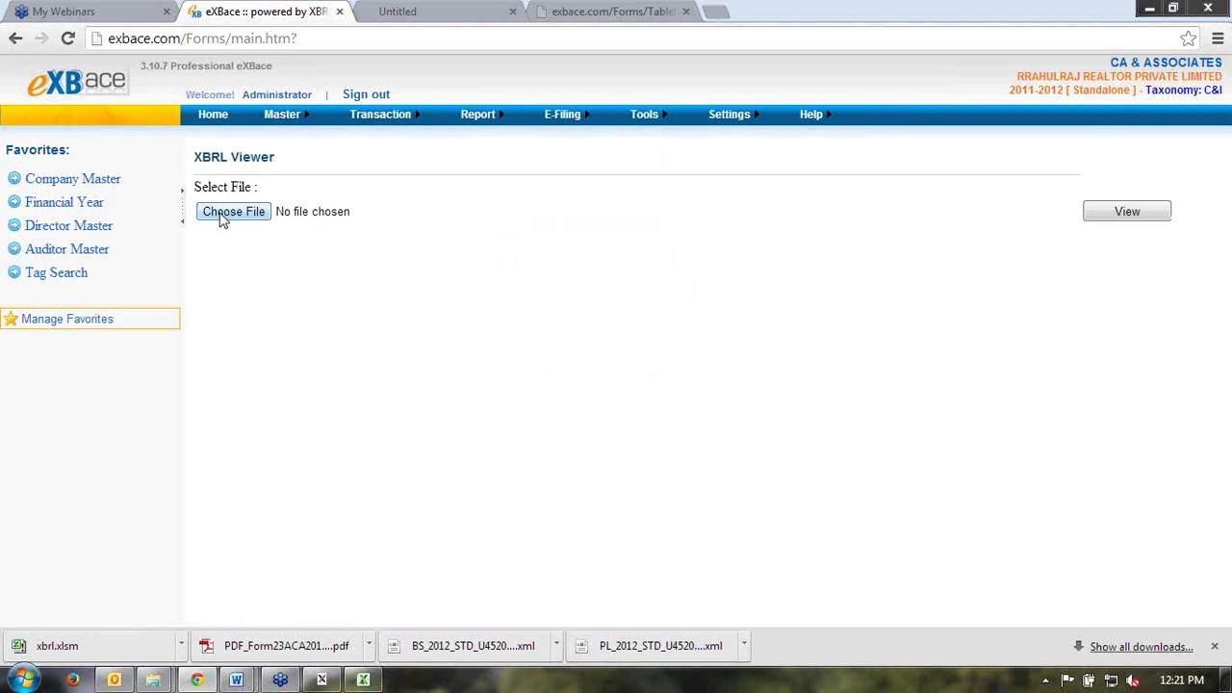
pyautogui.click(222, 220)
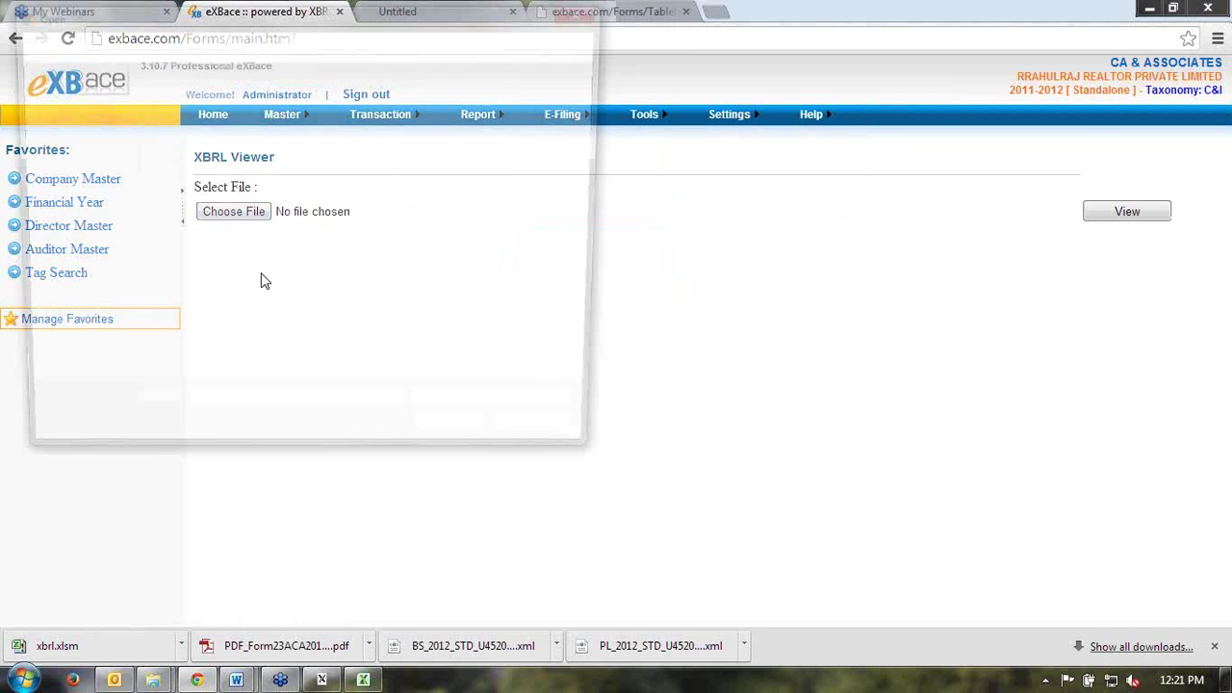
pyautogui.moveTo(601, 134); pyautogui.dragTo(597, 306)
pyautogui.doubleClick(248, 277)
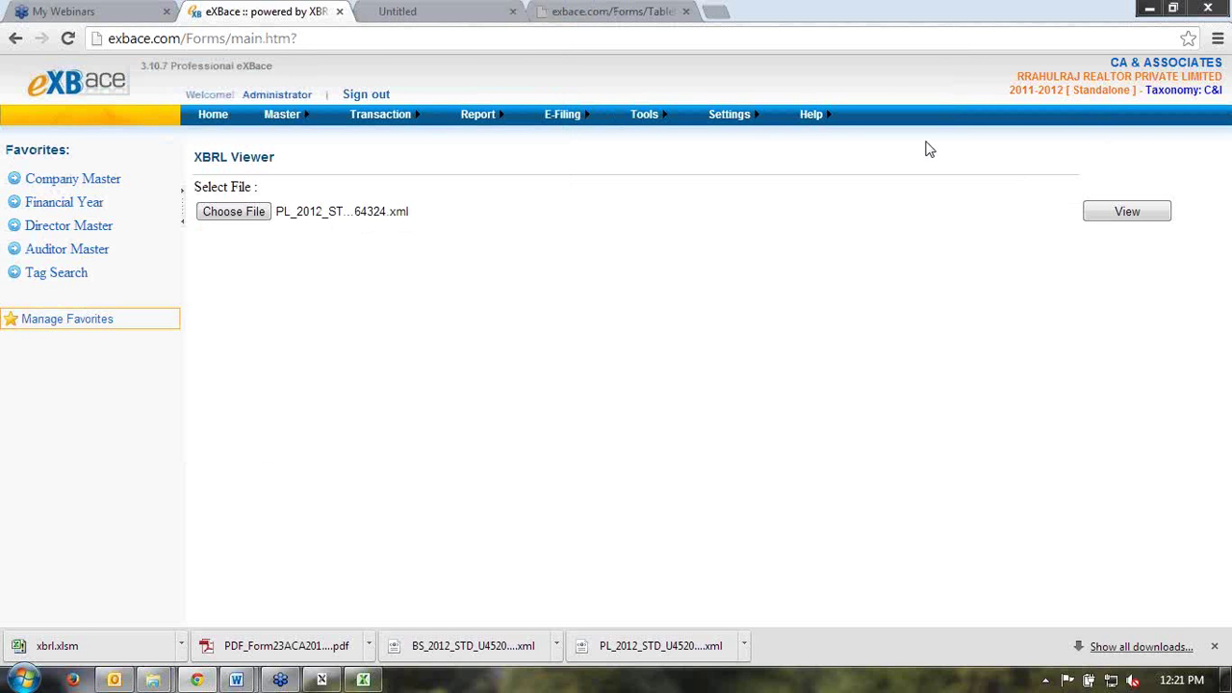
pyautogui.click(1117, 223)
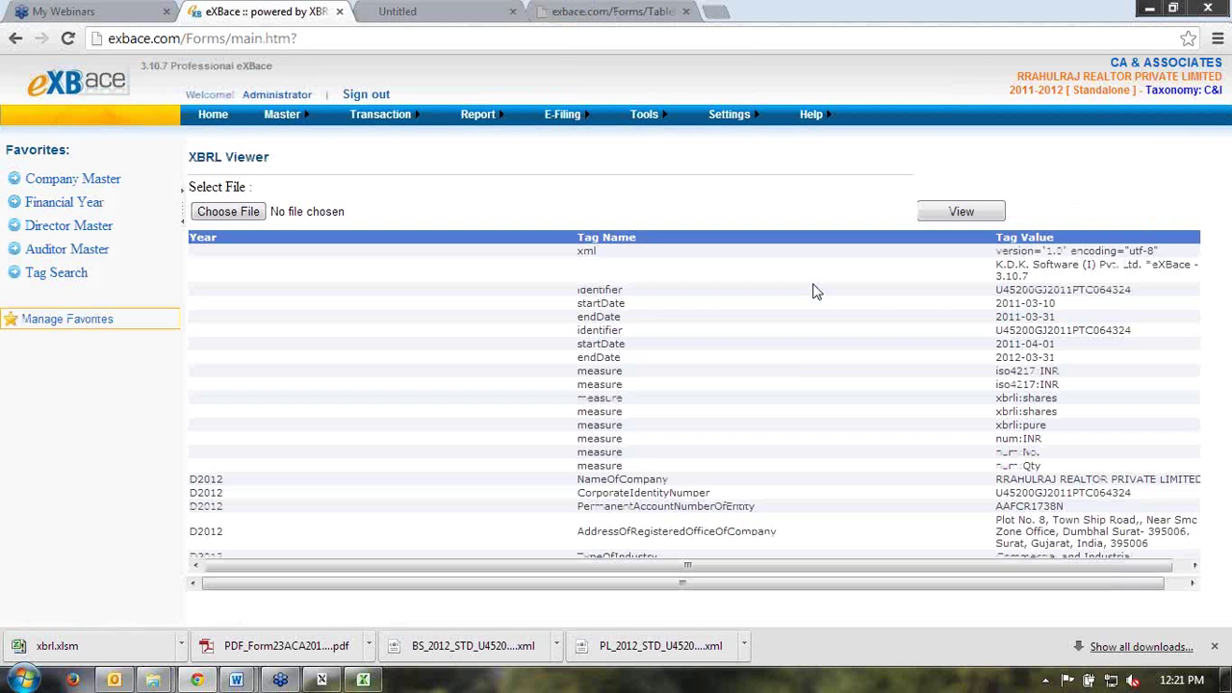
# Step: Examine the profit and loss file's tag names and values, including the accounting policies and employee benefits text blocks
pyautogui.scroll(-15, 788, 395)
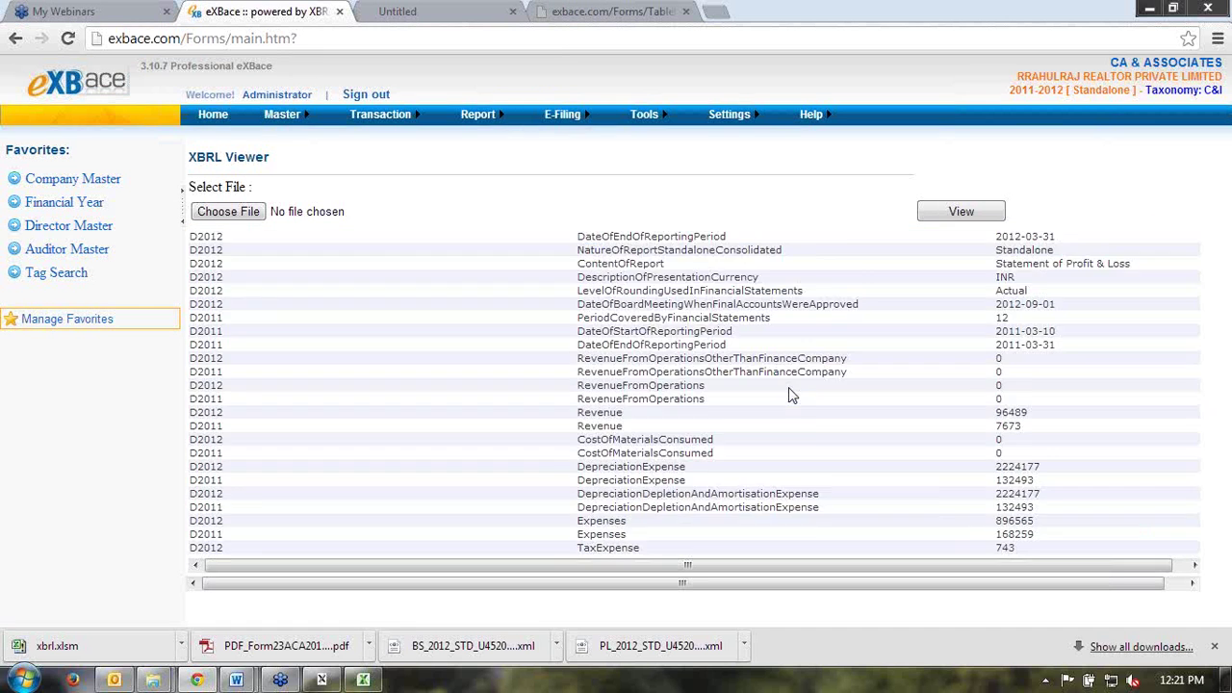
pyautogui.scroll(-15, 788, 390)
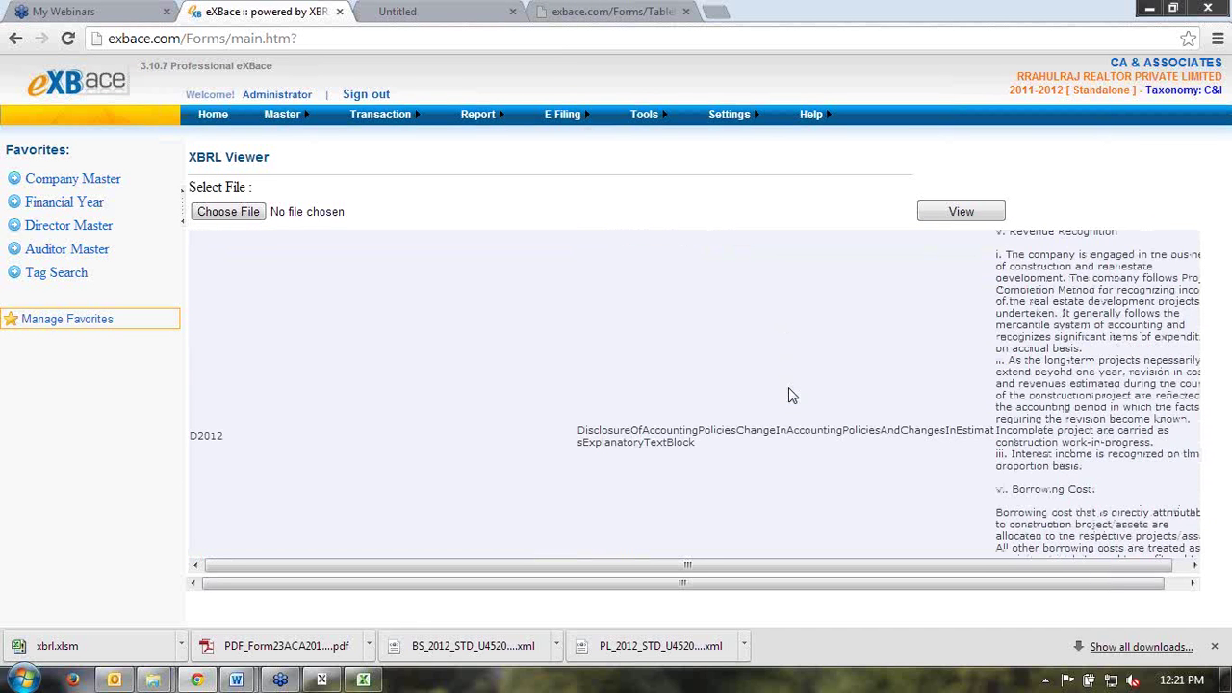
pyautogui.scroll(-3, 735, 448)
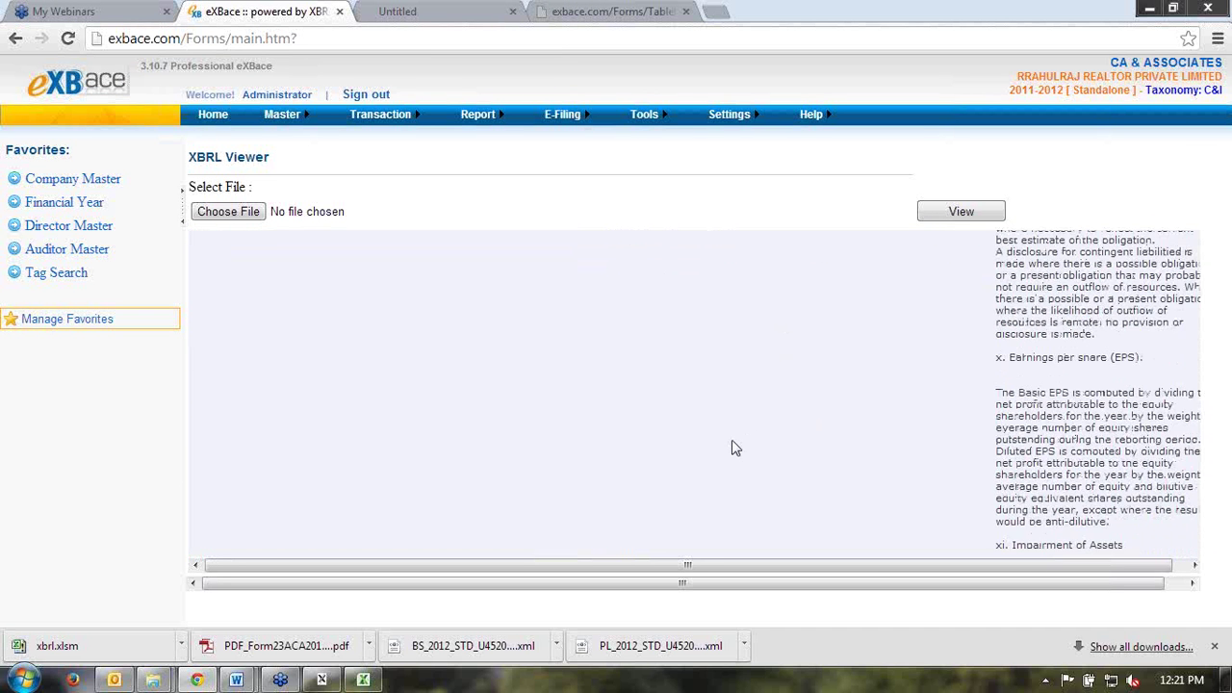
pyautogui.scroll(10, 736, 448)
pyautogui.scroll(-10, 735, 448)
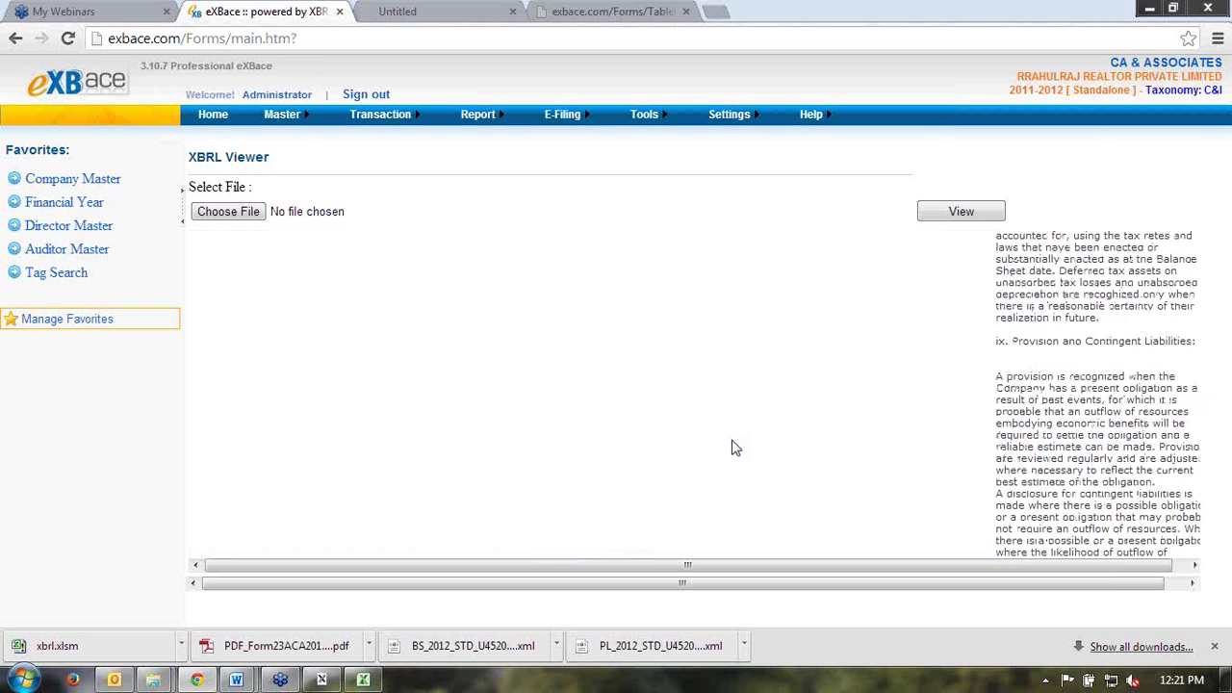
pyautogui.scroll(-5, 735, 447)
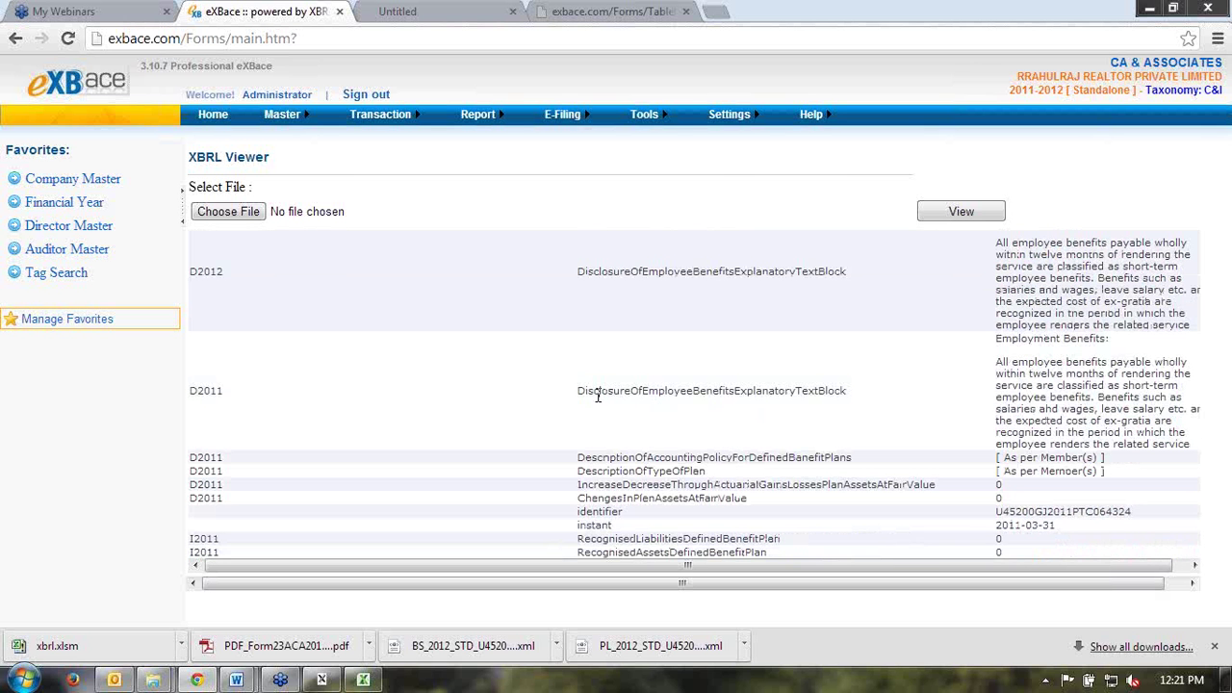
pyautogui.moveTo(586, 392); pyautogui.dragTo(852, 385)
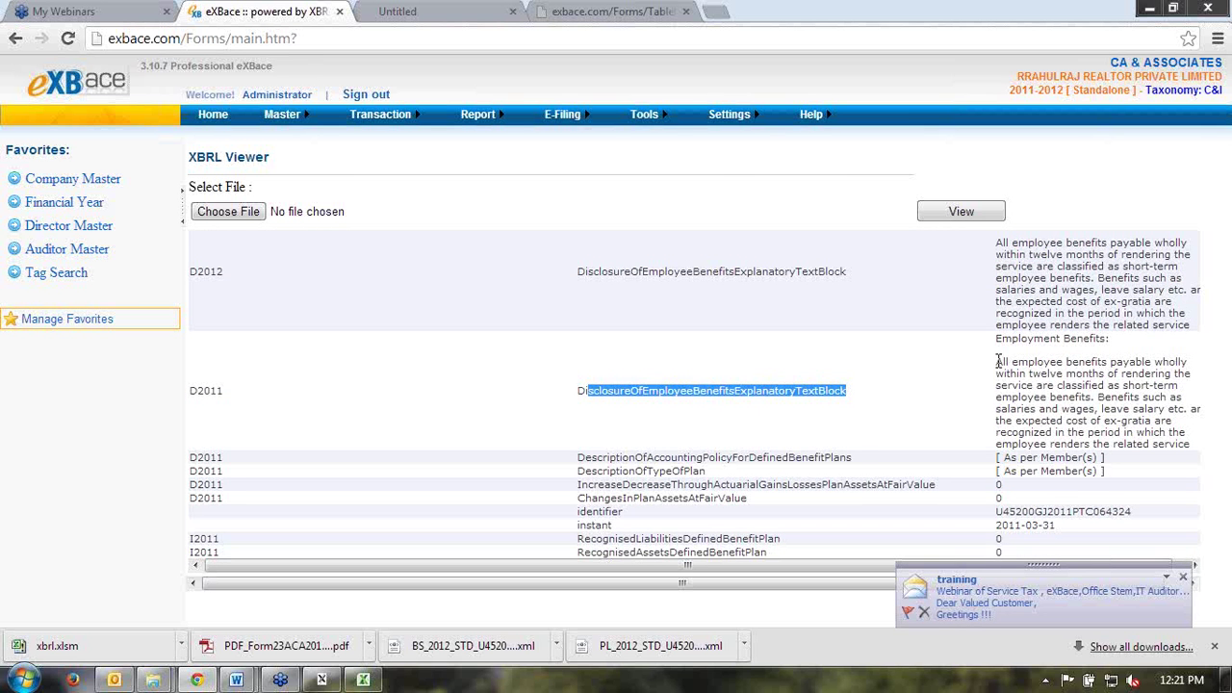
pyautogui.moveTo(997, 362); pyautogui.dragTo(1056, 440)
pyautogui.click(1183, 579)
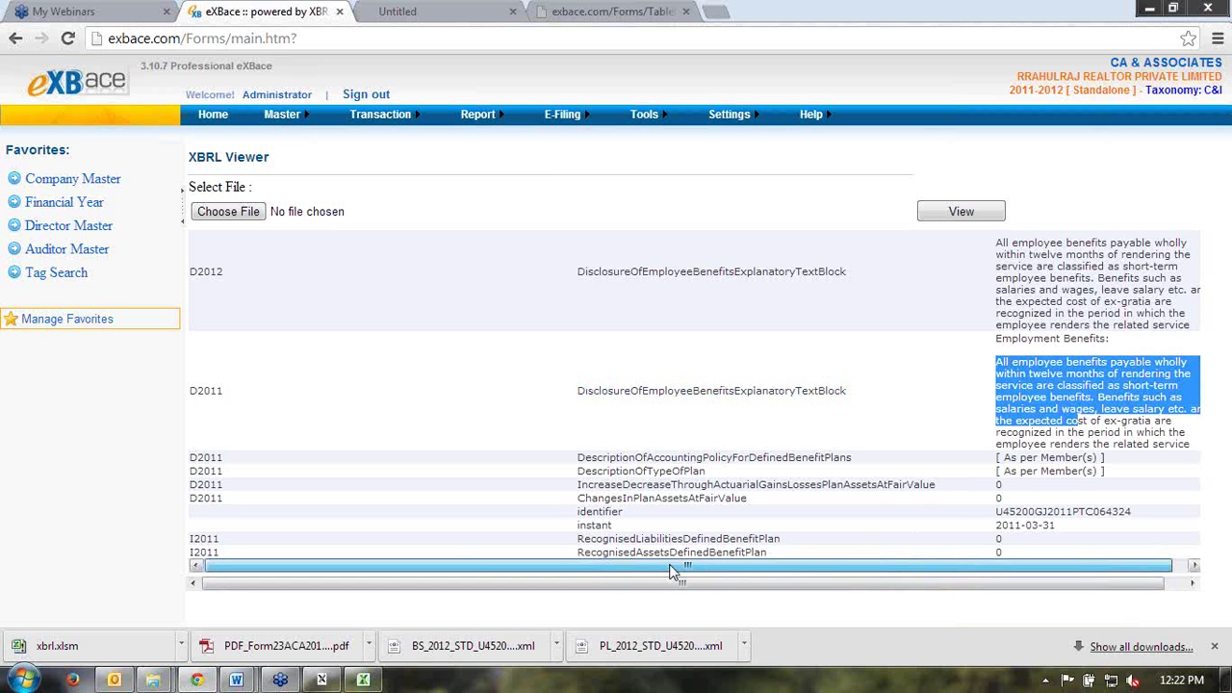
pyautogui.moveTo(815, 566); pyautogui.dragTo(830, 569)
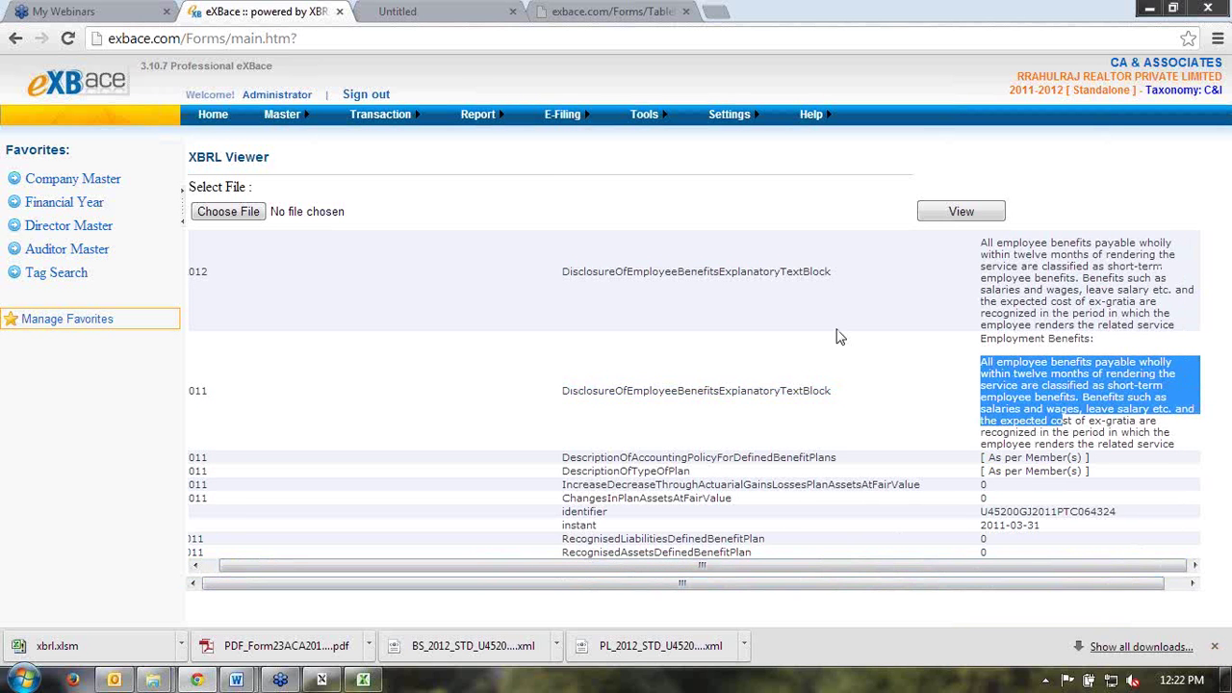
pyautogui.scroll(-5, 733, 339)
pyautogui.scroll(5, 733, 339)
pyautogui.scroll(-3, 734, 338)
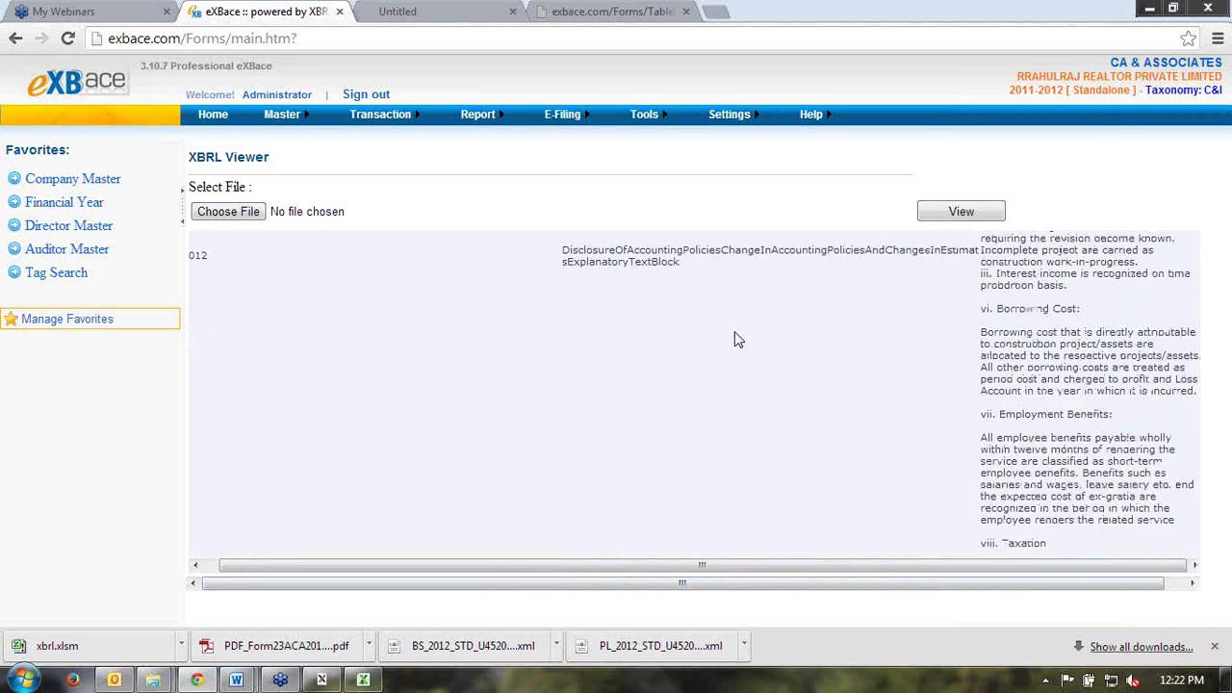
pyautogui.scroll(3, 735, 332)
pyautogui.scroll(5, 736, 332)
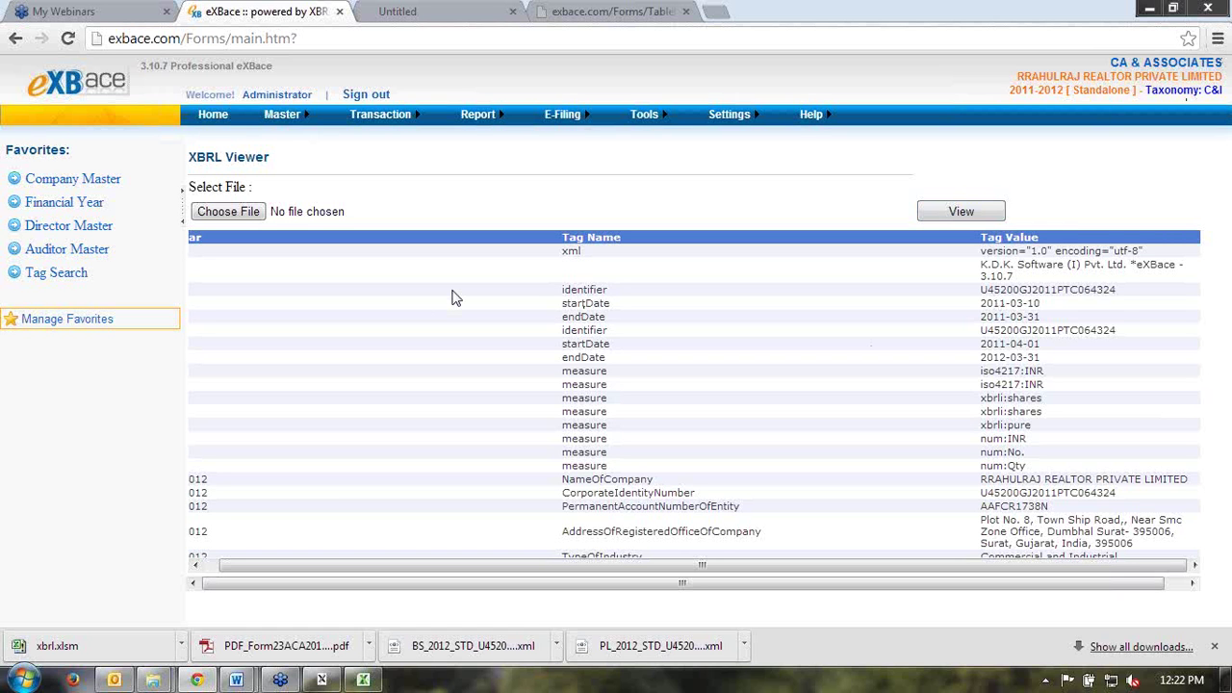
# Step: Switch the company's taxonomy to Cost Audit for financial year 2011-2012
pyautogui.click(58, 208)
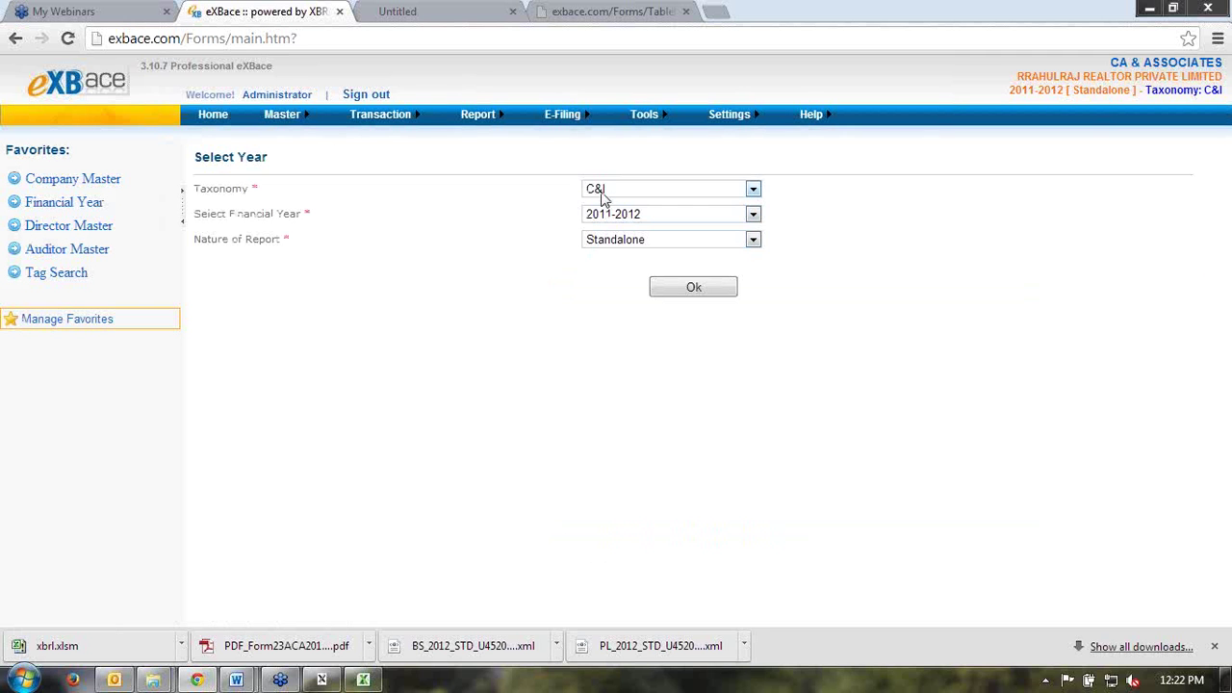
pyautogui.click(601, 197)
pyautogui.click(605, 236)
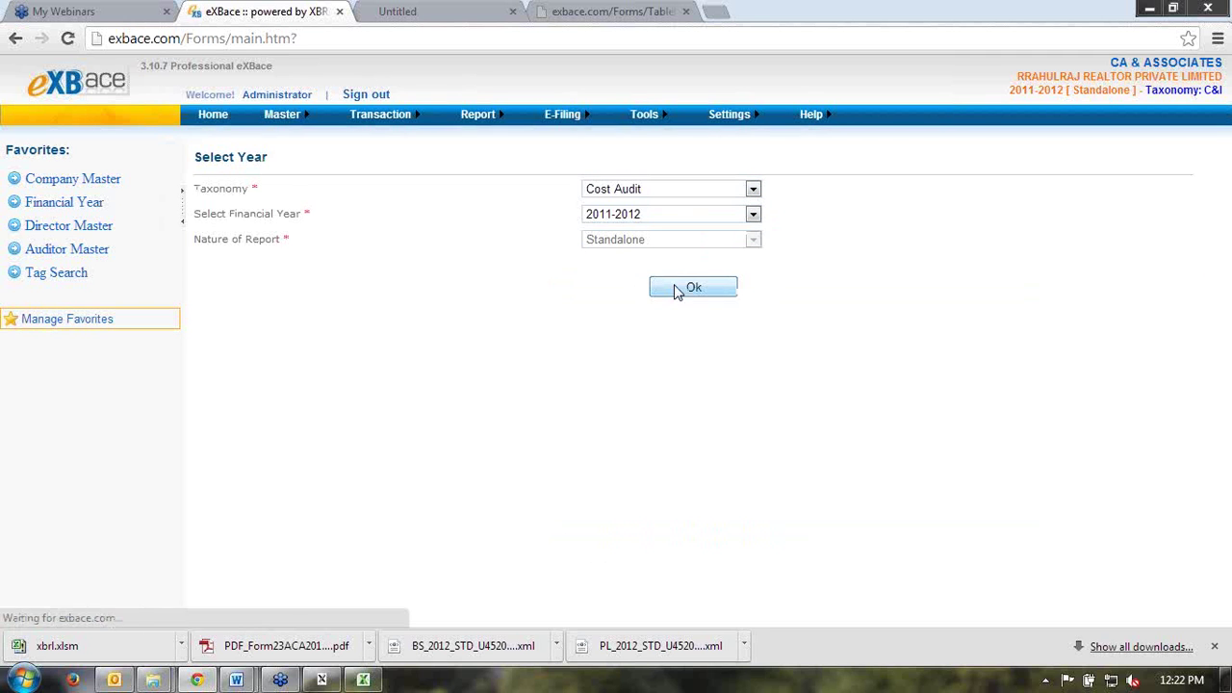
pyautogui.click(678, 289)
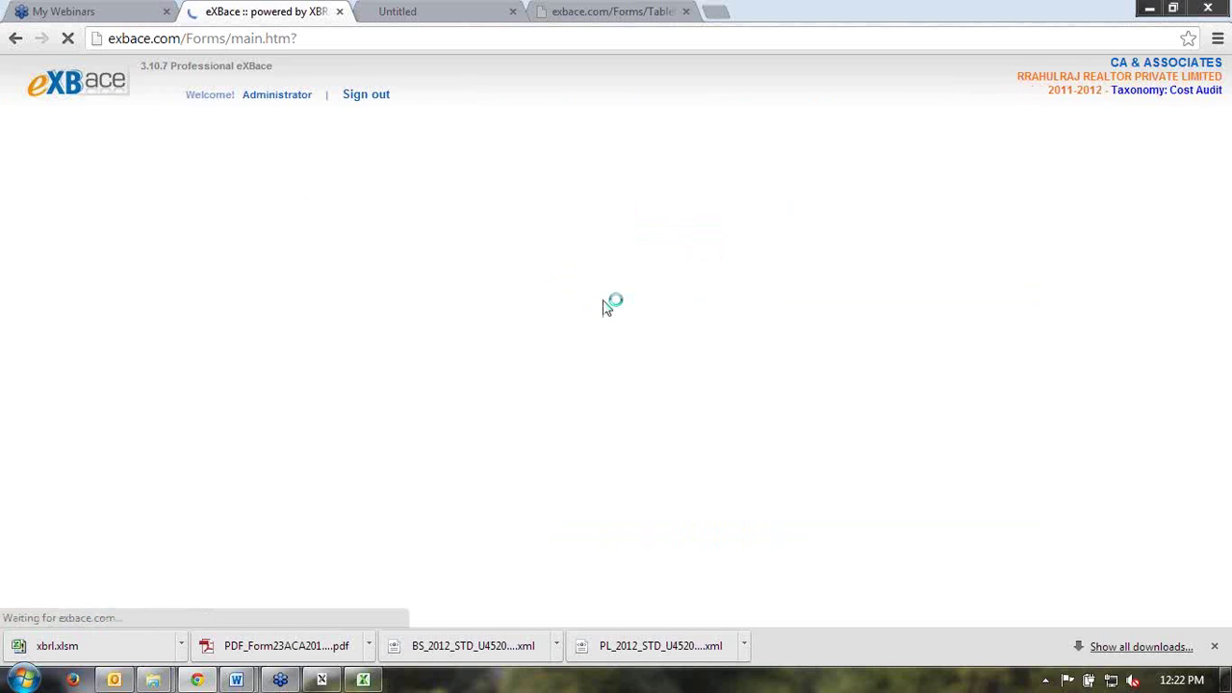
# Step: Examine the master, cost audit, compliance, report, e-filing and export options offered under the Cost Audit taxonomy, and return to the home page
pyautogui.moveTo(286, 117)
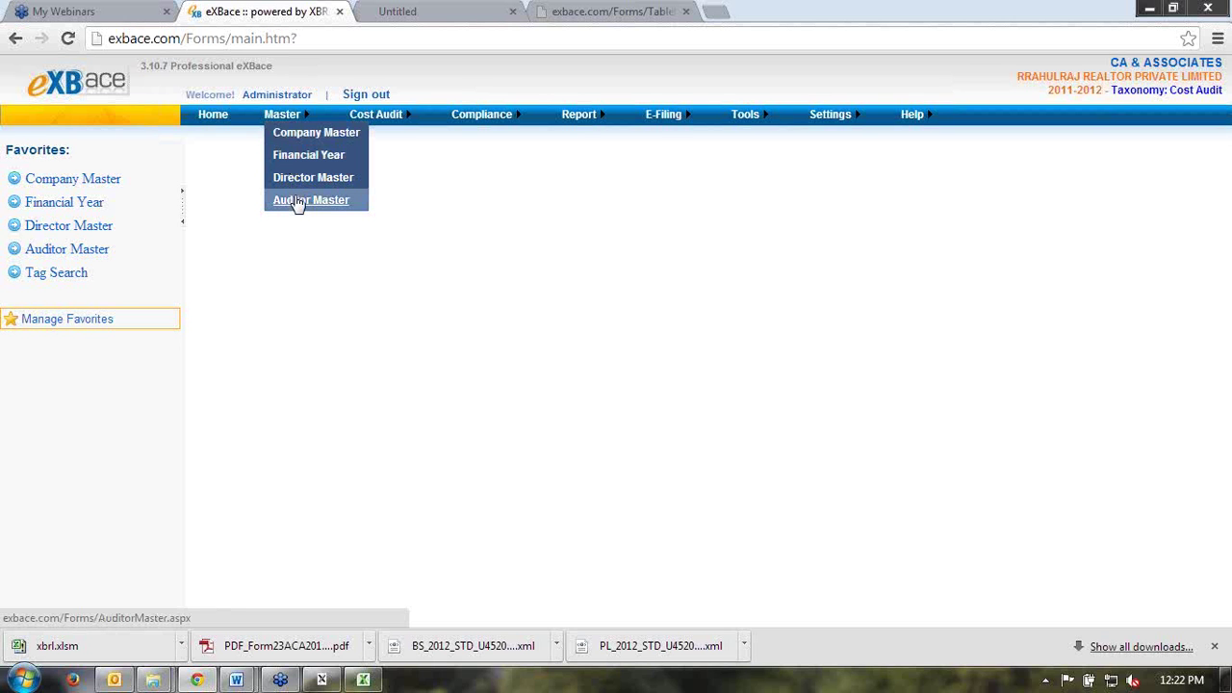
pyautogui.moveTo(381, 119)
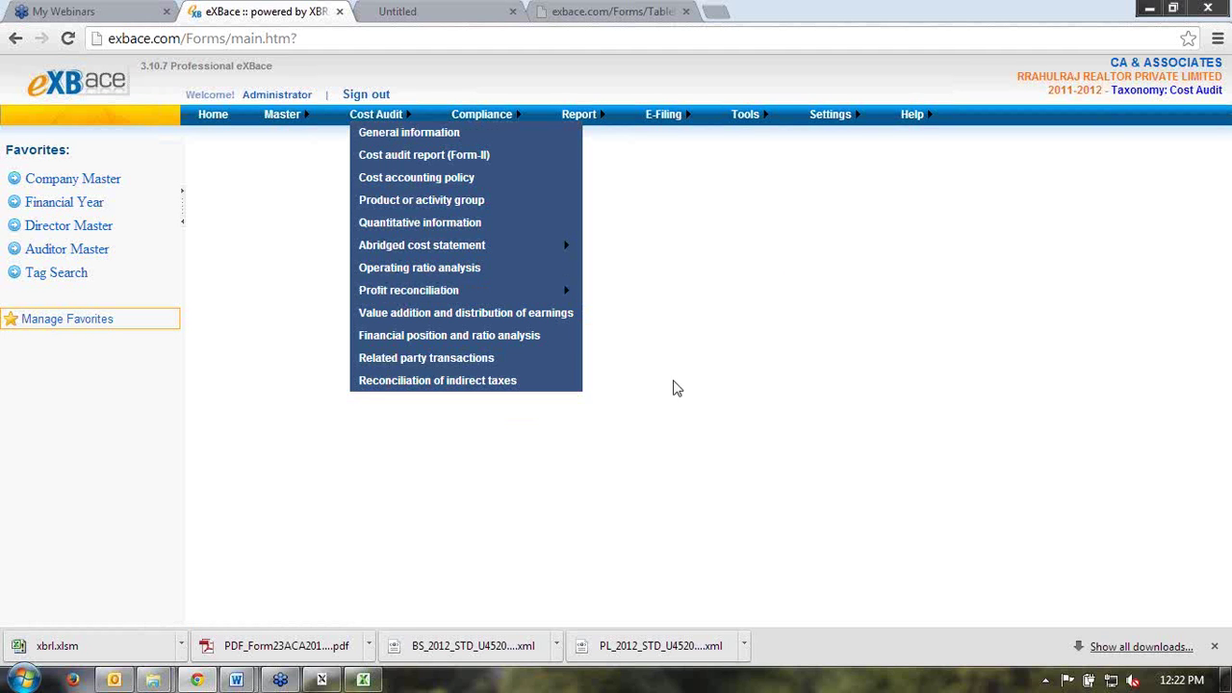
pyautogui.moveTo(577, 123)
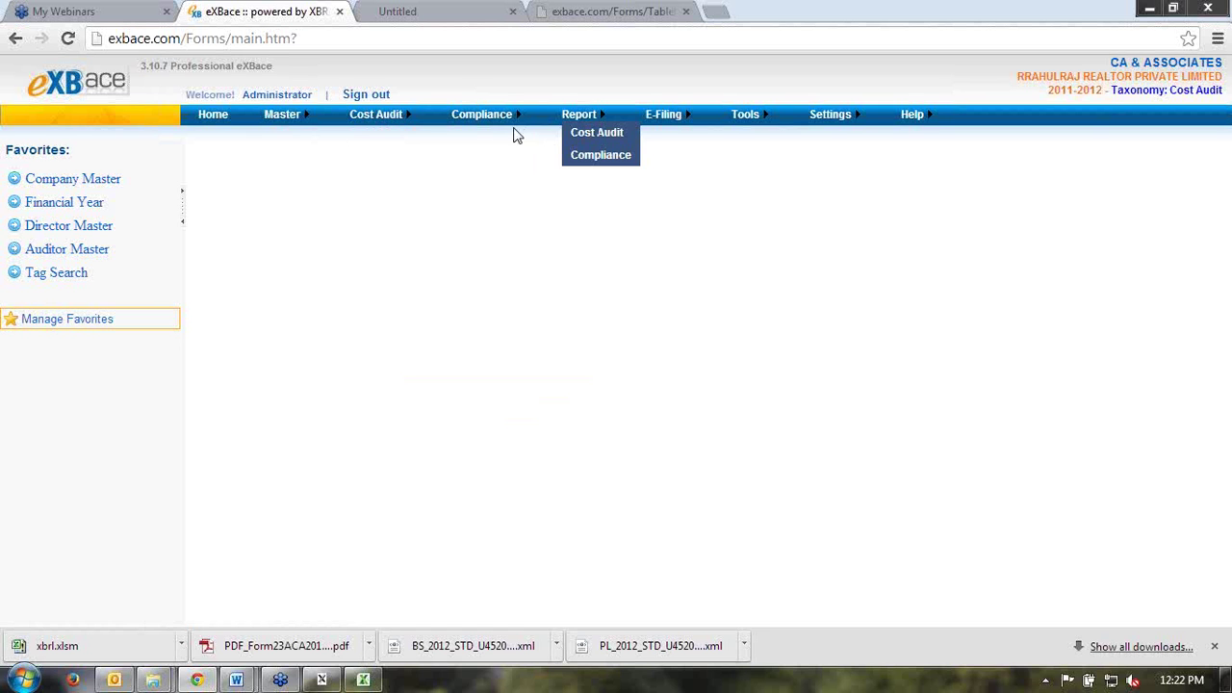
pyautogui.moveTo(495, 123)
pyautogui.moveTo(488, 181)
pyautogui.moveTo(662, 118)
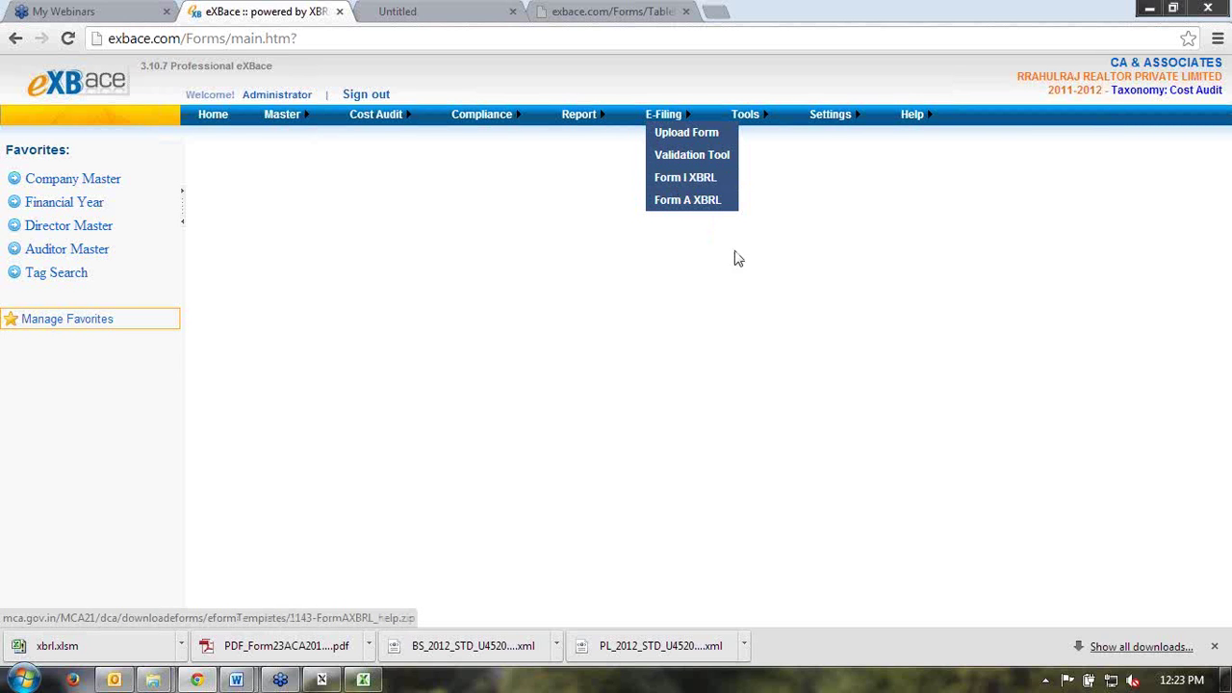
pyautogui.moveTo(746, 118)
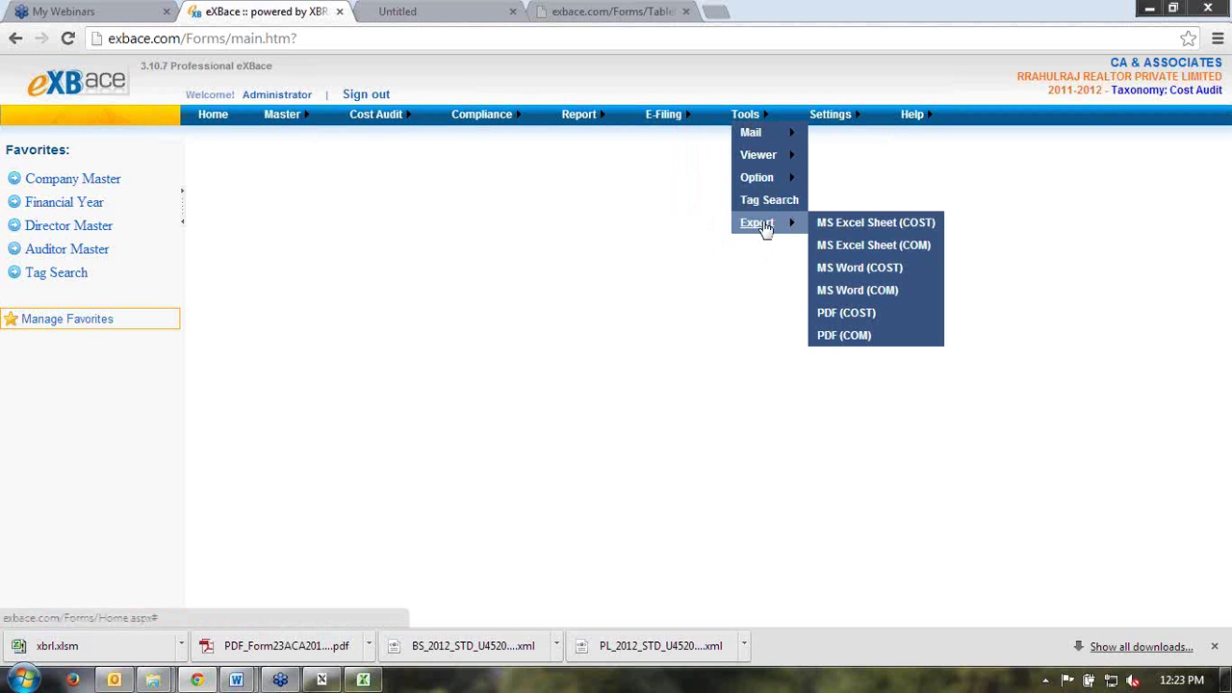
pyautogui.click(214, 117)
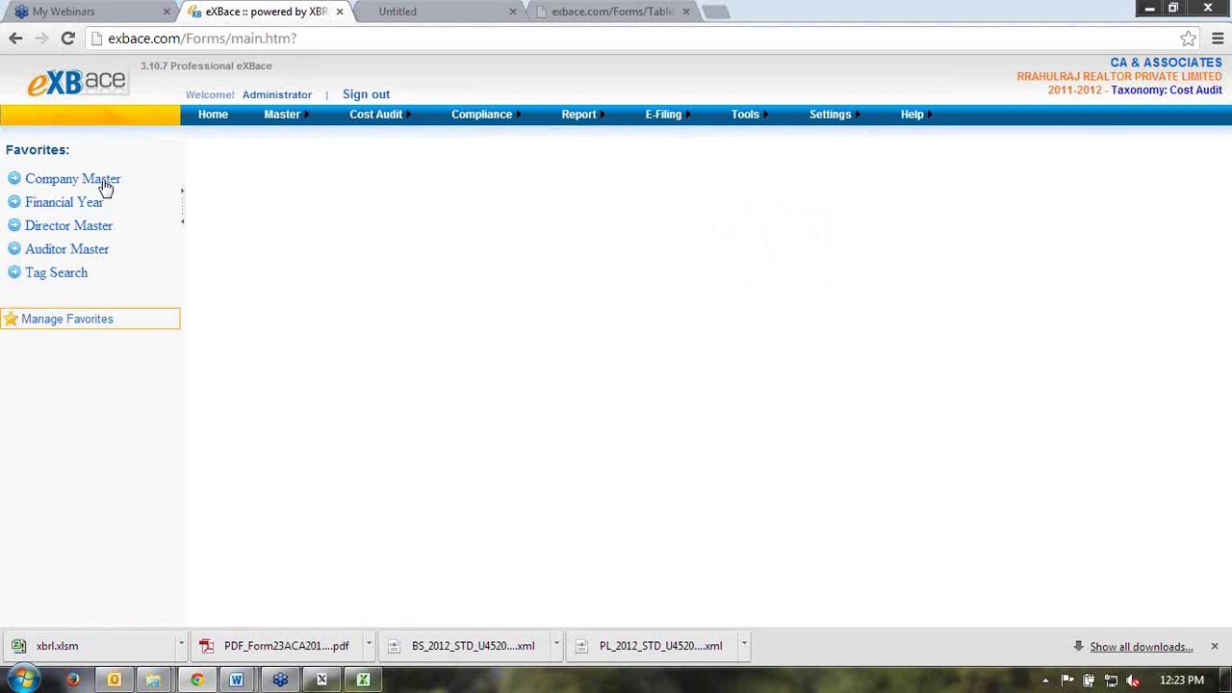
# Step: Set the taxonomy back to C&I in the financial year selection and apply it
pyautogui.click(69, 202)
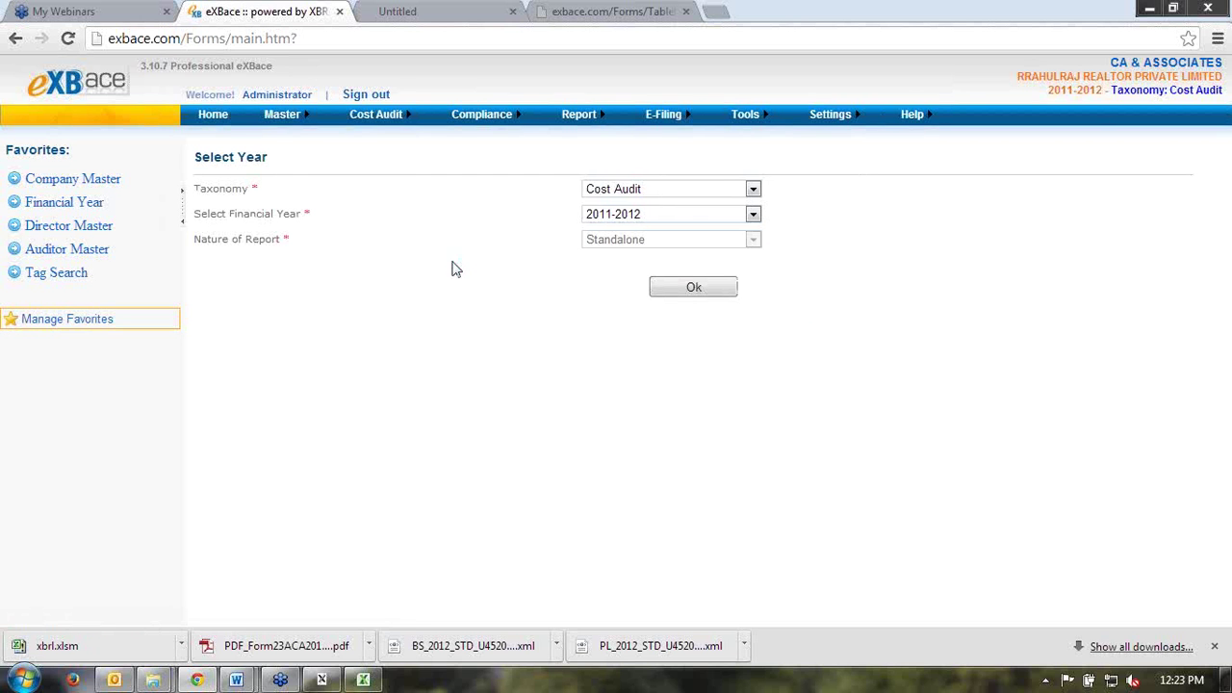
pyautogui.click(622, 190)
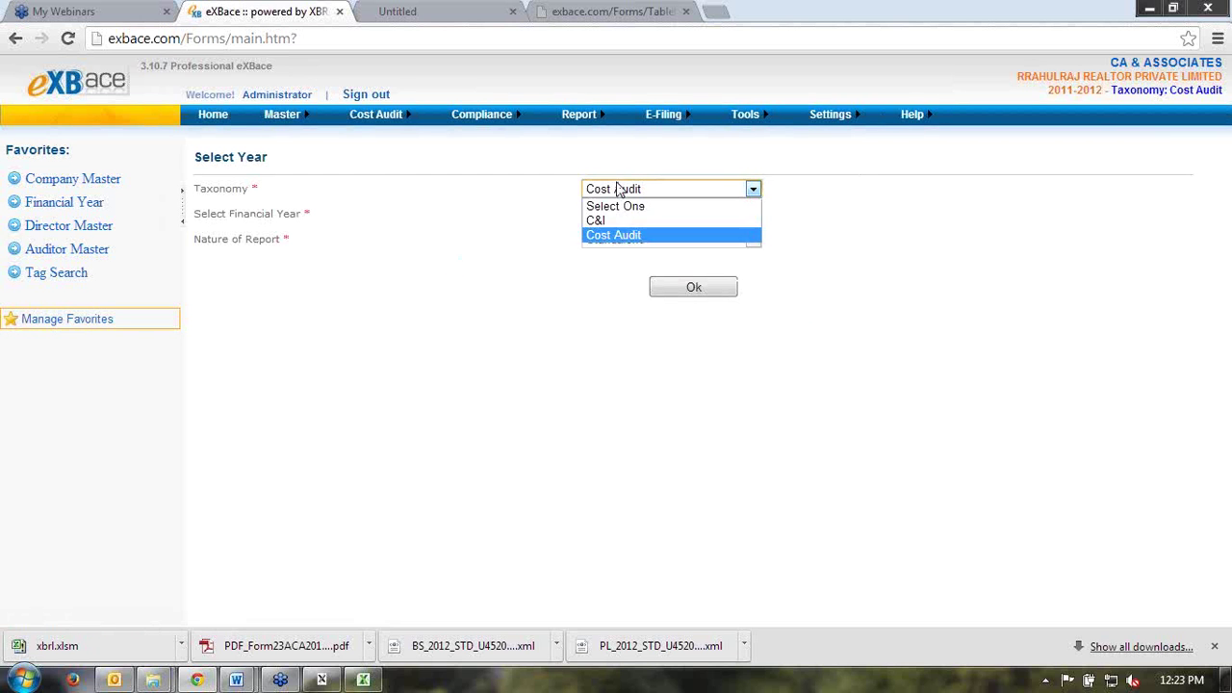
pyautogui.click(622, 221)
pyautogui.click(671, 291)
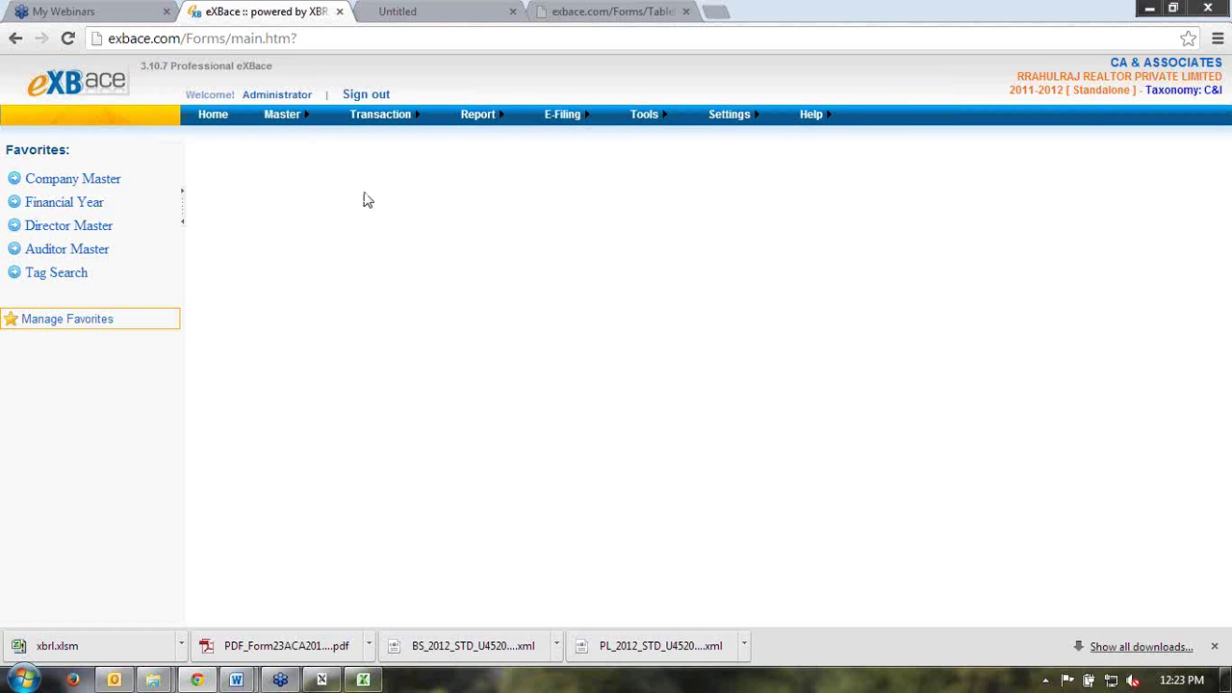
# Step: Search the taxonomy tag names for "revenue" with the Any option in Tag Search, and return to the home page
pyautogui.moveTo(381, 118)
pyautogui.moveTo(390, 200)
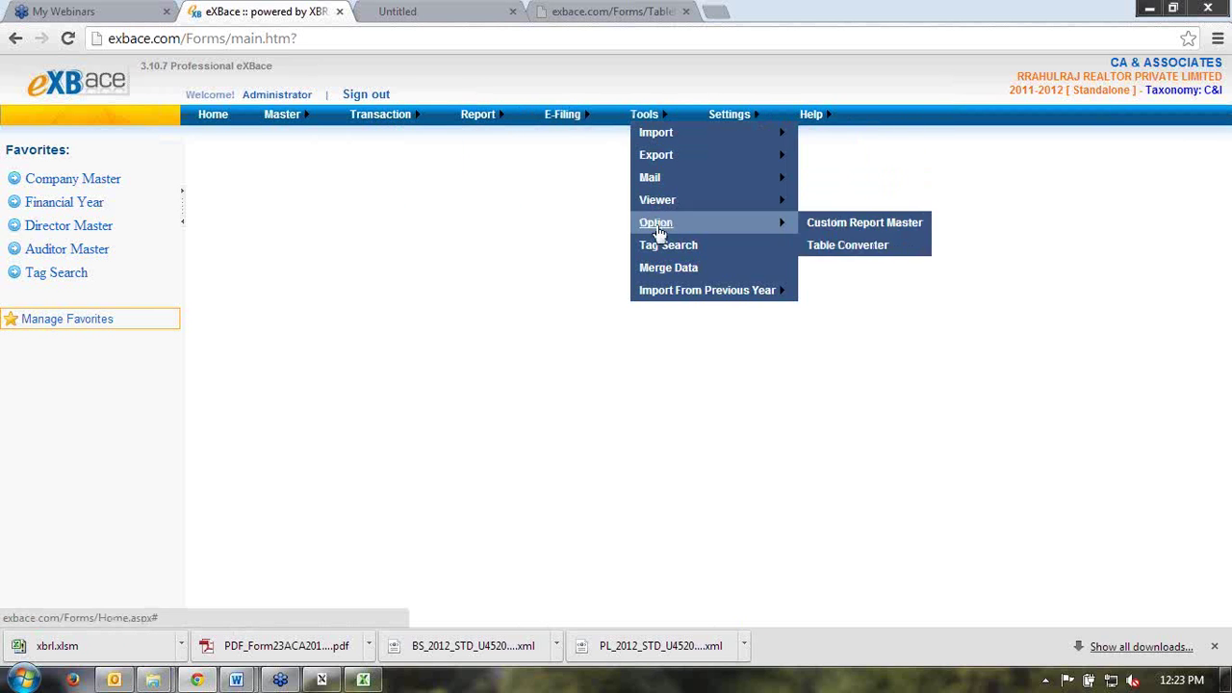
pyautogui.click(662, 246)
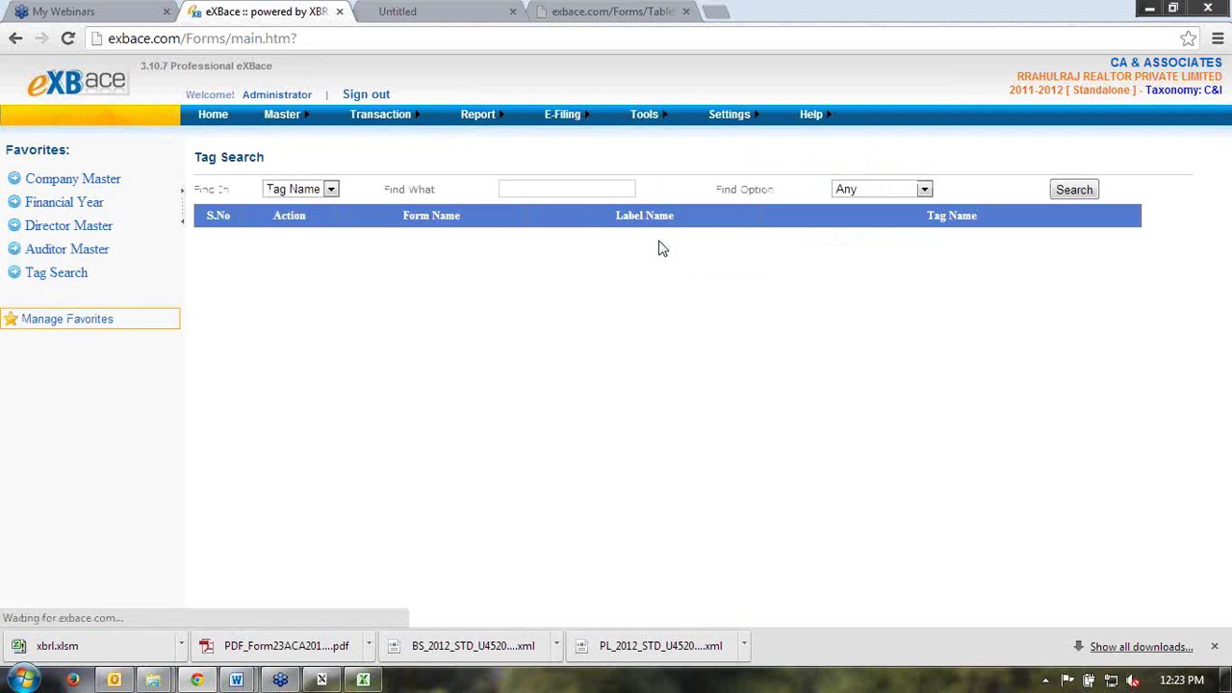
pyautogui.click(532, 189)
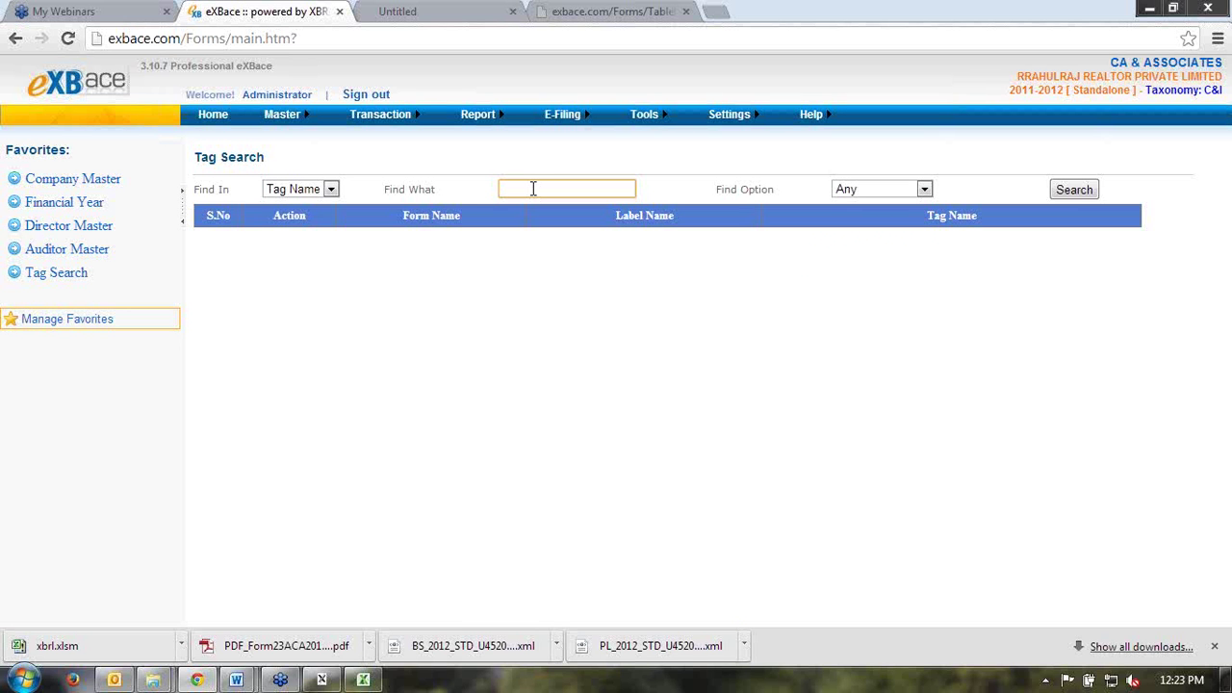
pyautogui.write('rev')
pyautogui.write('een')
pyautogui.press('BackSpace')
pyautogui.press('BackSpace')
pyautogui.write('nue')
pyautogui.click(974, 54)
pyautogui.click(1064, 193)
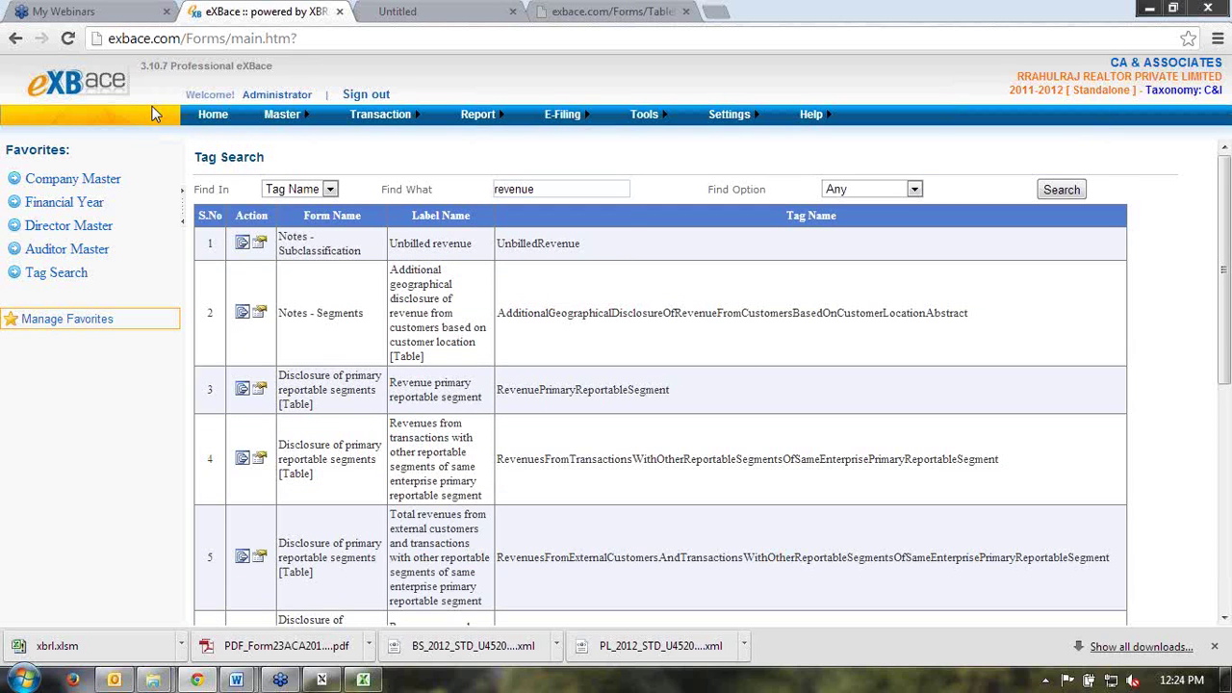
pyautogui.click(212, 116)
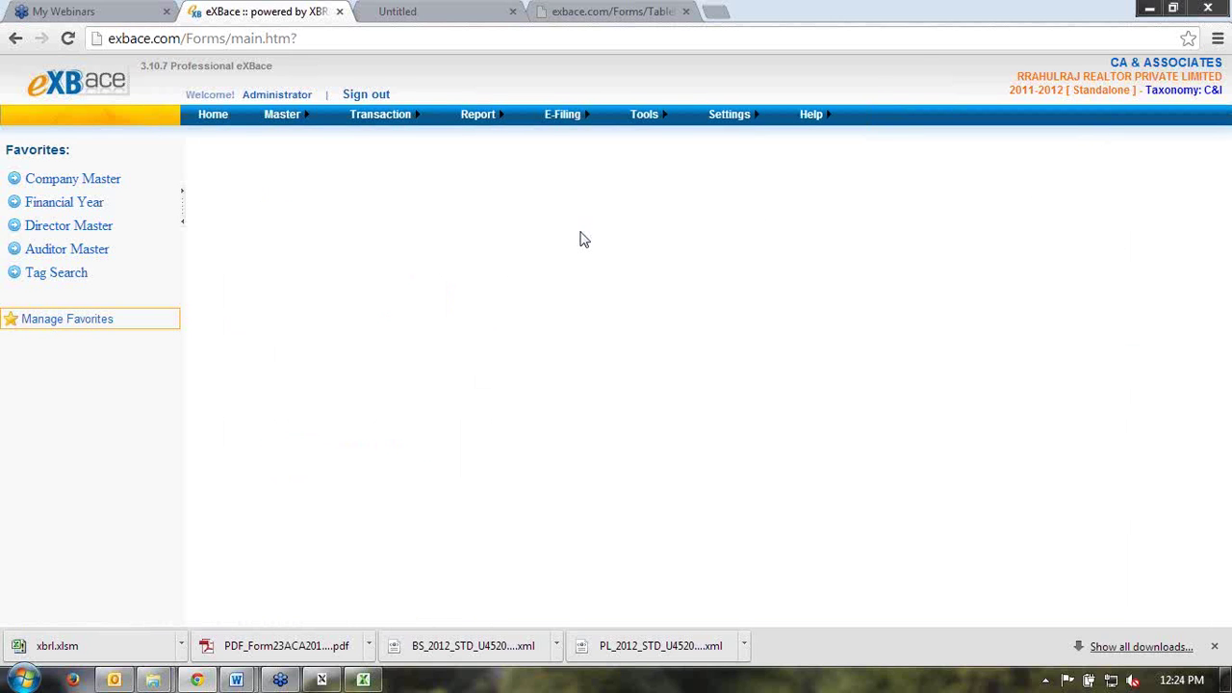